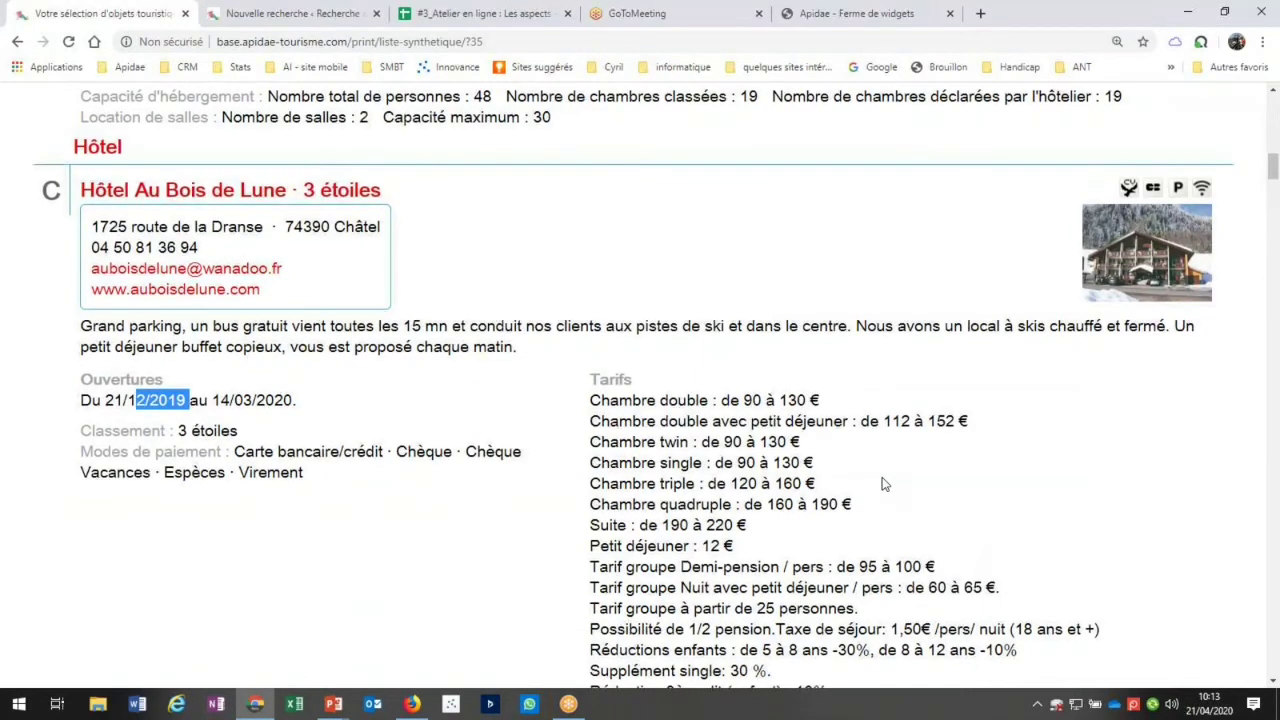
# Review the winter rates listed for Hôtel Au Bois de Lune in the printable hotel list
pyautogui.scroll(-2, 882, 484)
pyautogui.moveTo(590, 241); pyautogui.dragTo(822, 532)
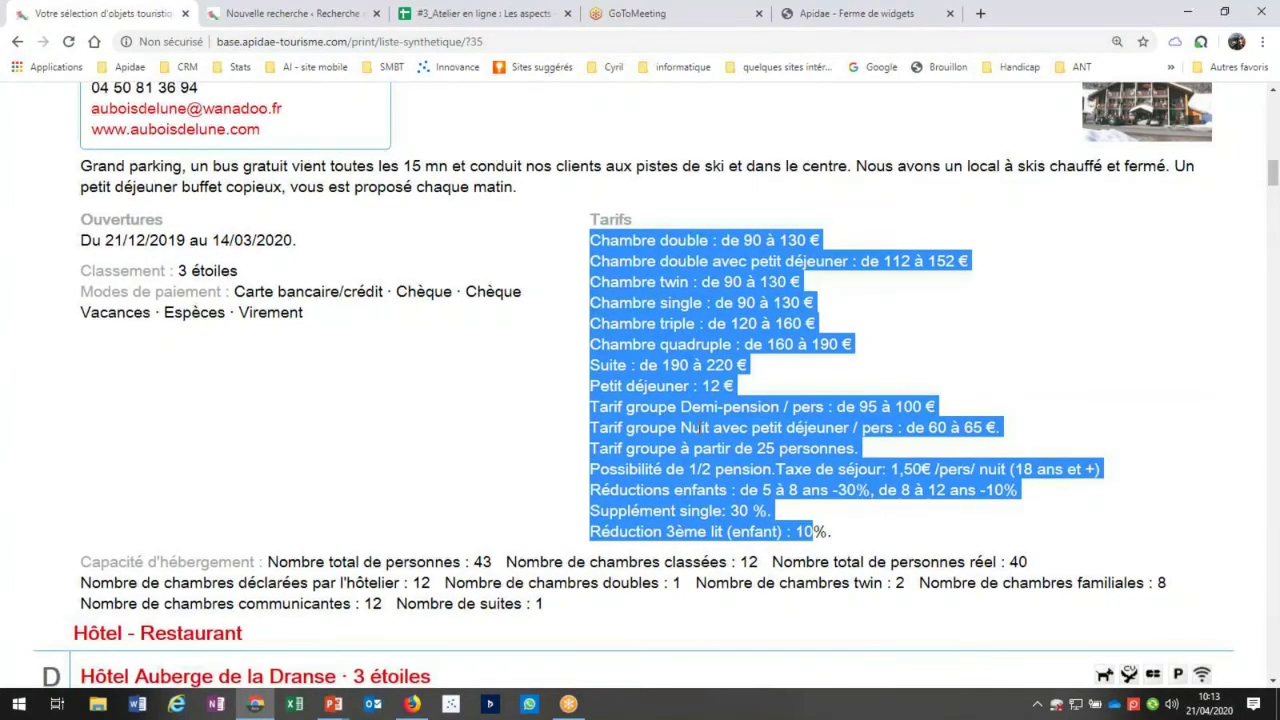
pyautogui.scroll(-4, 640, 380)
pyautogui.scroll(15, 640, 380)
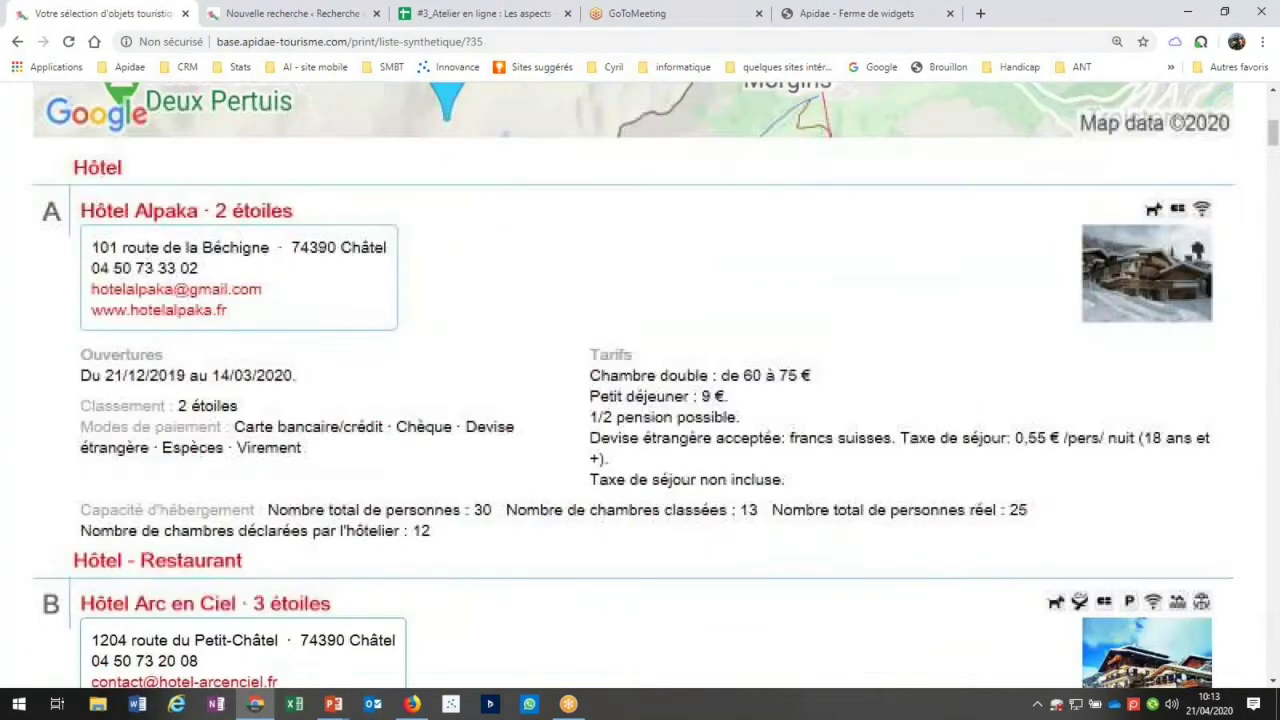
# Return to the Châtel search results and switch the displayed aspect to Standard
pyautogui.press('F5')
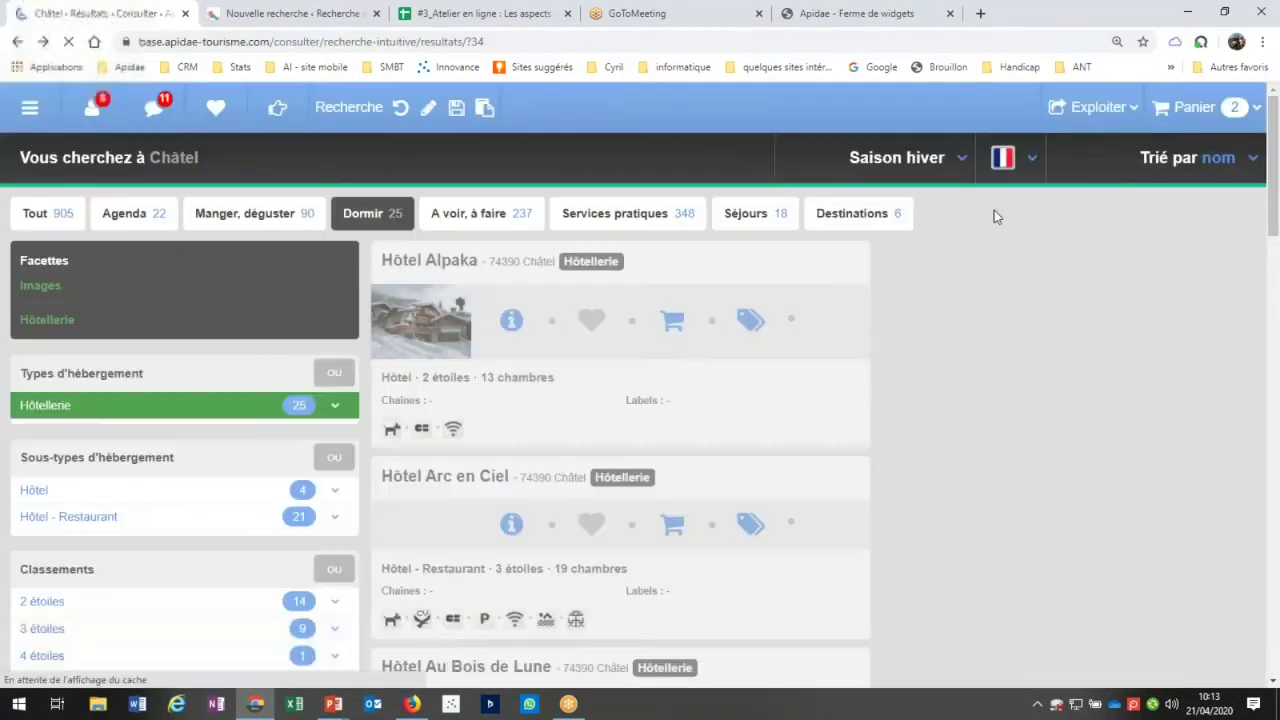
pyautogui.click(940, 167)
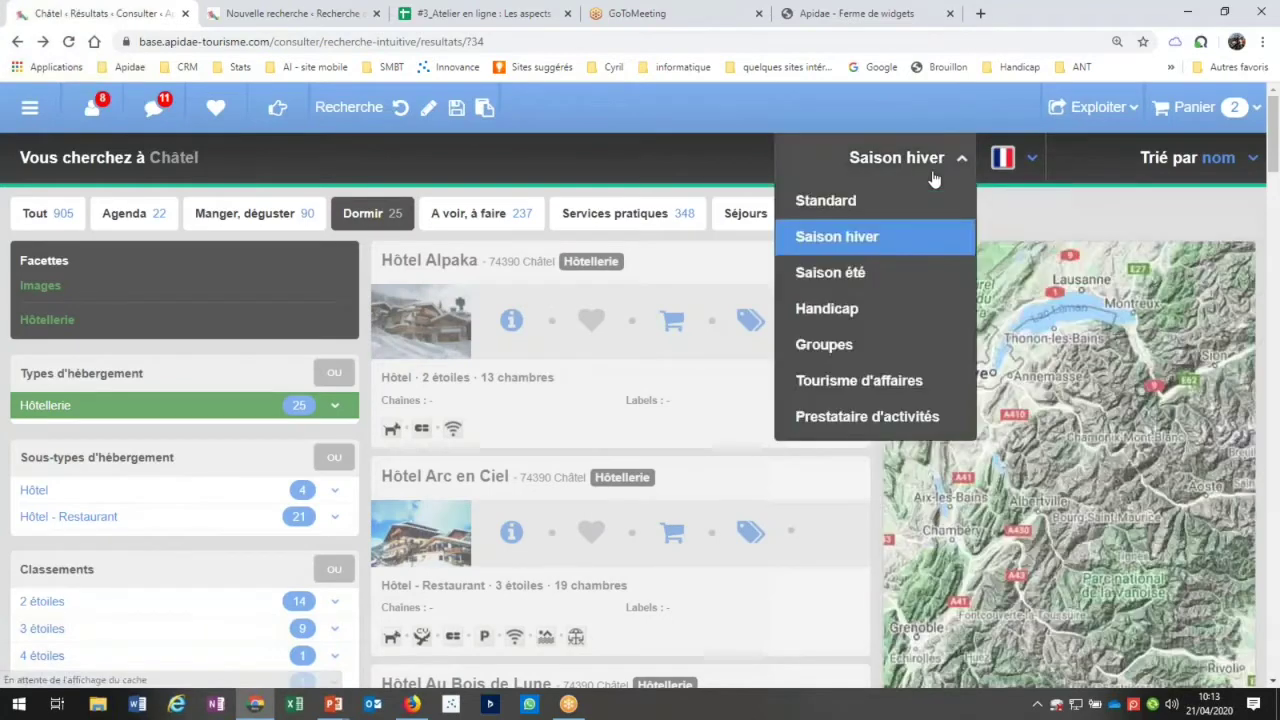
pyautogui.click(871, 202)
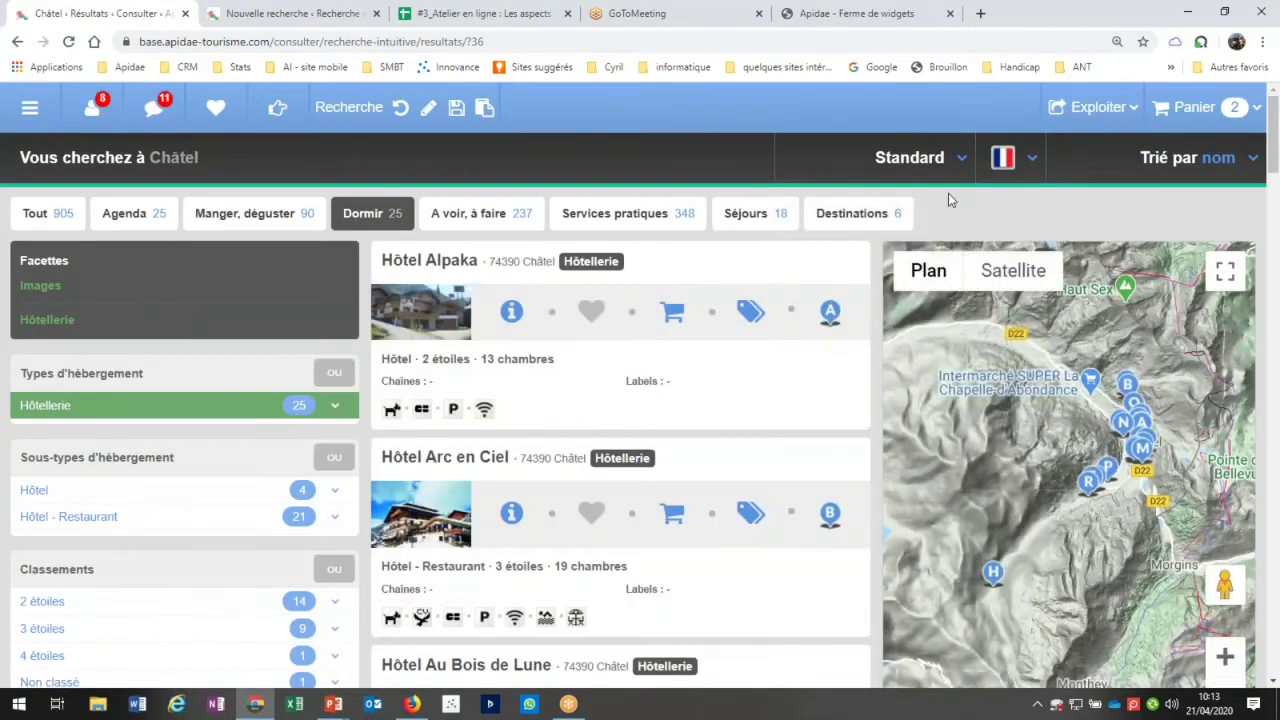
# Open the printable version of the Standard results and dismiss the print dialog without printing
pyautogui.click(1133, 110)
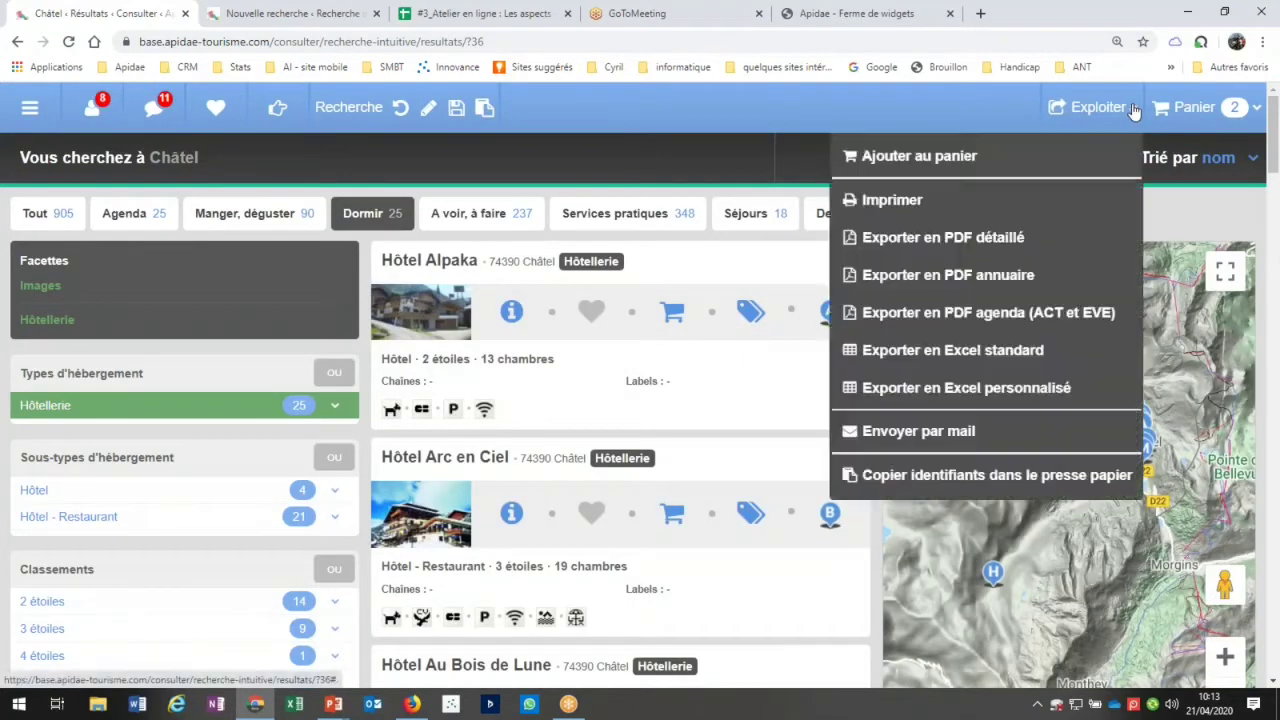
pyautogui.click(930, 199)
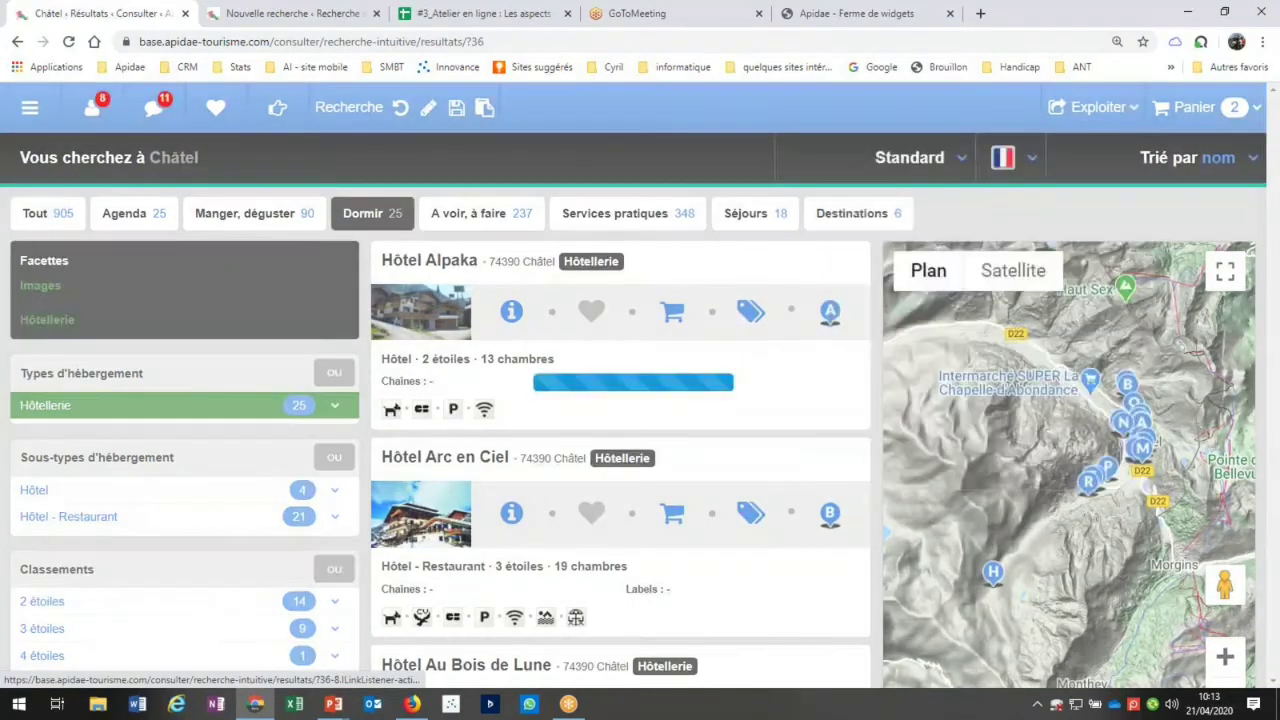
pyautogui.click(840, 488)
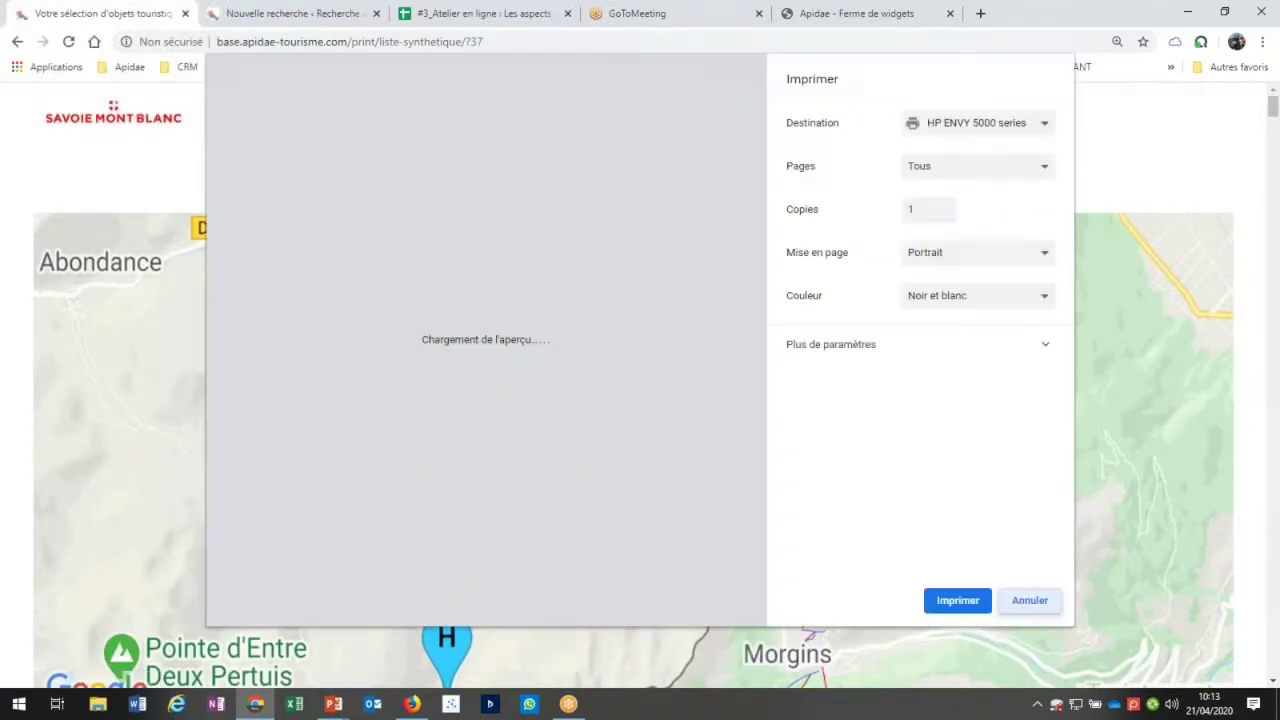
pyautogui.click(1030, 602)
# Examine the opening periods and rates of the hotels in the Standard list, including Hôtel Alpaka and Hôtel Au Bois de Lune, and return to the results
pyautogui.scroll(-7, 905, 536)
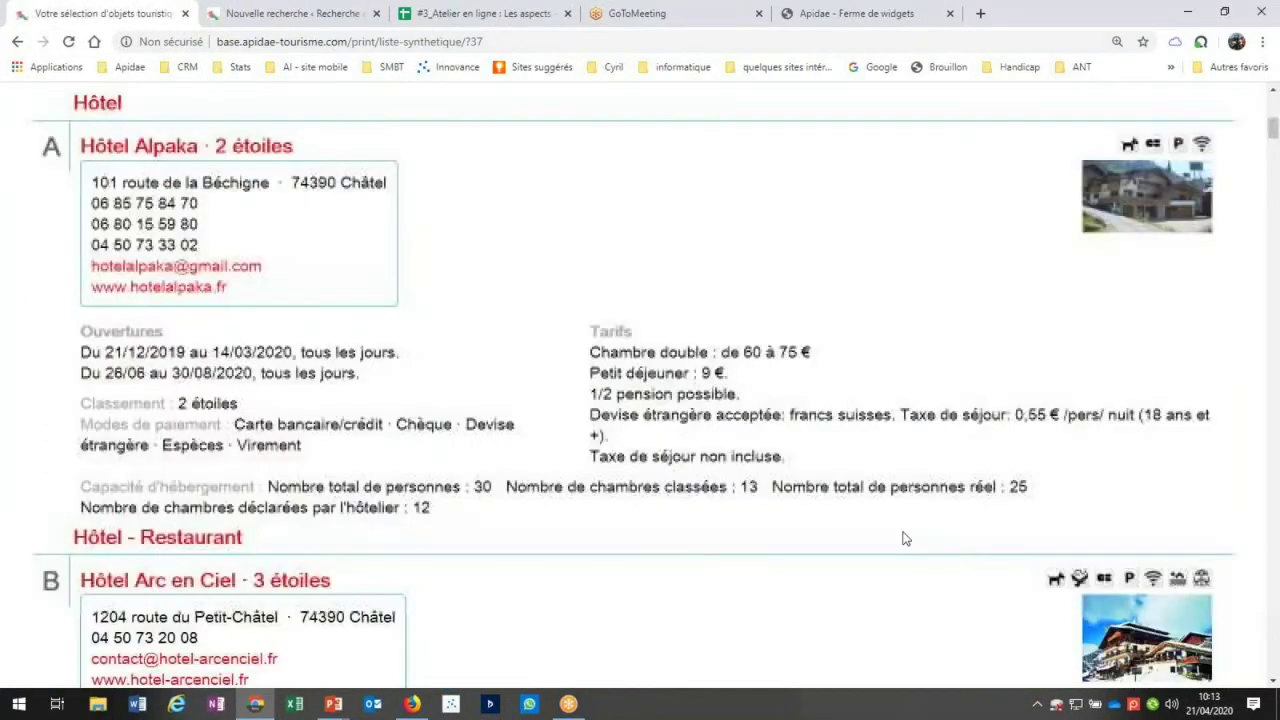
pyautogui.scroll(-1, 903, 538)
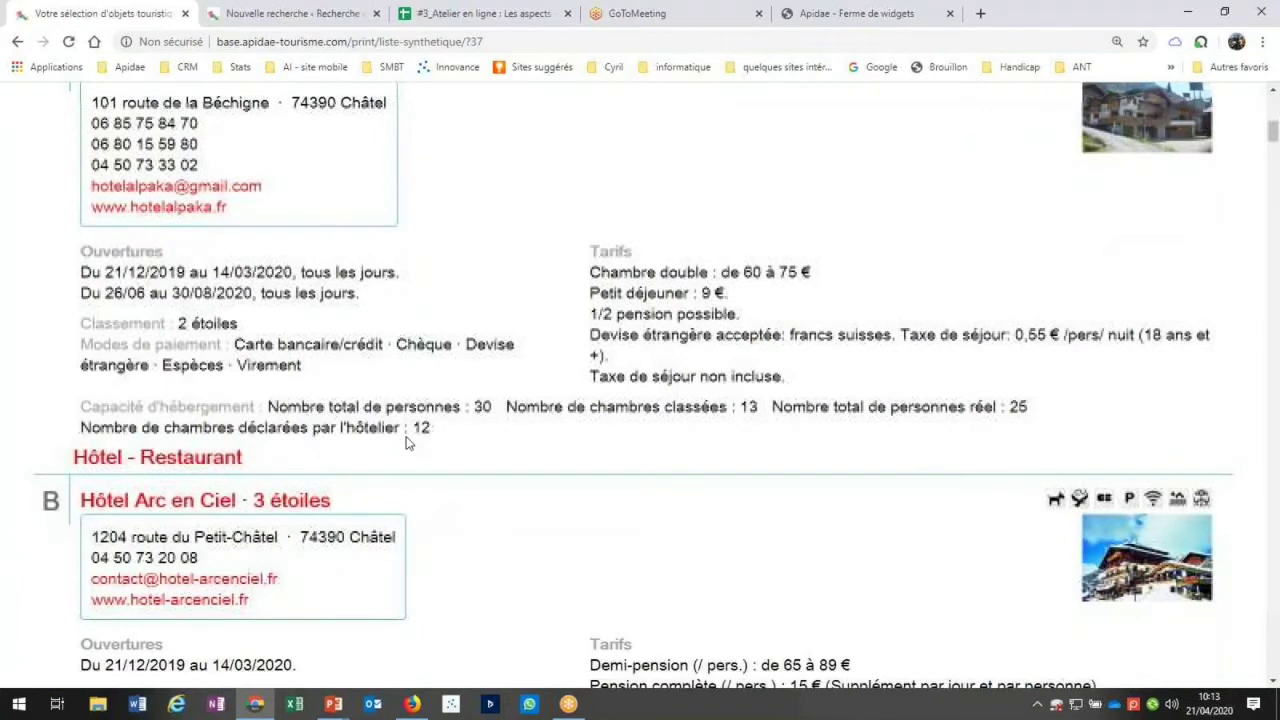
pyautogui.moveTo(80, 272); pyautogui.dragTo(766, 293)
pyautogui.scroll(-1, 766, 293)
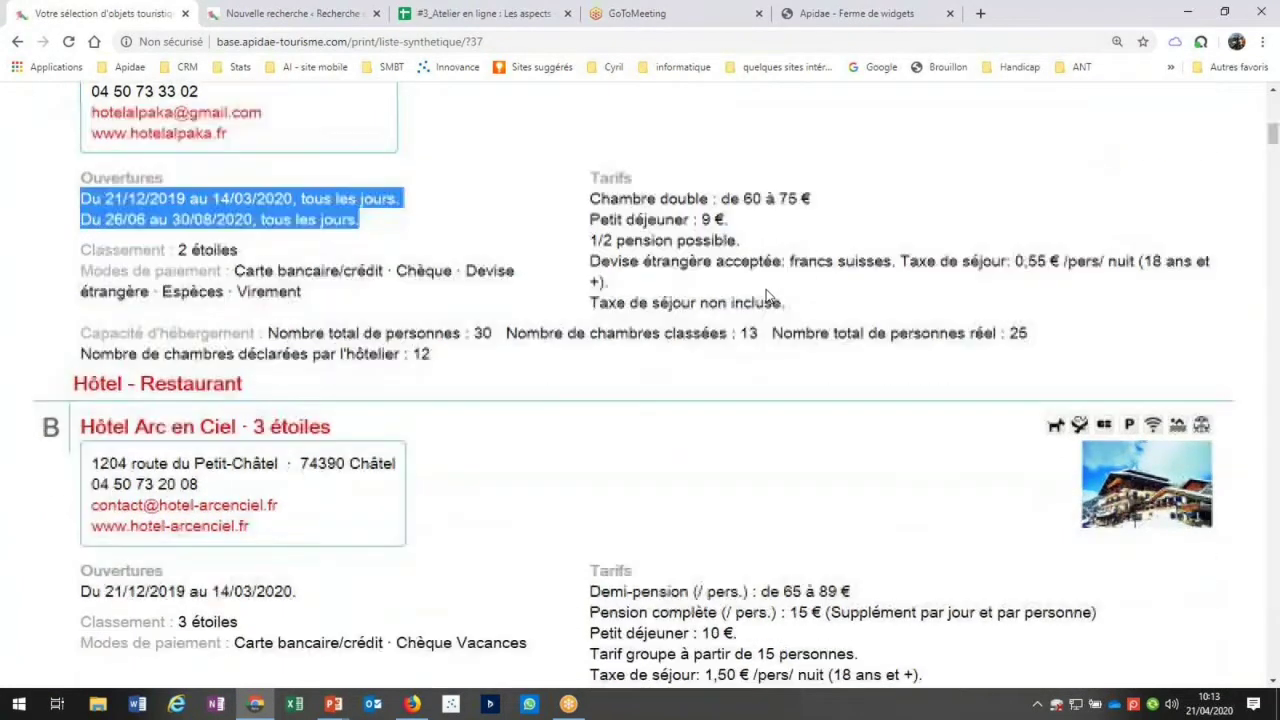
pyautogui.scroll(-8, 766, 297)
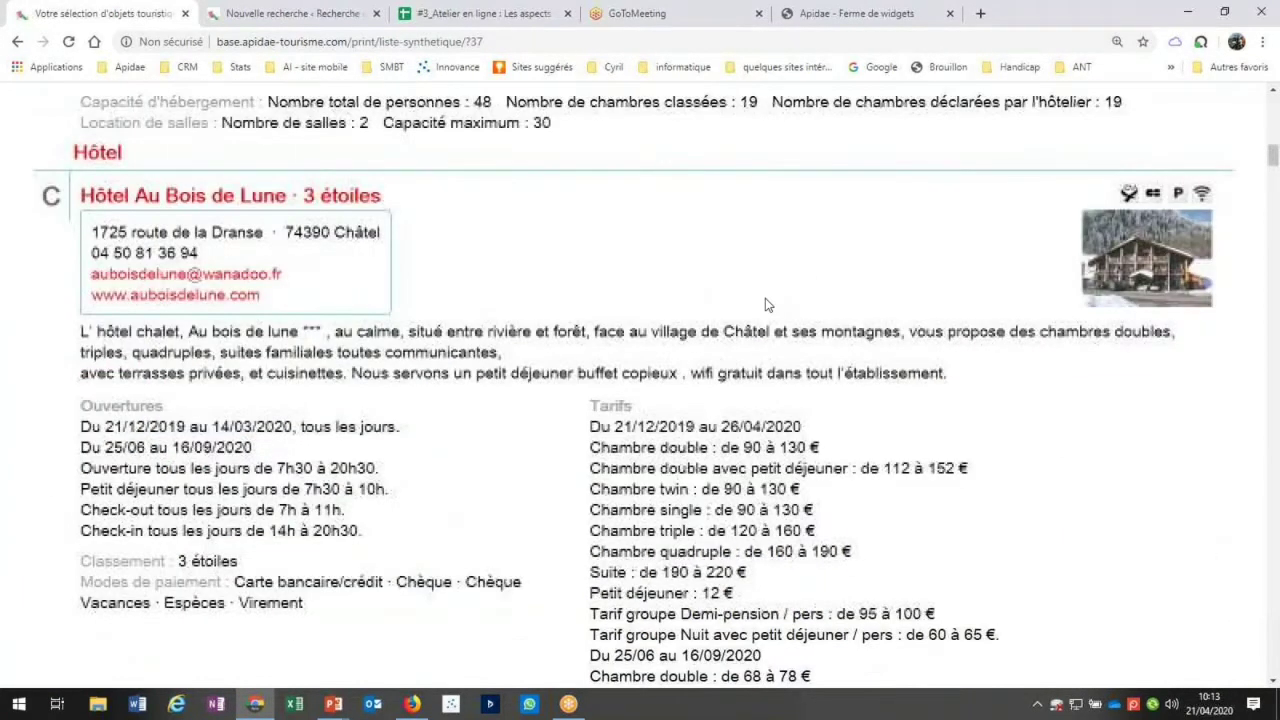
pyautogui.scroll(-1, 765, 304)
pyautogui.moveTo(80, 324); pyautogui.dragTo(733, 422)
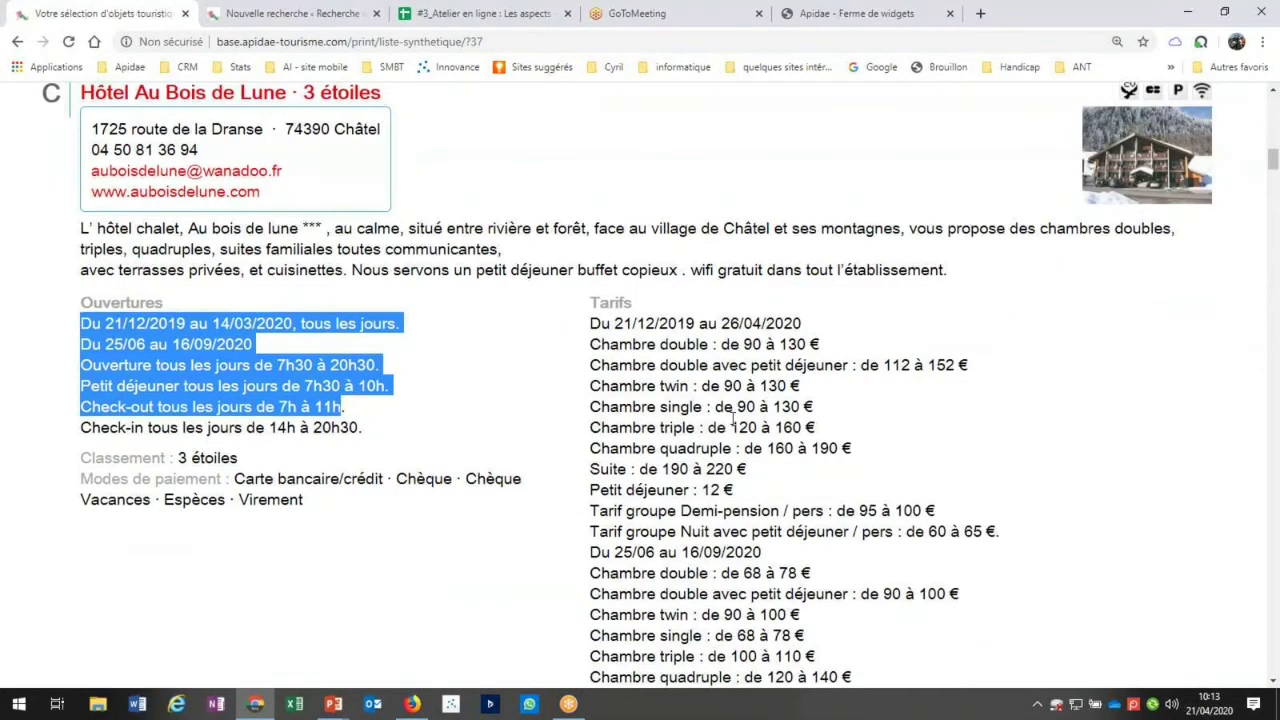
pyautogui.scroll(-2, 603, 185)
pyautogui.moveTo(590, 162); pyautogui.dragTo(860, 624)
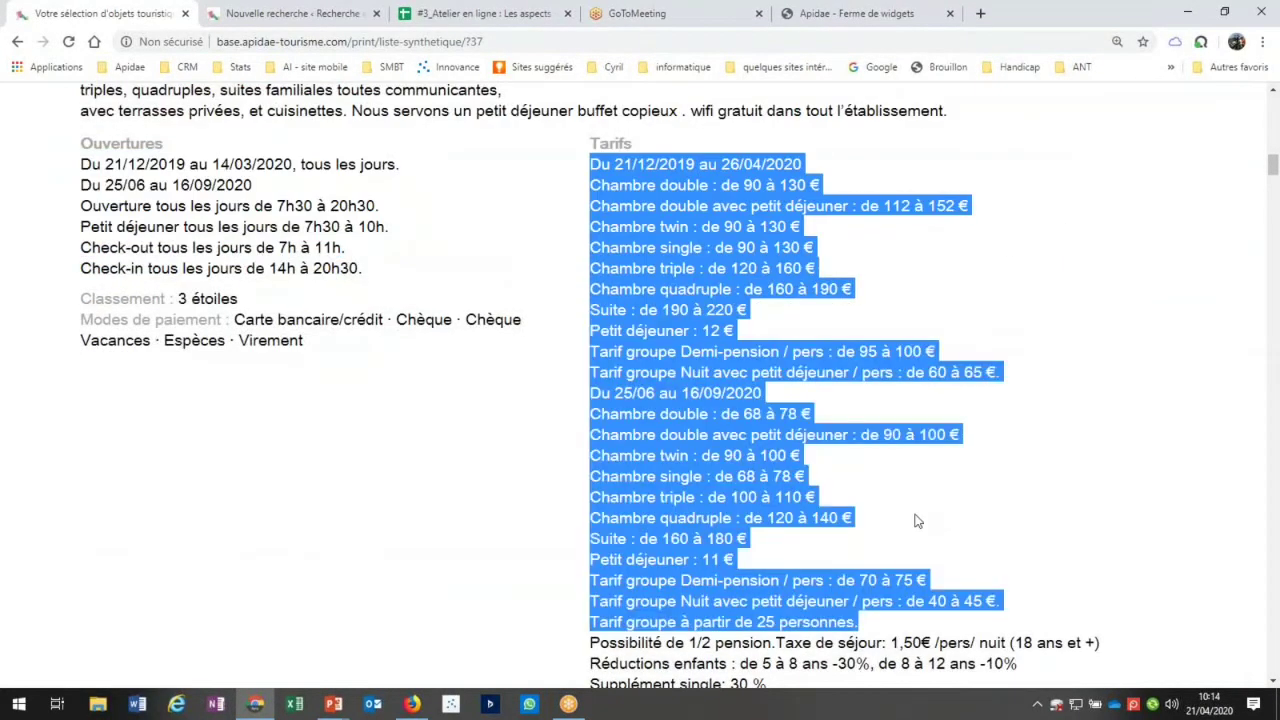
pyautogui.scroll(-3, 917, 520)
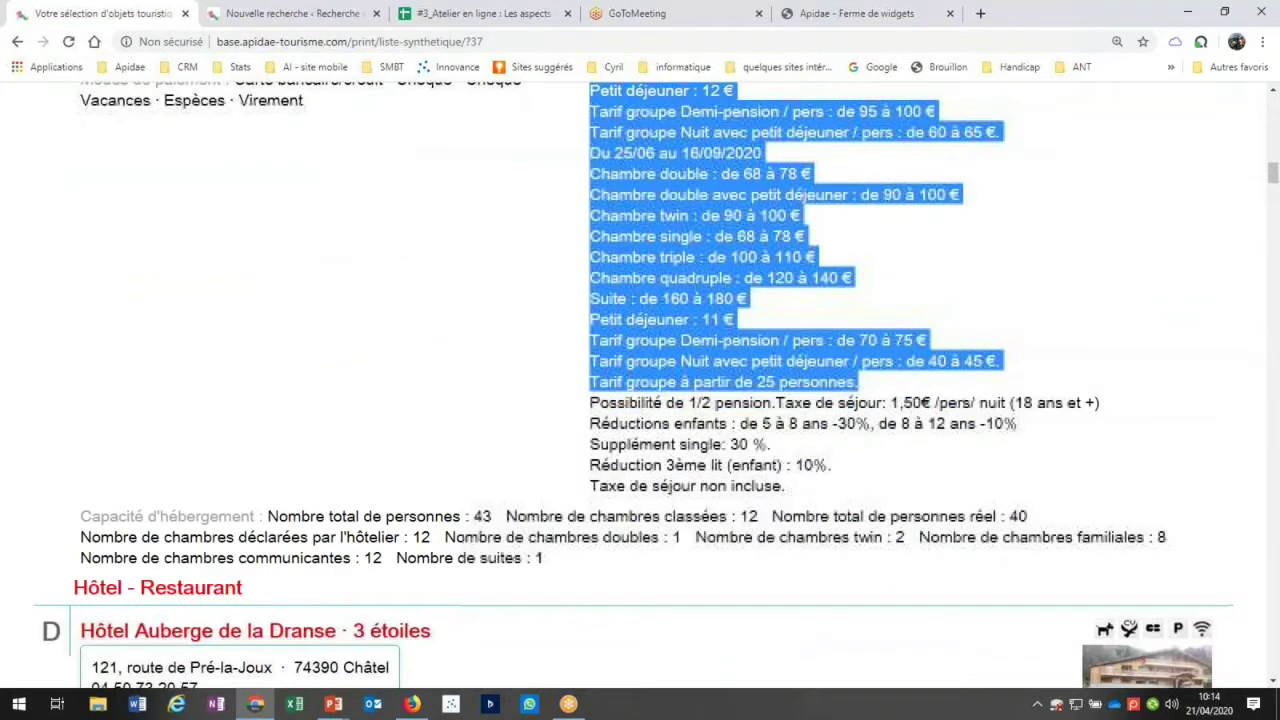
pyautogui.scroll(-4, 842, 343)
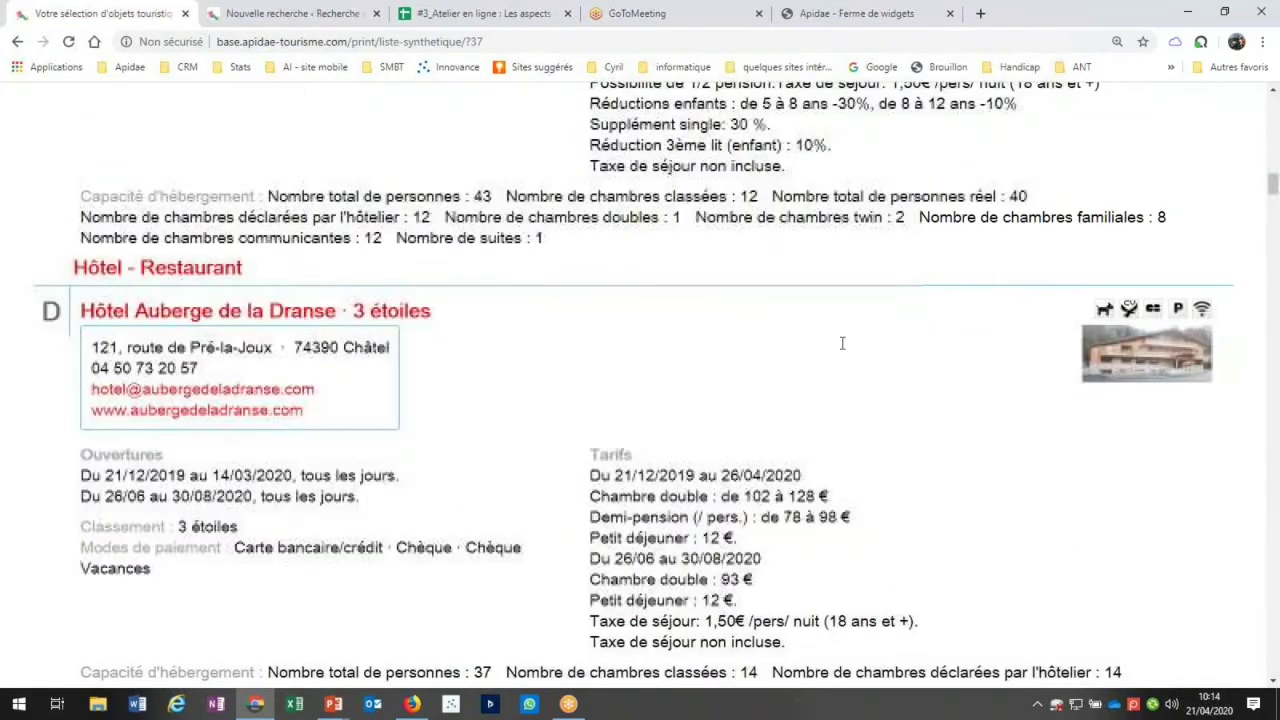
pyautogui.scroll(5, 842, 343)
pyautogui.scroll(5, 634, 384)
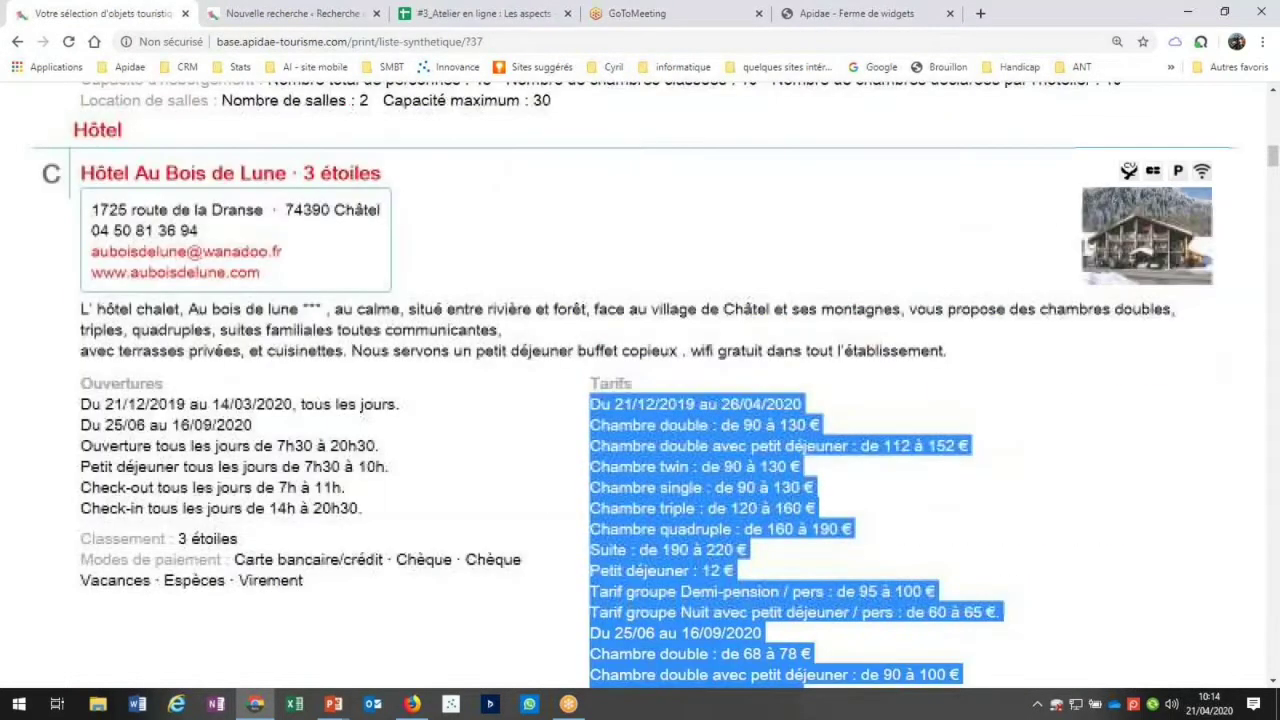
pyautogui.scroll(8, 634, 384)
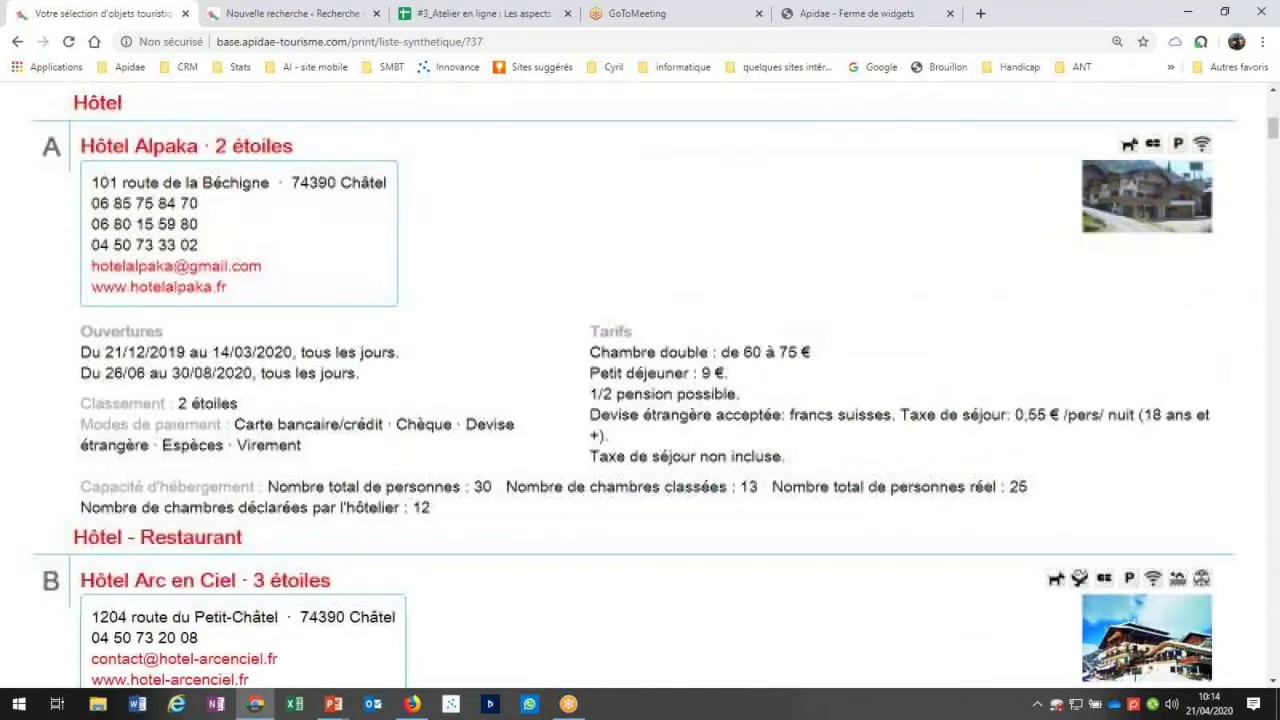
pyautogui.scroll(5, 632, 300)
pyautogui.click(19, 42)
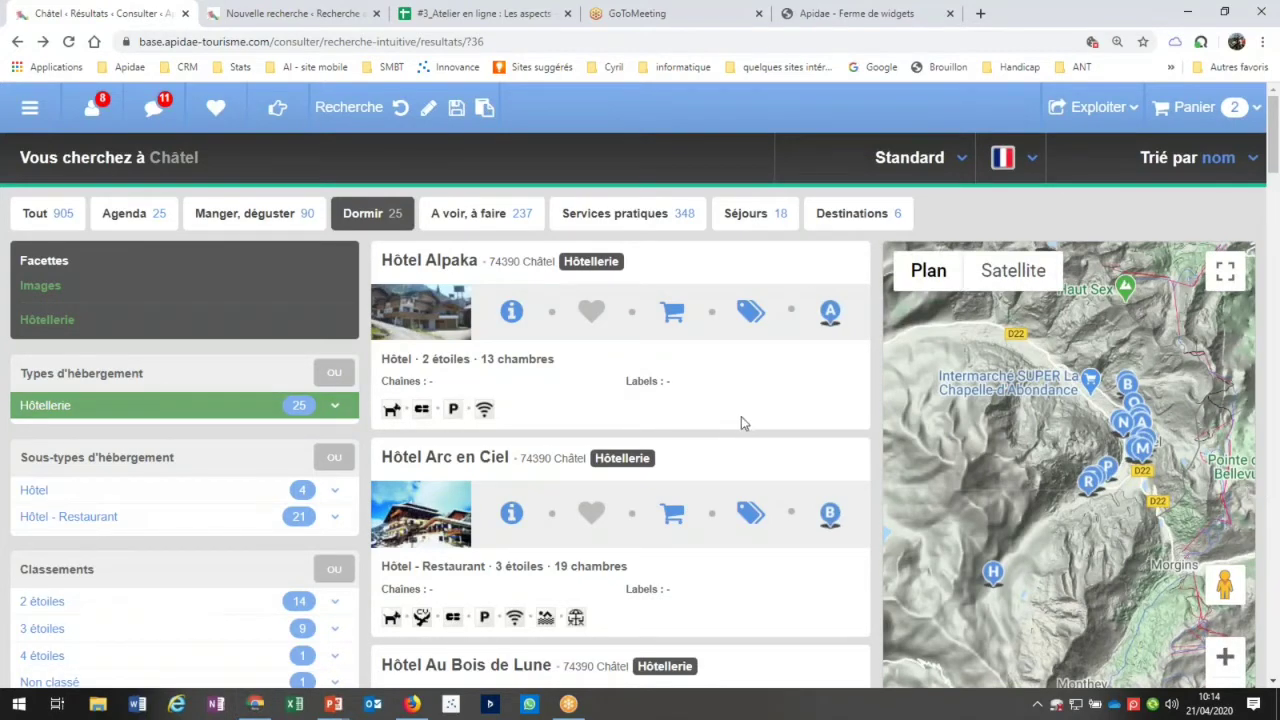
# In the Nouvelle recherche page, filter the criteria by "asp" and add the criterion Champs surchargés par l'aspect
pyautogui.click(300, 14)
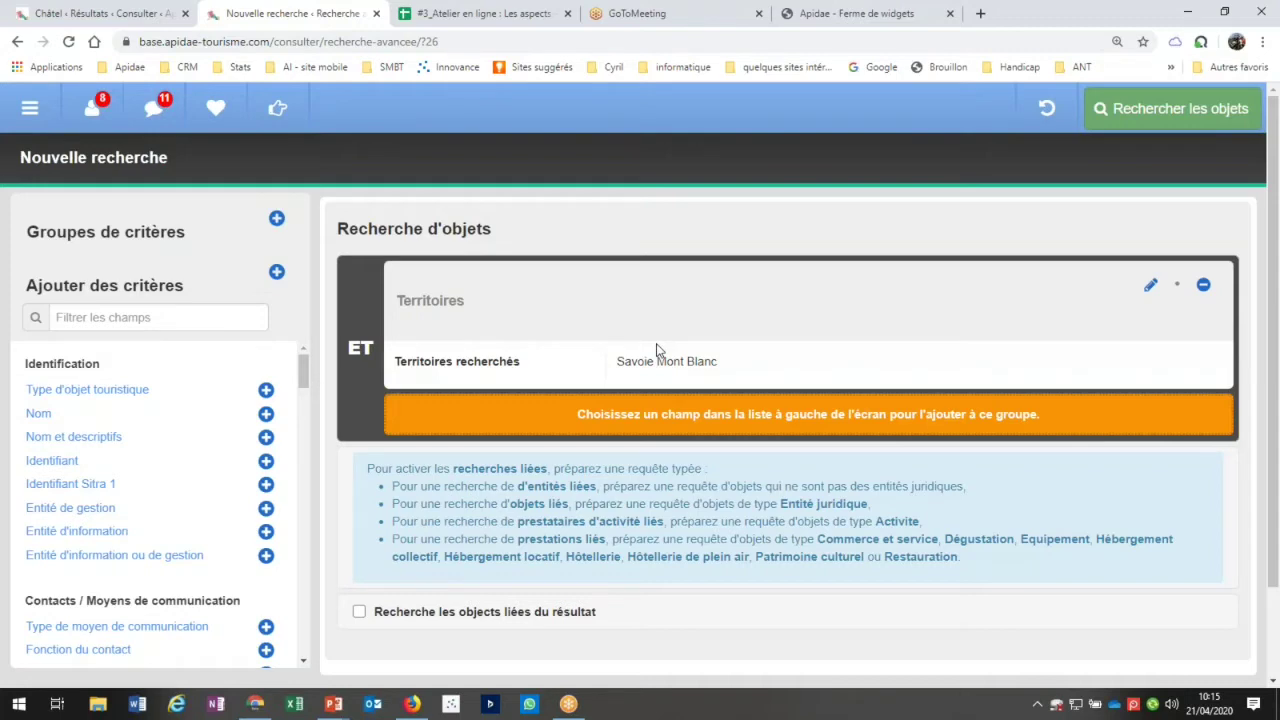
pyautogui.click(155, 317)
pyautogui.click(137, 318)
pyautogui.write('asp')
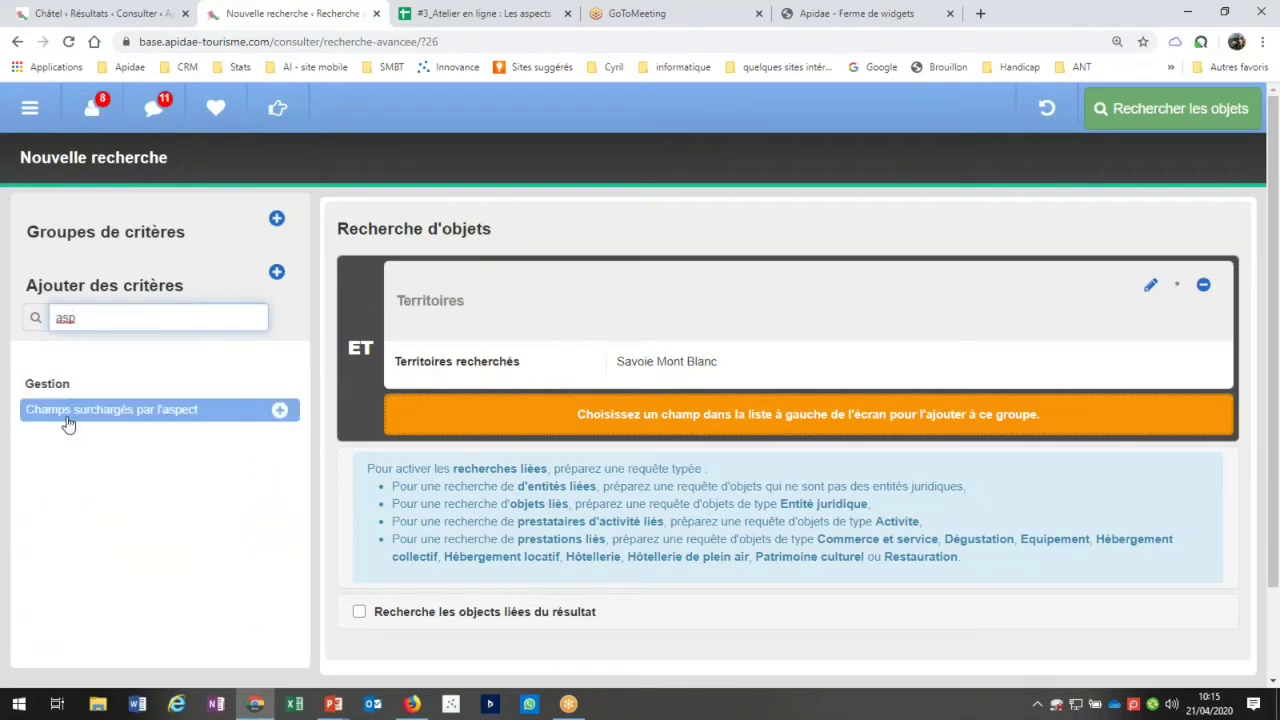
pyautogui.click(179, 420)
# Set the aspect criterion to Champs surchargés for the Saison hiver aspect and apply it
pyautogui.scroll(-2, 780, 400)
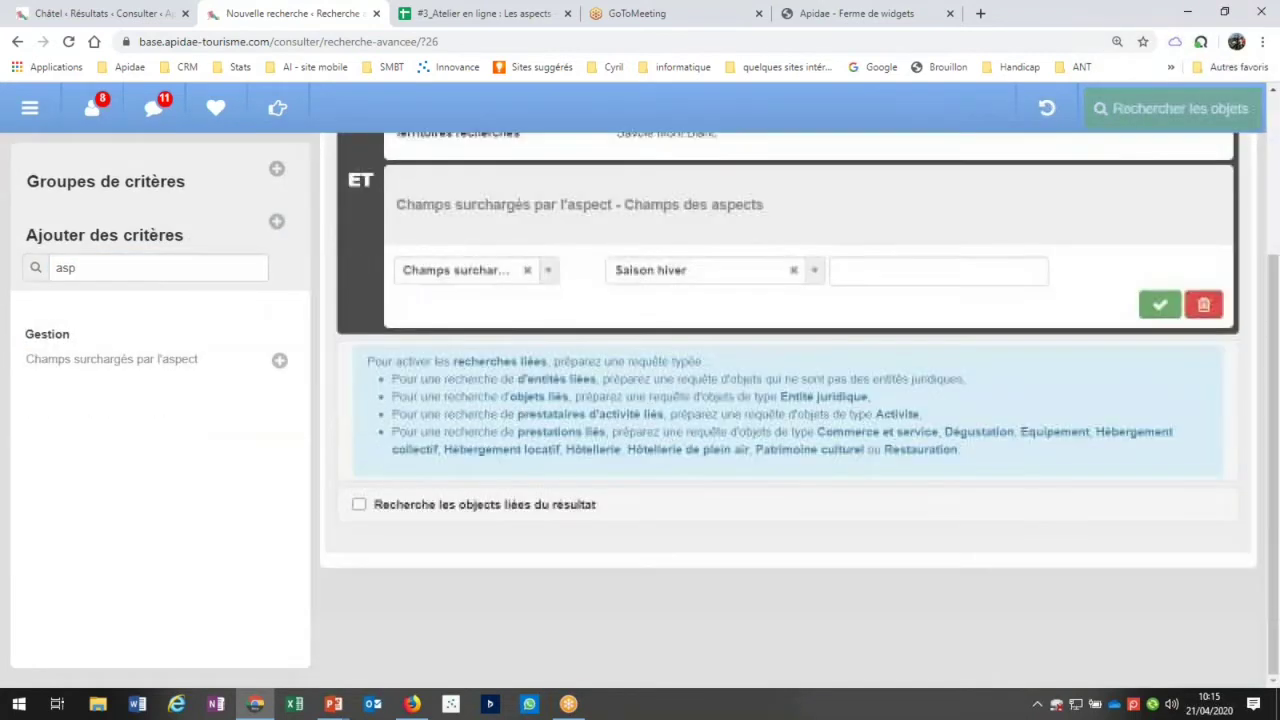
pyautogui.click(548, 271)
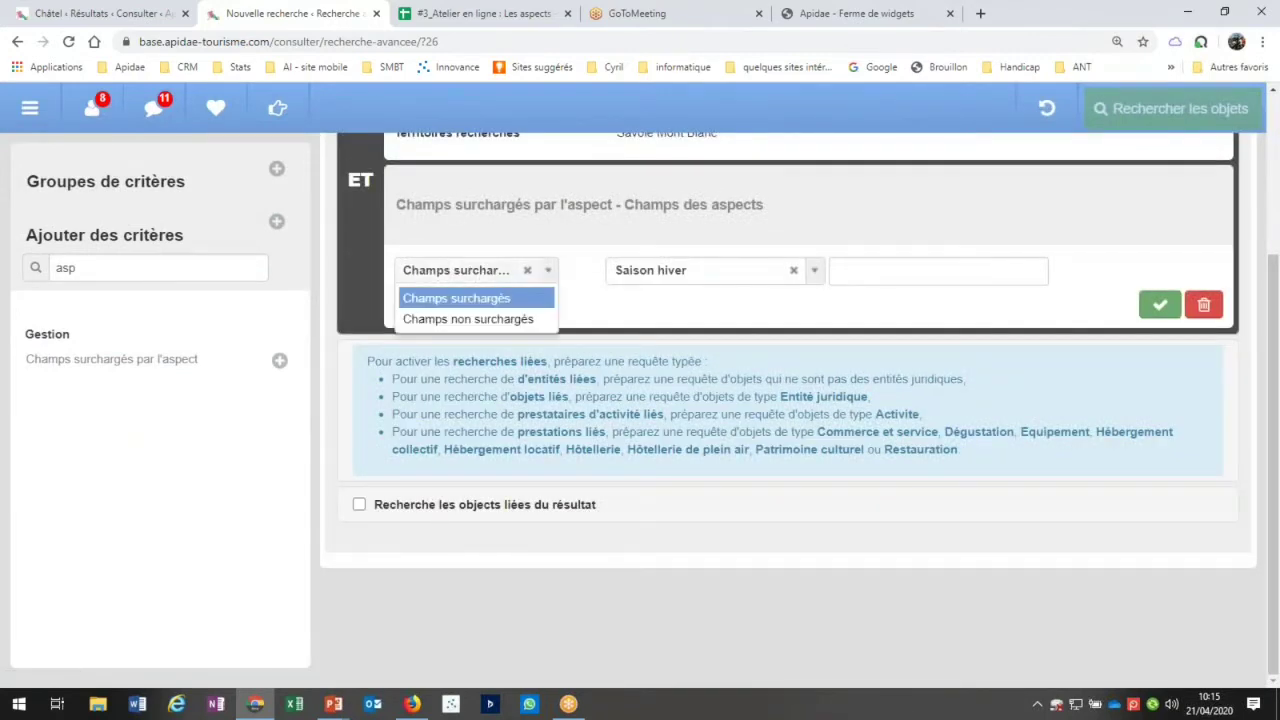
pyautogui.click(484, 299)
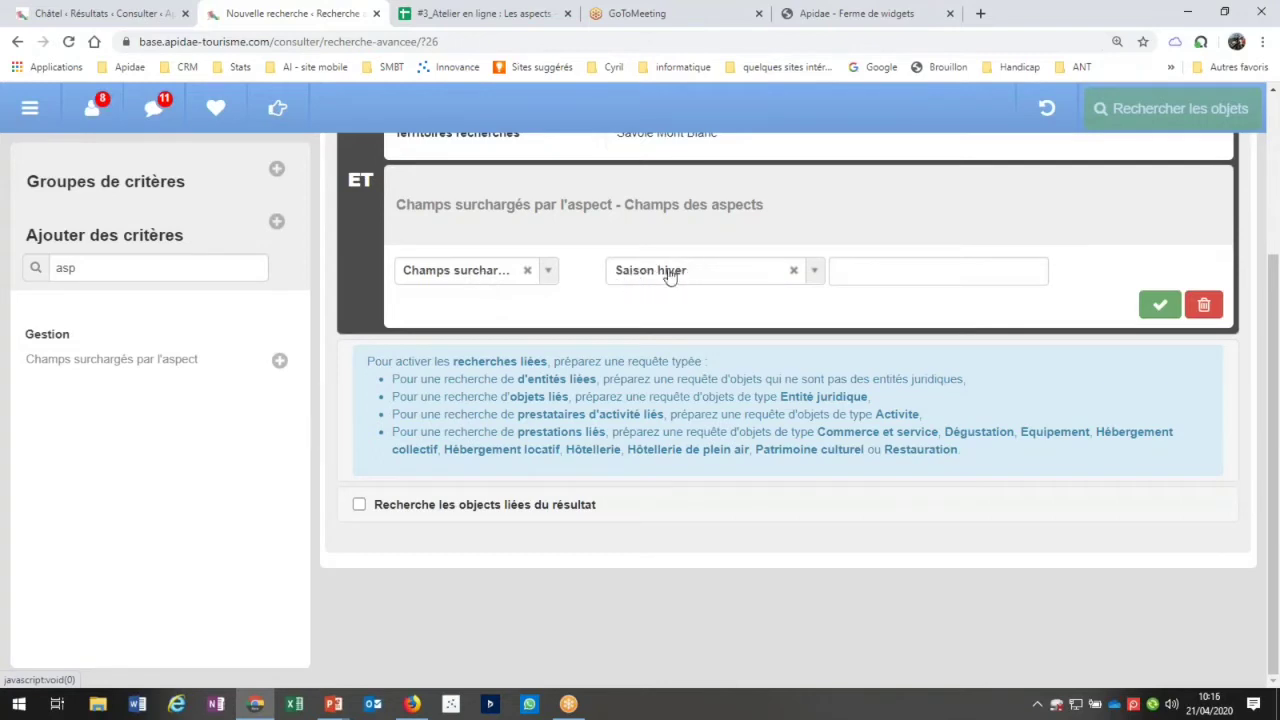
pyautogui.click(1157, 307)
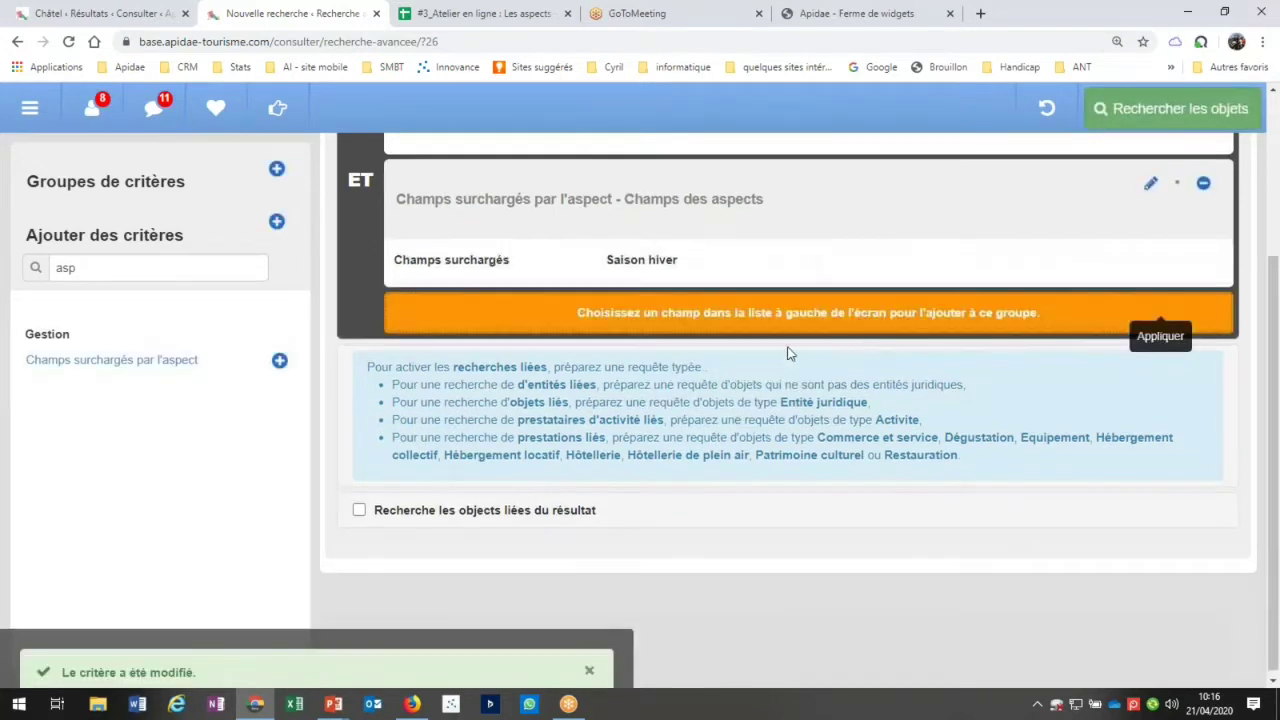
# Replace Savoie Mont Blanc with Châtel (74390) in the Territoires criterion and apply the change
pyautogui.scroll(3, 783, 354)
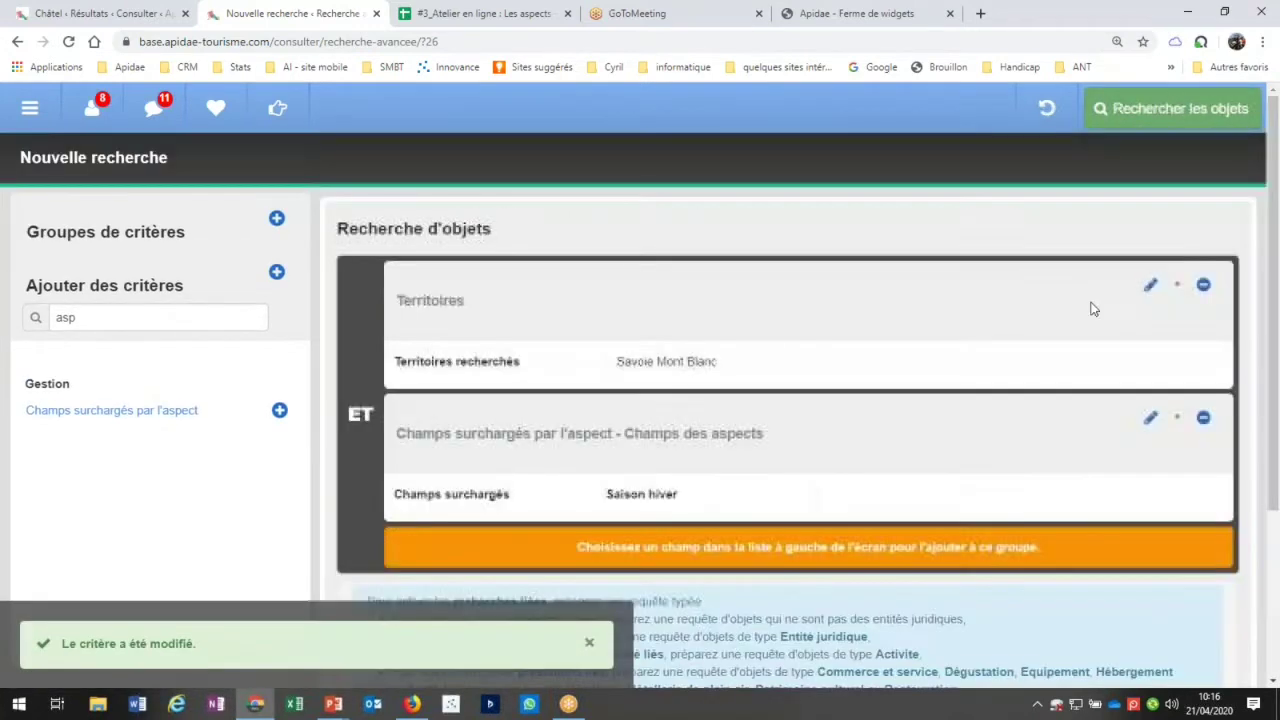
pyautogui.click(1149, 283)
pyautogui.click(630, 391)
pyautogui.write('cha')
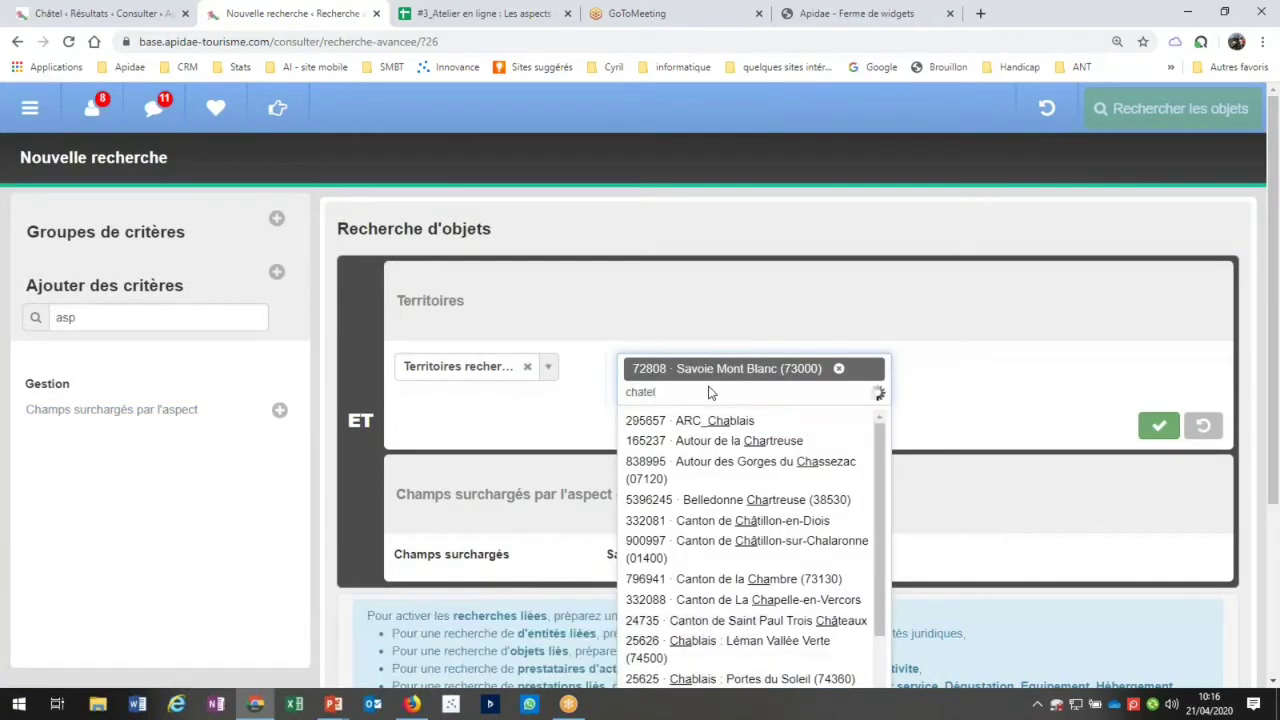
pyautogui.write('tel')
pyautogui.click(757, 420)
pyautogui.click(838, 369)
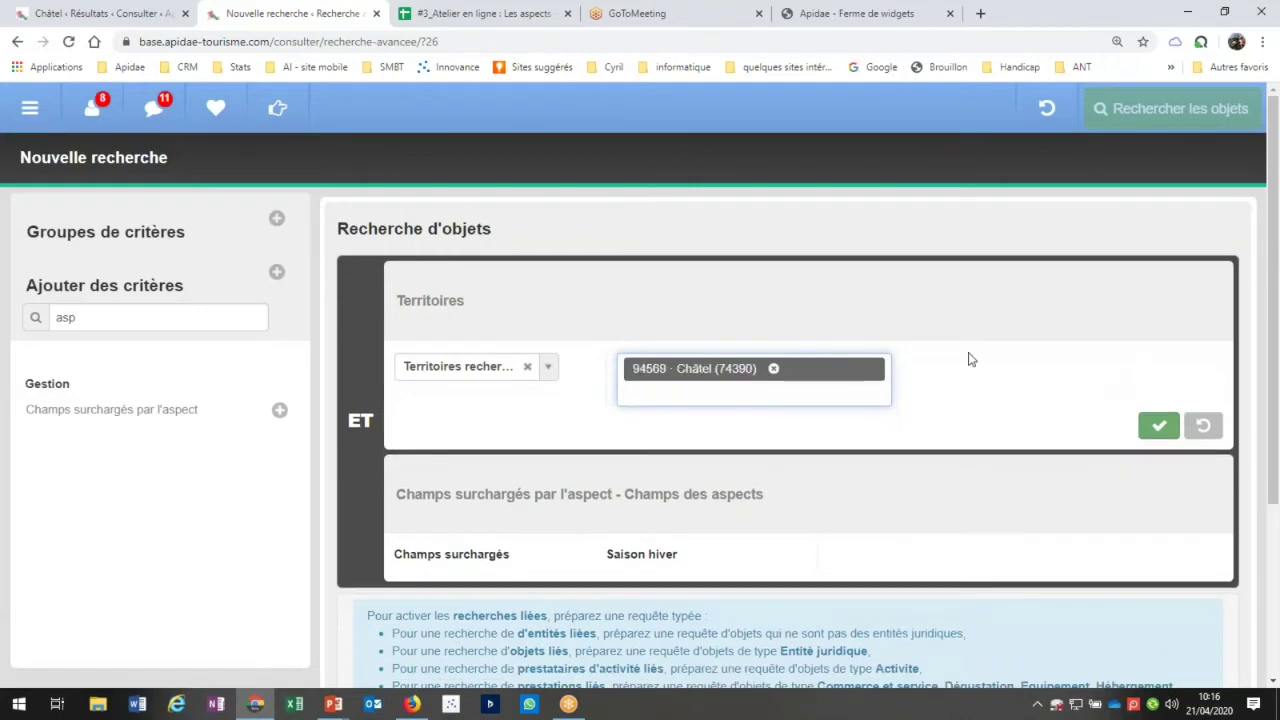
pyautogui.scroll(-3, 968, 359)
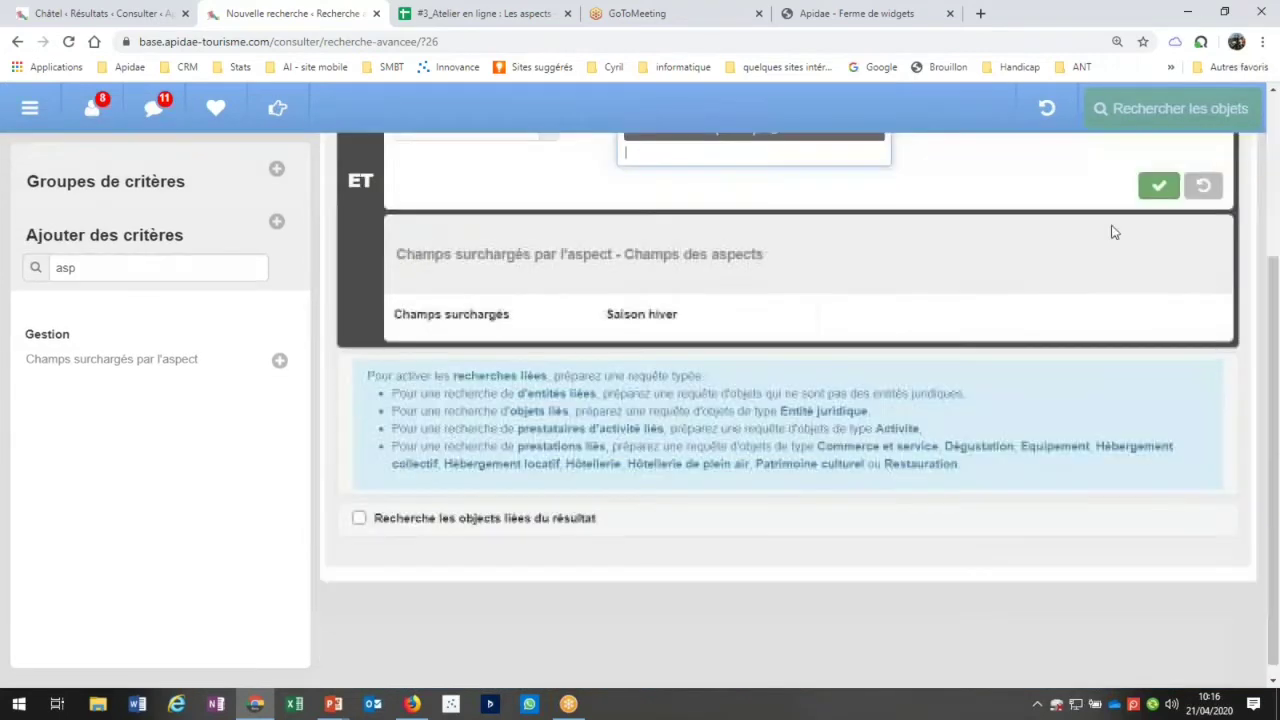
pyautogui.click(1158, 185)
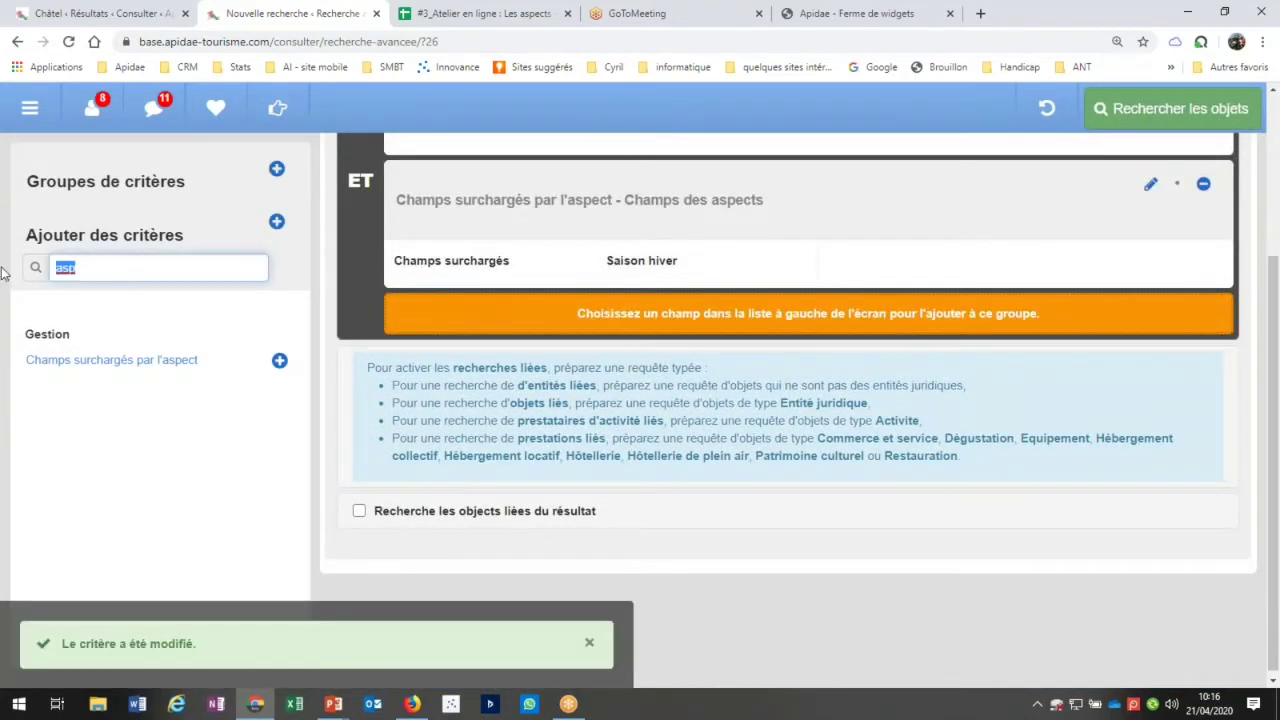
# Add a Type d'objet touristique criterion set to Hôtellerie, run the object search and check the aspect markers in the results
pyautogui.click(92, 345)
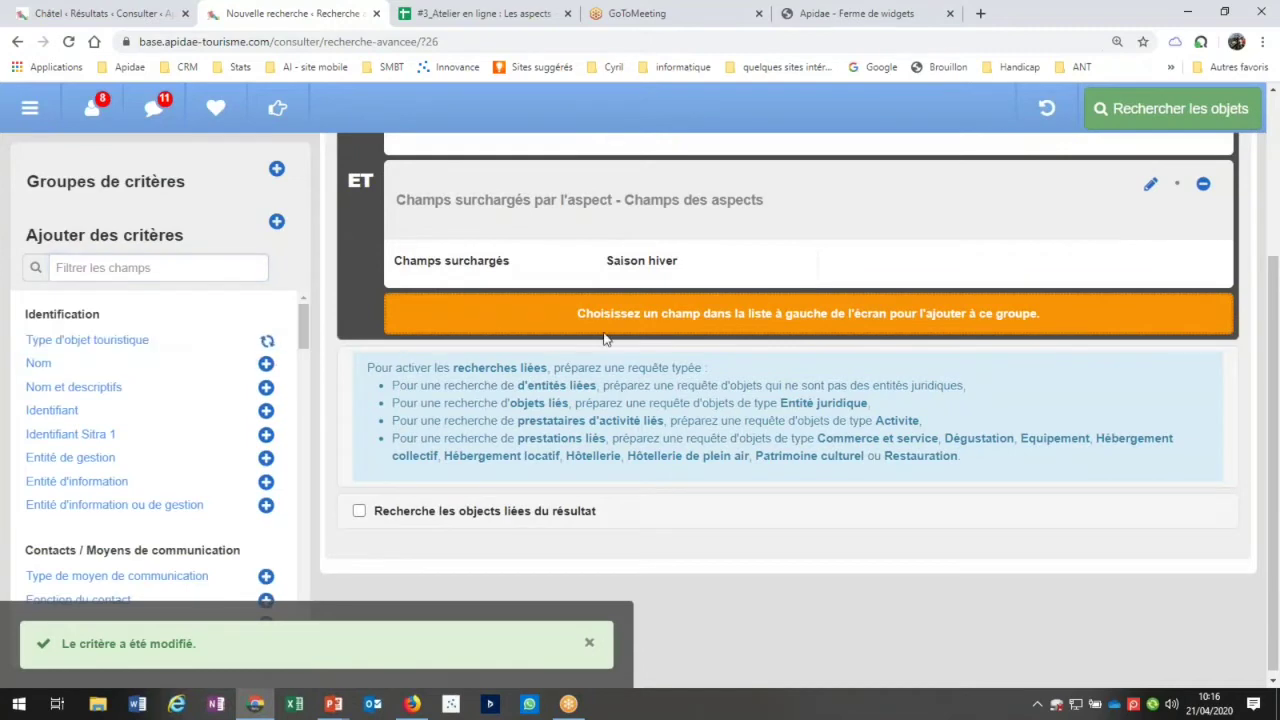
pyautogui.click(636, 275)
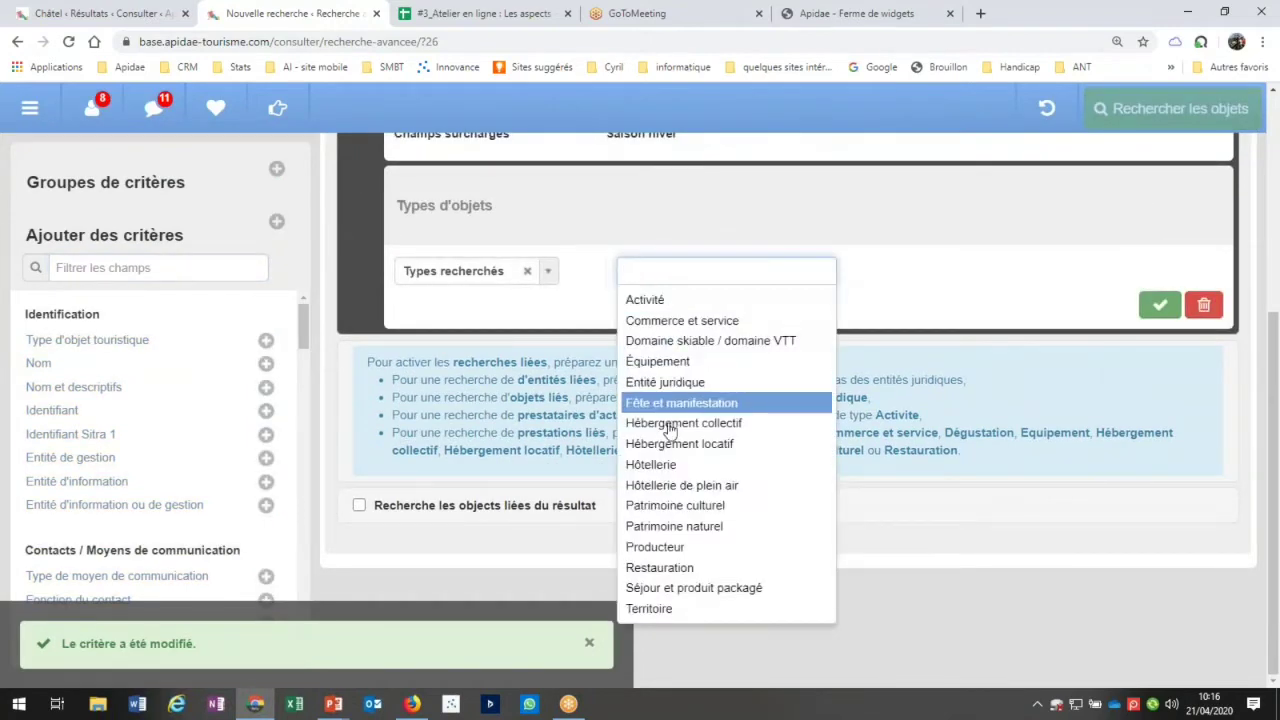
pyautogui.click(668, 466)
pyautogui.click(1158, 304)
pyautogui.click(1158, 113)
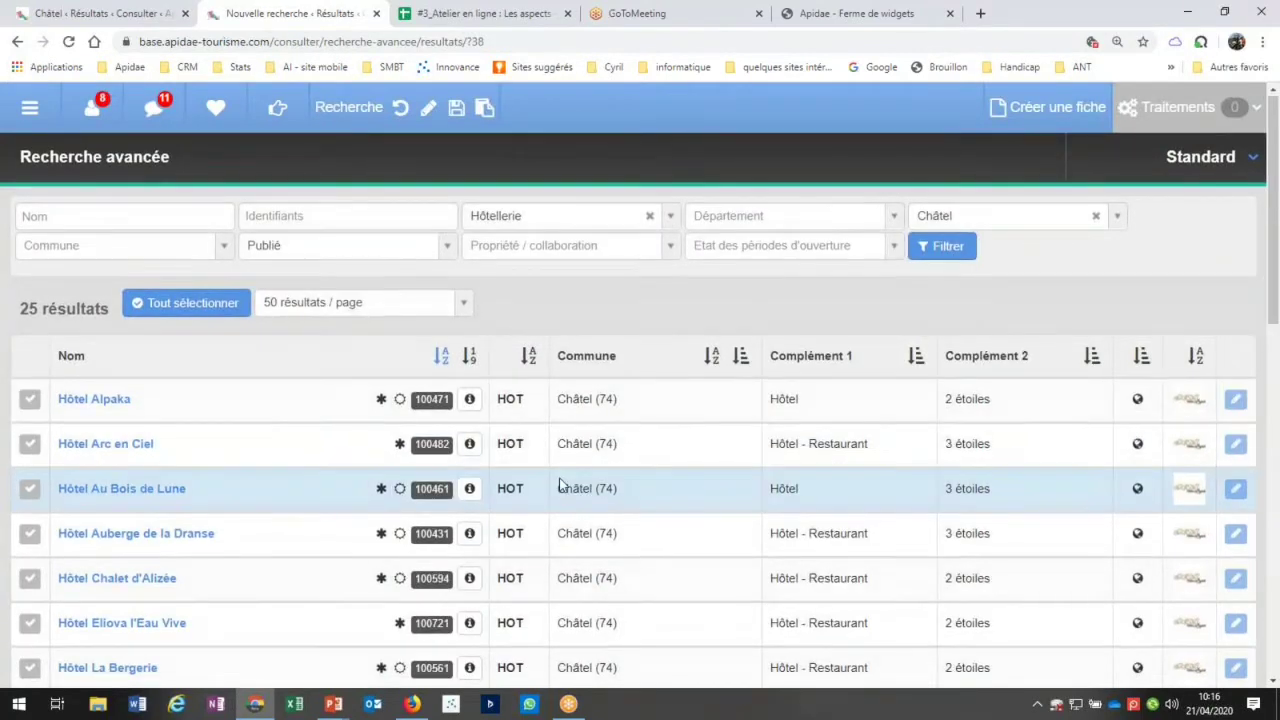
pyautogui.scroll(-1, 565, 484)
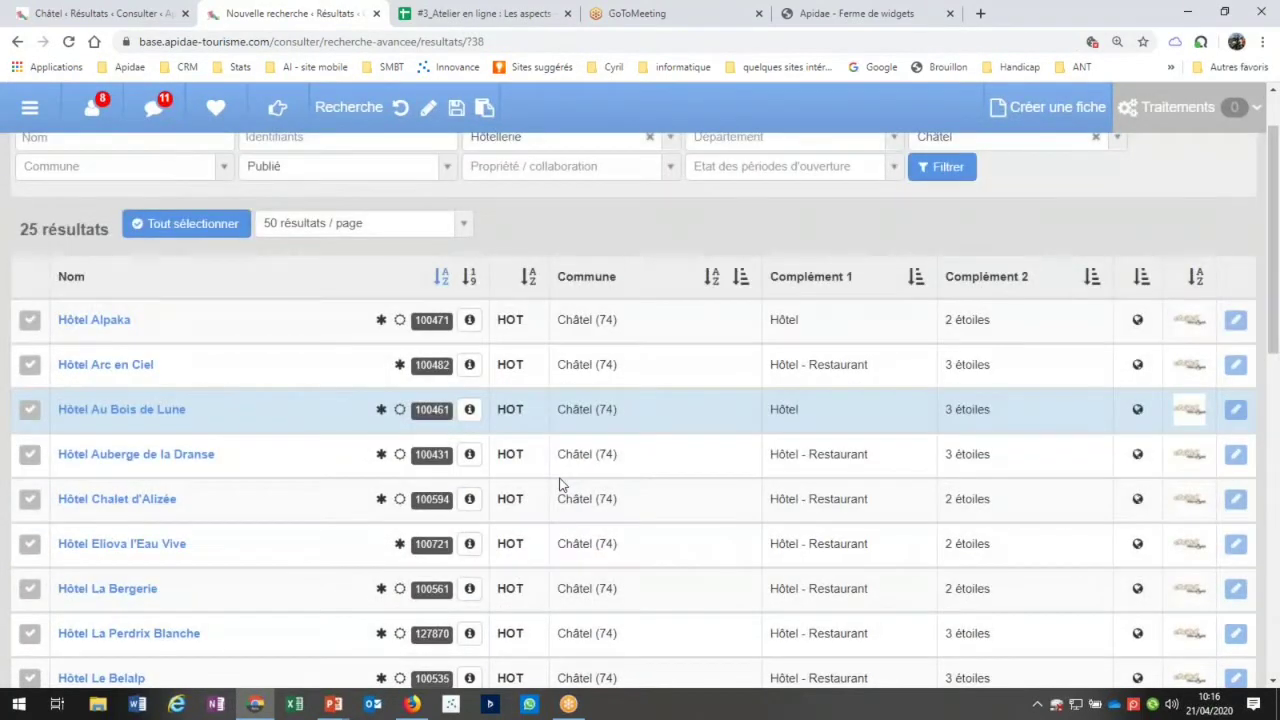
pyautogui.moveTo(403, 366)
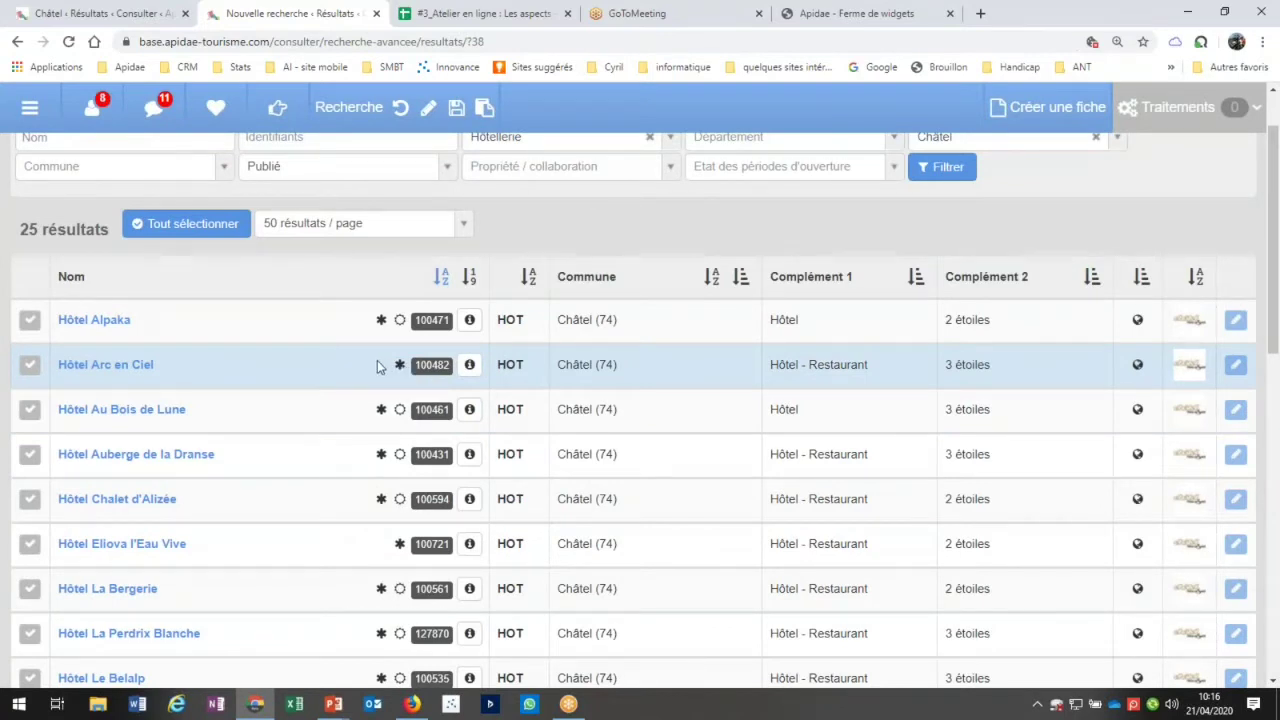
# Examine the aspect markers in the hotel results to spot the records that carry only the Saison hiver aspect
pyautogui.moveTo(399, 546)
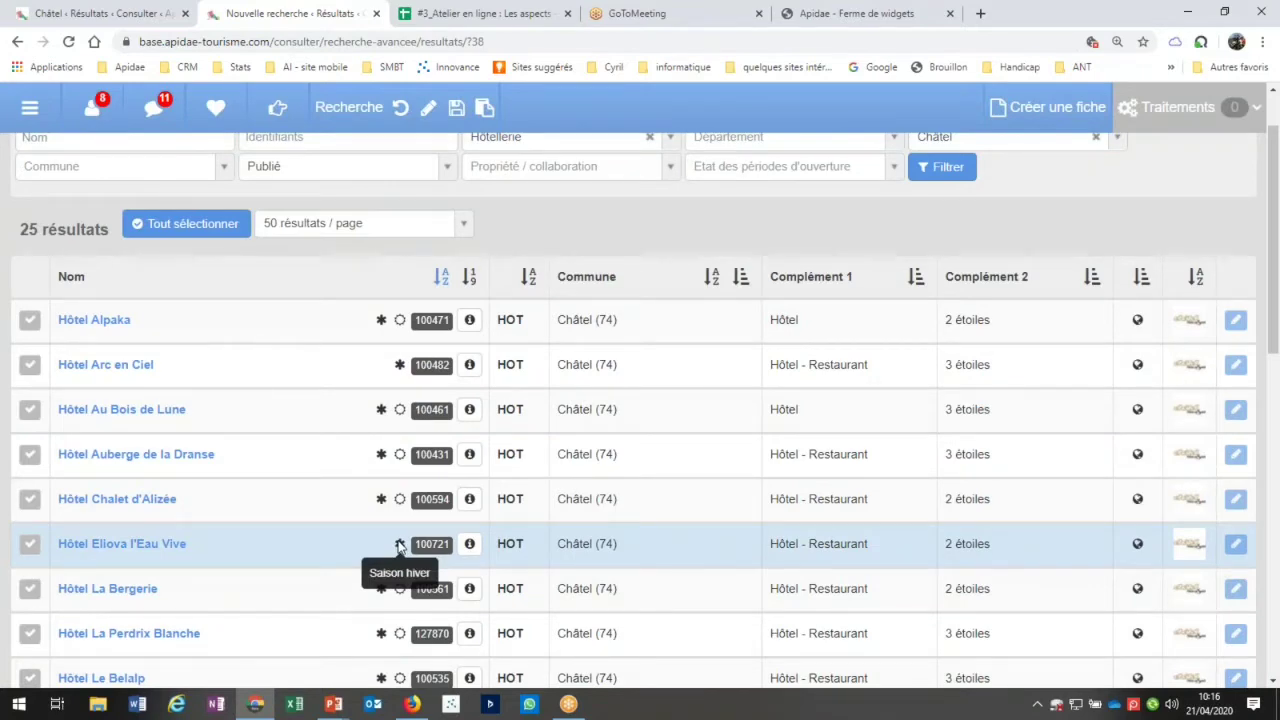
pyautogui.scroll(-1, 399, 546)
pyautogui.scroll(-5, 399, 546)
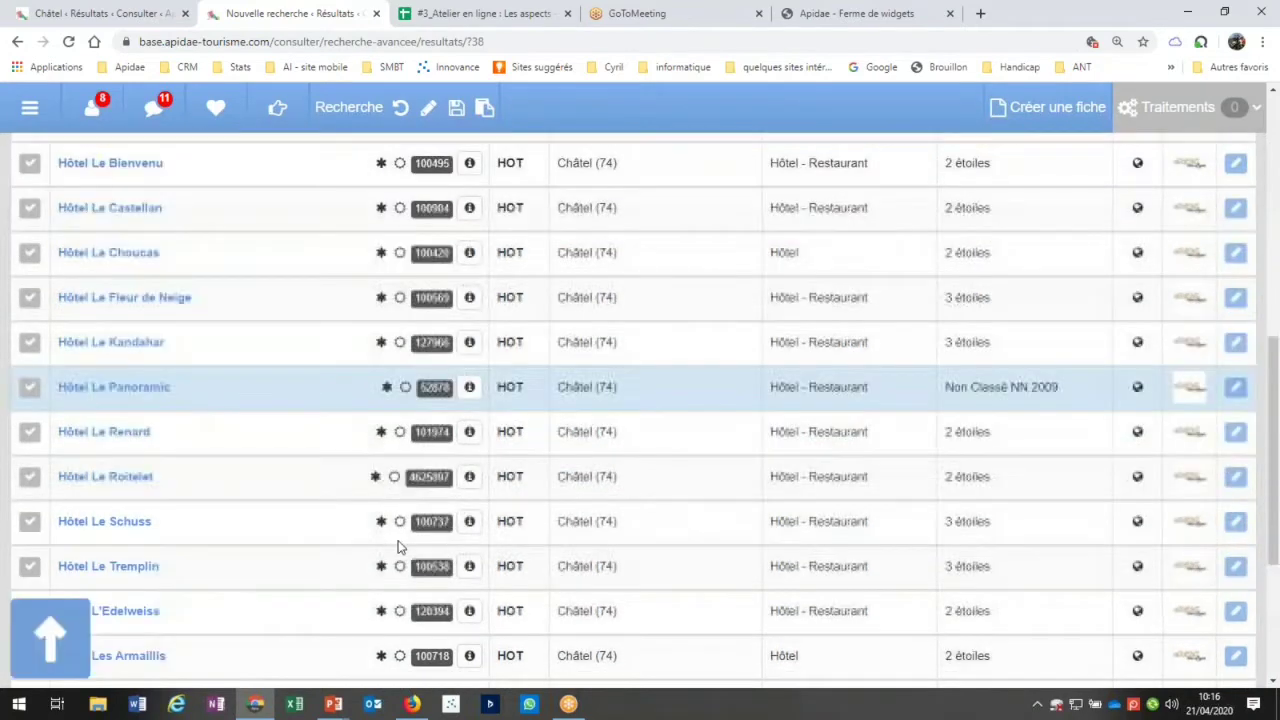
pyautogui.scroll(-3, 397, 546)
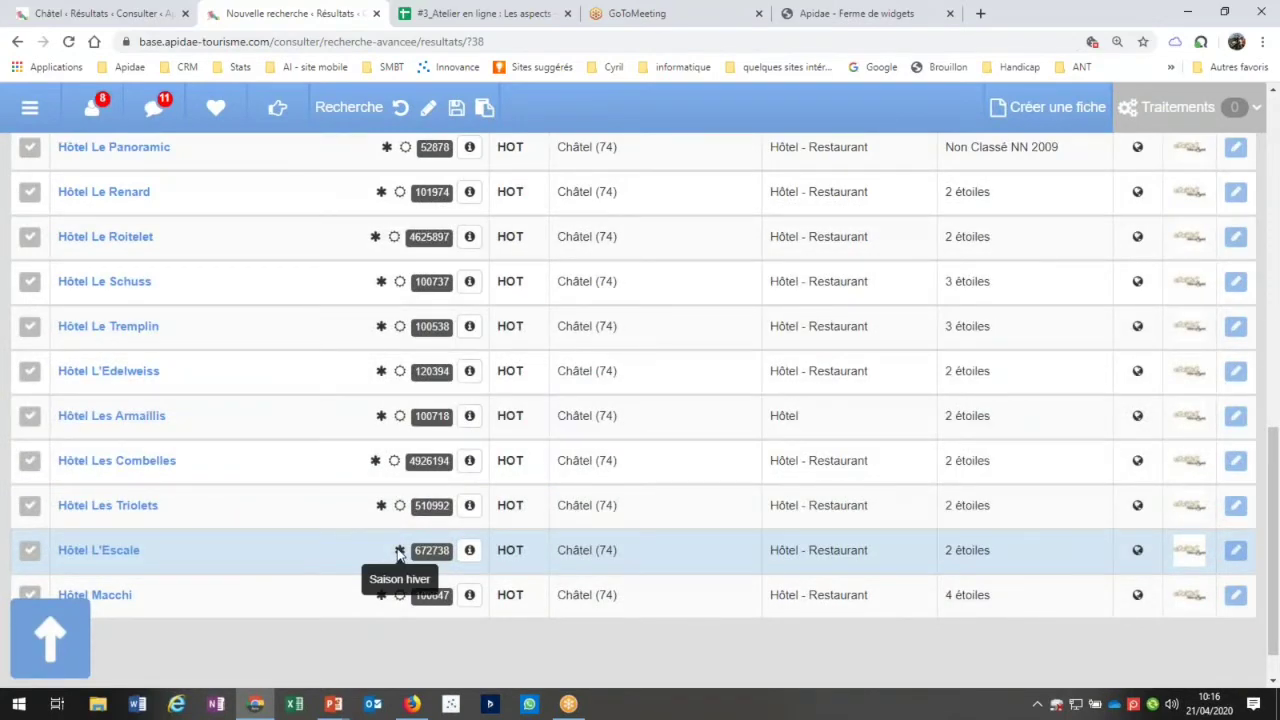
pyautogui.scroll(5, 397, 550)
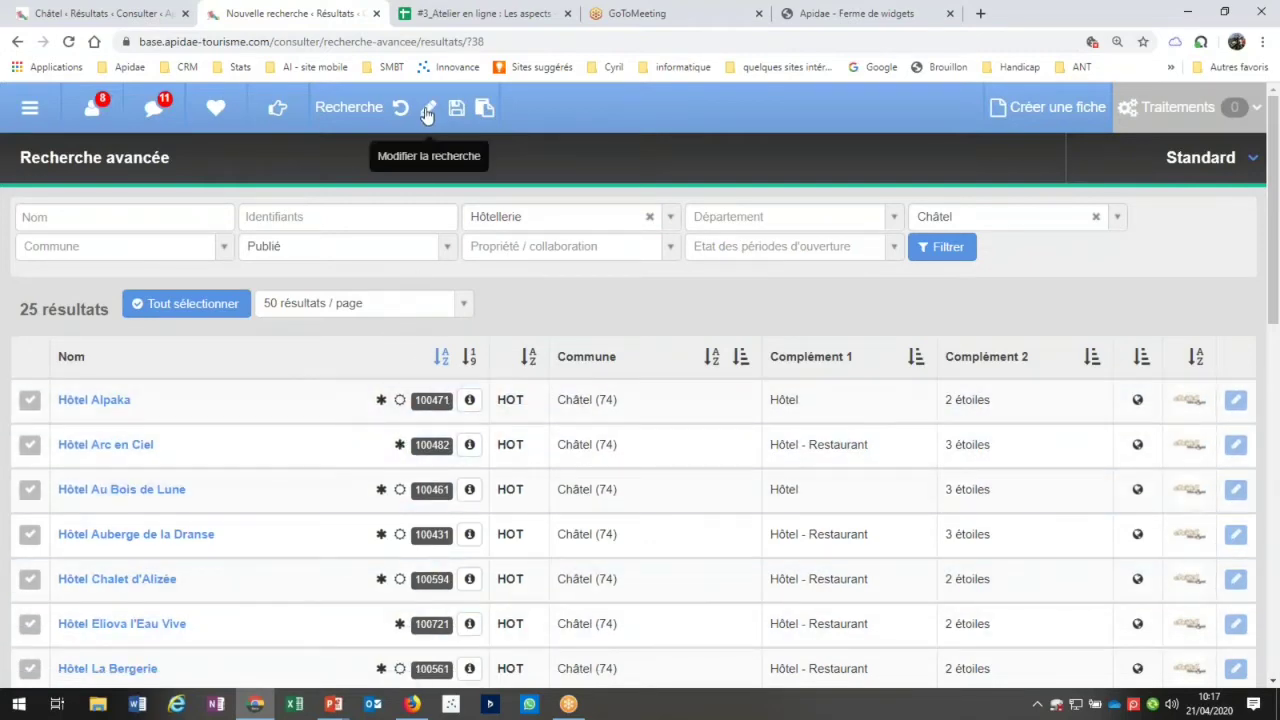
# Modify the search so the Champs surchargés criterion targets the Saison été aspect, apply the change and run the object search
pyautogui.click(427, 110)
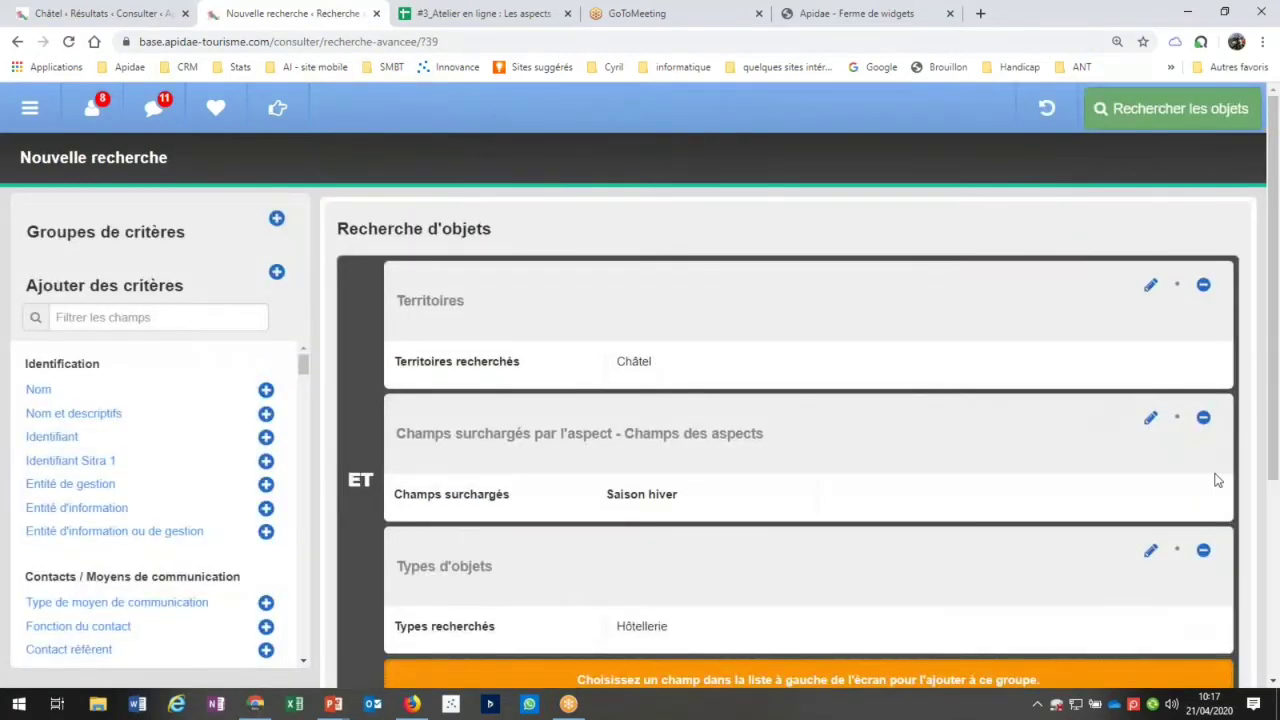
pyautogui.click(1150, 418)
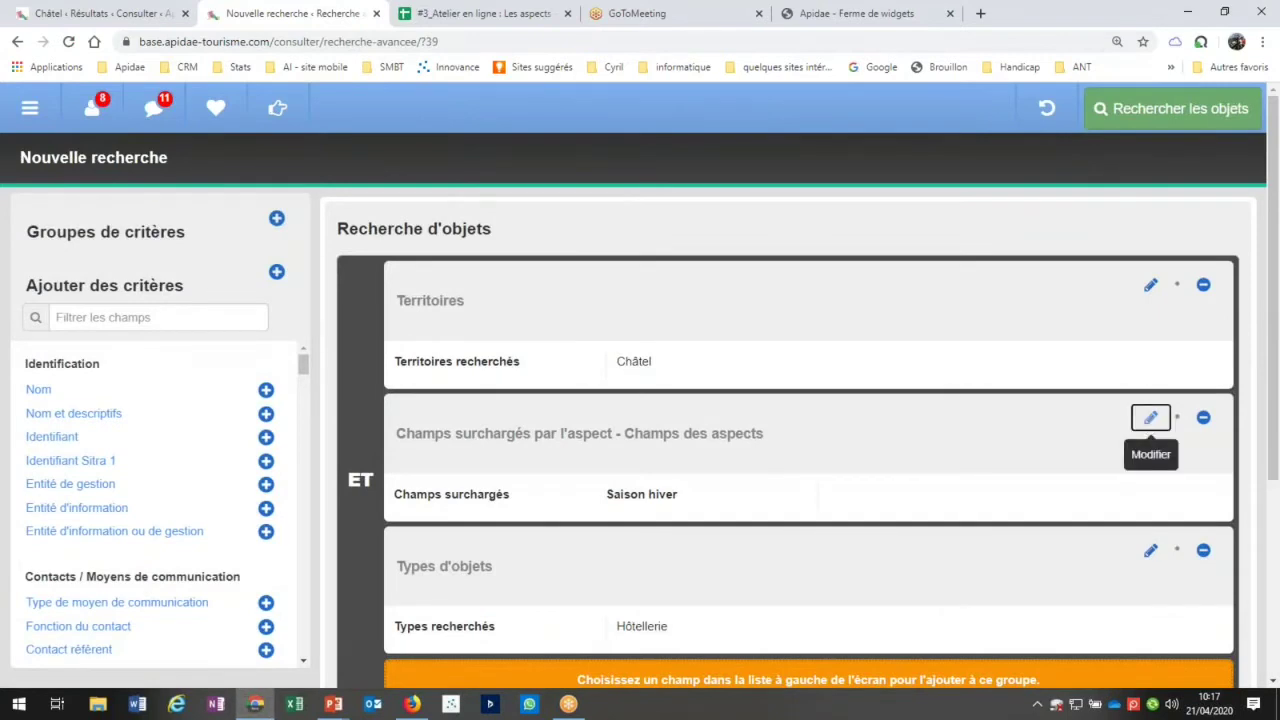
pyautogui.click(707, 499)
pyautogui.click(660, 576)
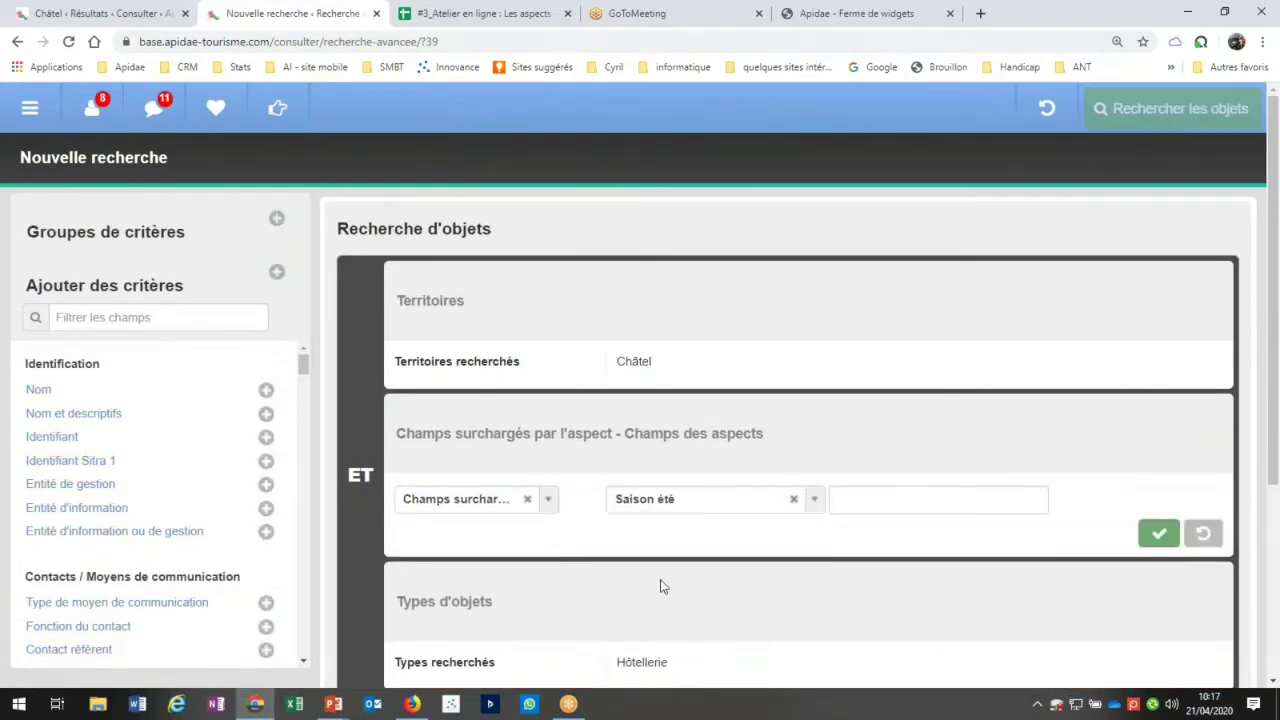
pyautogui.click(1155, 534)
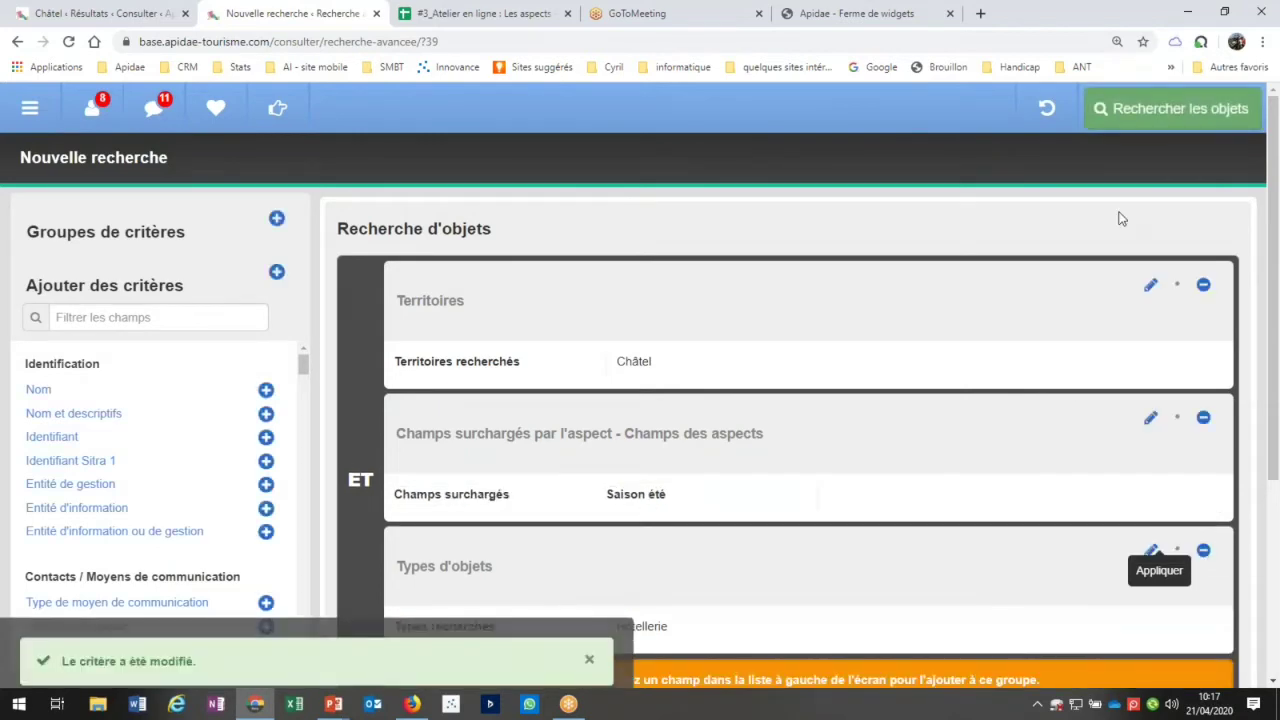
pyautogui.click(1172, 108)
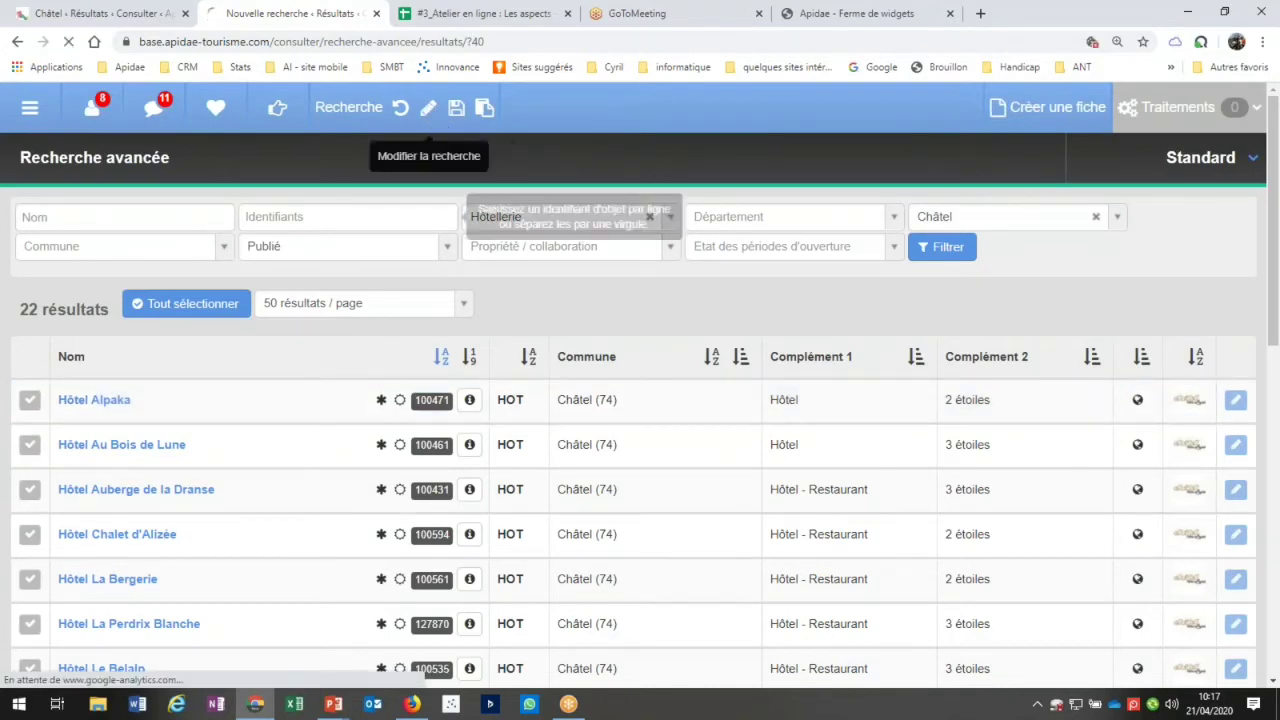
# Restrict the Saison été overridden-fields criterion to the Descriptif détaillé field, apply it and rerun the object search
pyautogui.click(429, 110)
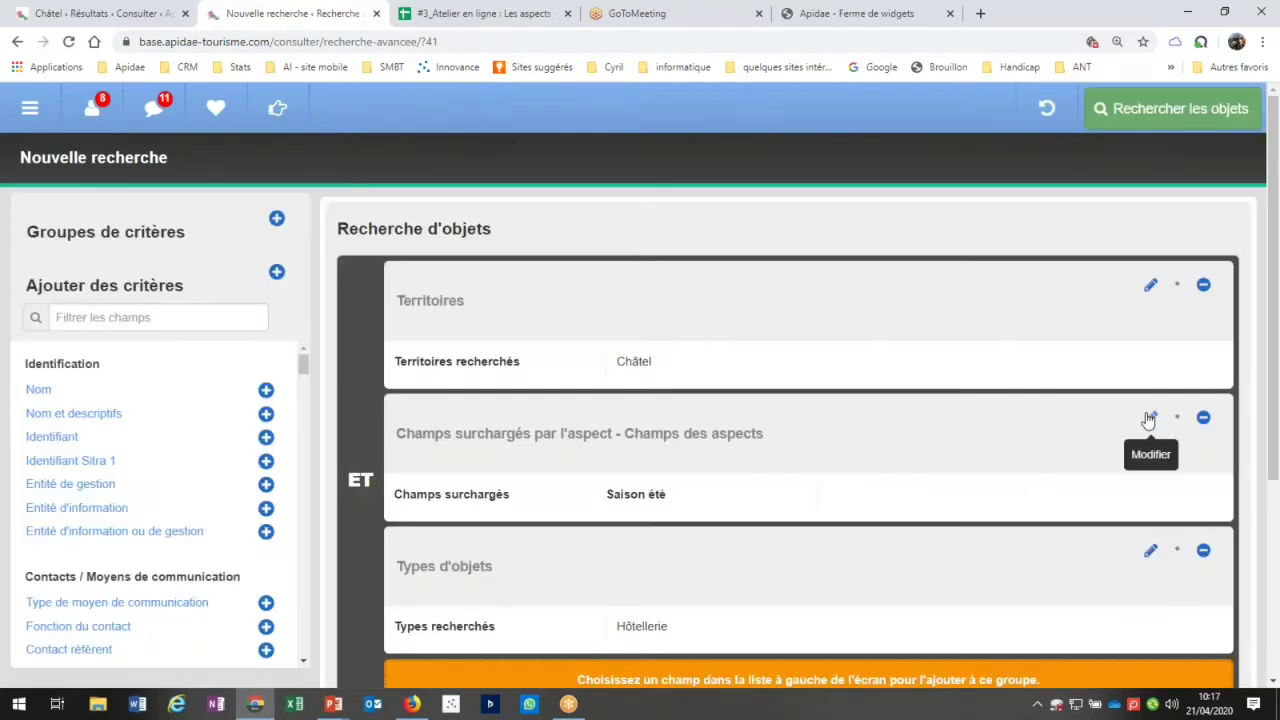
pyautogui.click(1150, 418)
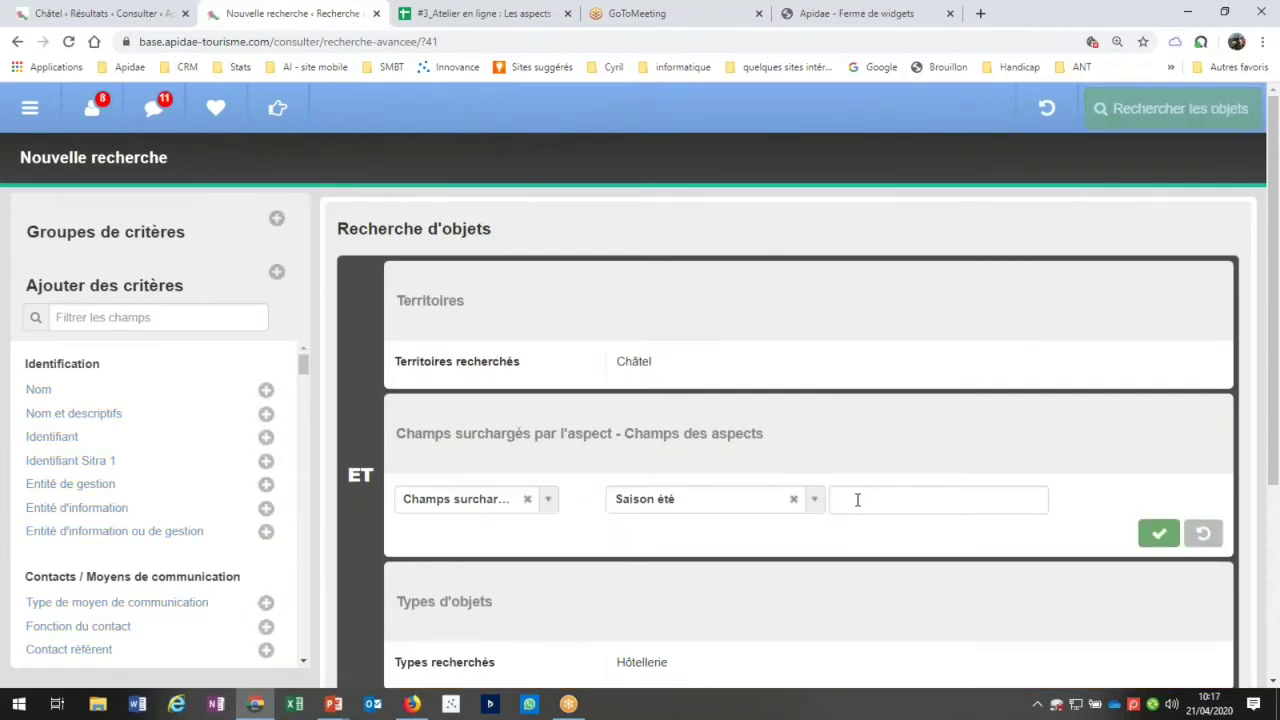
pyautogui.click(857, 500)
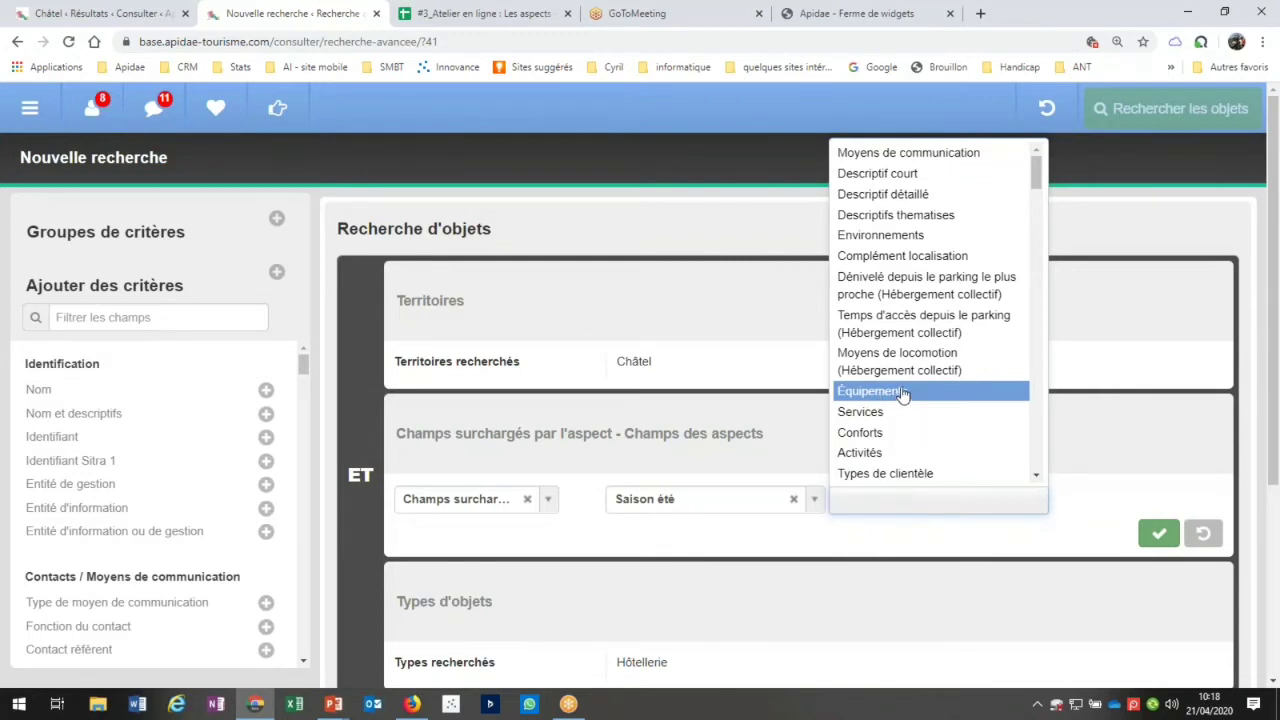
pyautogui.click(907, 199)
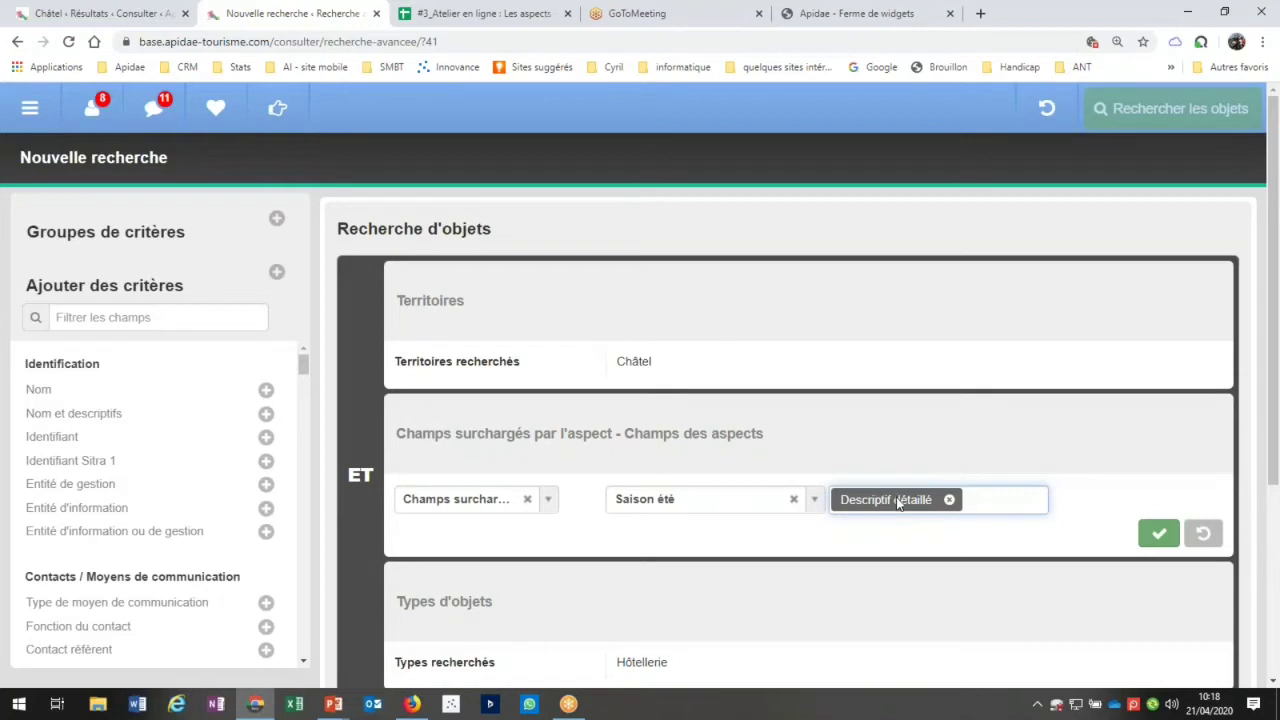
pyautogui.click(1158, 533)
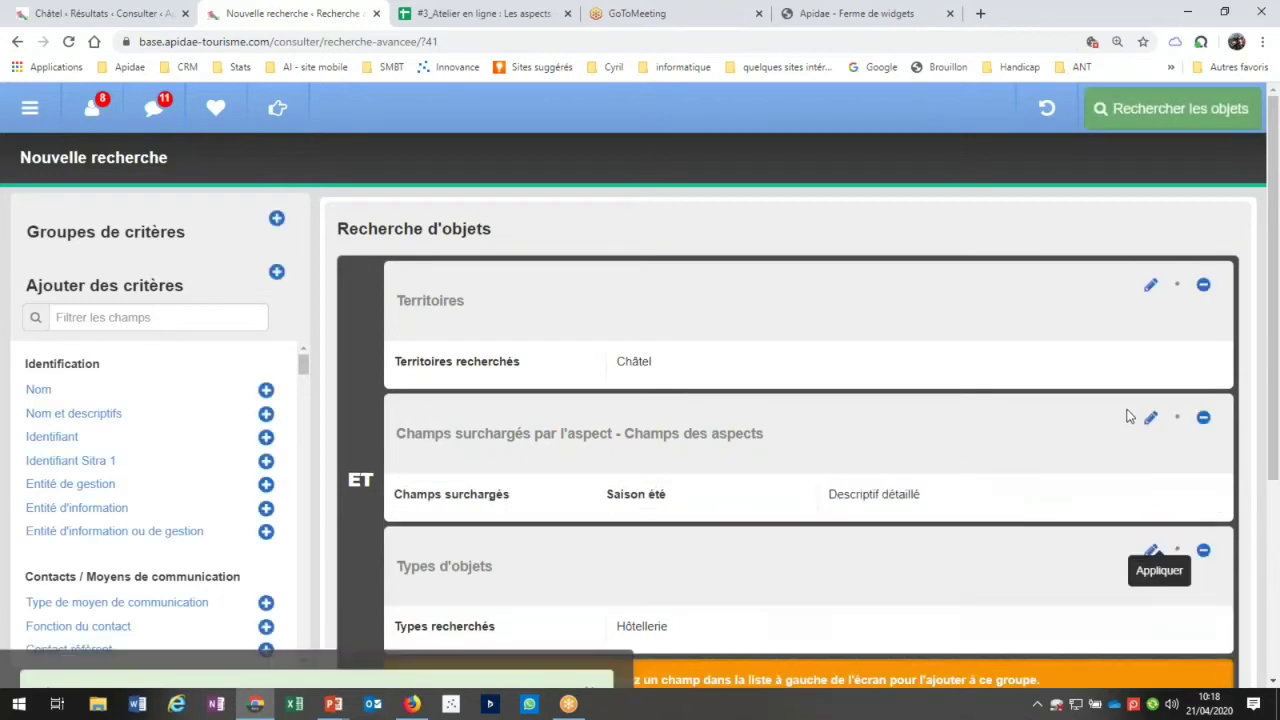
pyautogui.click(1178, 112)
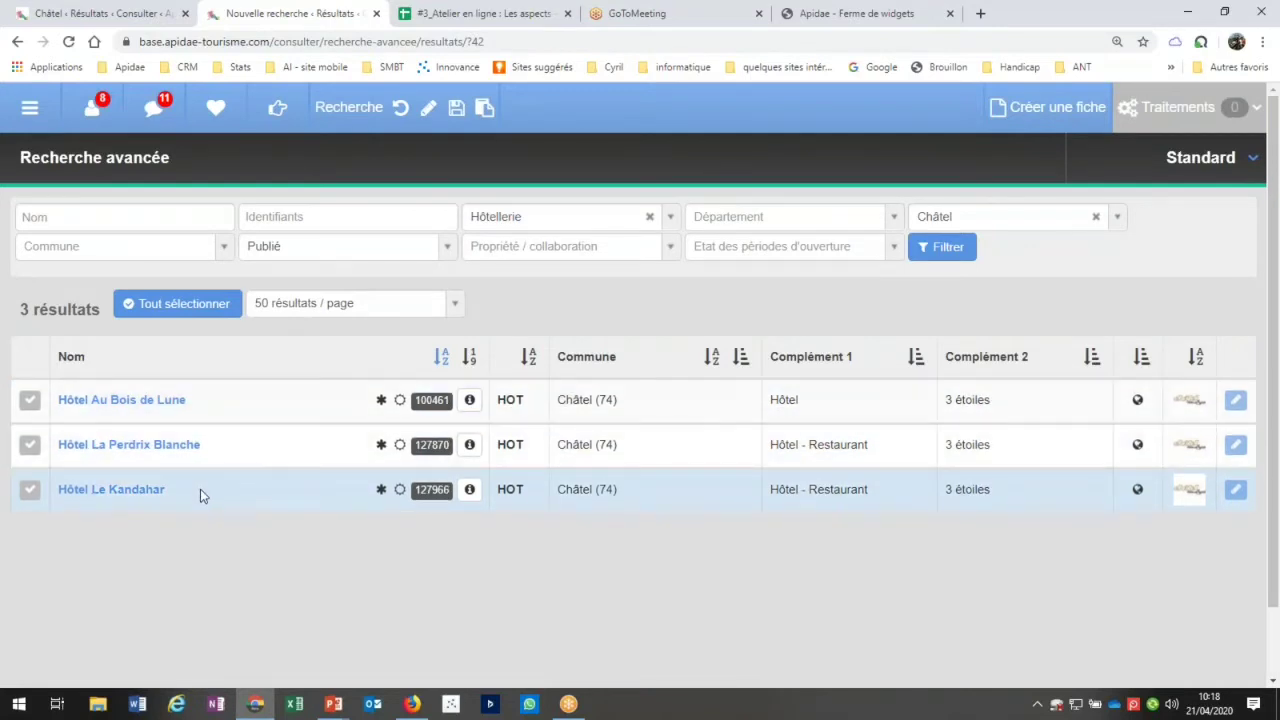
# Switch the aspect criterion to Champs non surchargés for the Saison été Descriptif détaillé field, apply it and rerun the search
pyautogui.click(428, 110)
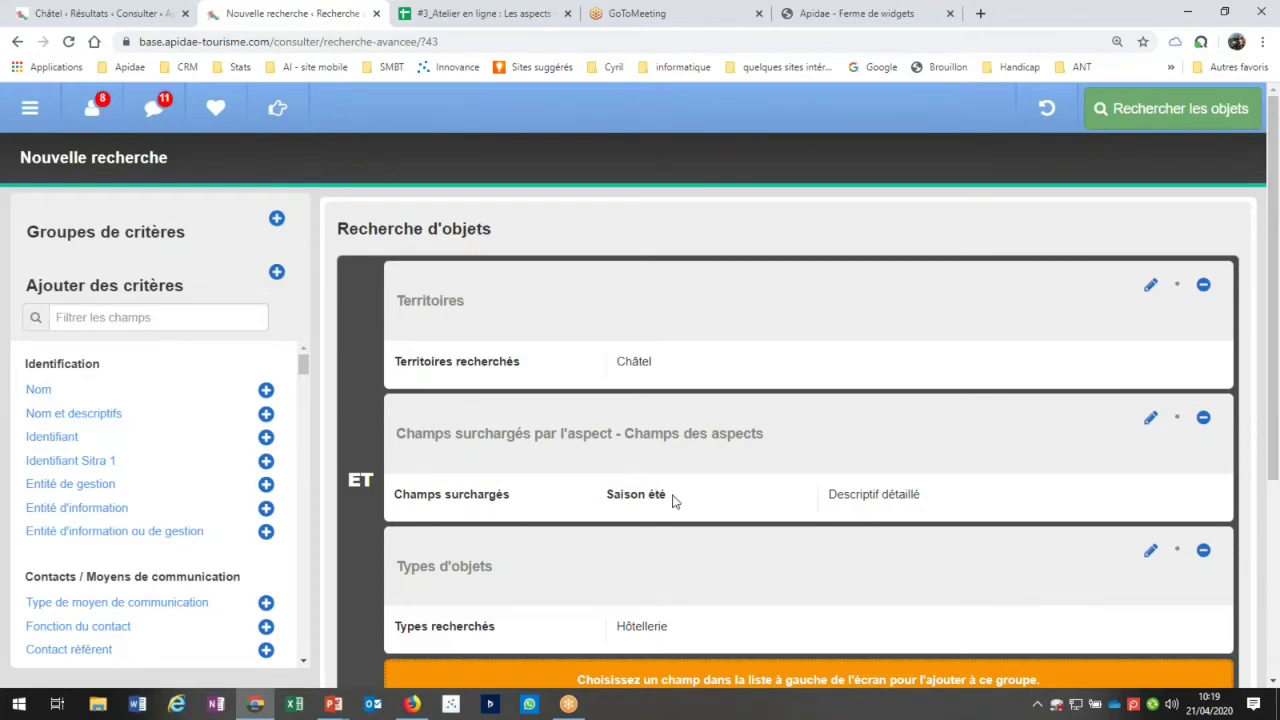
pyautogui.click(1151, 419)
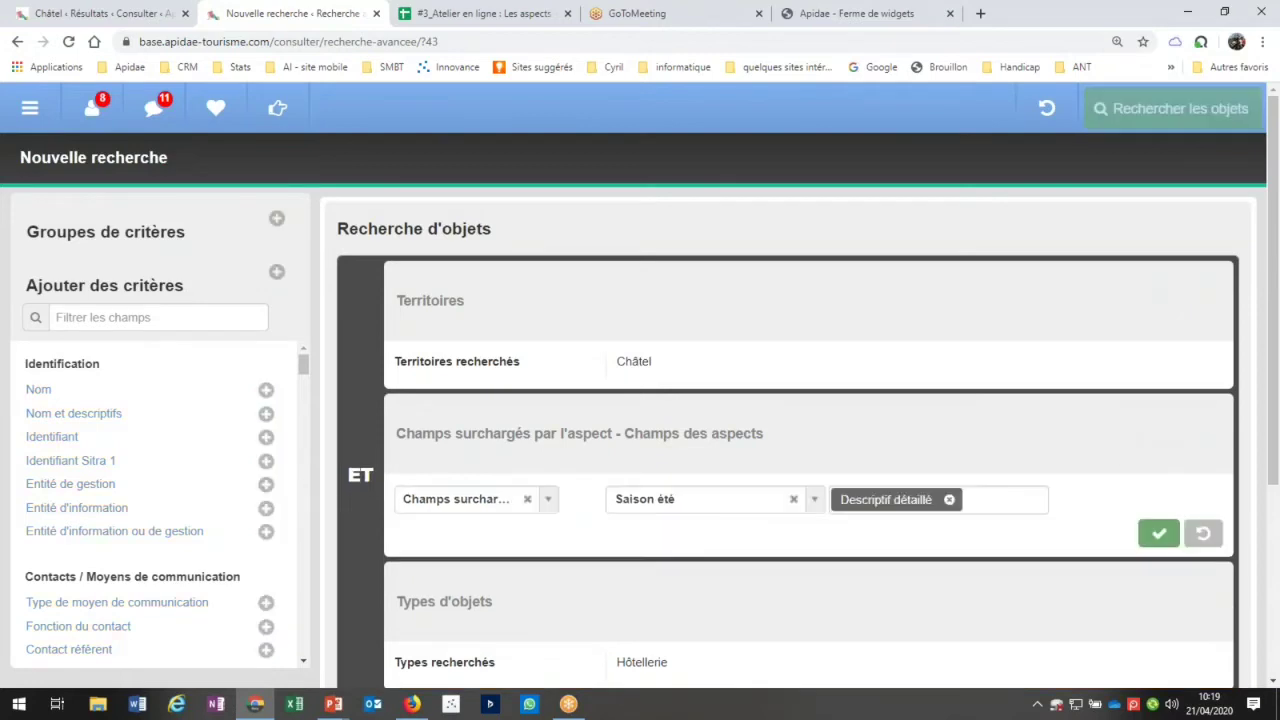
pyautogui.click(473, 508)
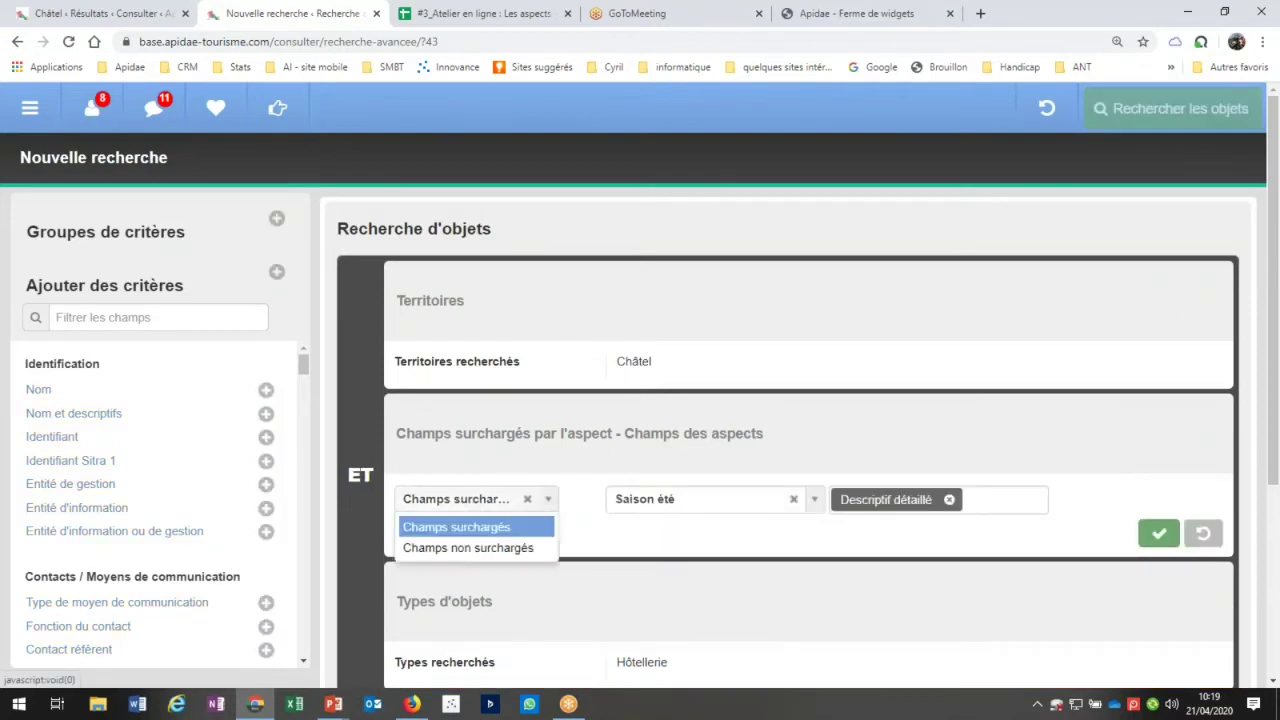
pyautogui.click(535, 552)
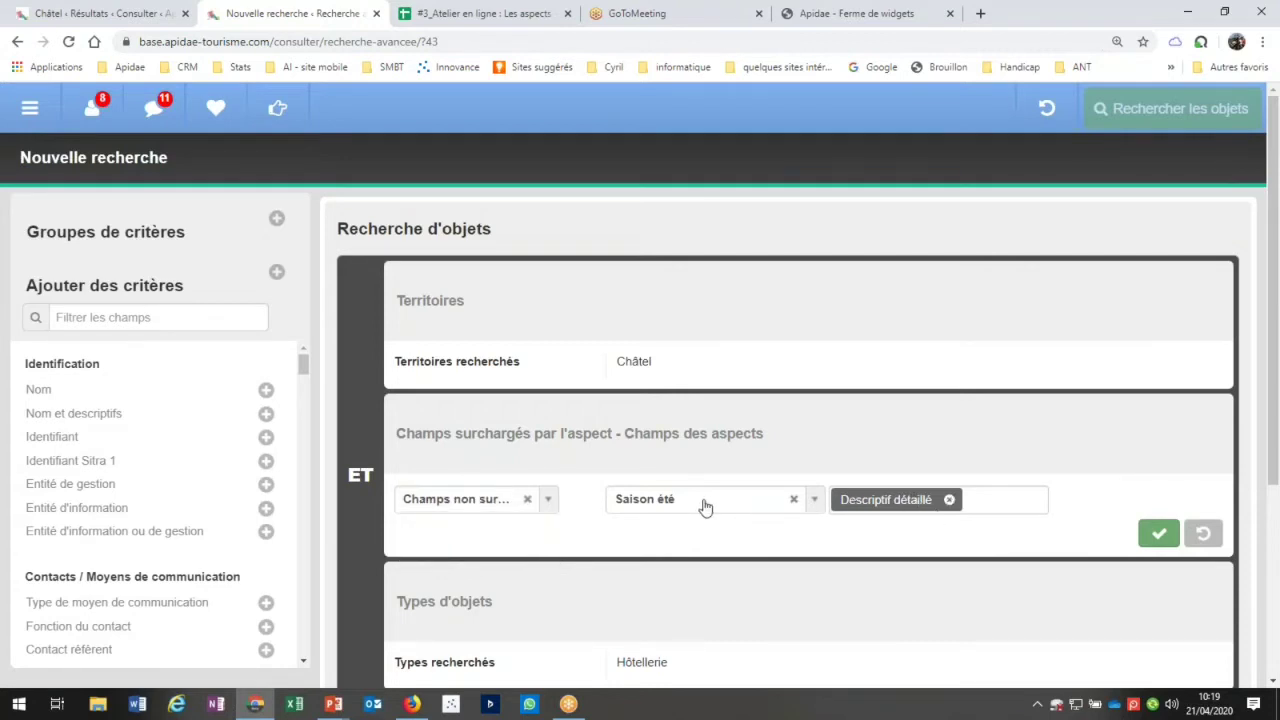
pyautogui.click(1158, 534)
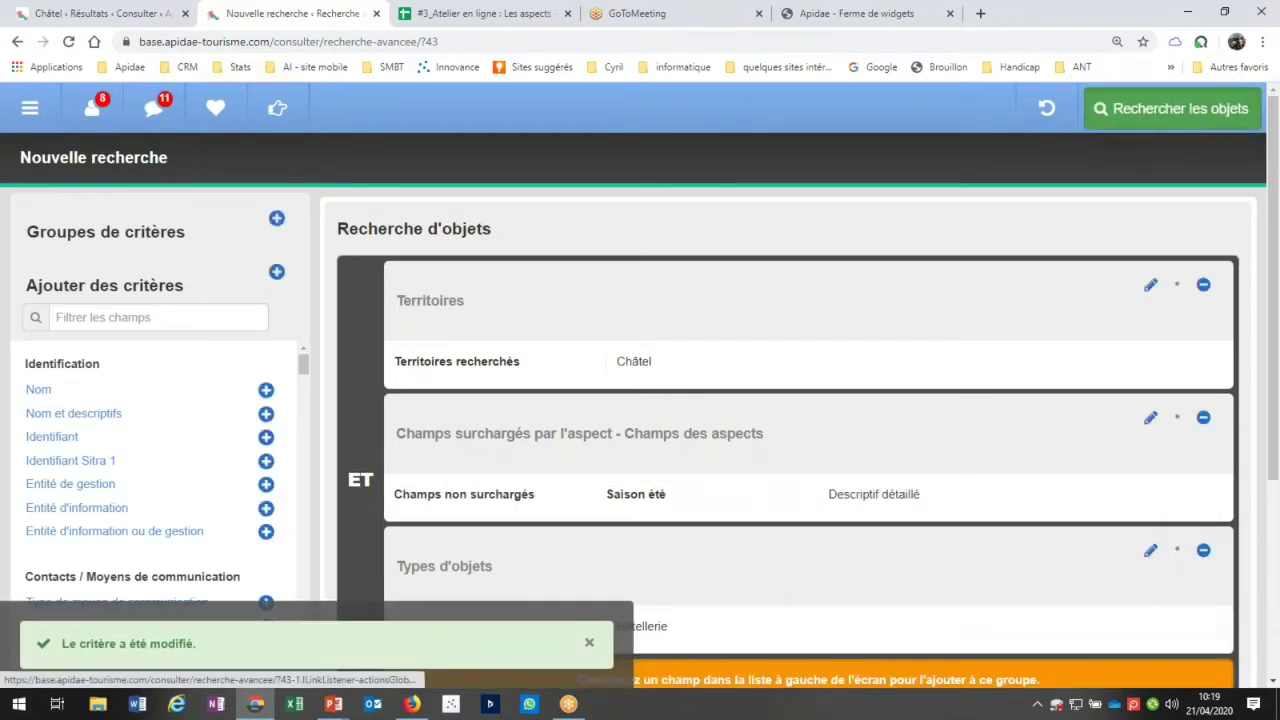
pyautogui.click(1172, 108)
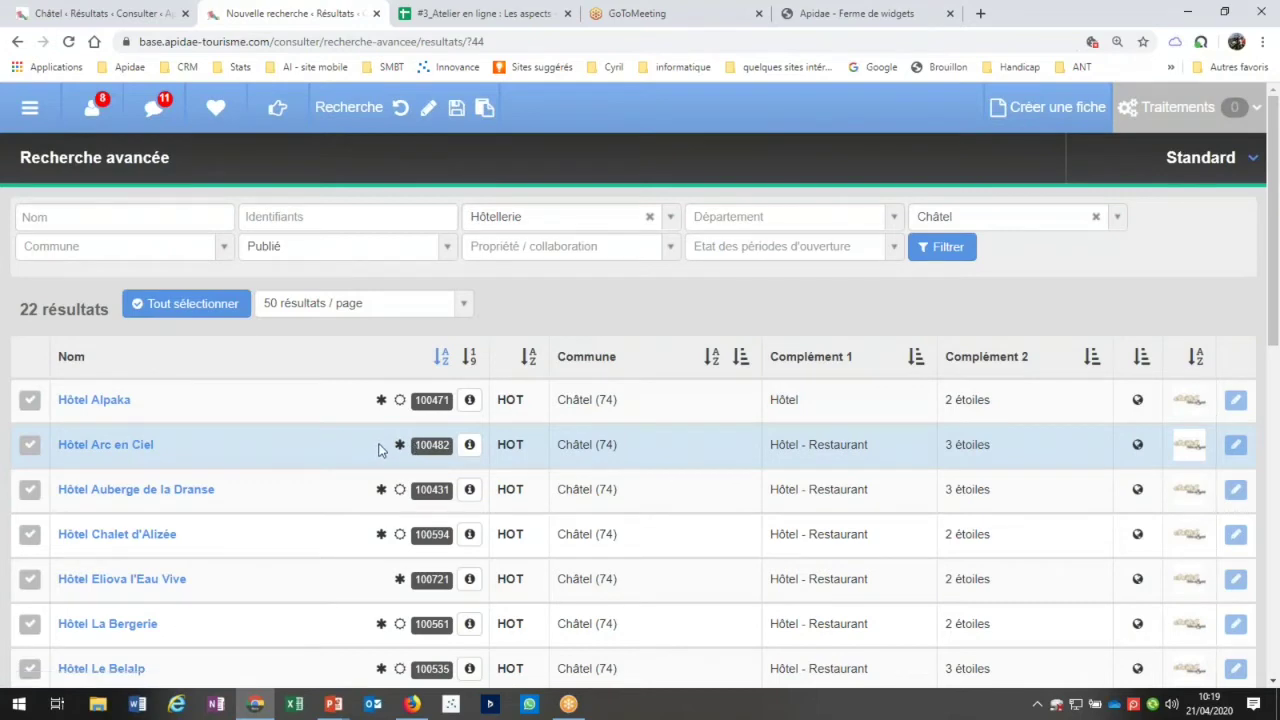
# Check the description on the Hôtel Alpaka, Hôtel Arc en Ciel and Hôtel Auberge de la Dranse records, and return to the results list
pyautogui.click(120, 402)
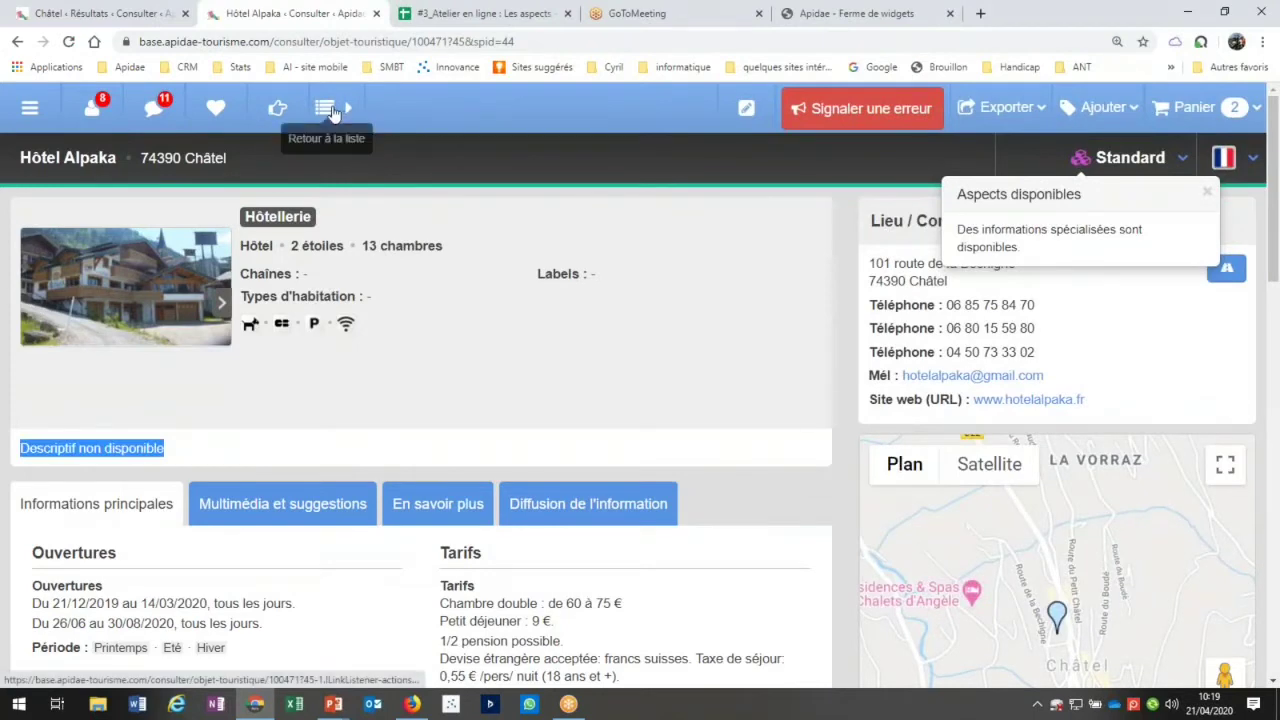
pyautogui.click(347, 109)
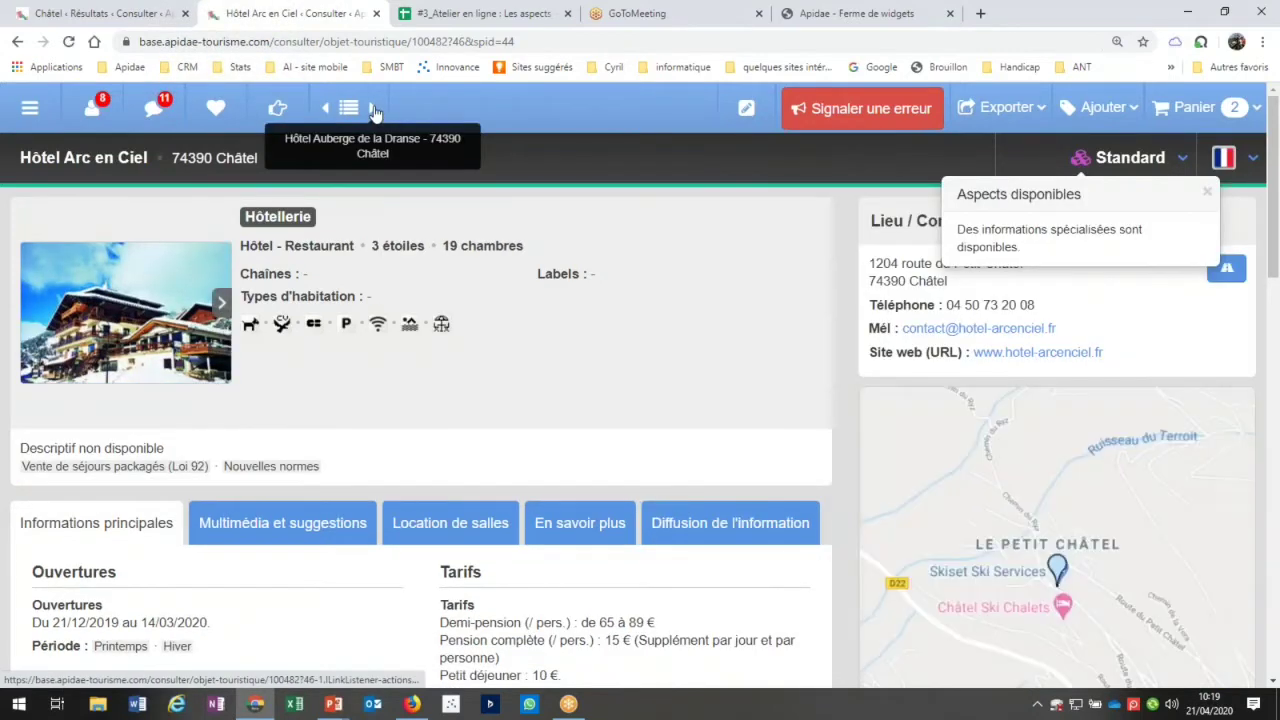
pyautogui.click(372, 110)
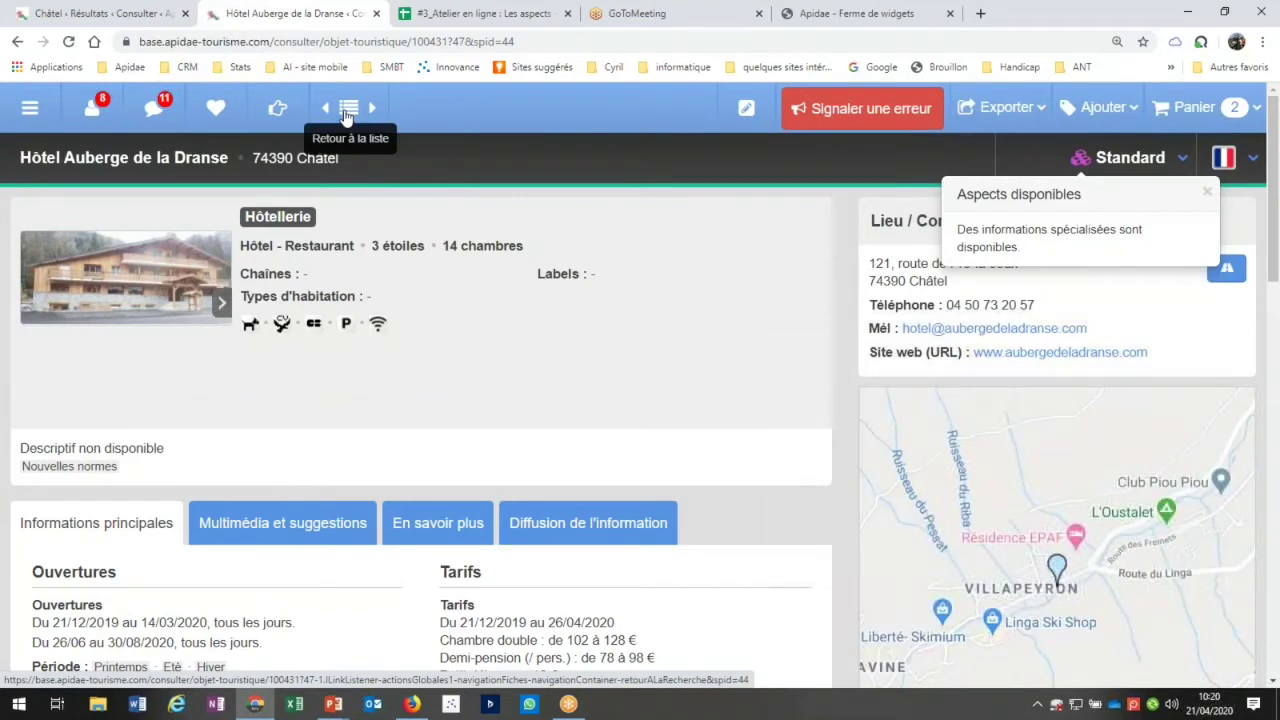
pyautogui.click(345, 117)
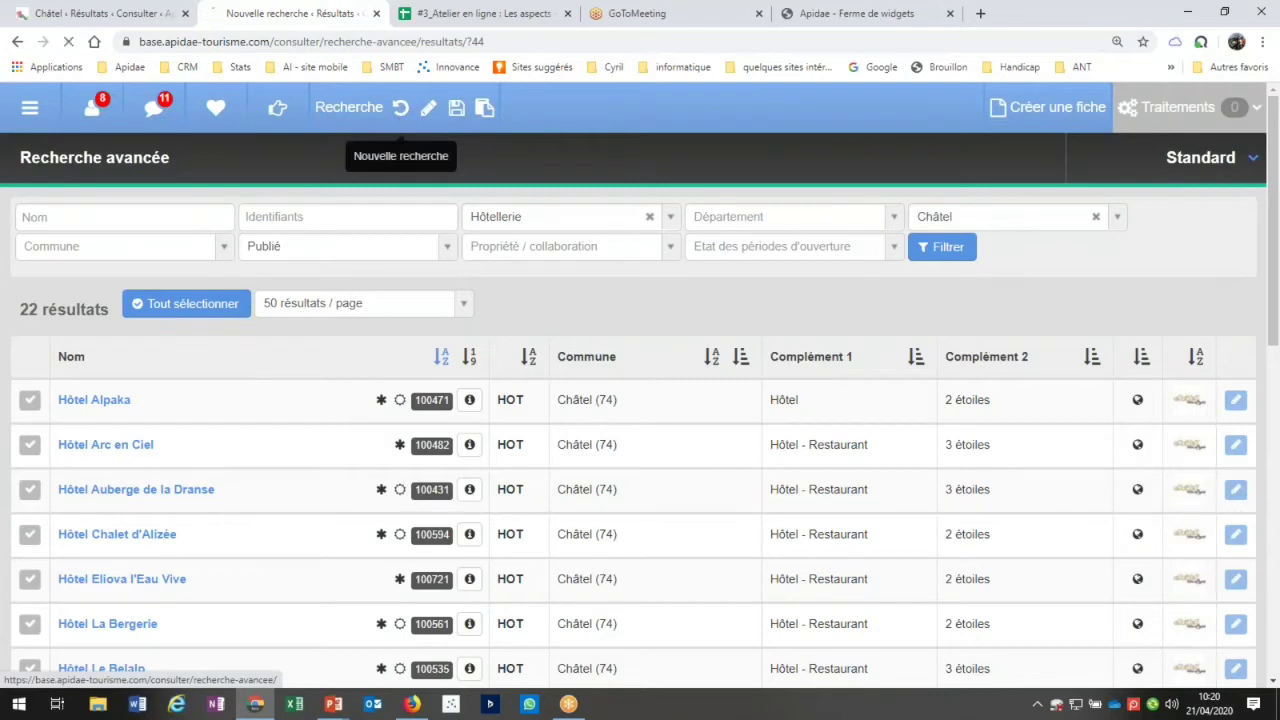
# Start a new search, filter the criteria by "aspe", add Champs surchargés par l'aspect for the aspect marked with a briefcase, and run it
pyautogui.click(400, 108)
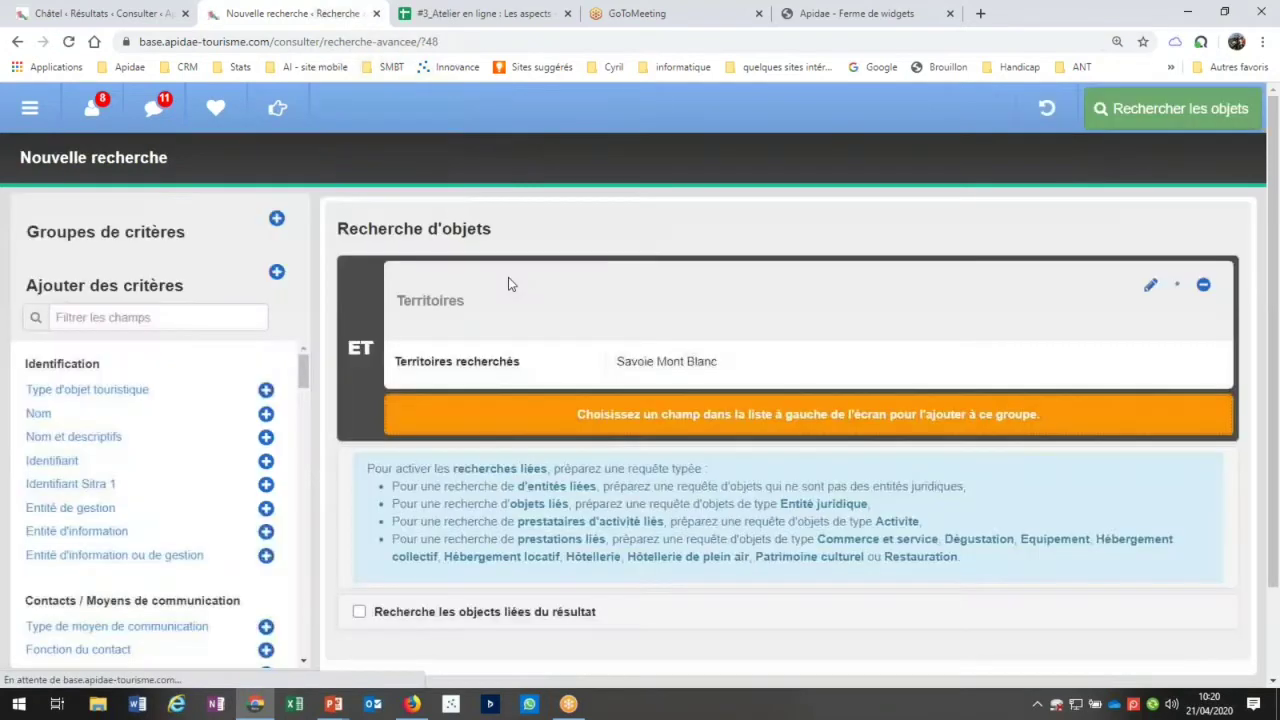
pyautogui.click(192, 319)
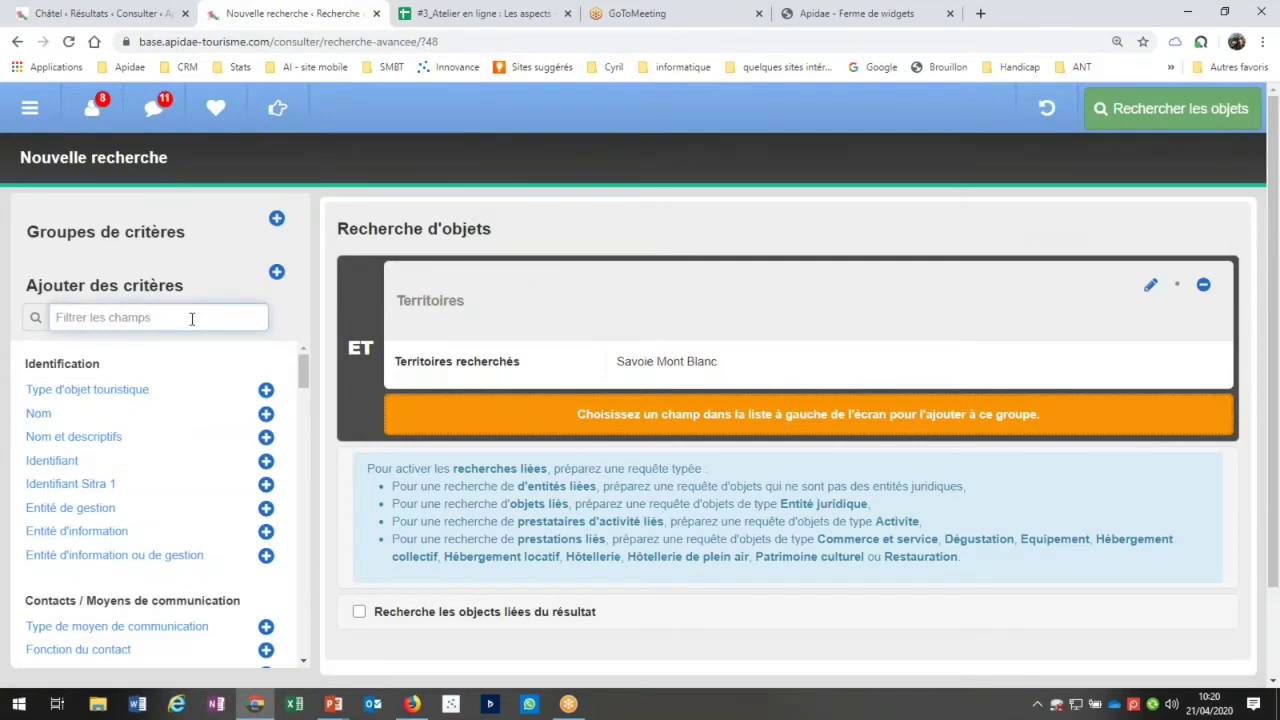
pyautogui.write('aspe')
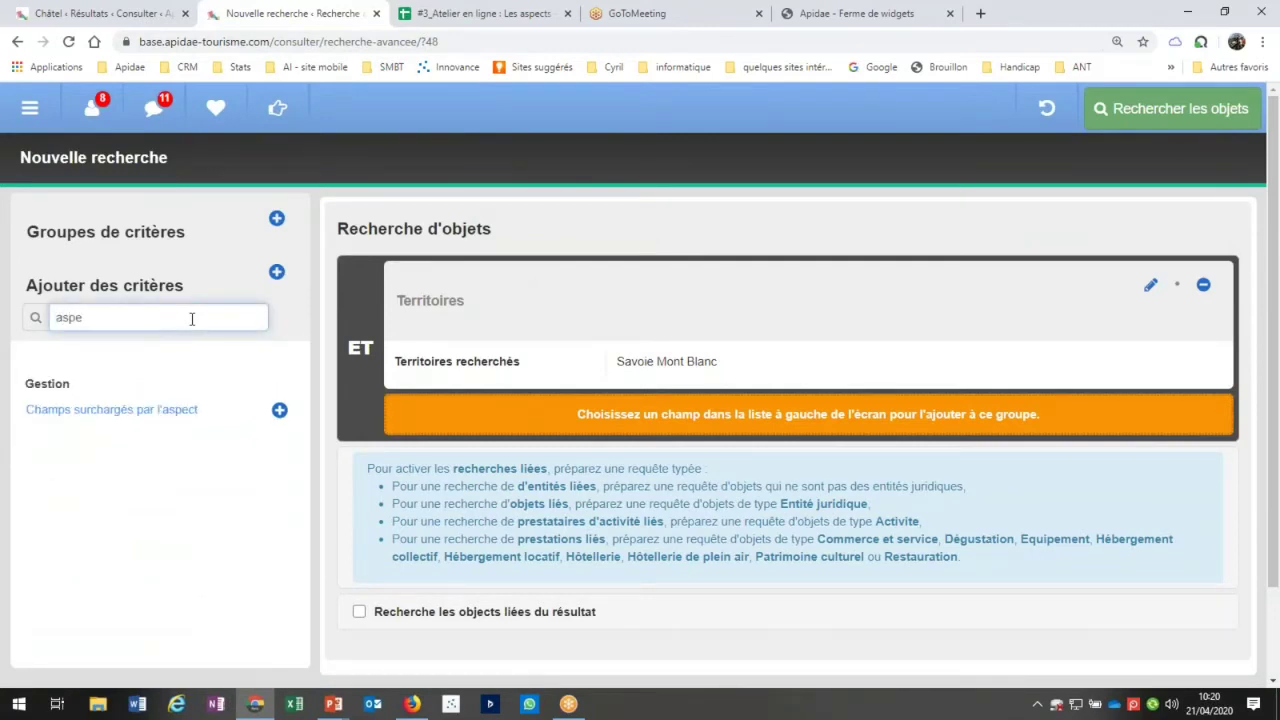
pyautogui.click(186, 417)
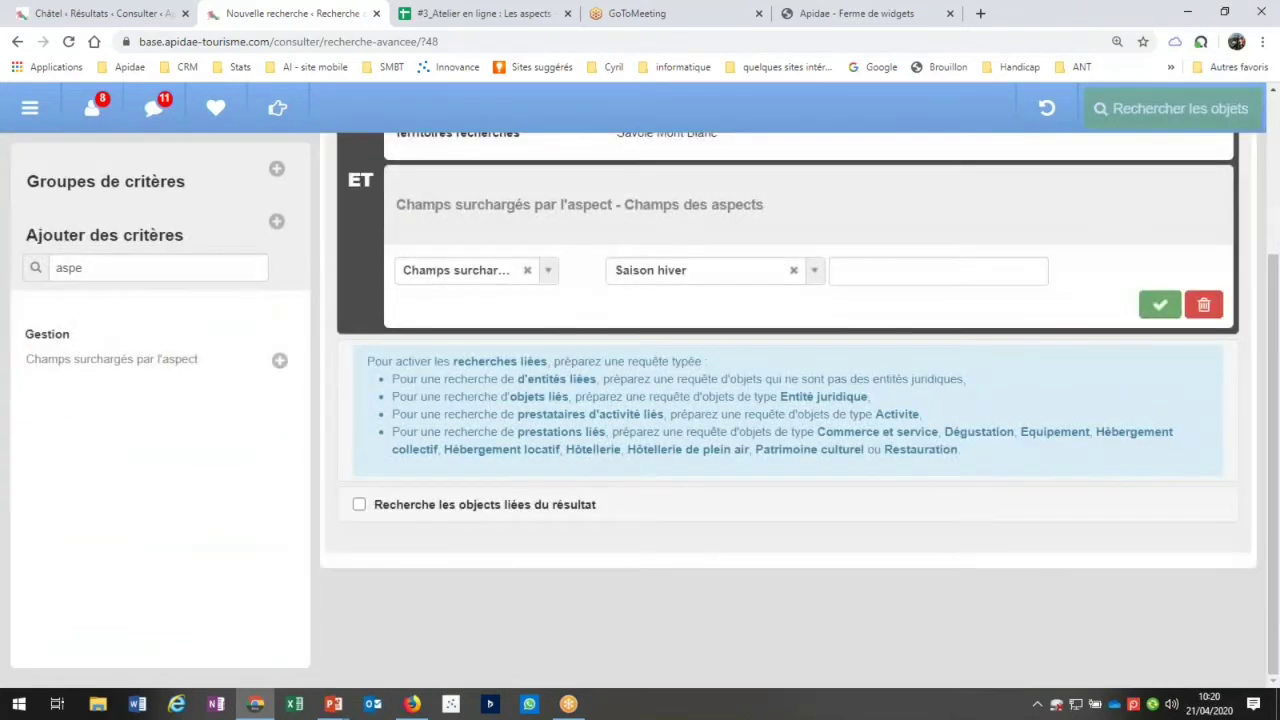
pyautogui.click(700, 270)
pyautogui.click(671, 489)
pyautogui.click(1159, 305)
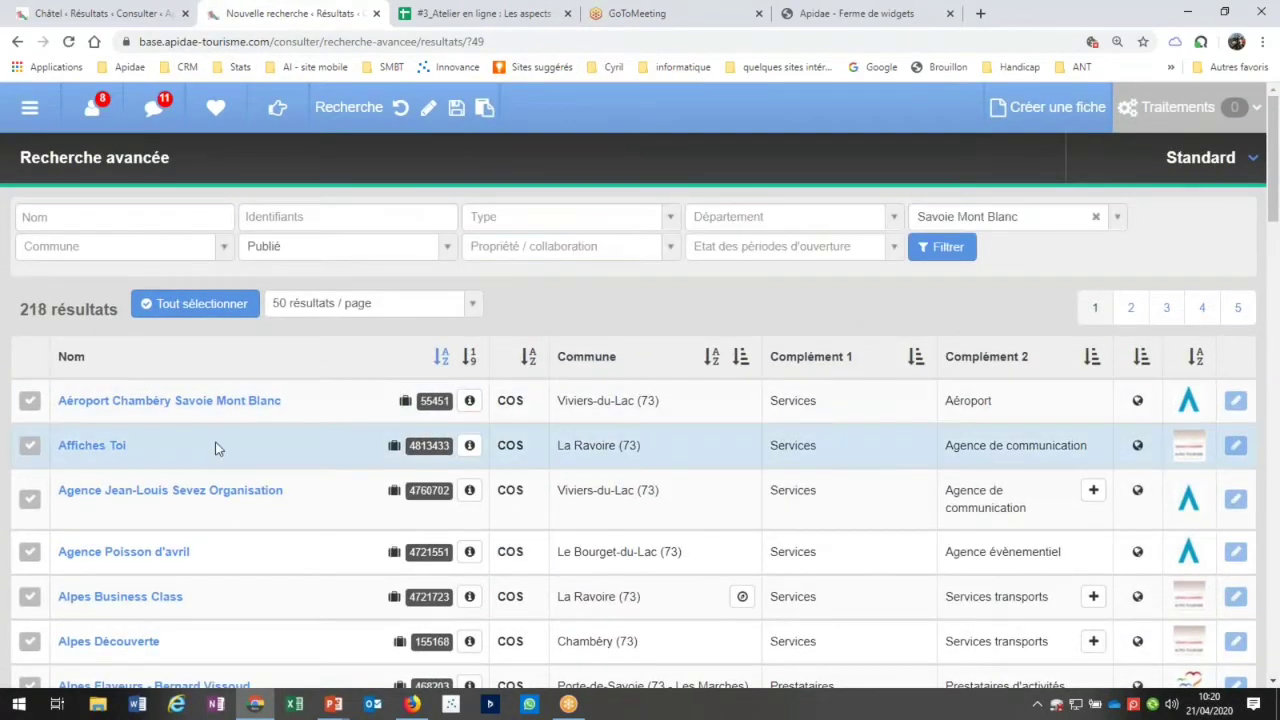
# Review the Savoie Mont Blanc results and identify the aspect markers shown beside each record
pyautogui.scroll(-3, 215, 448)
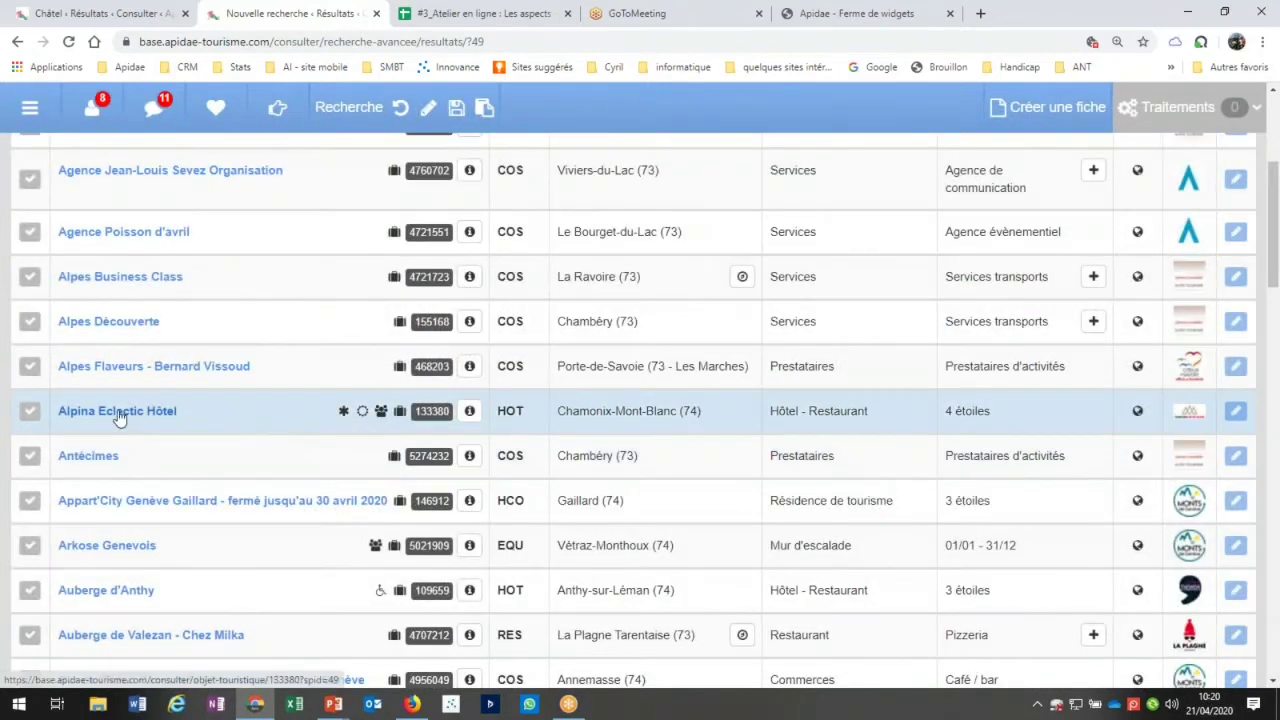
pyautogui.moveTo(360, 416)
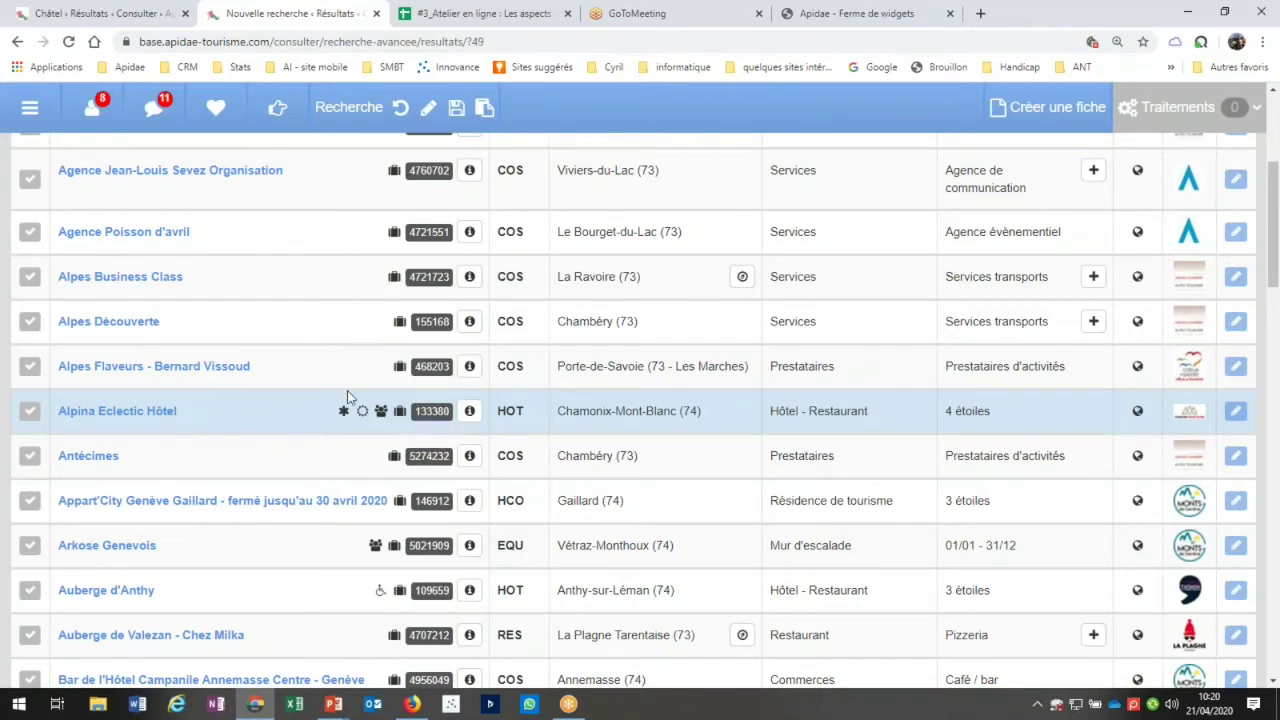
pyautogui.scroll(-1, 347, 397)
pyautogui.scroll(-2, 347, 397)
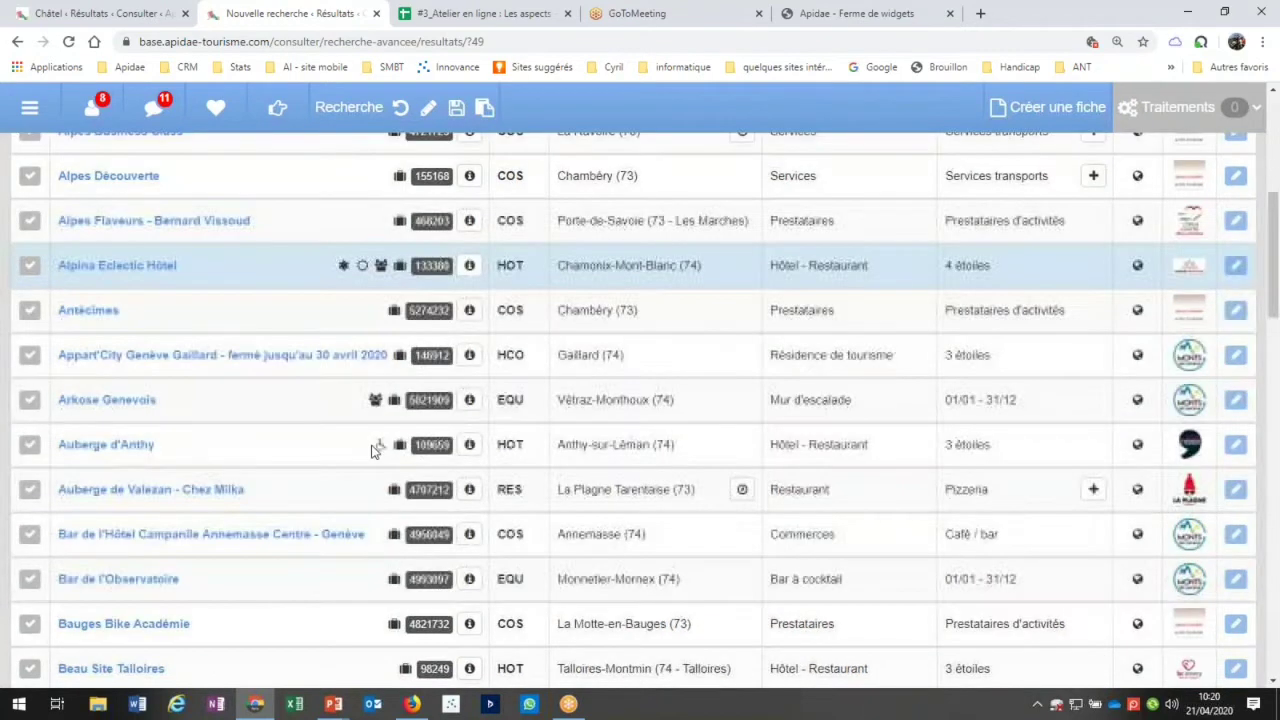
pyautogui.scroll(-1, 375, 440)
pyautogui.scroll(-2, 380, 435)
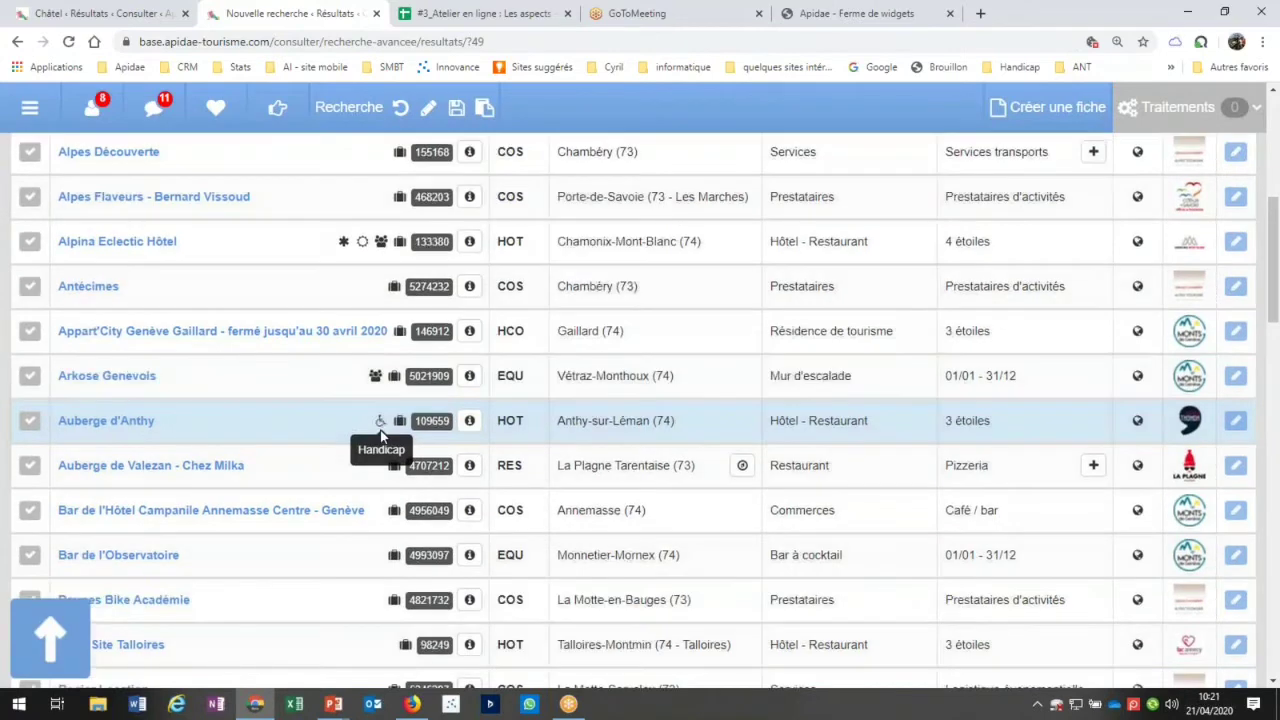
pyautogui.scroll(-6, 380, 436)
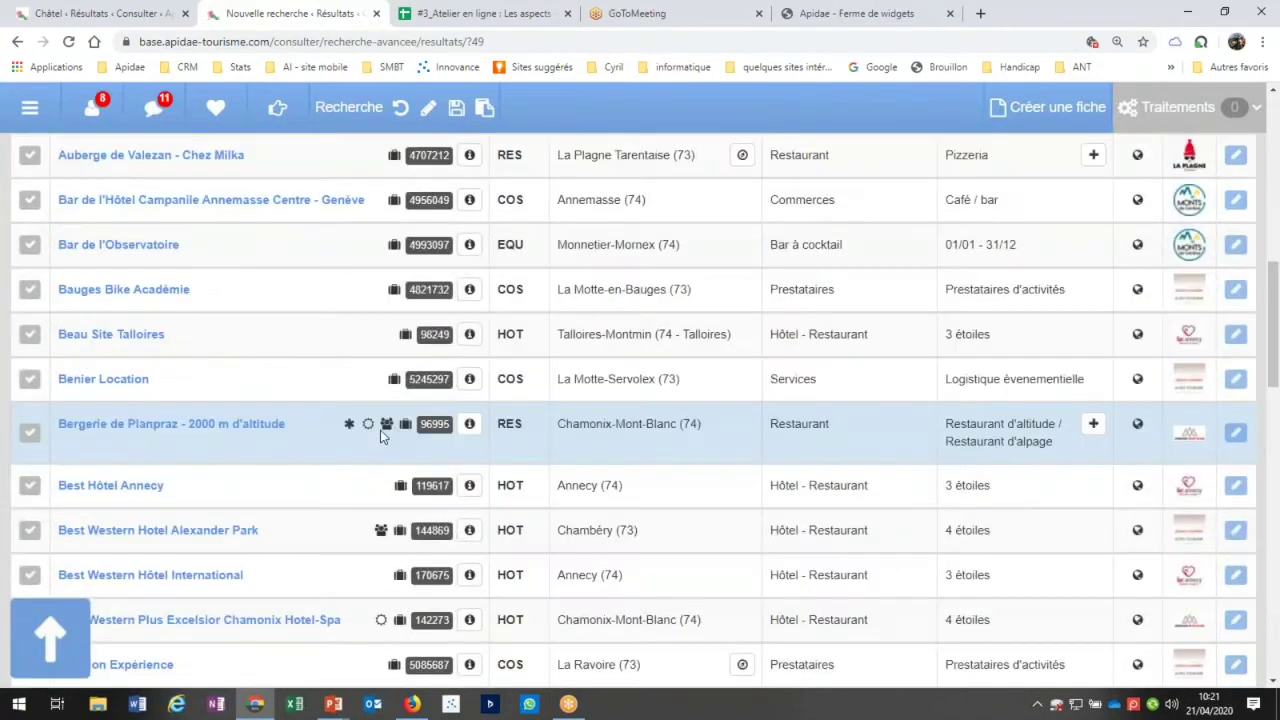
# Edit the search criteria and replace the Savoie Mont Blanc territory with Châtel (74390), then apply the change
pyautogui.scroll(-4, 380, 436)
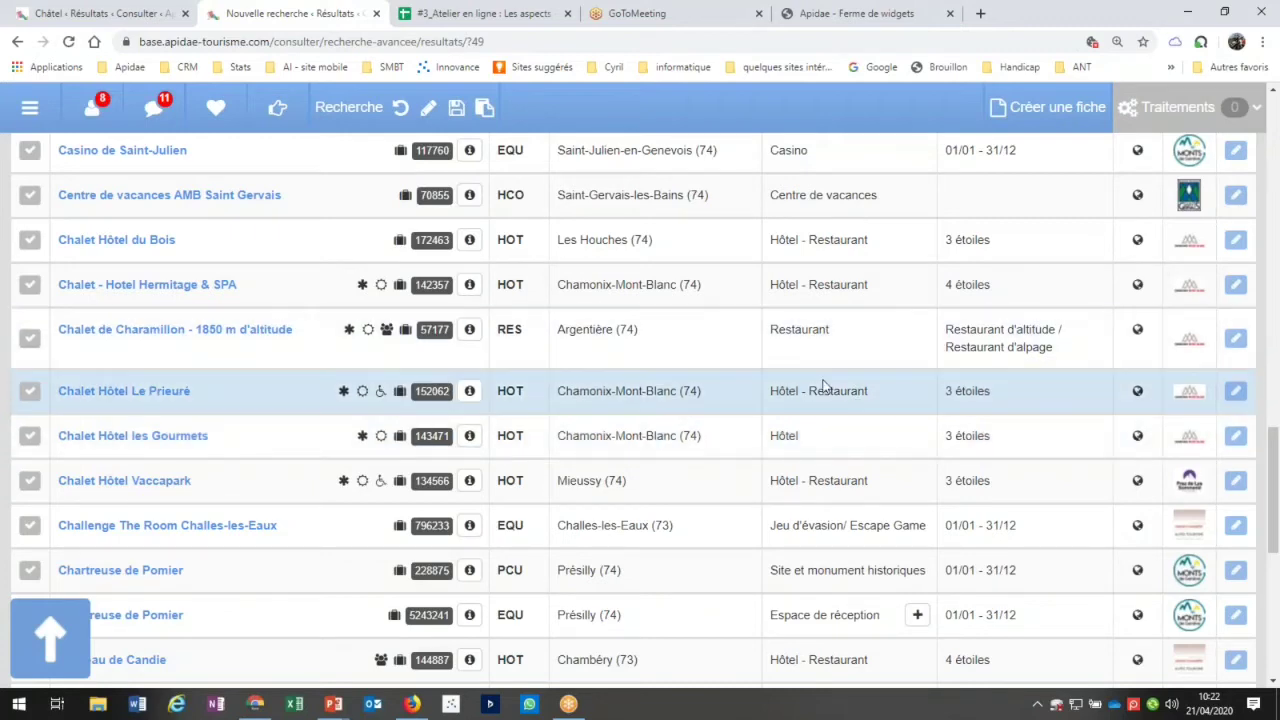
pyautogui.scroll(4, 700, 380)
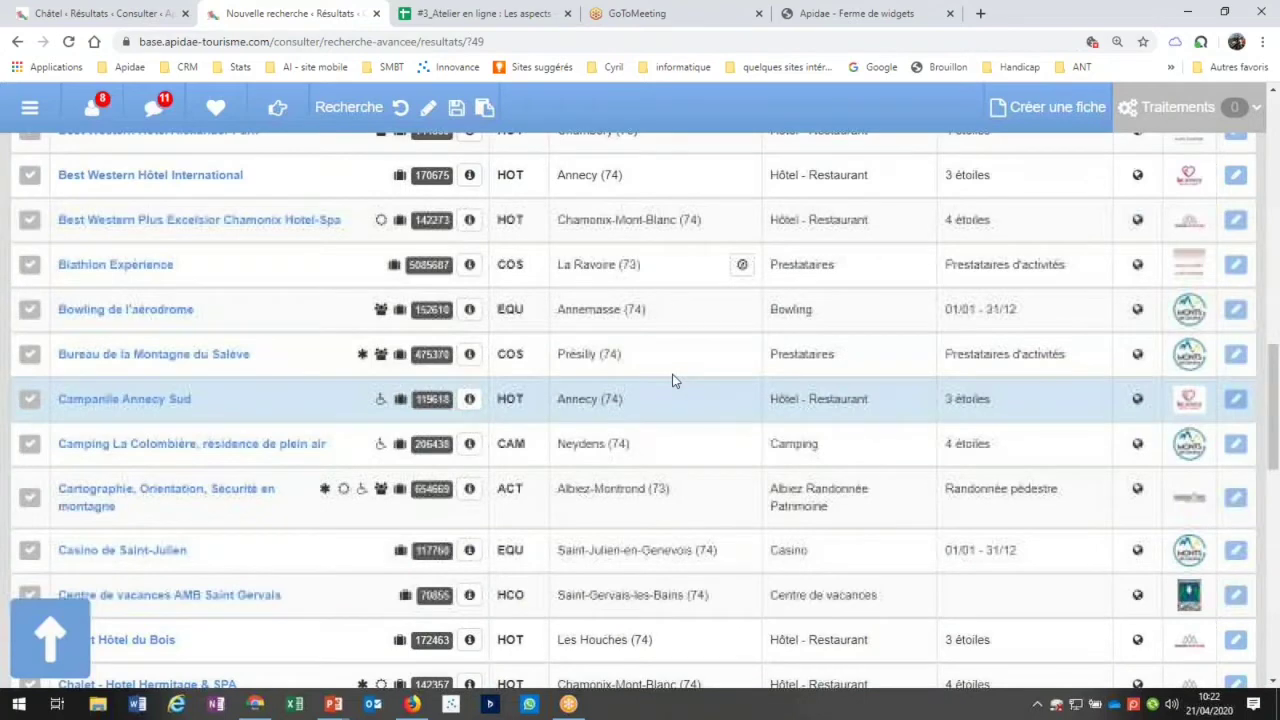
pyautogui.scroll(4, 480, 265)
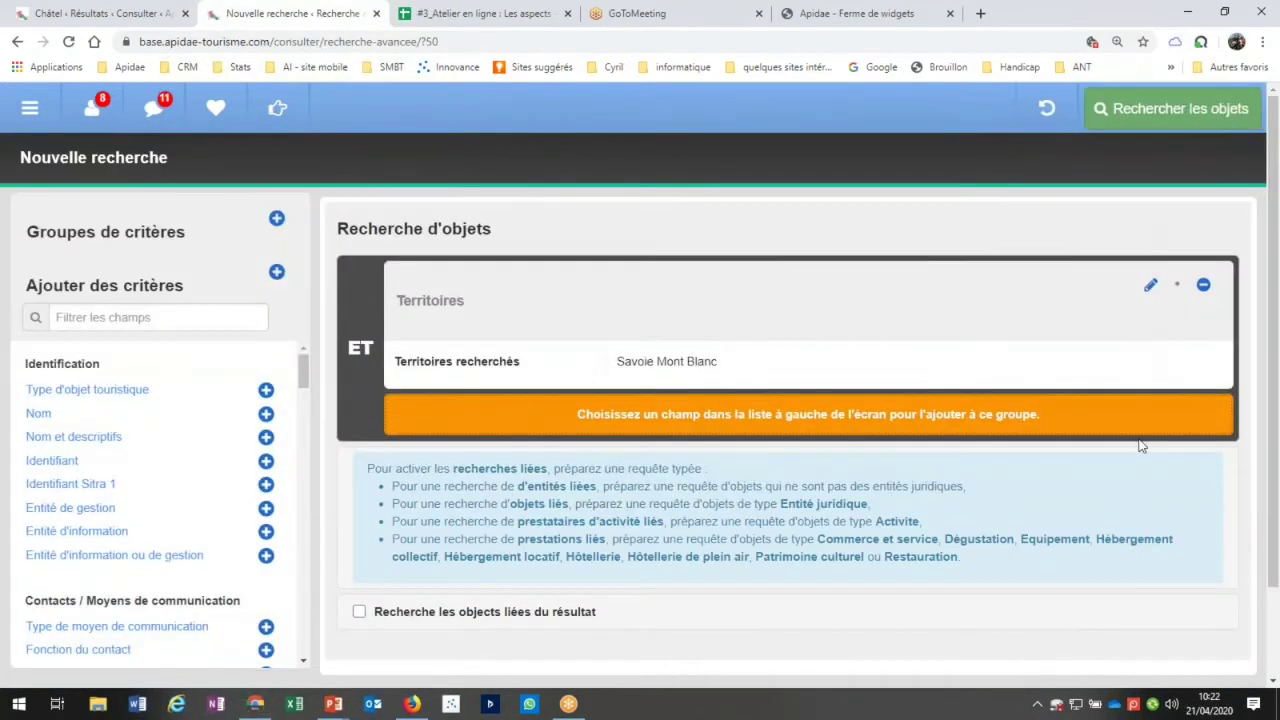
pyautogui.click(1152, 288)
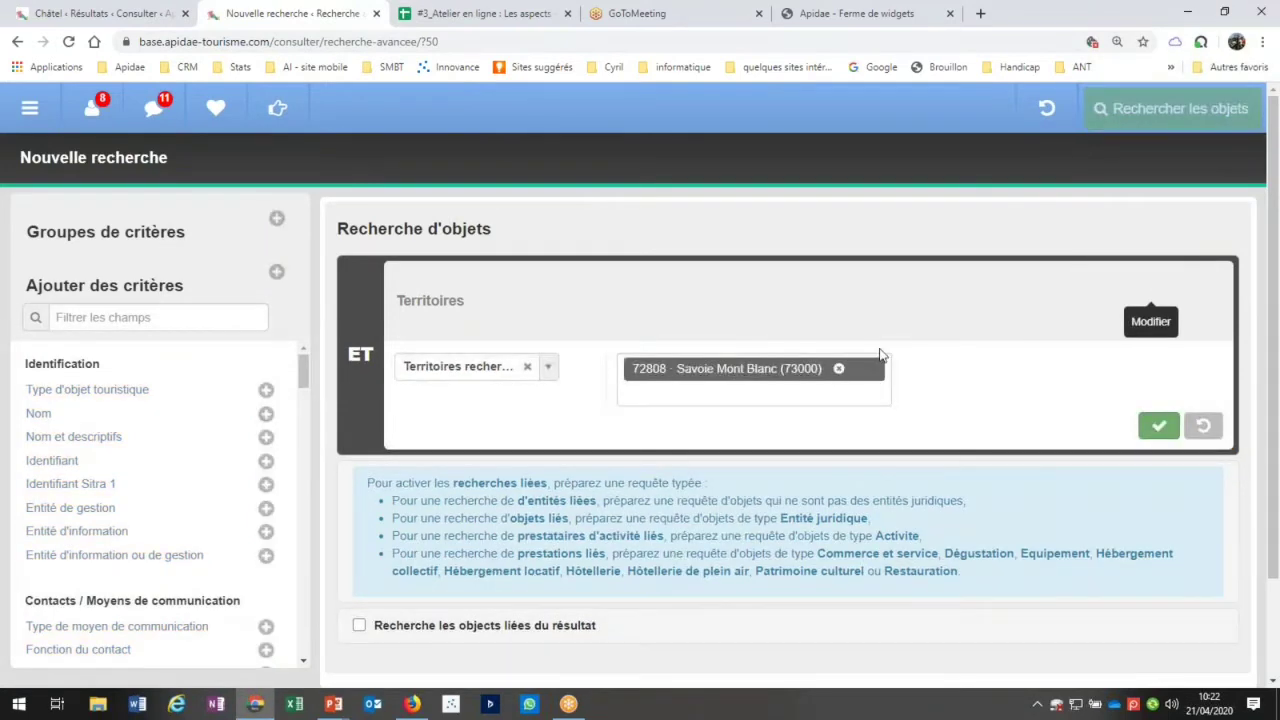
pyautogui.click(838, 368)
pyautogui.write('chatel')
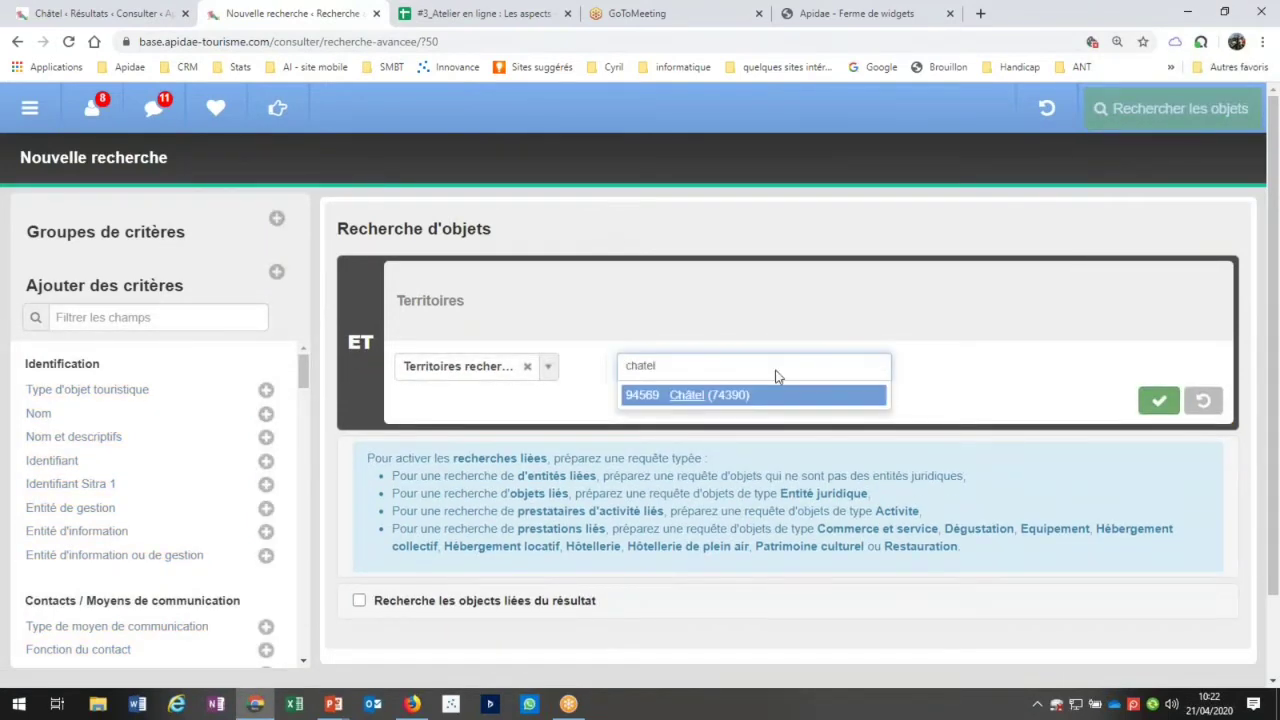
pyautogui.click(703, 400)
pyautogui.click(1157, 428)
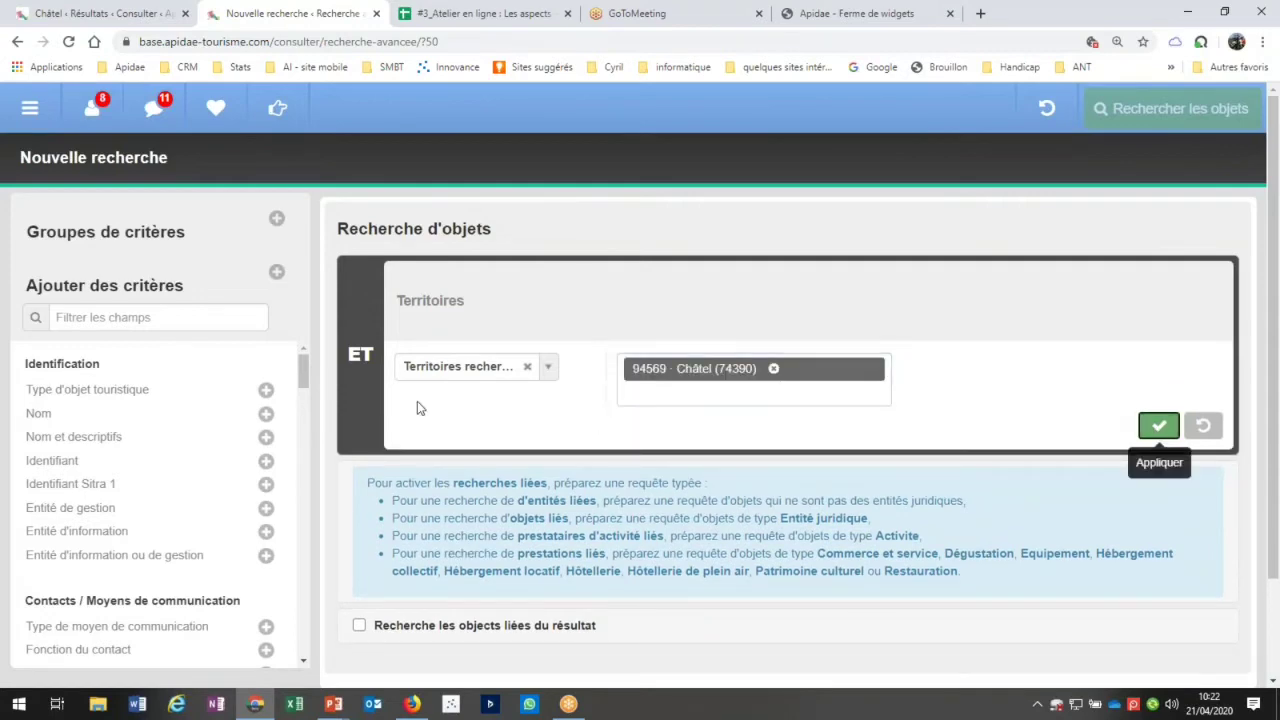
# Add a Type d'objet touristique criterion to the search, set to Hôtellerie
pyautogui.click(176, 403)
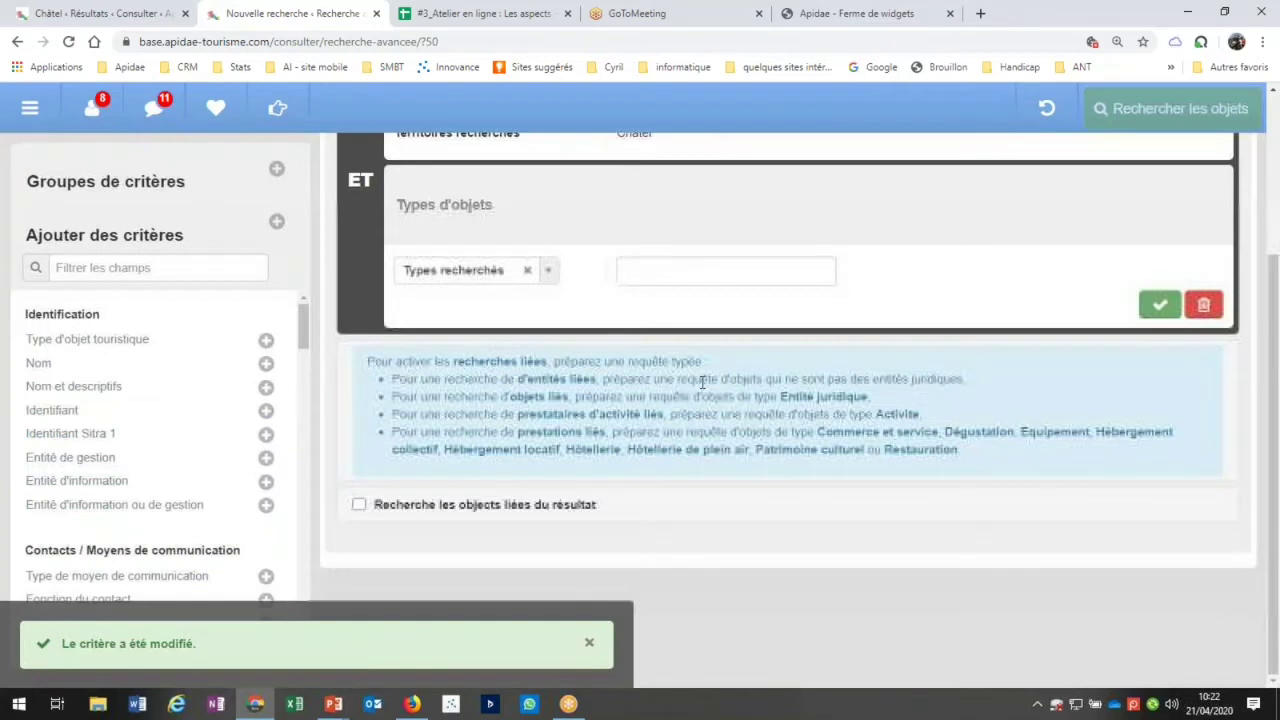
pyautogui.click(670, 278)
pyautogui.click(643, 460)
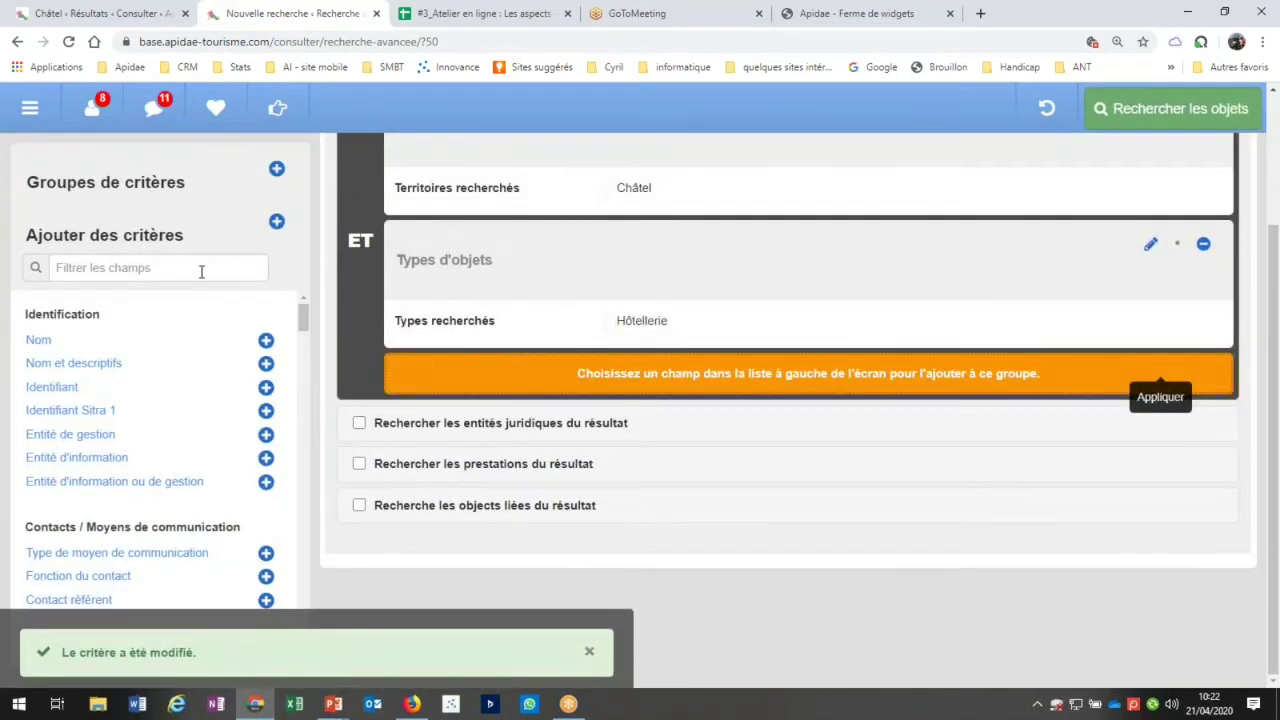
# Filter the criteria by "aspe", add Champs surchargés par l'aspect for the Handicap aspect, and run the search
pyautogui.click(201, 268)
pyautogui.write('aspe')
pyautogui.click(175, 358)
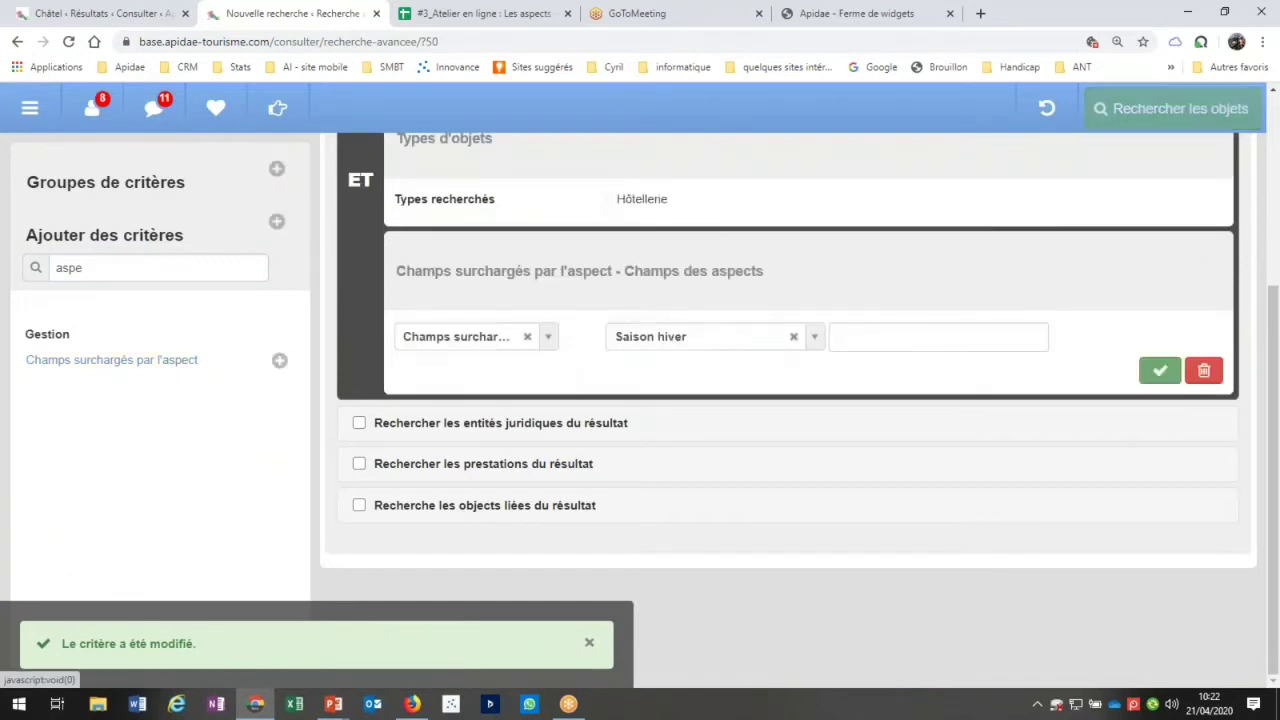
pyautogui.click(714, 336)
pyautogui.click(678, 438)
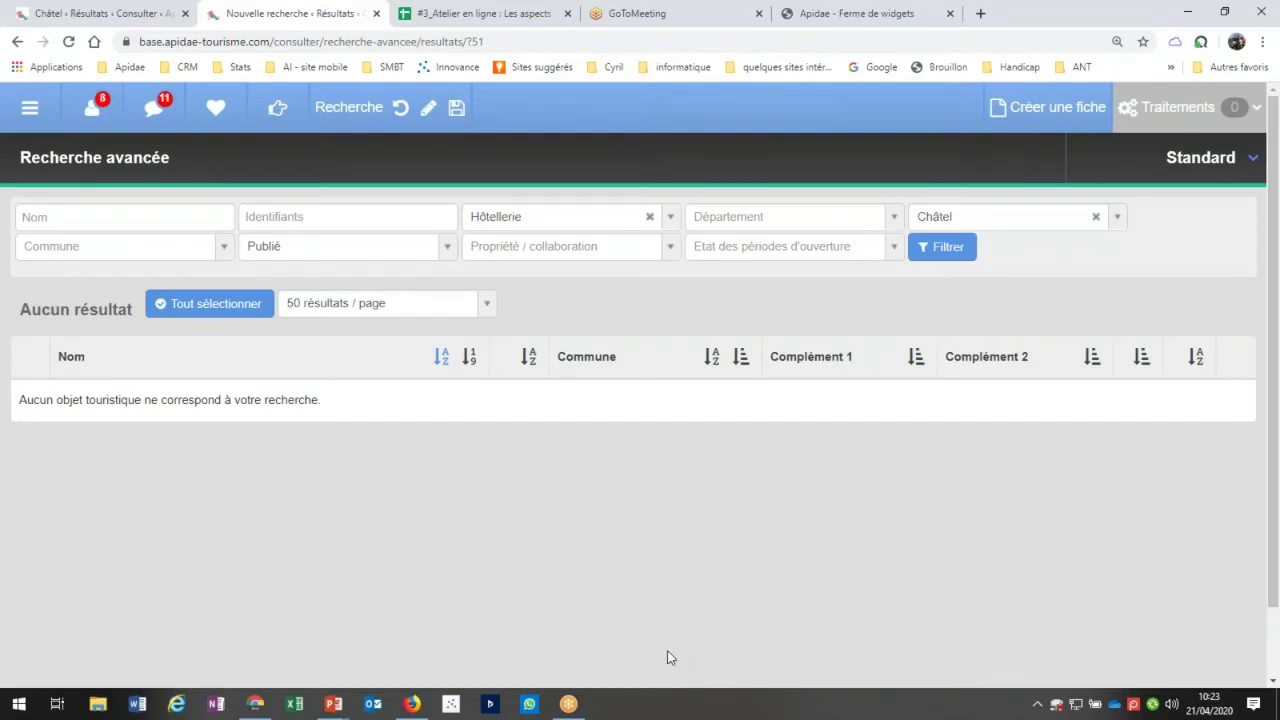
pyautogui.hotkey('alt', 'Tab')
pyautogui.hotkey('alt', 'Tab')
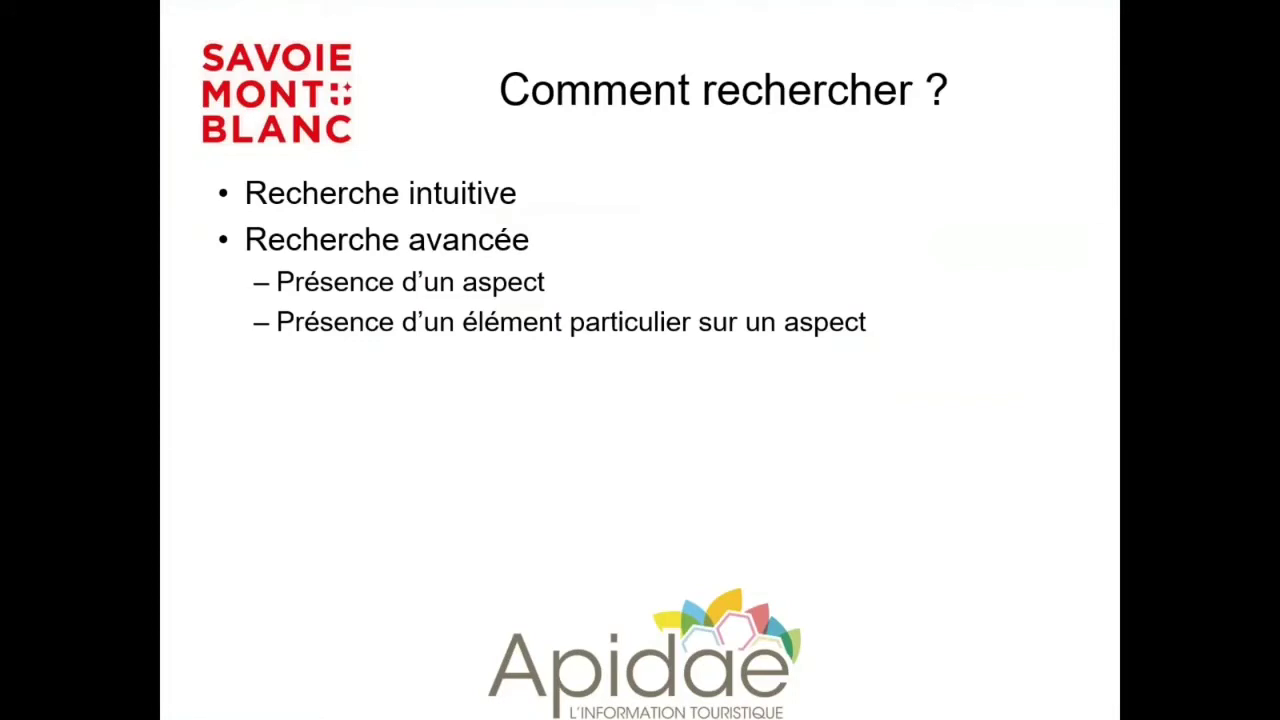
pyautogui.hotkey('alt', 'Tab')
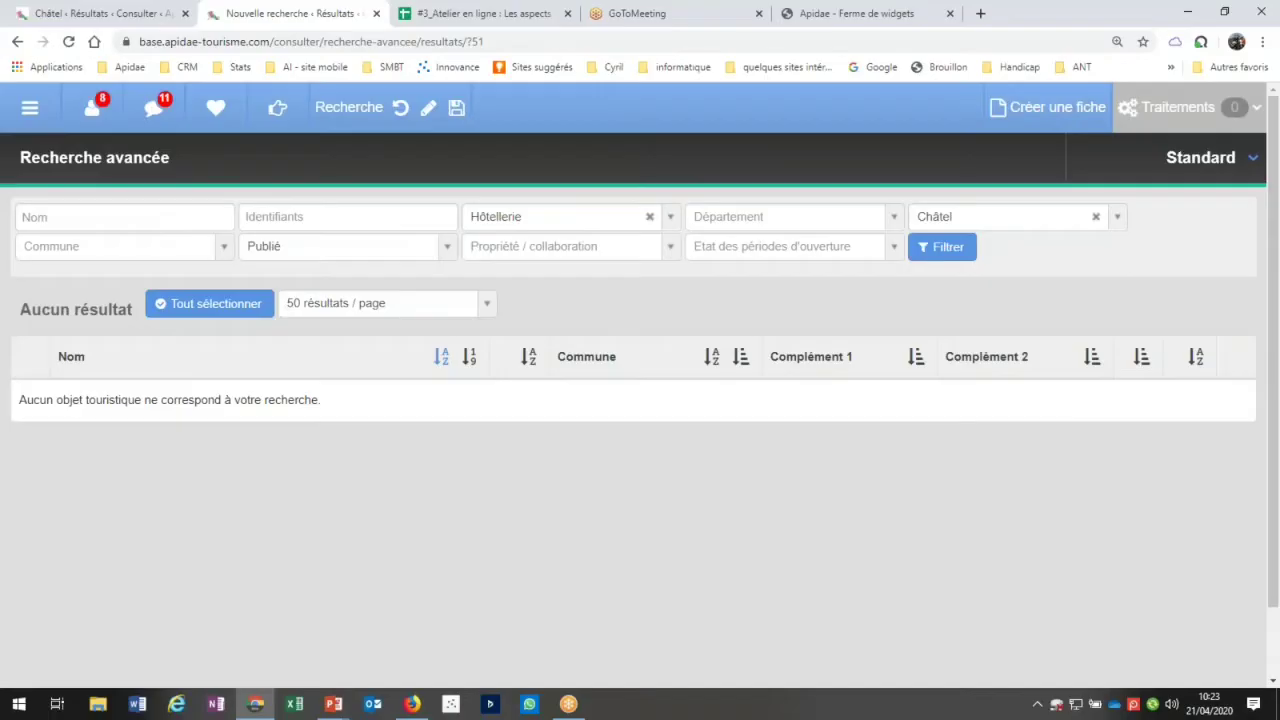
# Edit the search so the Handicap aspect criterion targets the Illustrations field, and apply the criterion
pyautogui.click(429, 117)
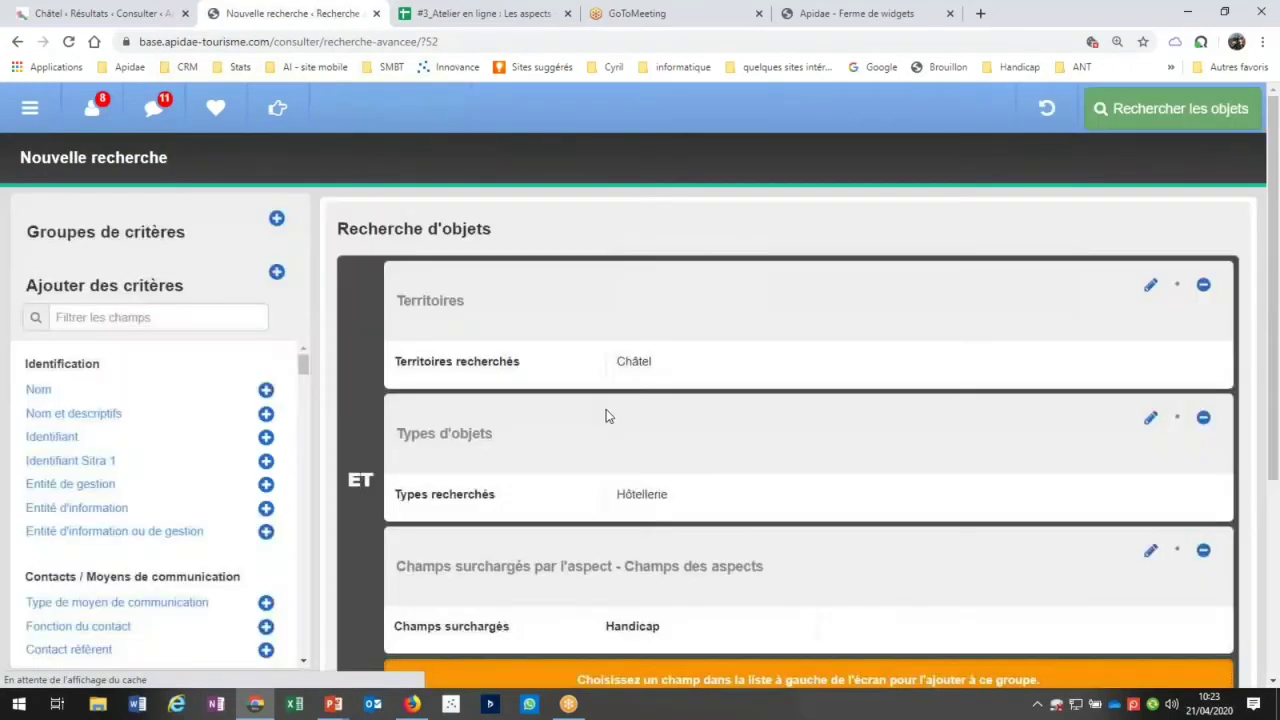
pyautogui.click(1148, 553)
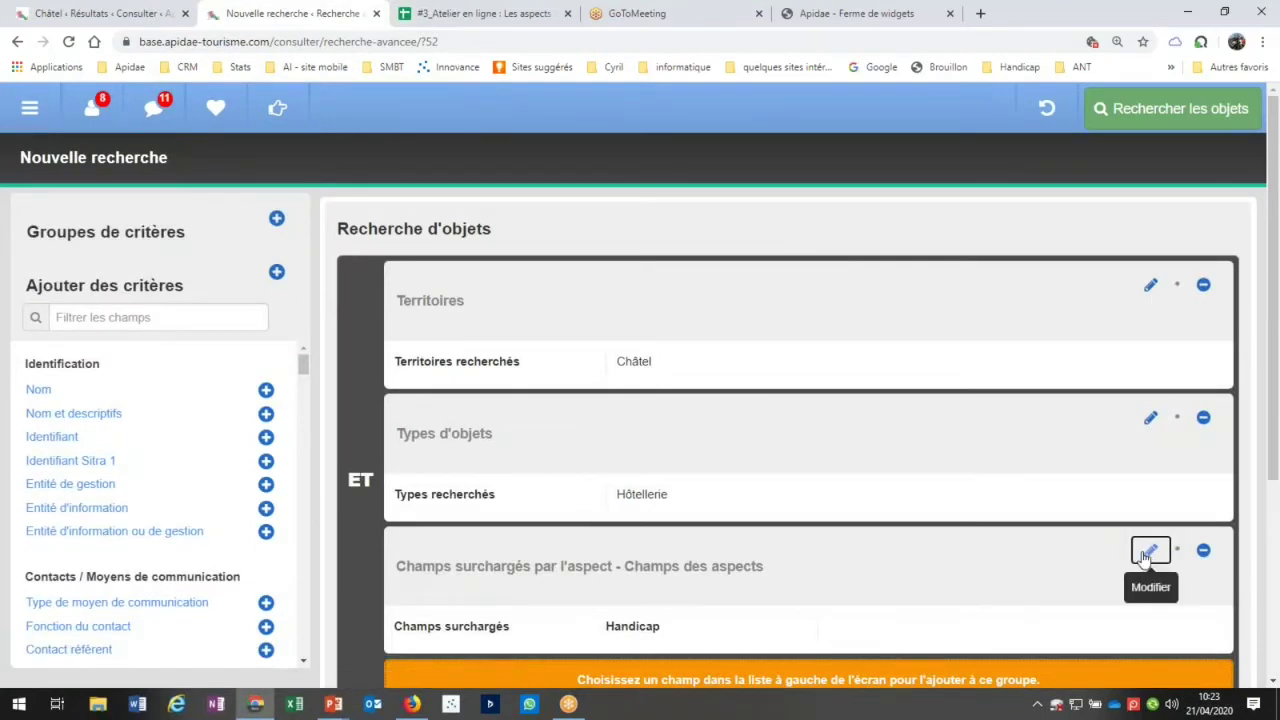
pyautogui.scroll(-3, 826, 477)
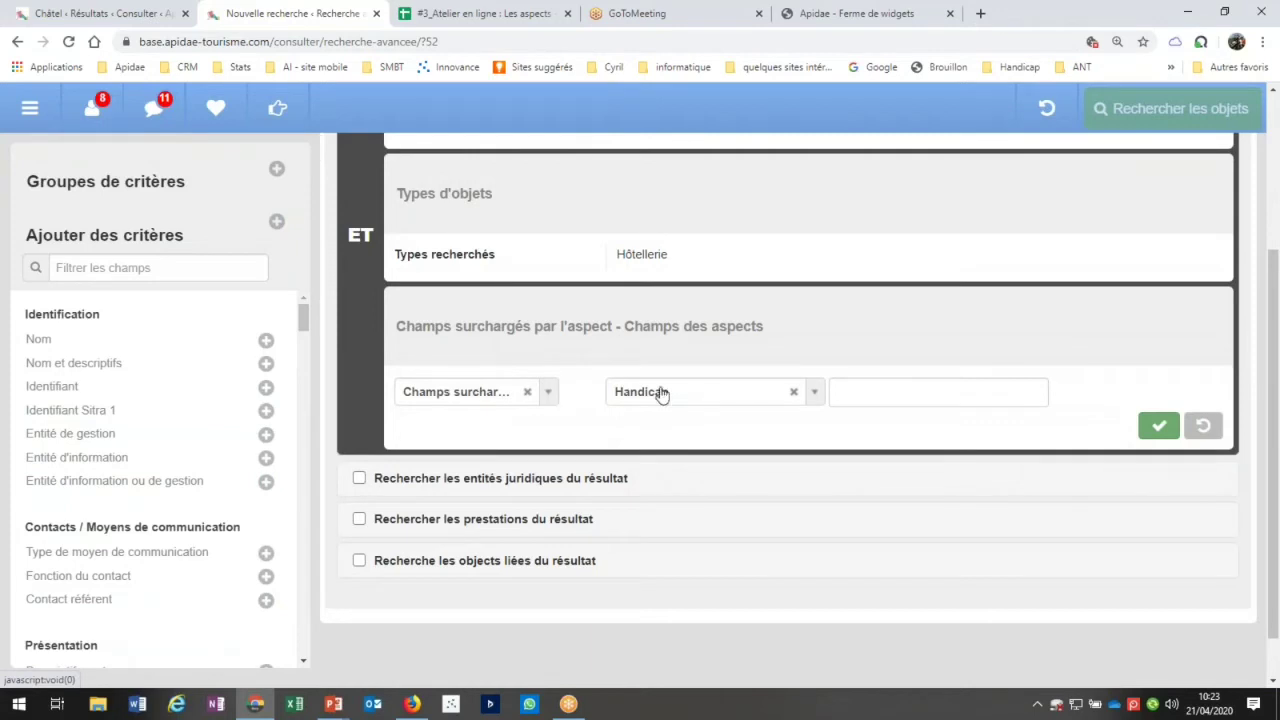
pyautogui.click(866, 391)
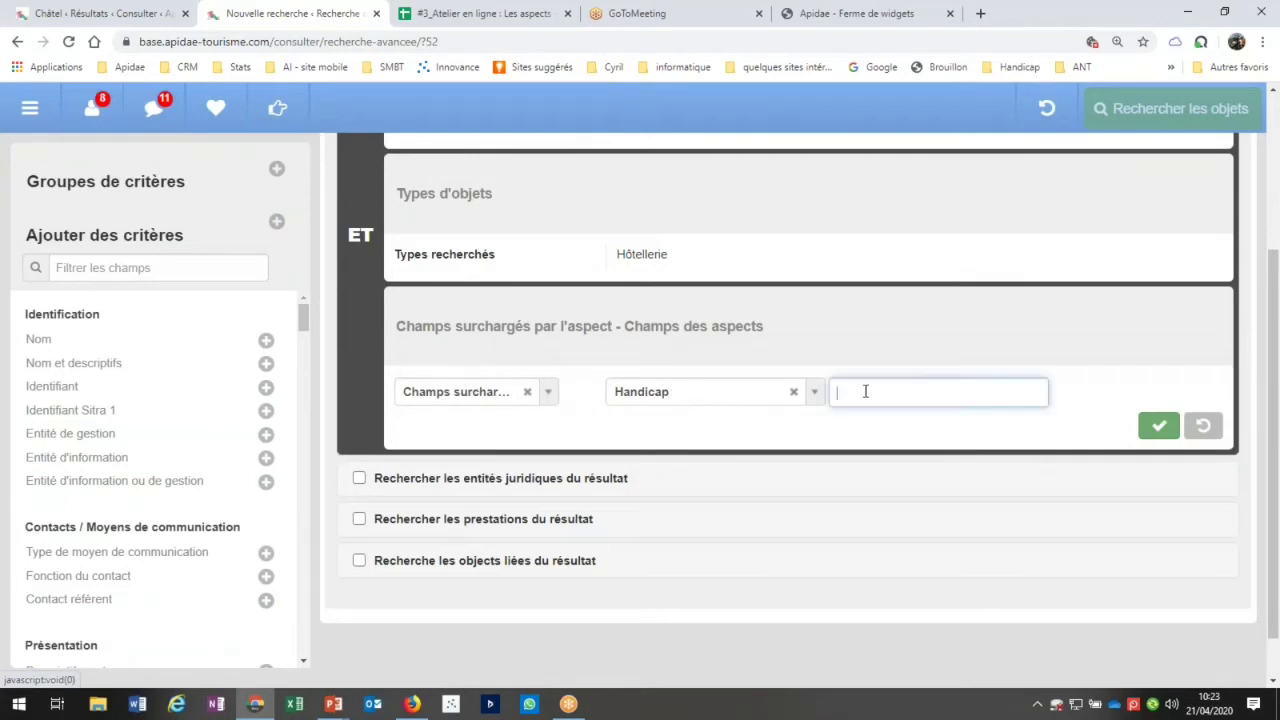
pyautogui.scroll(-1, 945, 560)
pyautogui.scroll(-3, 948, 557)
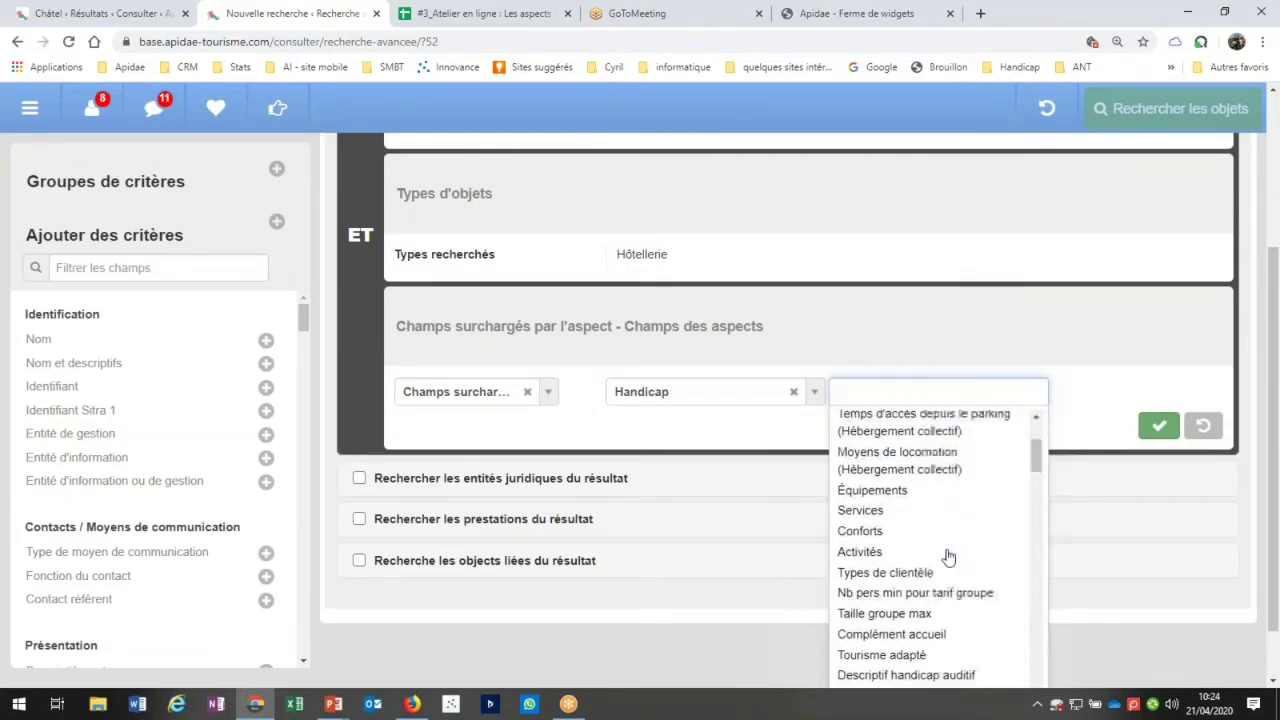
pyautogui.scroll(-3, 948, 557)
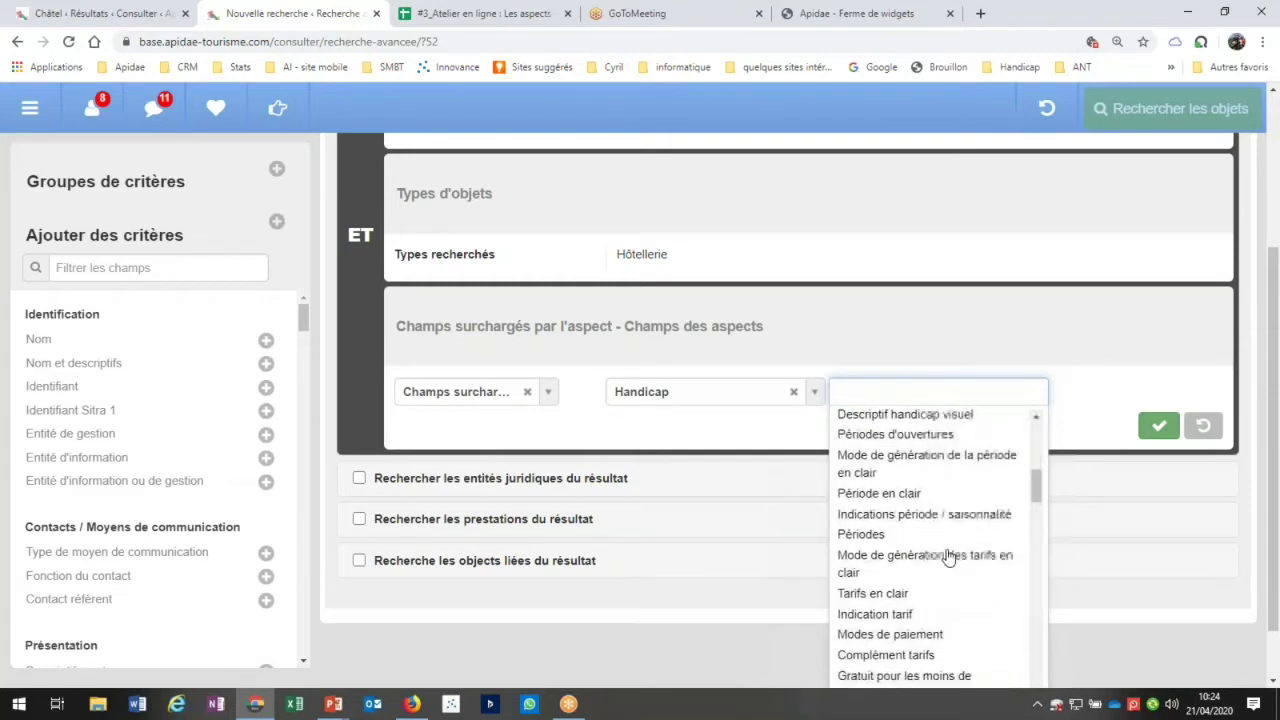
pyautogui.scroll(-4, 948, 557)
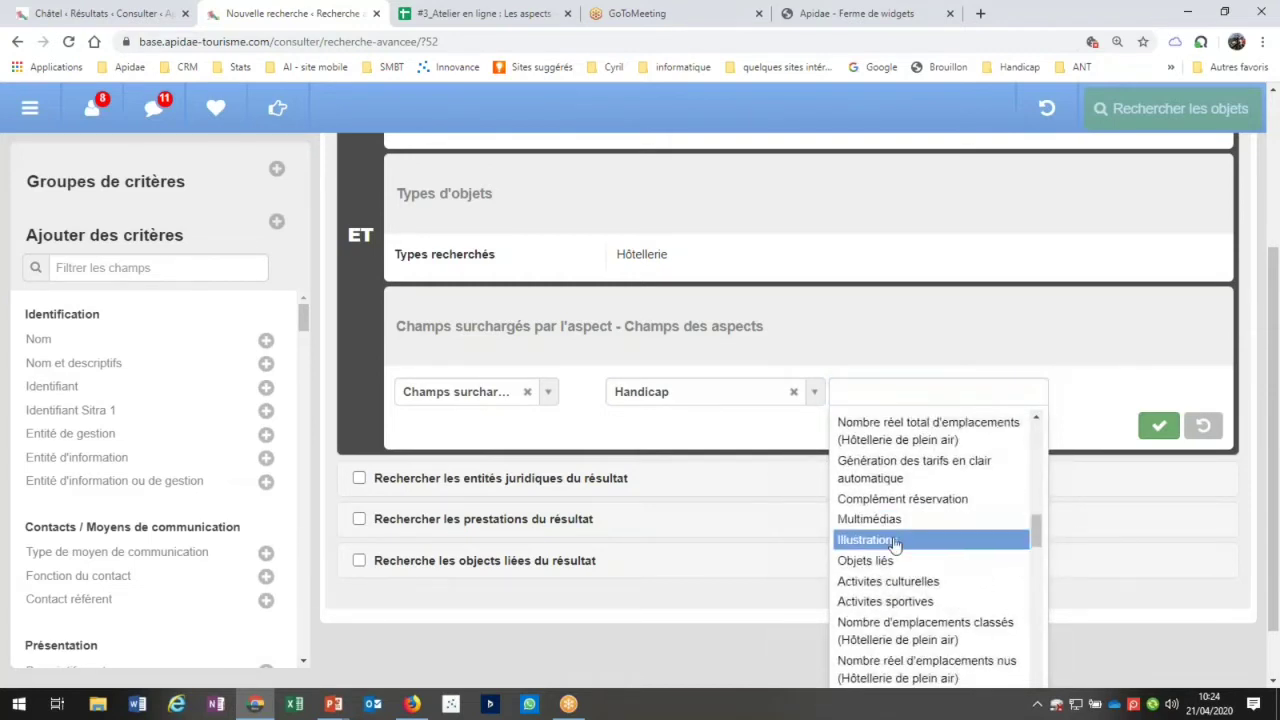
pyautogui.click(929, 540)
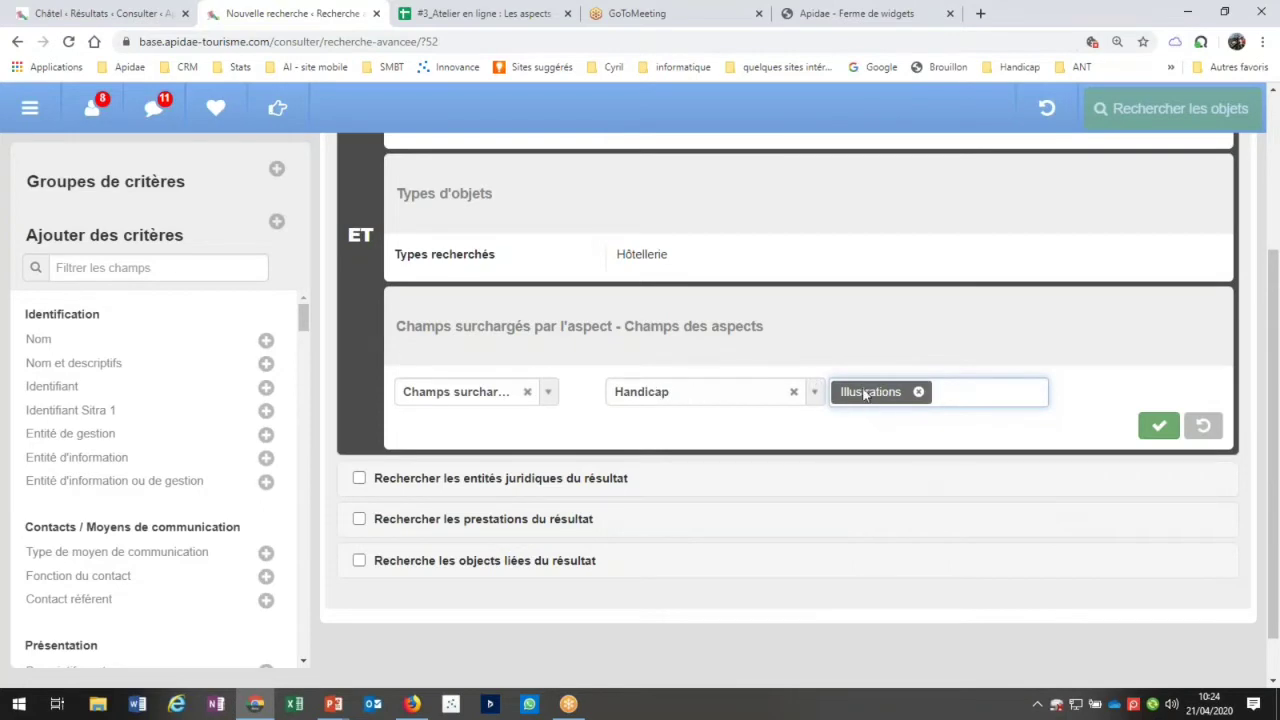
pyautogui.click(1159, 426)
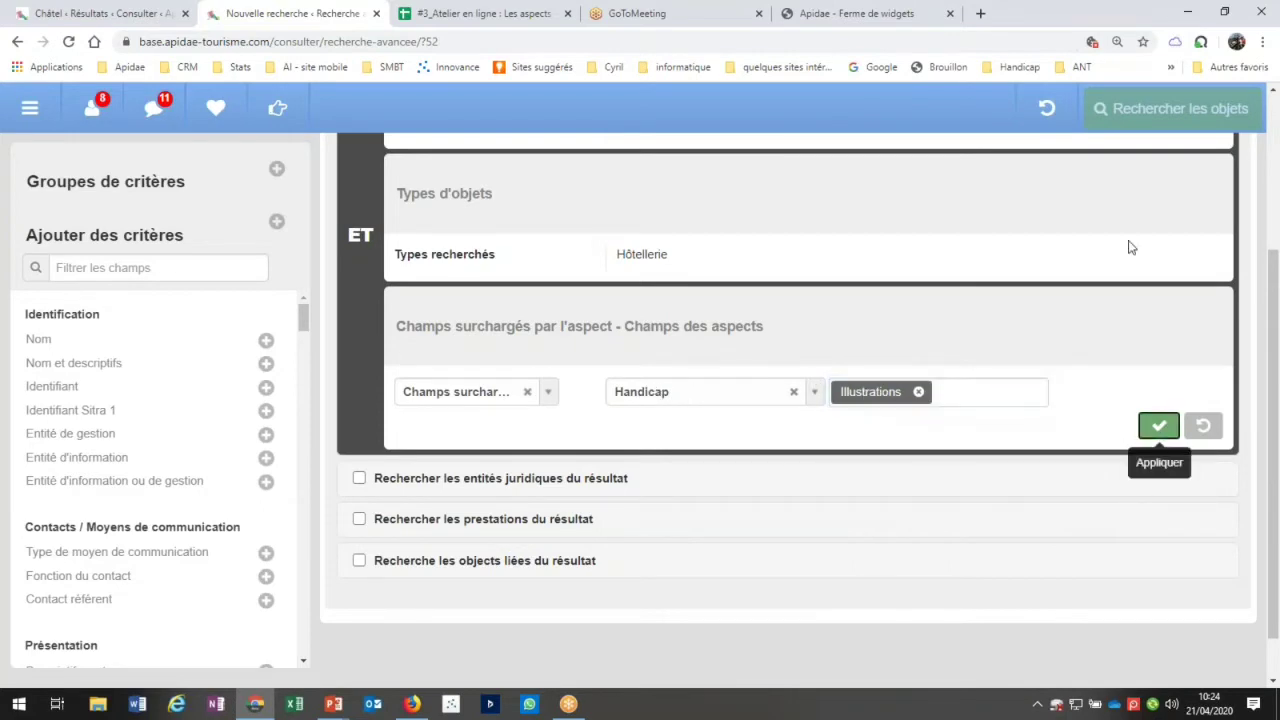
# Remove the Châtel territory criterion, rerun the search, and review the aspect markers on the listed hotels
pyautogui.scroll(2, 1125, 302)
pyautogui.click(1203, 279)
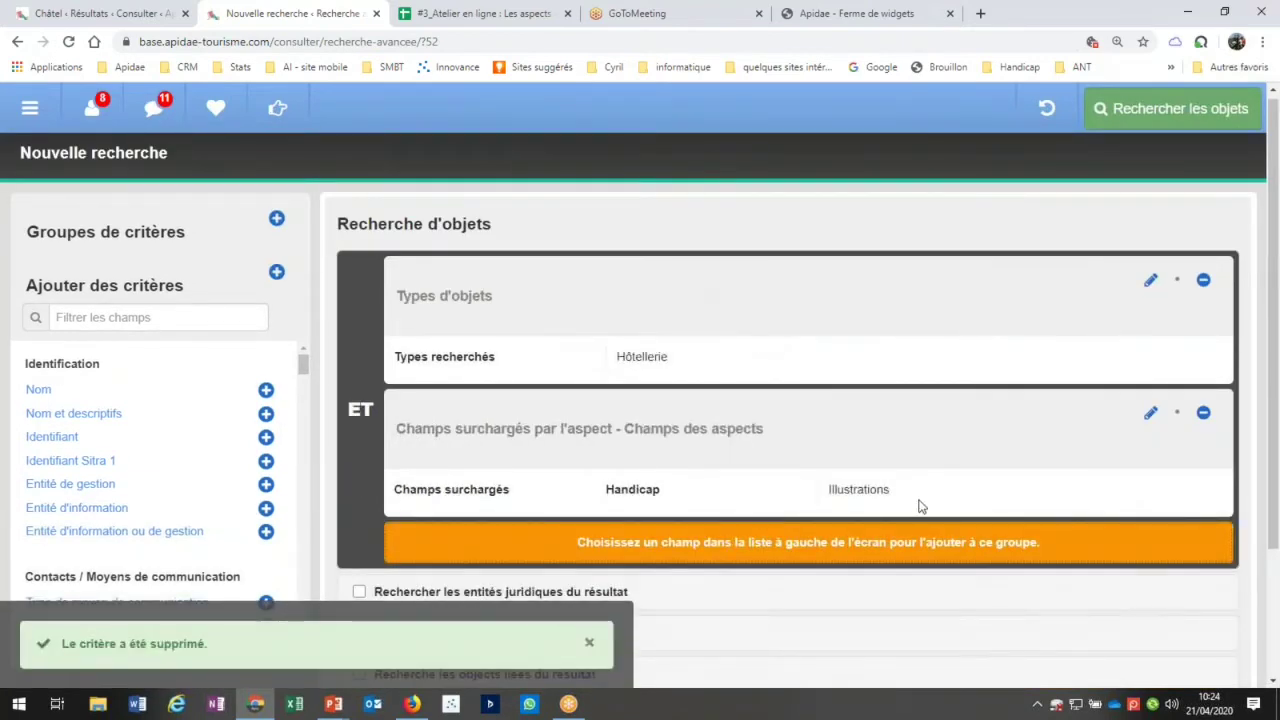
pyautogui.click(1190, 112)
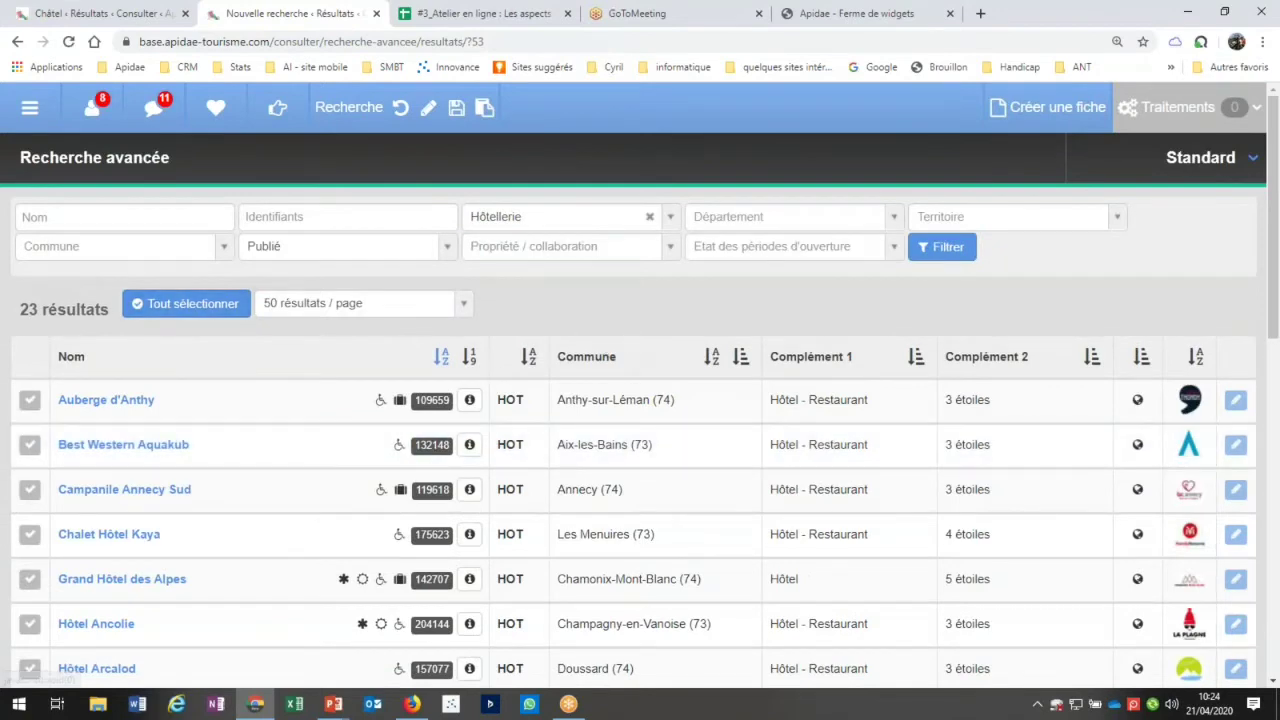
pyautogui.scroll(-1, 569, 364)
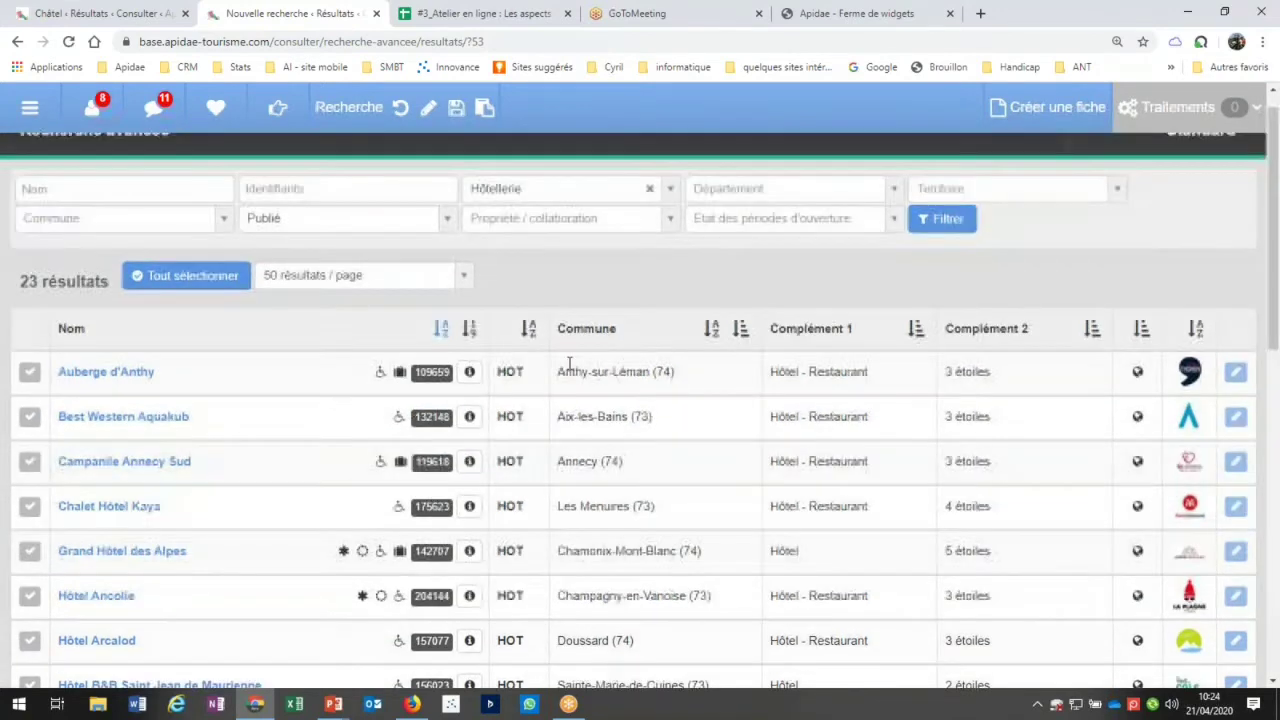
pyautogui.scroll(-1, 569, 364)
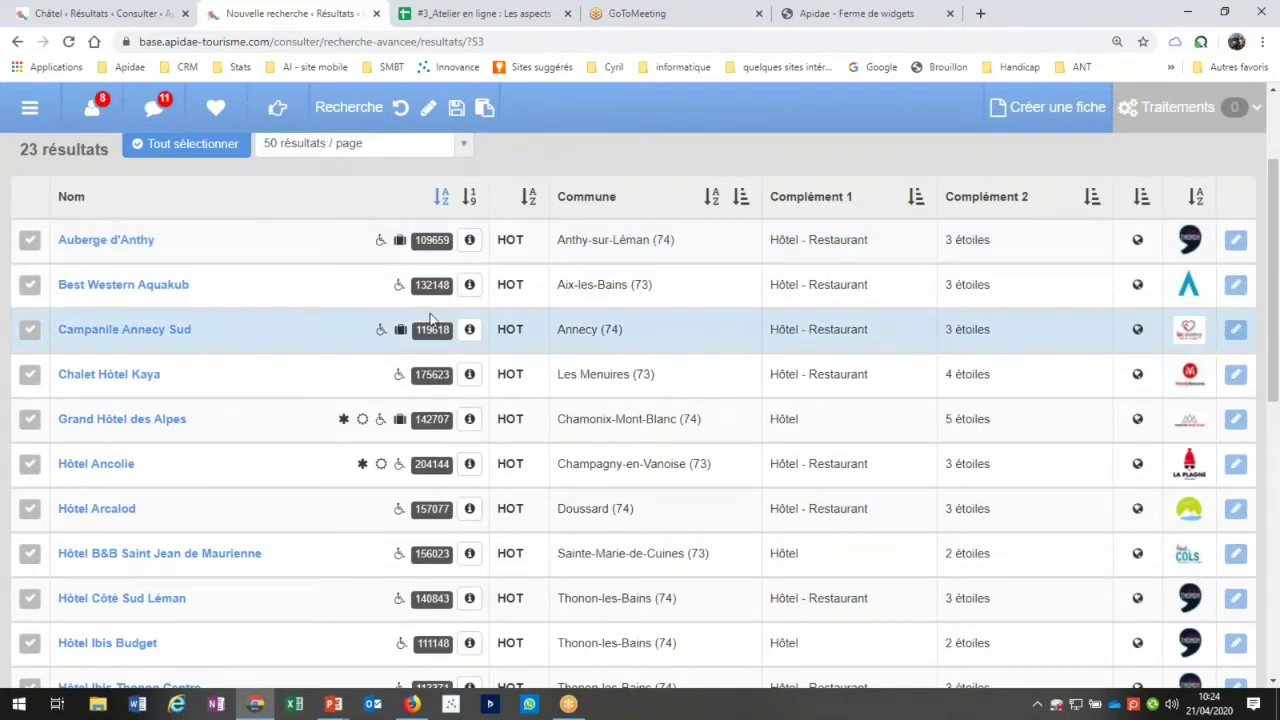
pyautogui.scroll(-1, 430, 318)
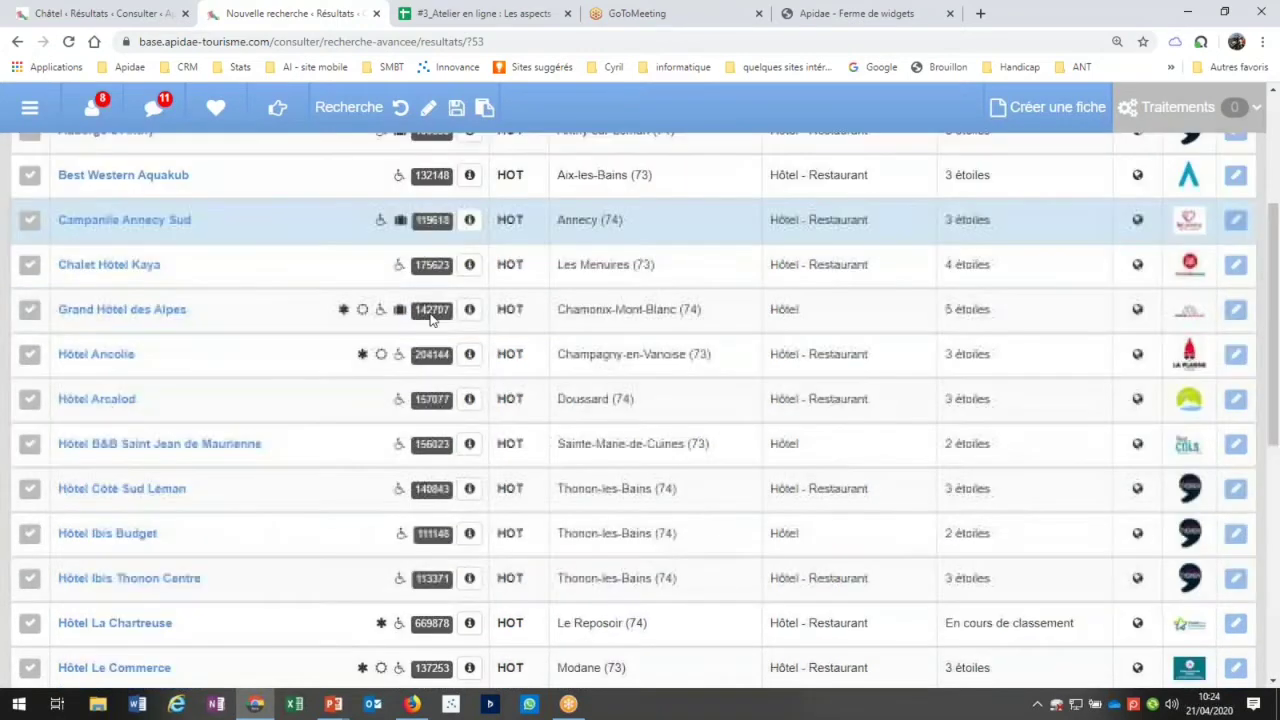
pyautogui.scroll(-1, 430, 318)
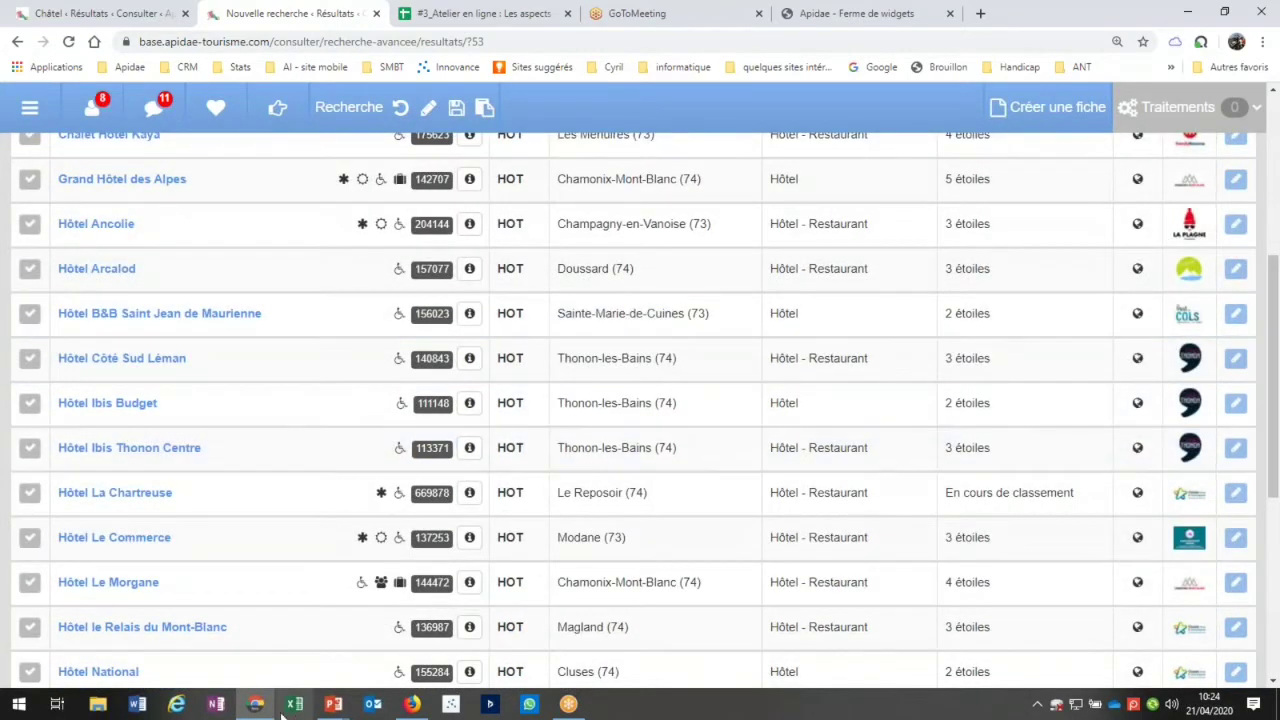
# Switch to the PowerPoint slideshow, advance to the "Comment exporter ?" slide, and return to the Apidae results
pyautogui.hotkey('alt', 'Tab')
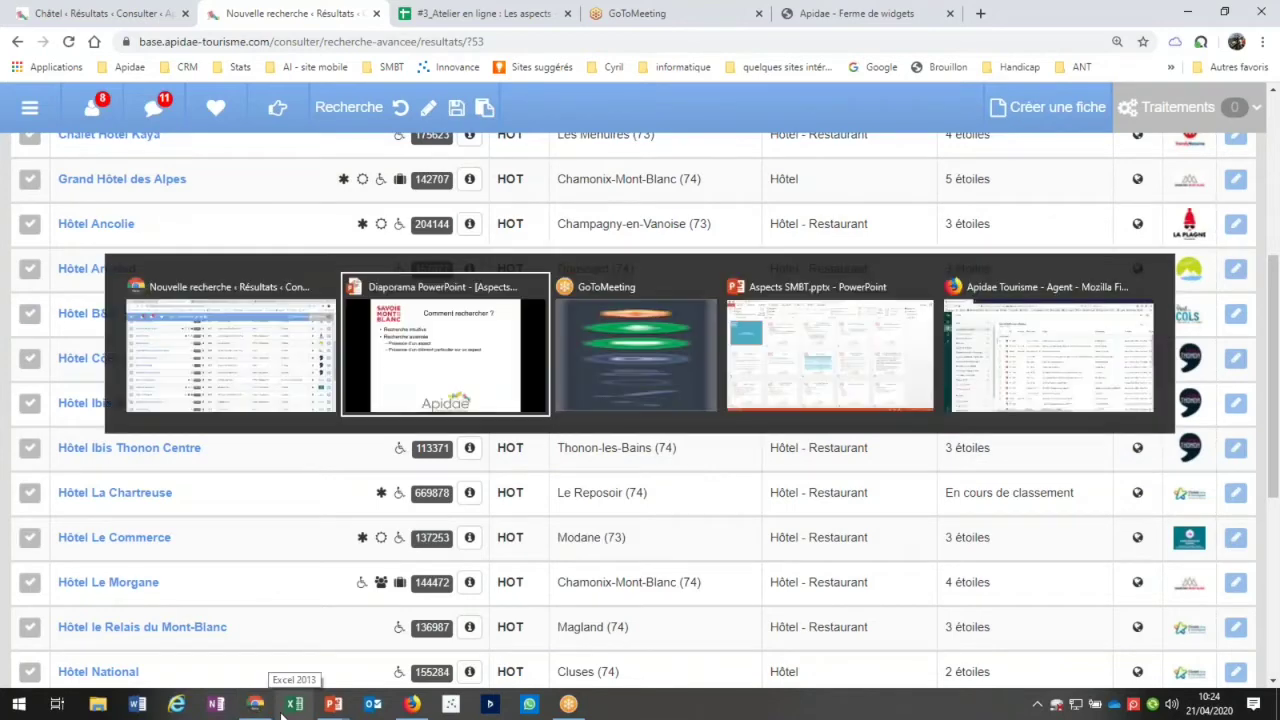
pyautogui.press('Right')
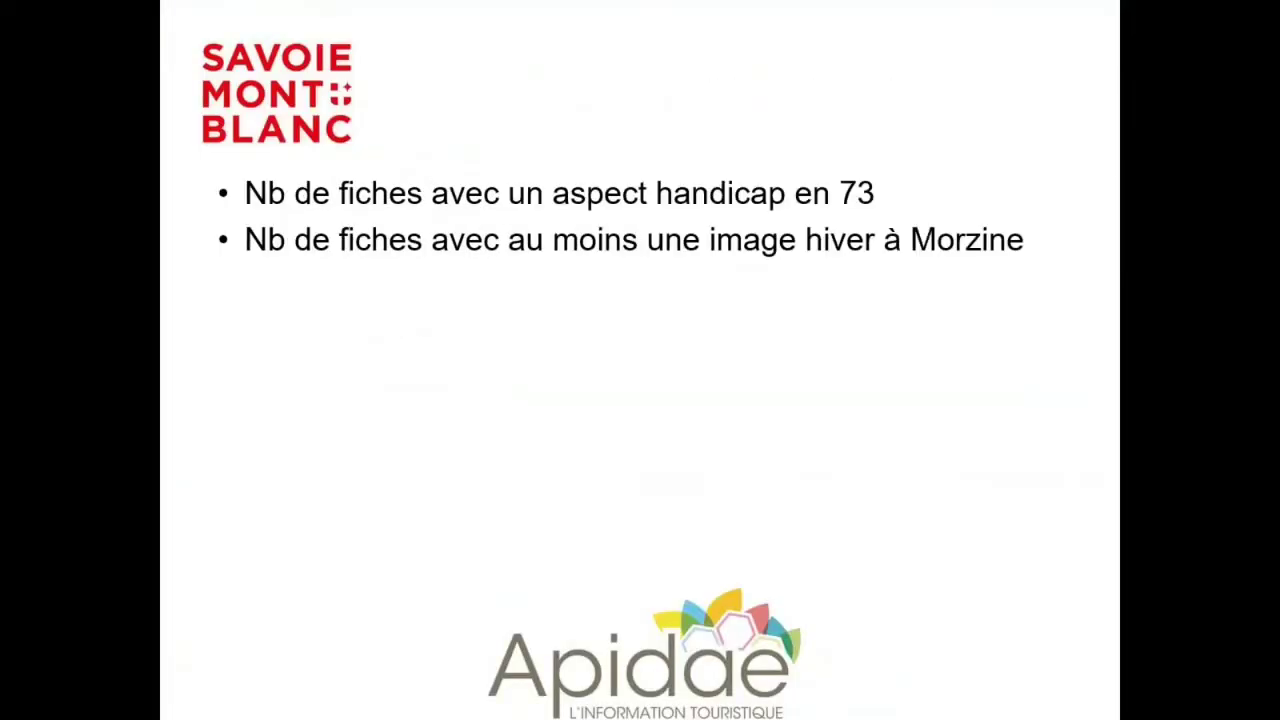
pyautogui.press('Right')
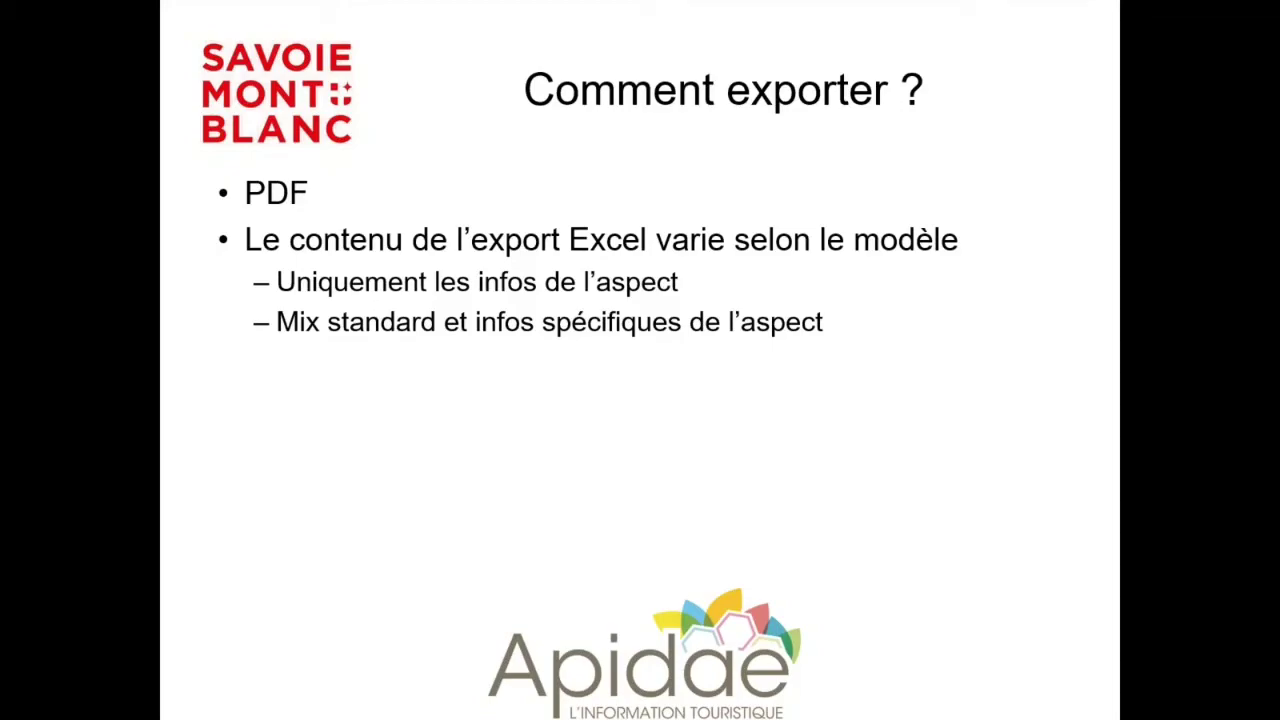
pyautogui.hotkey('alt', 'Tab')
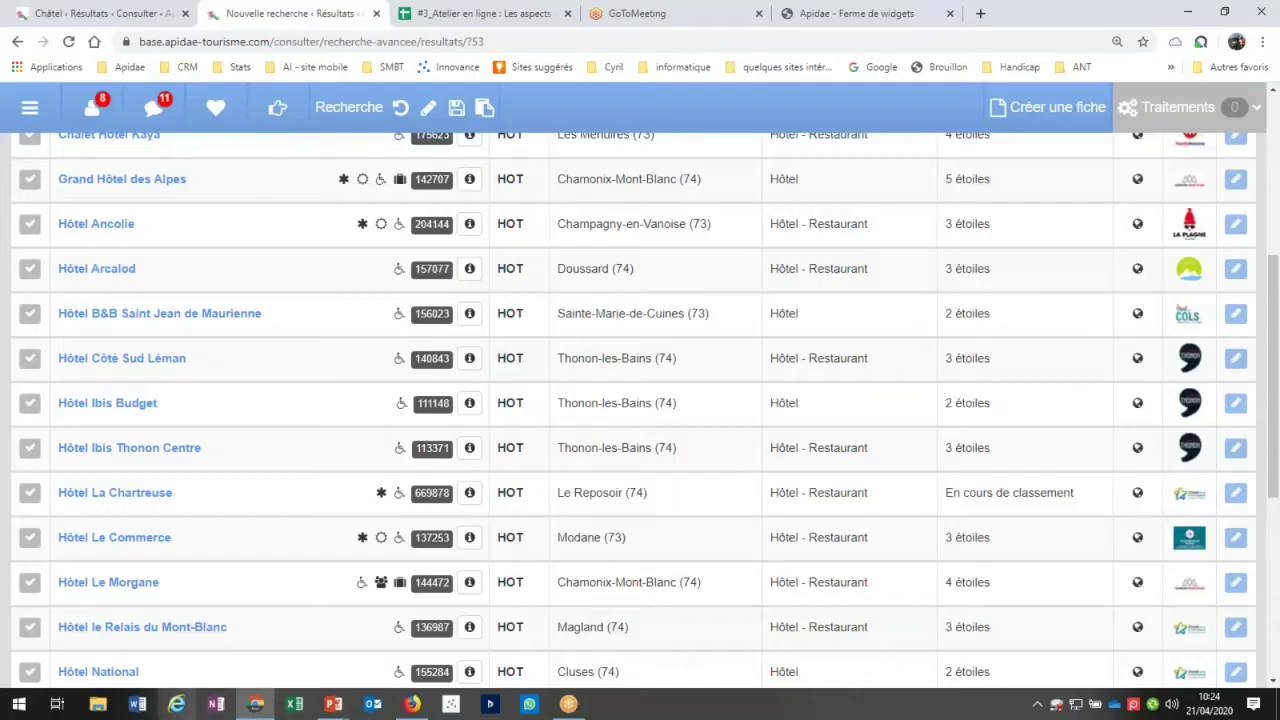
# Switch to the Châtel search results, open the detailed PDF export configuration, and close it without exporting
pyautogui.scroll(3, 585, 447)
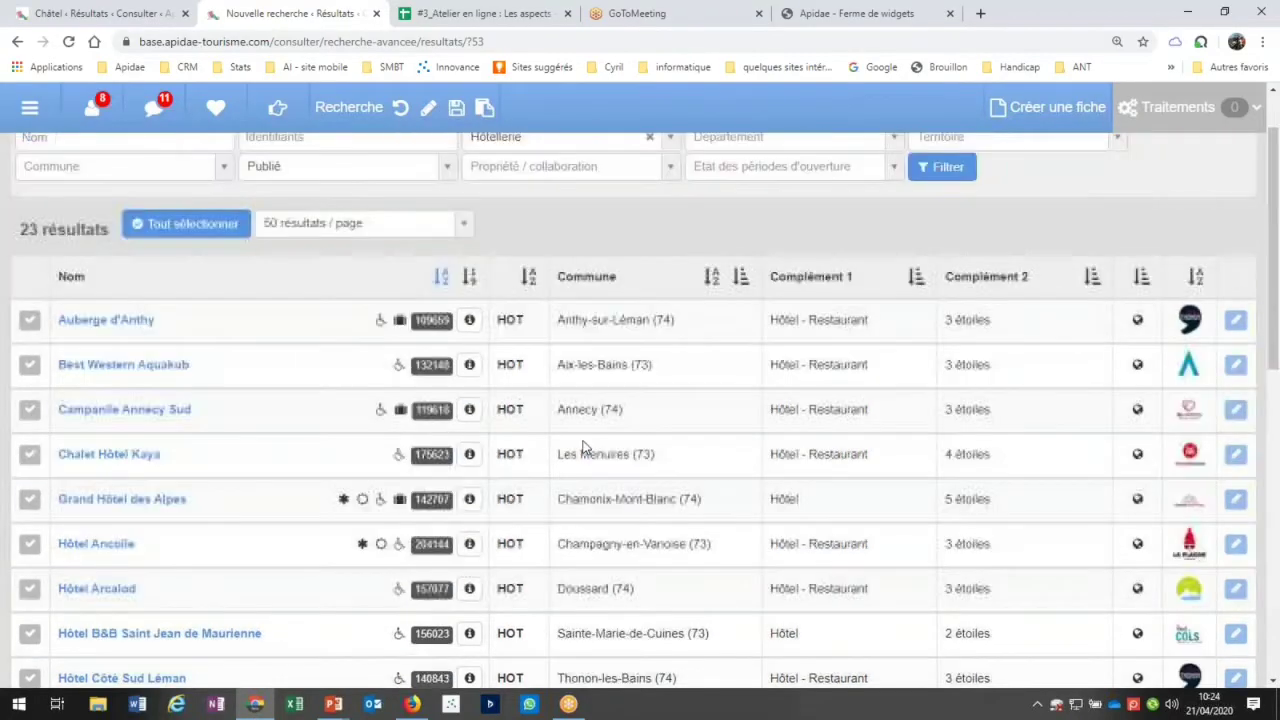
pyautogui.scroll(1, 585, 447)
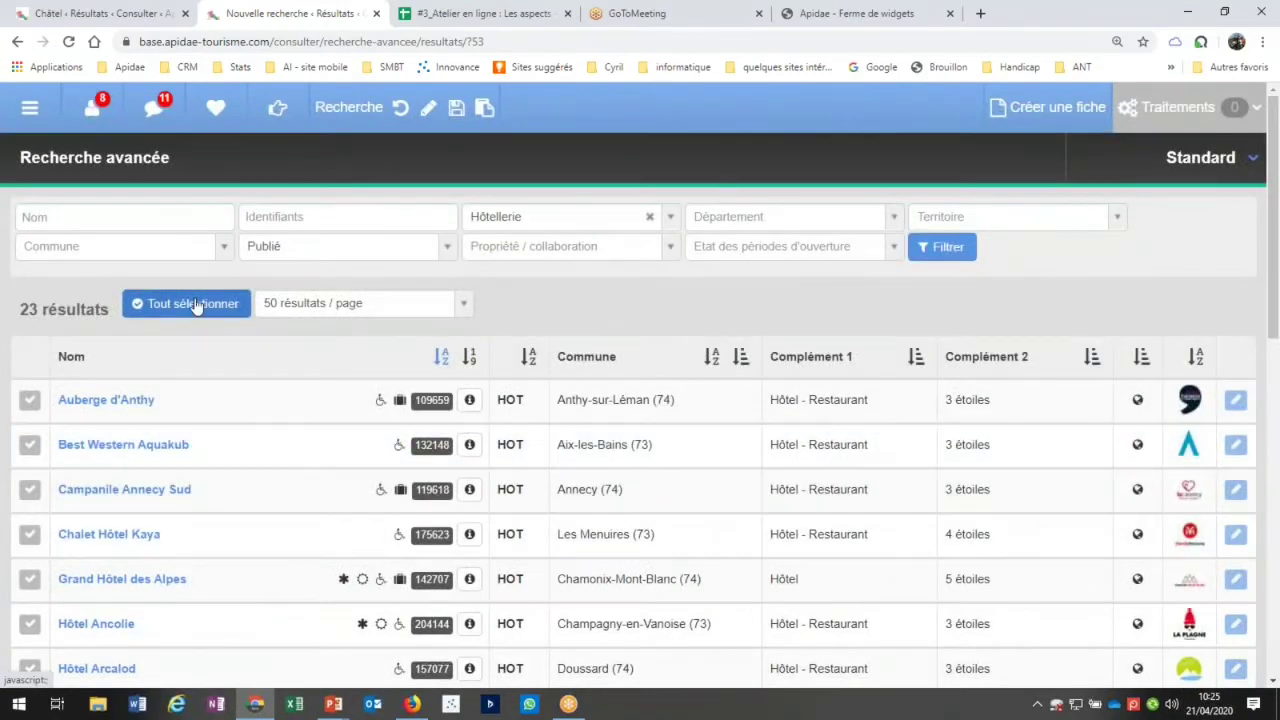
pyautogui.click(105, 14)
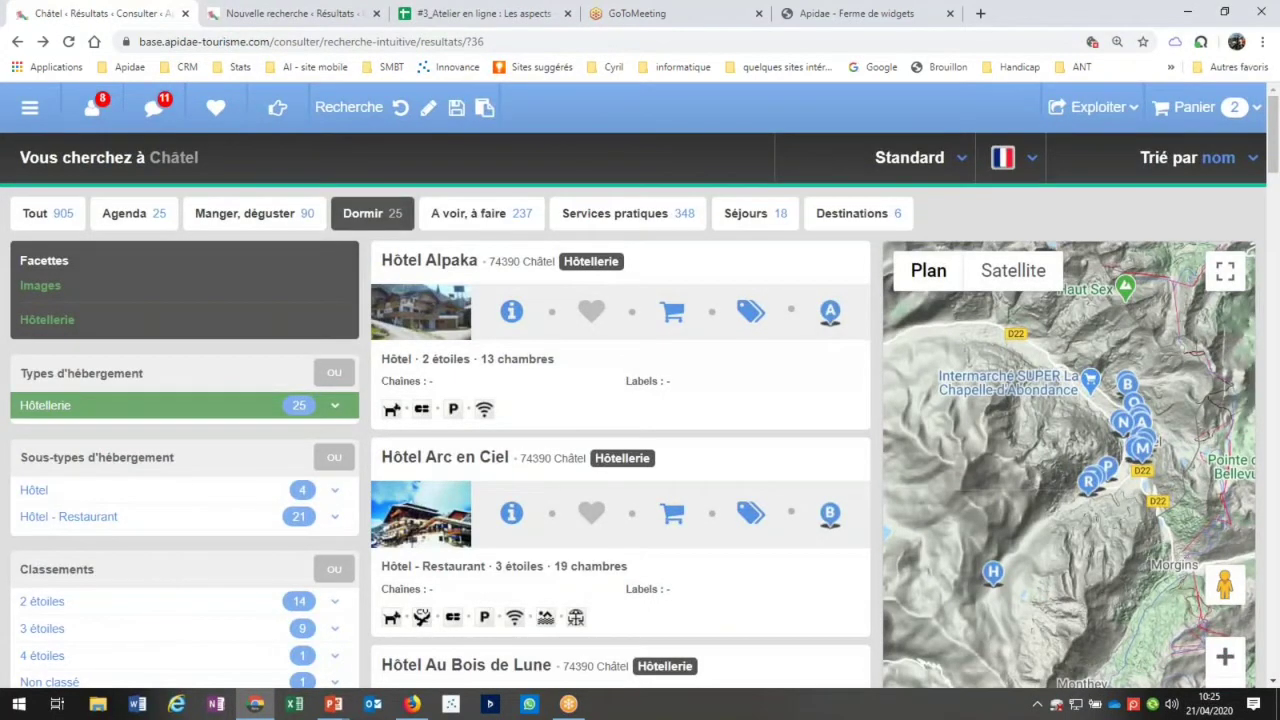
pyautogui.click(1097, 107)
pyautogui.click(1015, 234)
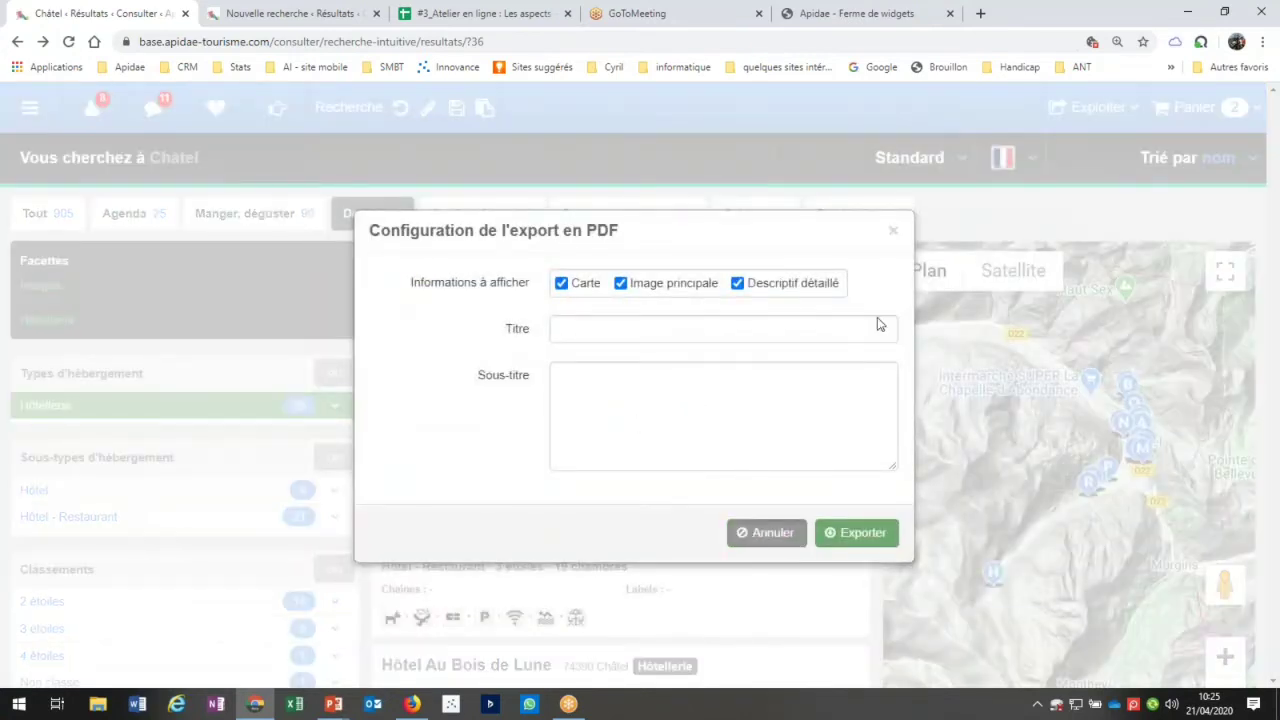
pyautogui.click(893, 230)
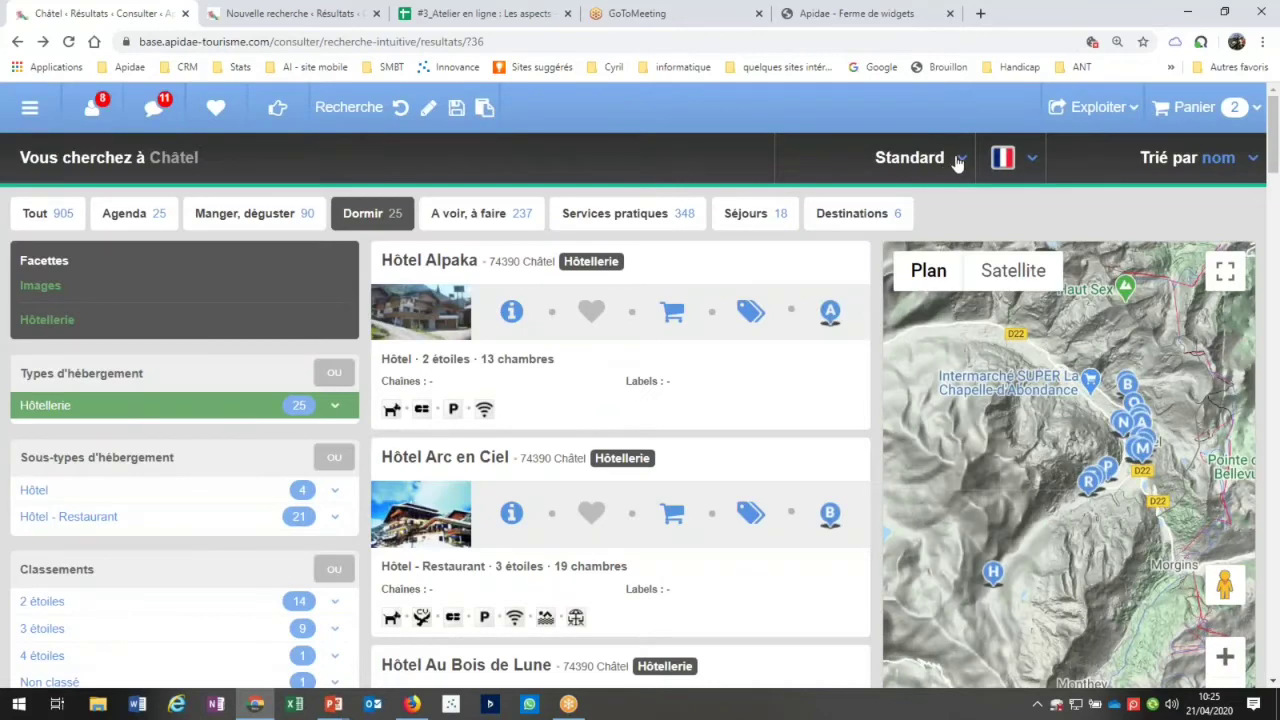
# Display the Châtel results in the Saison hiver aspect and show the available export options
pyautogui.click(957, 160)
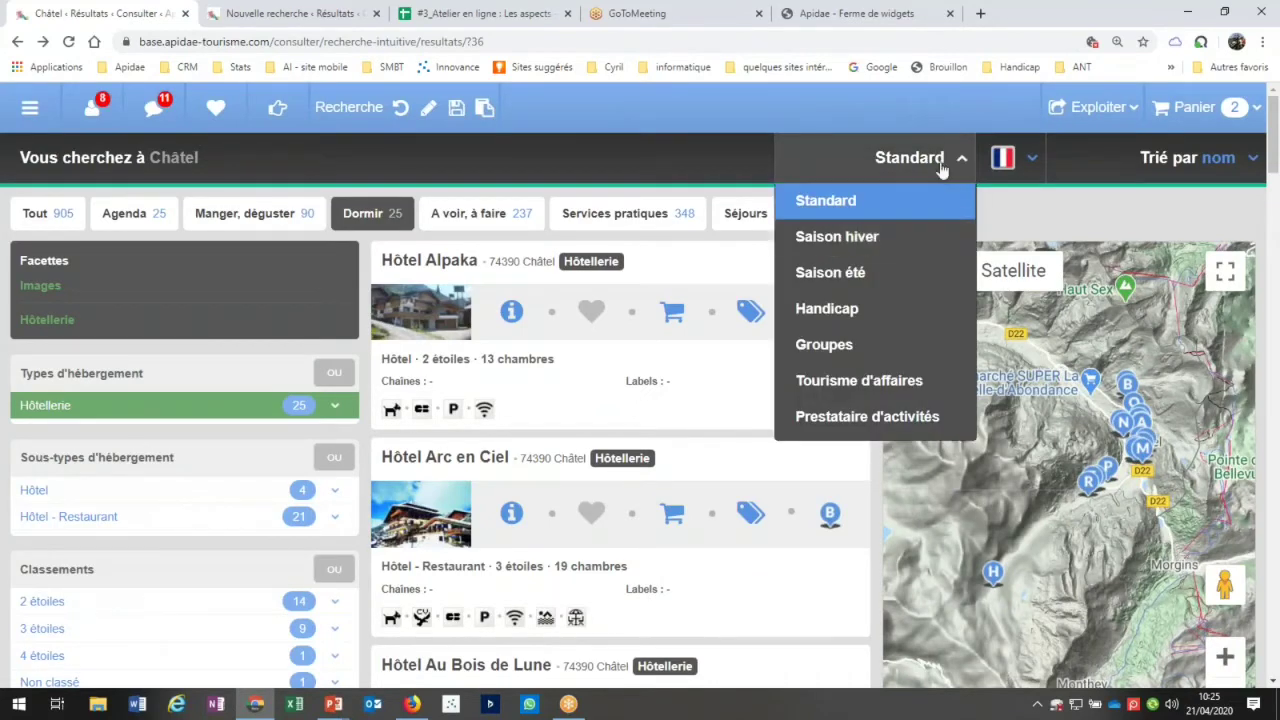
pyautogui.click(859, 237)
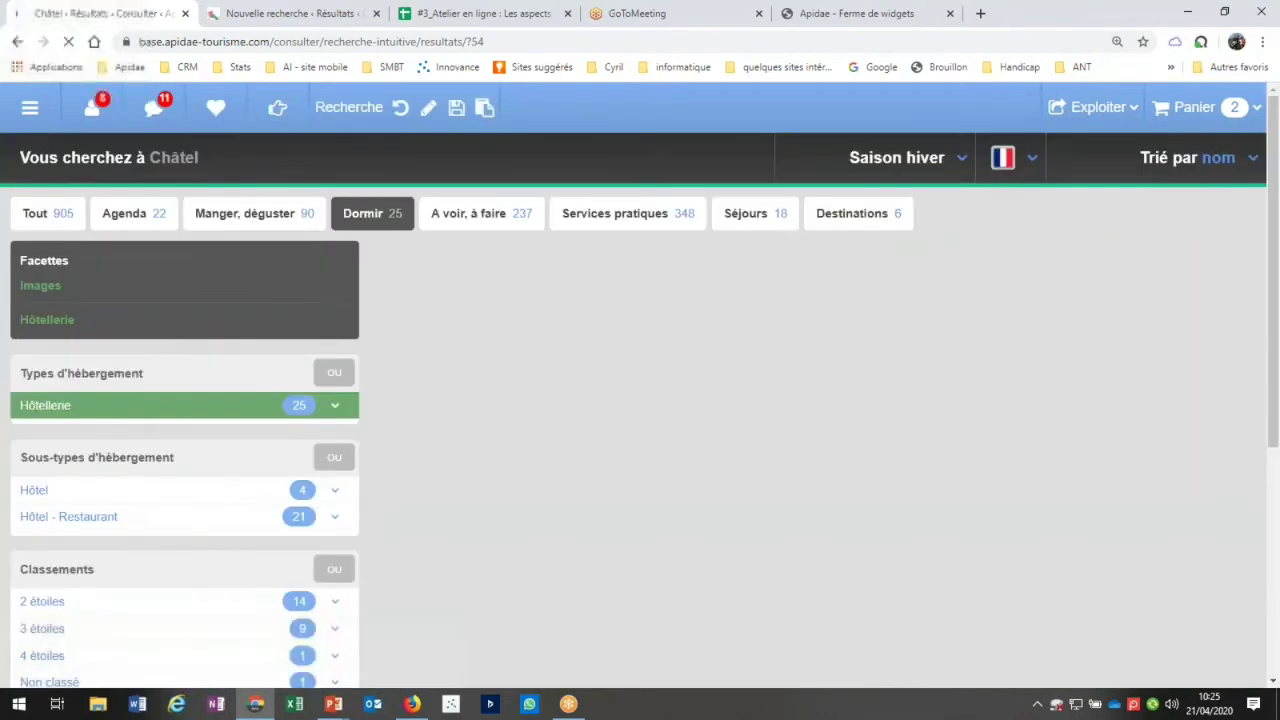
pyautogui.click(1098, 107)
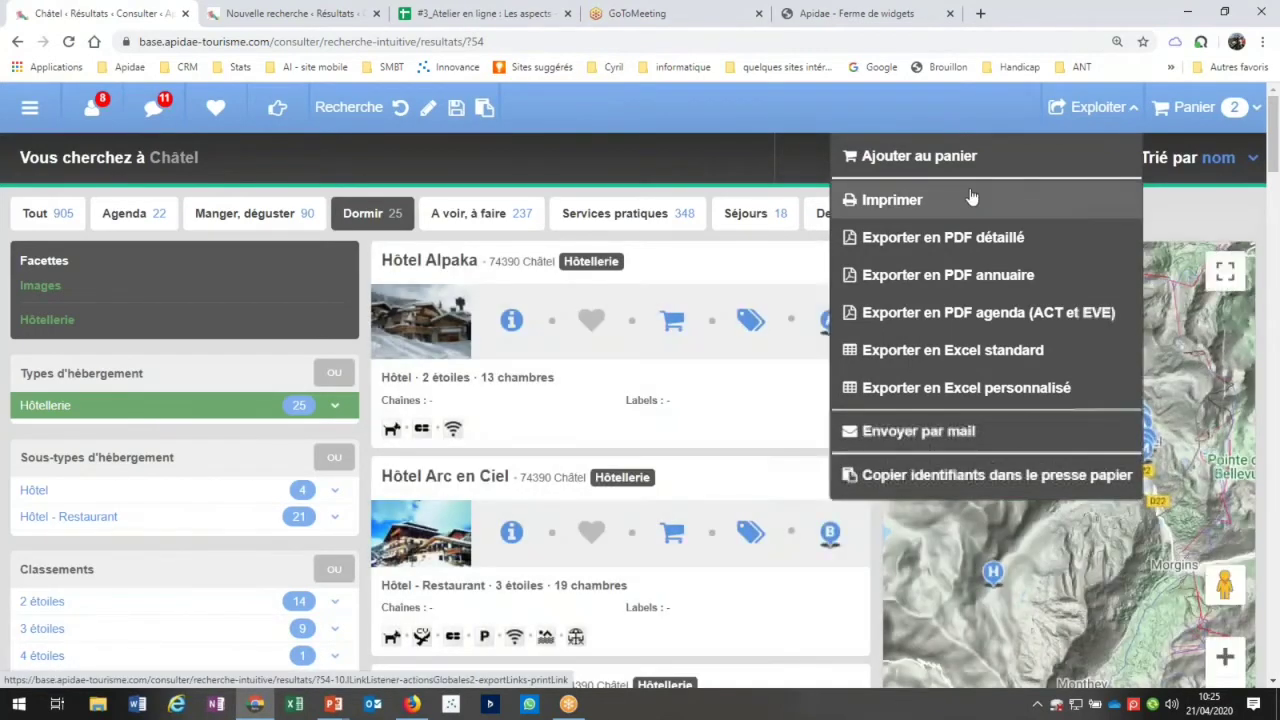
# In the advanced search results, select Auberge d'Anthy, Best Western Aquakub and Campanile Annecy Sud, and view the available bulk treatments
pyautogui.hotkey('ctrl', 'Tab')
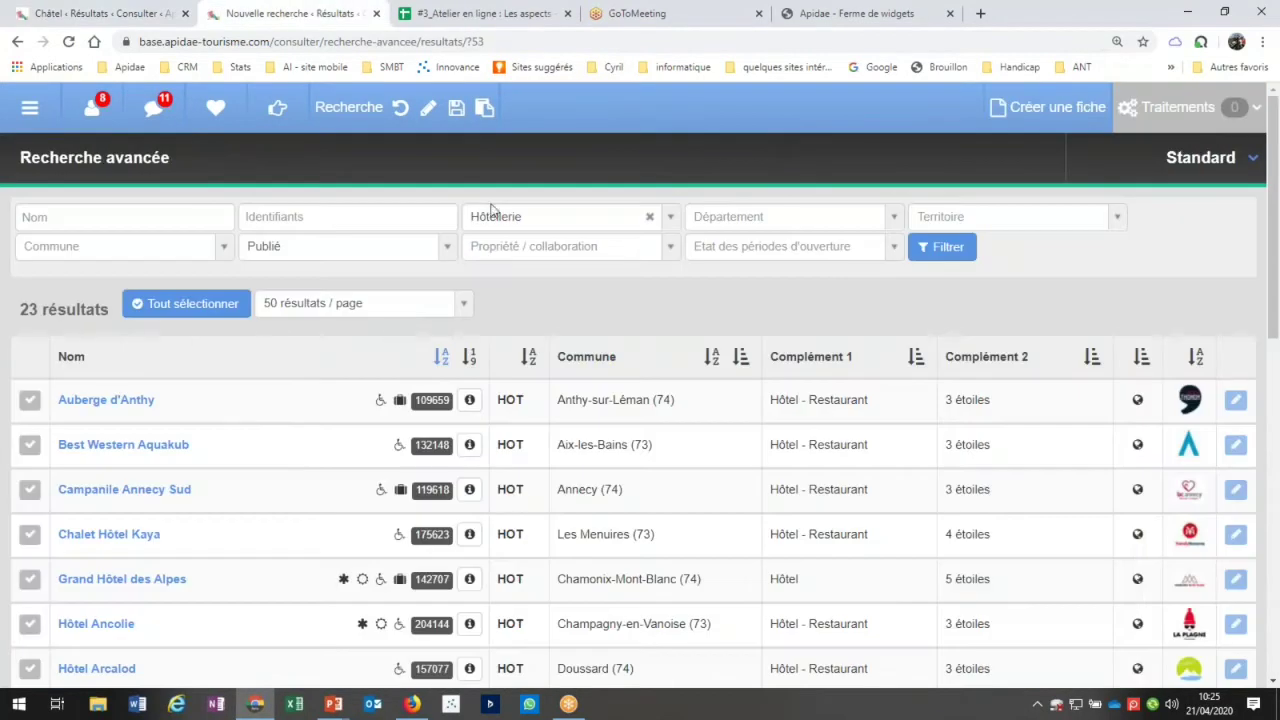
pyautogui.click(29, 400)
pyautogui.click(29, 445)
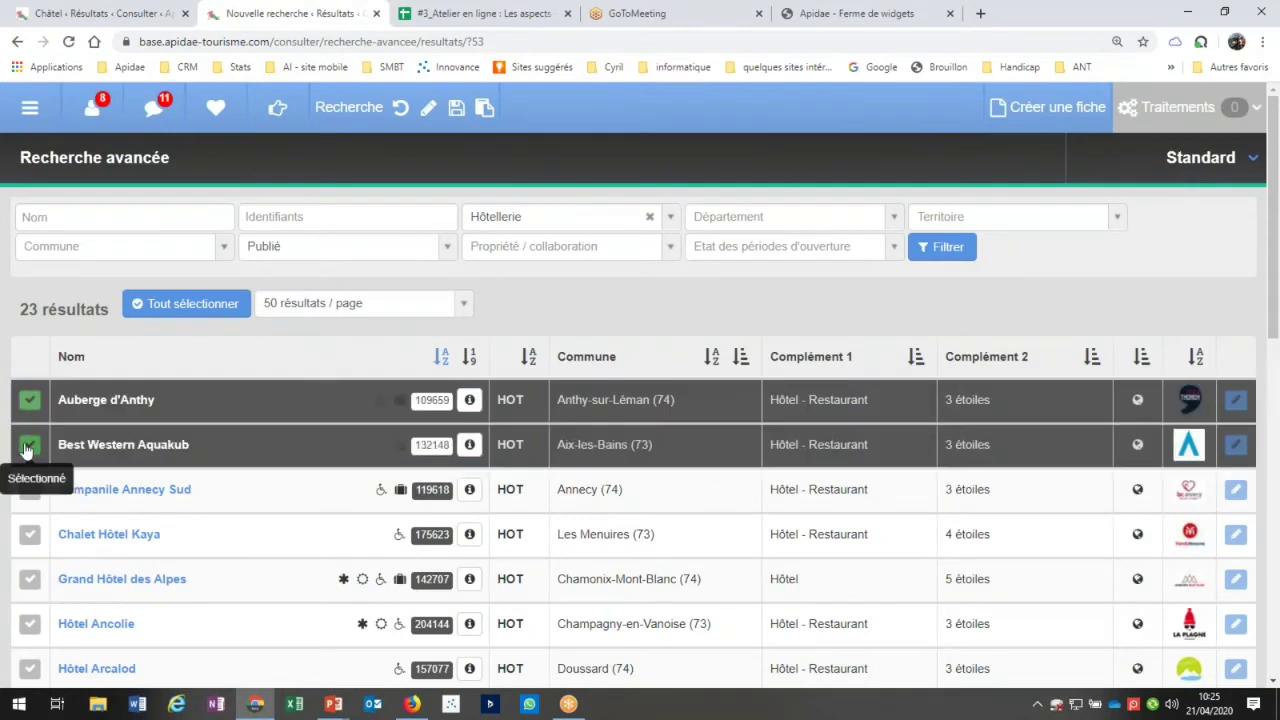
pyautogui.click(29, 490)
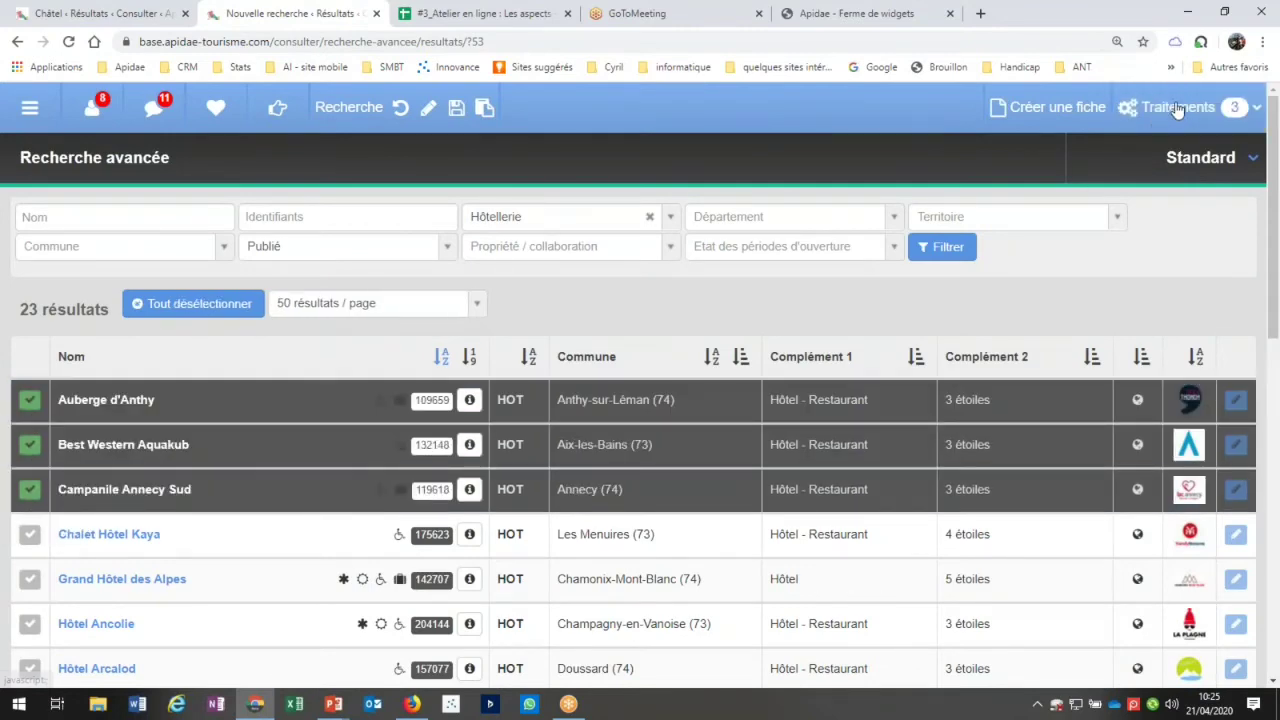
pyautogui.click(1178, 117)
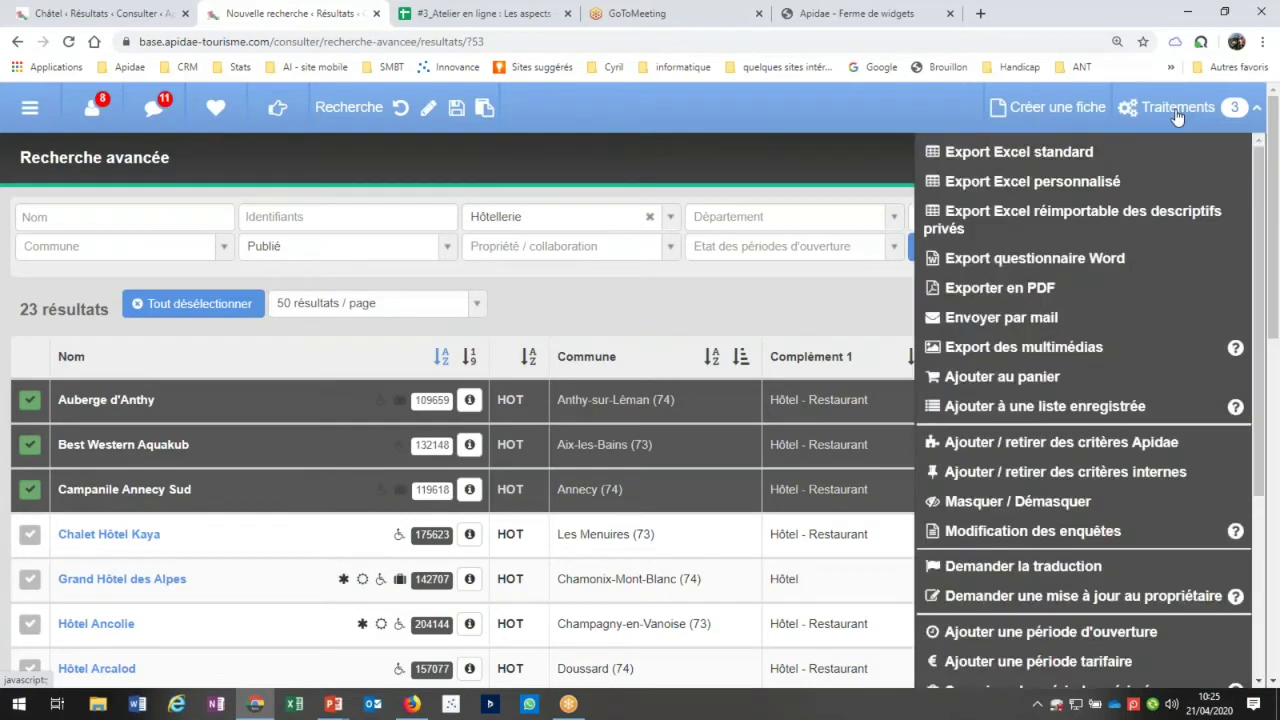
pyautogui.click(789, 329)
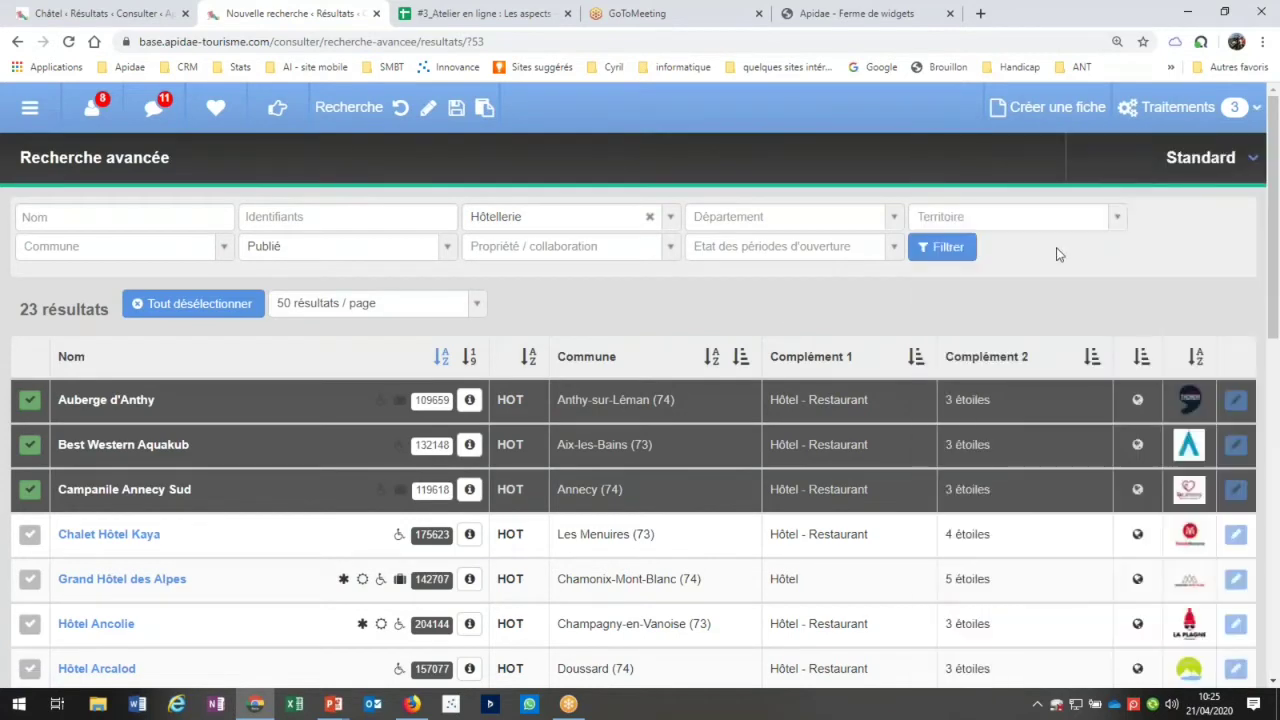
# Switch the advanced search results to the Saison hiver aspect
pyautogui.click(1232, 155)
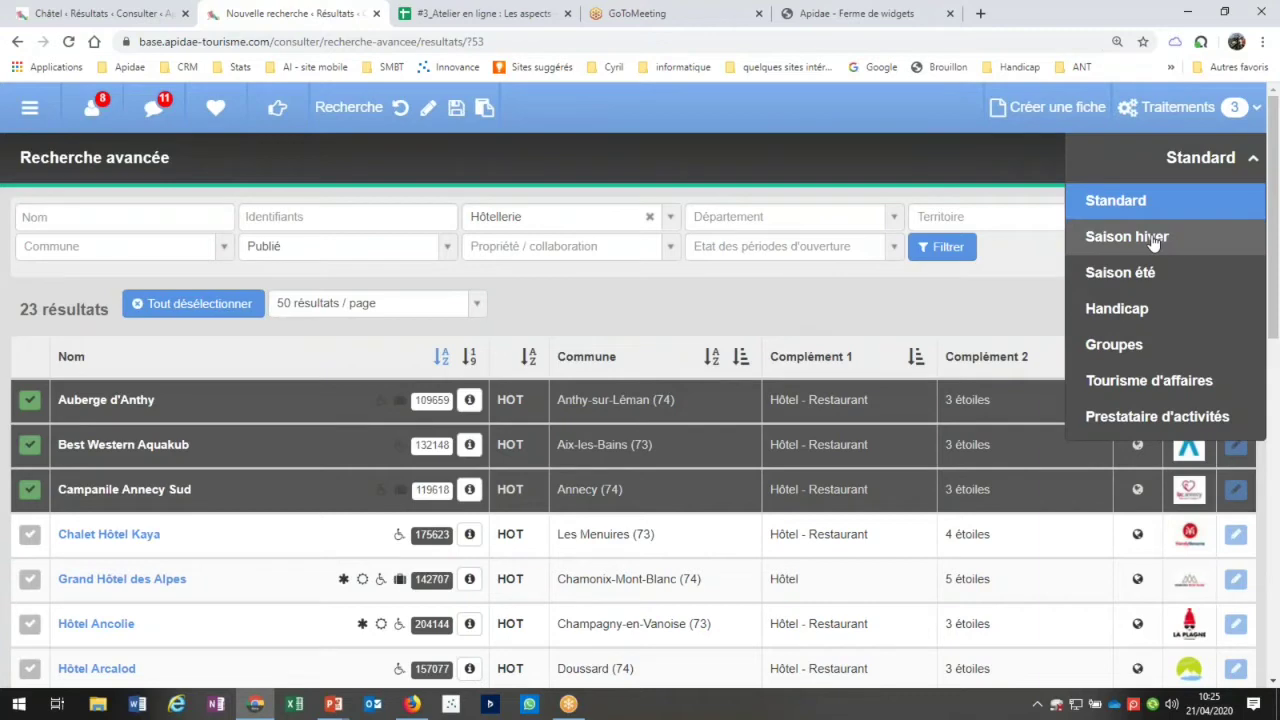
pyautogui.click(1153, 238)
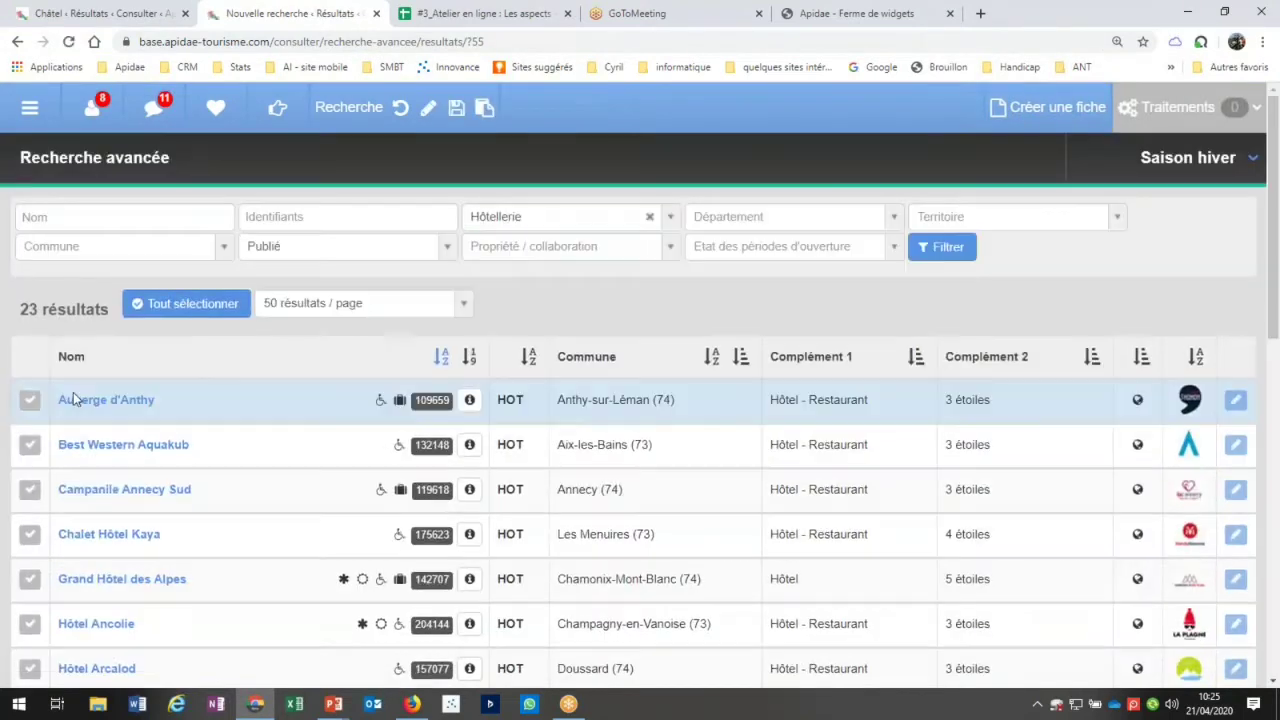
pyautogui.click(29, 399)
pyautogui.click(29, 444)
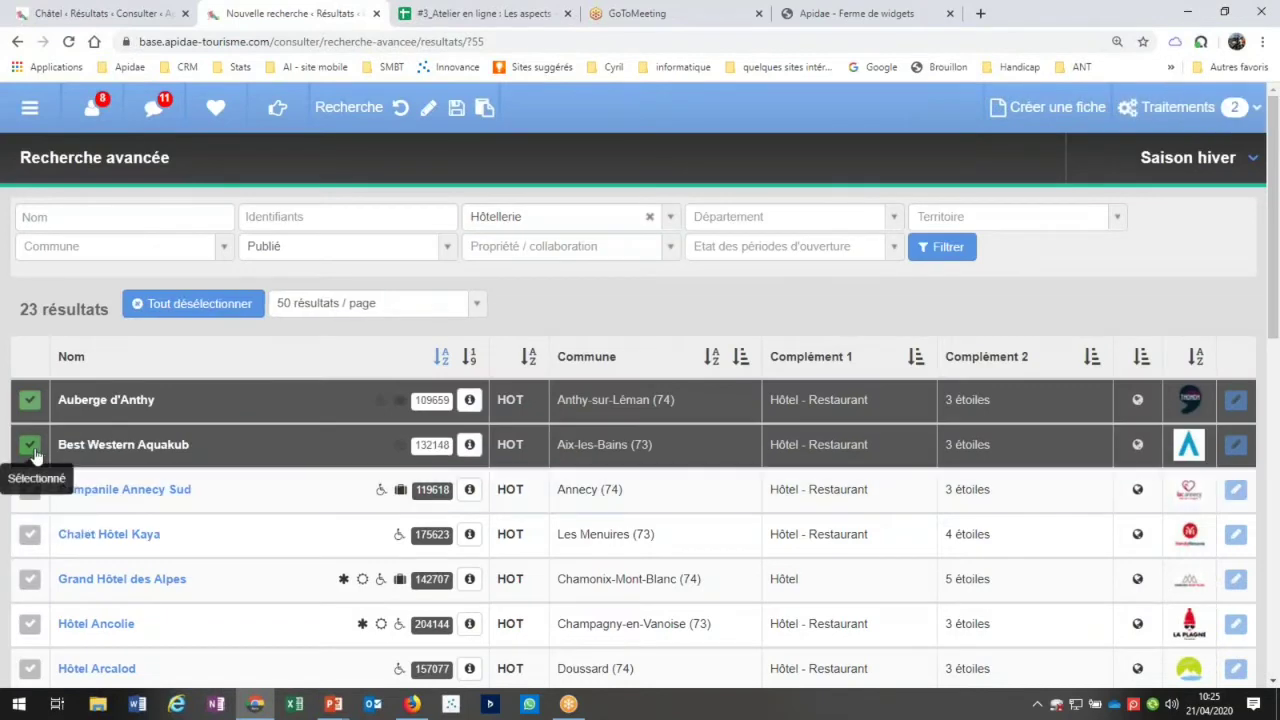
pyautogui.click(29, 444)
pyautogui.click(29, 399)
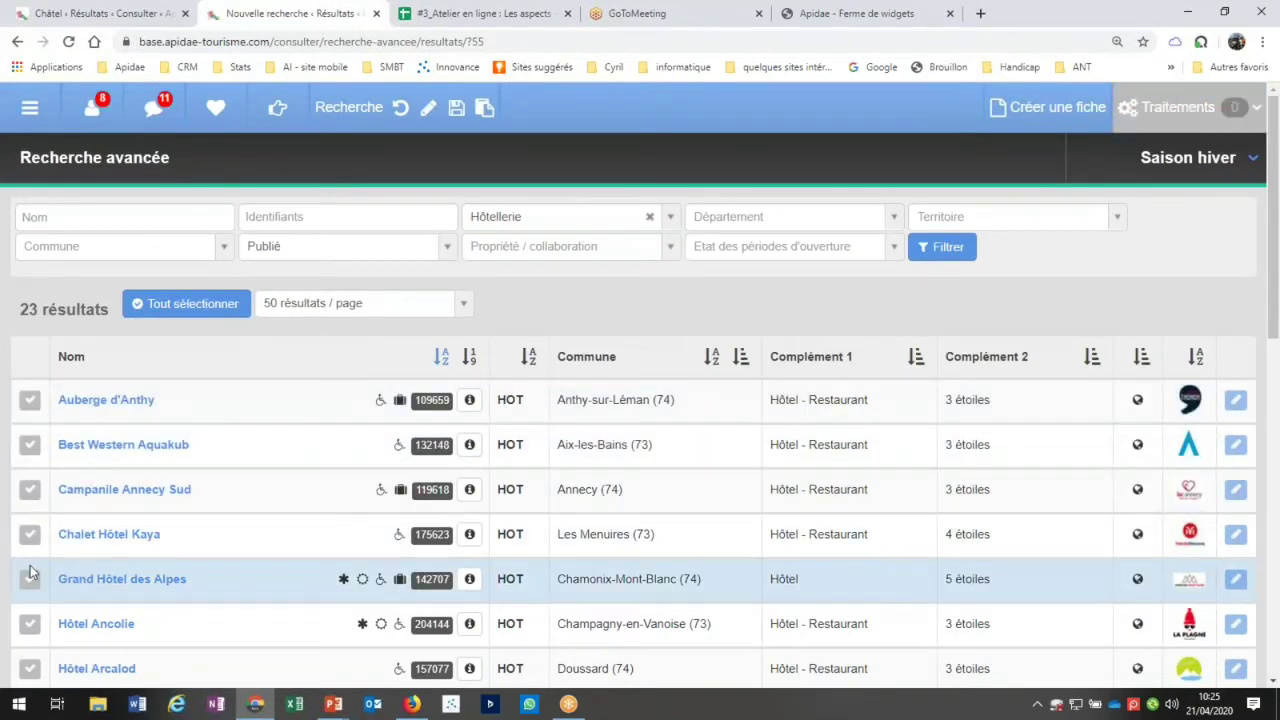
# Select Grand Hôtel des Alpes and Hôtel Ancolie and launch a standard Excel export in the Saison hiver aspect and Français
pyautogui.click(29, 578)
pyautogui.click(29, 623)
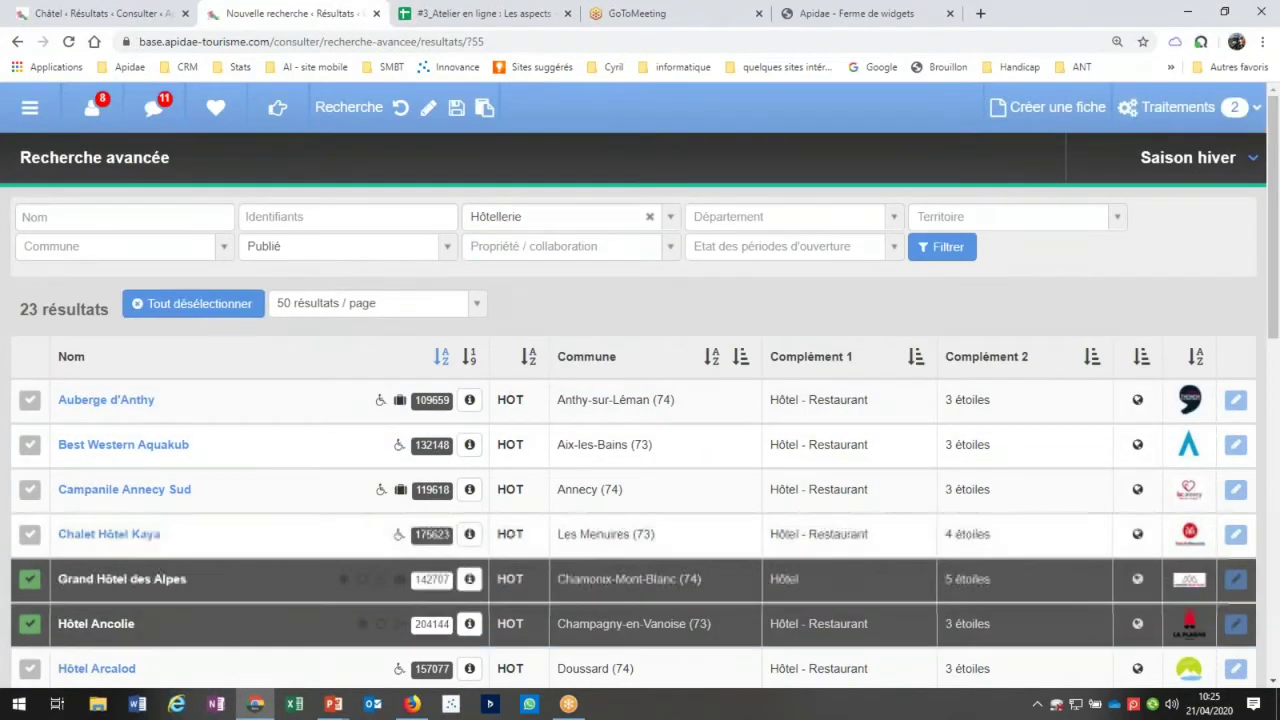
pyautogui.click(1178, 107)
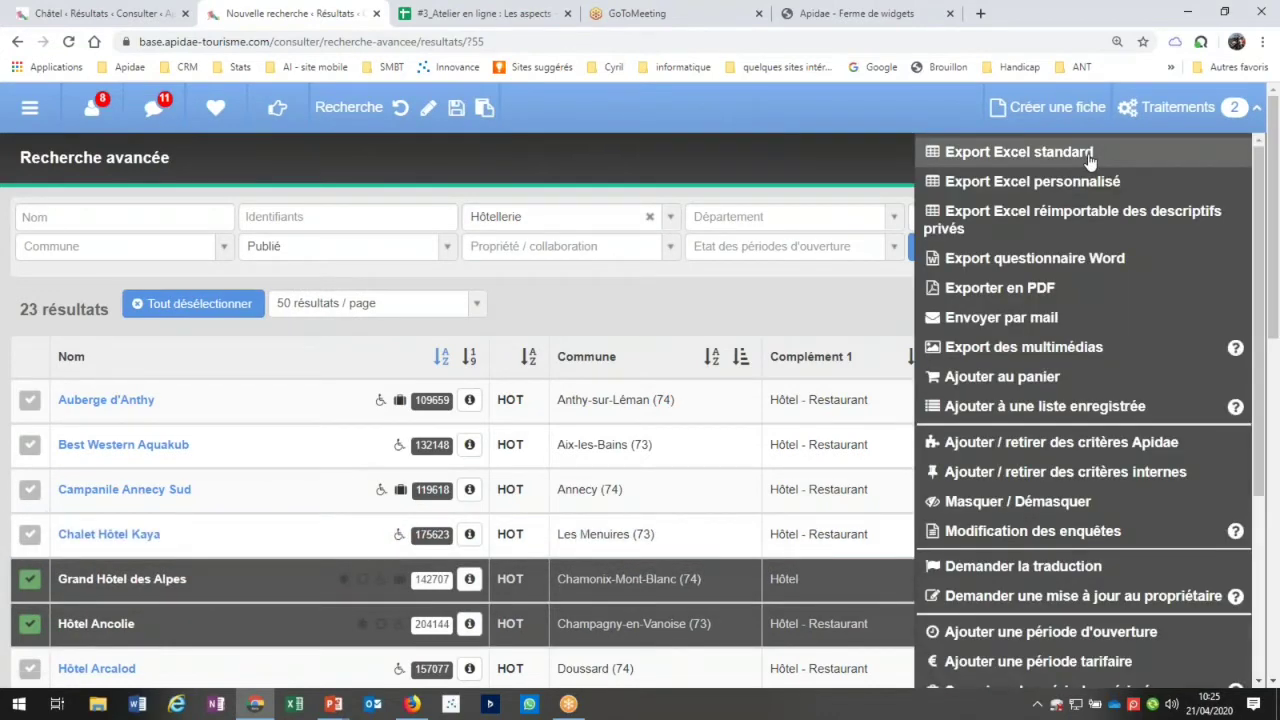
pyautogui.click(1020, 152)
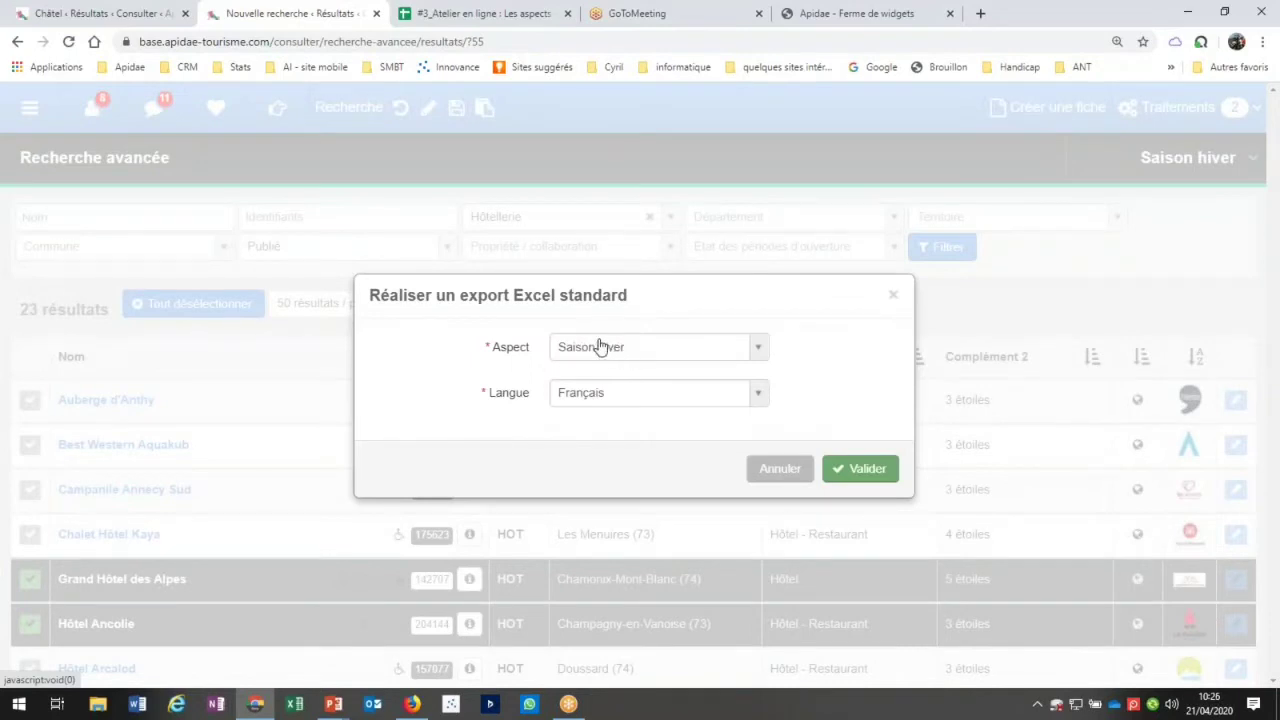
pyautogui.click(866, 469)
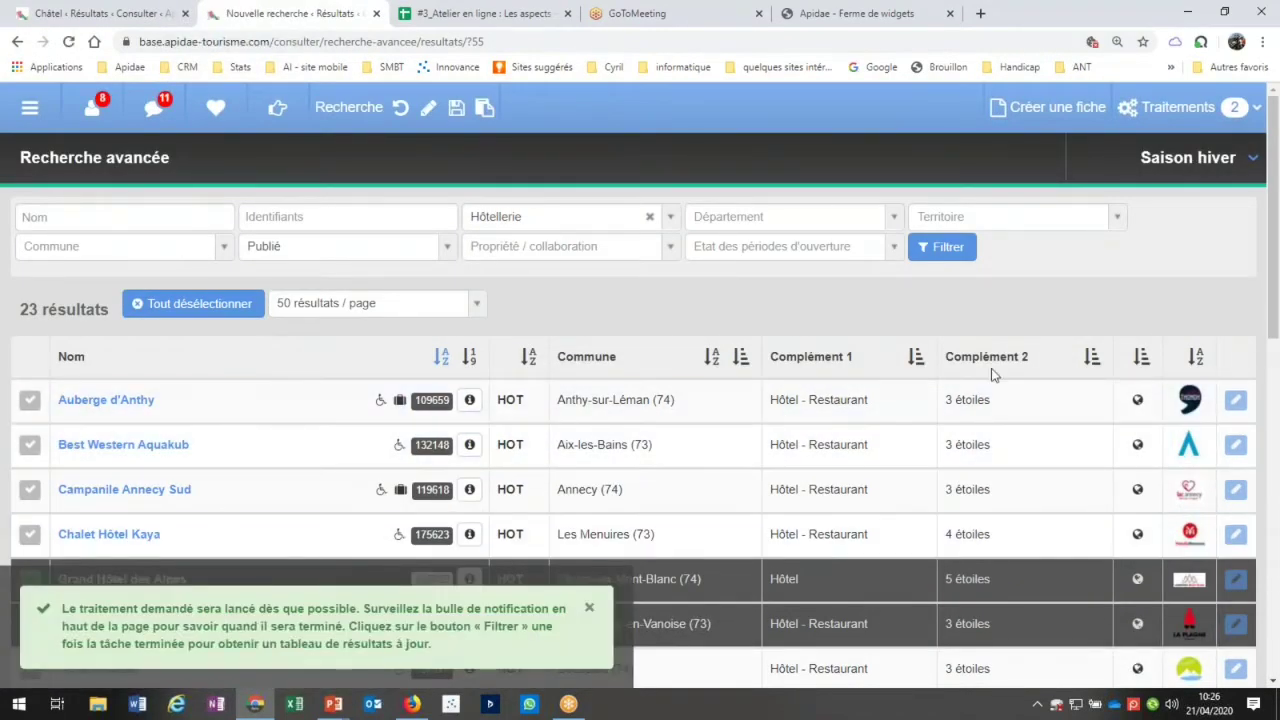
# Open the completed Excel export task from the notifications and open the downloaded export file in Excel
pyautogui.click(157, 108)
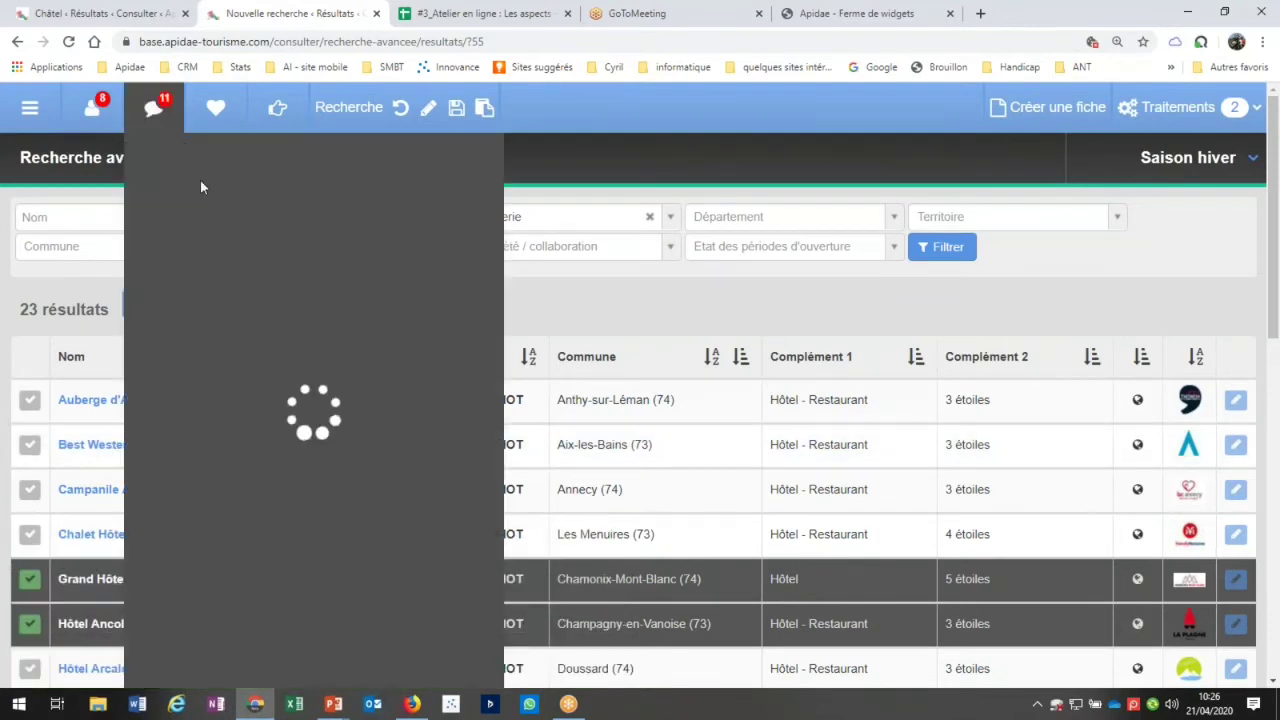
pyautogui.click(210, 228)
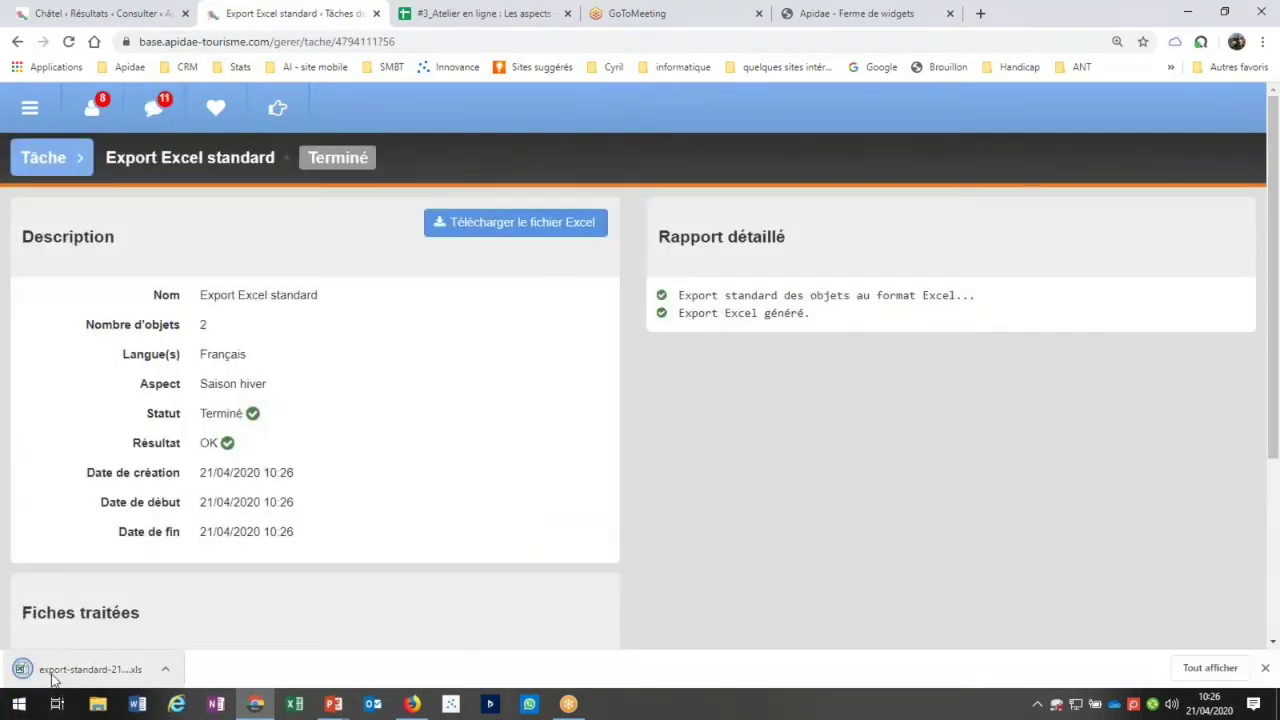
pyautogui.click(53, 676)
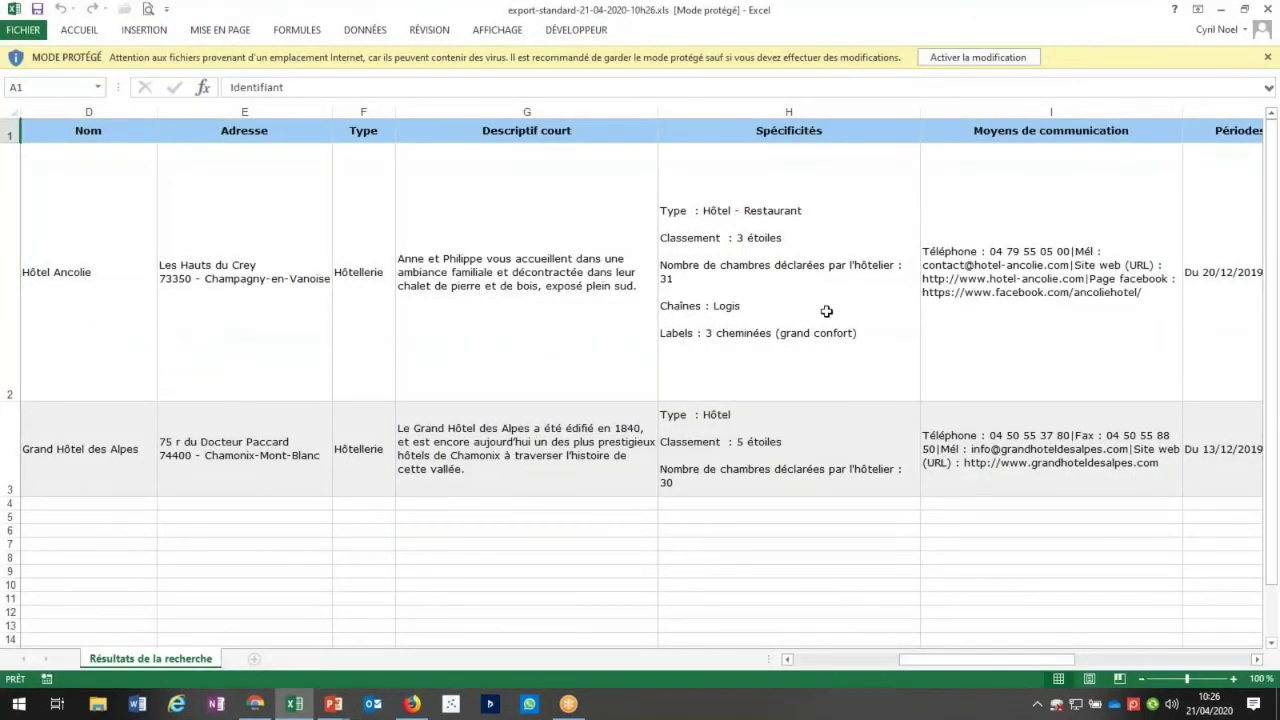
# Examine the exported columns for both hotels, from Nom through opening periods, equipment and rates to Critères internes
pyautogui.click(883, 263)
pyautogui.press('Right')
pyautogui.press('Right')
pyautogui.press('Right')
pyautogui.press('Right')
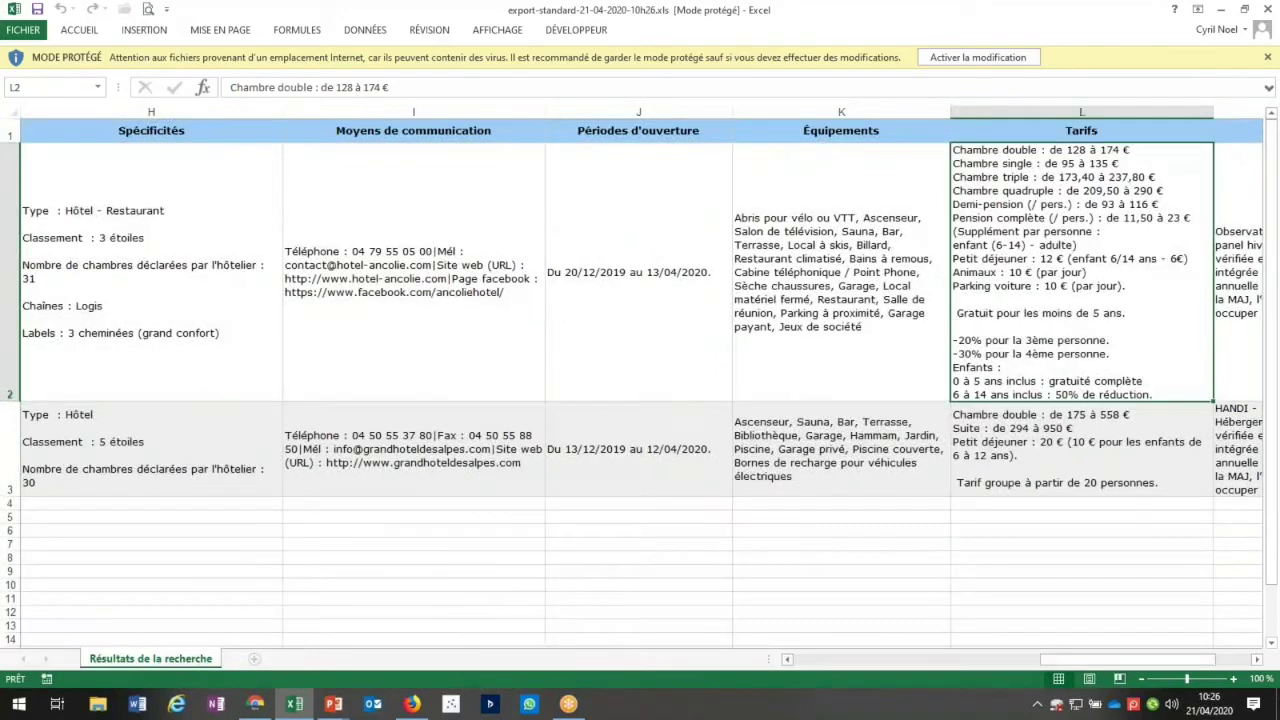
pyautogui.press('Right')
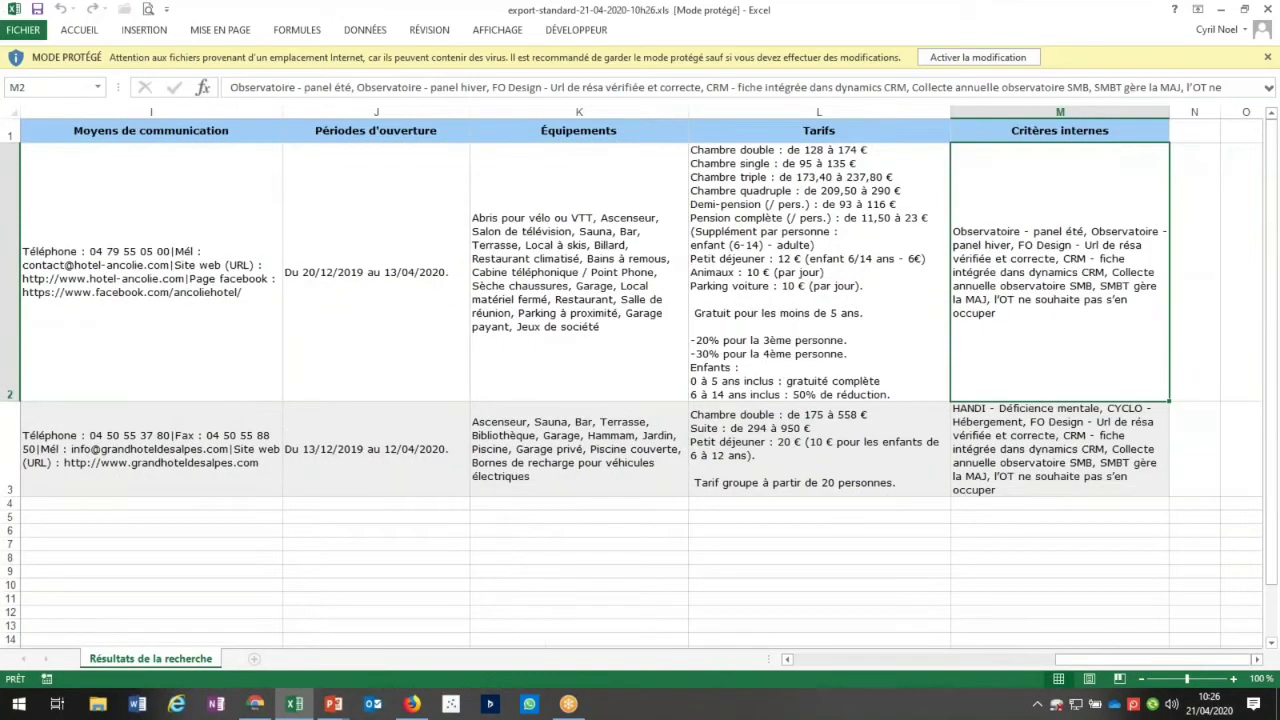
pyautogui.press('Left')
pyautogui.press('Left')
pyautogui.press('Left')
pyautogui.press('Left')
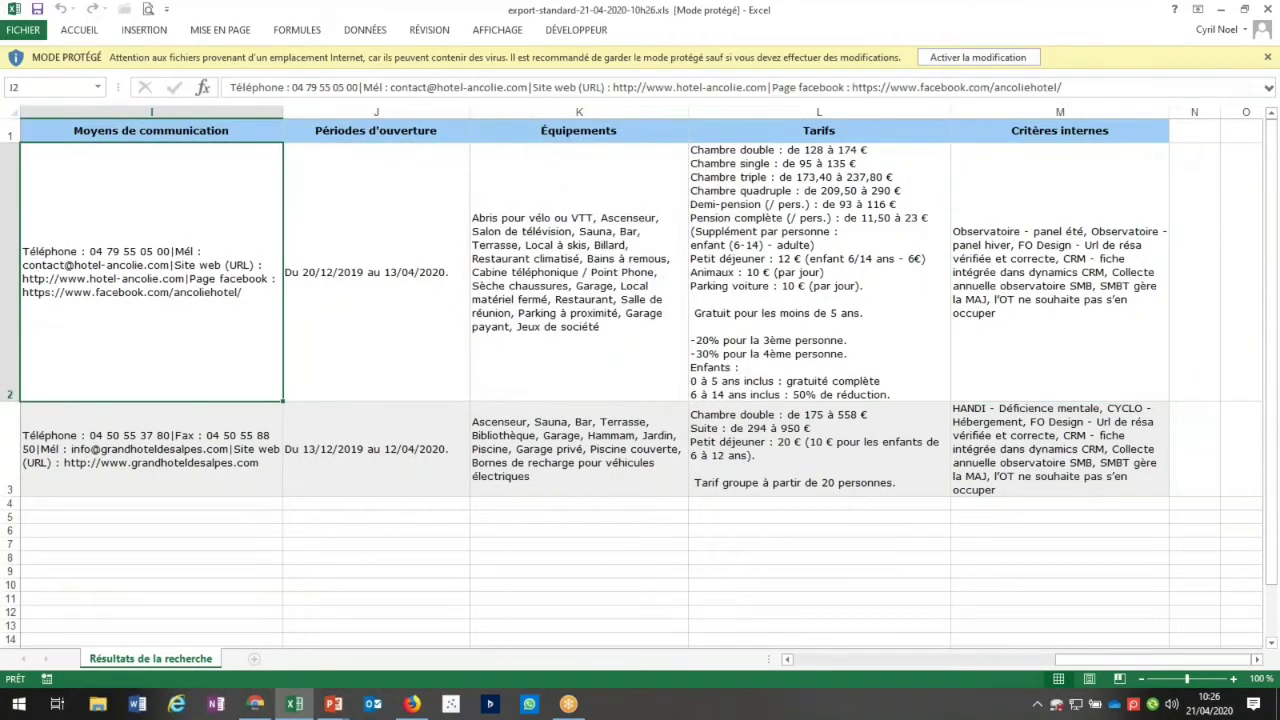
pyautogui.press('Left')
pyautogui.press('Left')
pyautogui.press('Left')
pyautogui.press('Left')
pyautogui.press('Left')
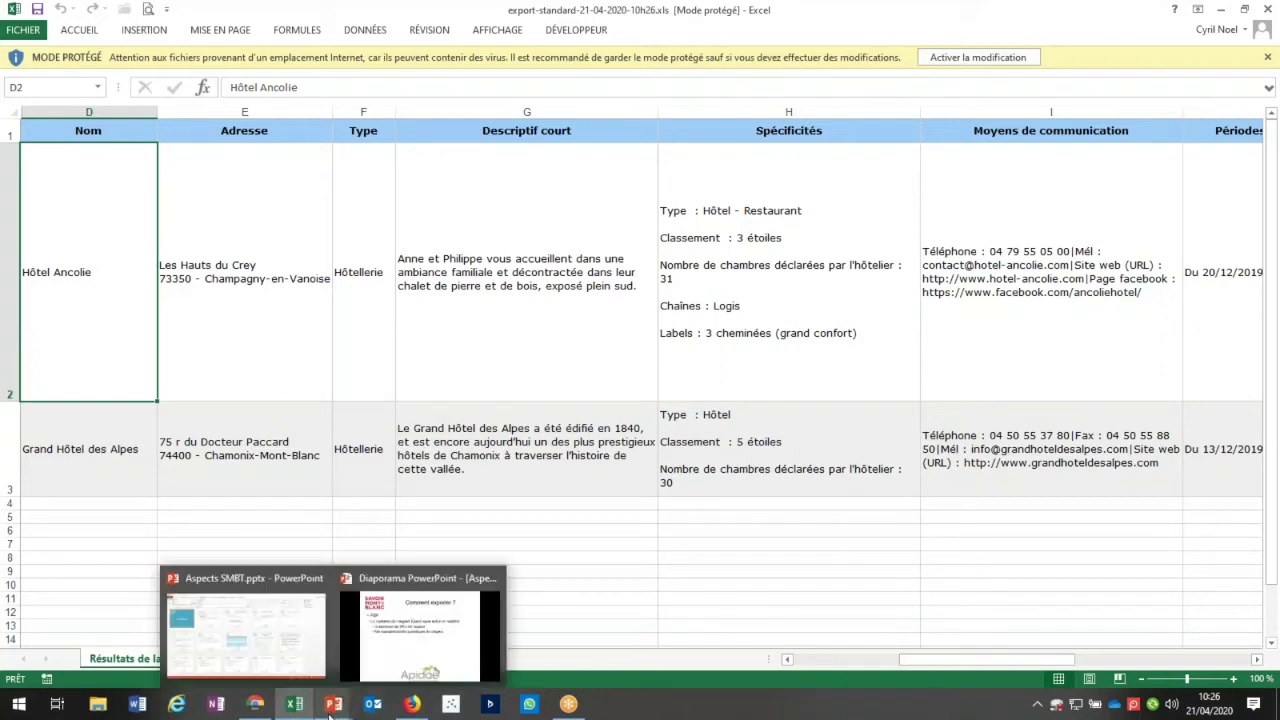
# Switch back to Apidae in the browser and review the export options for the Châtel results
pyautogui.click(256, 705)
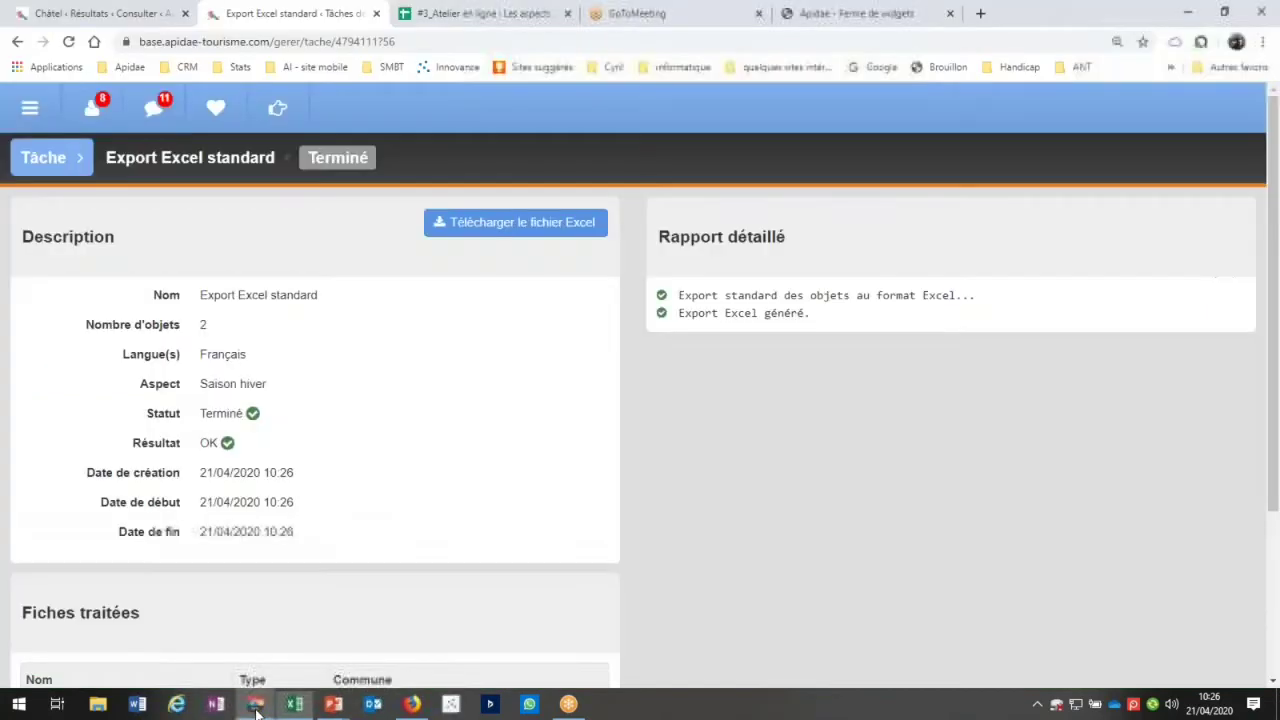
pyautogui.click(100, 13)
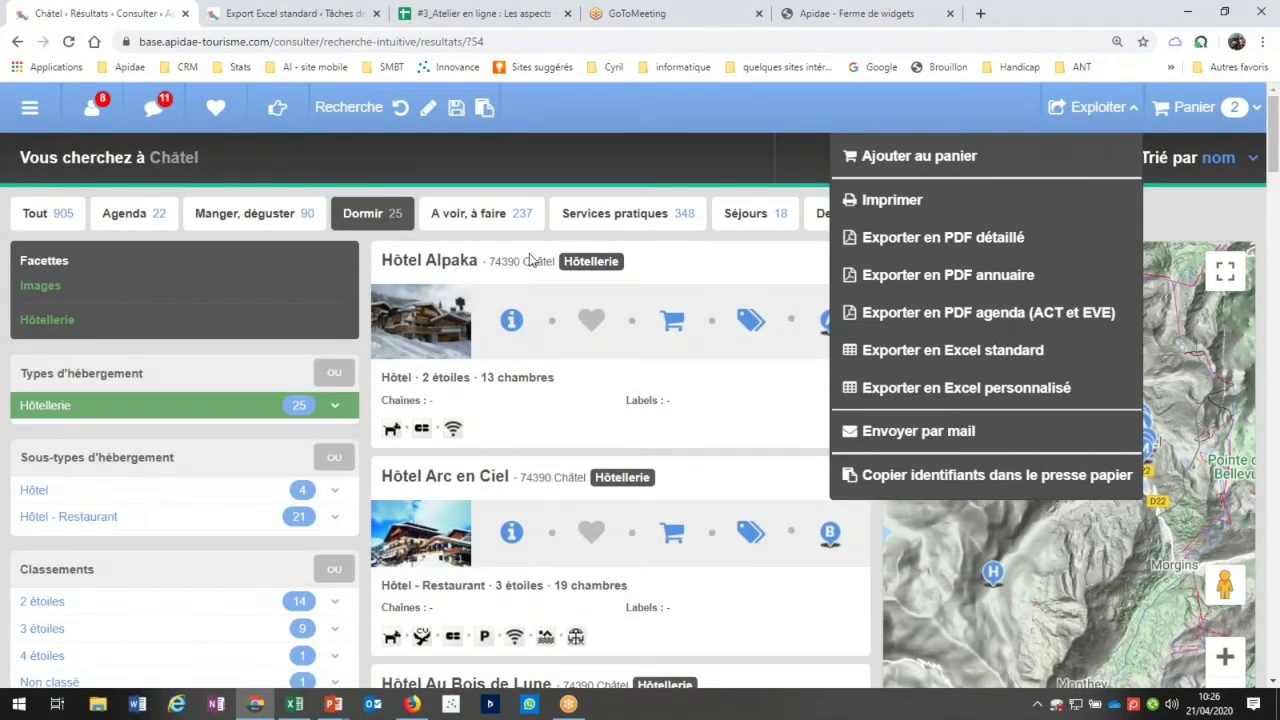
# Return to the advanced search results, open the custom Excel export for the two selected hotels, and set its aspect to Saison hiver
pyautogui.click(300, 14)
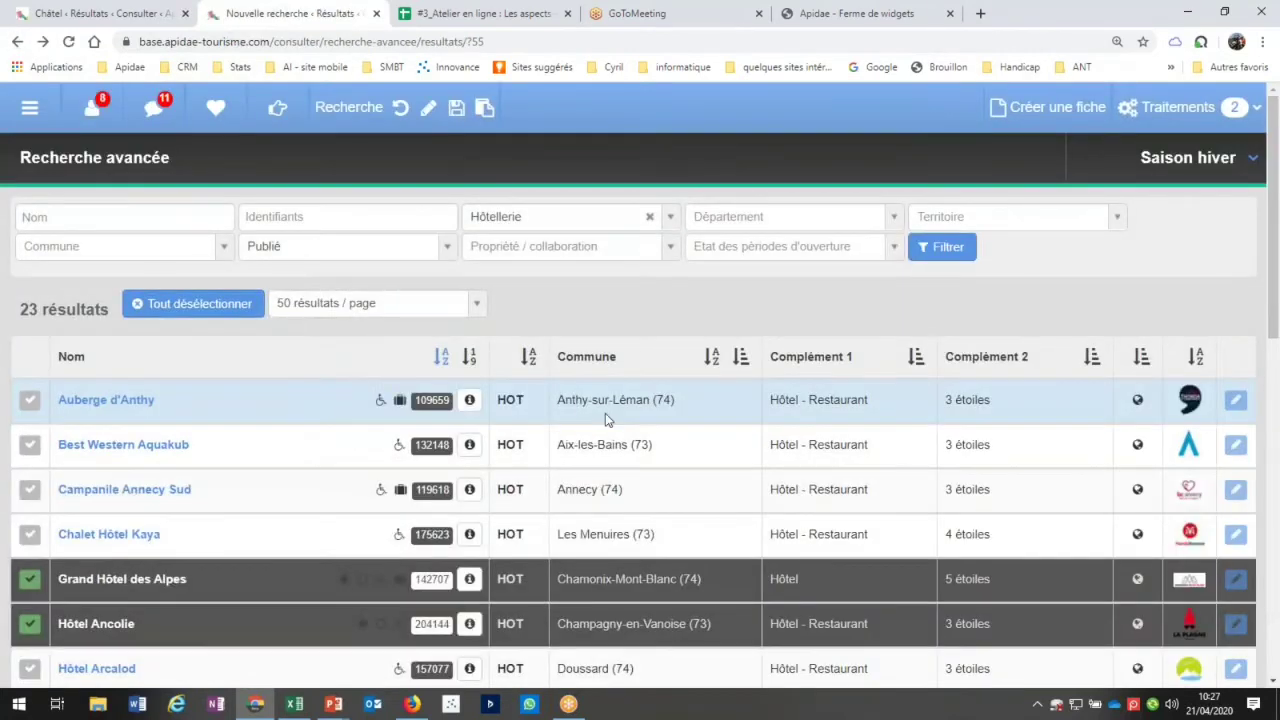
pyautogui.click(1178, 110)
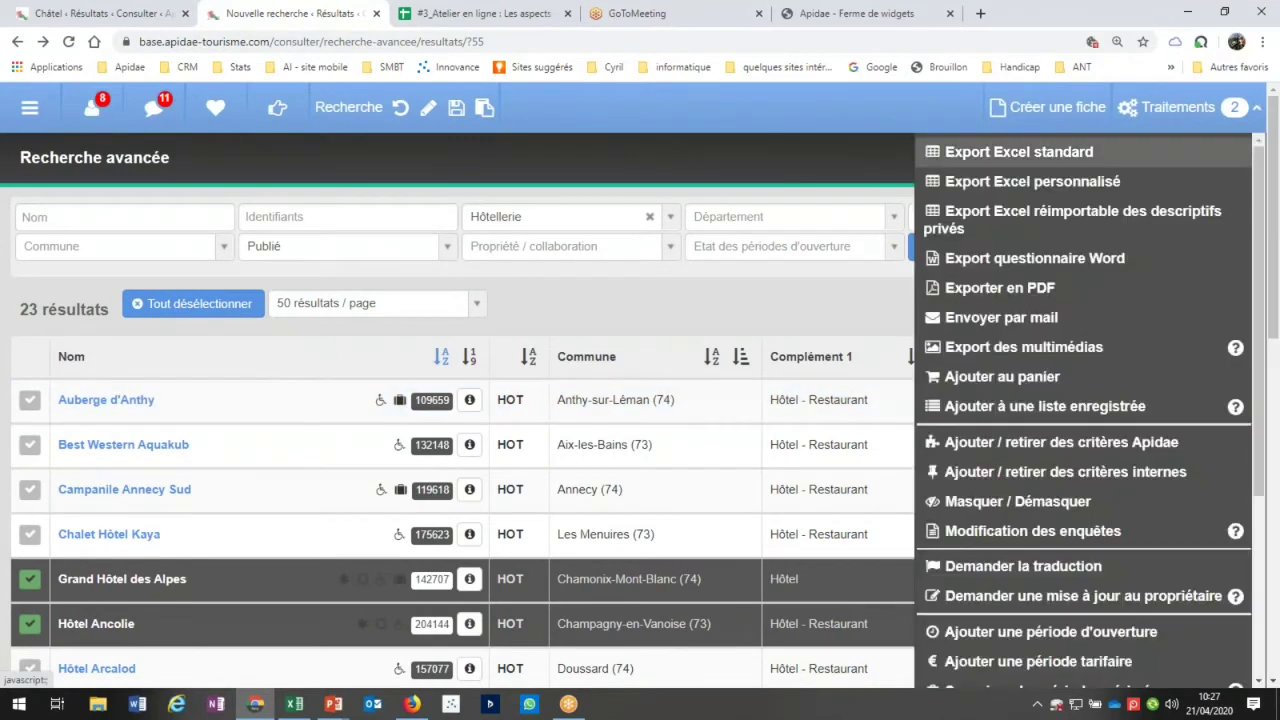
pyautogui.click(1068, 184)
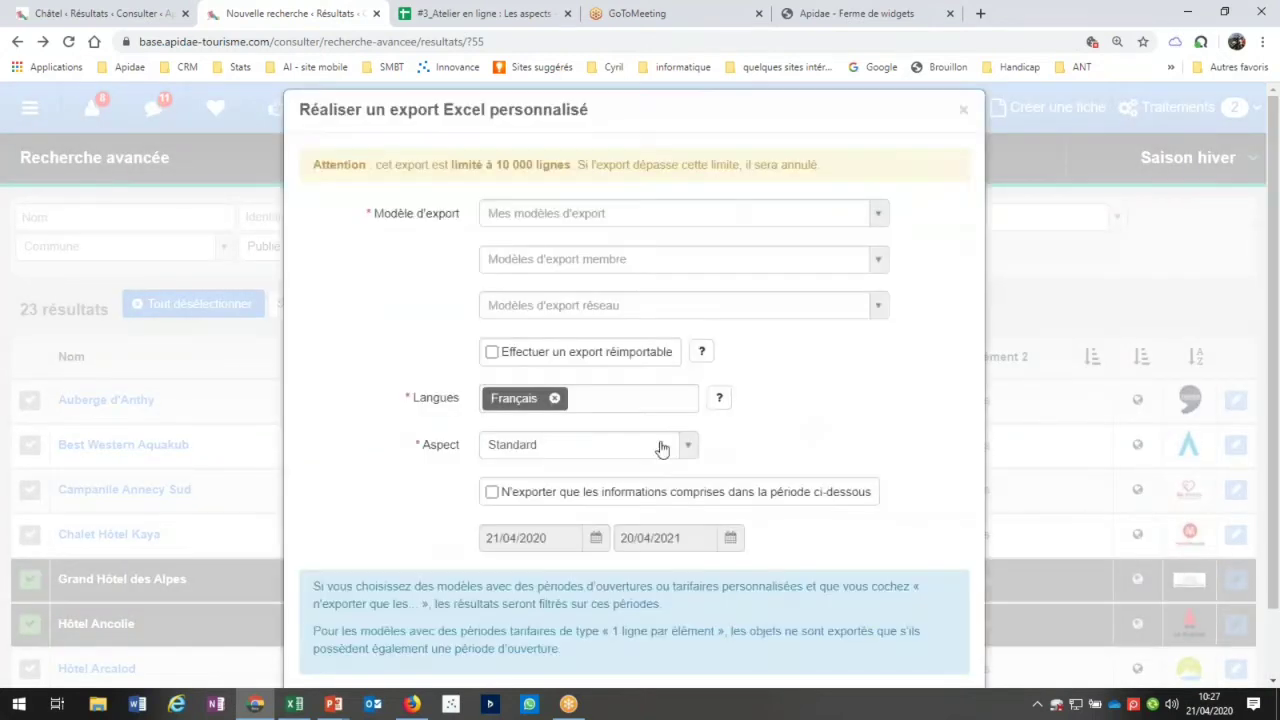
pyautogui.click(642, 450)
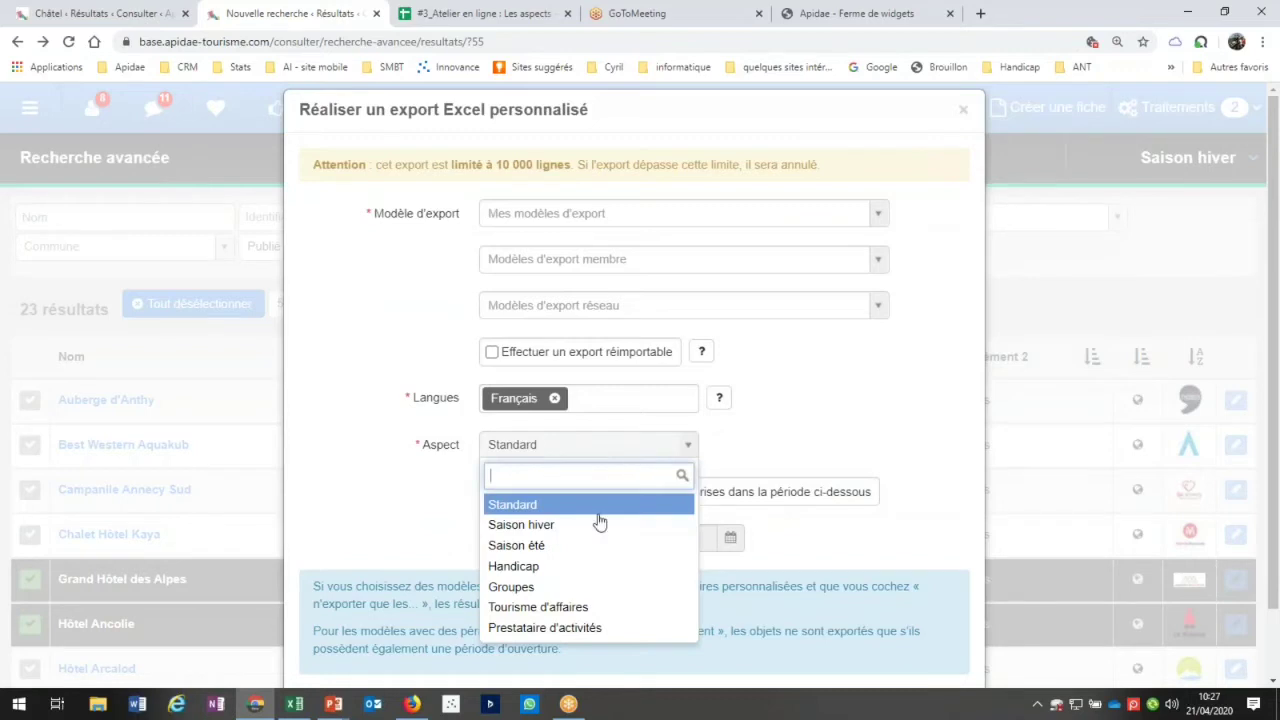
pyautogui.click(560, 526)
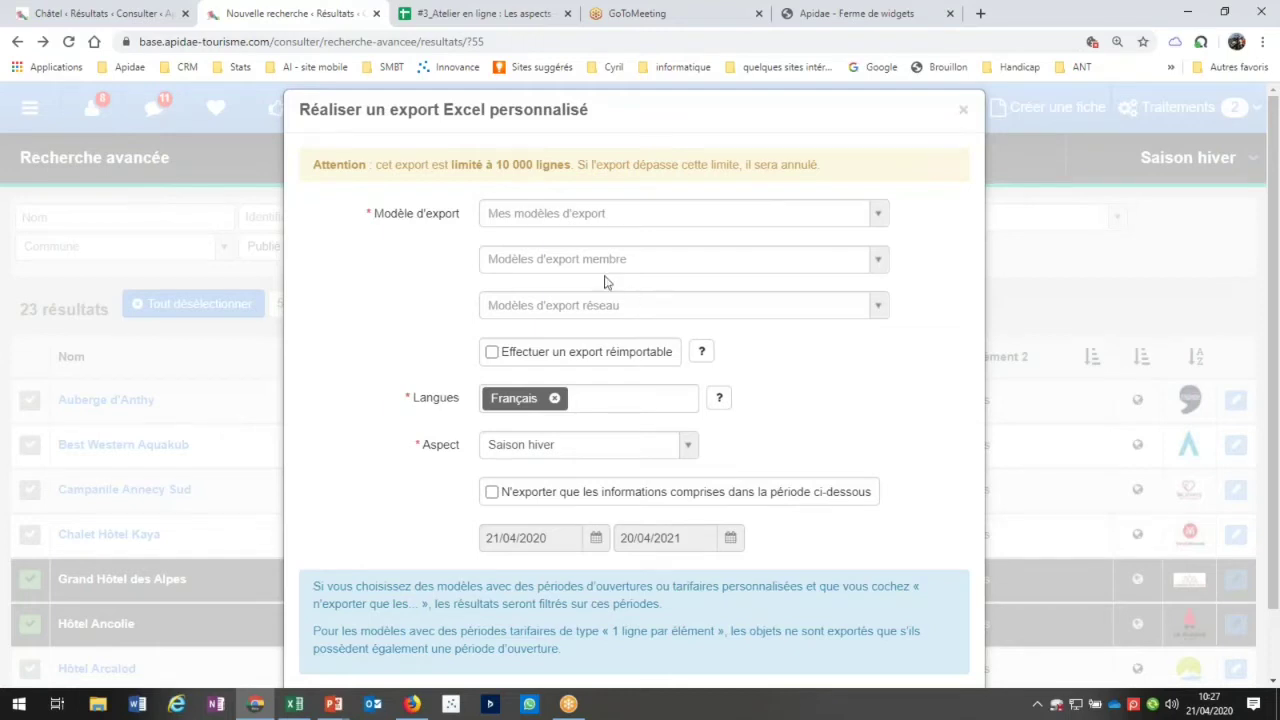
# Choose the network export template "0 - Hôtellerie" and launch the custom Excel export
pyautogui.click(651, 305)
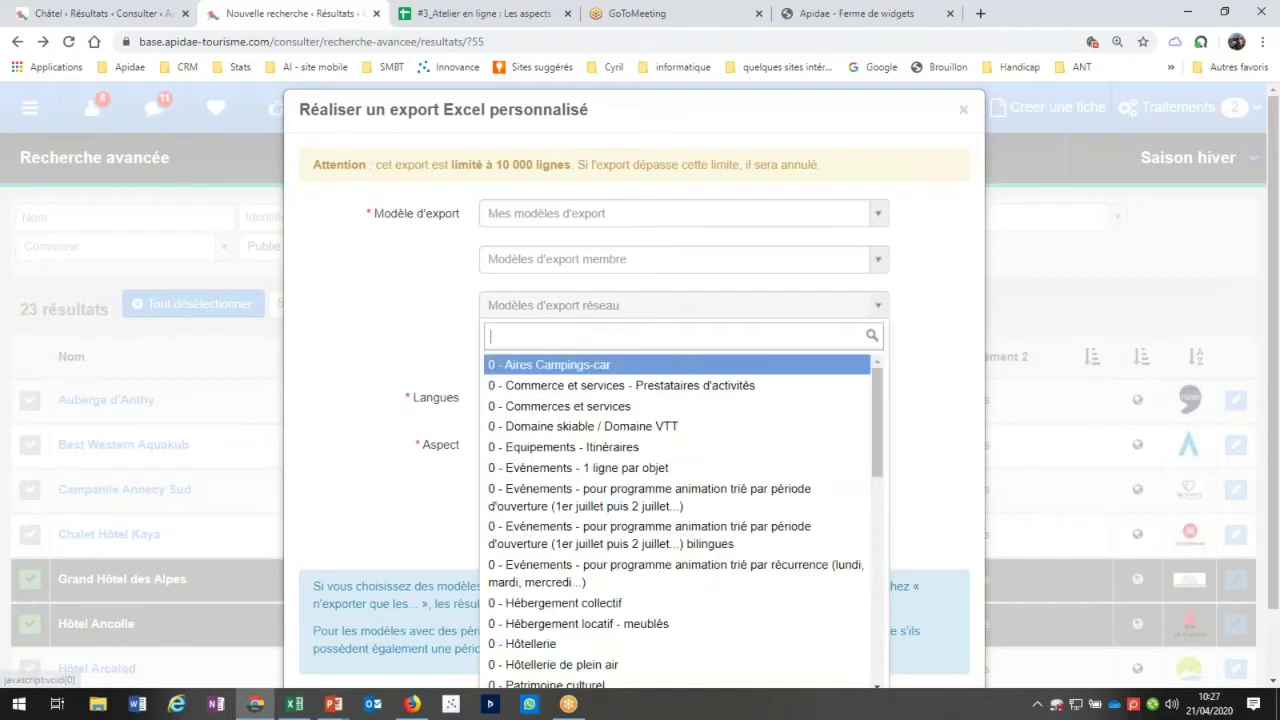
pyautogui.click(556, 644)
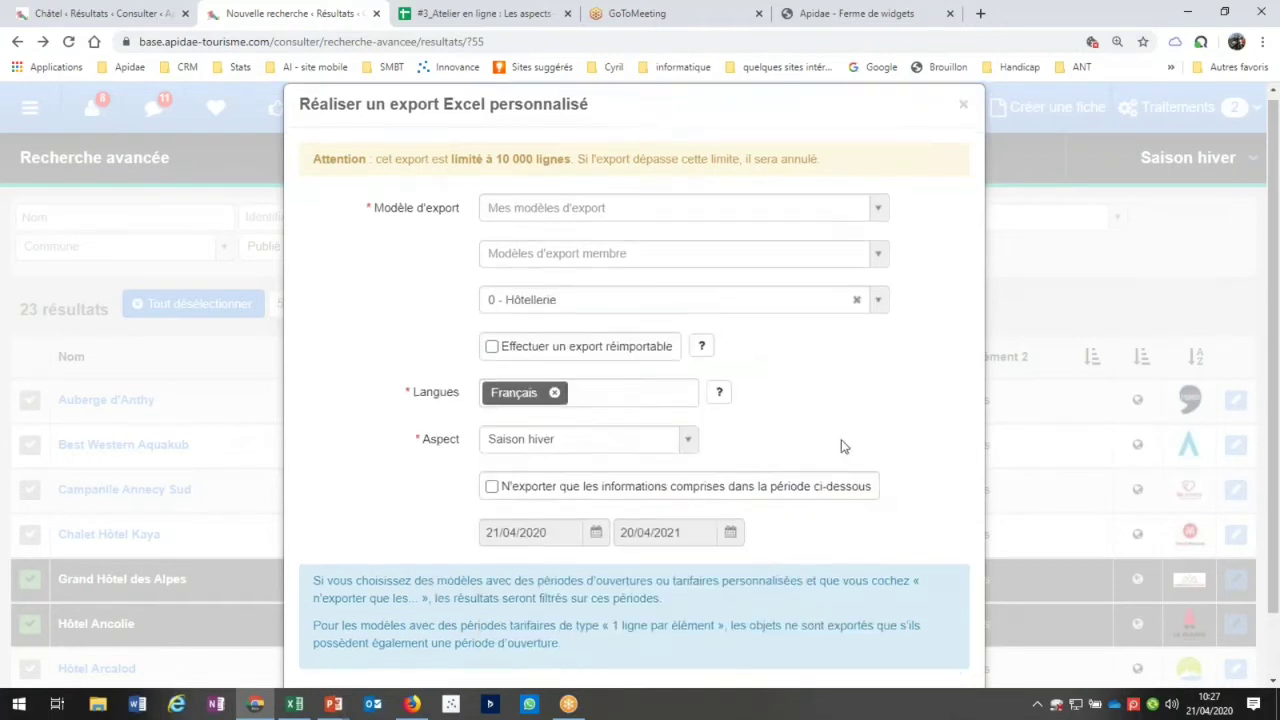
pyautogui.scroll(-2, 843, 443)
pyautogui.click(915, 657)
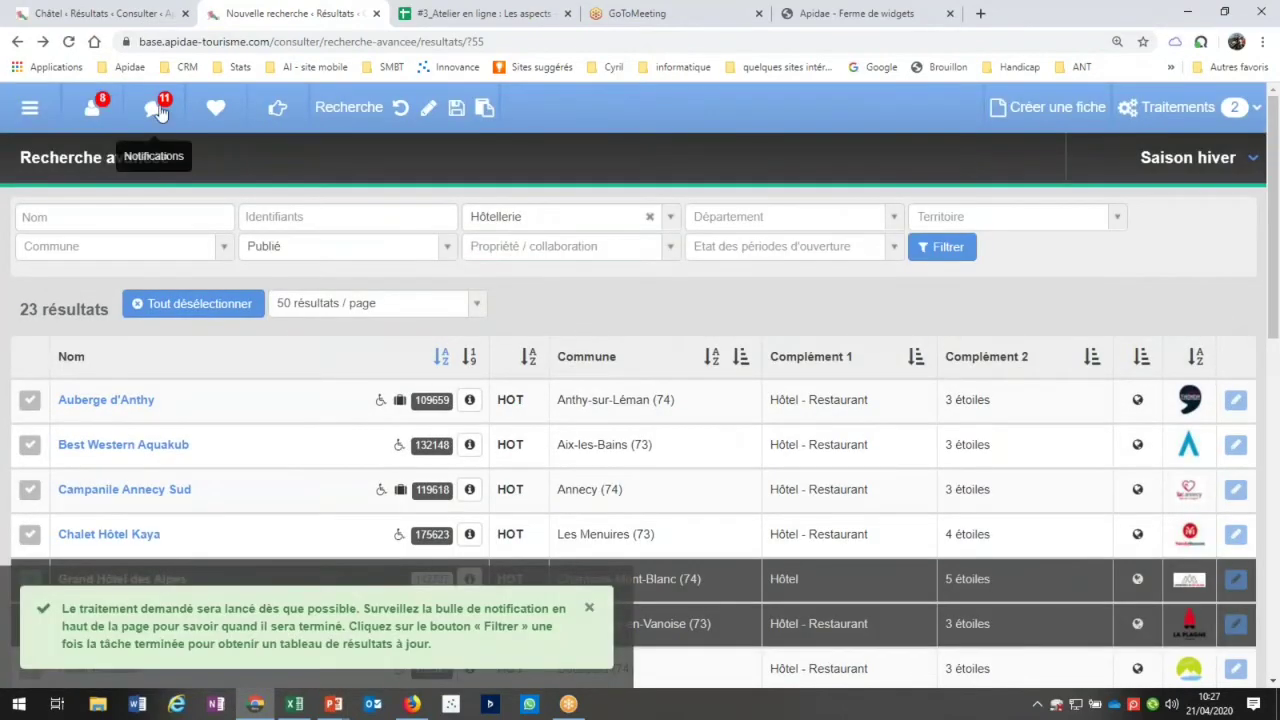
# Open the latest completed custom export task from the notifications, download its Excel file and open it in Excel
pyautogui.click(157, 110)
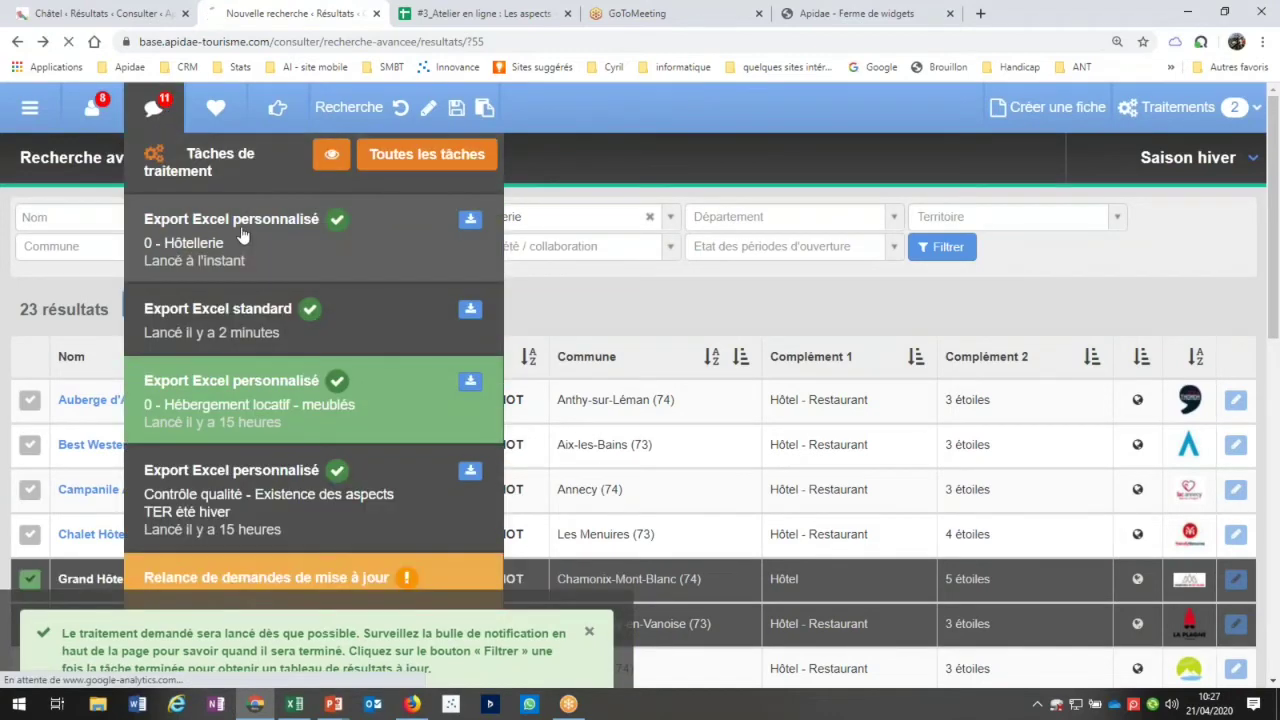
pyautogui.click(243, 238)
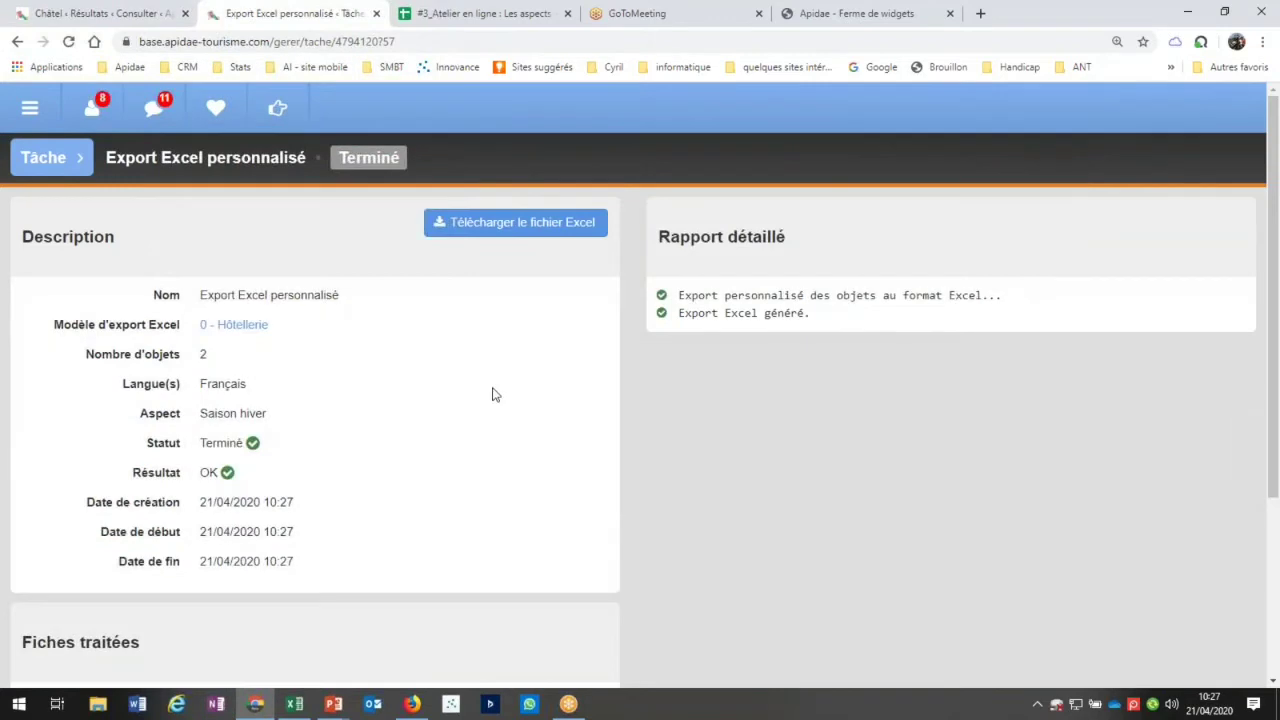
pyautogui.scroll(-1, 491, 395)
pyautogui.scroll(-2, 491, 395)
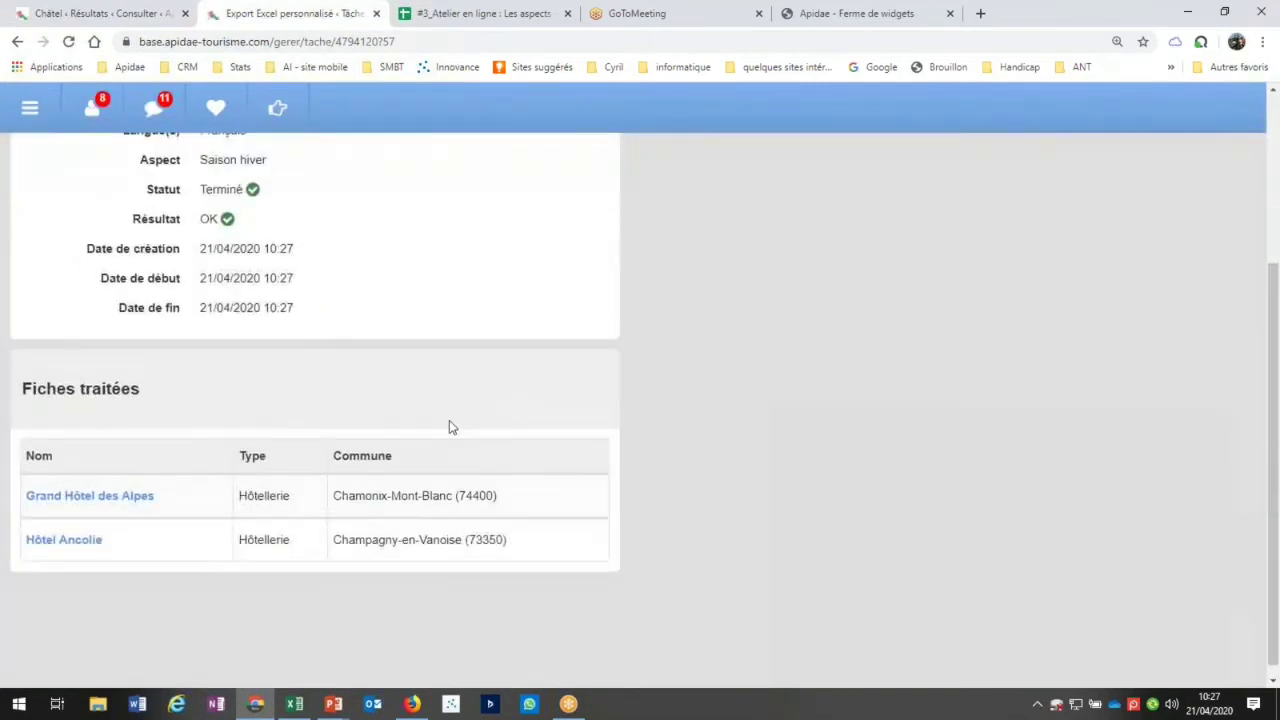
pyautogui.scroll(3, 449, 420)
pyautogui.click(527, 235)
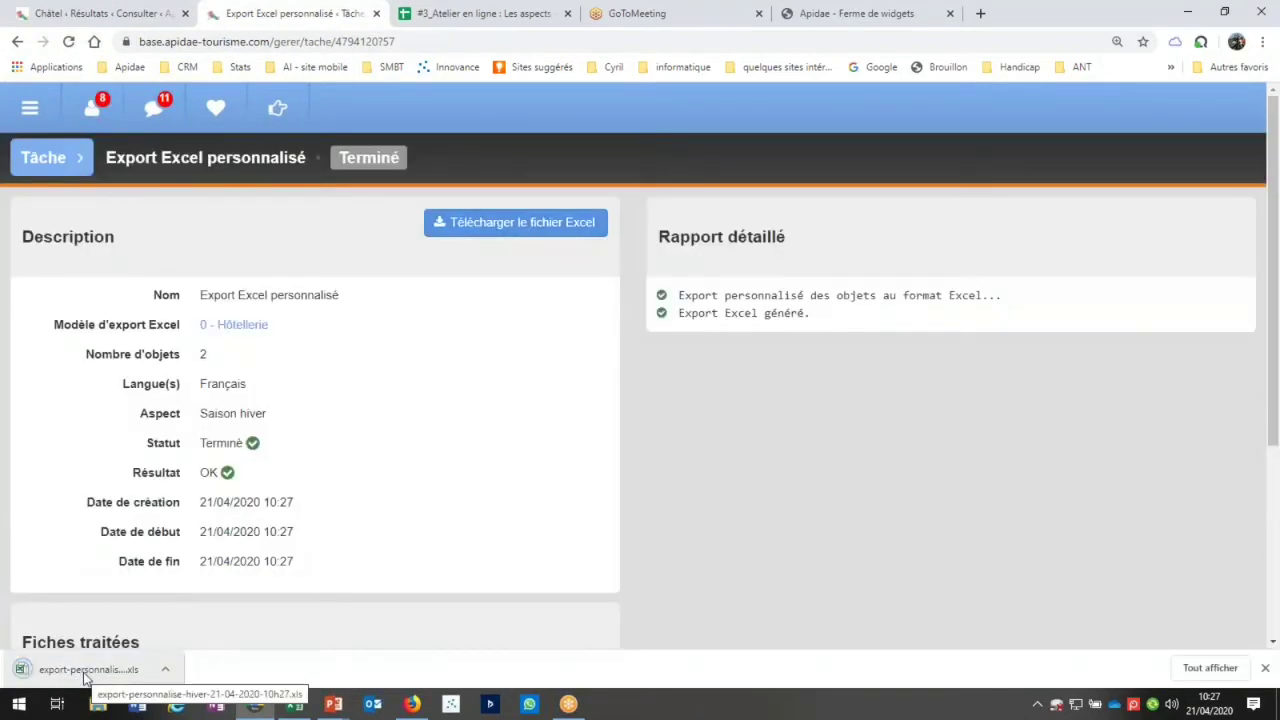
pyautogui.click(86, 670)
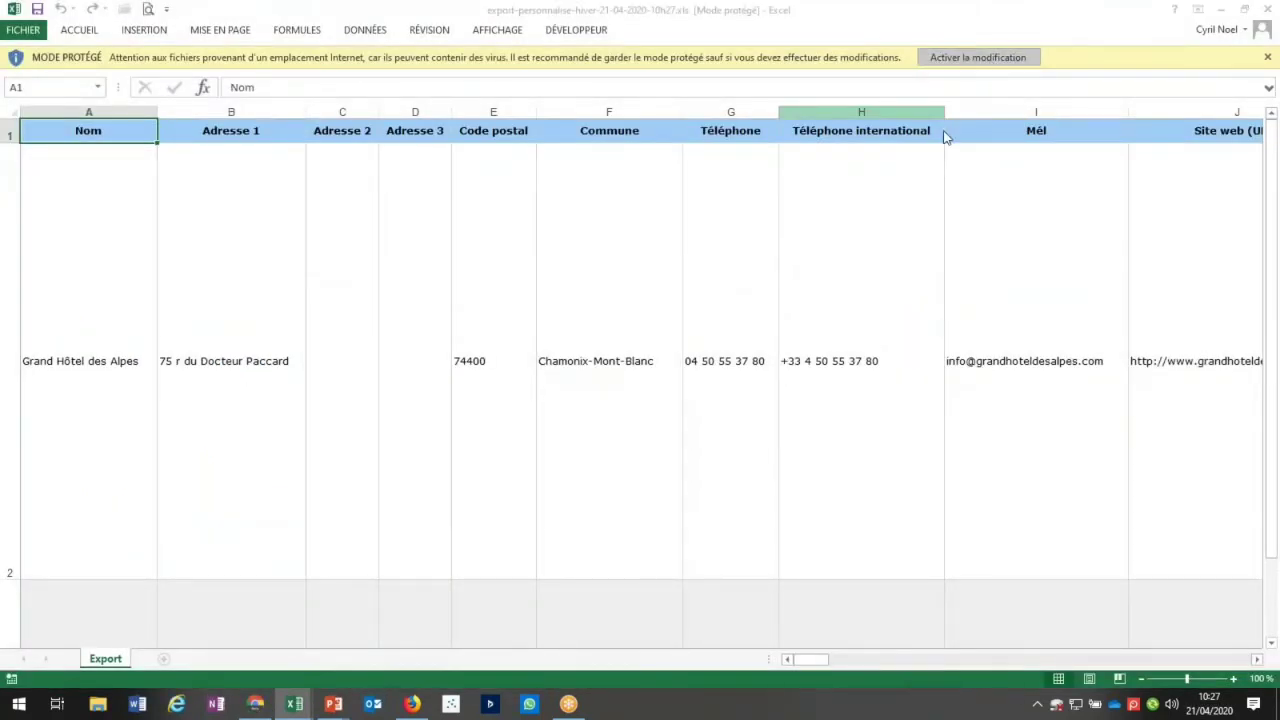
# Enable editing of the exported workbook and turn off text wrapping for all its cells
pyautogui.hotkey('ctrl', 'shift', 'End')
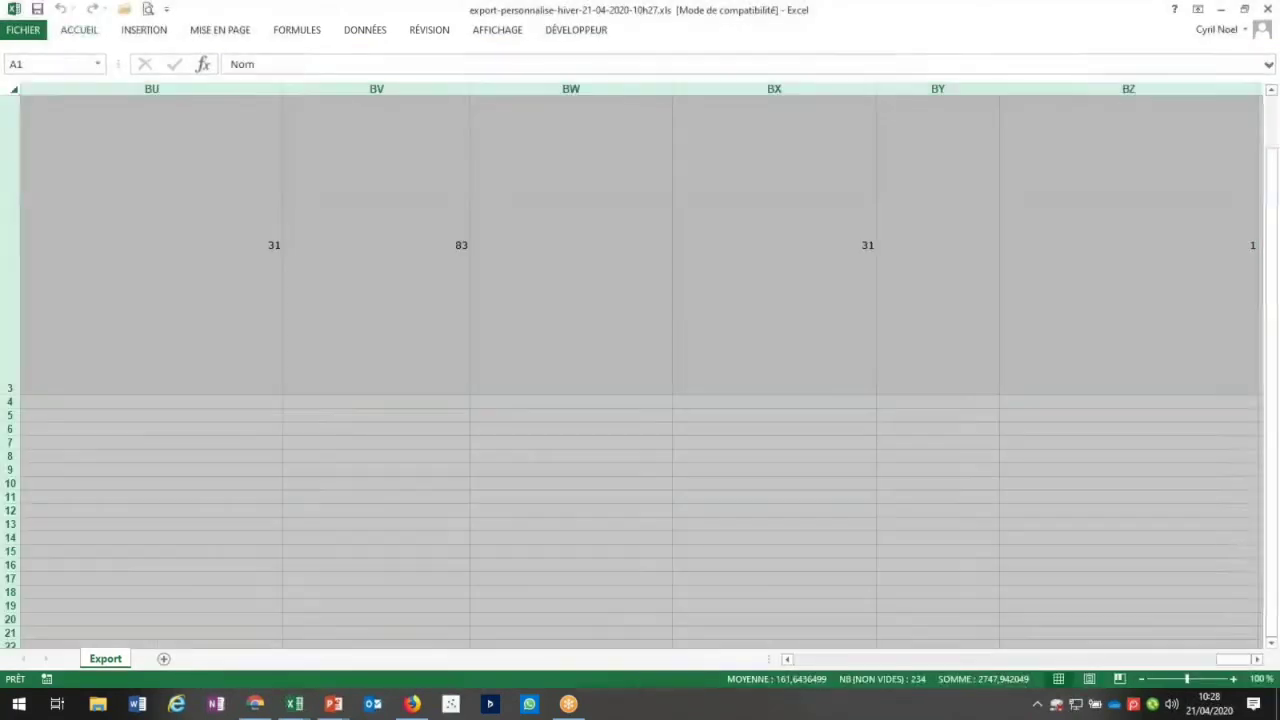
pyautogui.click(86, 30)
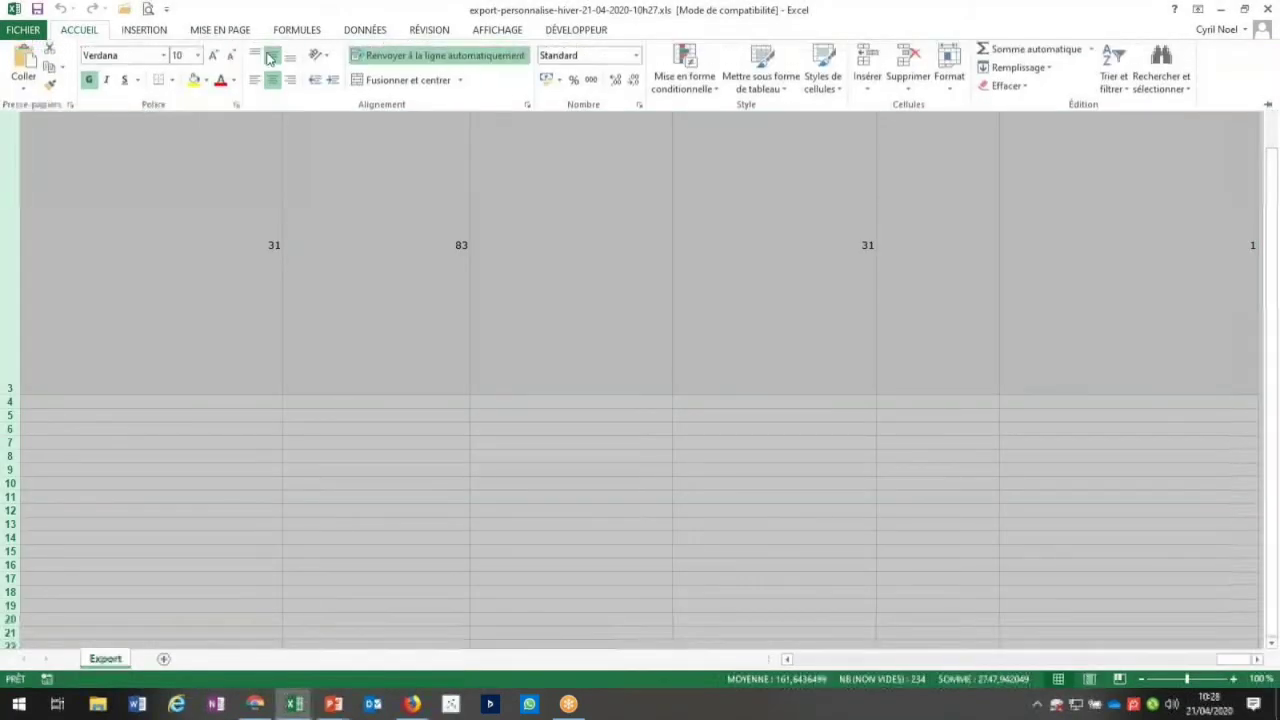
pyautogui.click(390, 56)
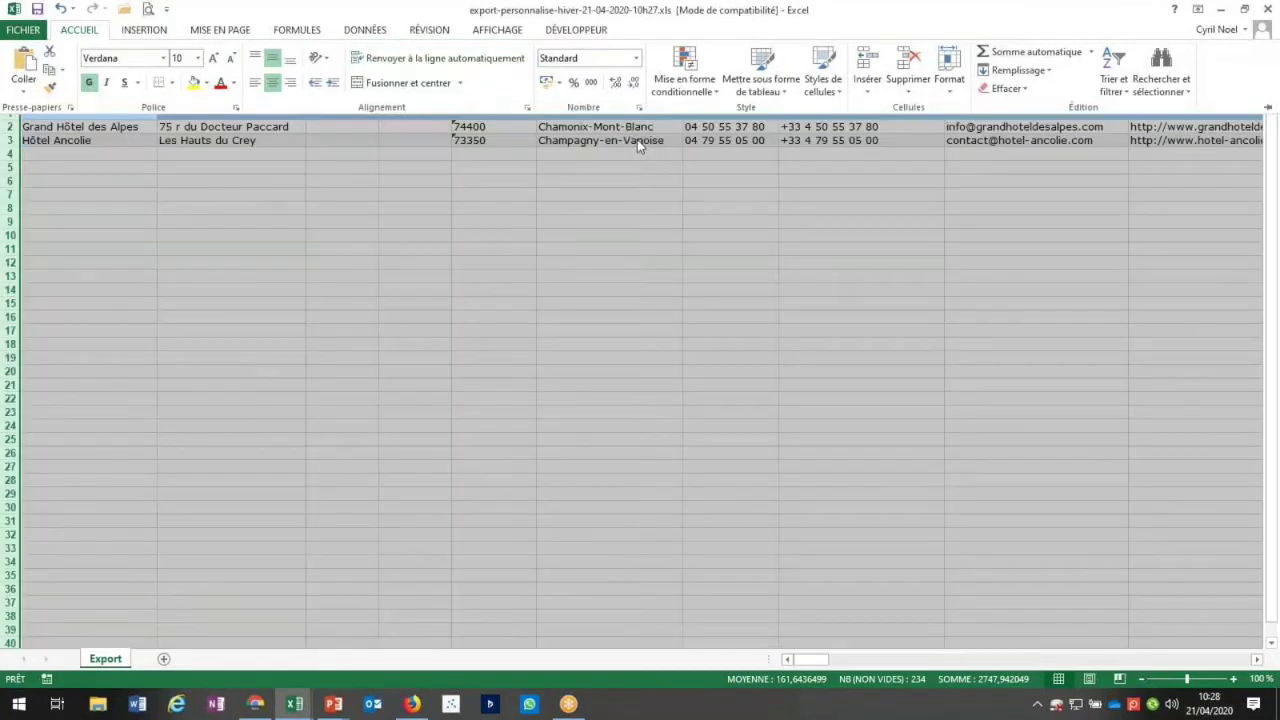
pyautogui.click(642, 129)
pyautogui.click(642, 129)
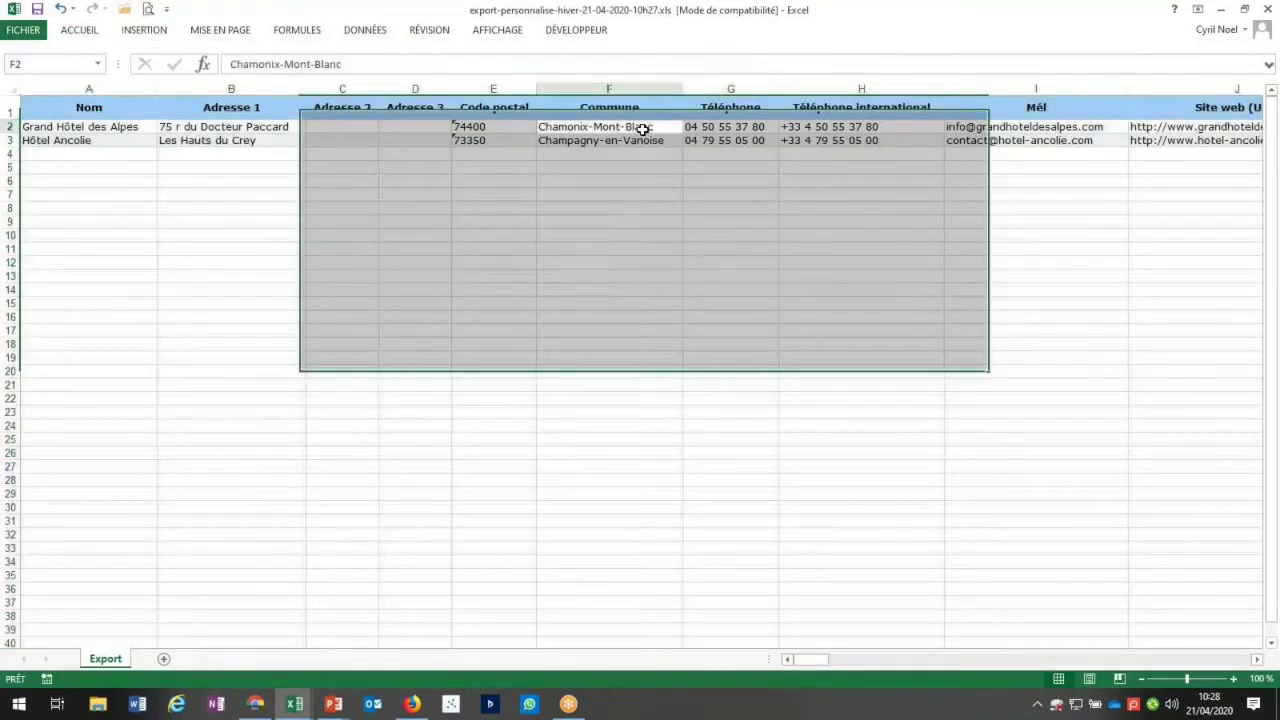
# Examine the exported columns for both hotels, from Commune through the short and detailed descriptions to Altitude
pyautogui.press('Right')
pyautogui.press('Right')
pyautogui.press('Right')
pyautogui.press('Right')
pyautogui.press('Right')
pyautogui.press('Right')
pyautogui.press('Right')
pyautogui.press('Right')
pyautogui.press('Right')
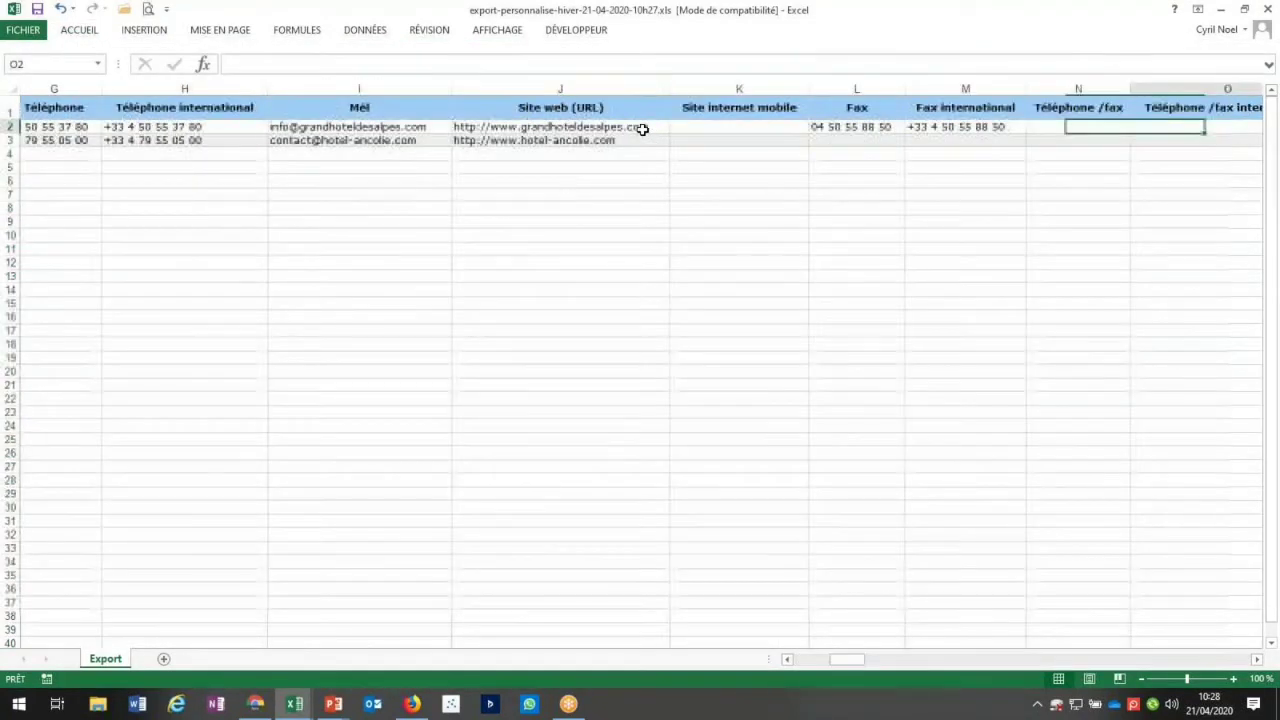
pyautogui.press('Right')
pyautogui.press('Right')
pyautogui.press('Right')
pyautogui.press('Right')
pyautogui.press('Right')
pyautogui.press('Right')
pyautogui.press('Right')
pyautogui.press('Right')
pyautogui.press('Left')
pyautogui.press('Left')
pyautogui.press('Left')
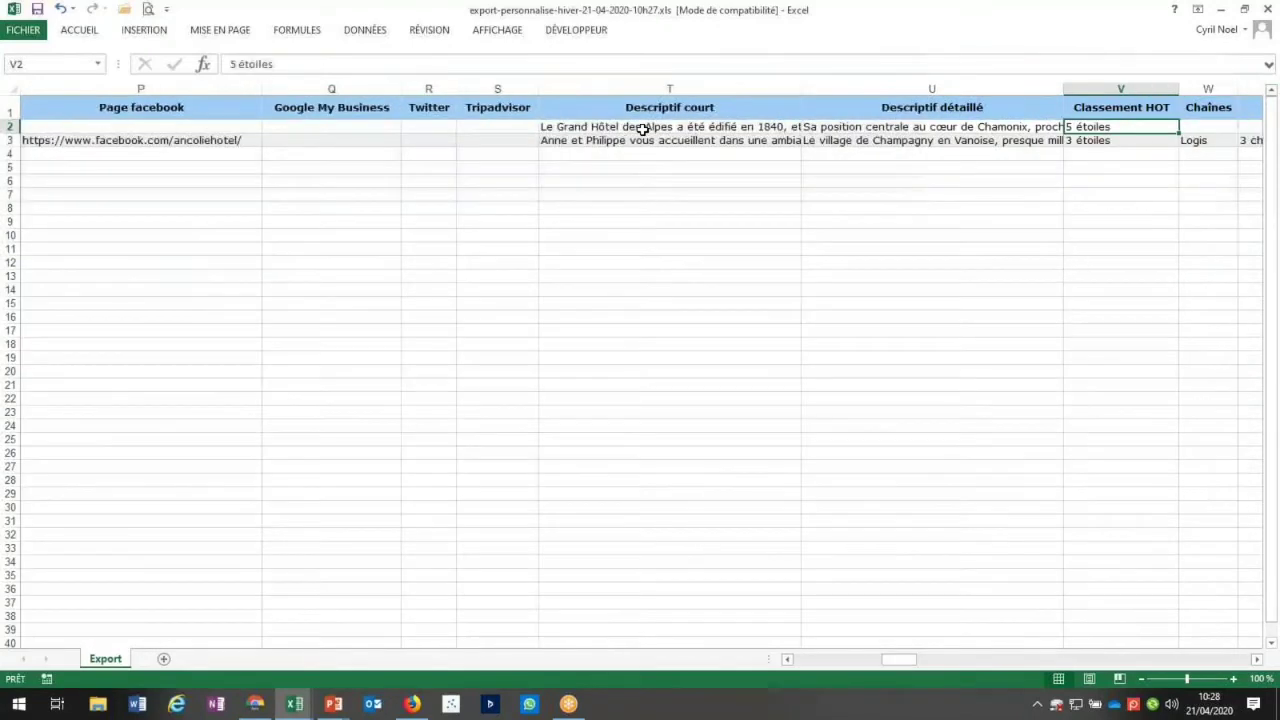
pyautogui.press('Right')
pyautogui.press('Down')
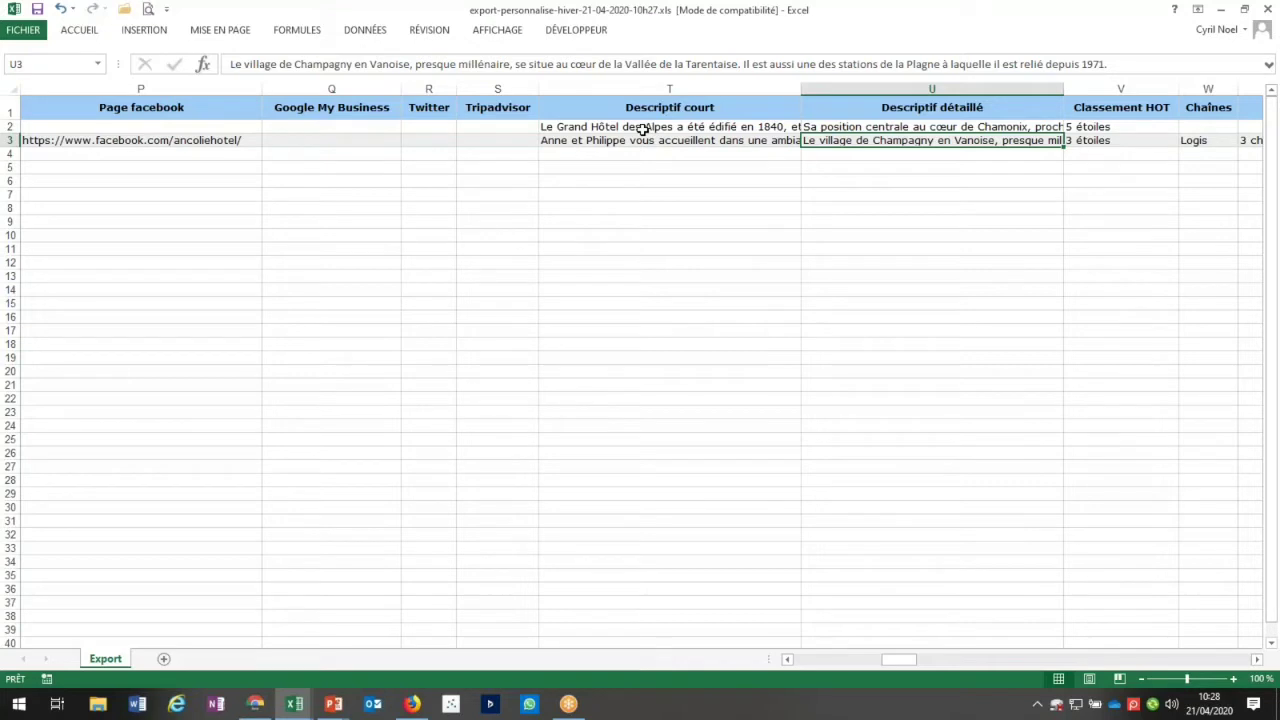
pyautogui.press('Right')
pyautogui.press('Right')
pyautogui.press('Right')
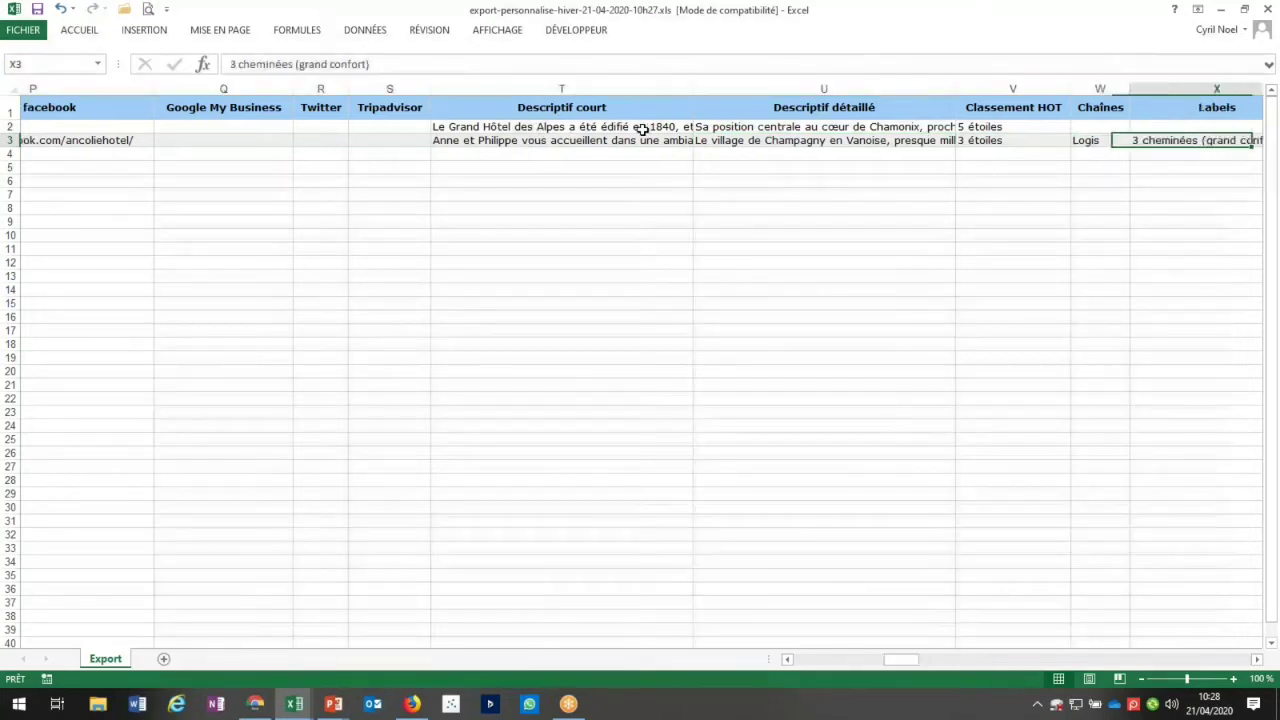
pyautogui.press('Right')
pyautogui.press('Right')
pyautogui.press('Right')
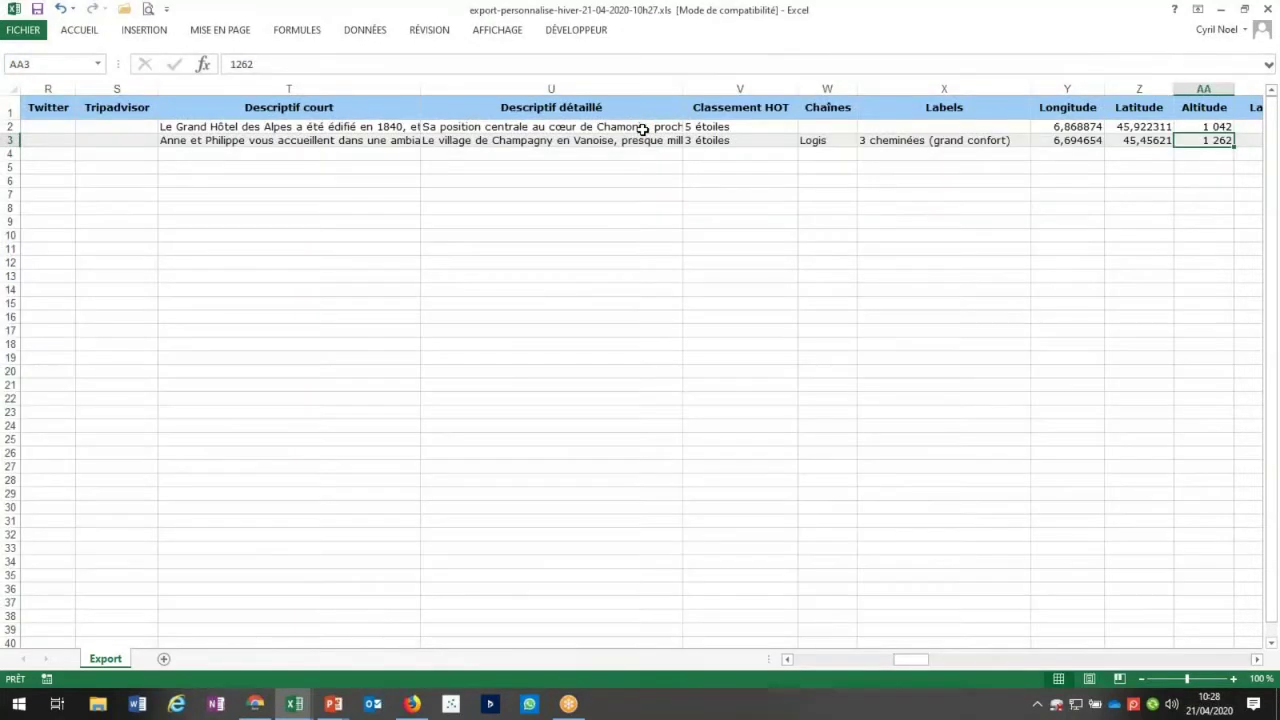
# Switch back to Apidae in the browser, return to the advanced search results and duplicate their browser tab
pyautogui.moveTo(263, 707)
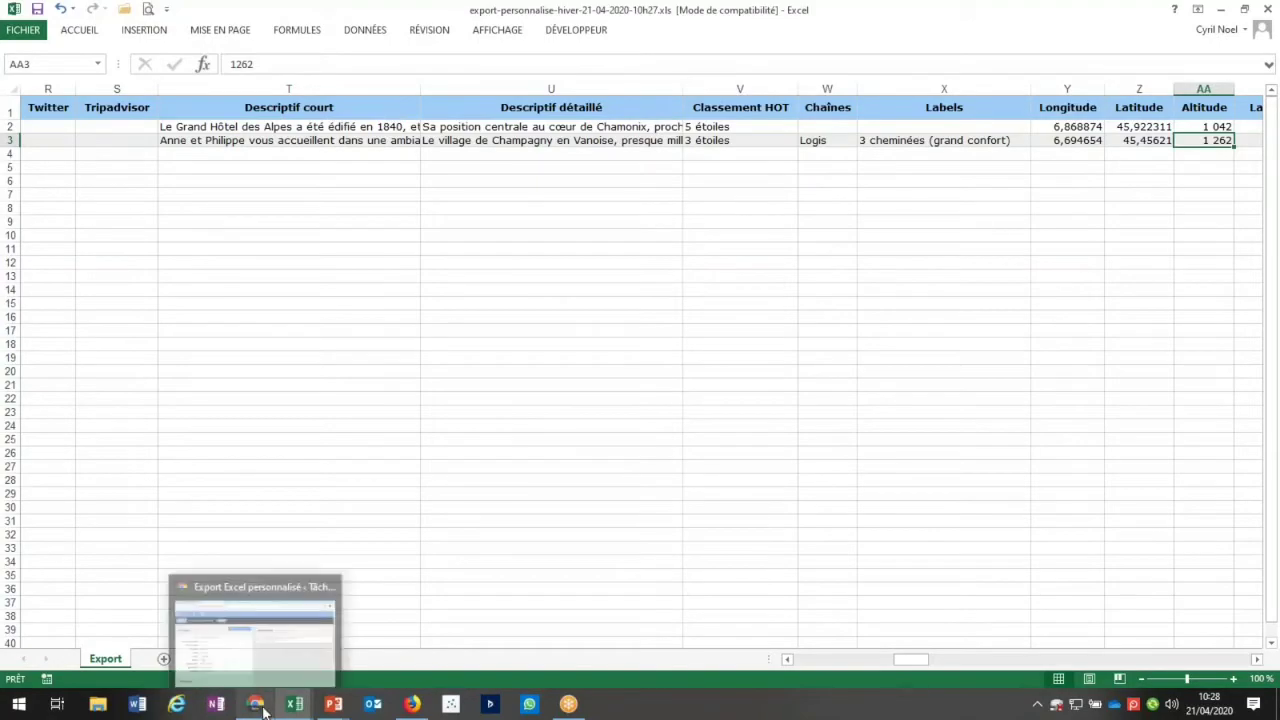
pyautogui.click(263, 706)
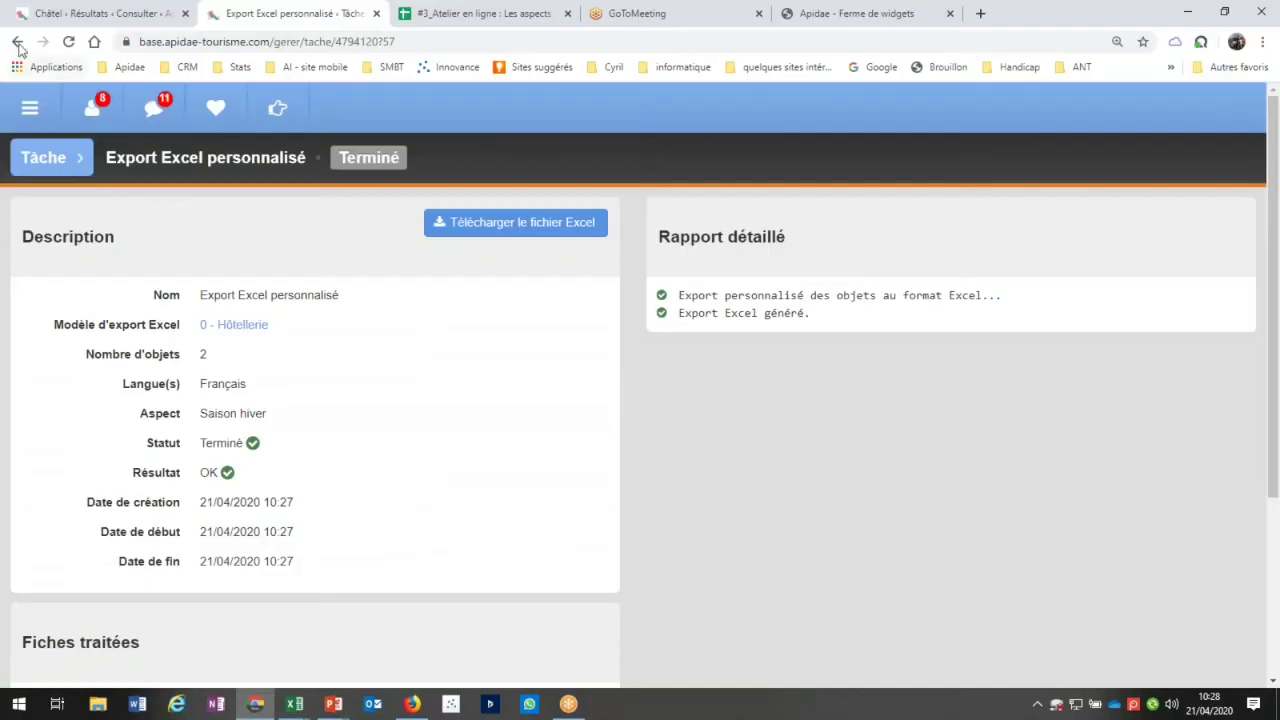
pyautogui.click(18, 46)
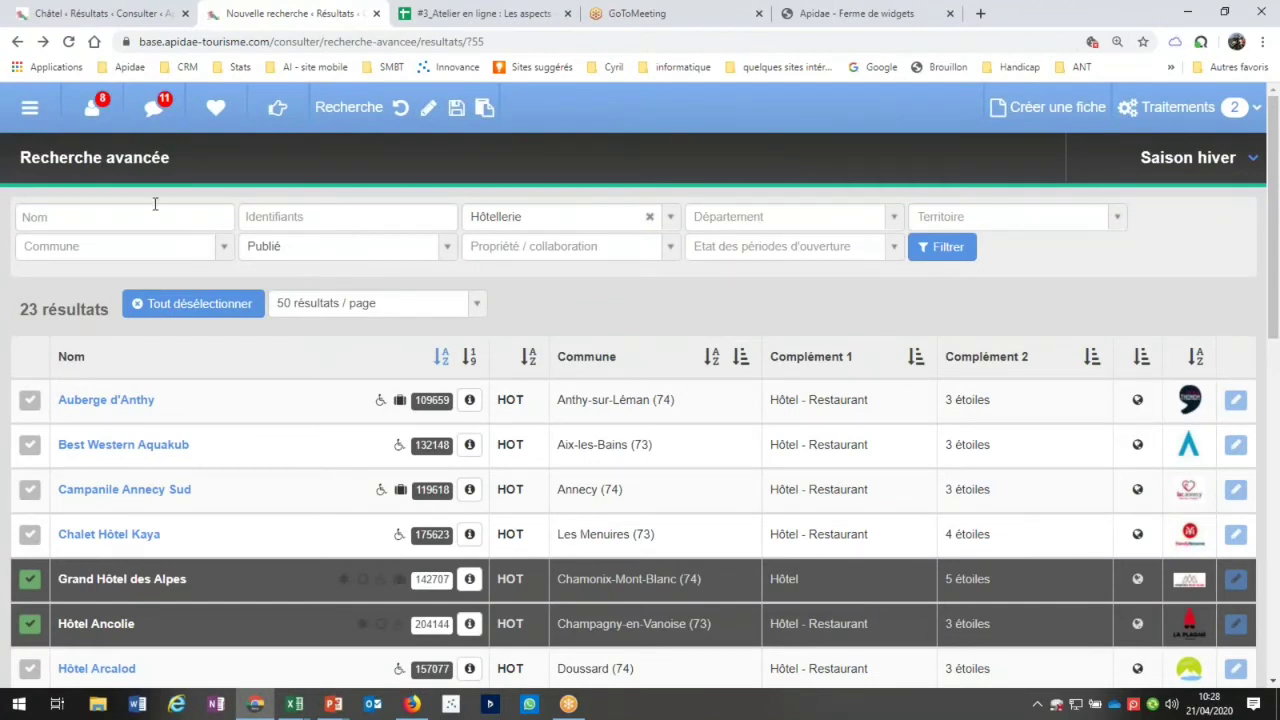
pyautogui.rightClick(288, 20)
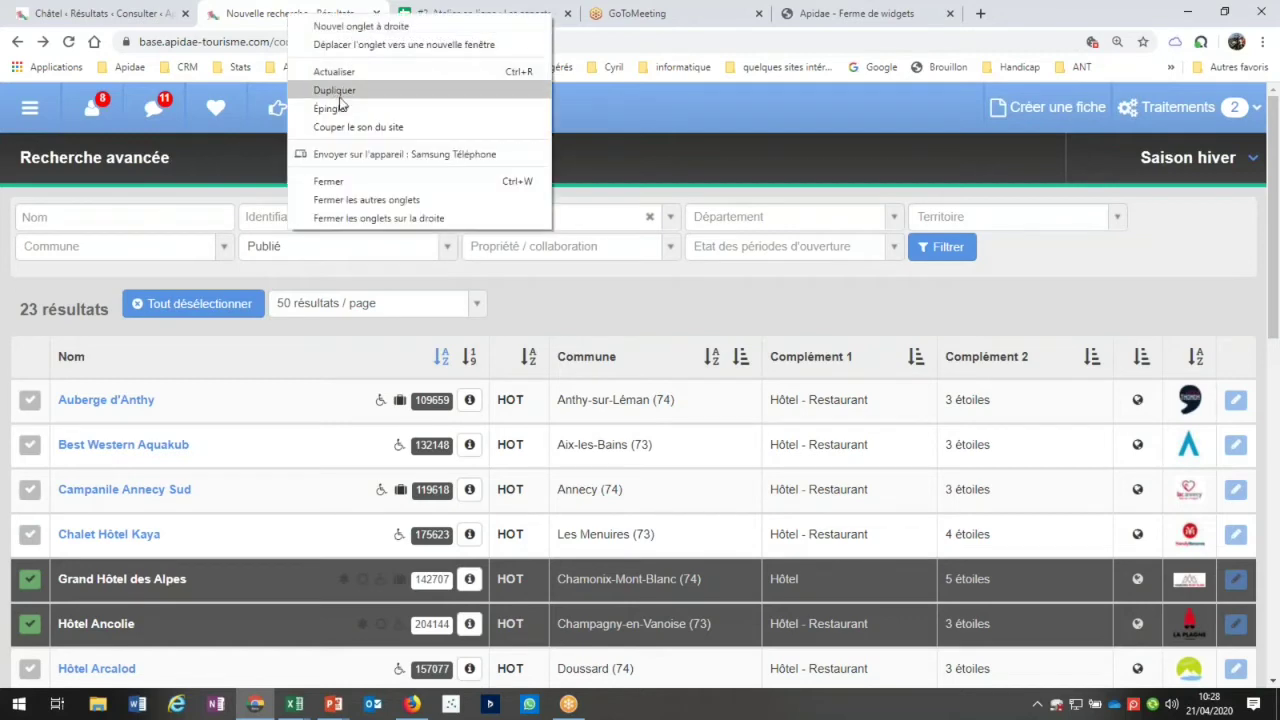
pyautogui.click(342, 91)
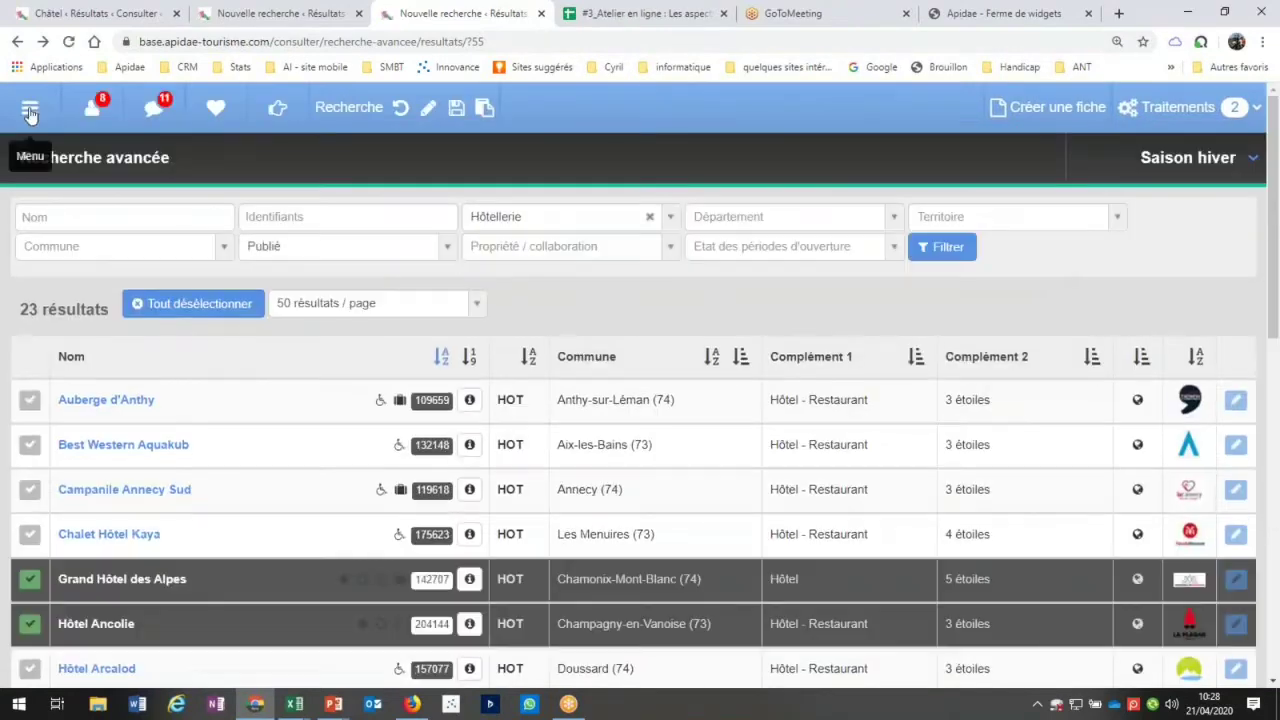
# Open the member export templates from the administration section and start creating a new Excel export template
pyautogui.click(30, 107)
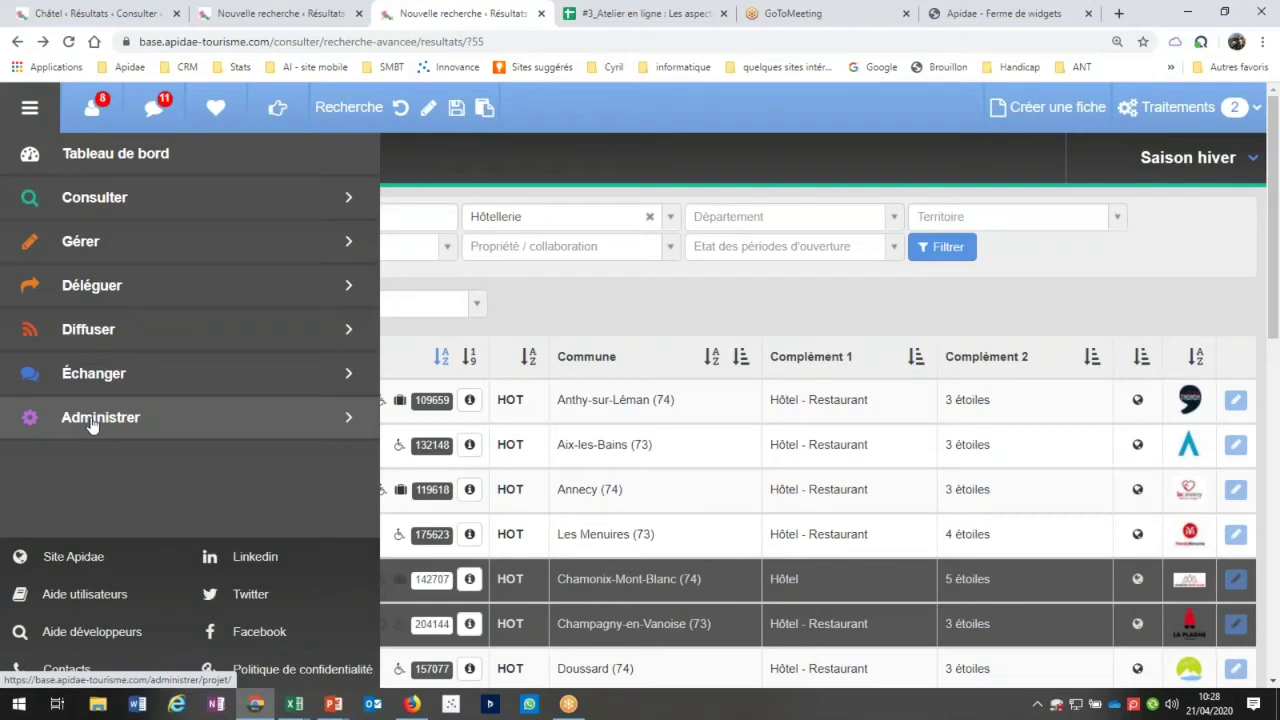
pyautogui.click(91, 420)
pyautogui.click(110, 334)
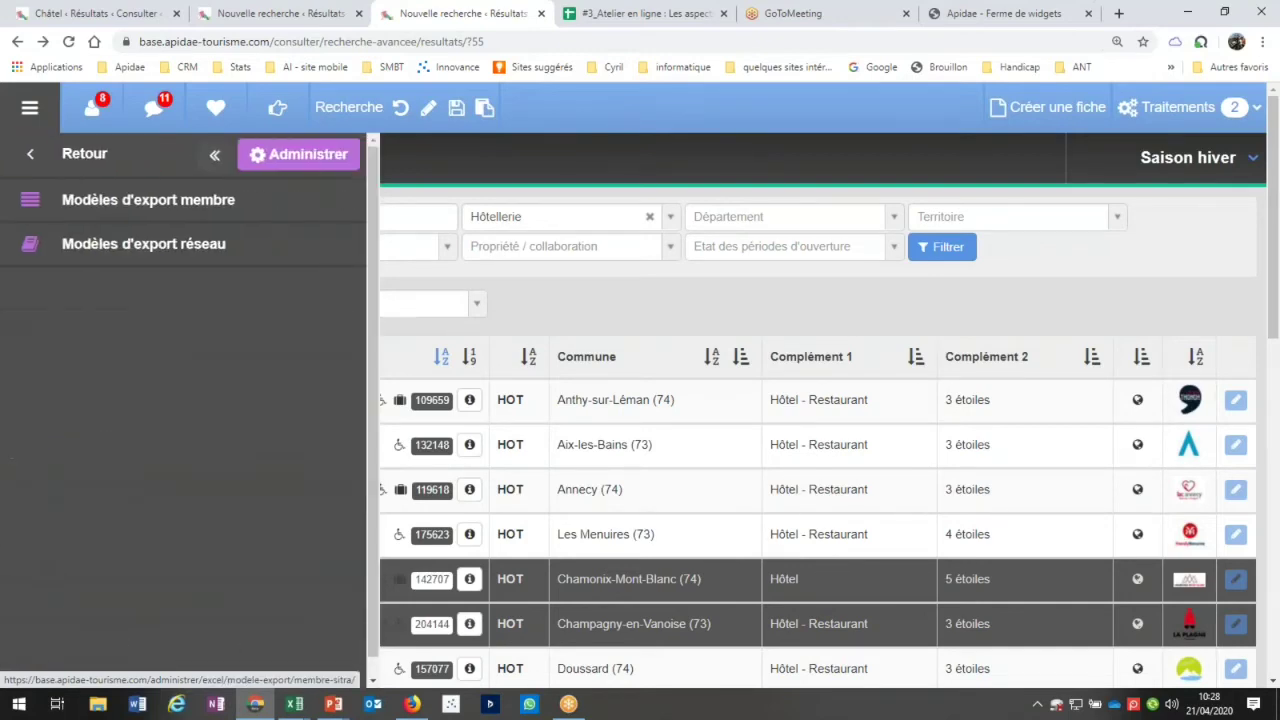
pyautogui.click(200, 206)
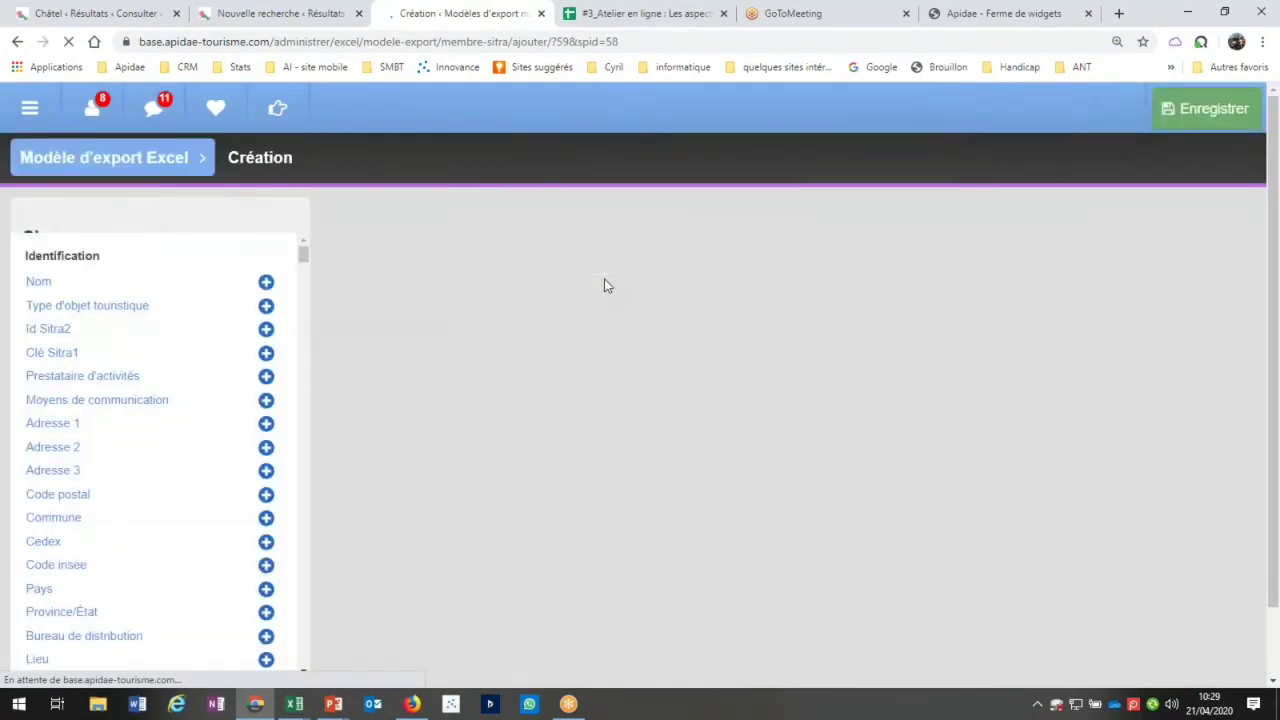
# Name the export template "apidaechezvous test aspect" and show the available fields for Hôtellerie
pyautogui.click(383, 245)
pyautogui.write('api')
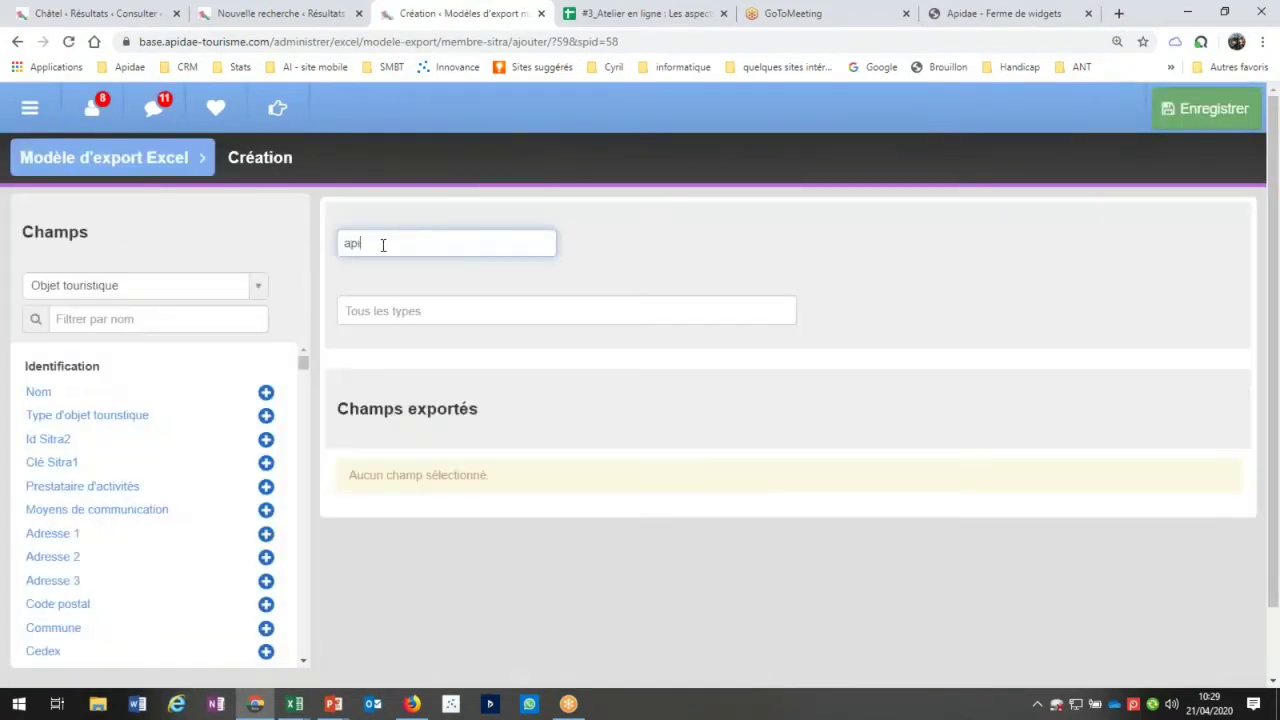
pyautogui.write('daechezvous test aspect')
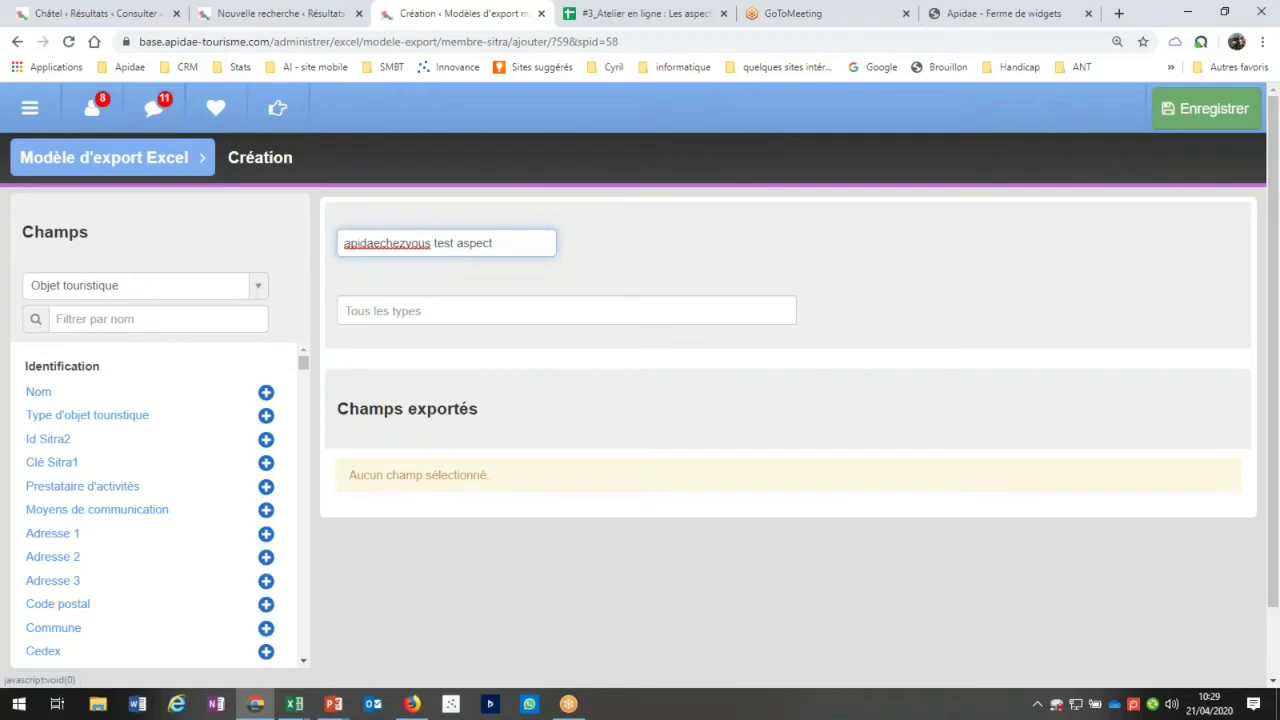
pyautogui.click(245, 297)
pyautogui.click(92, 531)
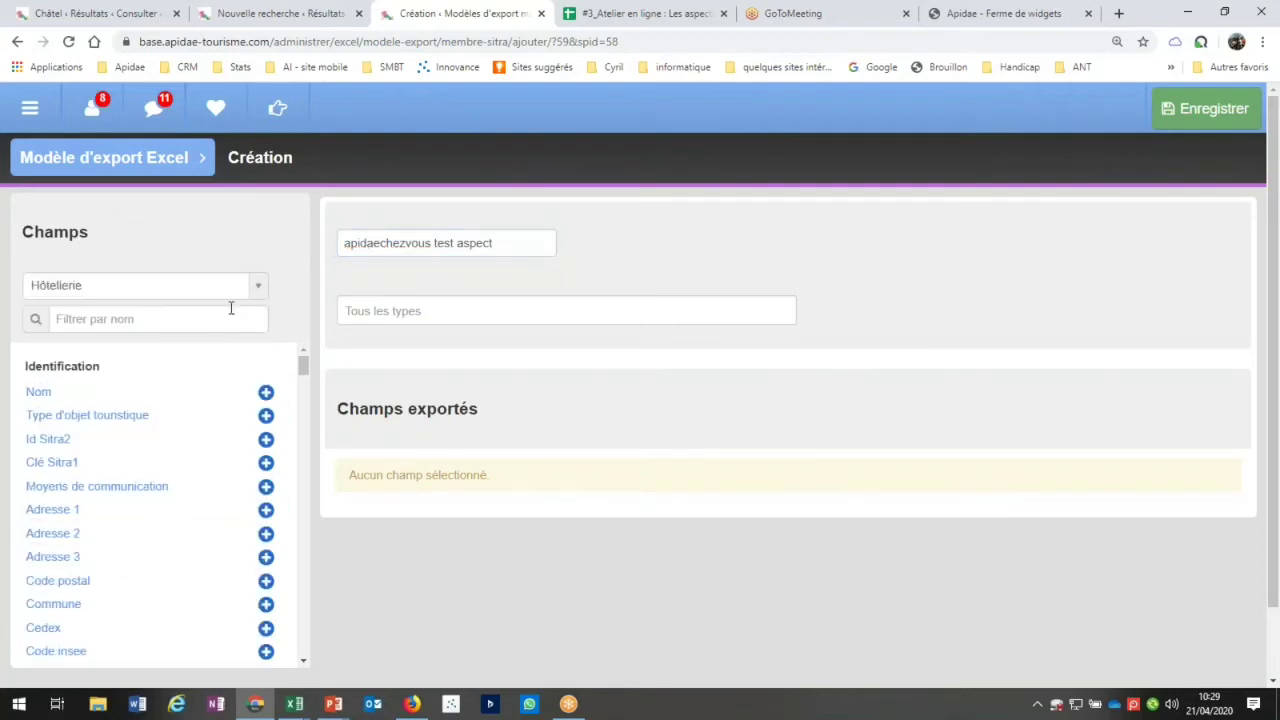
# Add the fields Nom, Commune and Descriptif court to the template's exported fields
pyautogui.click(265, 393)
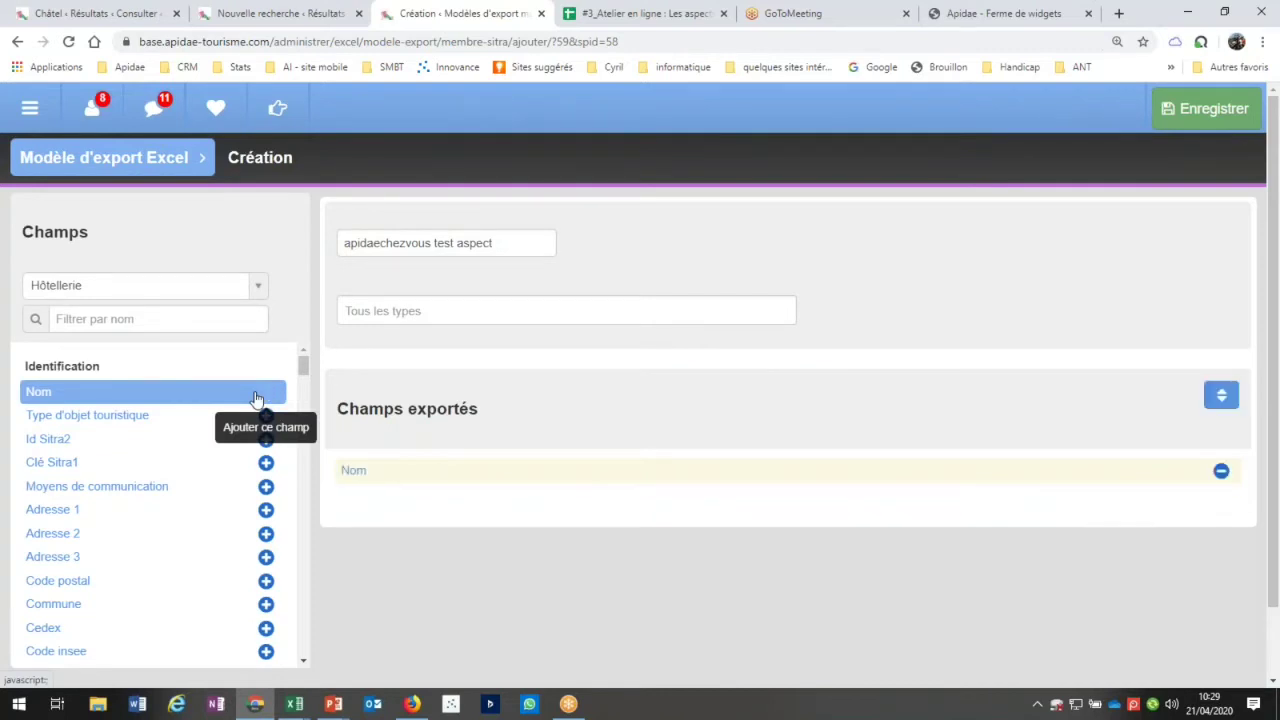
pyautogui.click(175, 608)
pyautogui.scroll(-5, 205, 505)
pyautogui.scroll(-8, 205, 500)
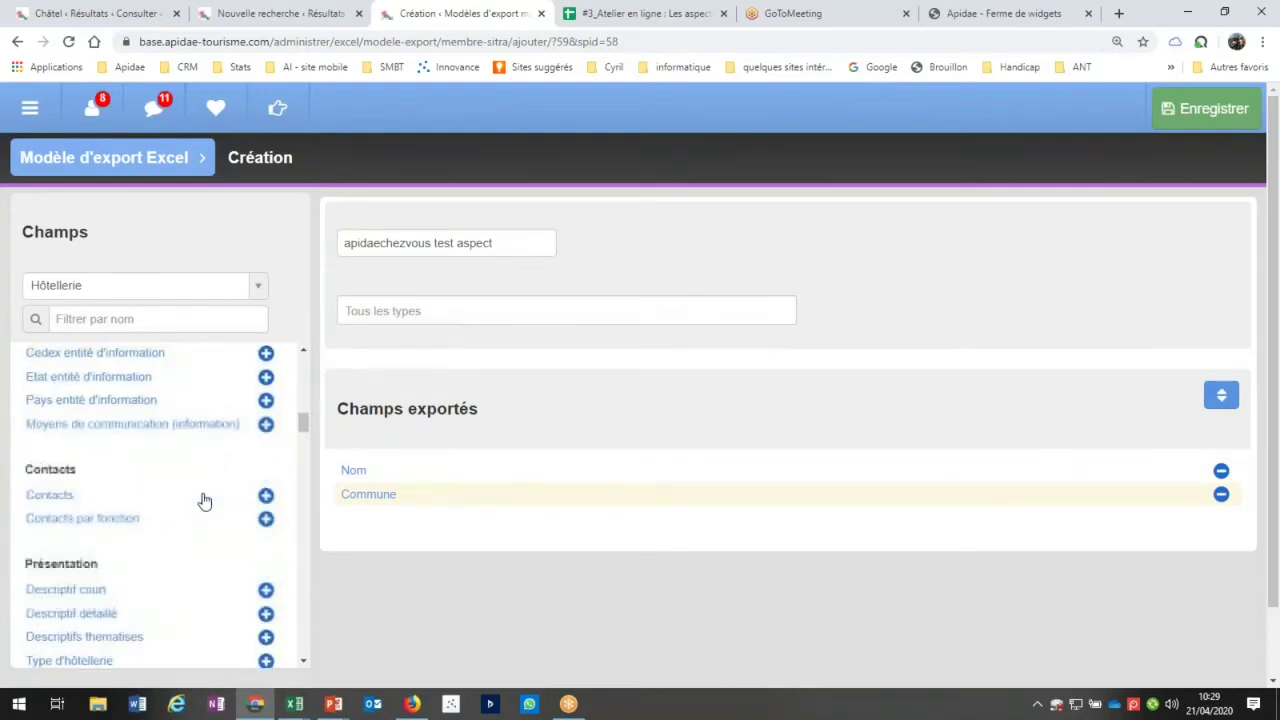
pyautogui.scroll(-4, 204, 500)
pyautogui.click(157, 430)
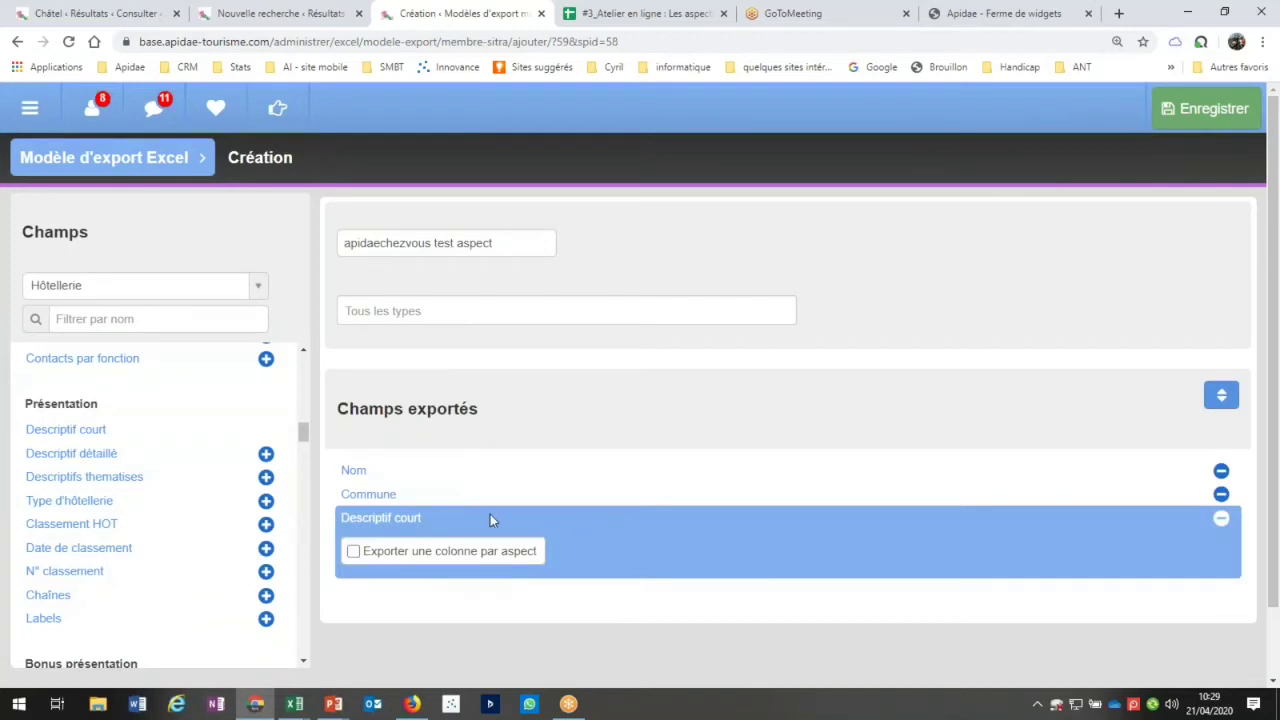
# Set Descriptif court to export one column per aspect, adding Saison hiver and Saison été alongside Standard
pyautogui.click(354, 554)
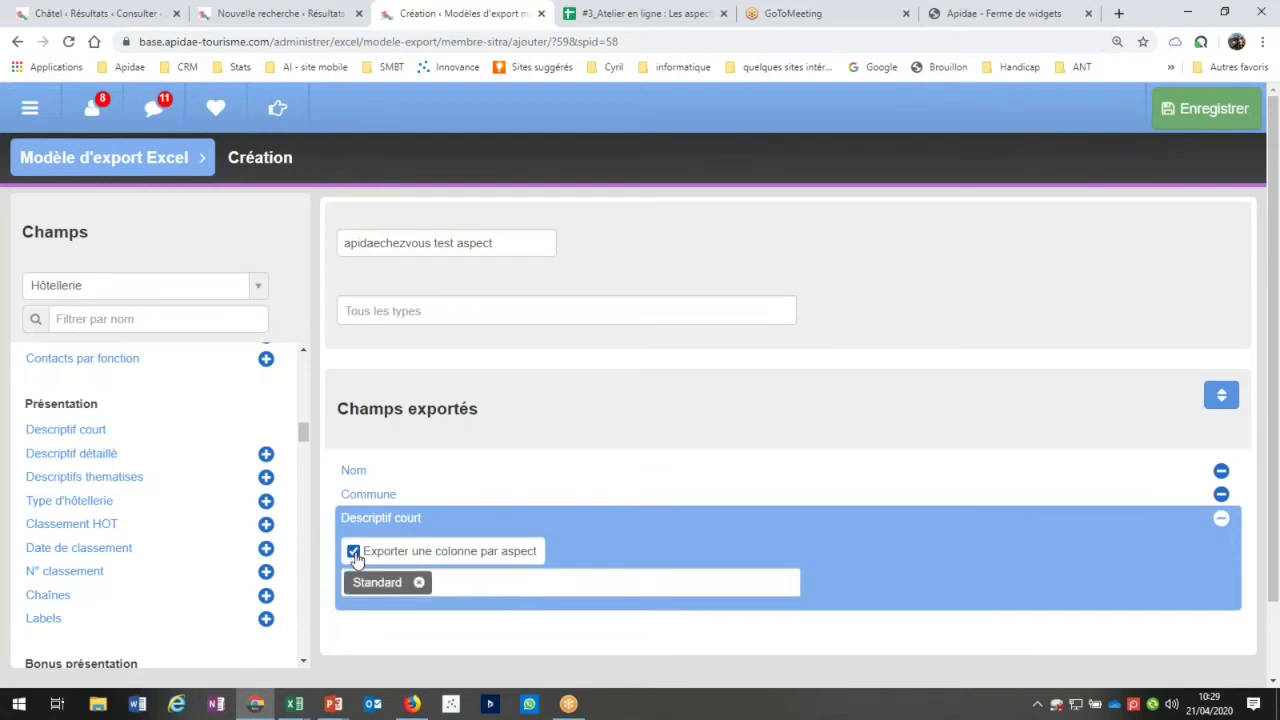
pyautogui.click(451, 587)
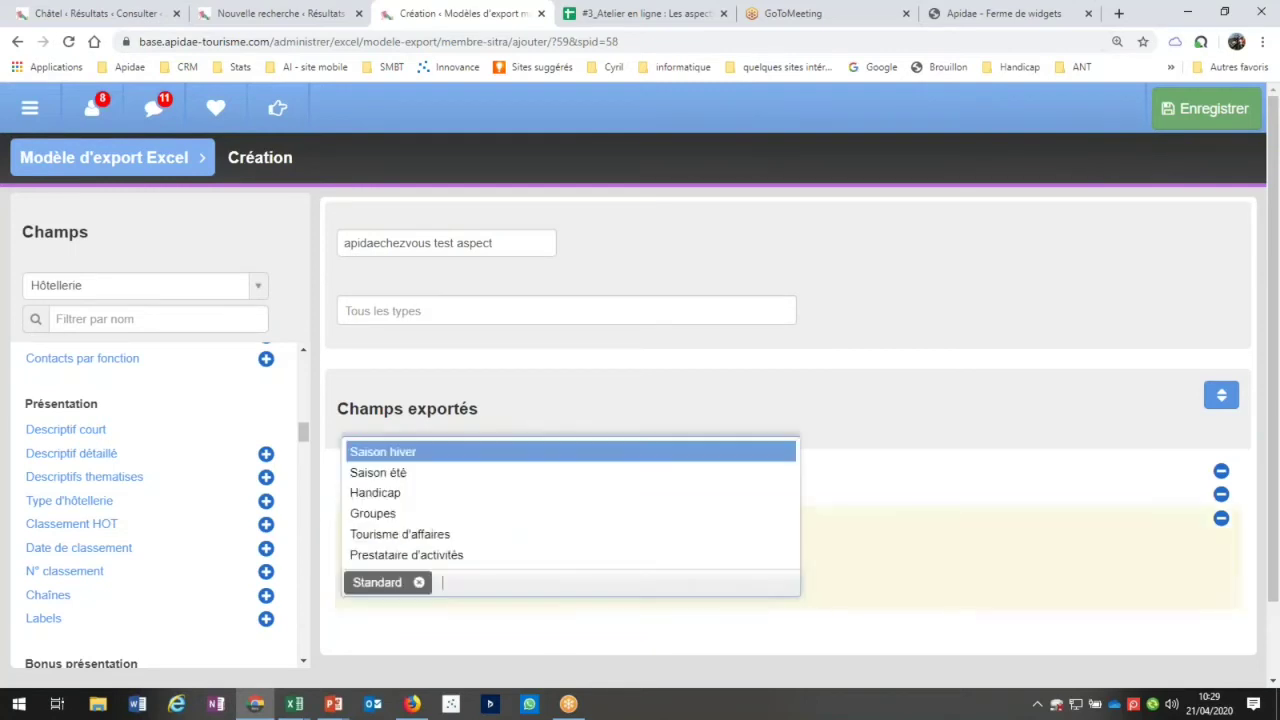
pyautogui.click(408, 455)
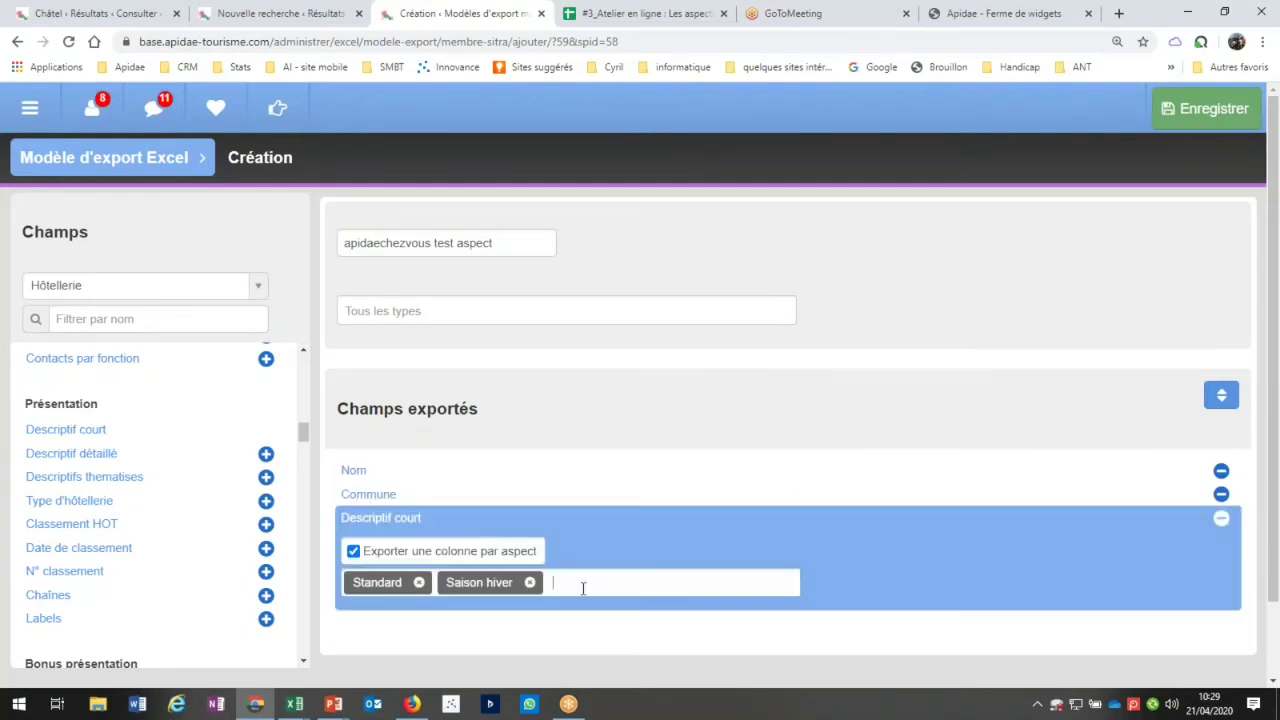
pyautogui.click(574, 584)
pyautogui.click(438, 474)
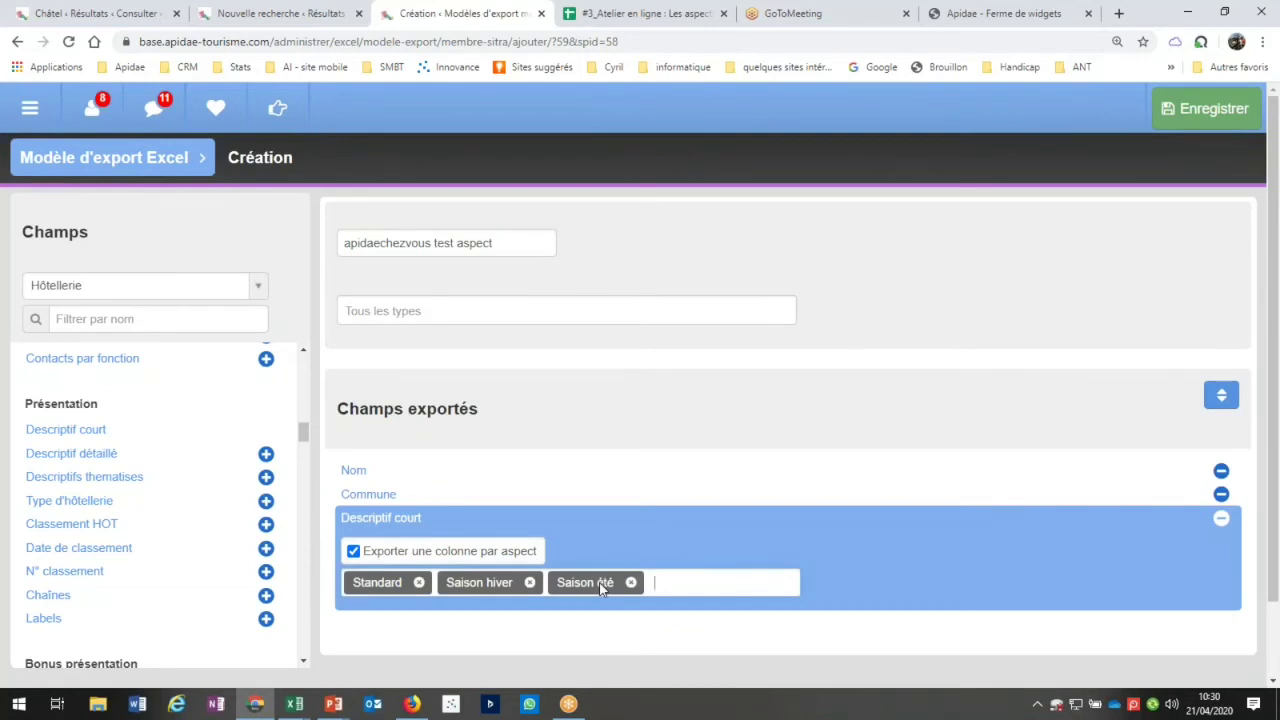
# Add the field Descriptifs thematises and export it in one column per aspect for Standard, Saison hiver and Saison été
pyautogui.scroll(-1, 165, 526)
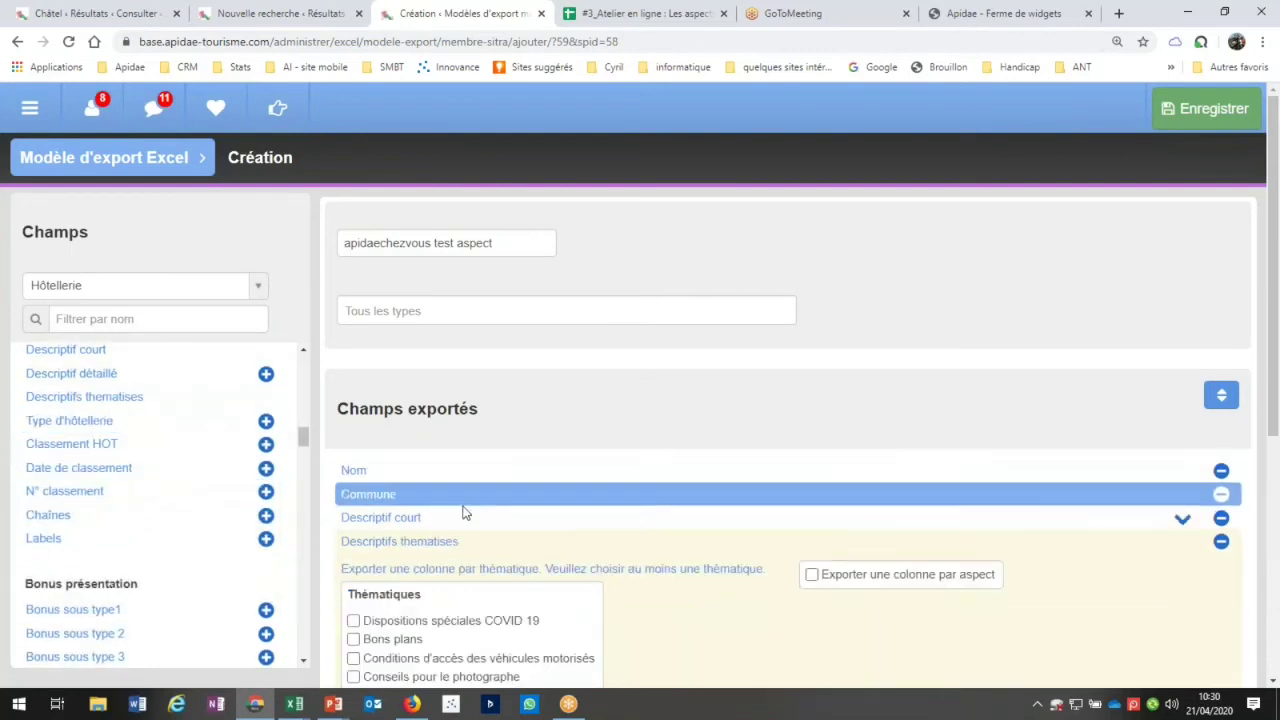
pyautogui.scroll(-1, 614, 517)
pyautogui.click(614, 517)
pyautogui.scroll(-2, 612, 511)
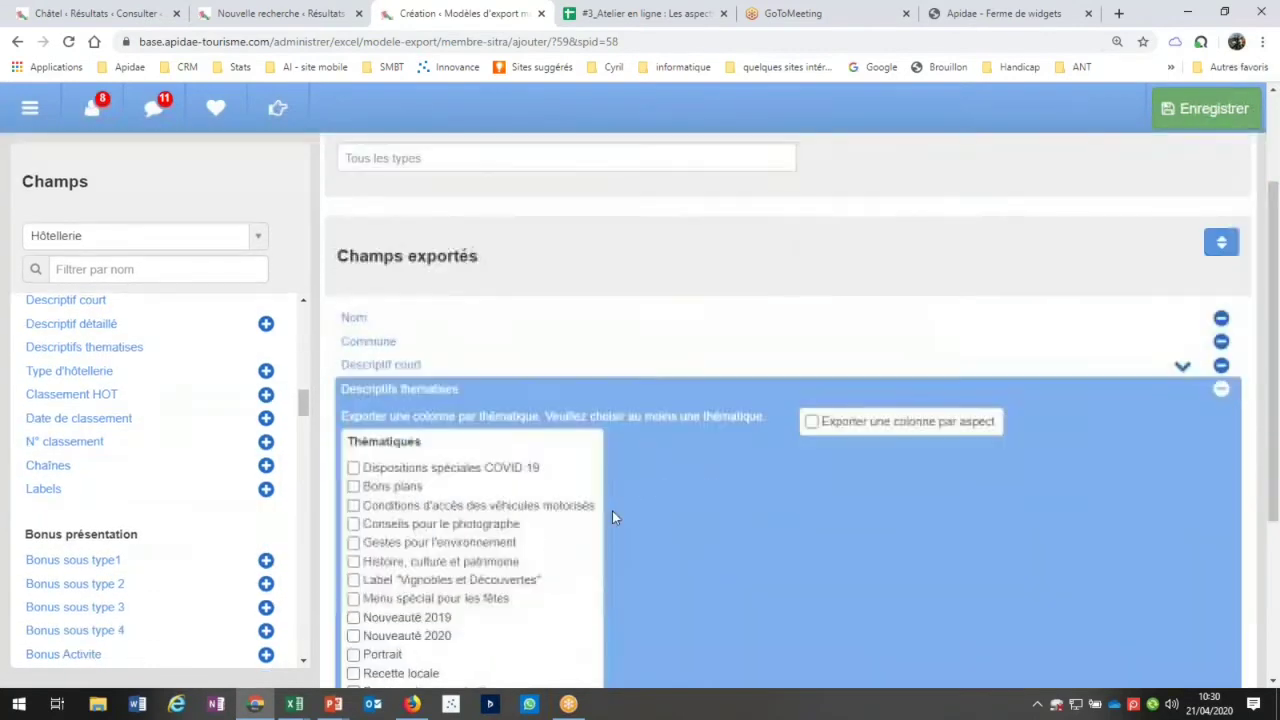
pyautogui.click(812, 414)
pyautogui.click(928, 448)
pyautogui.click(868, 487)
pyautogui.click(1012, 447)
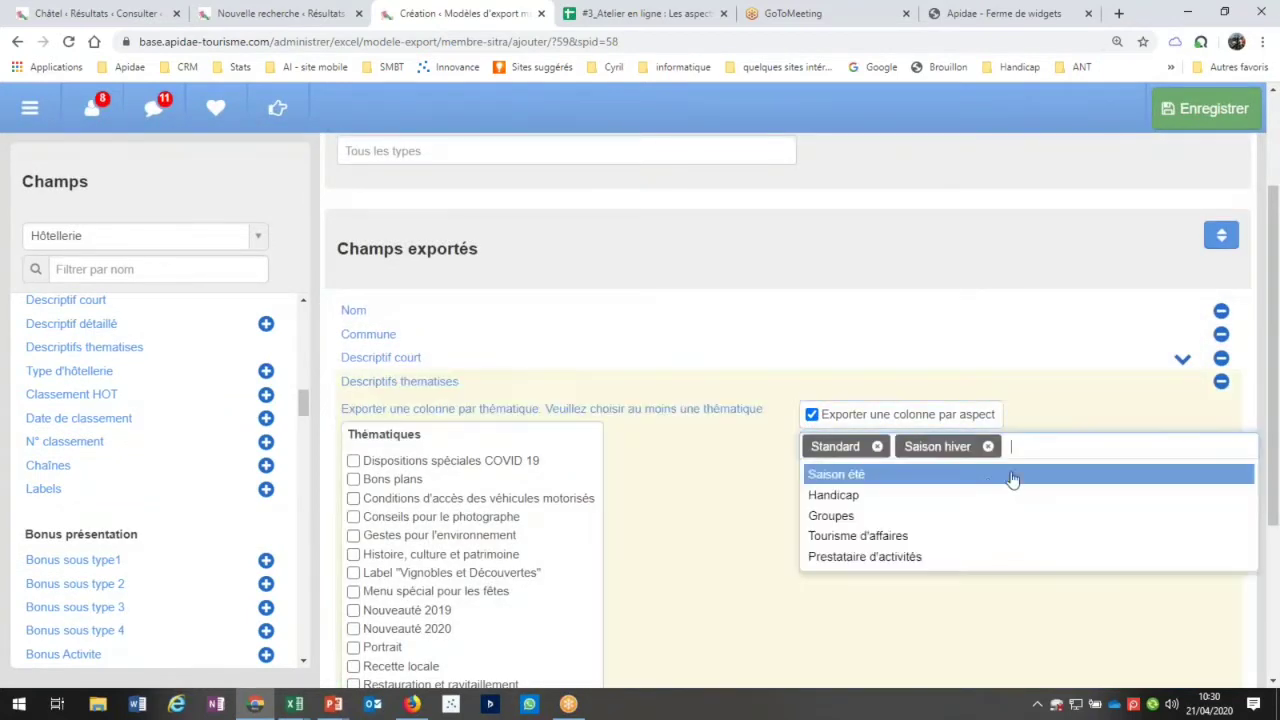
pyautogui.click(850, 471)
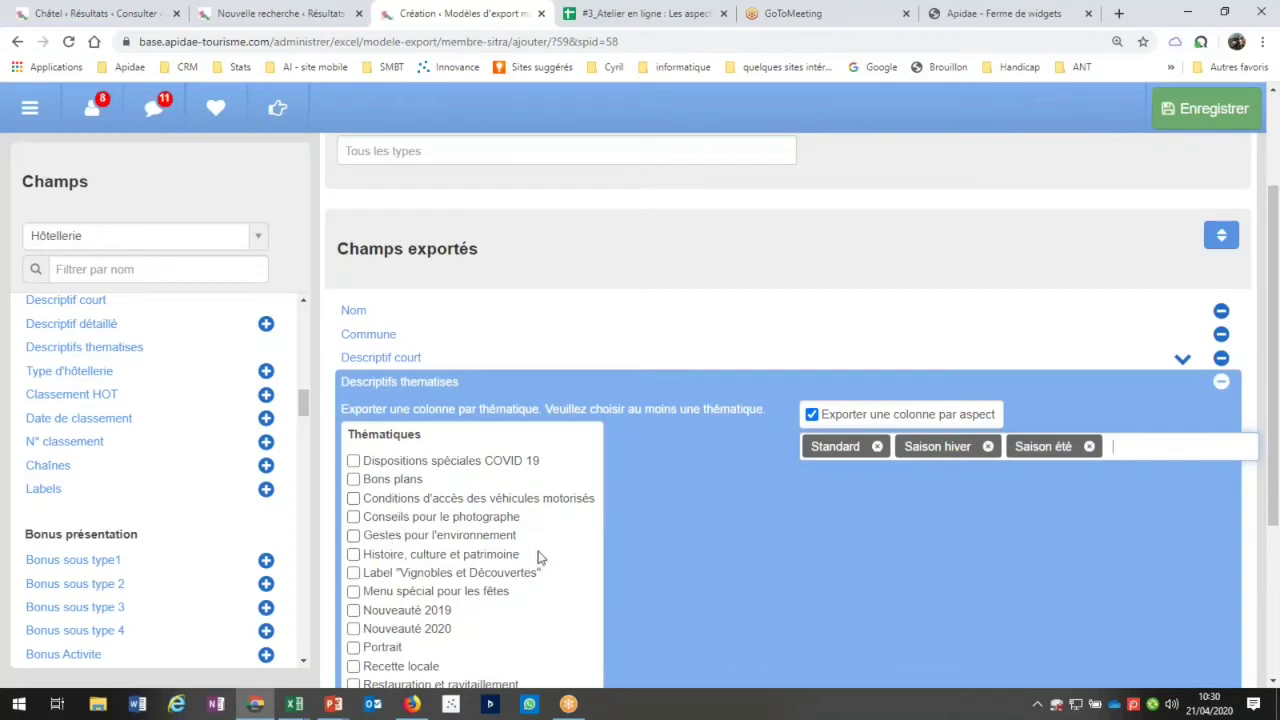
# Select the themes Gestes pour l'environnement, Nouveauté 2020 and the four Services pour les cyclistes, enfants, motards and randonneurs, and save the template
pyautogui.scroll(-3, 538, 558)
pyautogui.click(353, 468)
pyautogui.click(353, 600)
pyautogui.click(353, 581)
pyautogui.click(353, 562)
pyautogui.click(353, 544)
pyautogui.click(354, 526)
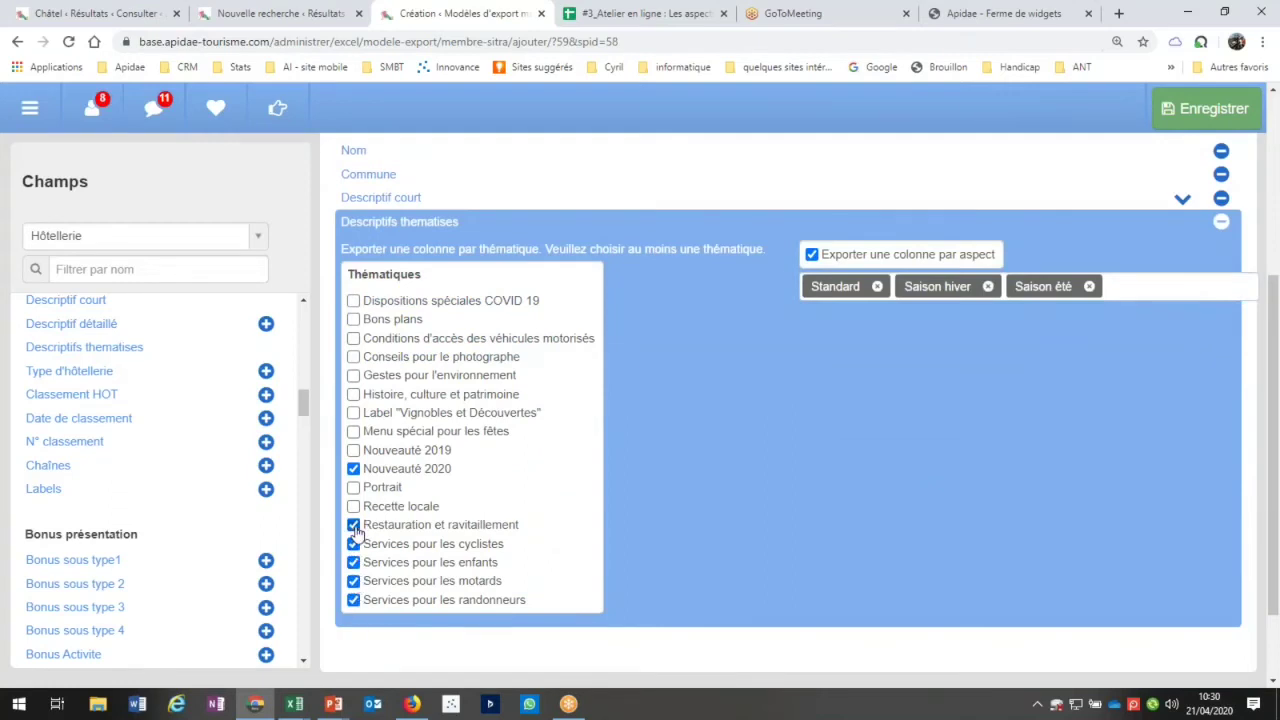
pyautogui.click(354, 526)
pyautogui.click(354, 375)
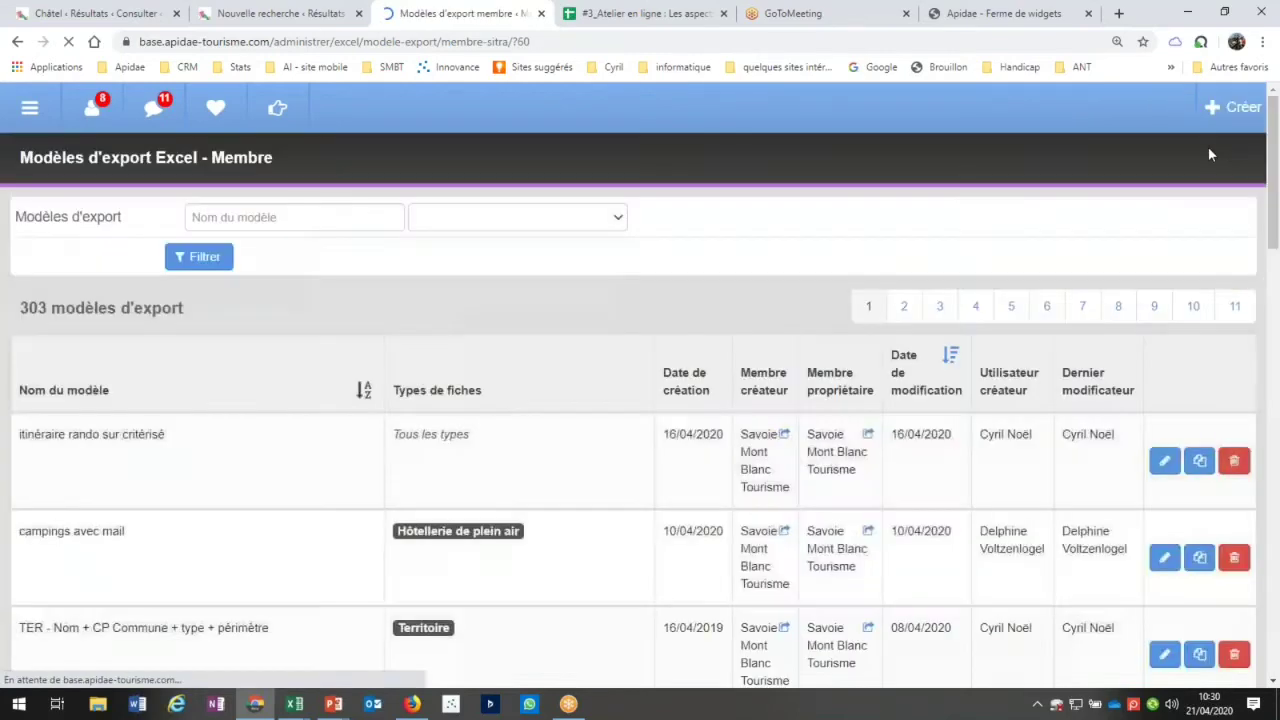
# Run a custom Excel export of the two selected hotels with the template "apidaechezvous test aspect" in French and the Saison hiver aspect
pyautogui.click(258, 14)
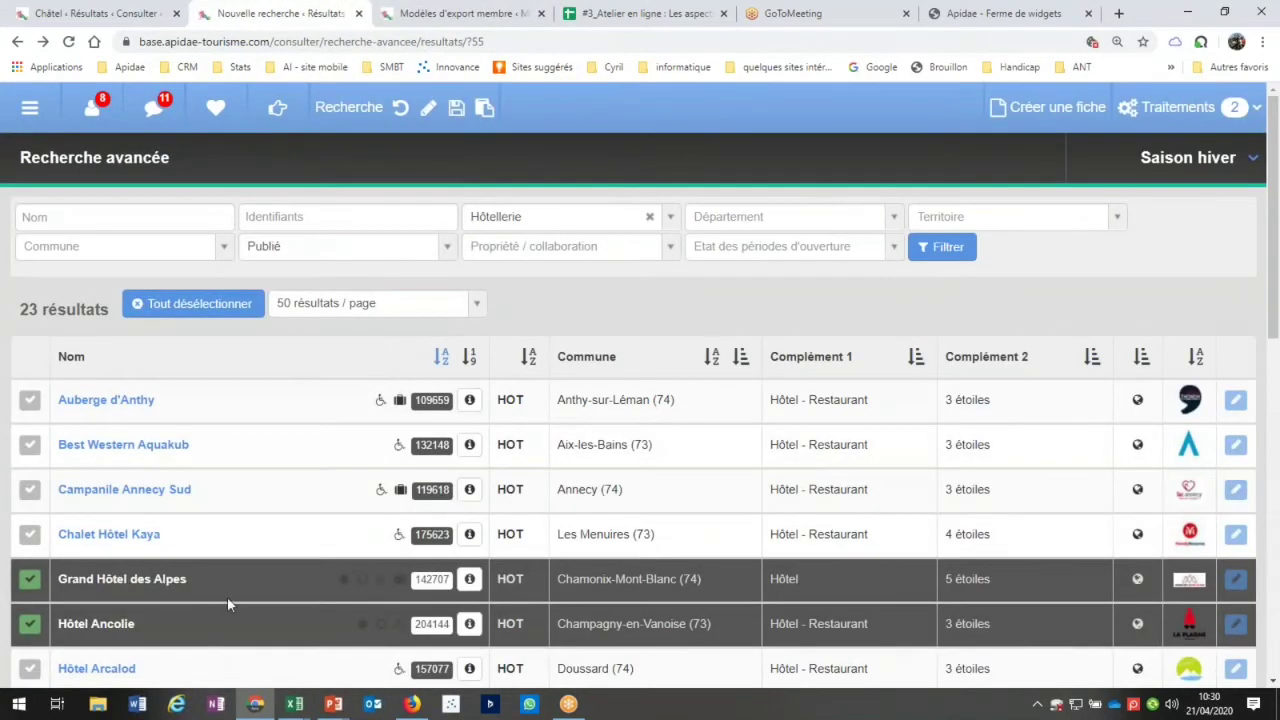
pyautogui.click(1173, 125)
pyautogui.click(1098, 181)
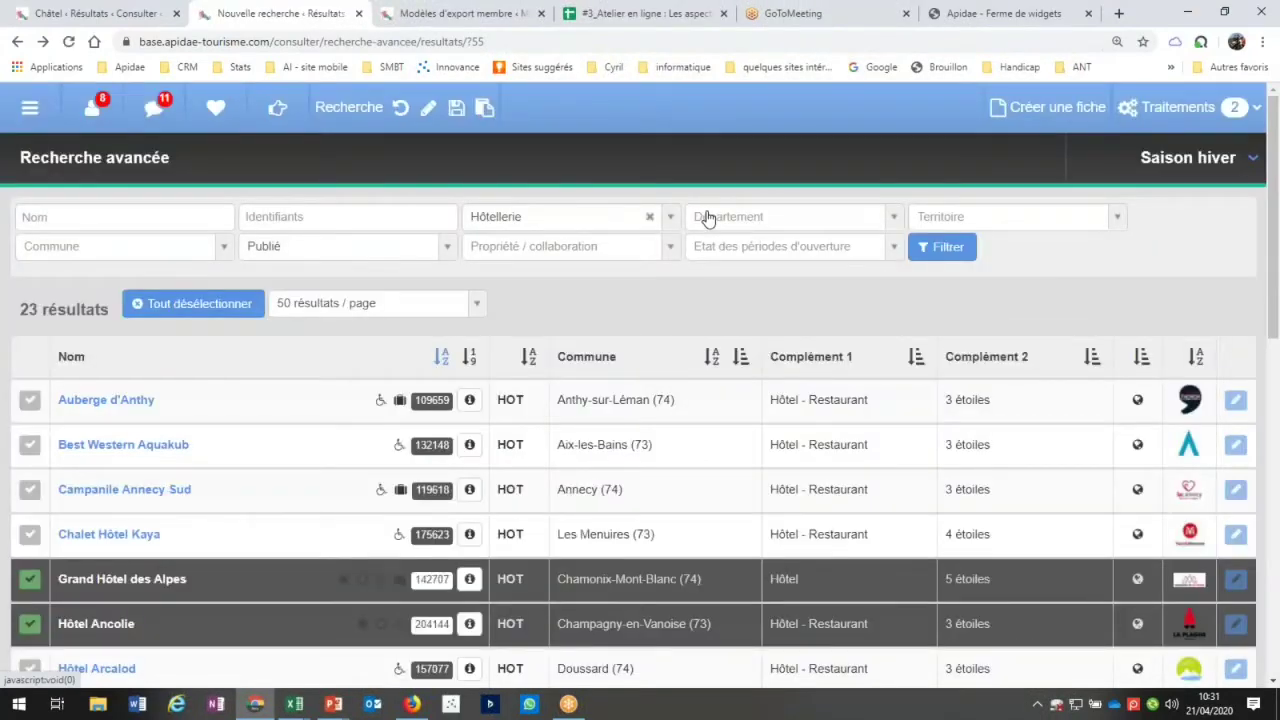
pyautogui.click(1170, 107)
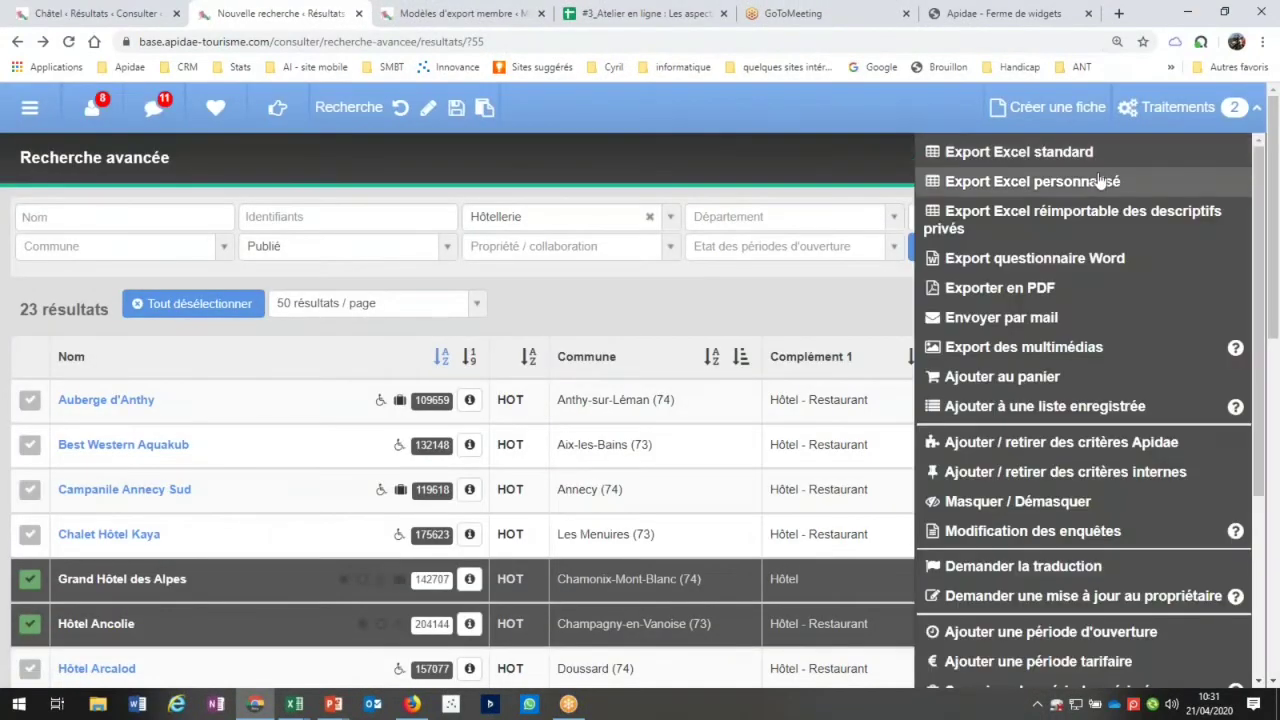
pyautogui.click(1047, 193)
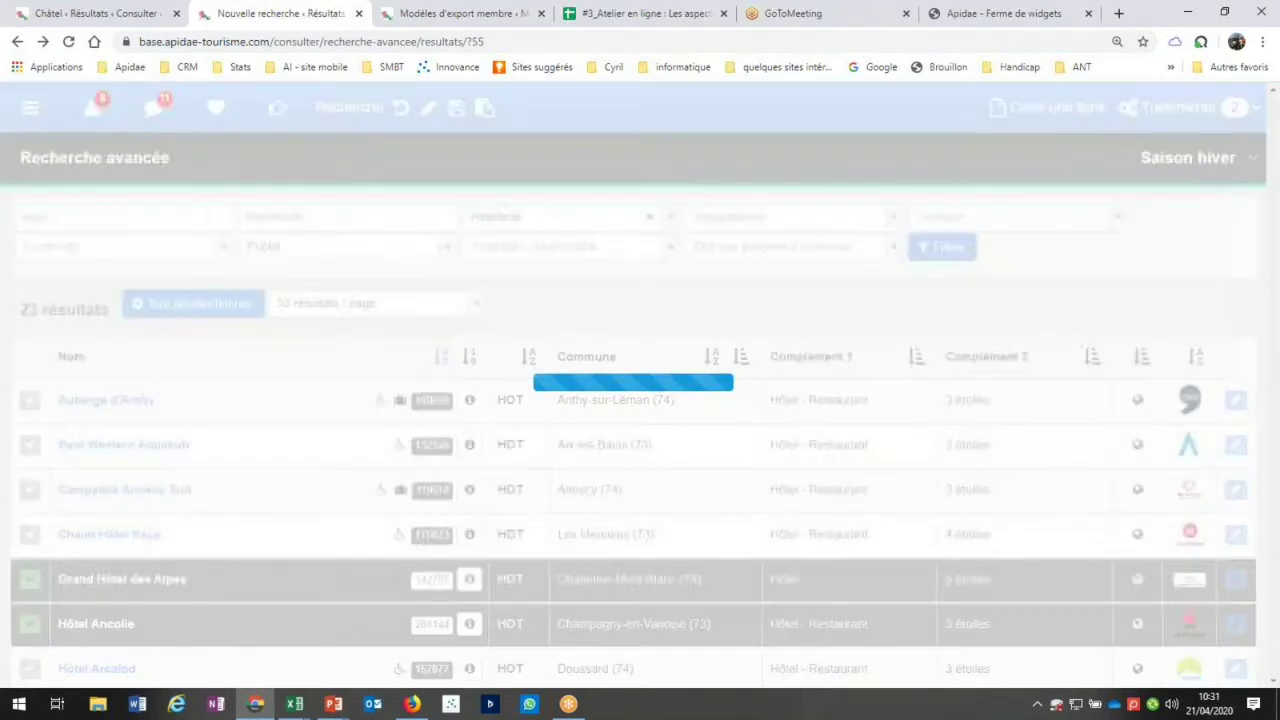
pyautogui.click(689, 229)
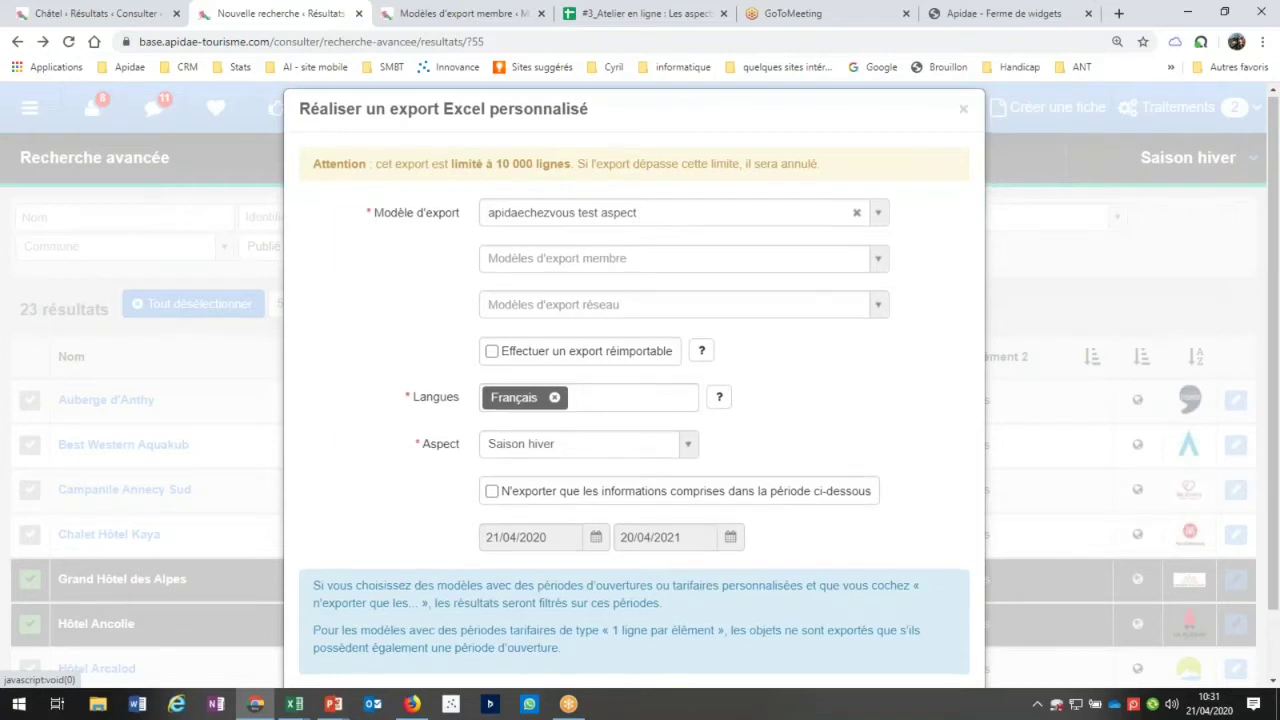
pyautogui.scroll(-2, 829, 491)
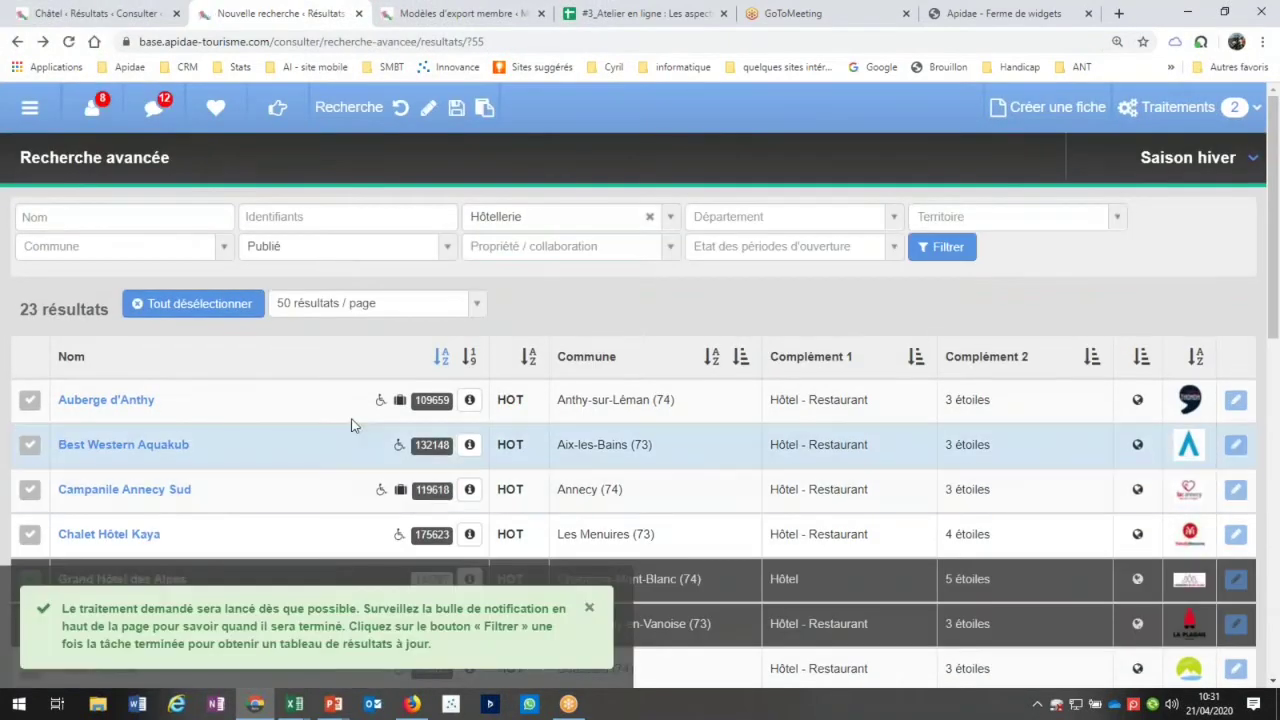
# Open the newest "apidaechezvous test aspect" export task, download its Excel file and open it in Excel
pyautogui.click(153, 107)
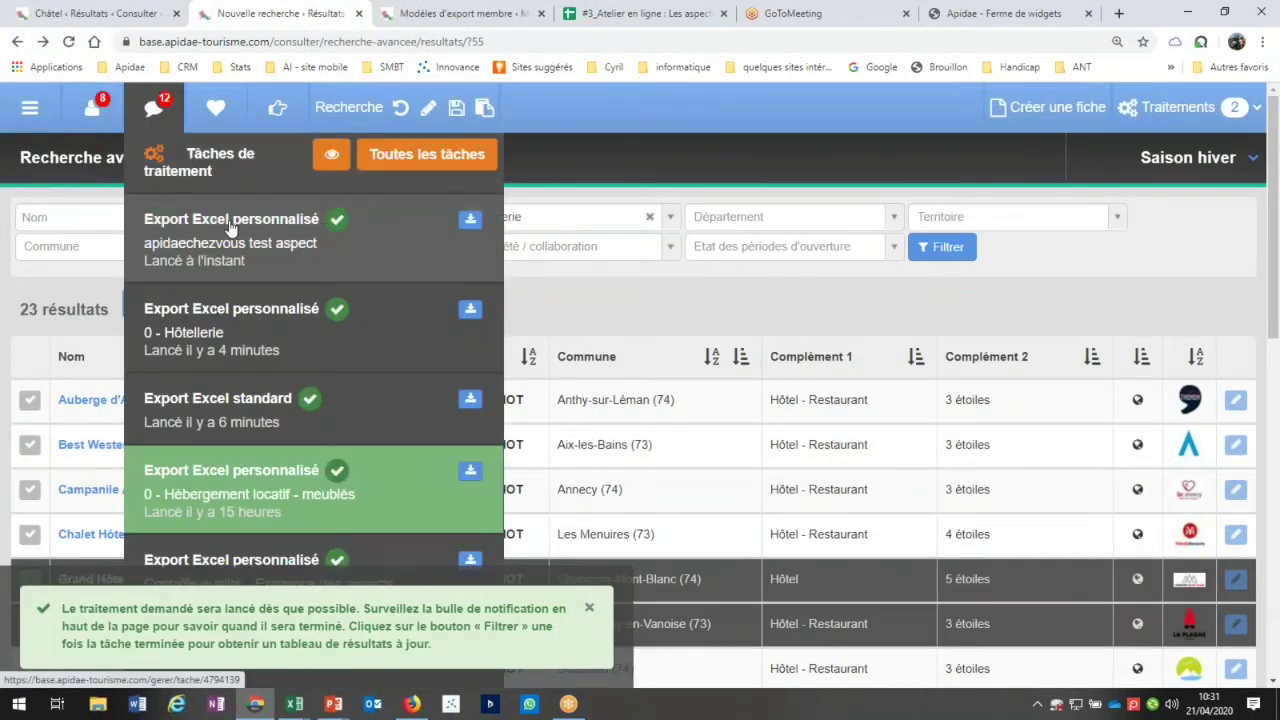
pyautogui.click(231, 228)
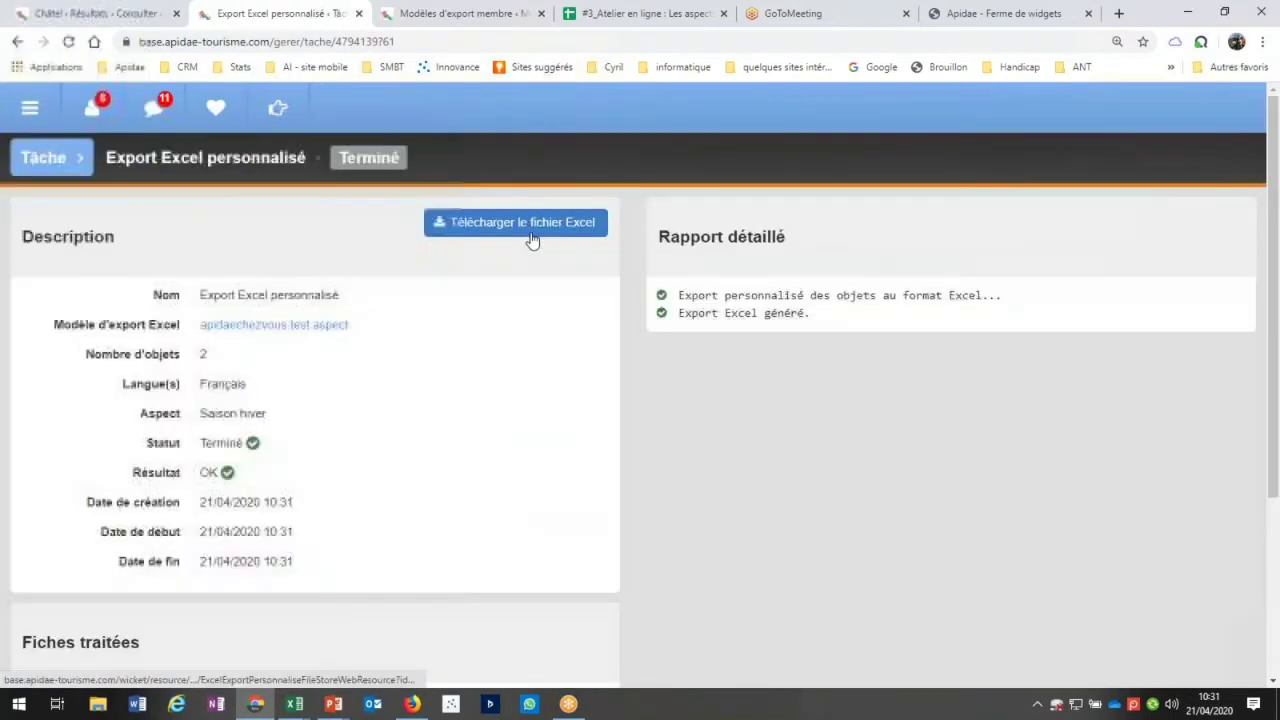
pyautogui.click(531, 236)
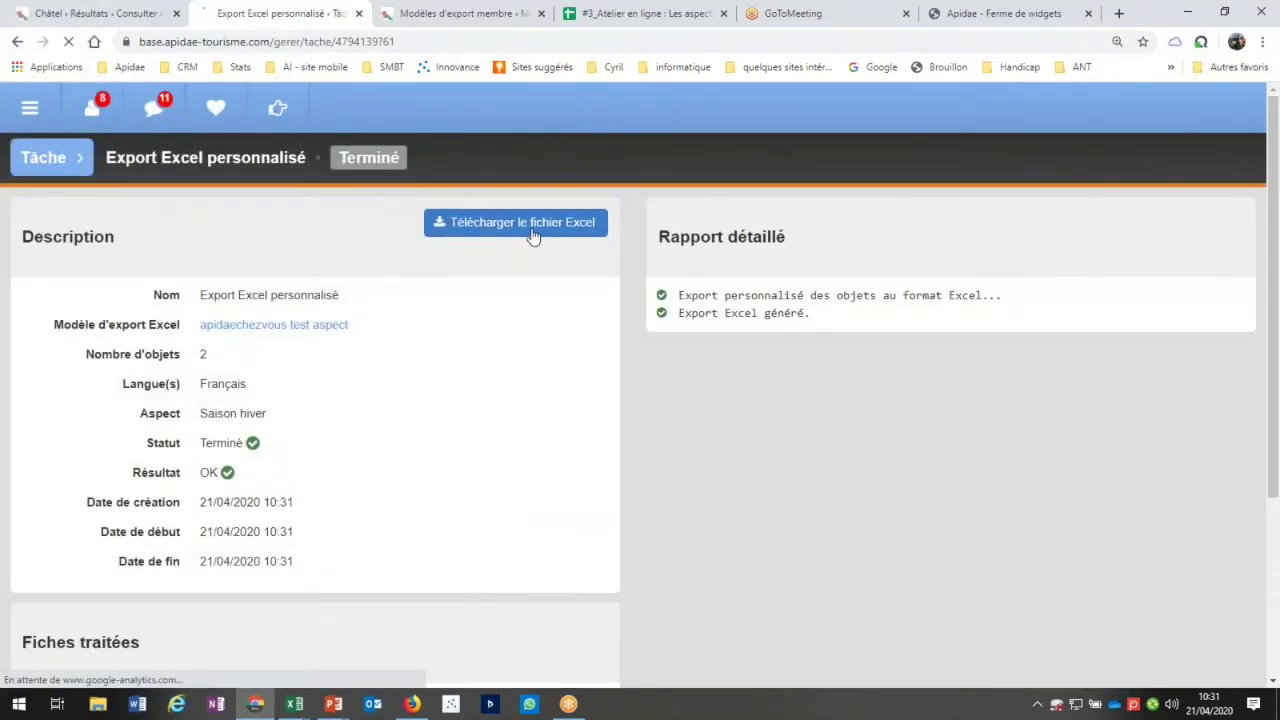
pyautogui.click(93, 670)
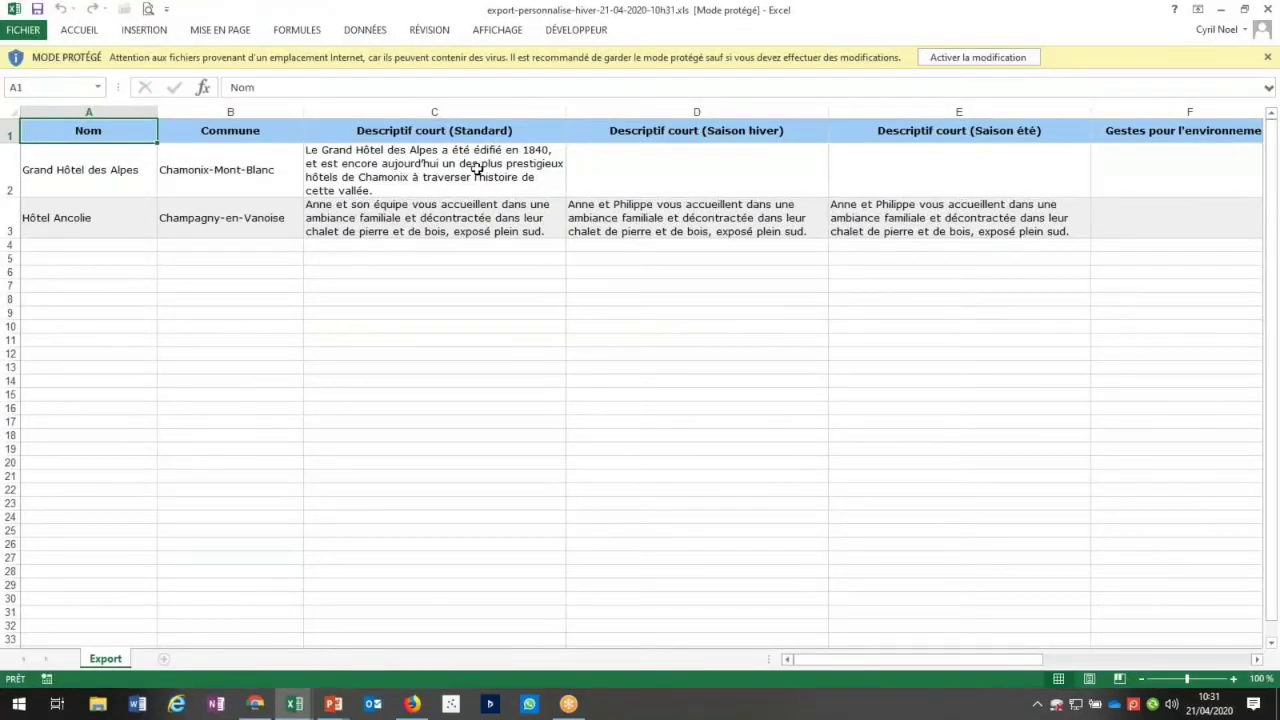
# Compare the Grand Hôtel des Alpes short description across the Standard, Saison hiver and Saison été columns
pyautogui.click(467, 163)
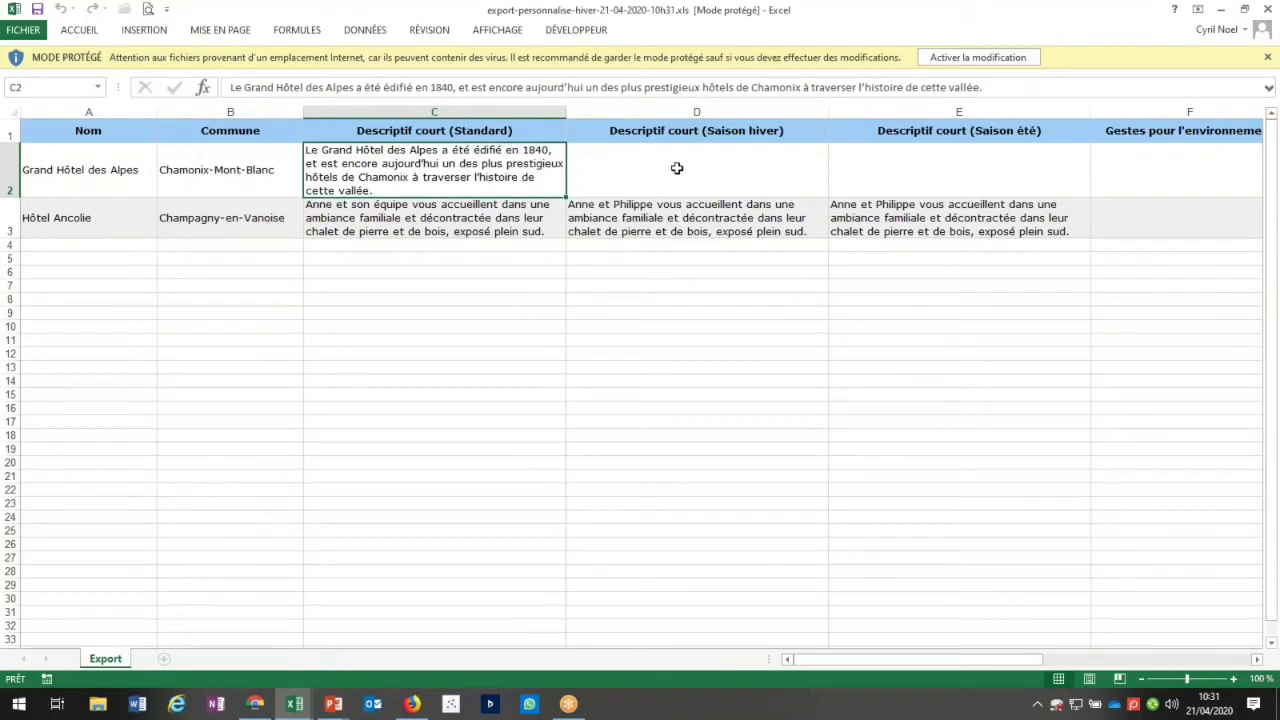
pyautogui.click(677, 168)
pyautogui.click(886, 160)
pyautogui.click(696, 175)
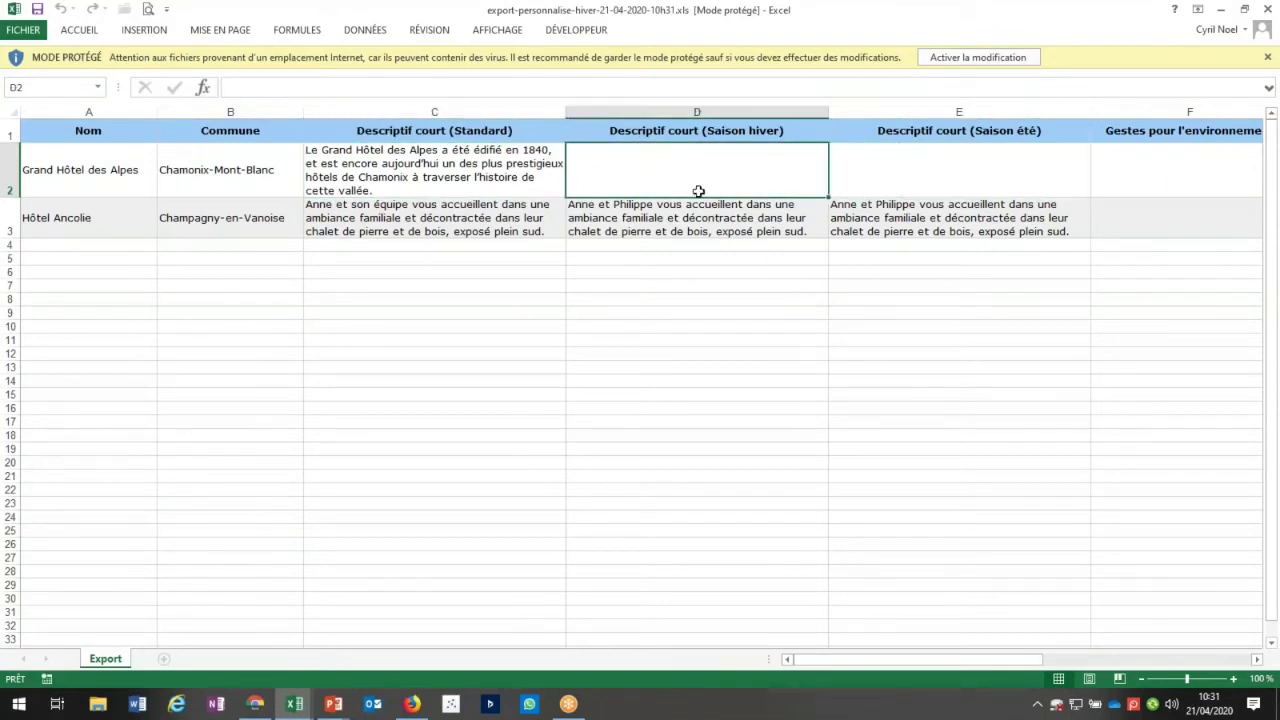
pyautogui.click(424, 163)
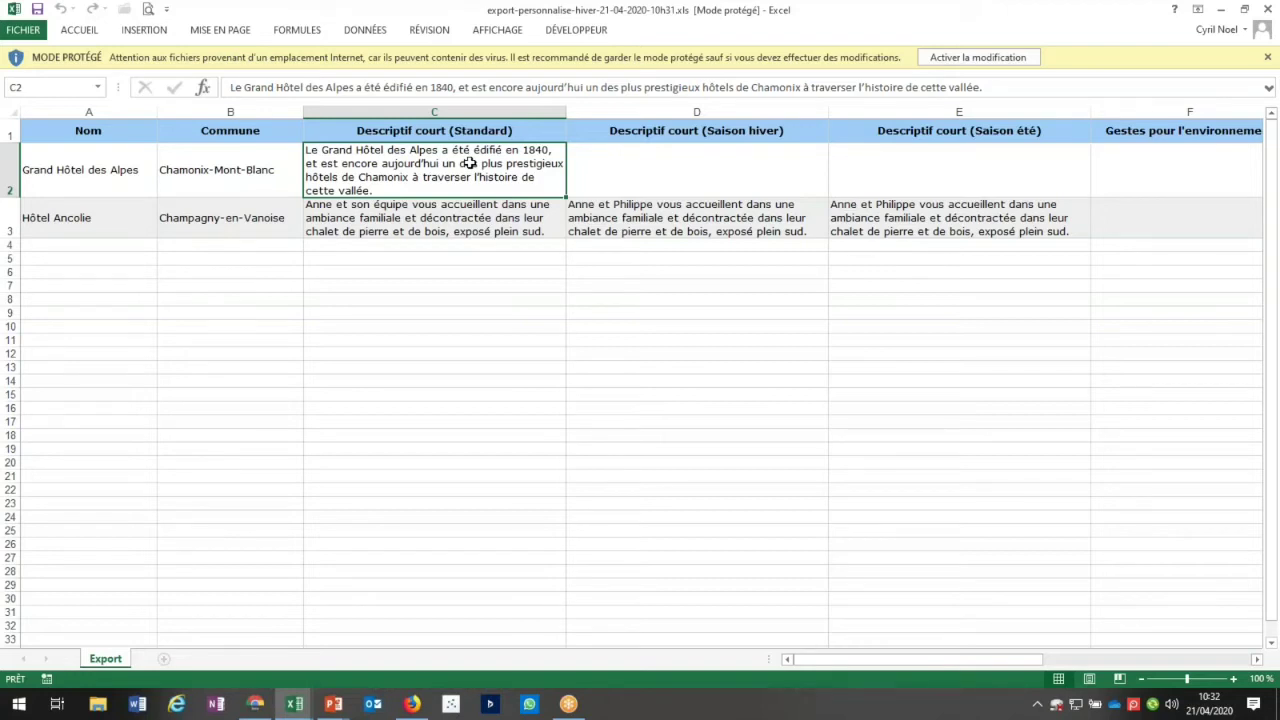
# Compare the Hôtel Ancolie short description across the Standard, Saison hiver and Saison été columns
pyautogui.click(666, 221)
pyautogui.keyDown('shift'); pyautogui.click(890, 217); pyautogui.keyUp('shift')
pyautogui.click(892, 217)
pyautogui.click(727, 218)
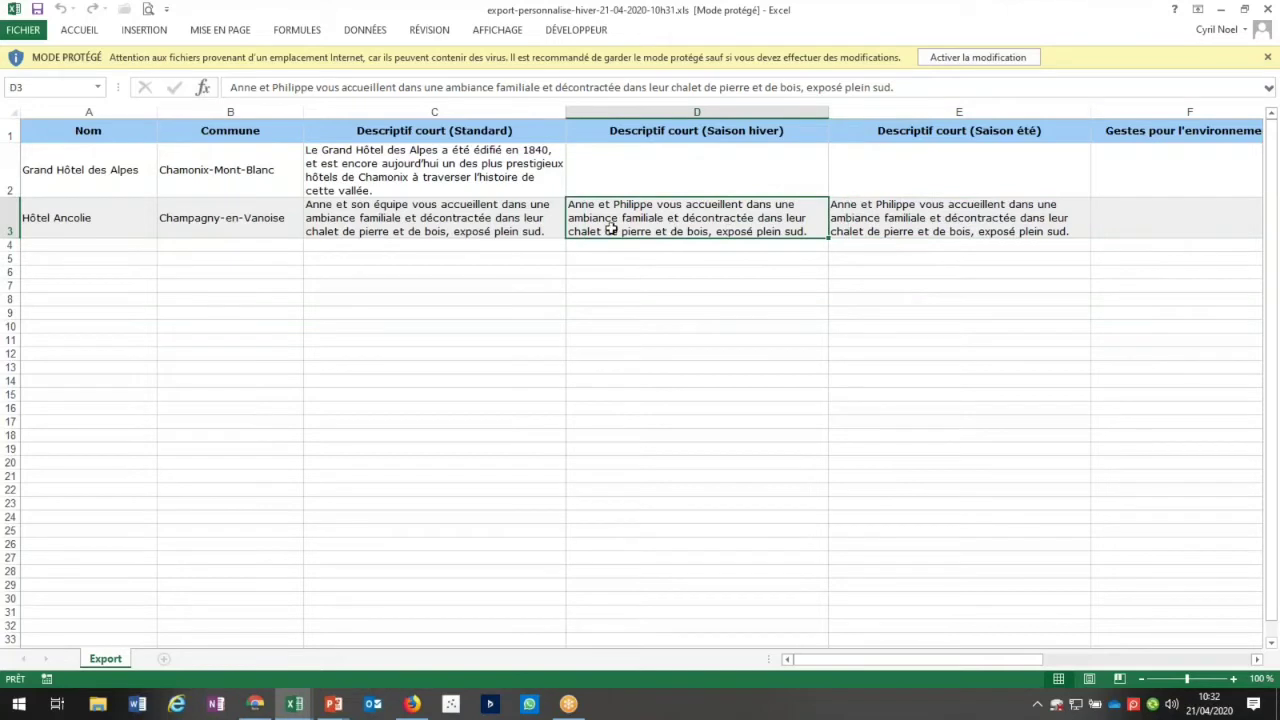
pyautogui.click(510, 228)
pyautogui.click(636, 219)
pyautogui.click(929, 215)
pyautogui.click(745, 218)
pyautogui.click(931, 222)
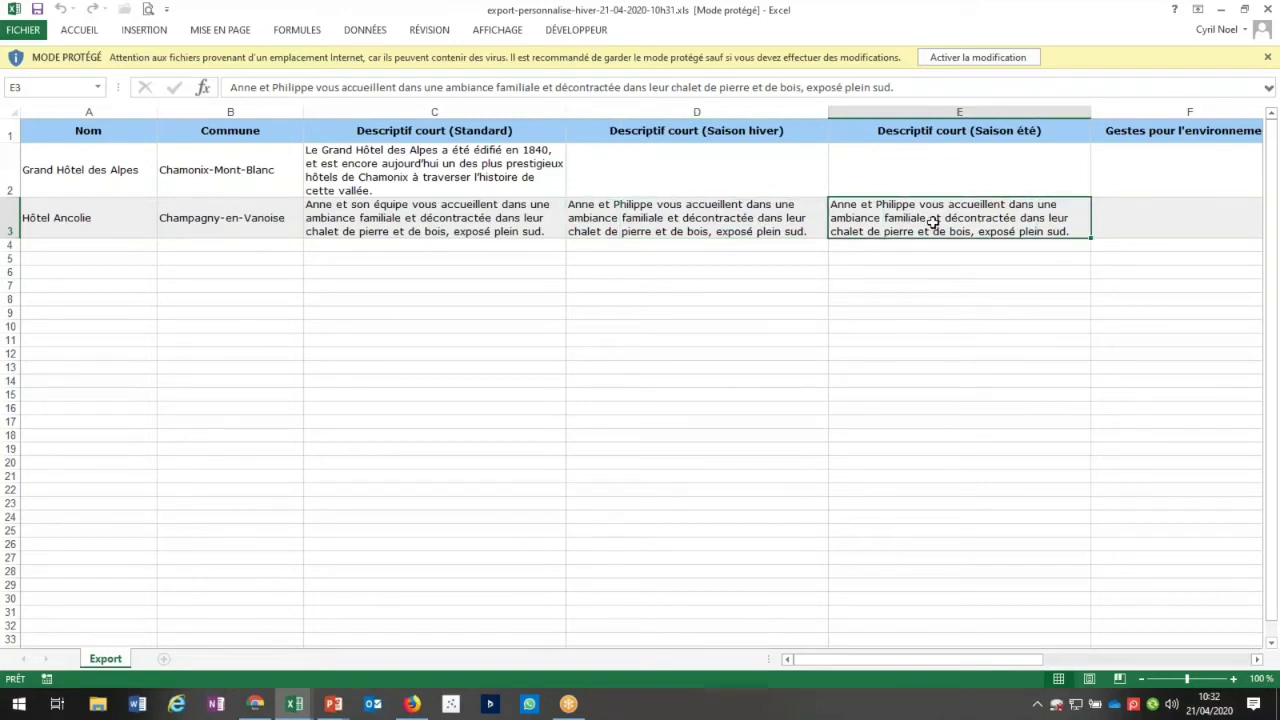
# Look through the Hôtel Ancolie row's thematic columns, such as Gestes pour l'environnement and Nouveauté 2020, and return to its Commune
pyautogui.press('Right')
pyautogui.press('Right')
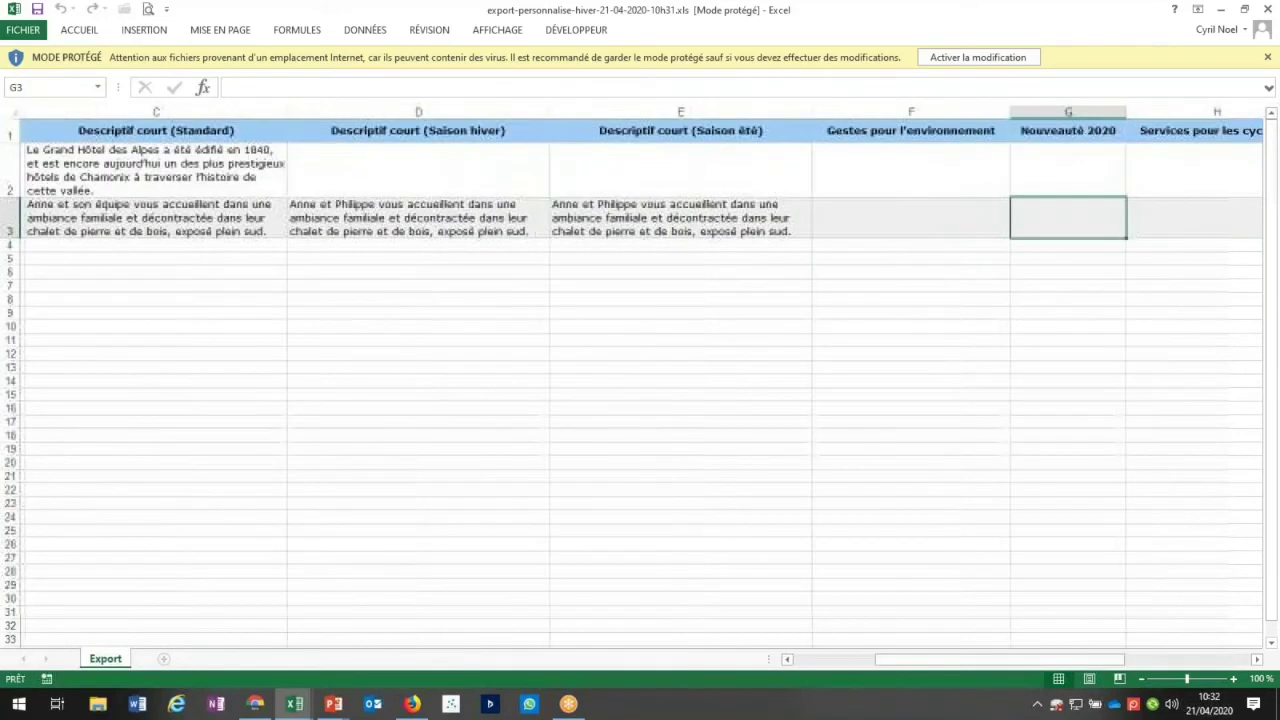
pyautogui.press('Left')
pyautogui.press('Left')
pyautogui.press('Left')
pyautogui.press('Left')
pyautogui.press('Left')
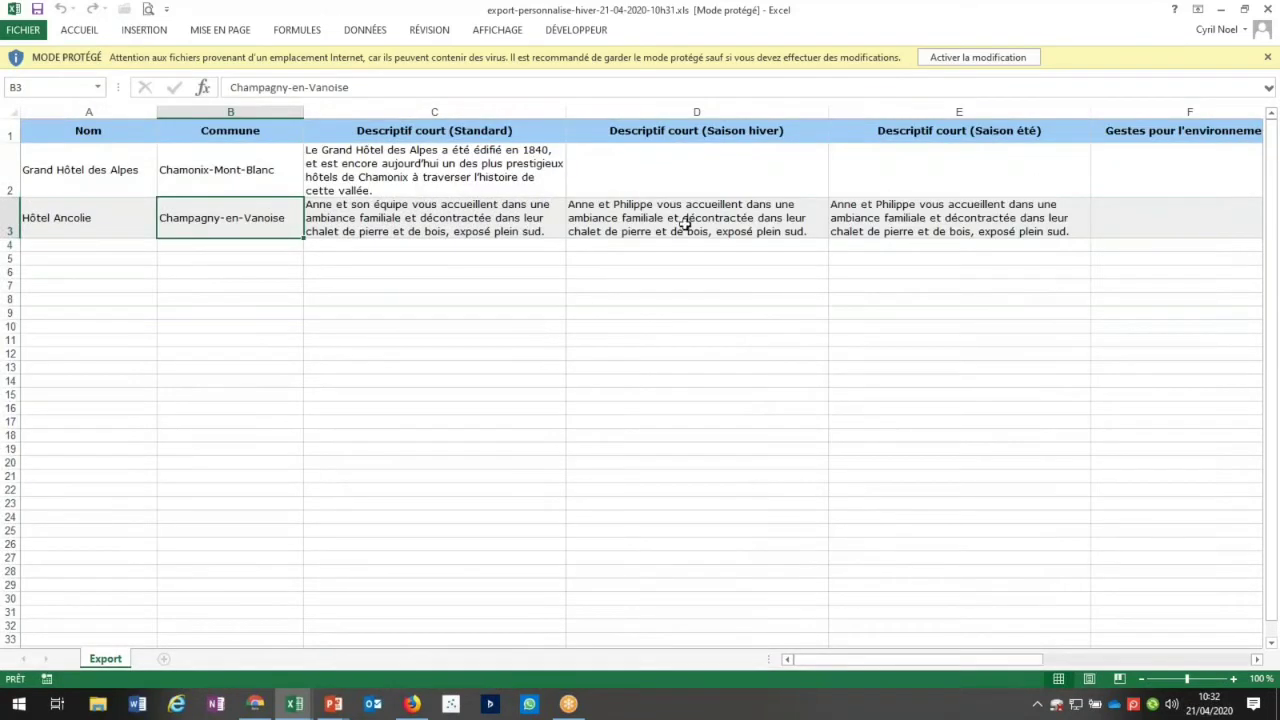
# Check the two seasonal short descriptions of Hôtel Ancolie again against its Standard text
pyautogui.press('Right')
pyautogui.press('Right')
pyautogui.click(900, 218)
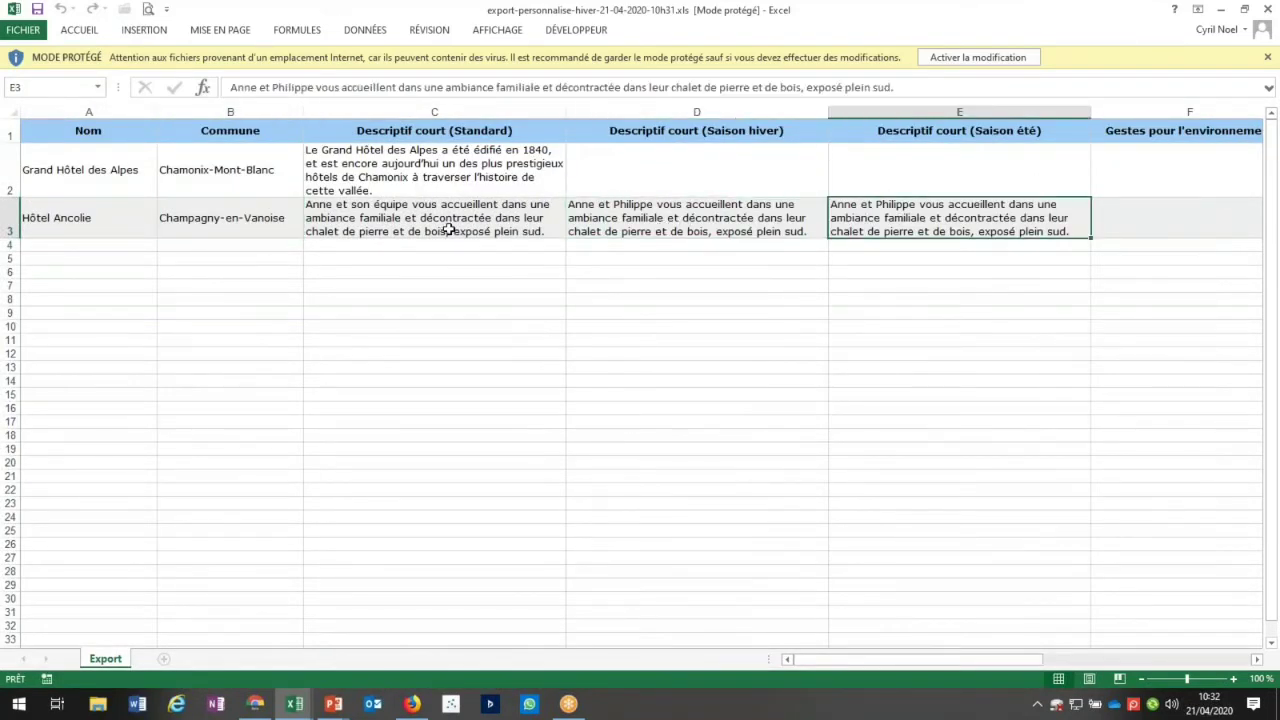
pyautogui.click(84, 218)
pyautogui.click(652, 218)
pyautogui.click(894, 215)
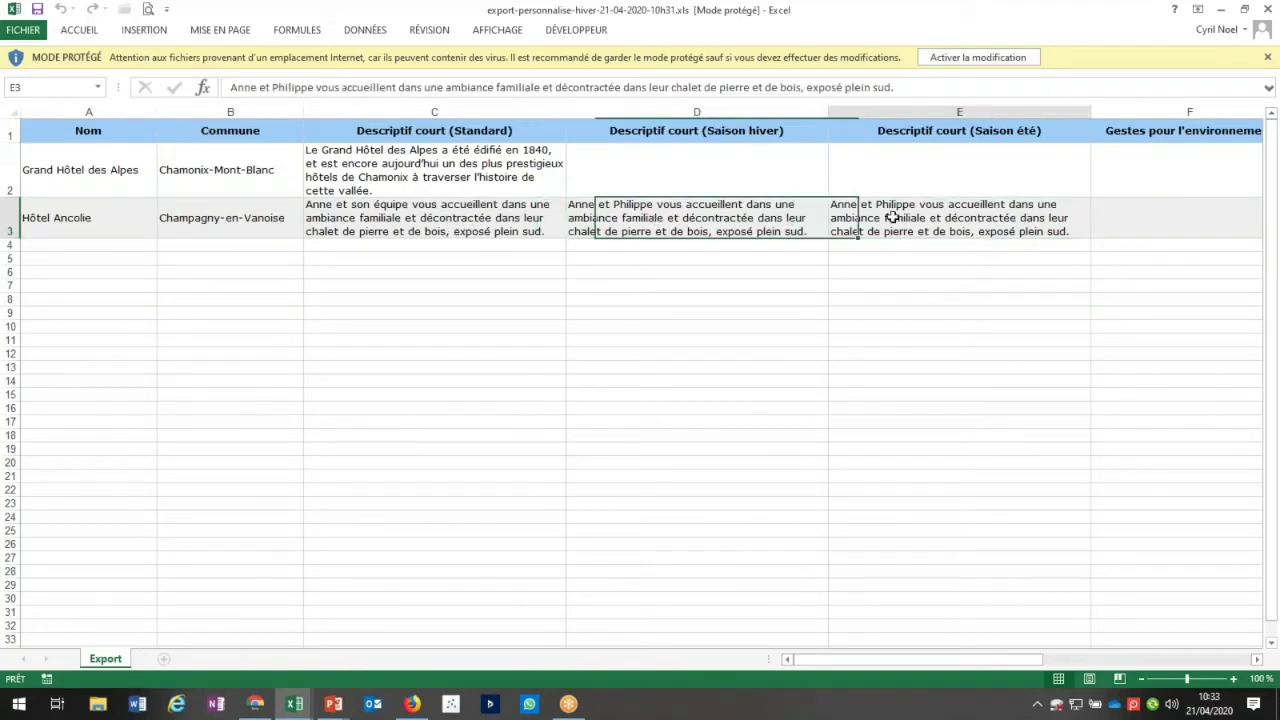
pyautogui.click(763, 217)
pyautogui.click(490, 228)
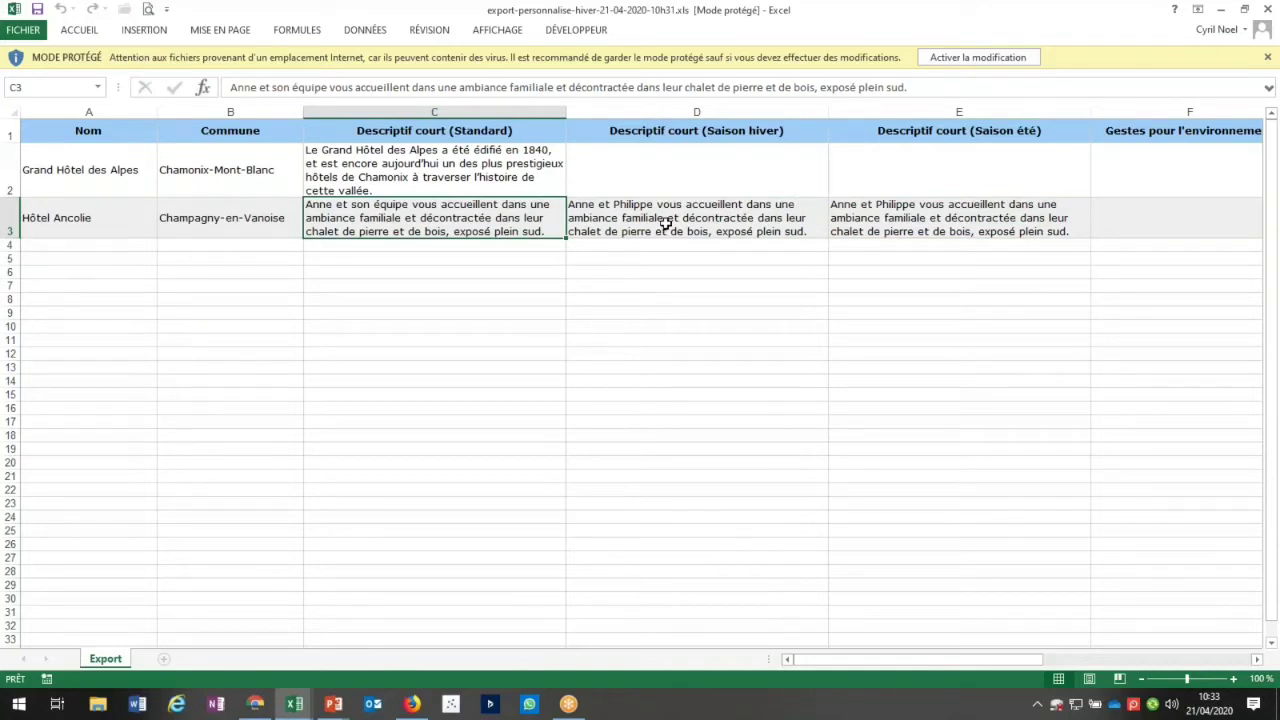
pyautogui.click(665, 222)
pyautogui.click(508, 220)
# Enable editing of the exported workbook and reselect Hôtel Ancolie's Standard short description
pyautogui.click(270, 88)
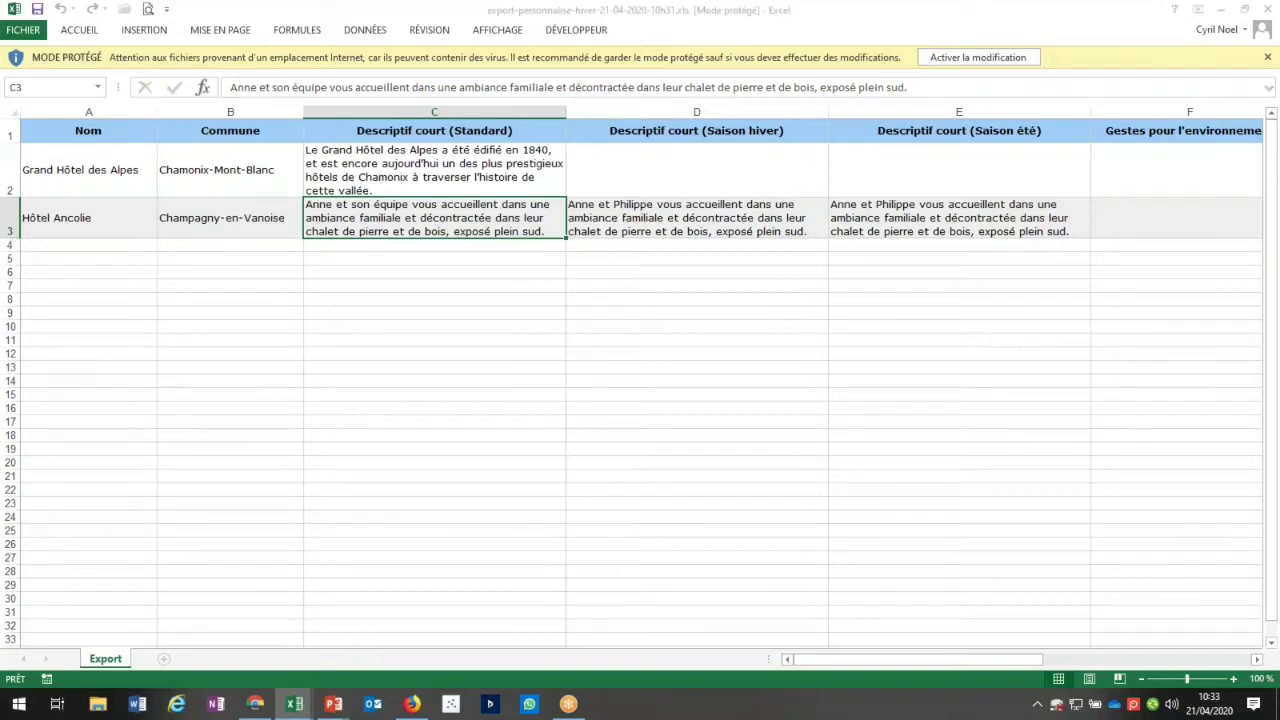
pyautogui.click(598, 383)
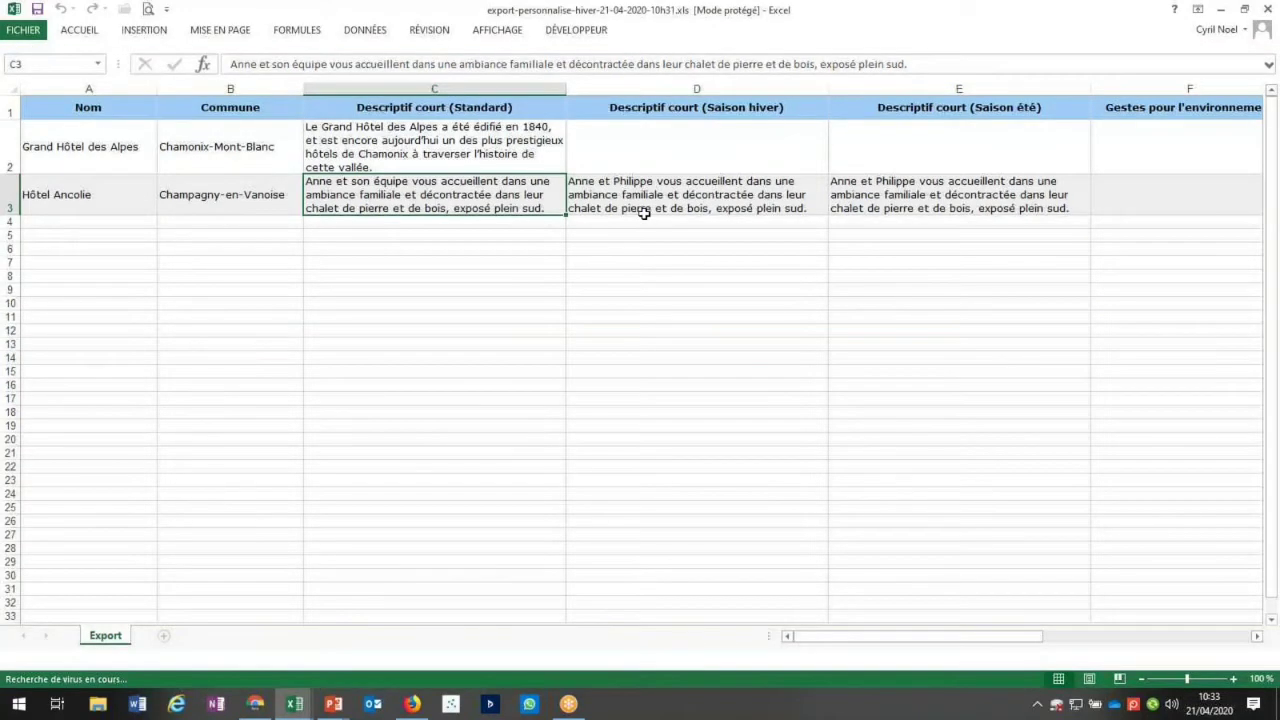
pyautogui.click(648, 211)
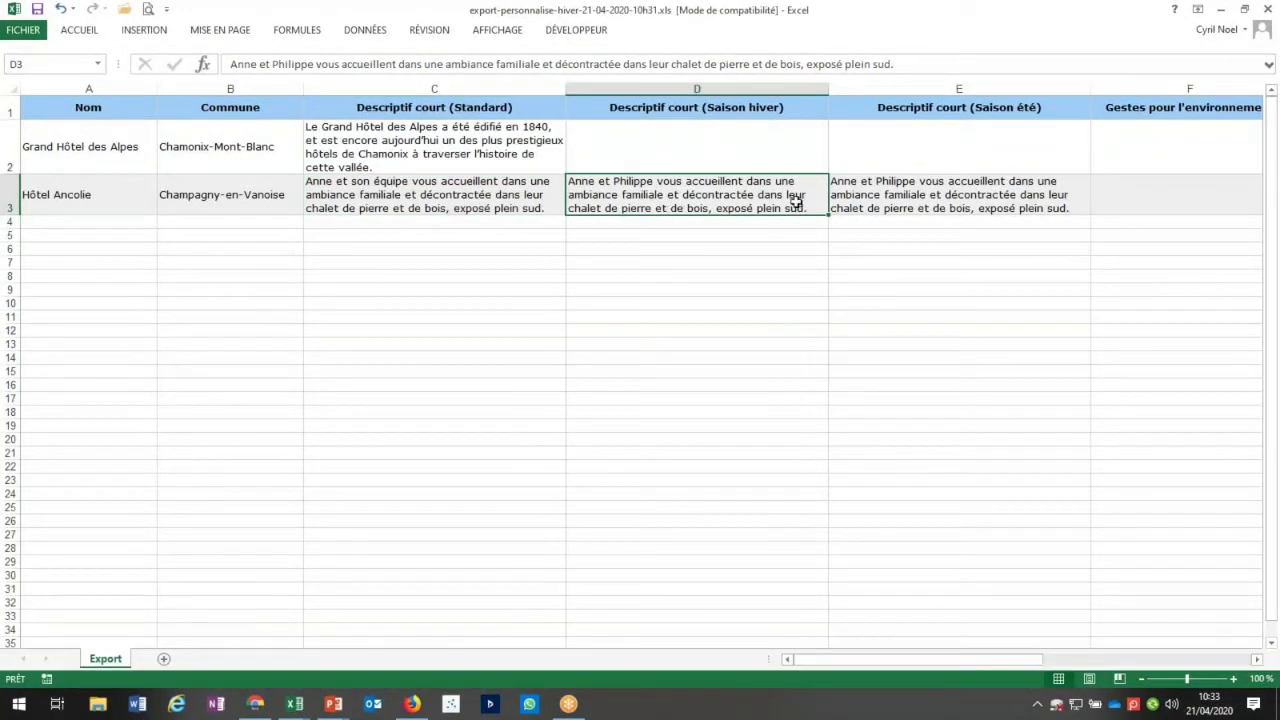
pyautogui.click(467, 198)
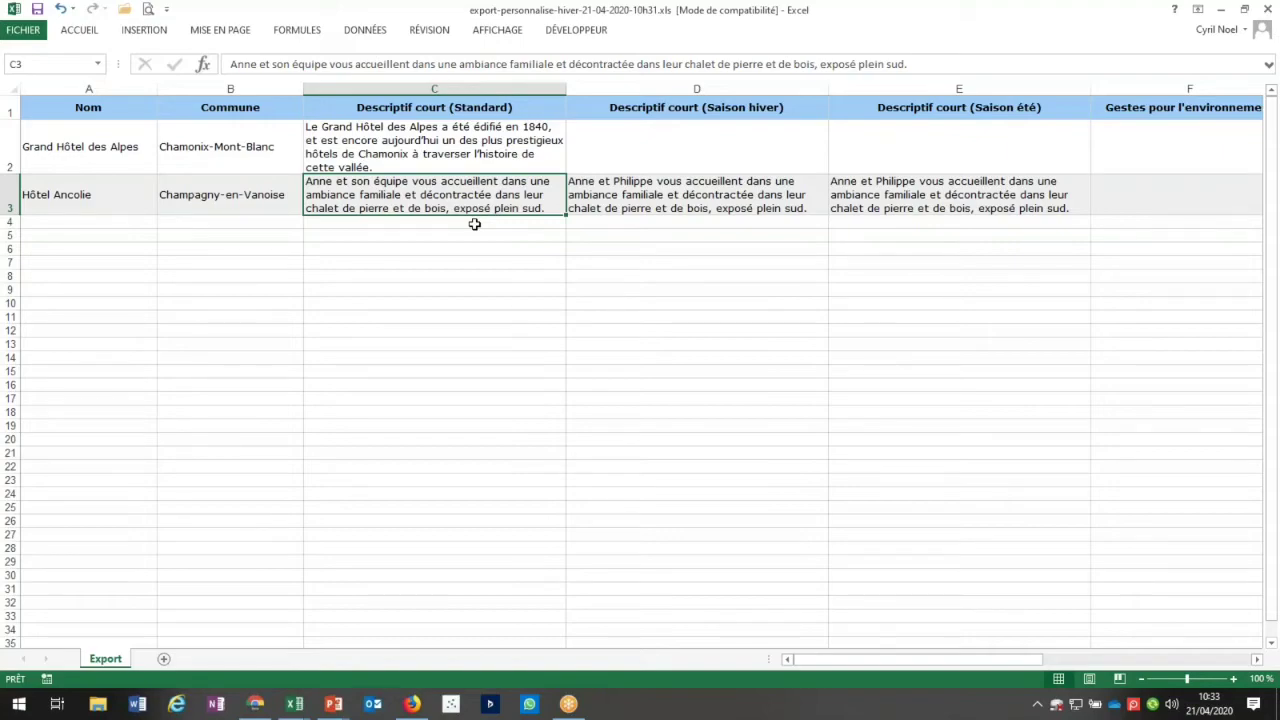
# Switch back to Apidae in Chrome and open the user help site from the Châtel search results page
pyautogui.hotkey('alt', 'Tab')
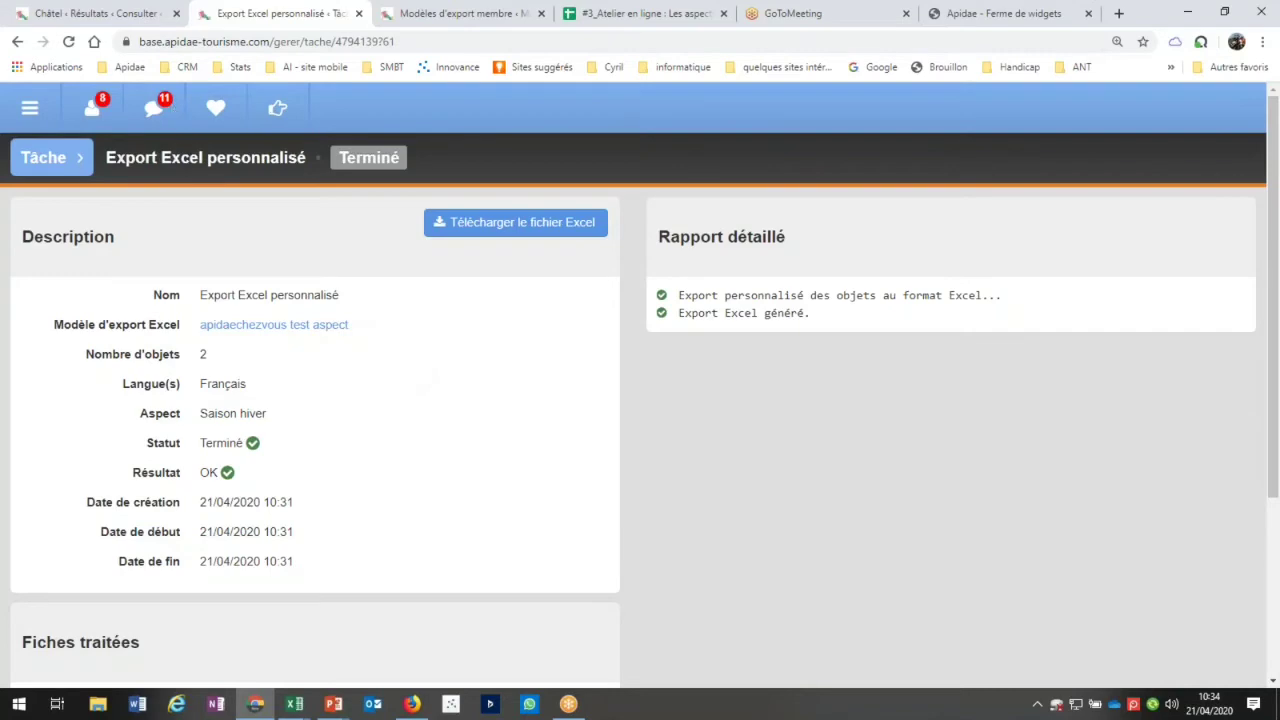
pyautogui.click(121, 17)
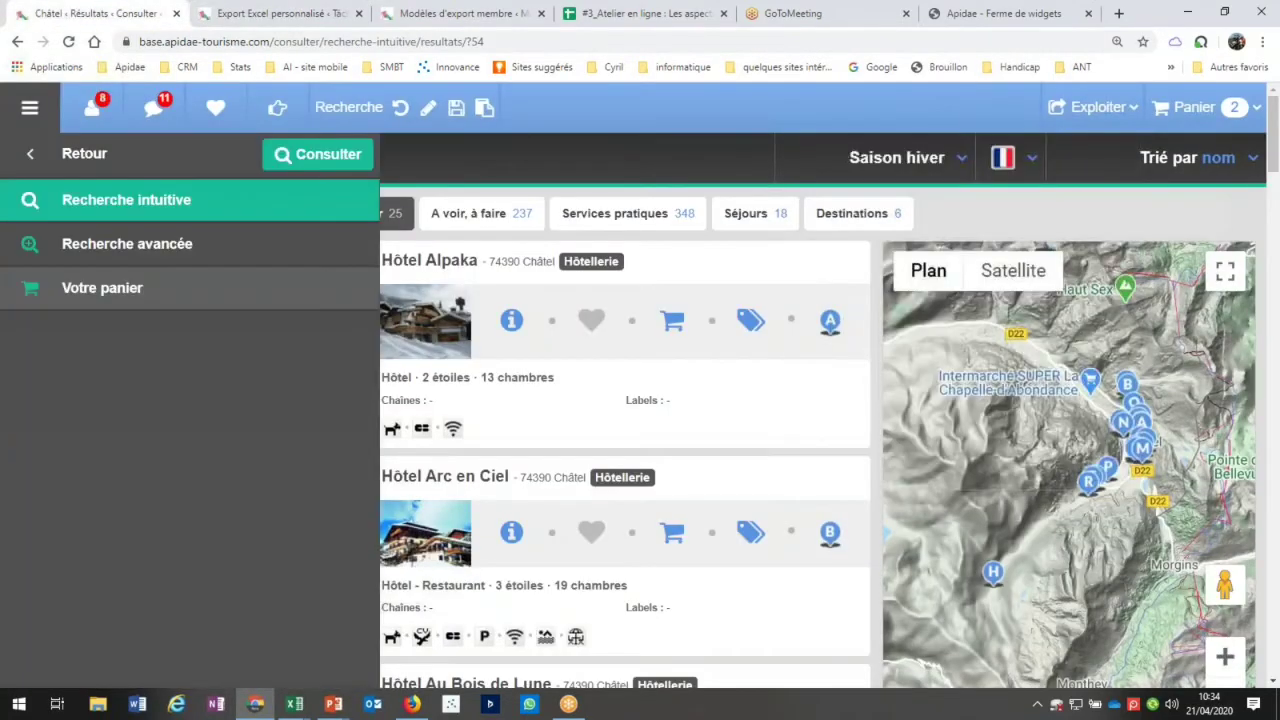
pyautogui.click(84, 153)
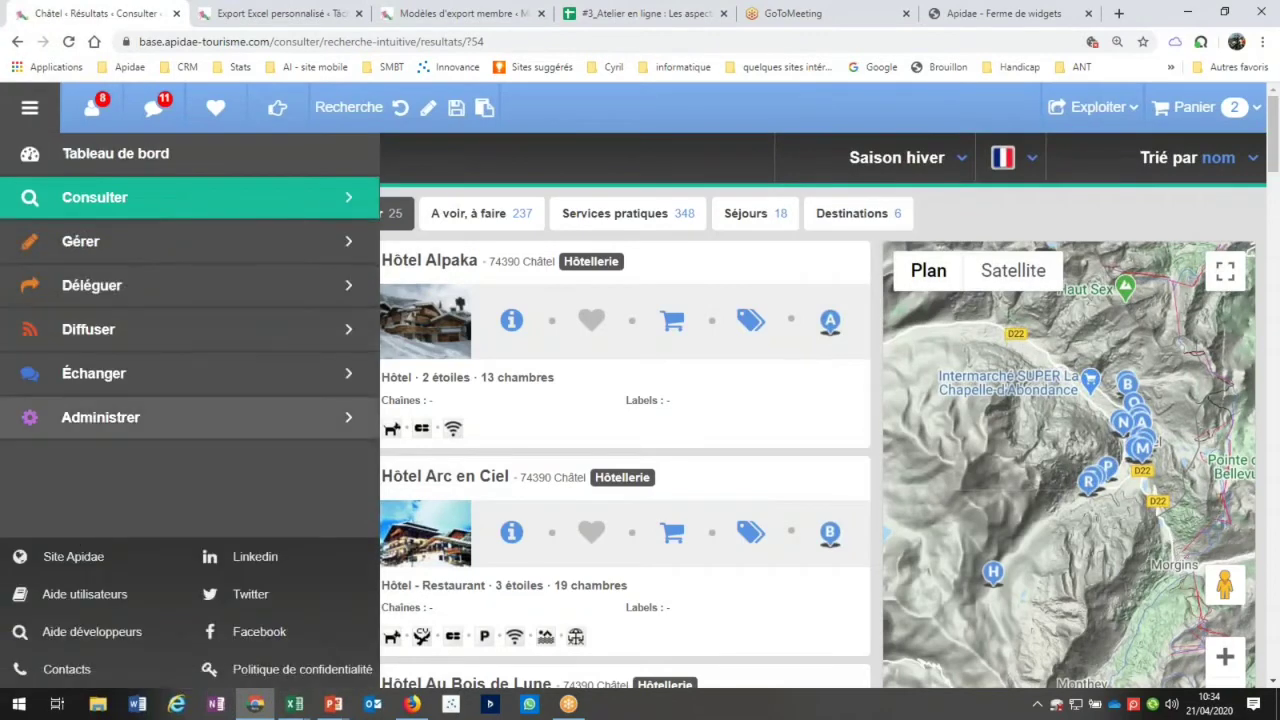
pyautogui.click(66, 597)
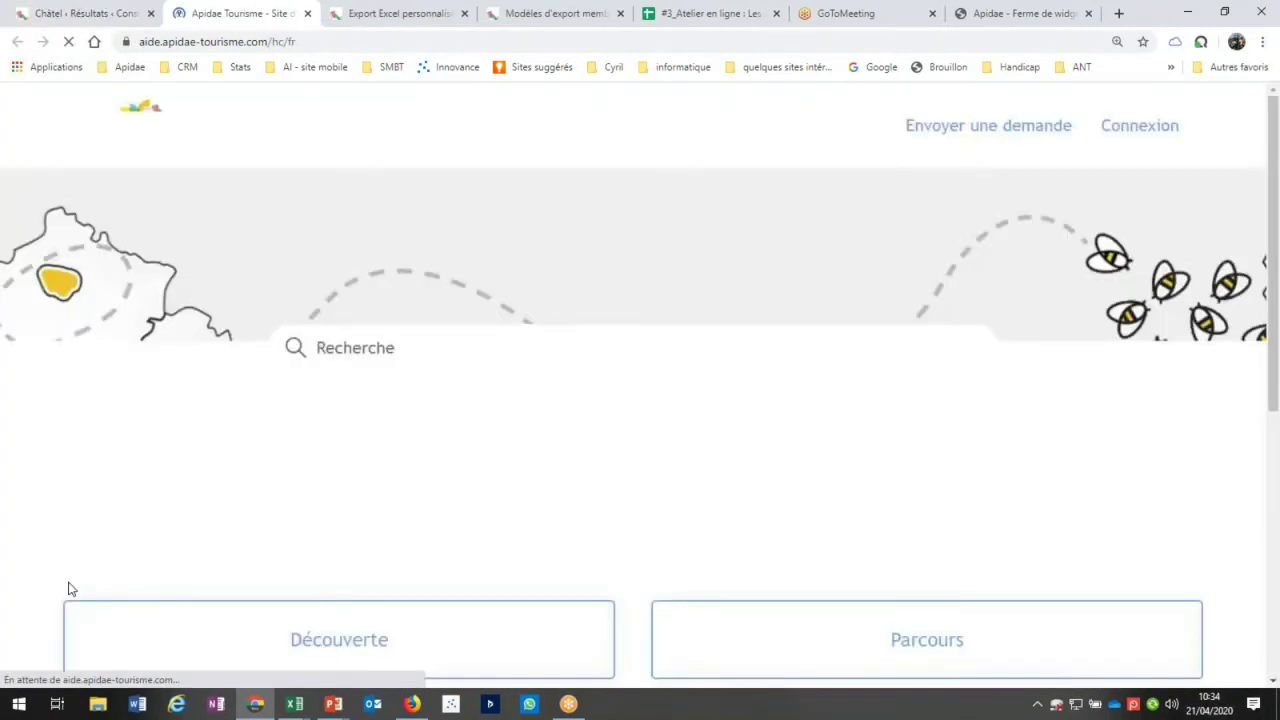
# Search the user help site for "recherche avancée aspects"
pyautogui.click(403, 340)
pyautogui.write('re')
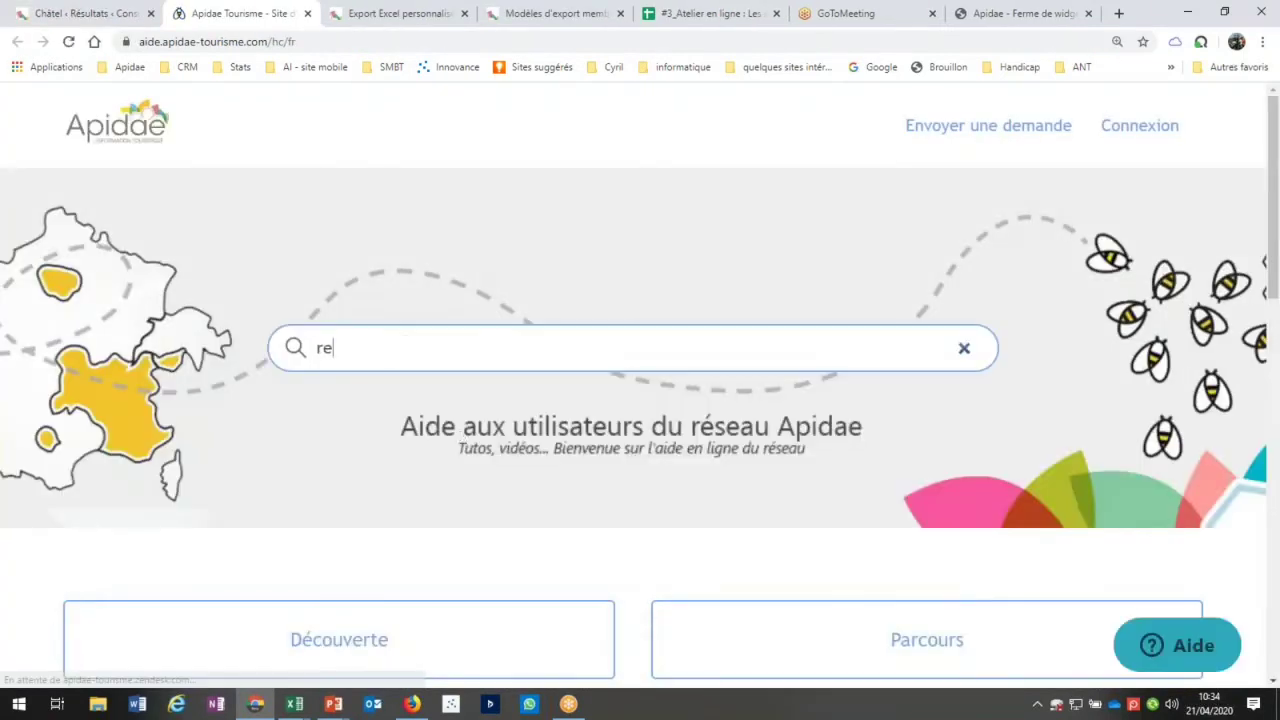
pyautogui.write('cherche avancée aspecy')
pyautogui.press('BackSpace')
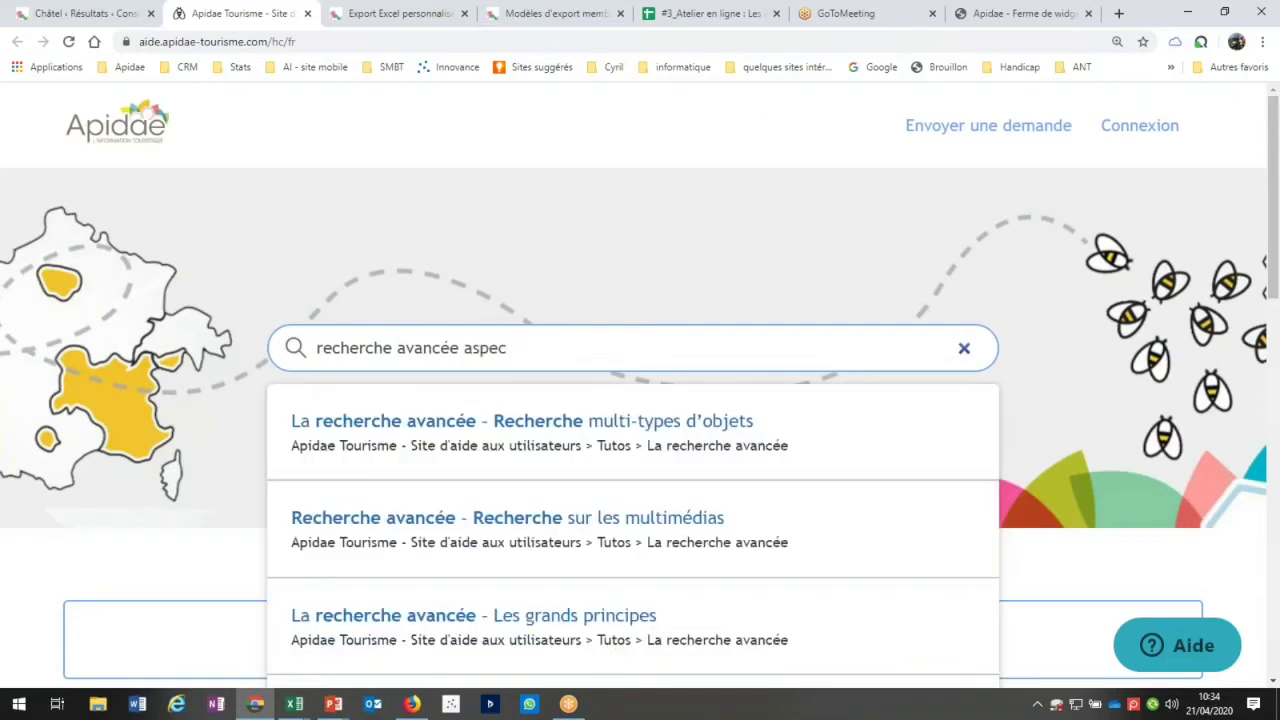
pyautogui.write('ts')
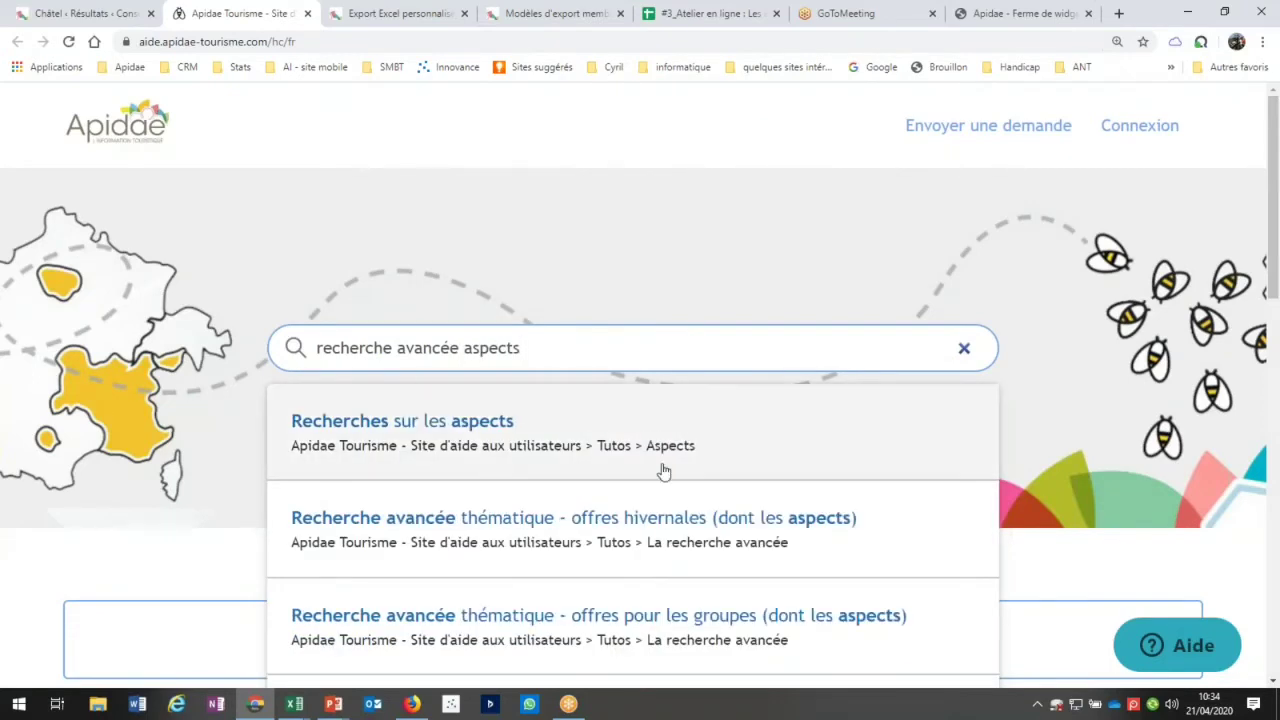
# Look through the suggested articles on advanced search and aspects, and the recent activity list on the help home page
pyautogui.scroll(-1, 663, 471)
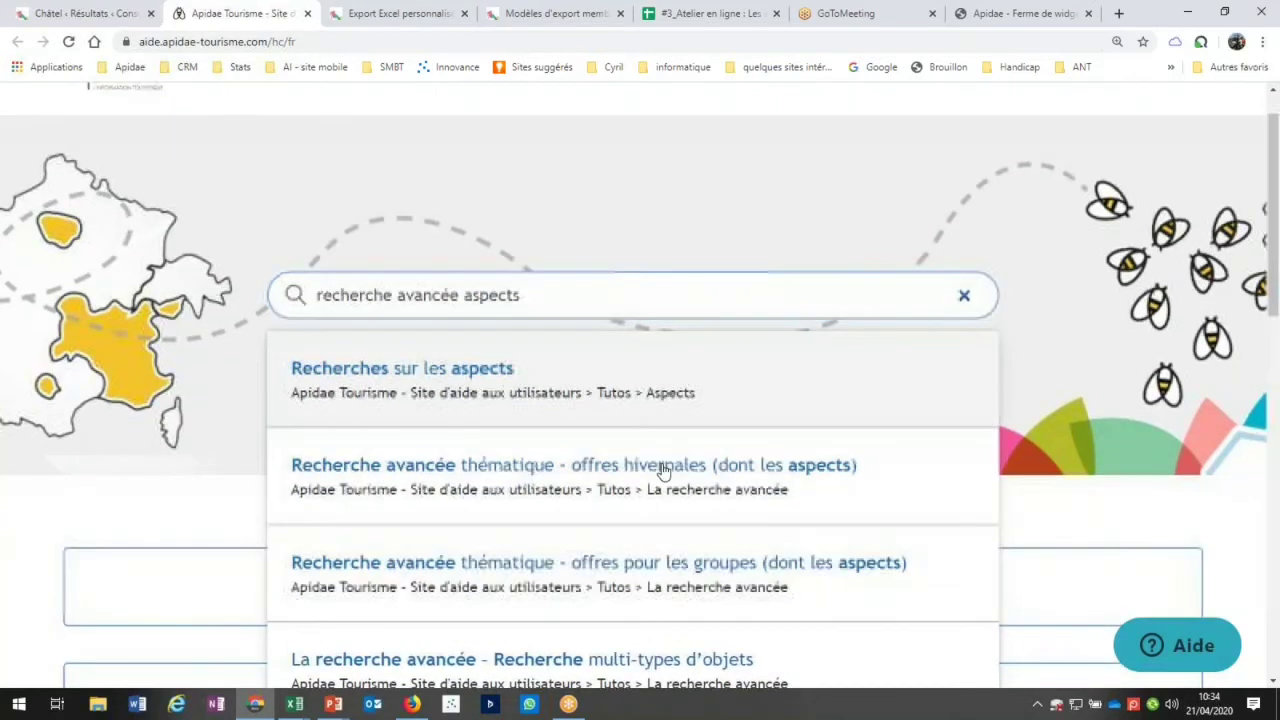
pyautogui.scroll(-2, 663, 471)
pyautogui.scroll(-1, 680, 420)
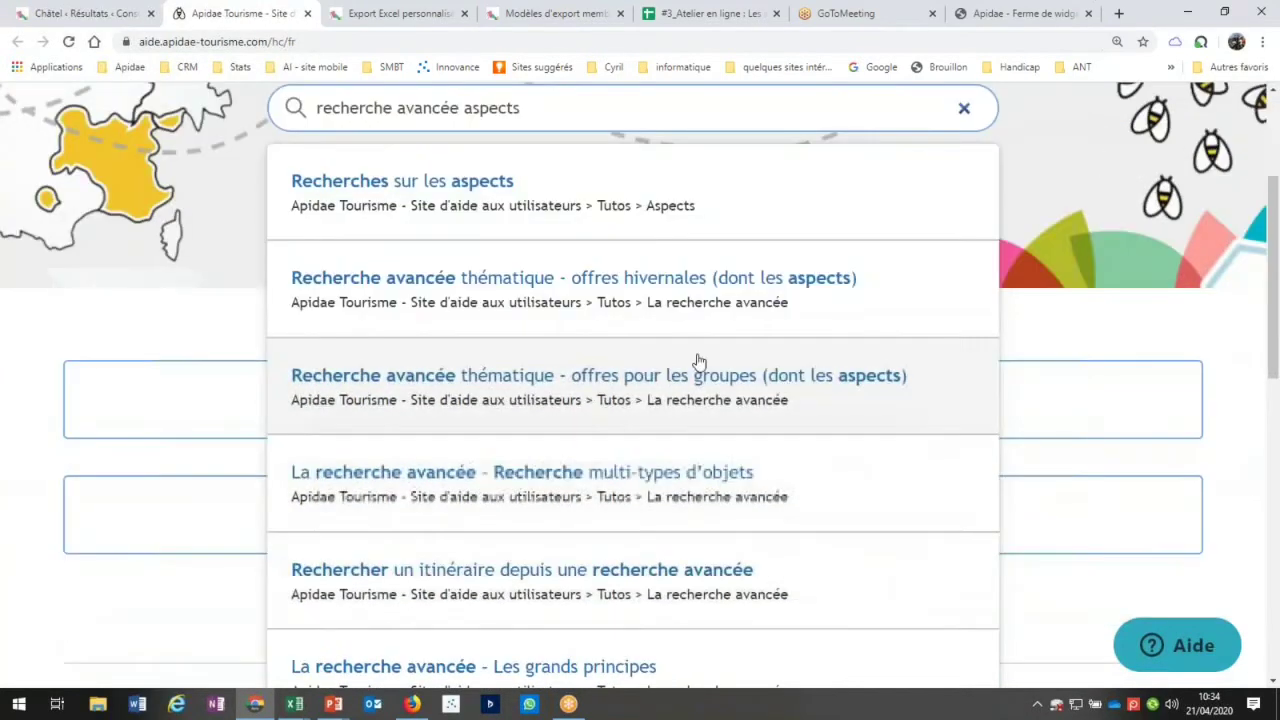
pyautogui.scroll(-1, 737, 430)
pyautogui.scroll(-3, 737, 390)
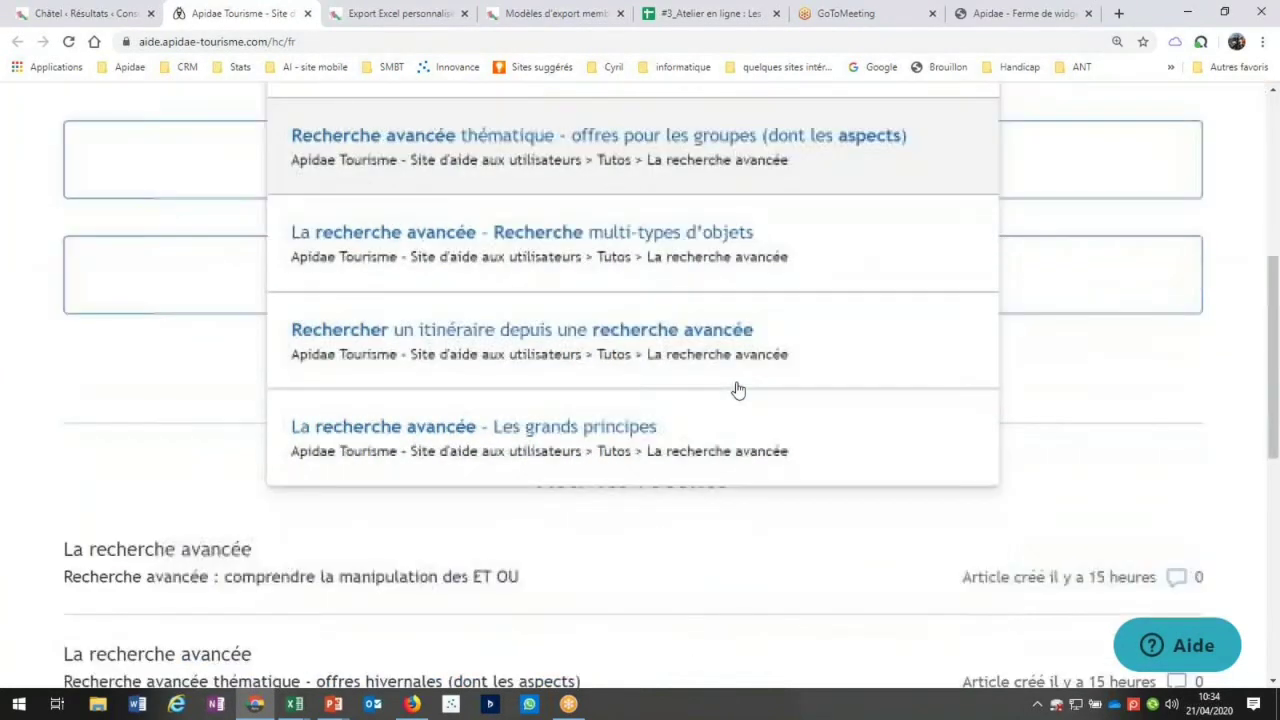
pyautogui.scroll(-3, 737, 390)
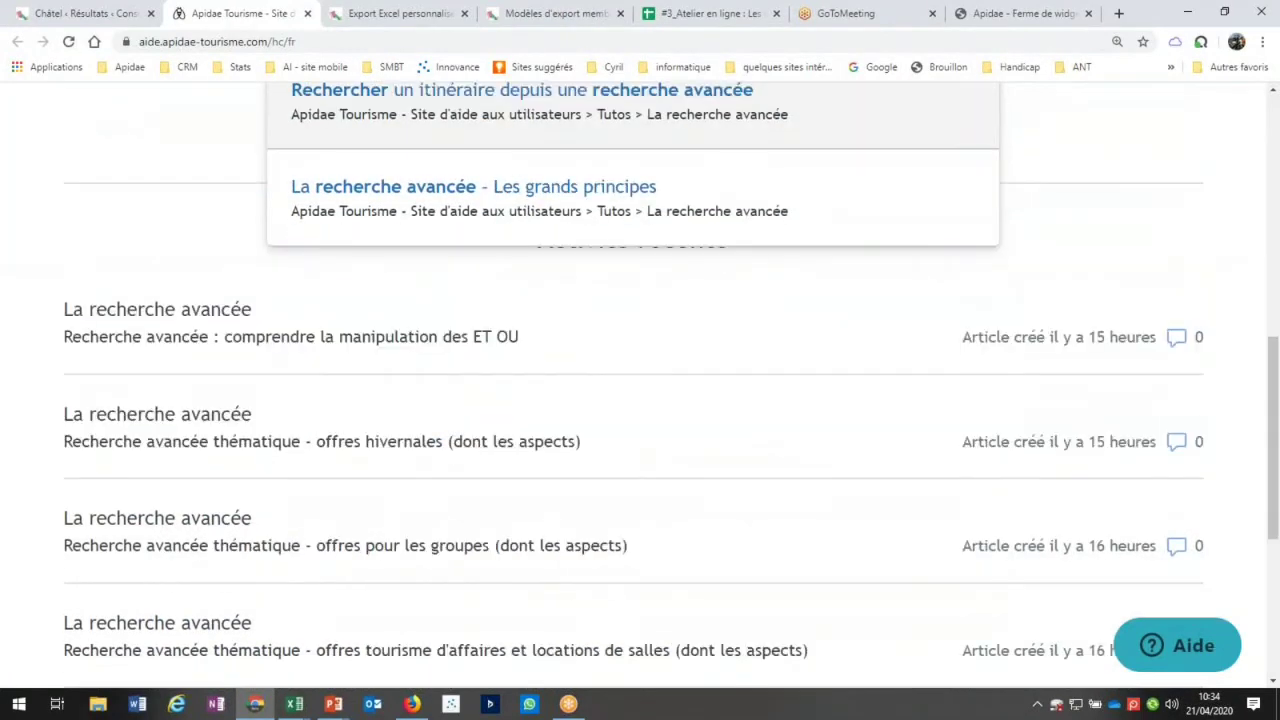
pyautogui.scroll(-2, 740, 389)
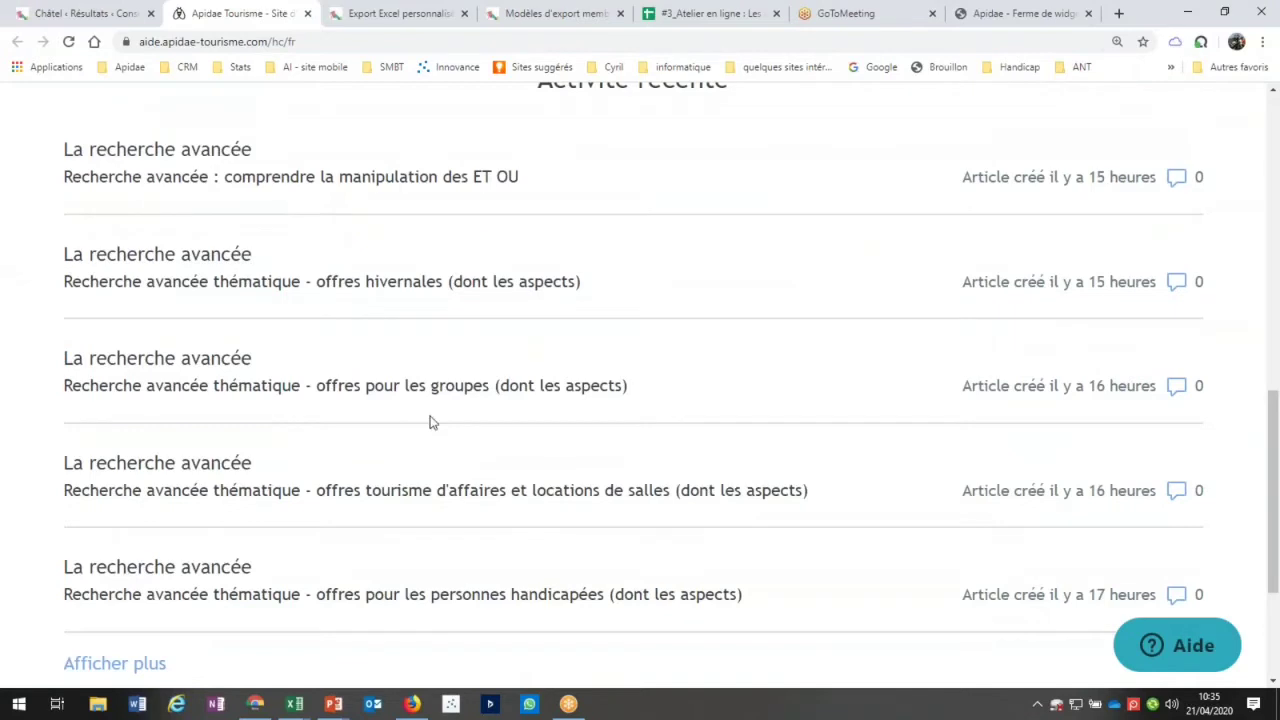
# Return to the help home page's category blocks and open the Tutos category
pyautogui.scroll(4, 432, 422)
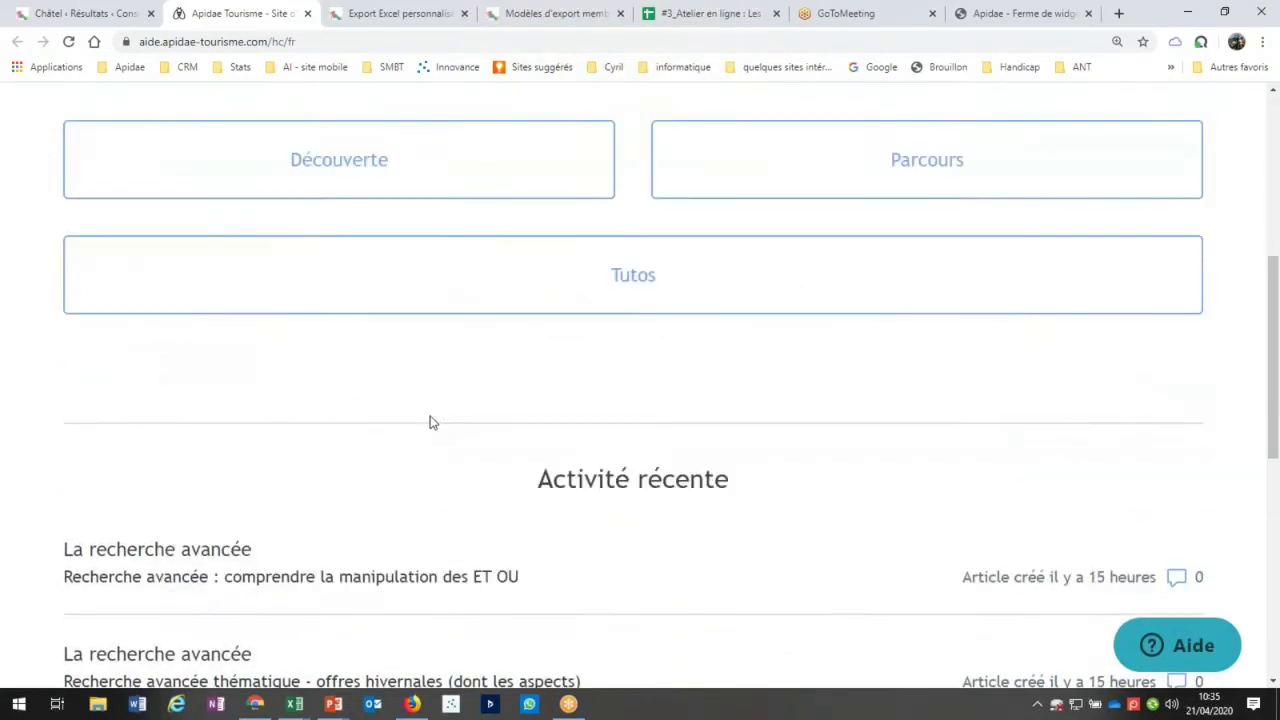
pyautogui.scroll(4, 432, 422)
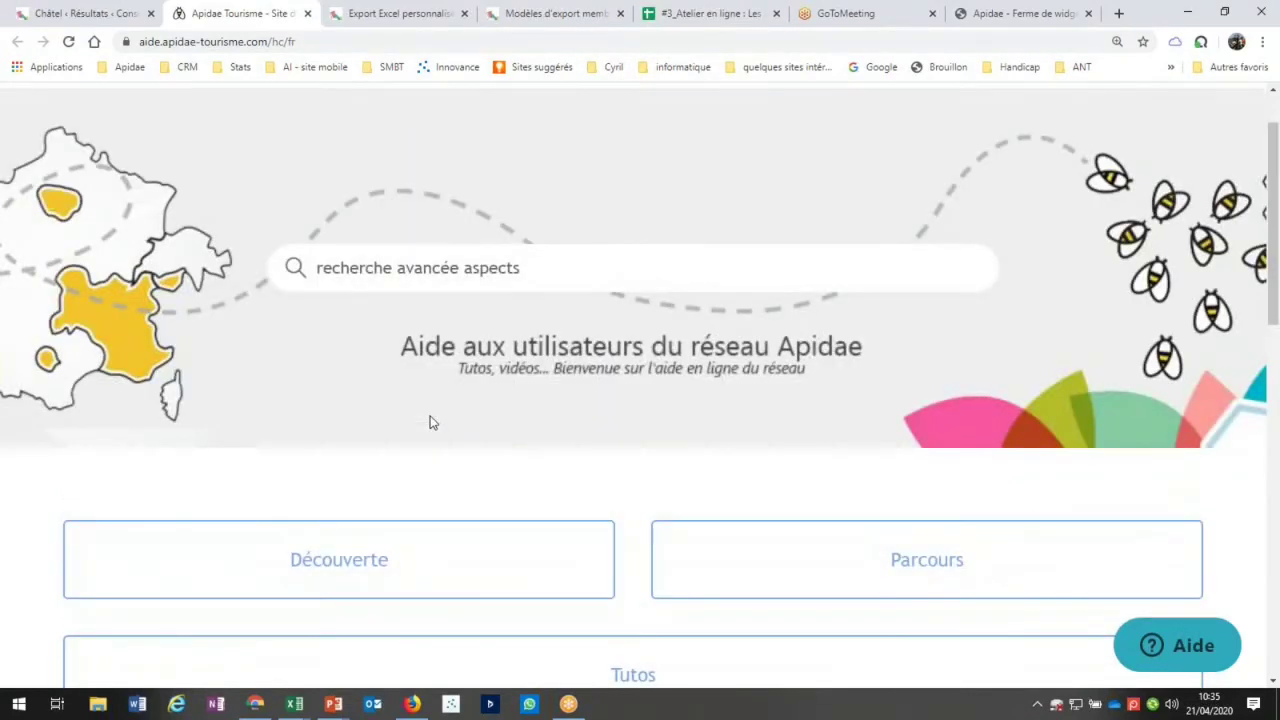
pyautogui.scroll(-2, 432, 422)
pyautogui.click(646, 440)
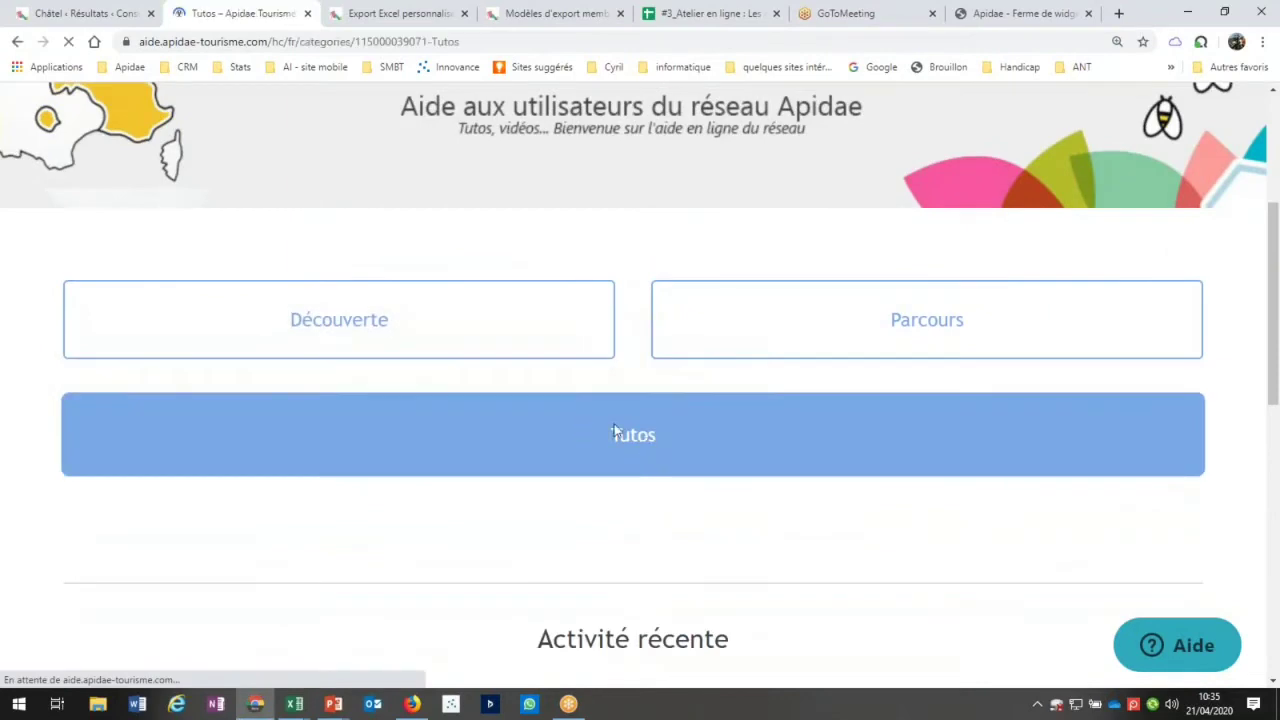
# Open the tutorial "Recherche avancée thématique - offres pour les personnes handicapées (dont les aspects)" from the La recherche avancée section of the Tutos list
pyautogui.scroll(-2, 908, 310)
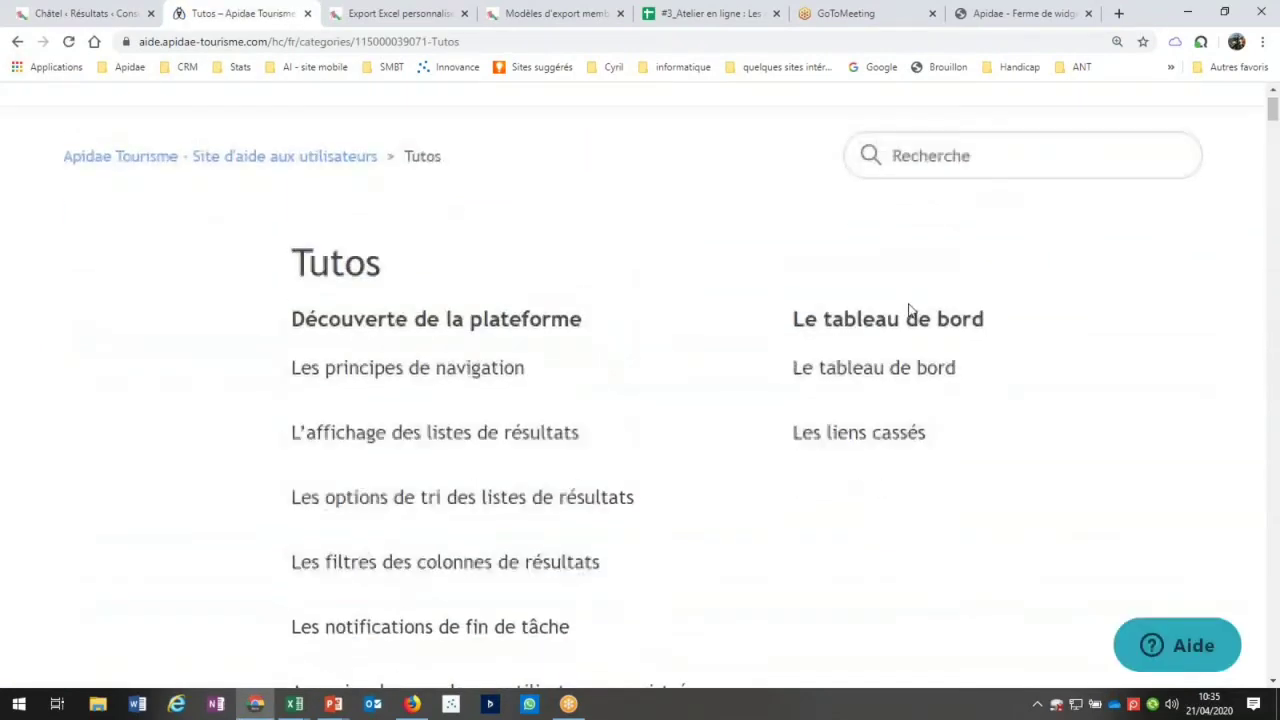
pyautogui.scroll(-10, 908, 310)
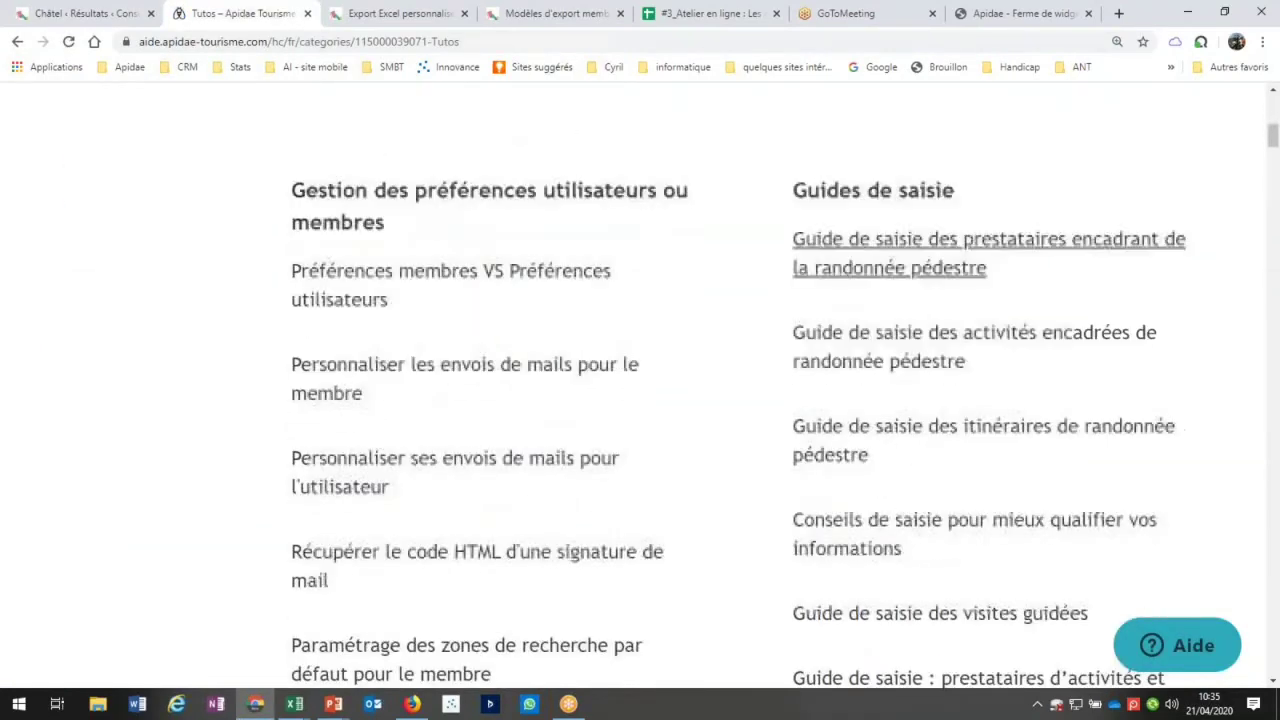
pyautogui.scroll(-5, 640, 390)
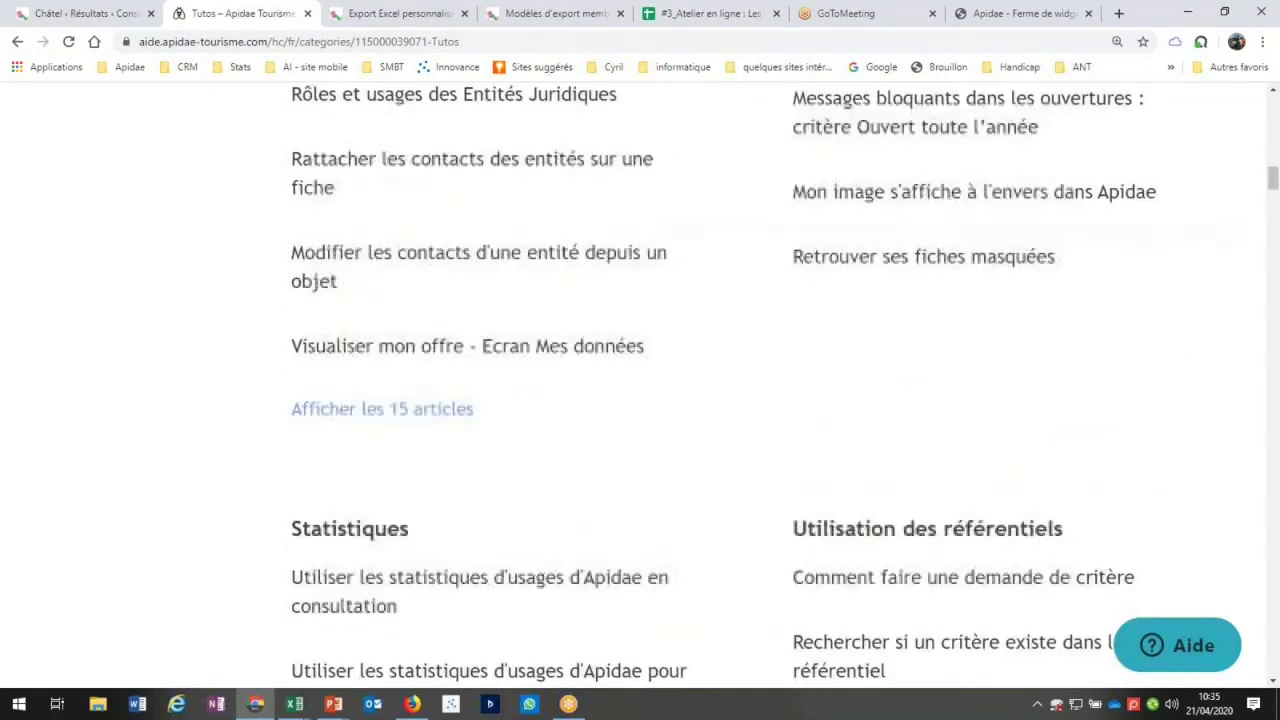
pyautogui.scroll(-8, 640, 390)
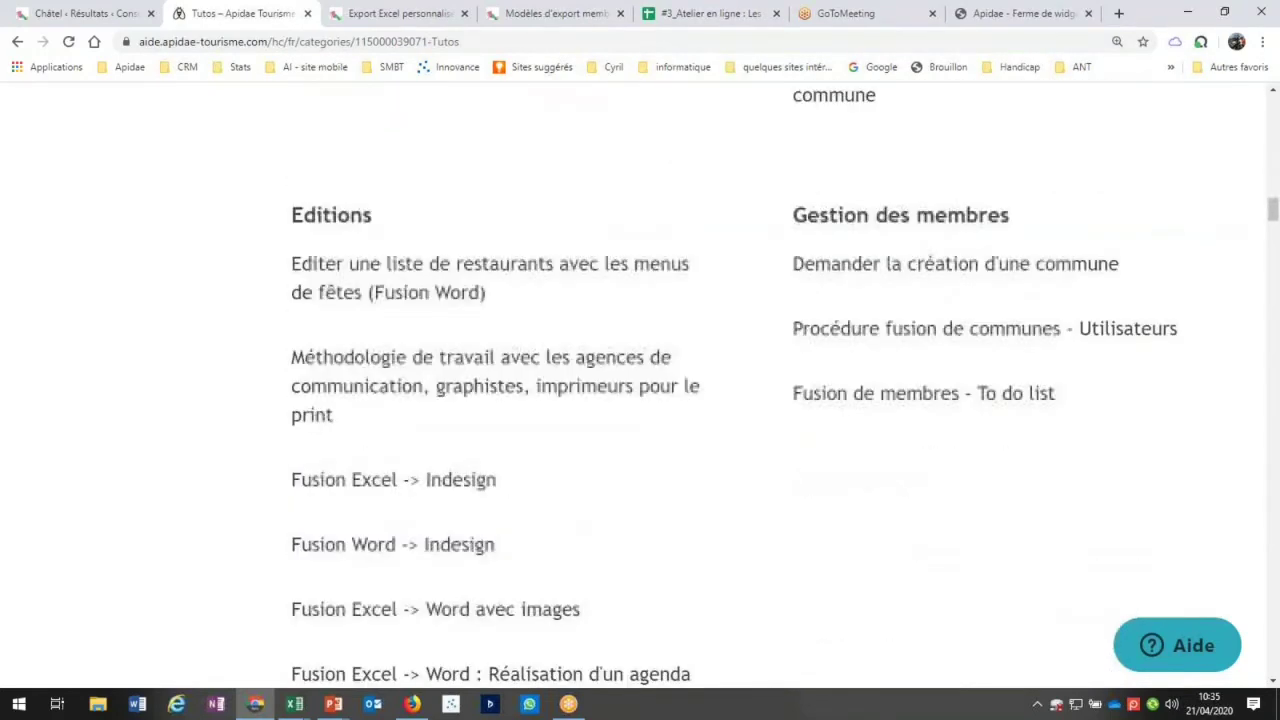
pyautogui.scroll(-13, 640, 390)
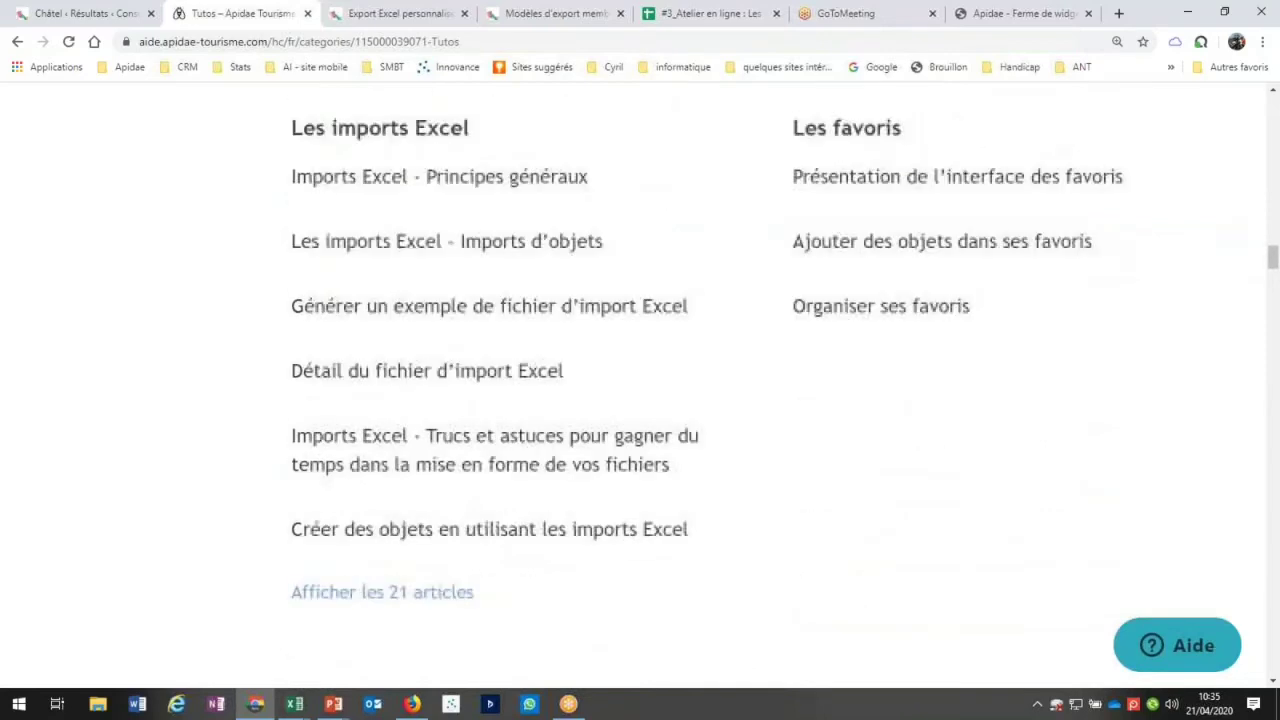
pyautogui.scroll(-5, 640, 390)
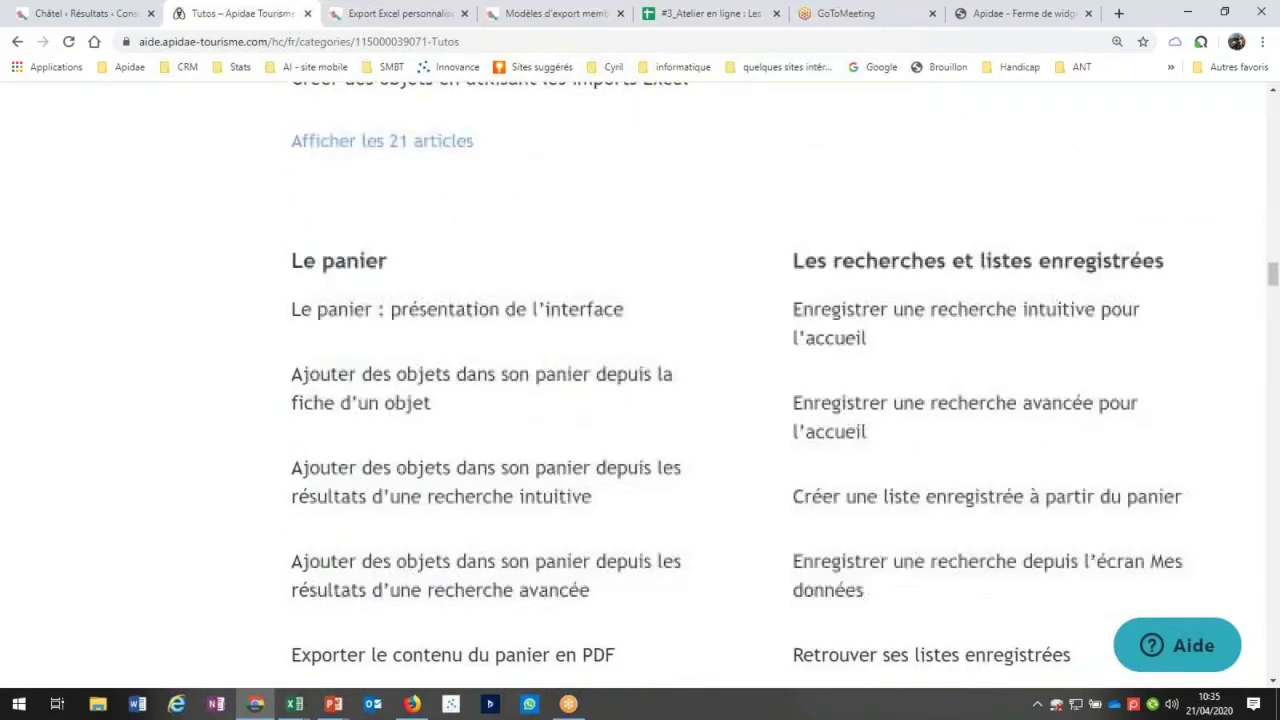
pyautogui.scroll(-3, 535, 294)
pyautogui.scroll(2, 535, 294)
pyautogui.scroll(-5, 535, 294)
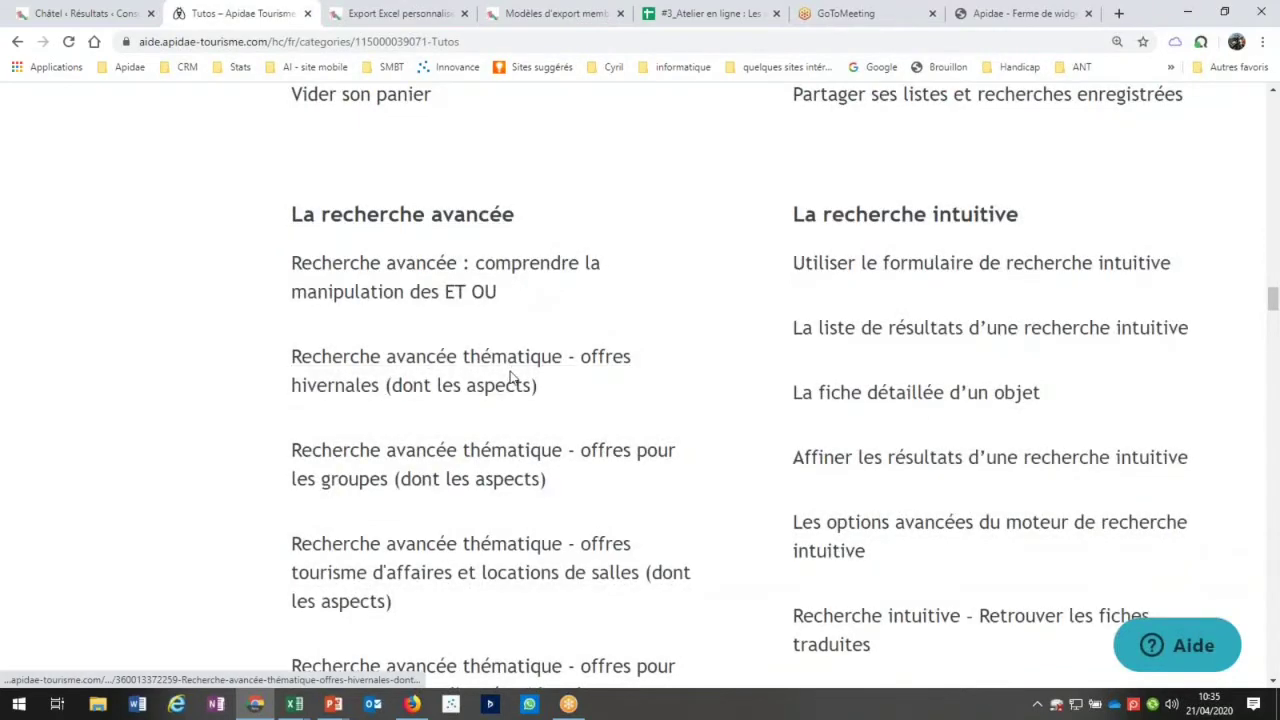
pyautogui.scroll(-2, 513, 390)
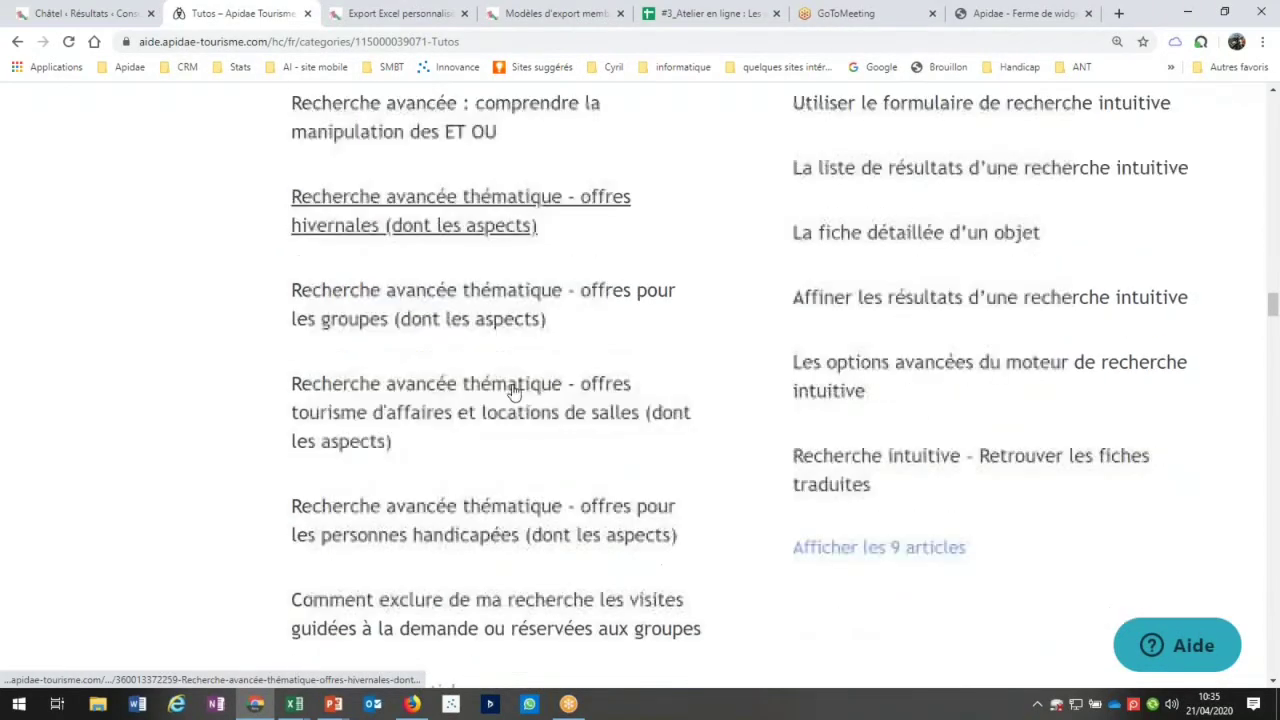
pyautogui.click(474, 518)
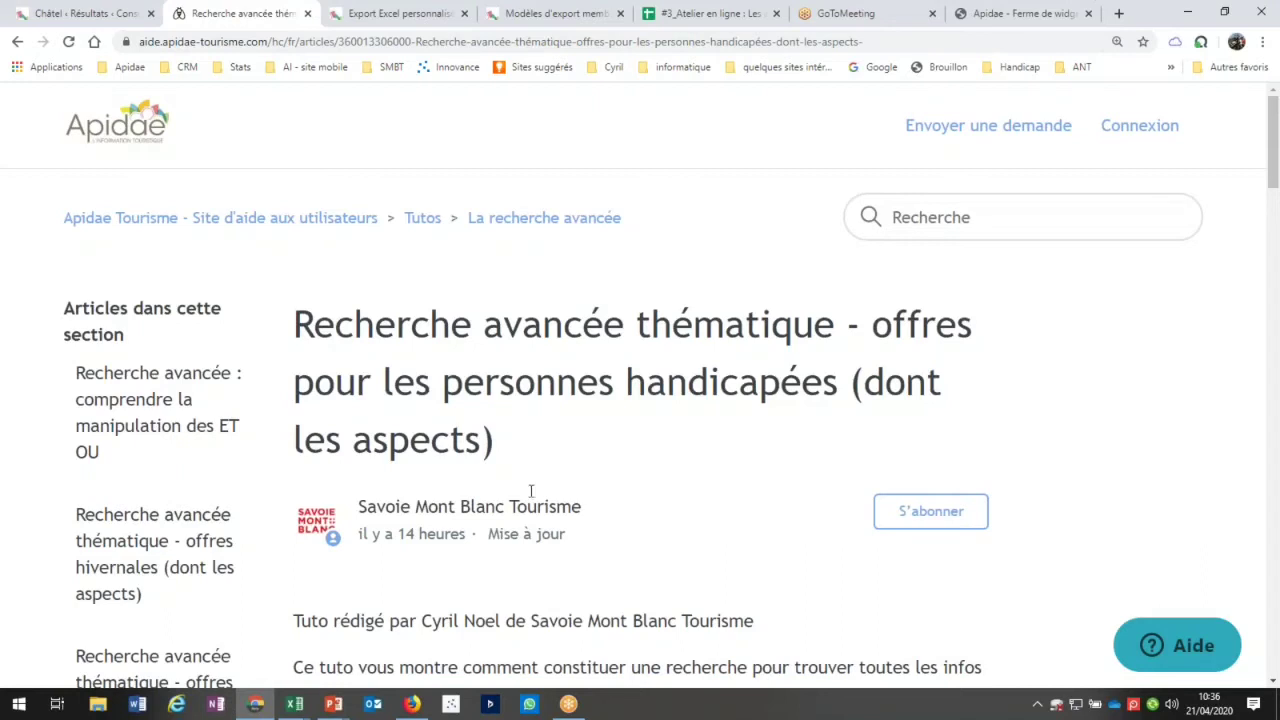
# Read the tutorial's introduction, highlighting the examples "associations pour personnes handicapées" and "sports adaptés pour personnes handicapées"
pyautogui.scroll(-1, 562, 465)
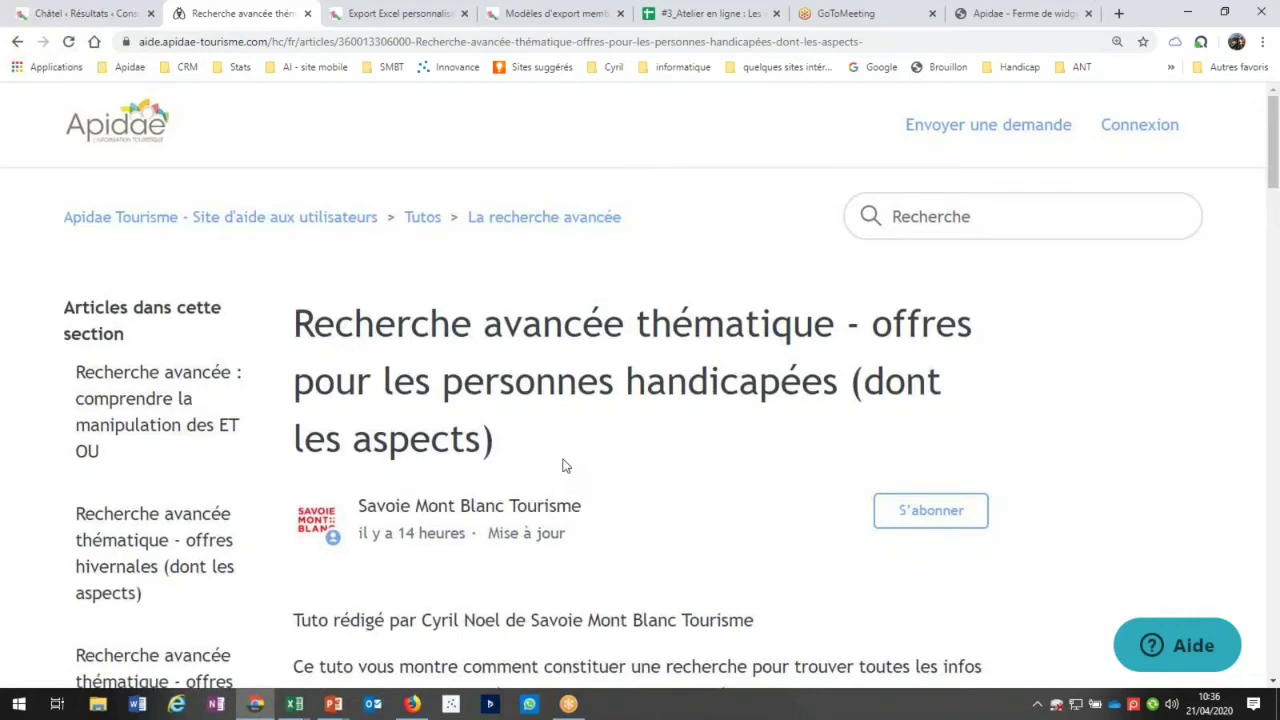
pyautogui.scroll(-1, 562, 465)
pyautogui.scroll(-2, 565, 465)
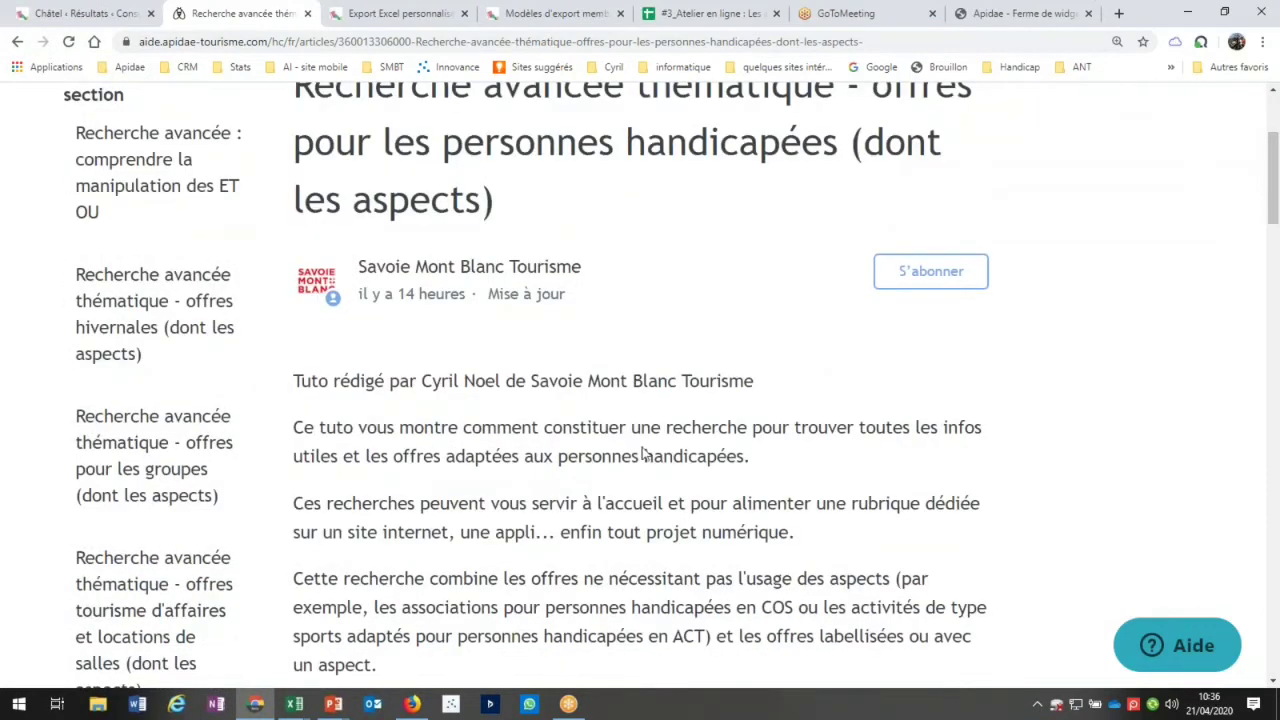
pyautogui.scroll(-3, 645, 453)
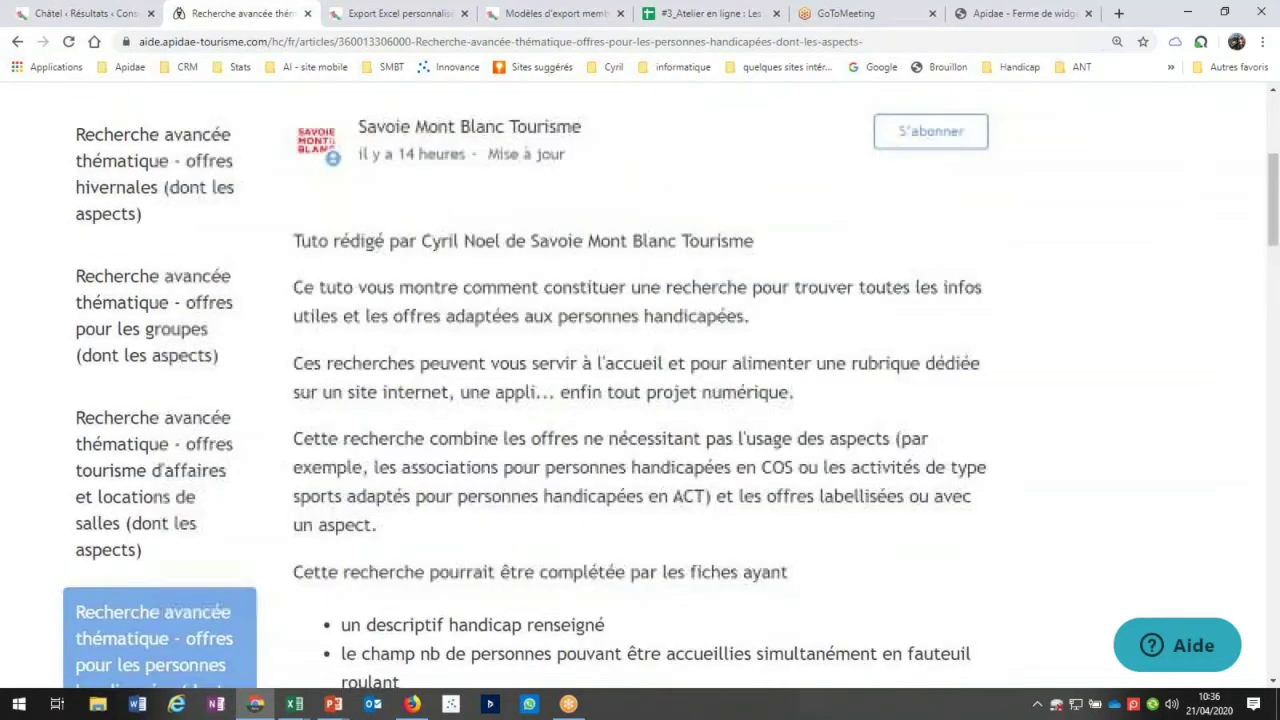
pyautogui.scroll(-1, 763, 447)
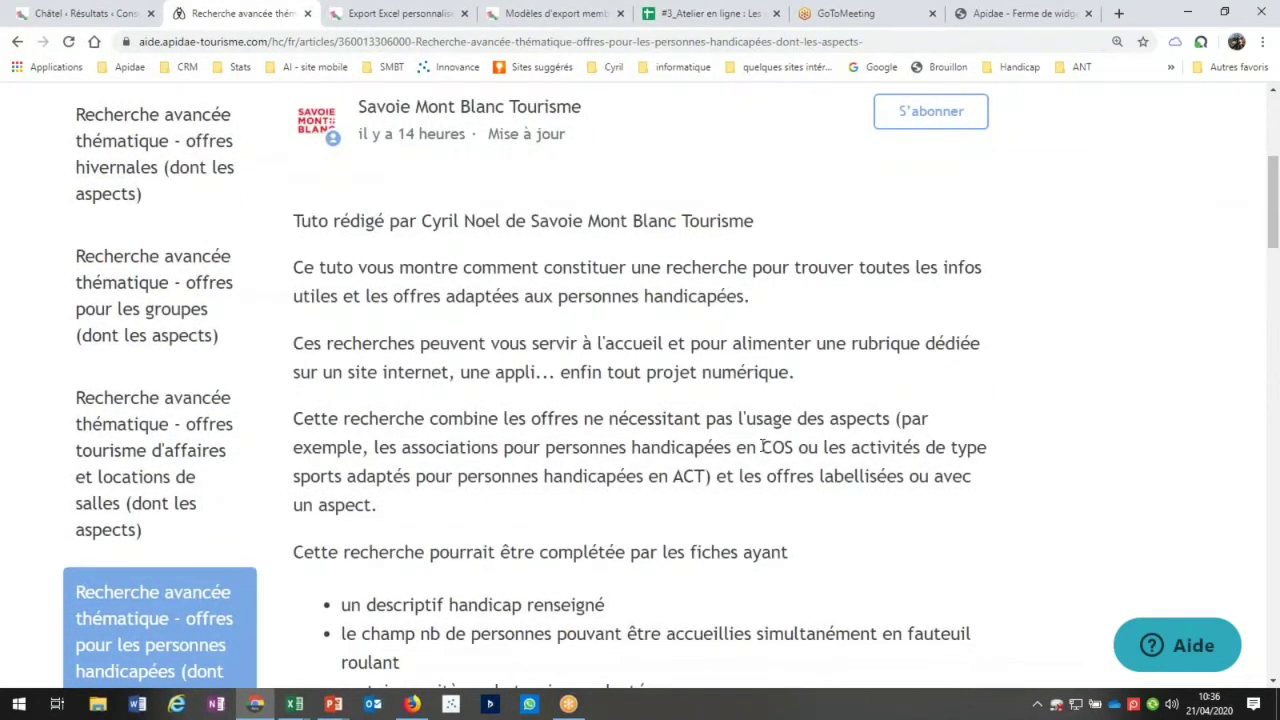
pyautogui.moveTo(401, 447); pyautogui.dragTo(735, 449)
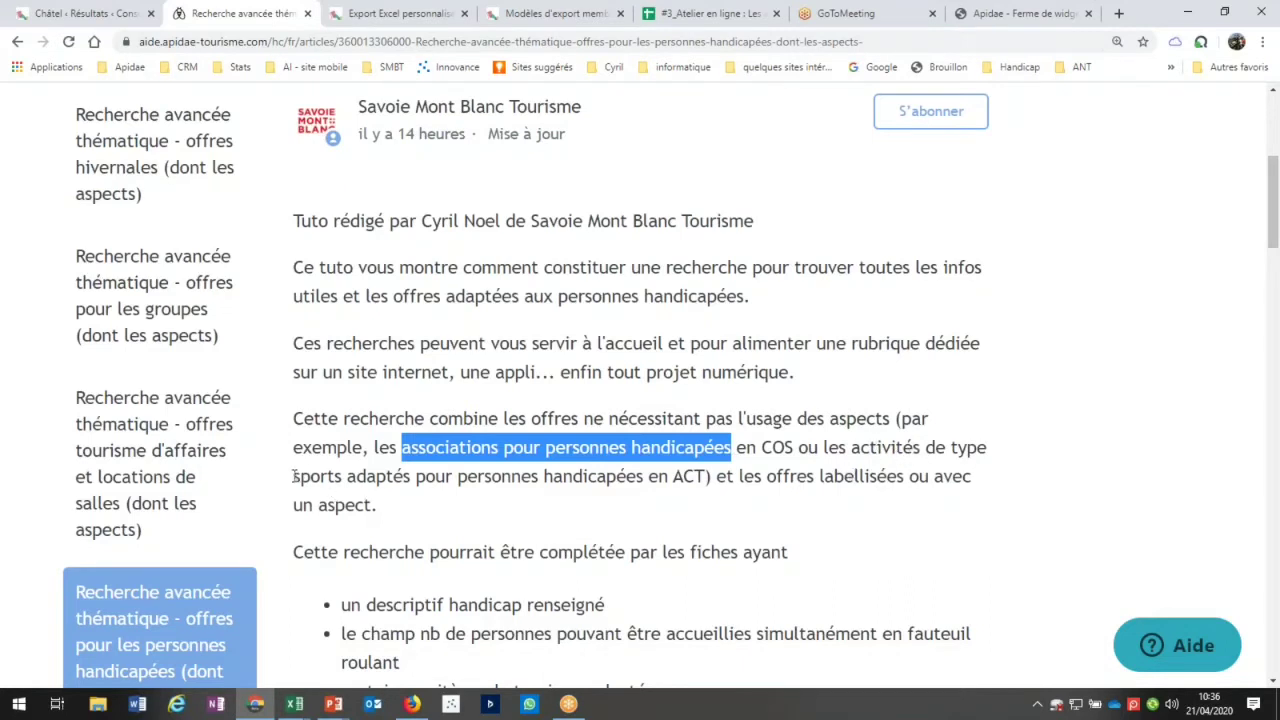
pyautogui.moveTo(294, 477); pyautogui.dragTo(643, 477)
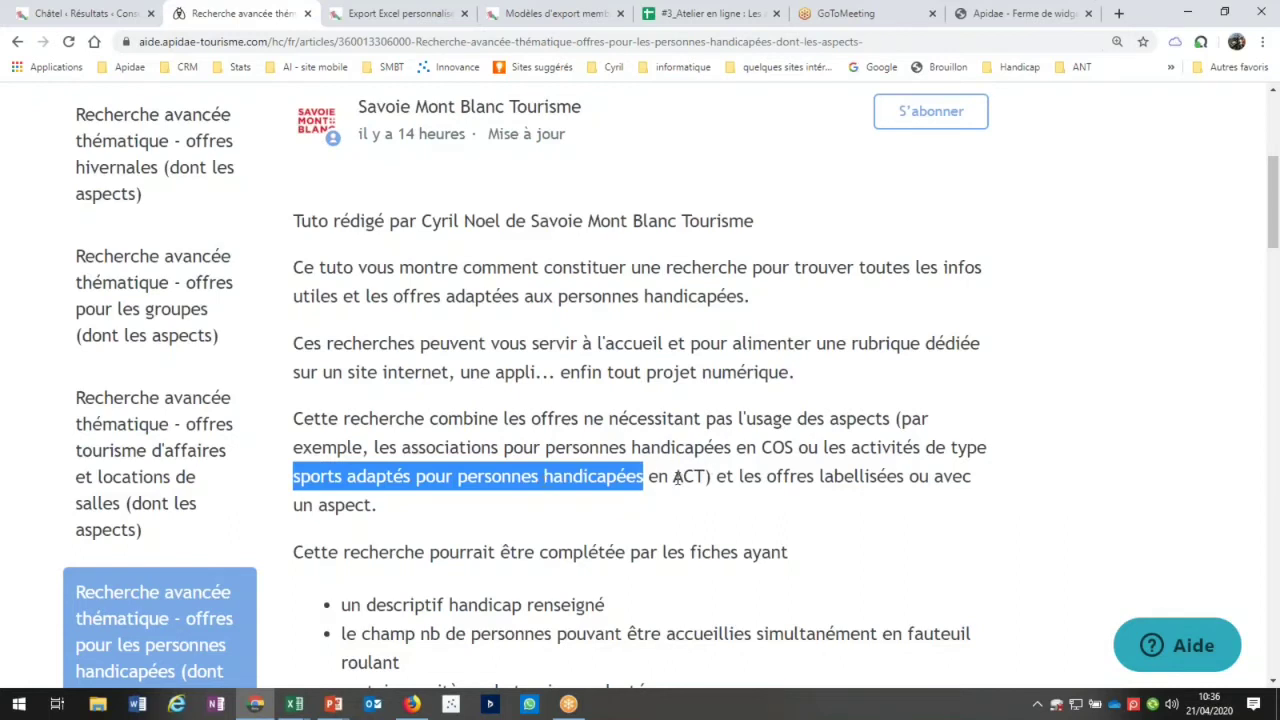
pyautogui.moveTo(728, 447); pyautogui.dragTo(401, 448)
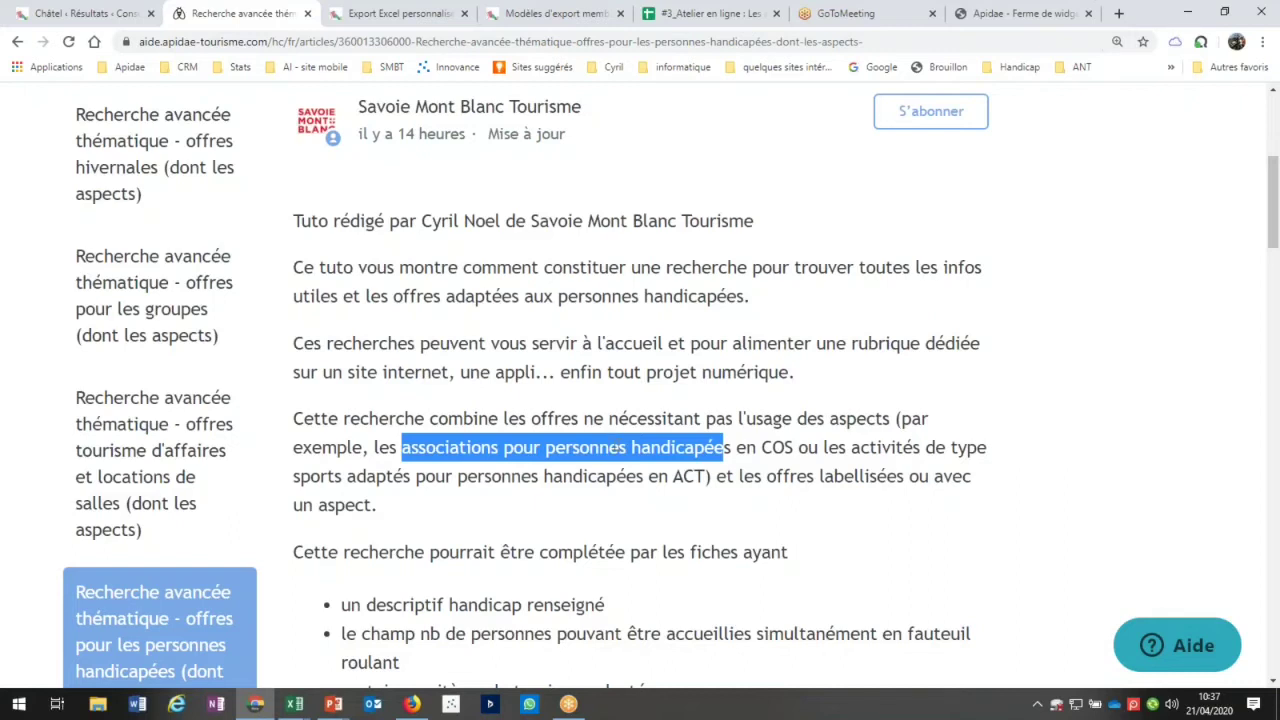
pyautogui.scroll(-1, 613, 447)
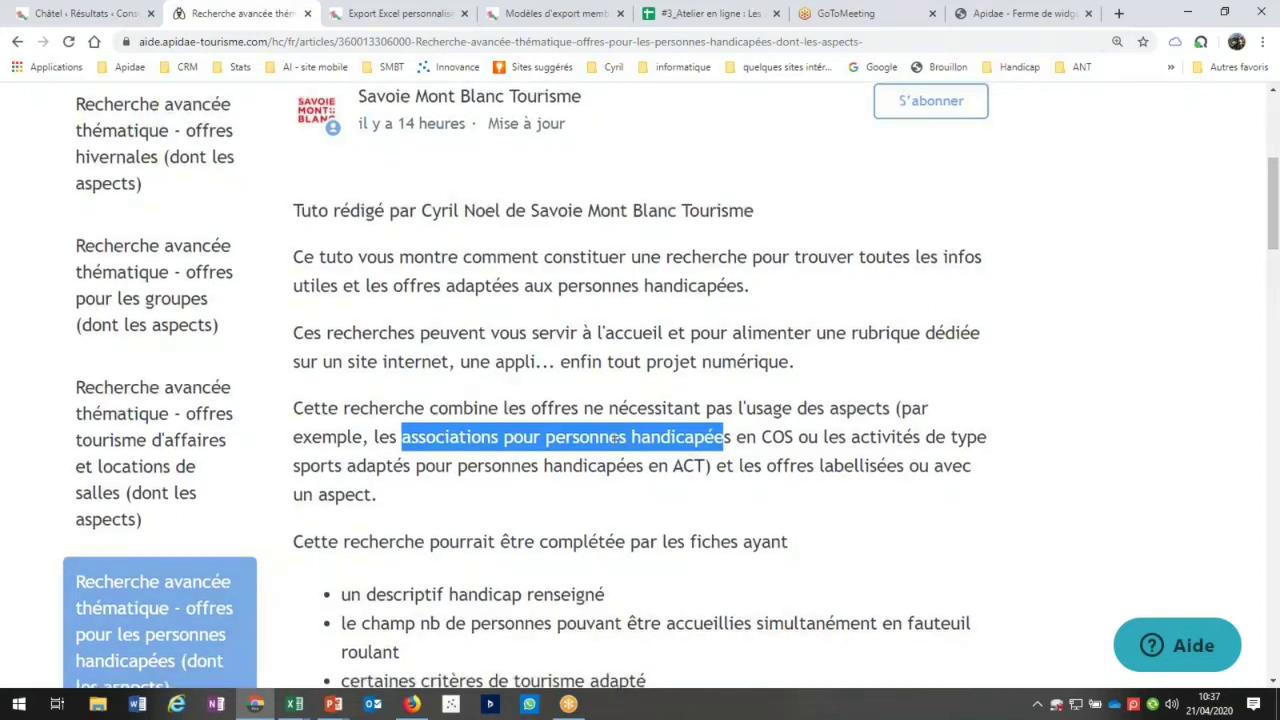
# Examine the tutorial's annotated search example, from the Territoires criterion and nested ET/OU criteria groups to the labels and Handicap aspect fields
pyautogui.scroll(-6, 616, 437)
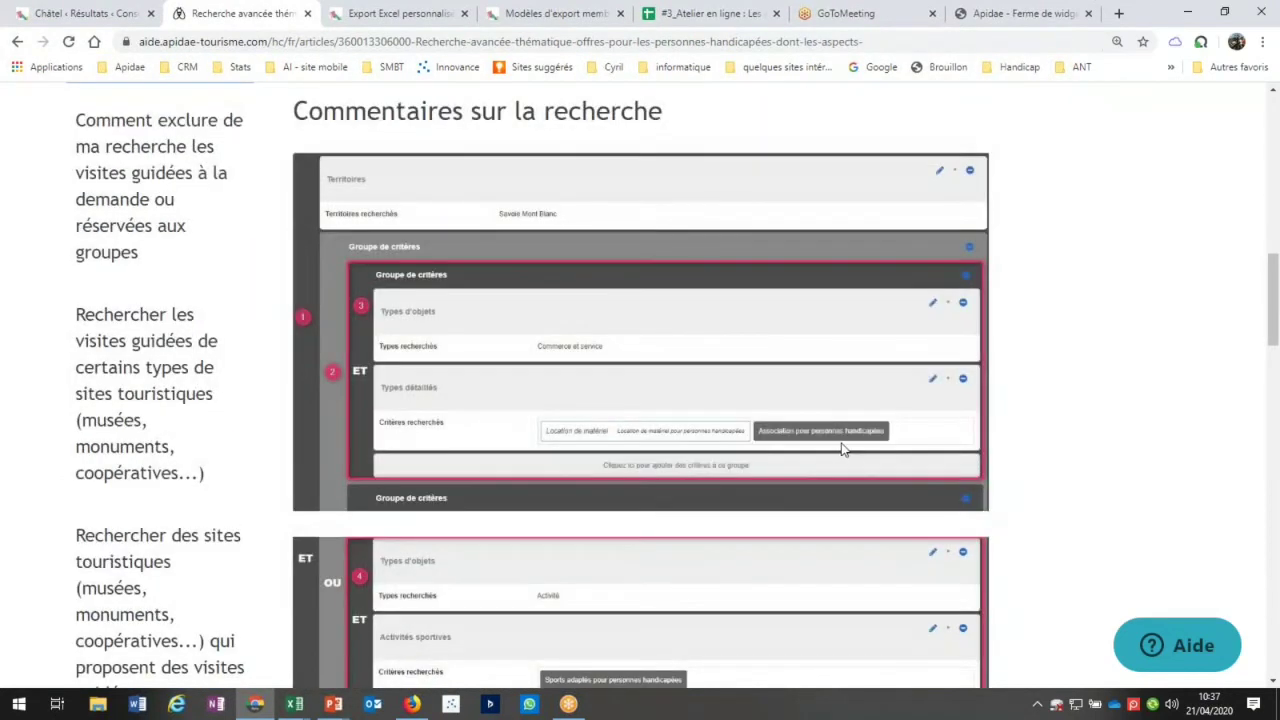
pyautogui.scroll(3, 841, 450)
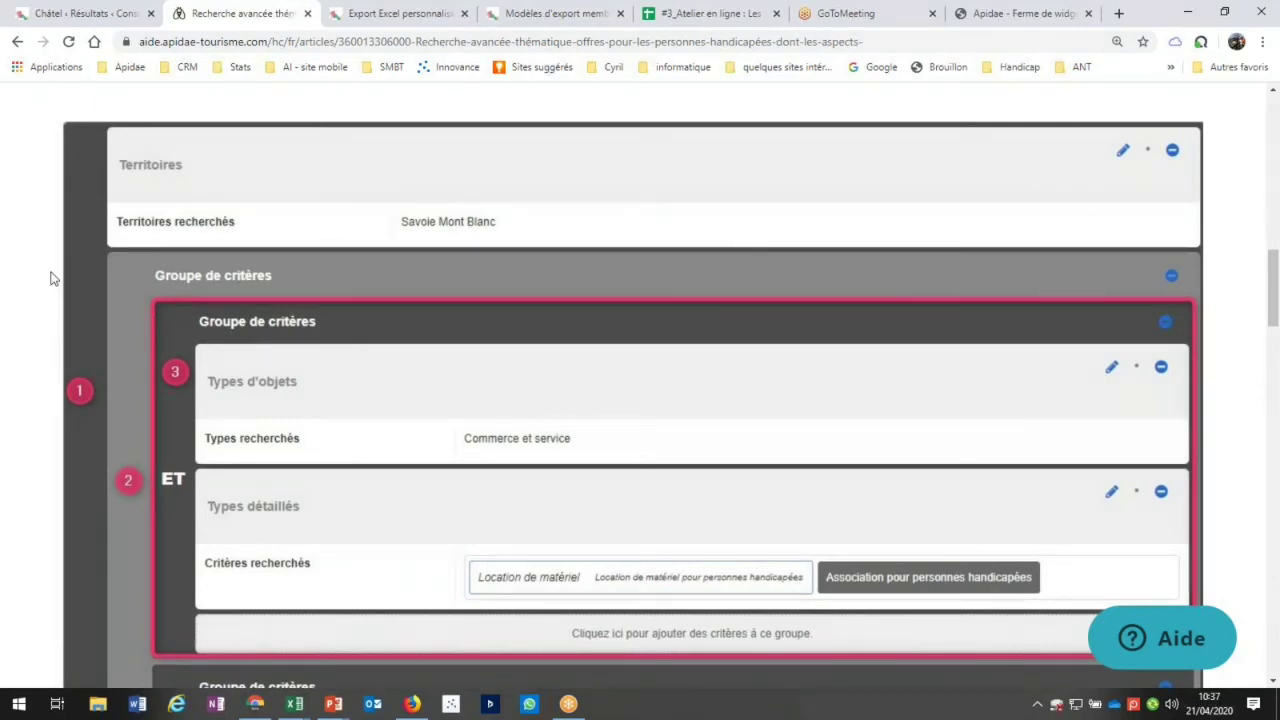
pyautogui.scroll(-1, 122, 443)
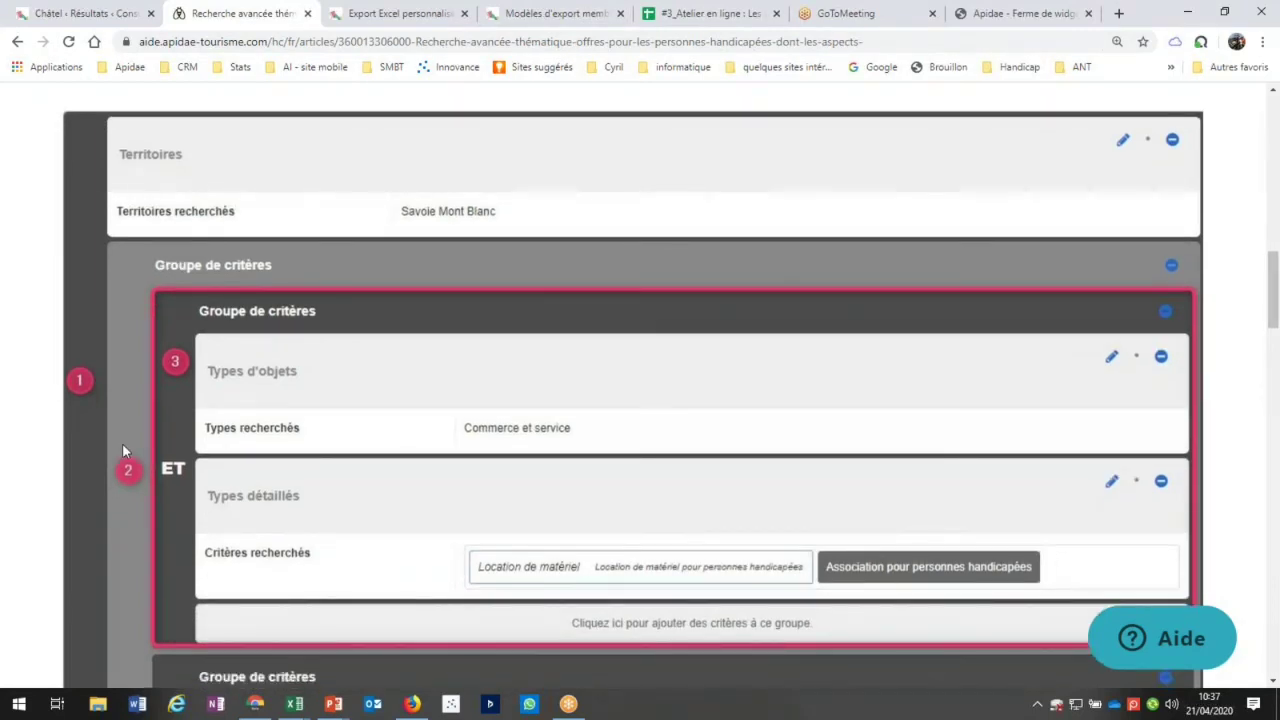
pyautogui.scroll(-1, 122, 451)
pyautogui.scroll(-1, 122, 451)
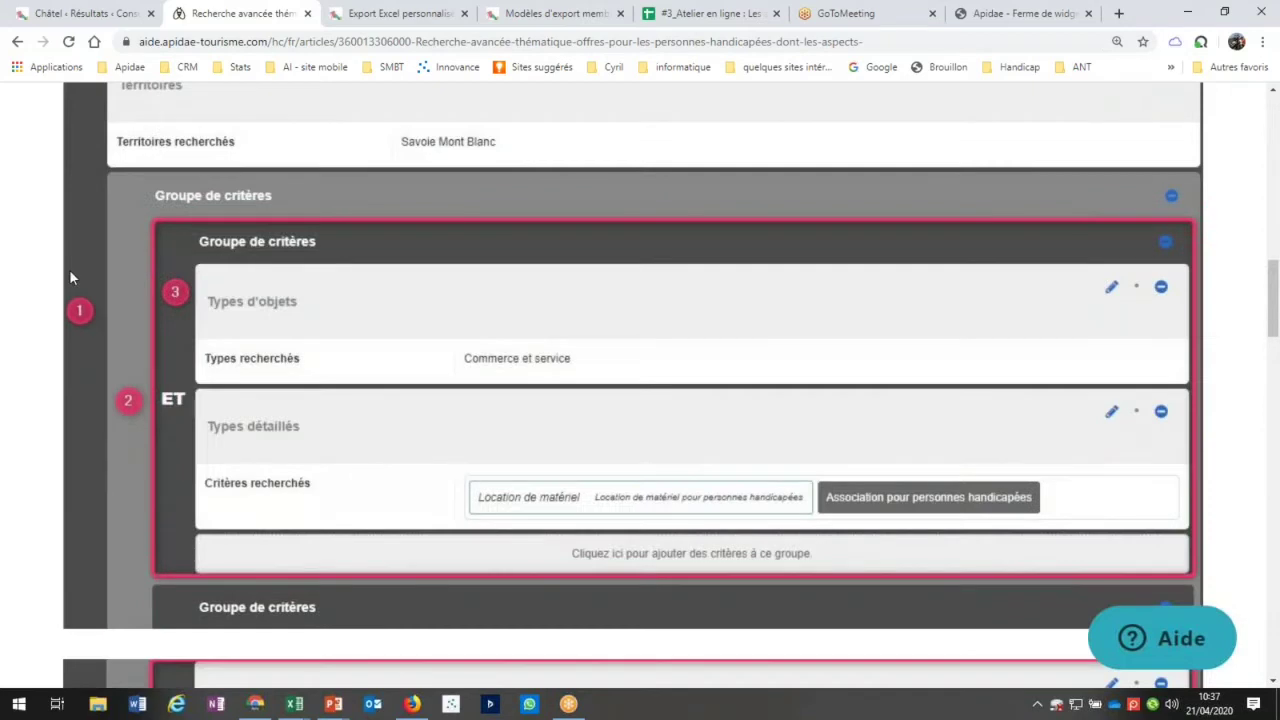
pyautogui.scroll(-3, 70, 277)
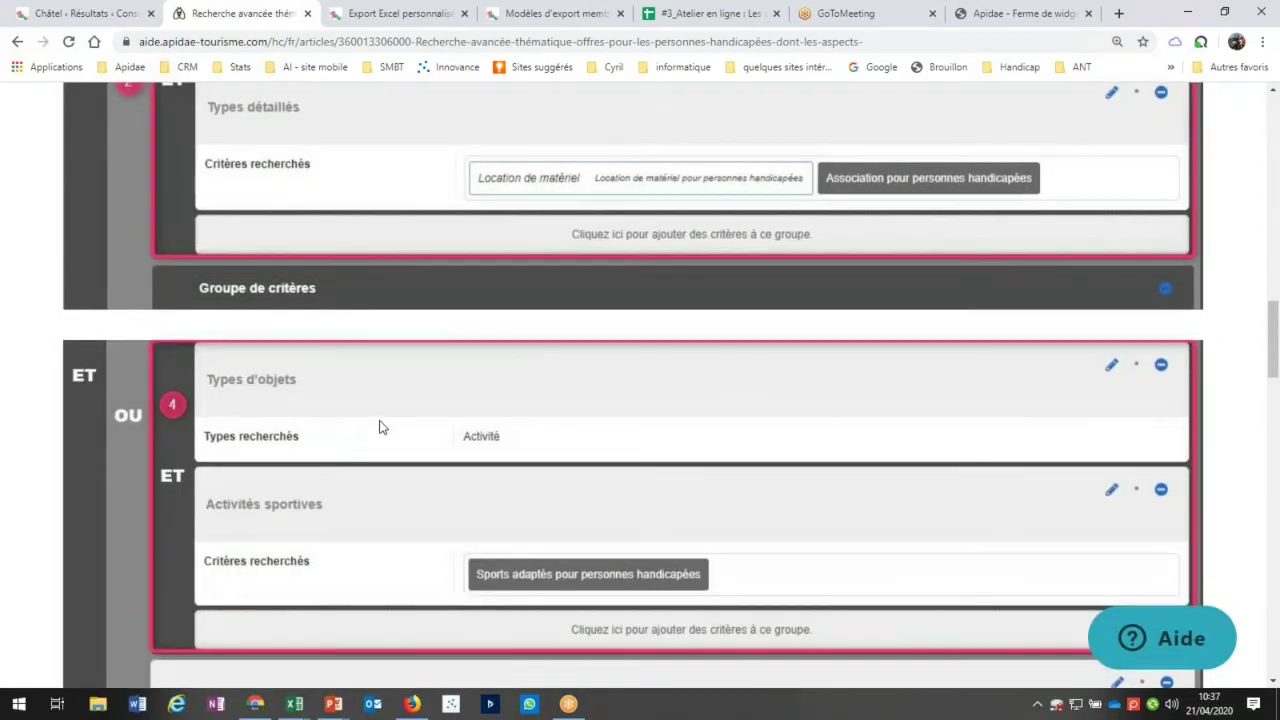
pyautogui.scroll(1, 379, 427)
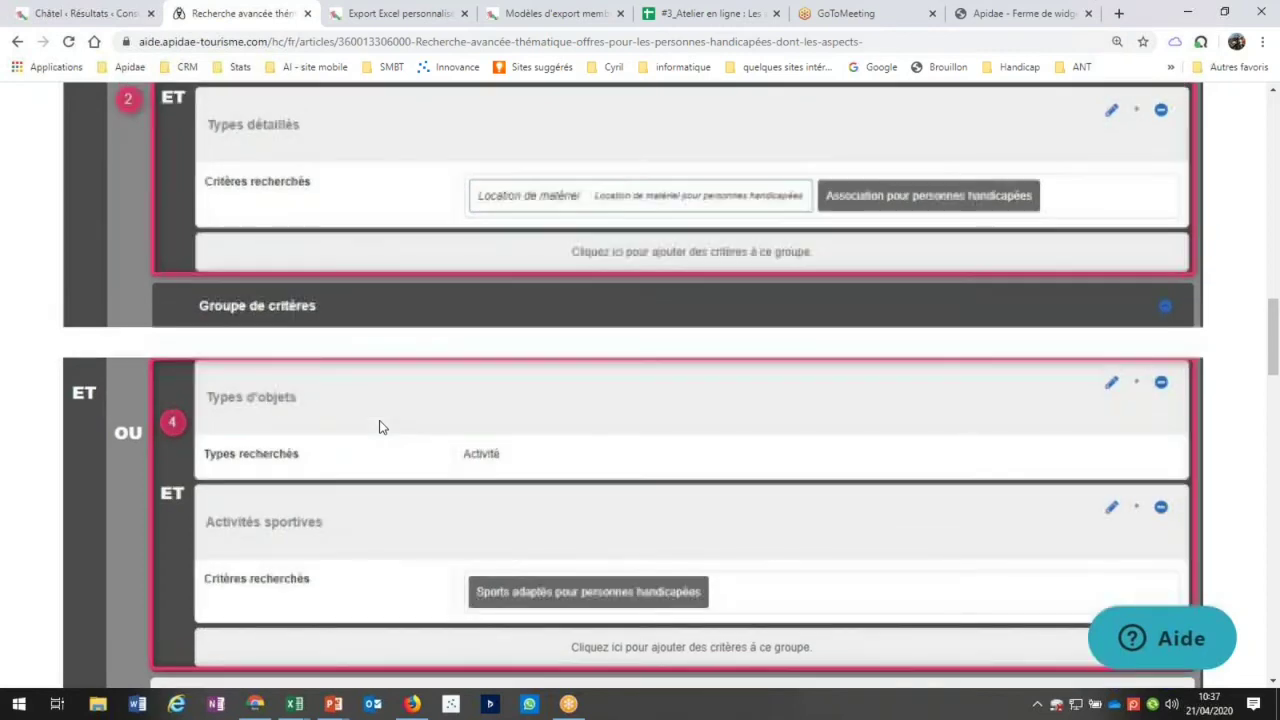
pyautogui.scroll(2, 379, 427)
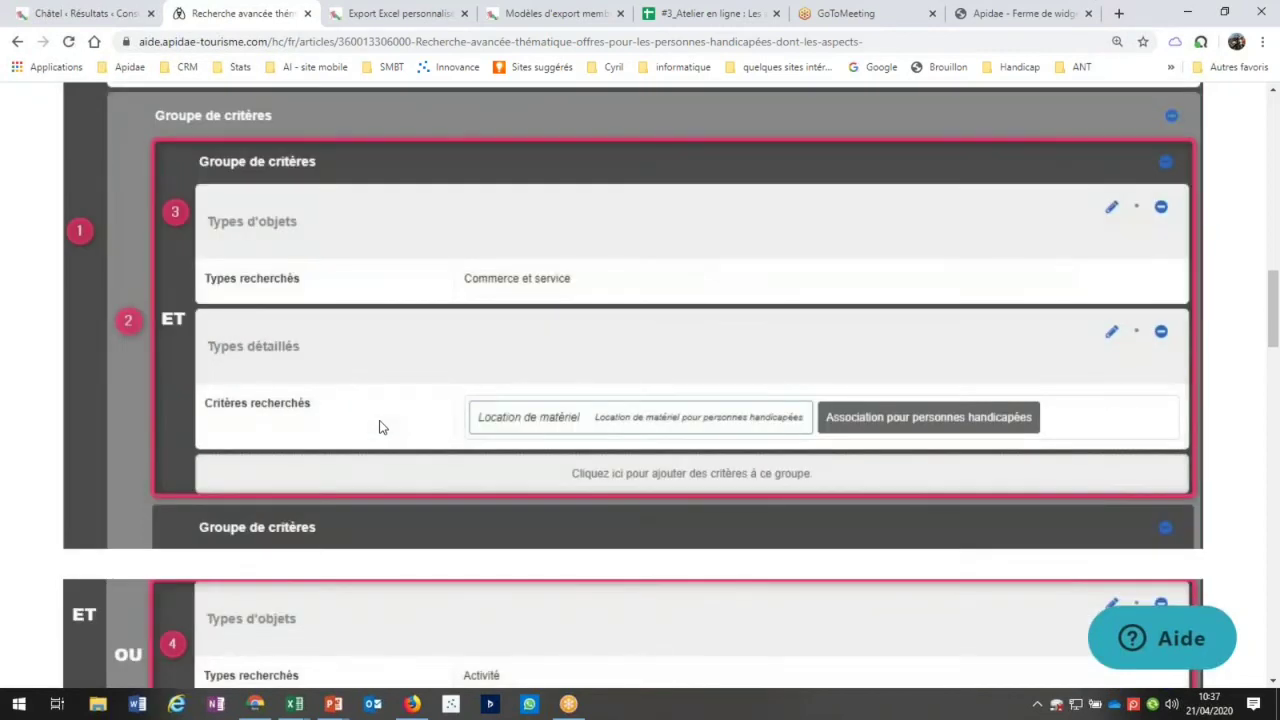
pyautogui.scroll(2, 379, 427)
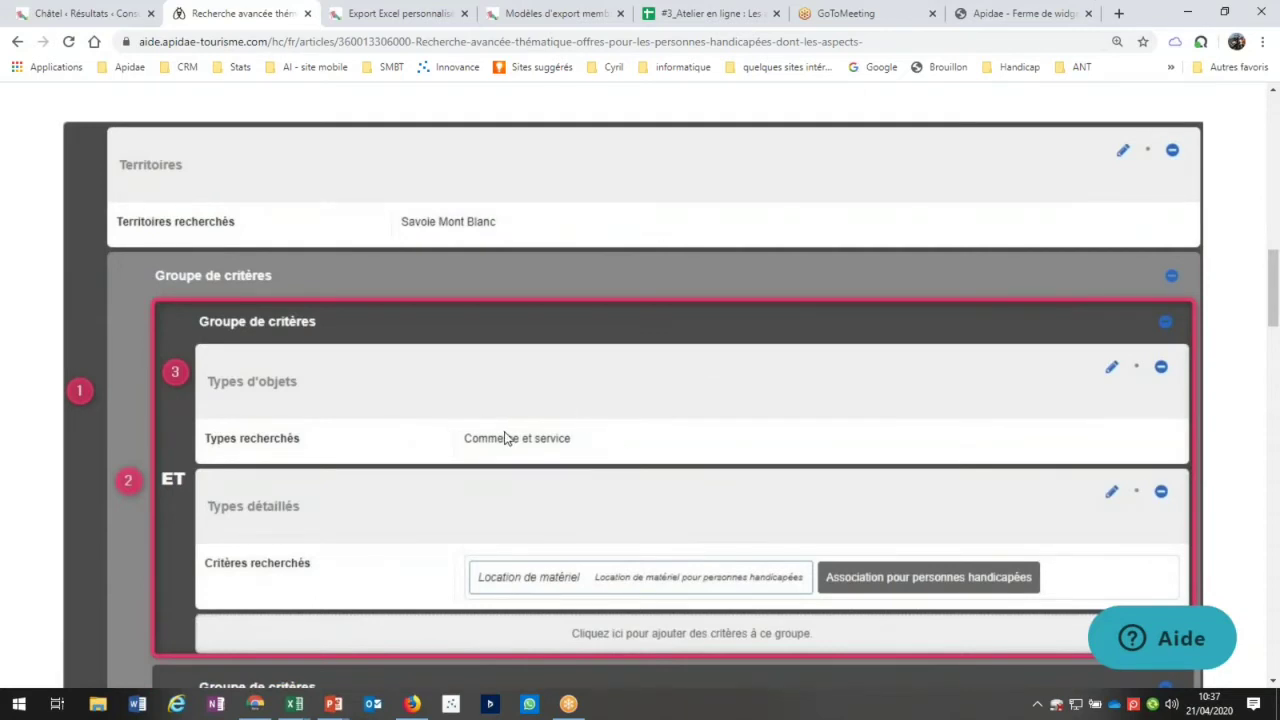
pyautogui.scroll(-1, 505, 437)
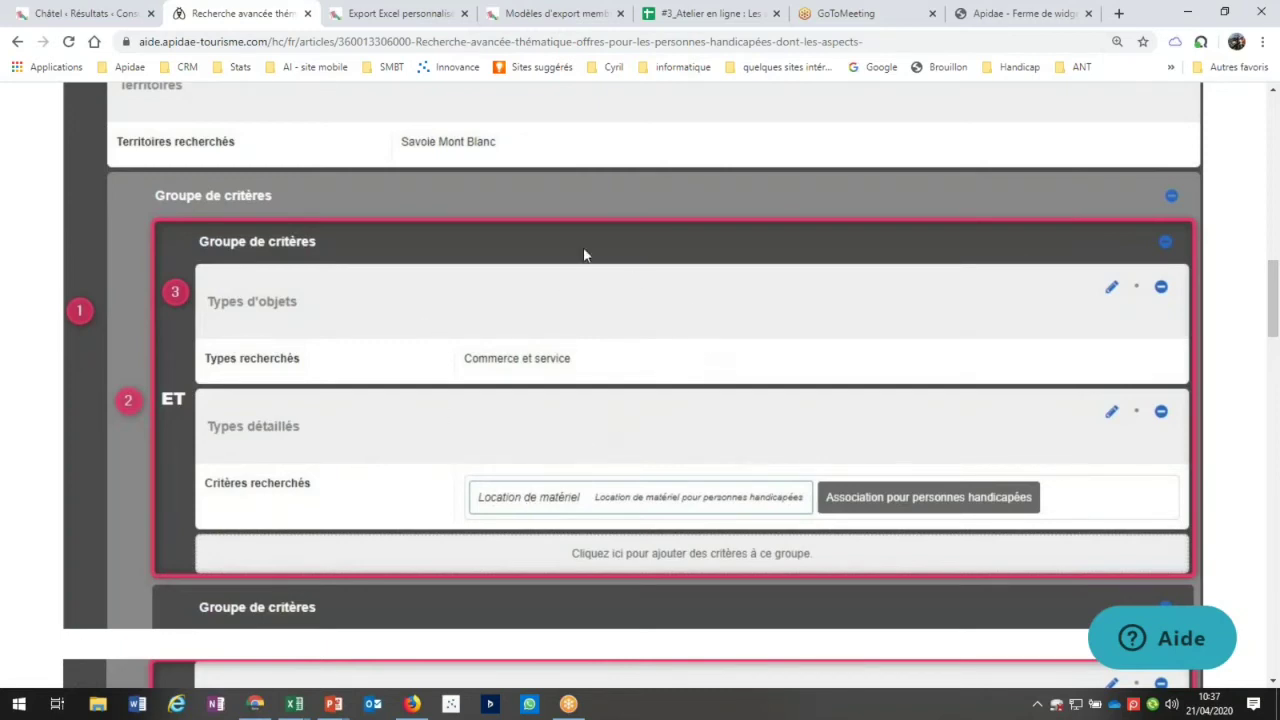
pyautogui.scroll(-1, 560, 436)
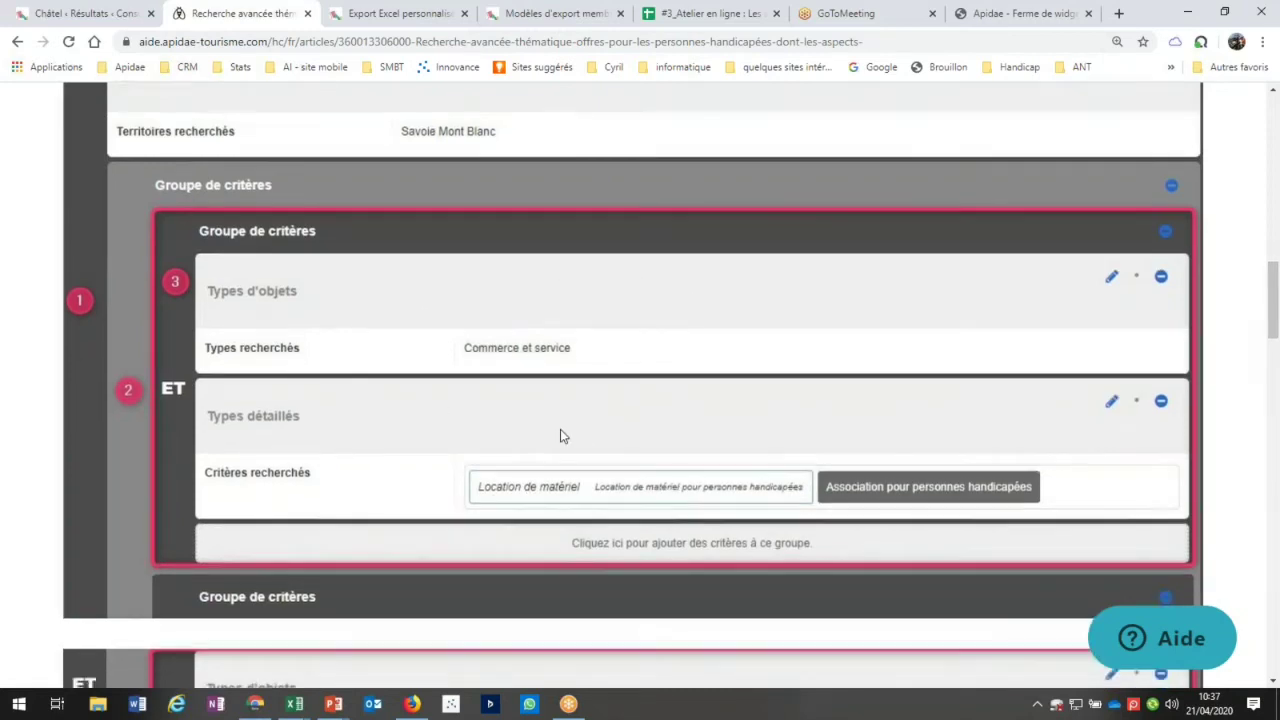
pyautogui.scroll(-3, 561, 436)
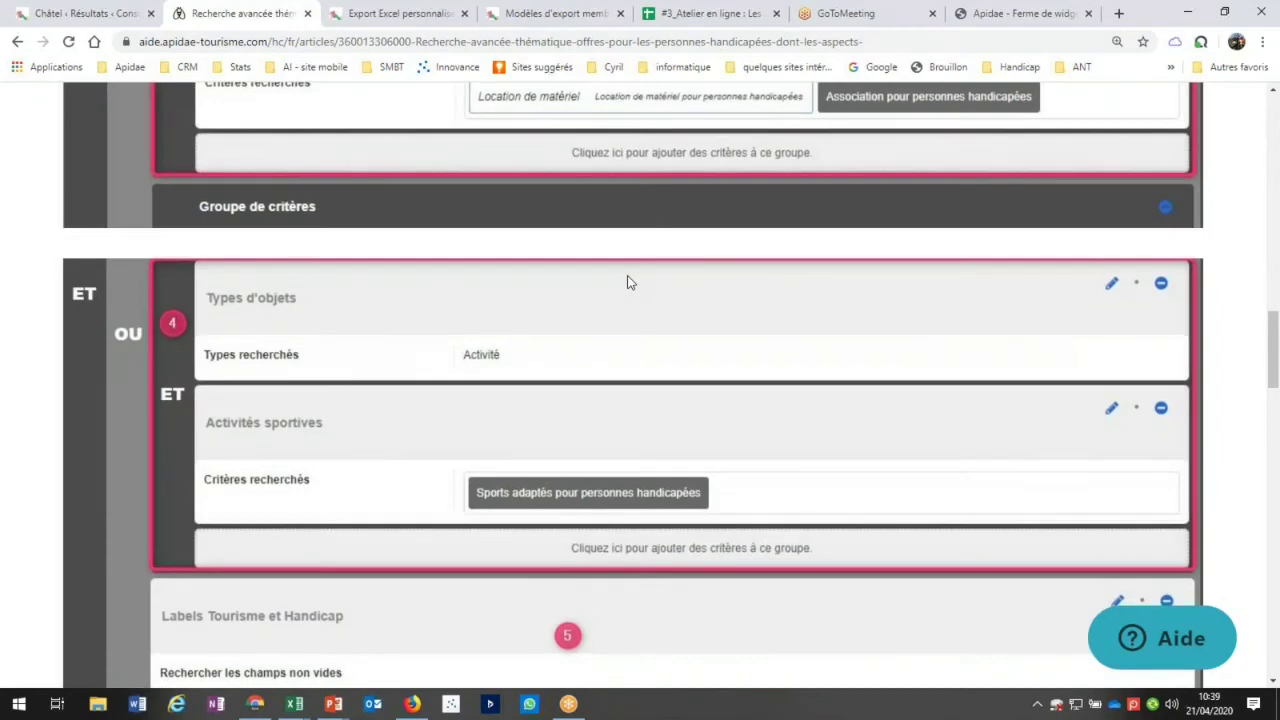
pyautogui.scroll(-3, 600, 330)
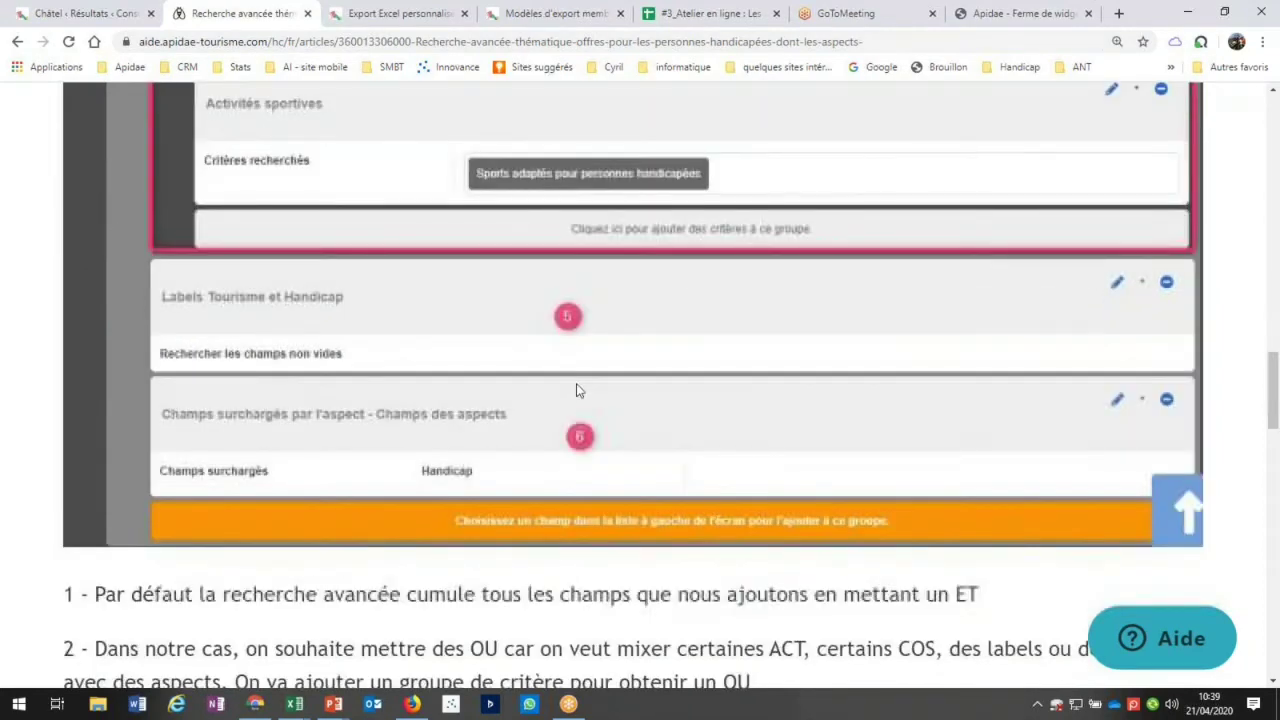
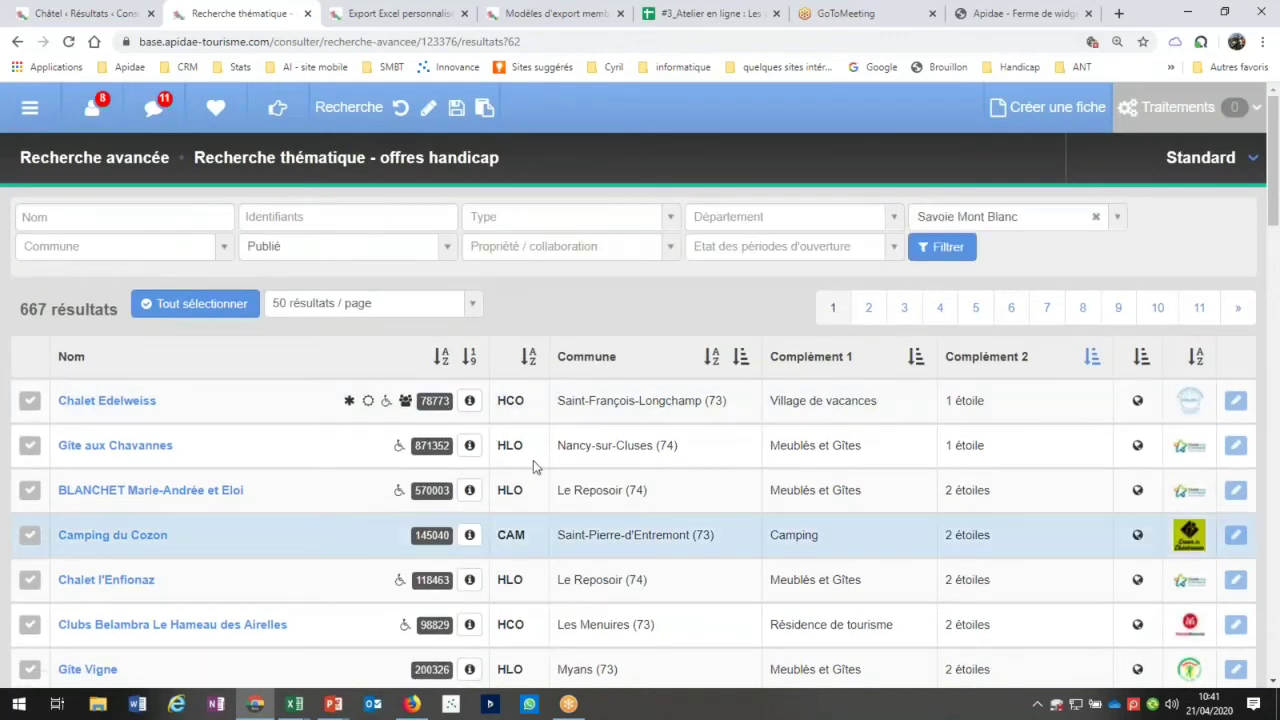
# Edit the disability-offers search, replace its searched territory with Hautes-Alpes, and run the search
pyautogui.click(429, 112)
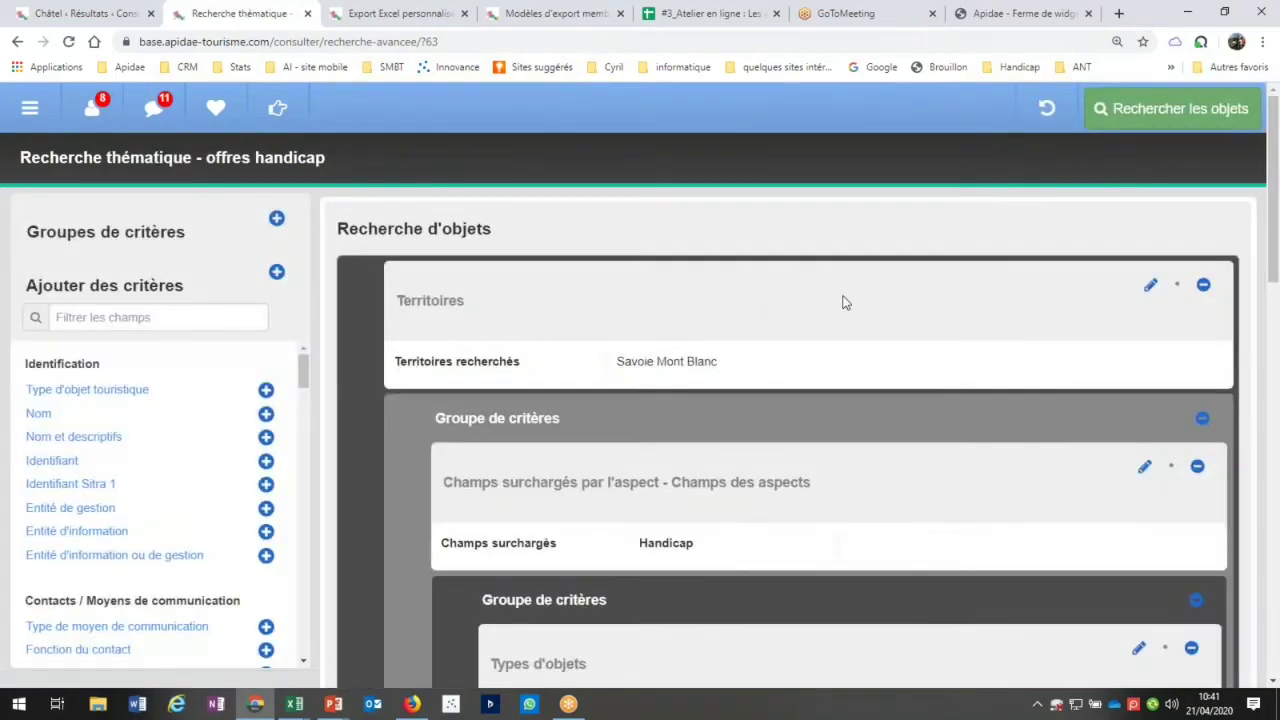
pyautogui.scroll(-2, 909, 316)
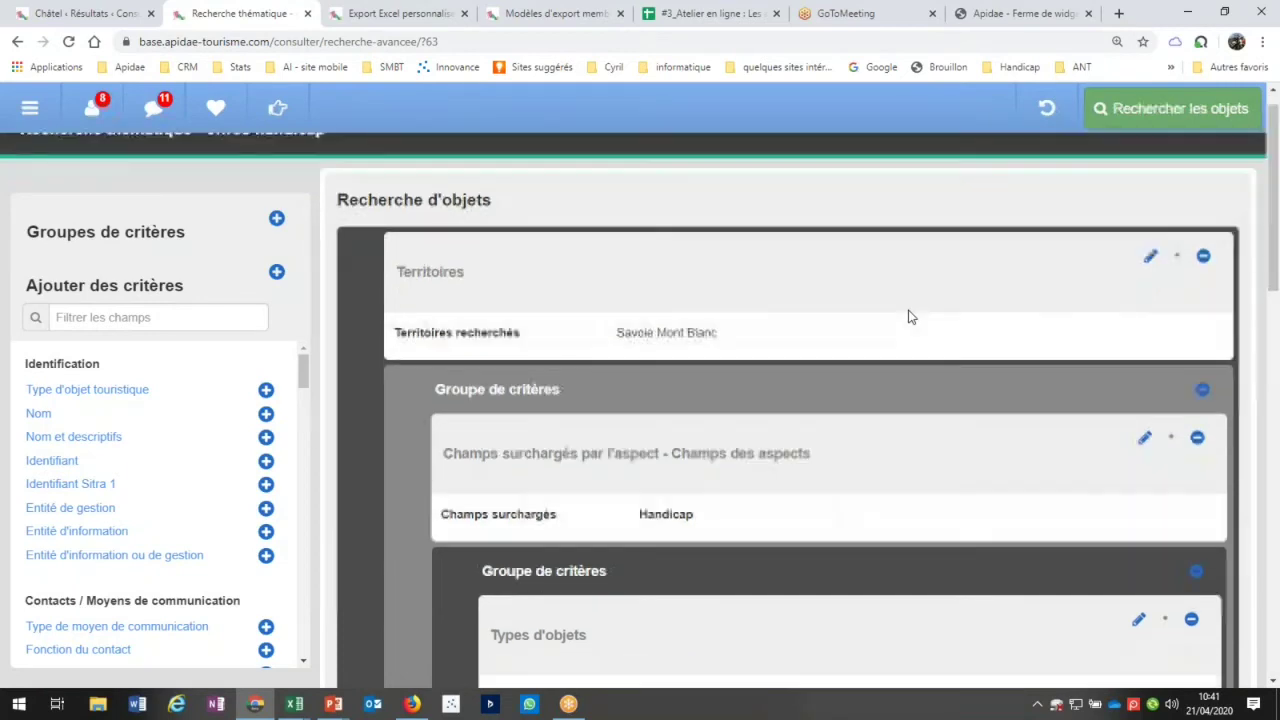
pyautogui.scroll(2, 908, 316)
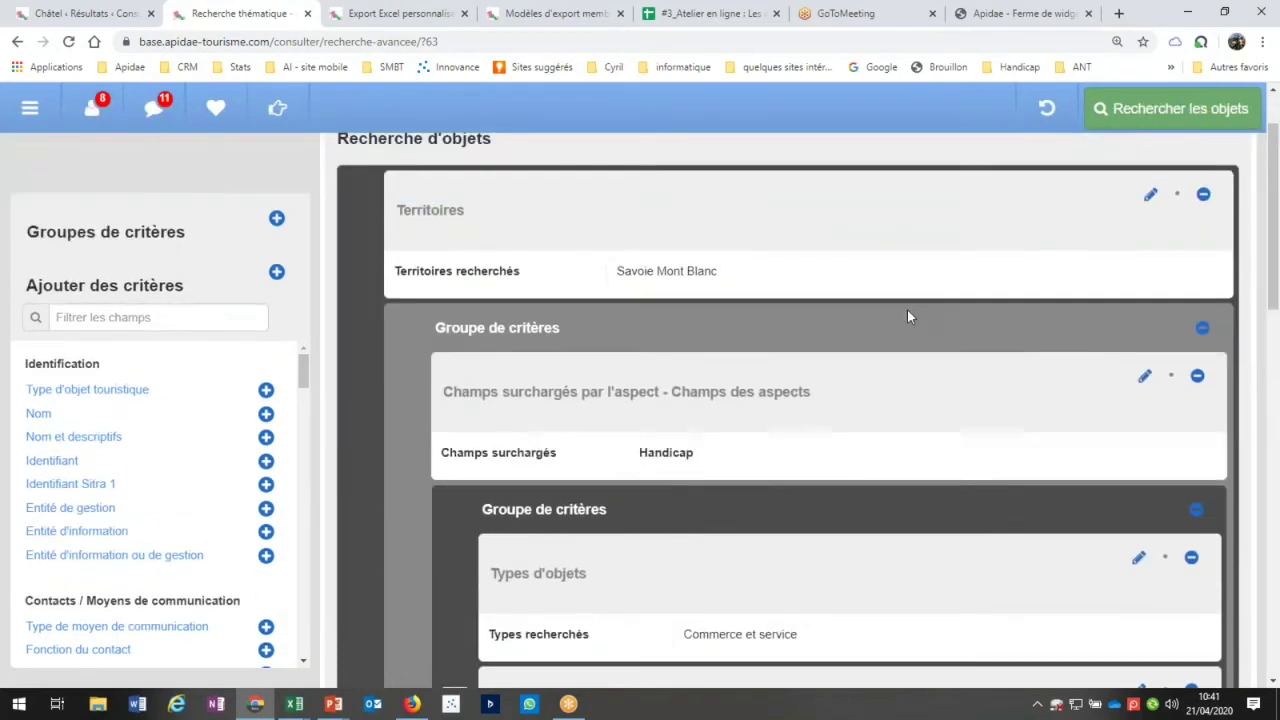
pyautogui.click(1151, 288)
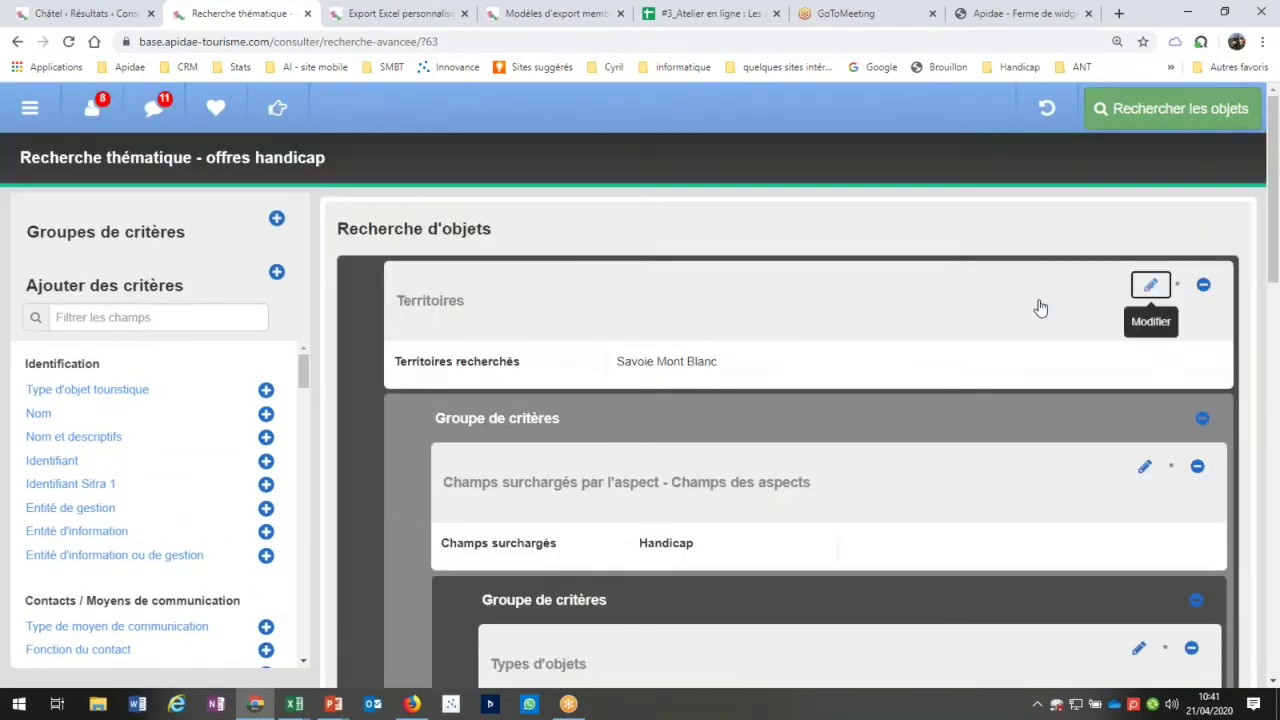
pyautogui.click(845, 372)
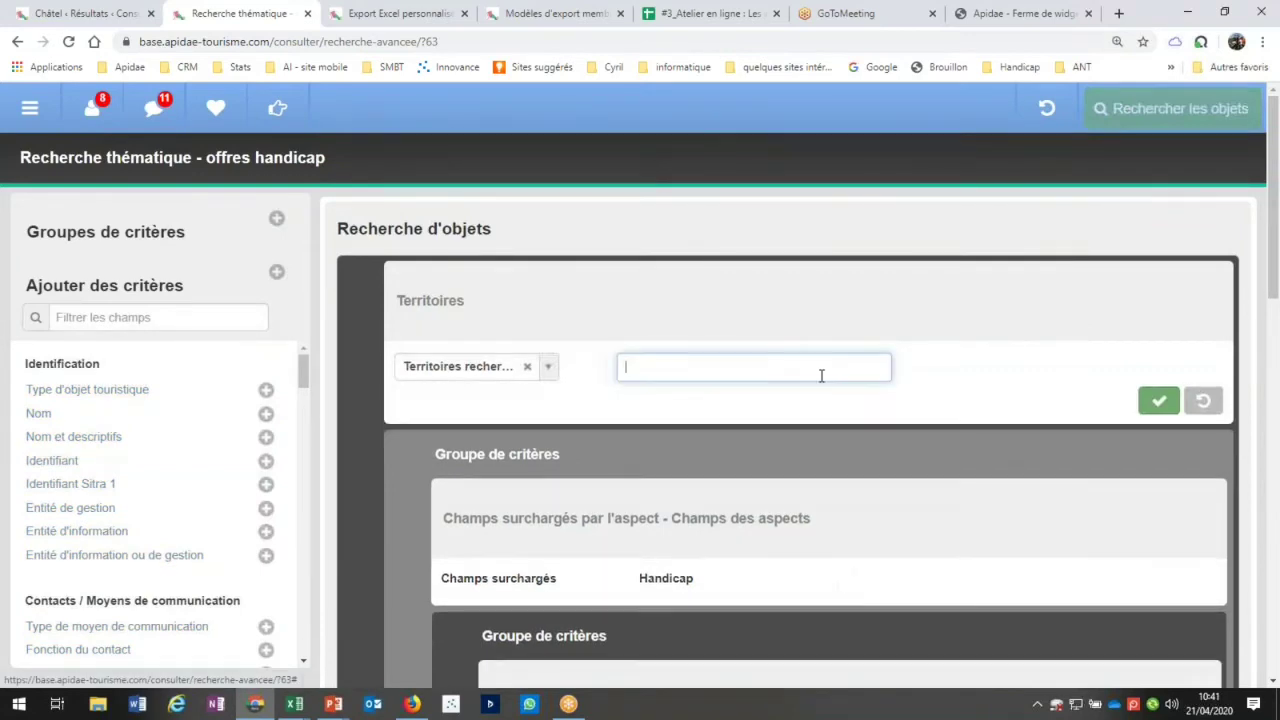
pyautogui.write('hautes ')
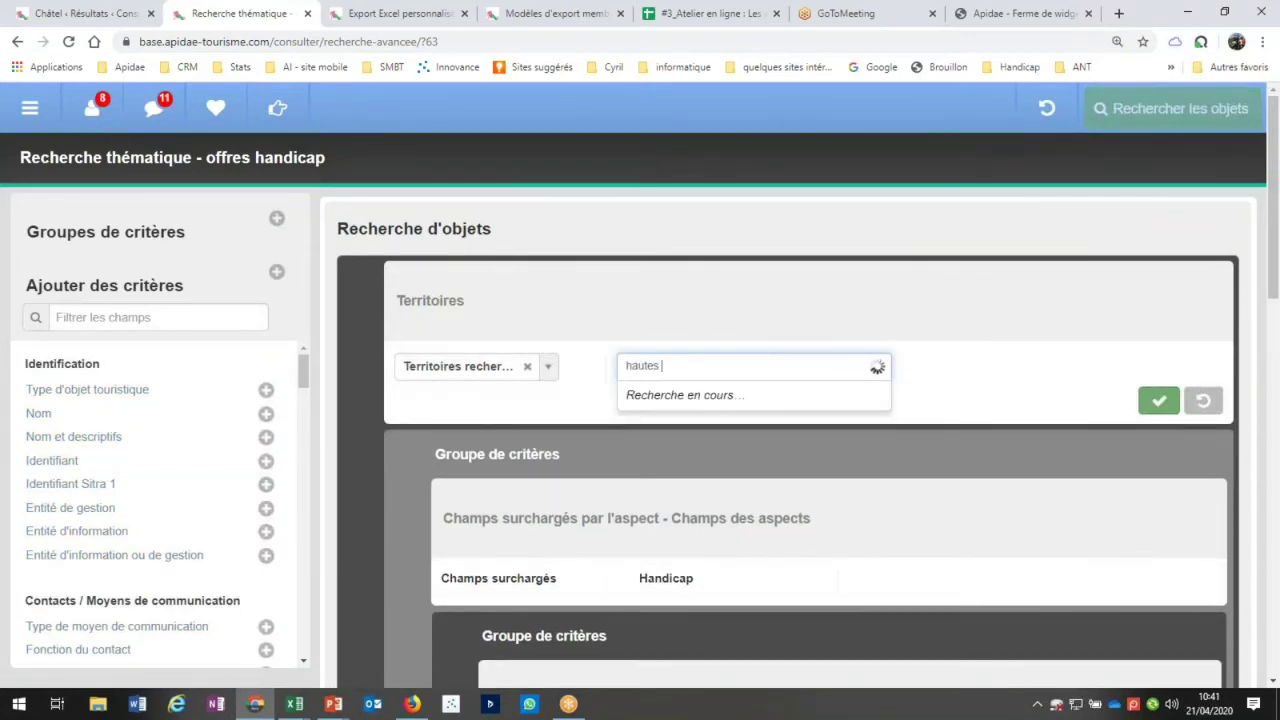
pyautogui.write('alpes')
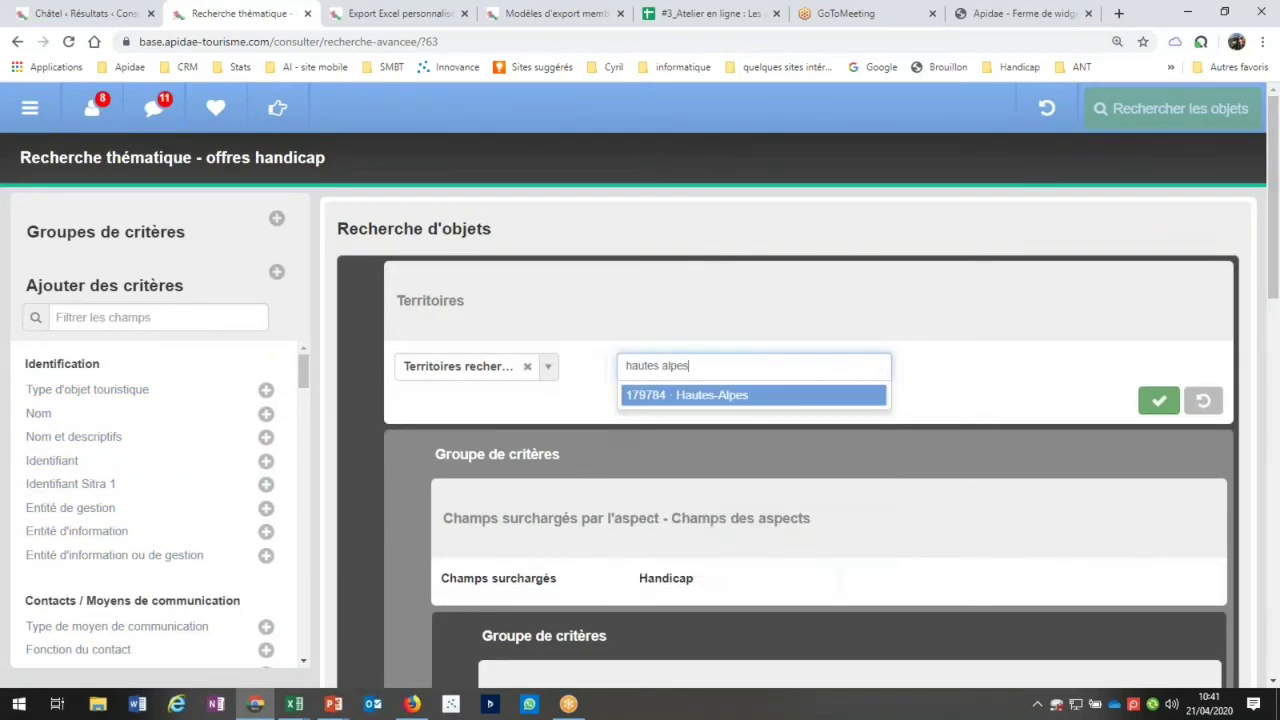
pyautogui.click(789, 398)
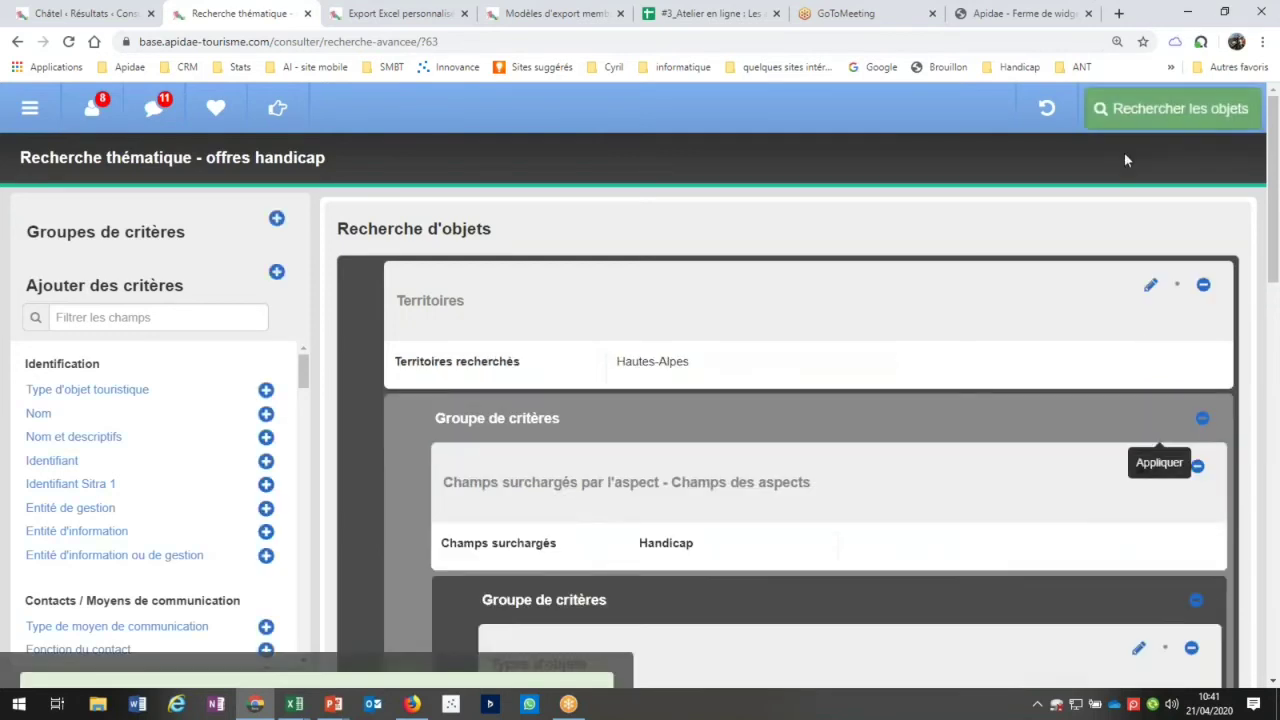
pyautogui.click(1125, 115)
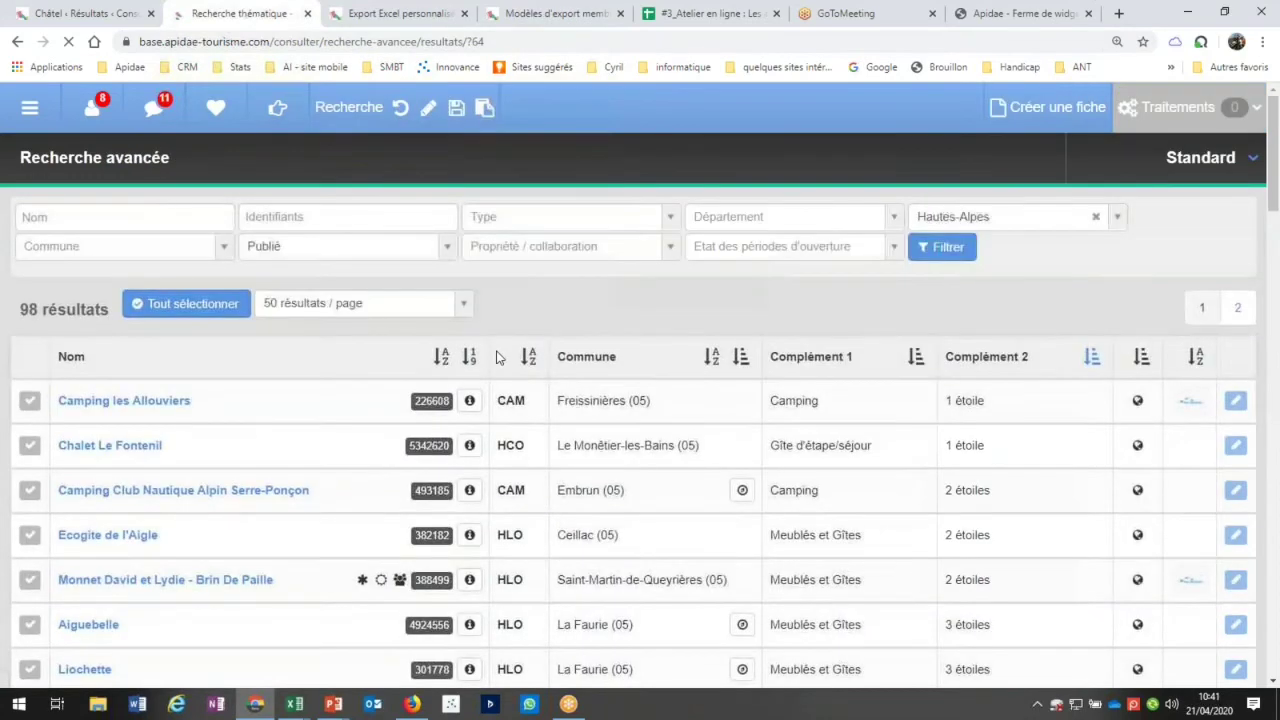
# Review the first page of Hautes-Alpes results, checking the types of offers, communes and complement columns from start to end
pyautogui.scroll(-4, 283, 443)
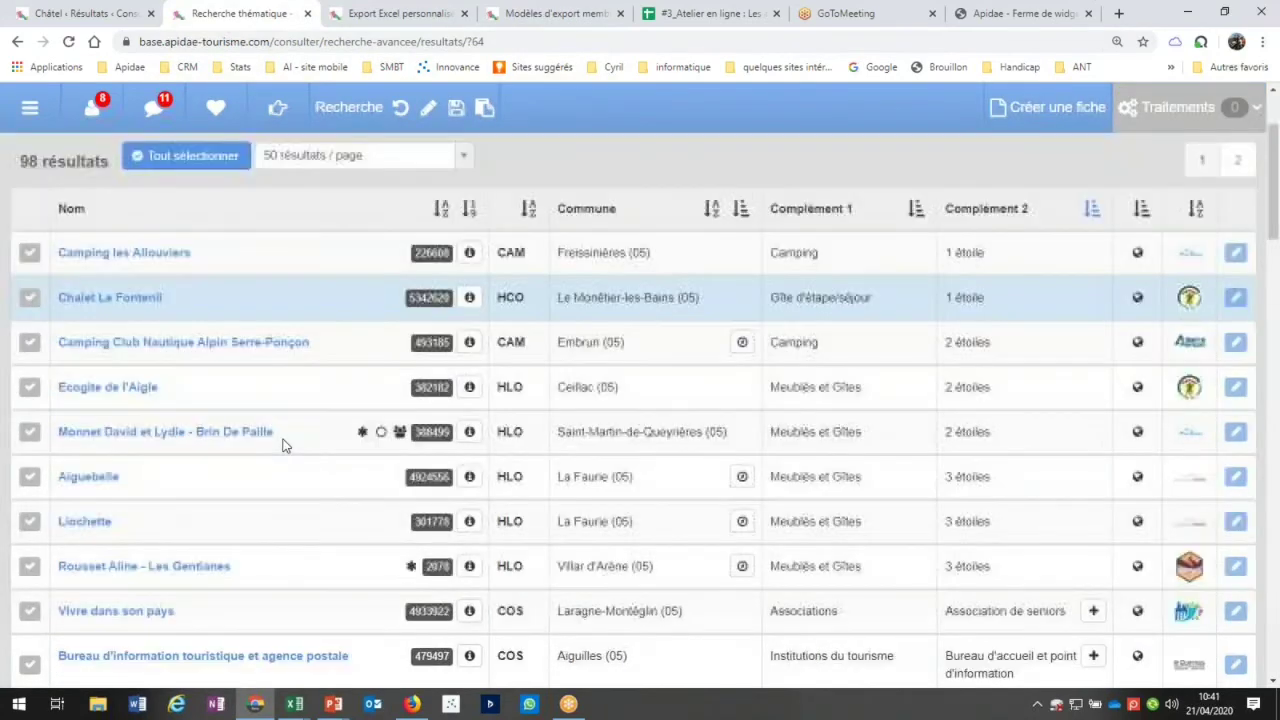
pyautogui.scroll(-4, 283, 443)
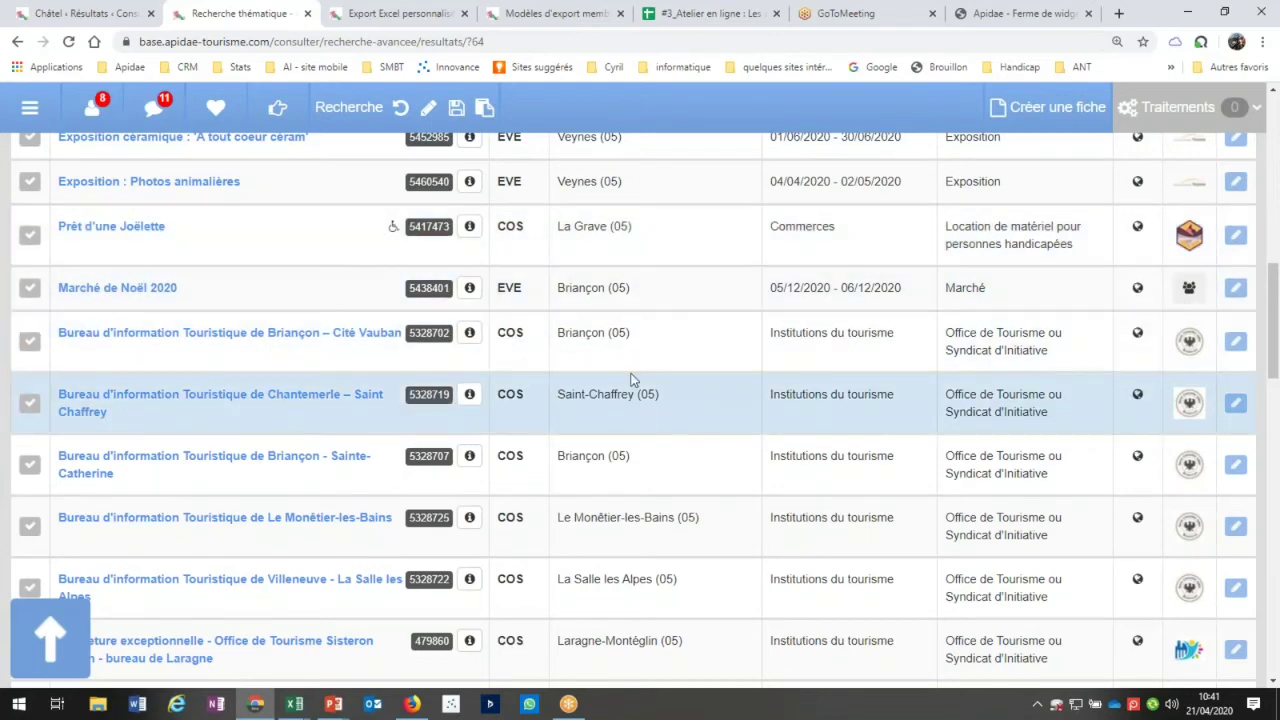
pyautogui.scroll(-1, 630, 380)
pyautogui.scroll(-3, 630, 380)
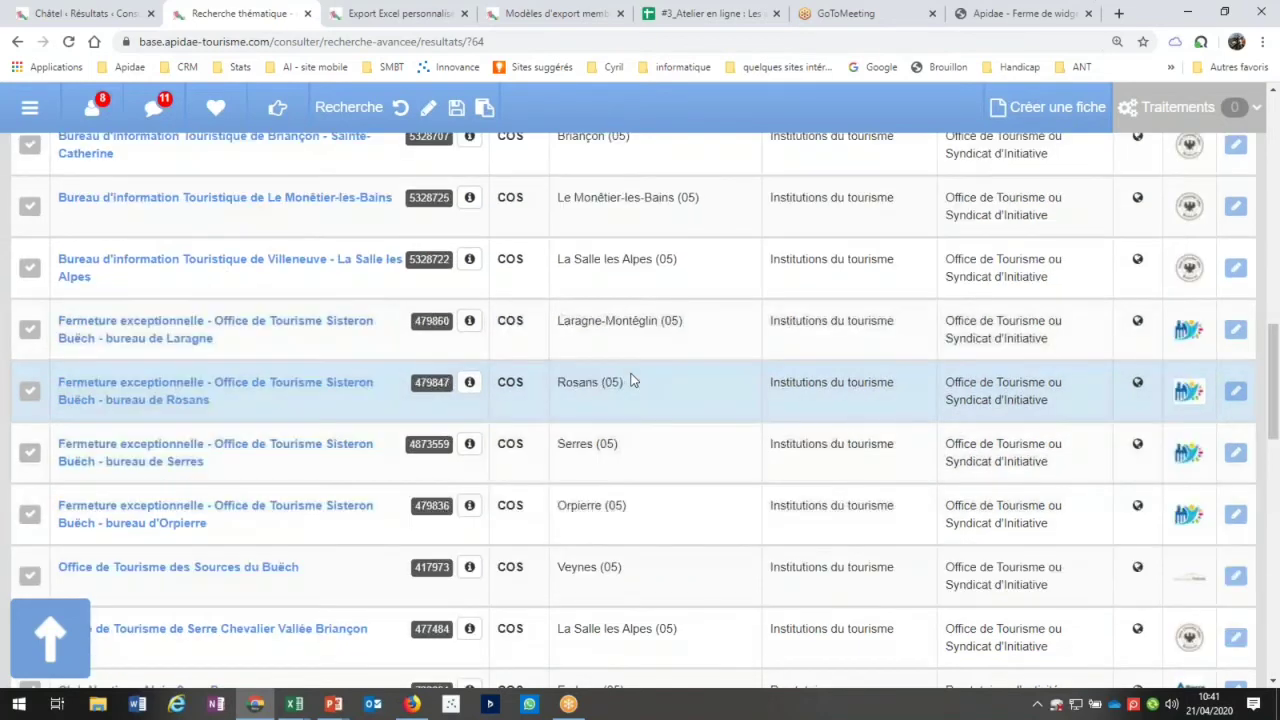
pyautogui.scroll(3, 630, 380)
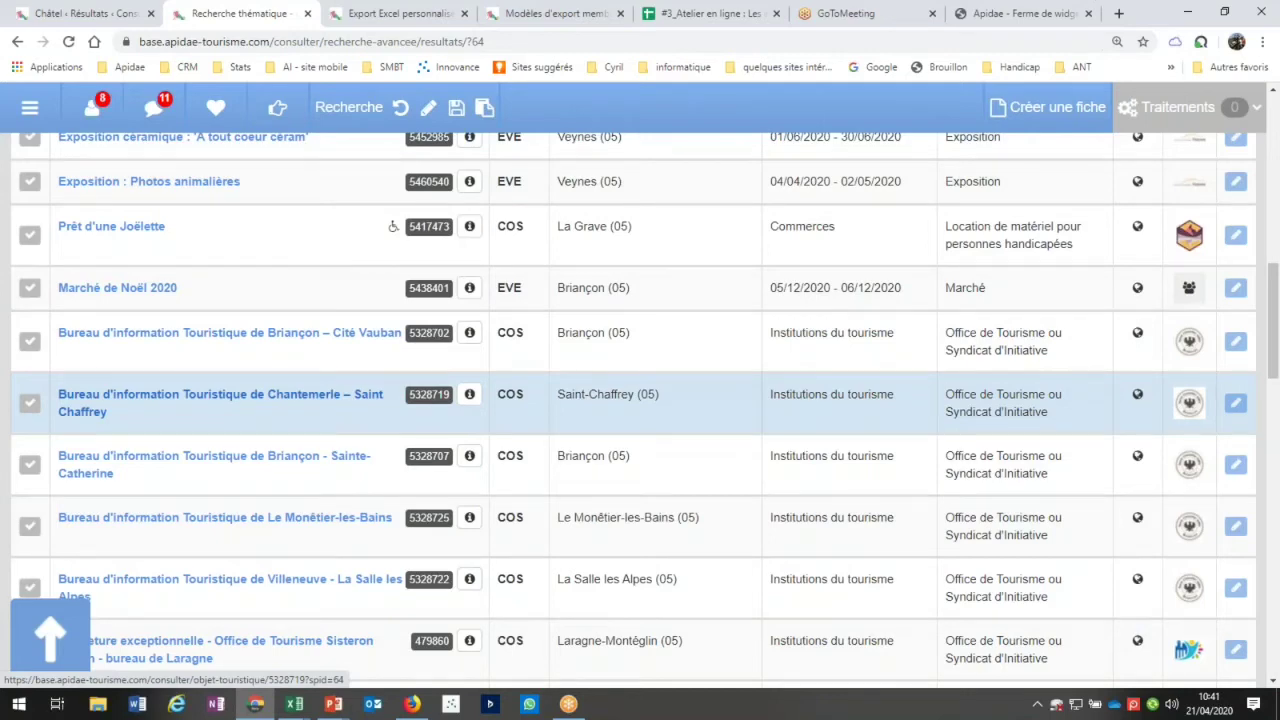
pyautogui.scroll(-3, 630, 400)
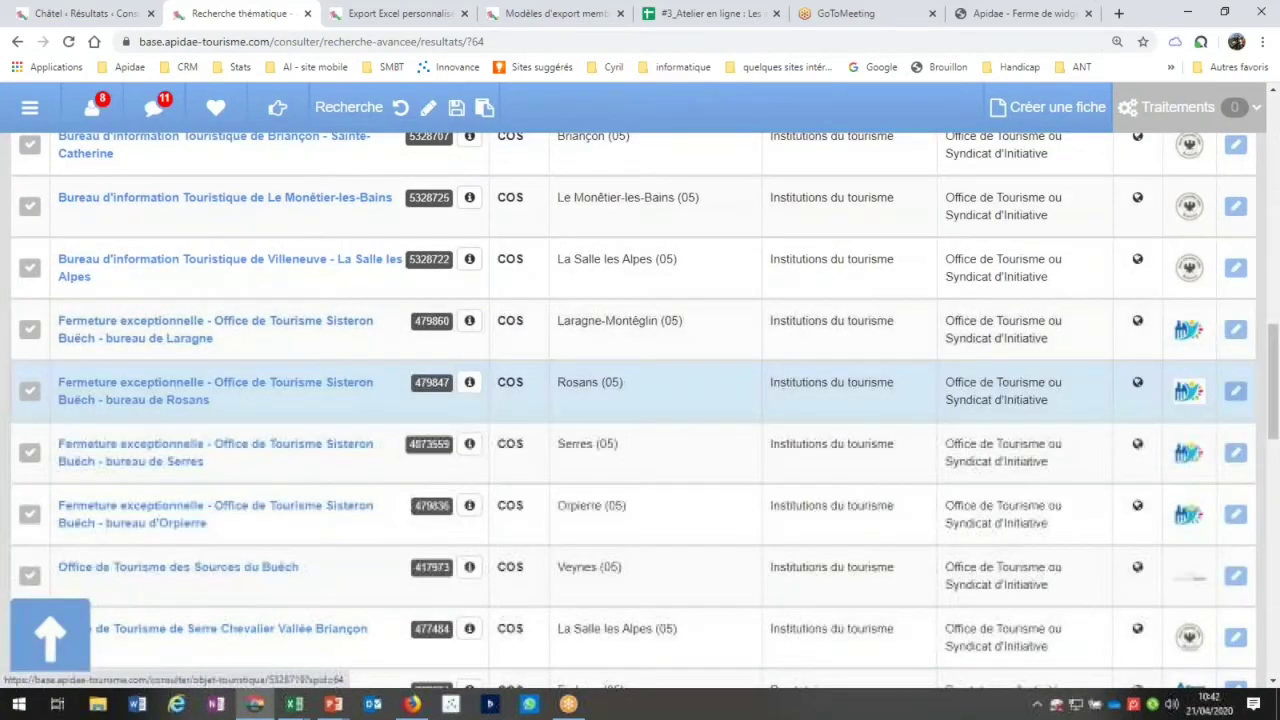
pyautogui.scroll(-8, 630, 390)
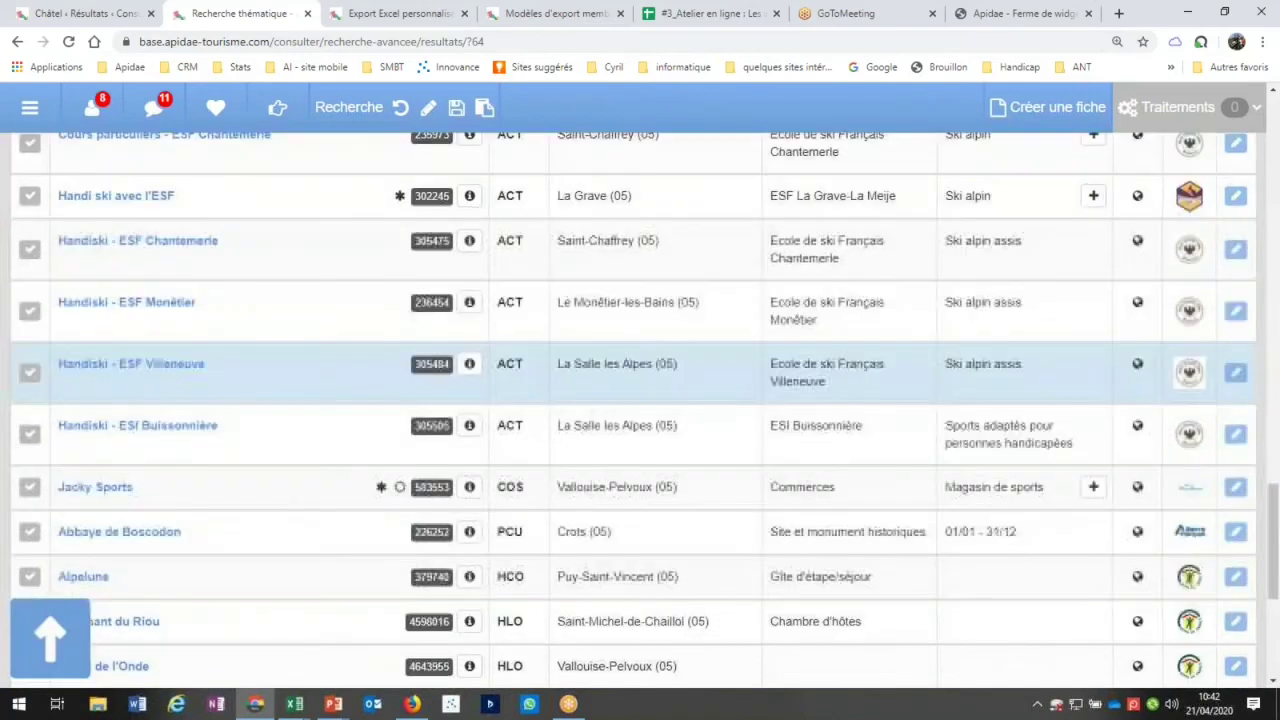
pyautogui.scroll(-3, 630, 390)
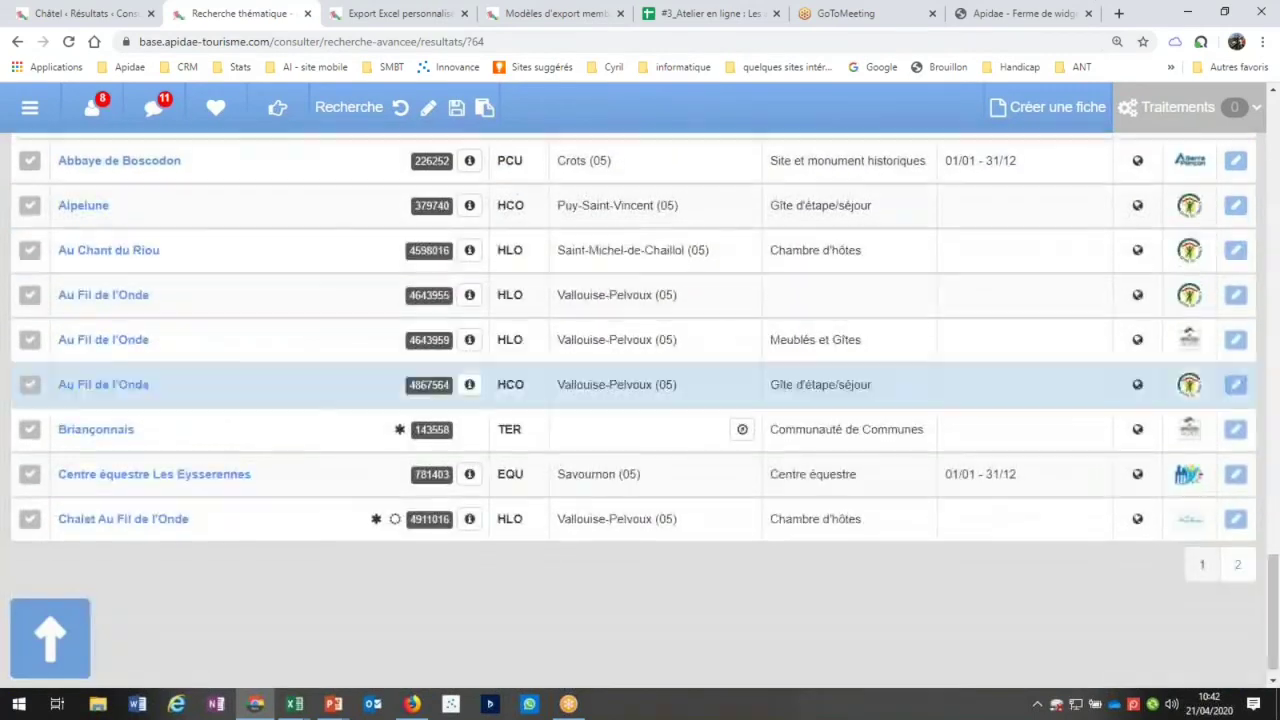
pyautogui.scroll(12, 630, 397)
pyautogui.scroll(10, 524, 330)
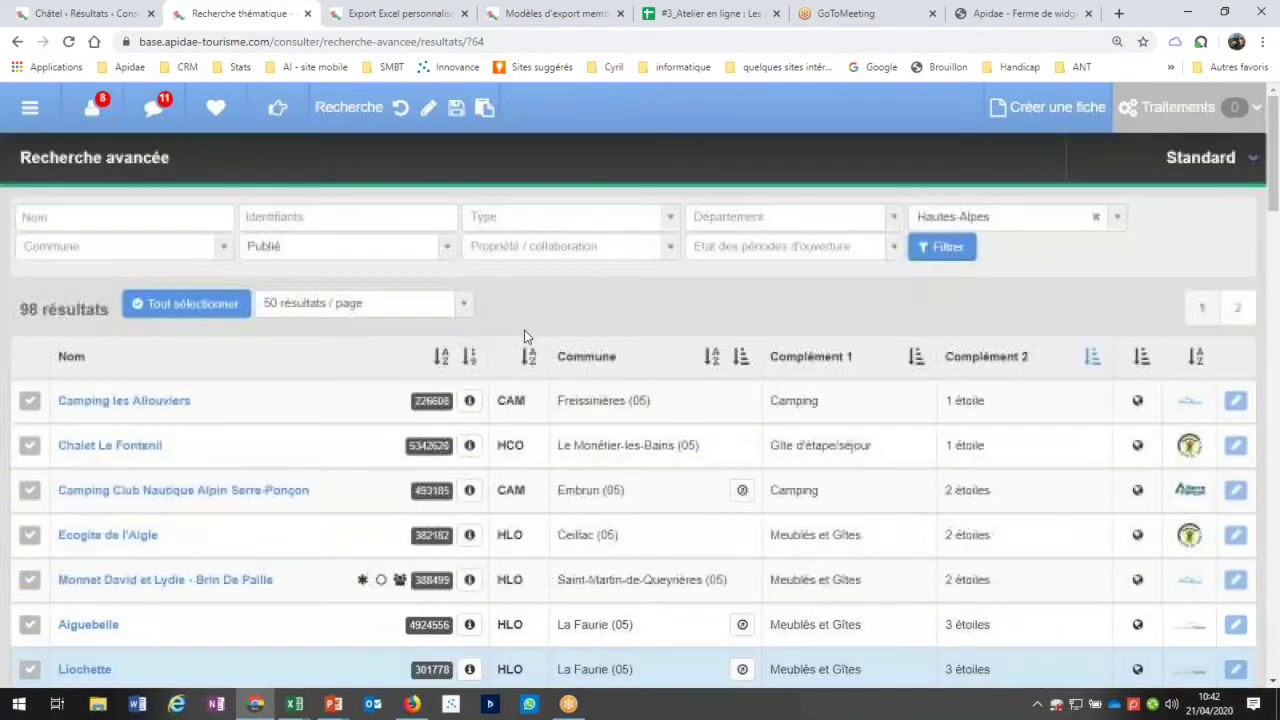
# Return to the Tutos list and open the tutorial "Recherche avancée thématique - offres pour les groupes (dont les aspects)"
pyautogui.rightClick(17, 42)
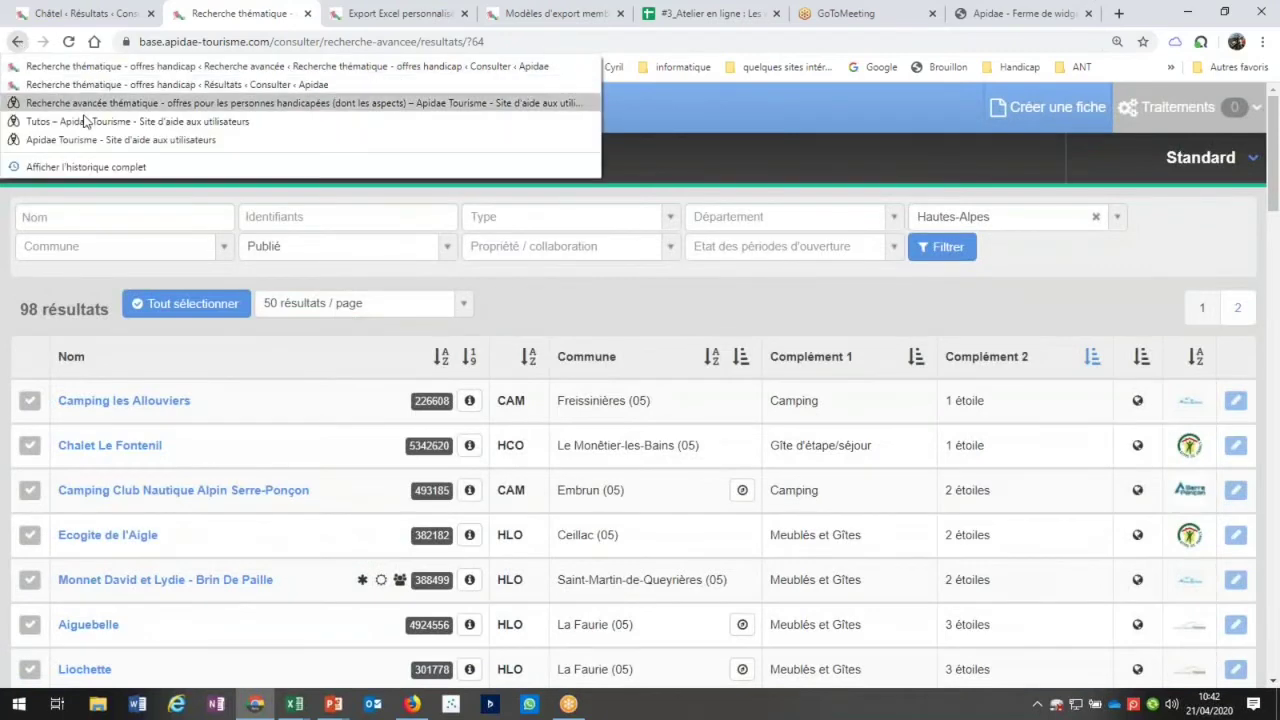
pyautogui.click(156, 121)
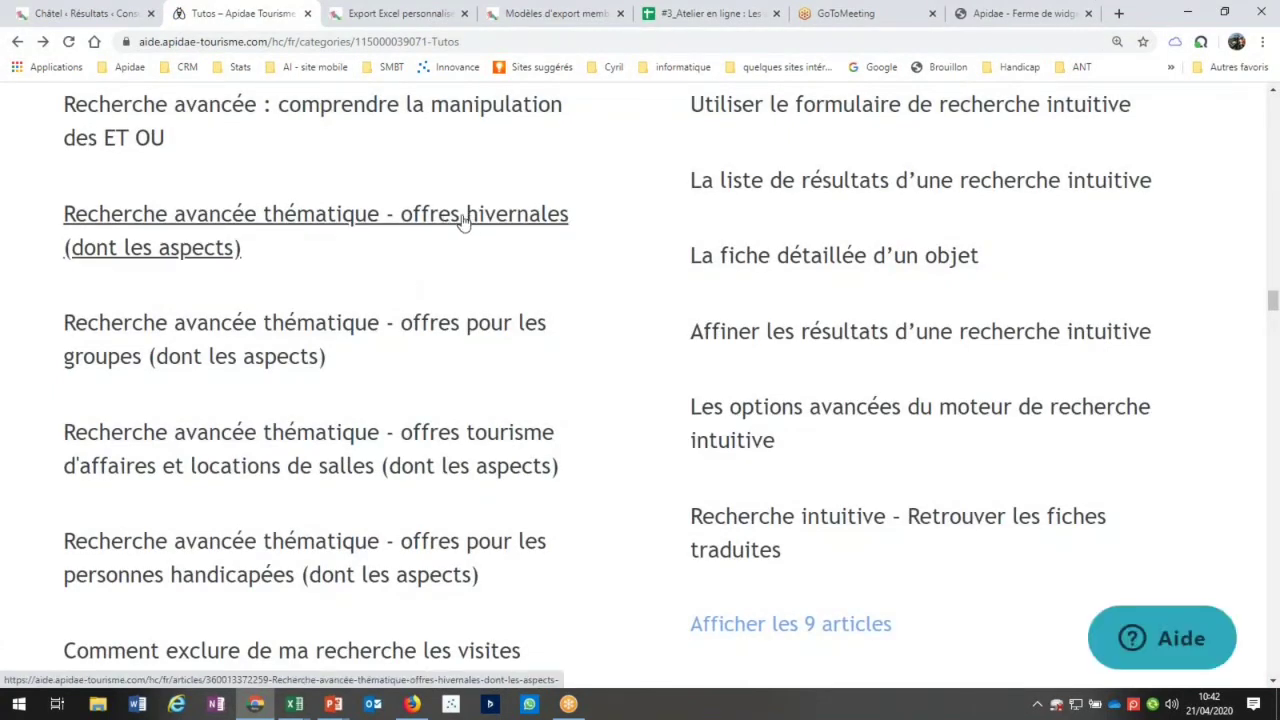
pyautogui.click(330, 328)
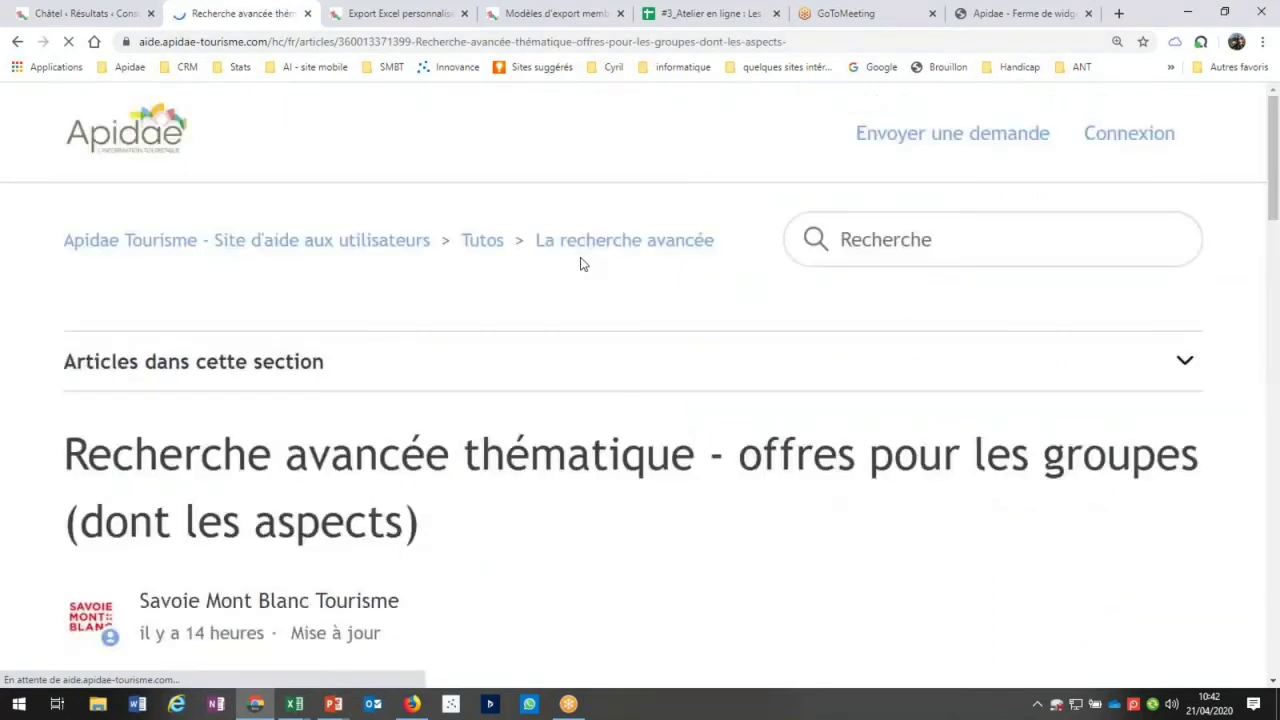
# Examine the group-offers tutorial's annotated example, including the Types de clientèle criteria and Groupes aspect, down to the ready-made search link
pyautogui.scroll(-15, 680, 425)
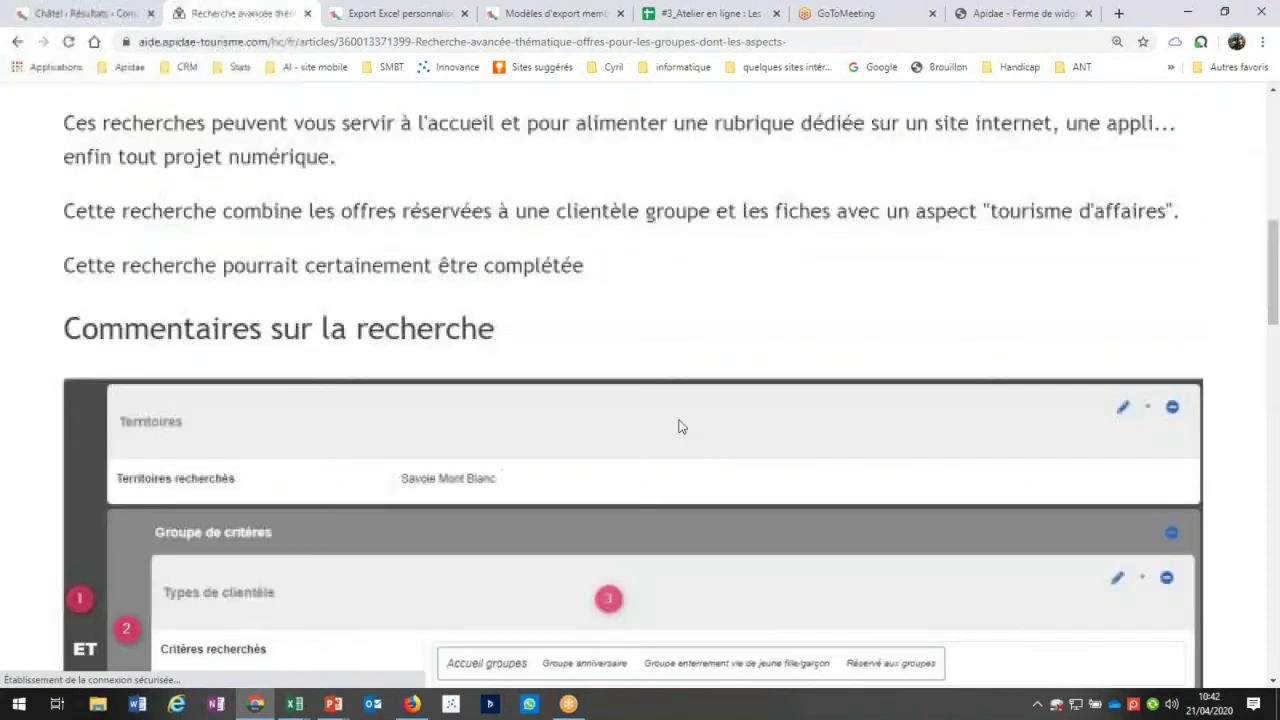
pyautogui.scroll(1, 679, 425)
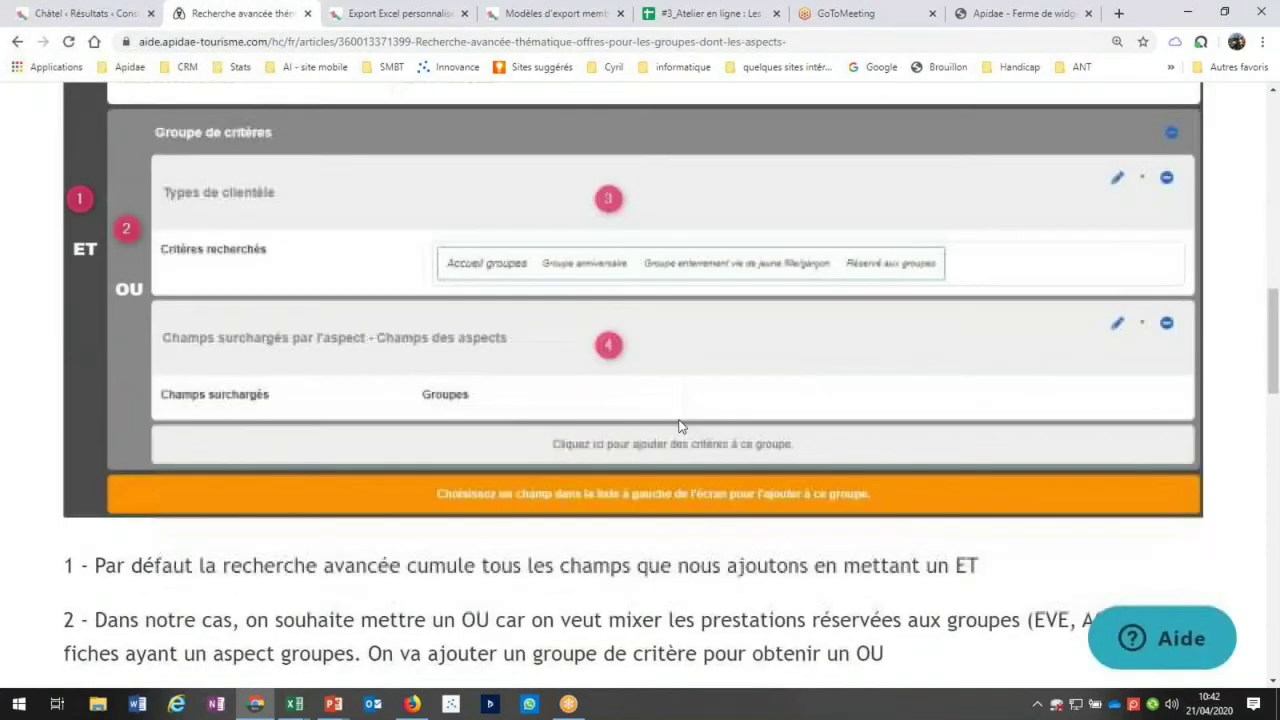
pyautogui.scroll(2, 679, 425)
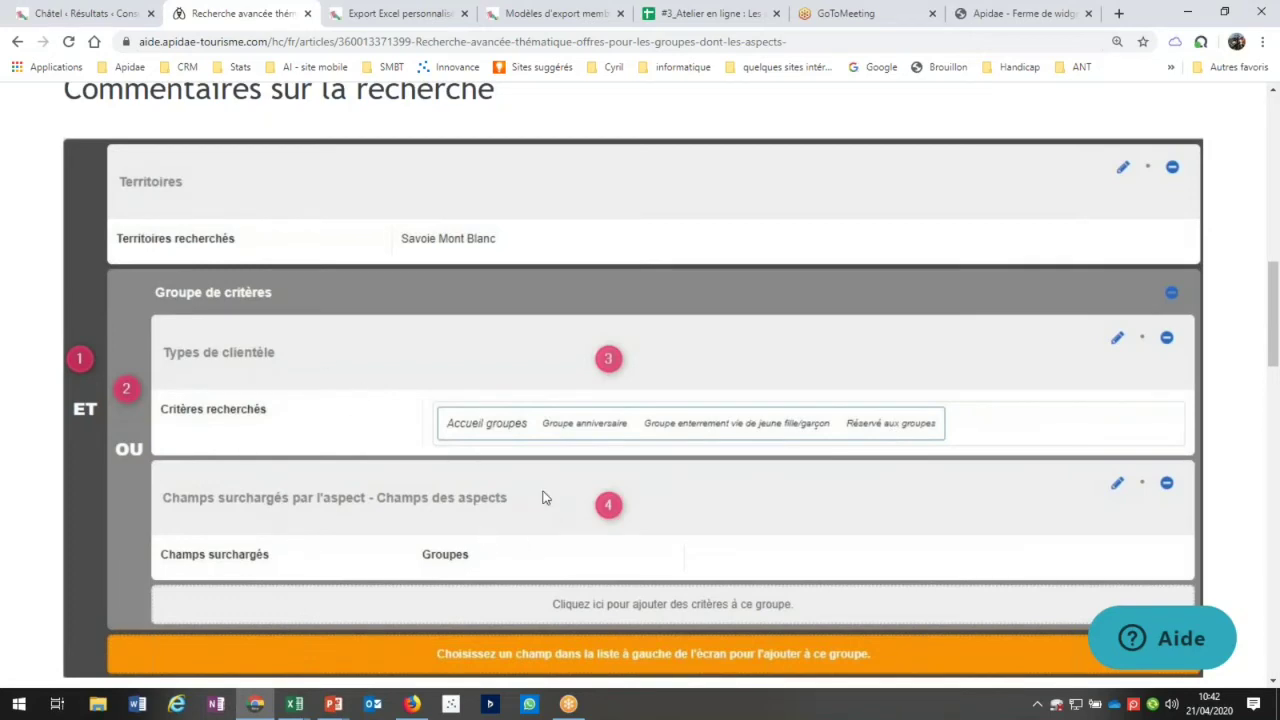
pyautogui.scroll(-1, 545, 494)
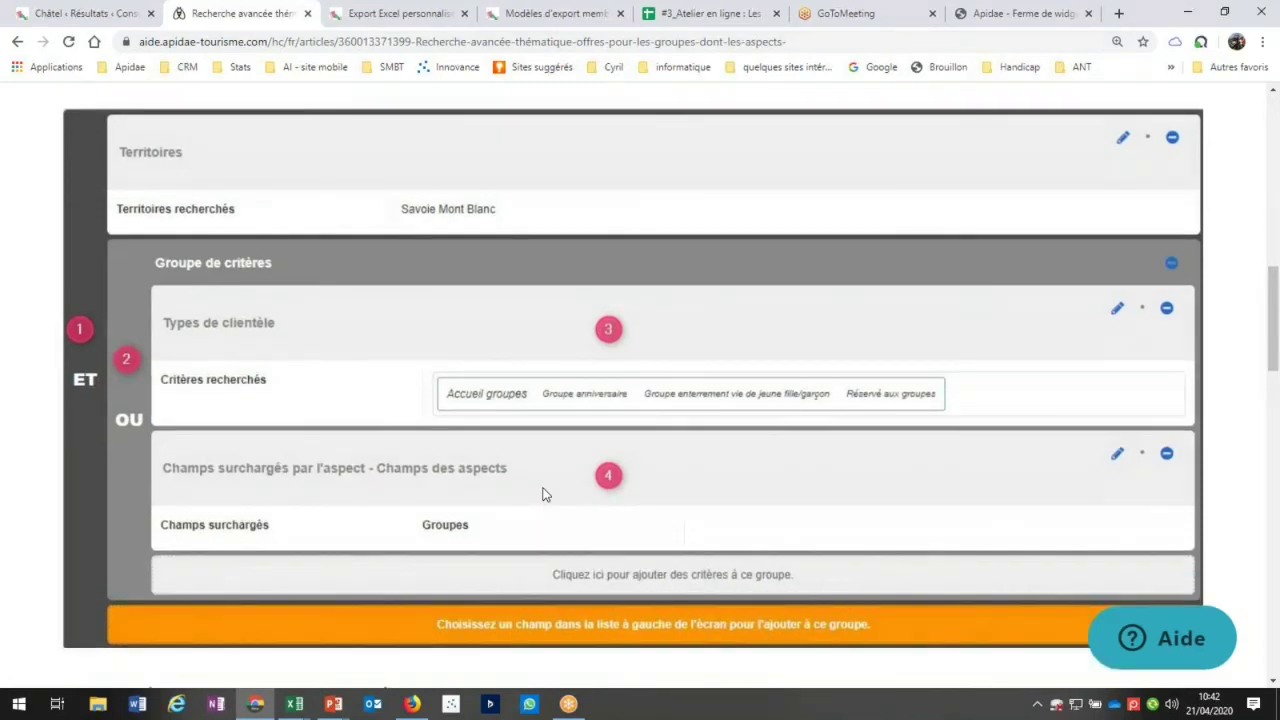
pyautogui.scroll(-10, 545, 494)
pyautogui.scroll(-2, 545, 494)
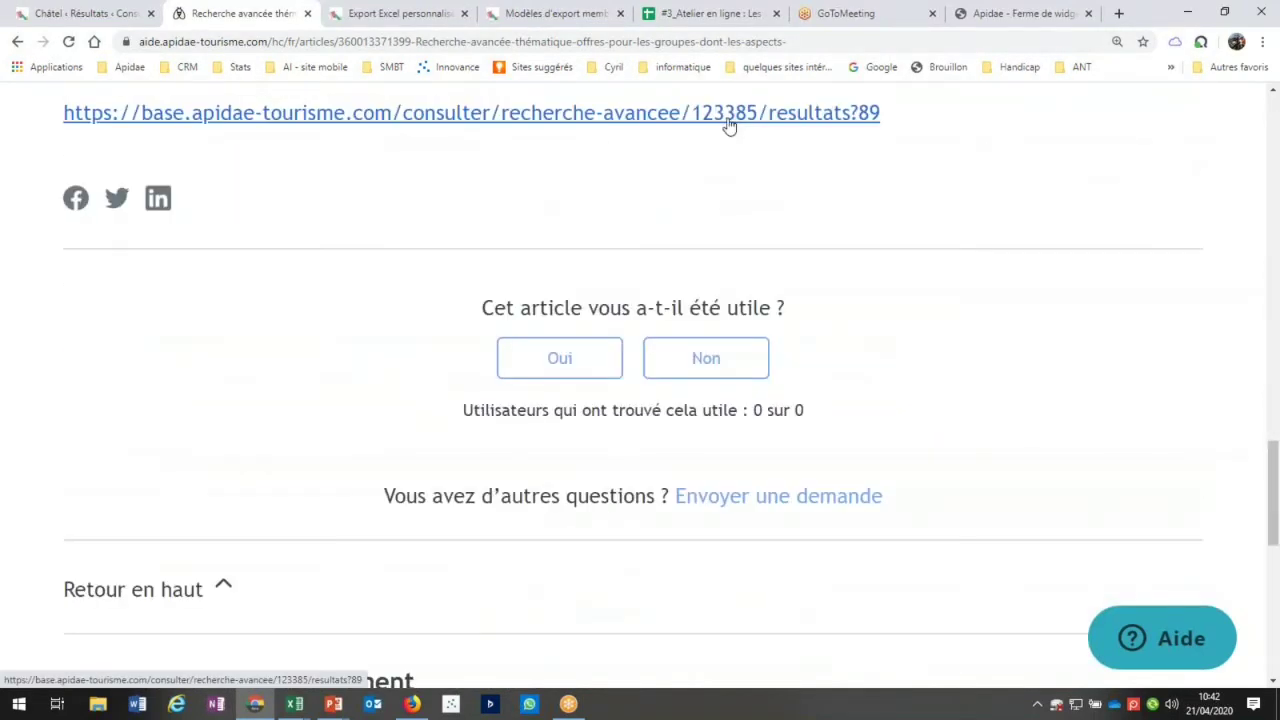
# Go back to the Tutos list and open the tutorial "Recherche avancée thématique - offres hivernales (dont les aspects)"
pyautogui.rightClick(18, 46)
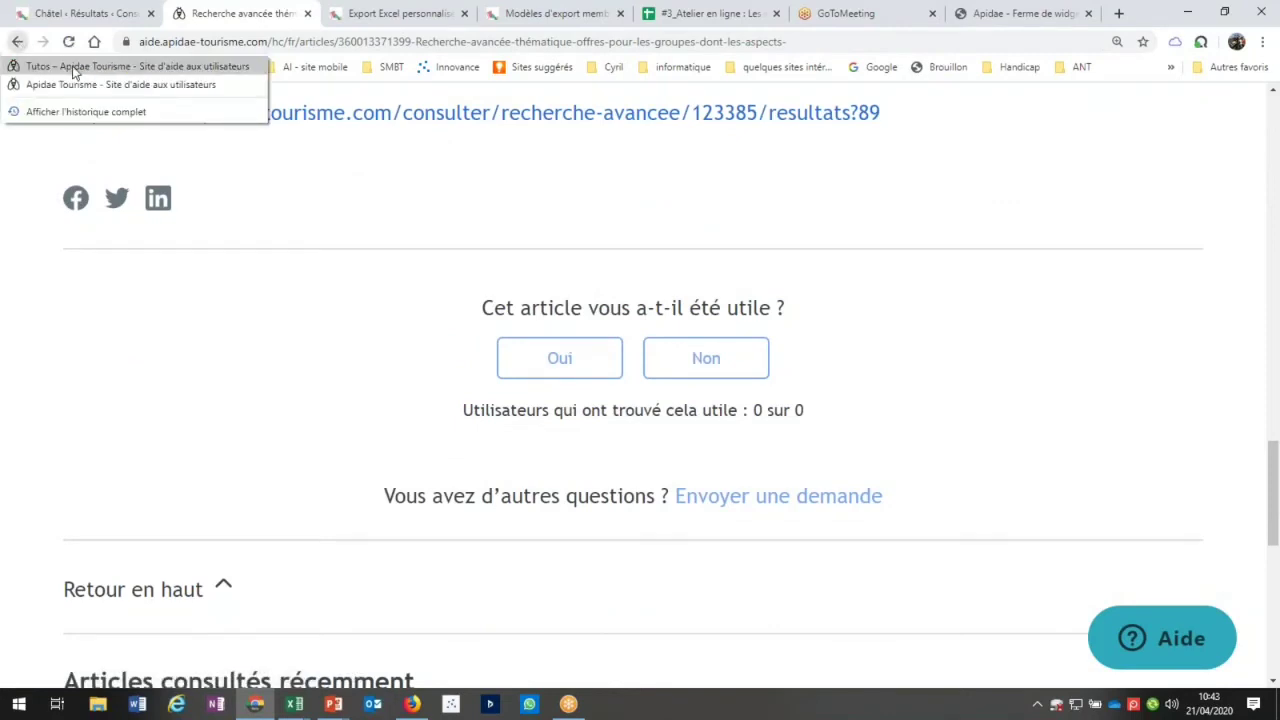
pyautogui.press('Escape')
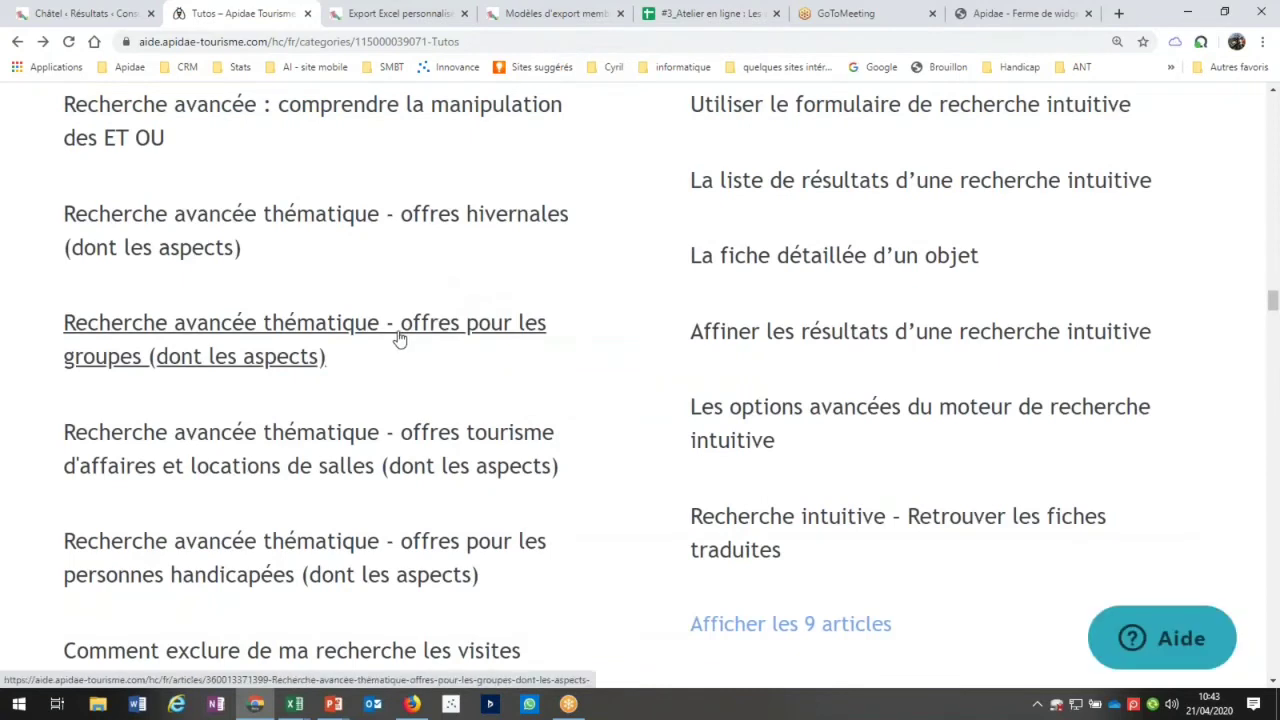
pyautogui.click(345, 222)
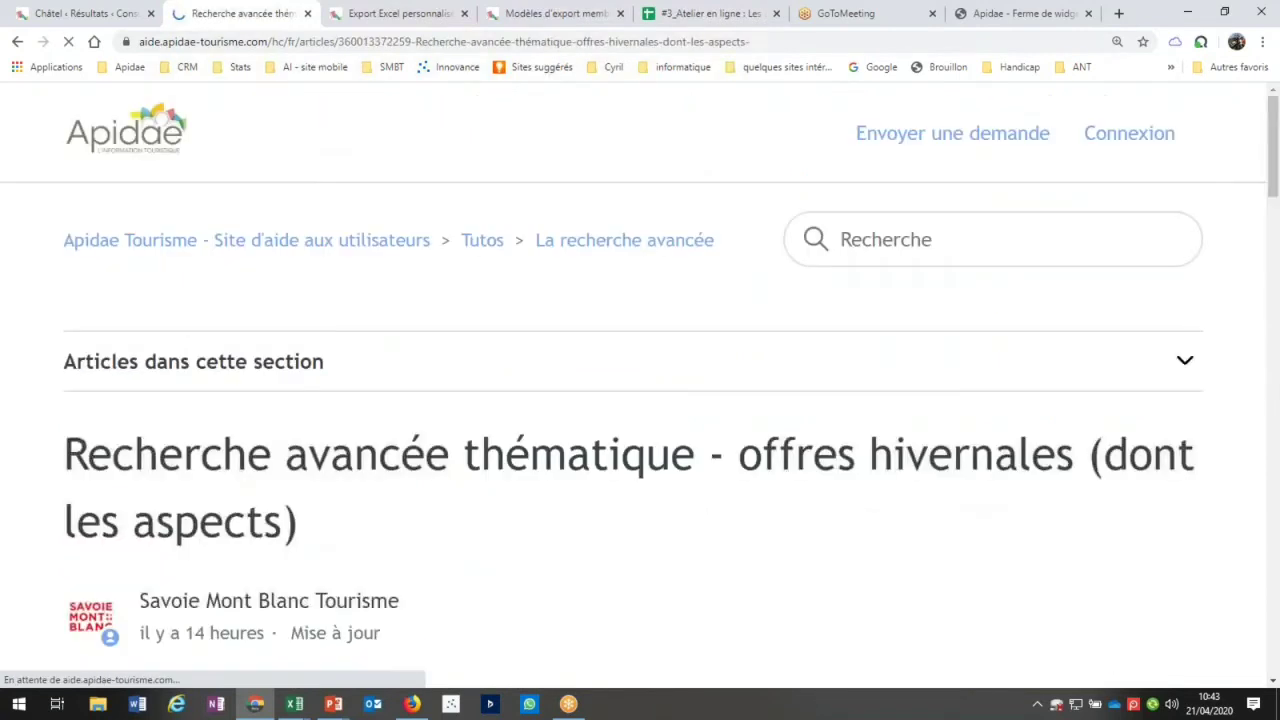
# Examine the winter-offers annotated example at 150 % zoom, from the Hiver/Eté seasonality criteria and Saison hiver aspect to opening period, geolocation and multimedia
pyautogui.scroll(-10, 640, 385)
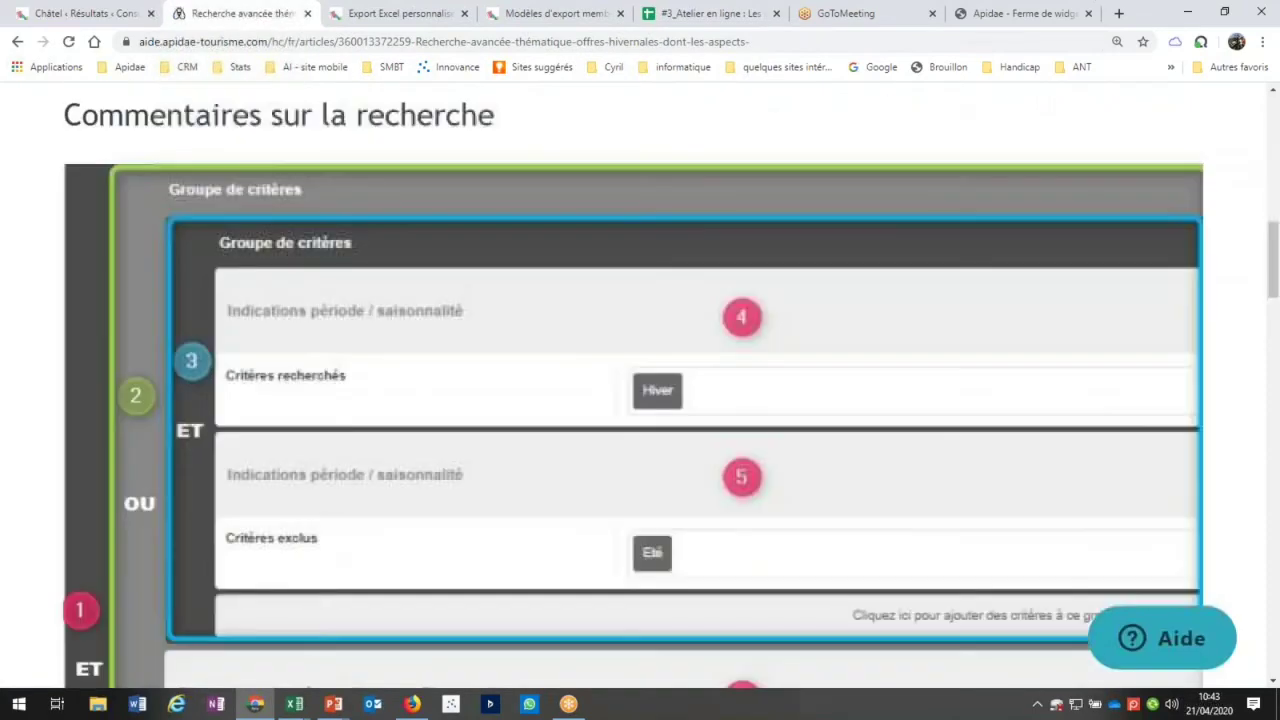
pyautogui.scroll(-1, 451, 318)
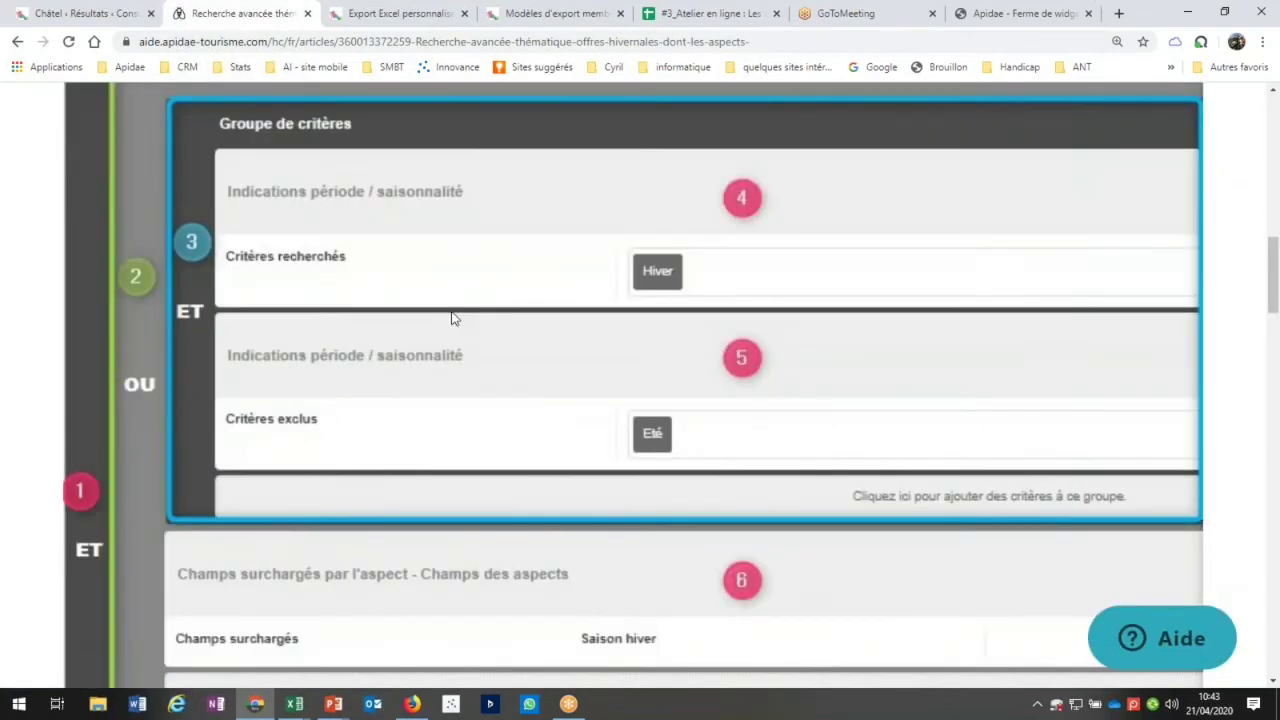
pyautogui.scroll(-1, 451, 318)
pyautogui.hotkey('ctrl', '-')
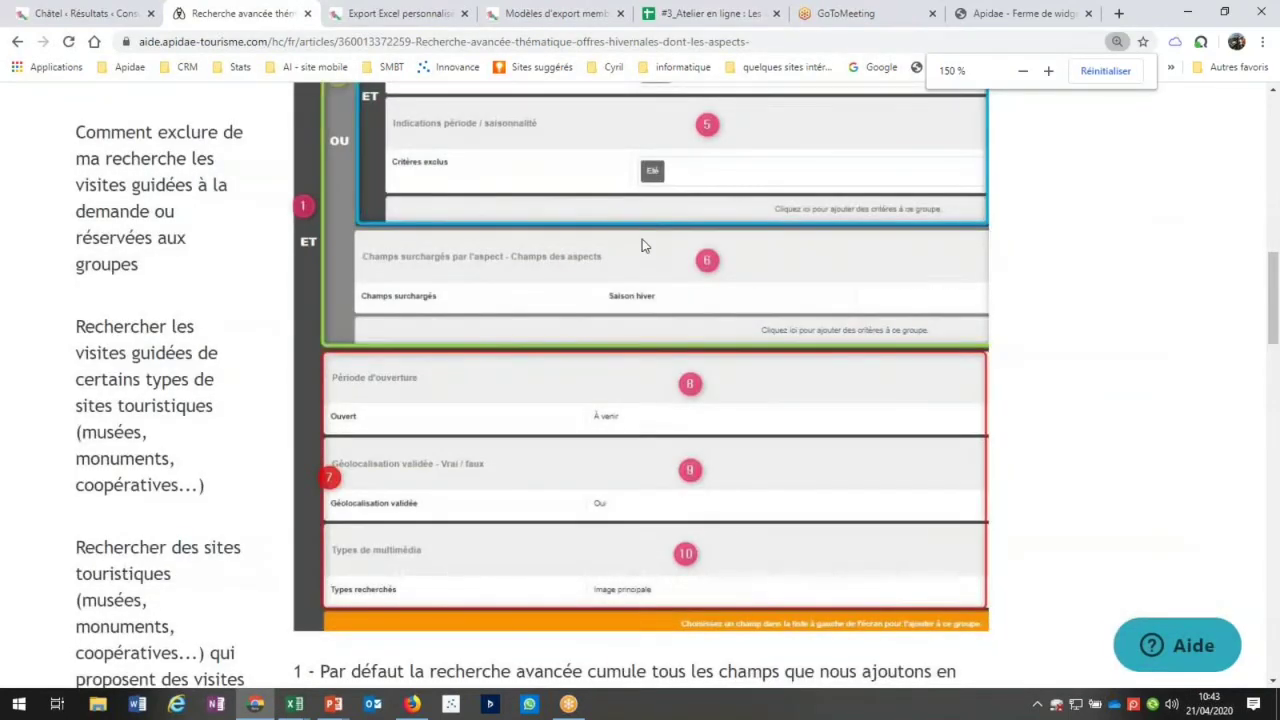
pyautogui.scroll(2, 648, 256)
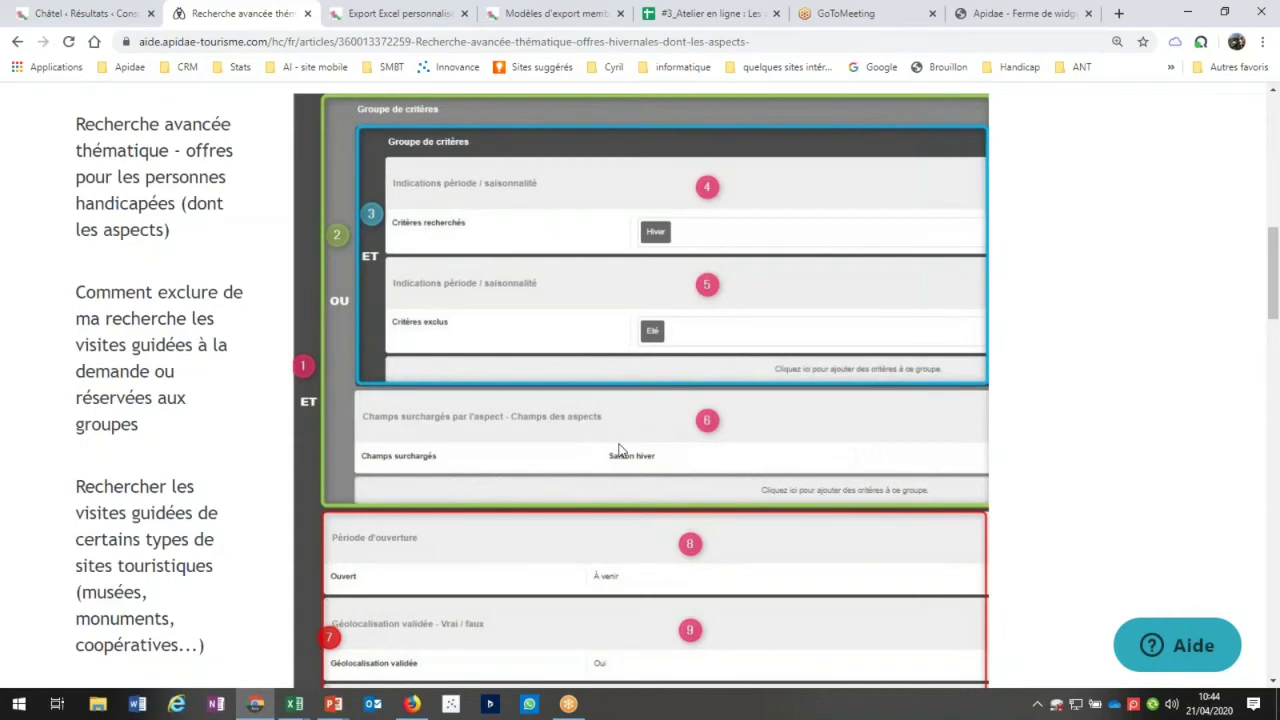
pyautogui.scroll(-1, 618, 450)
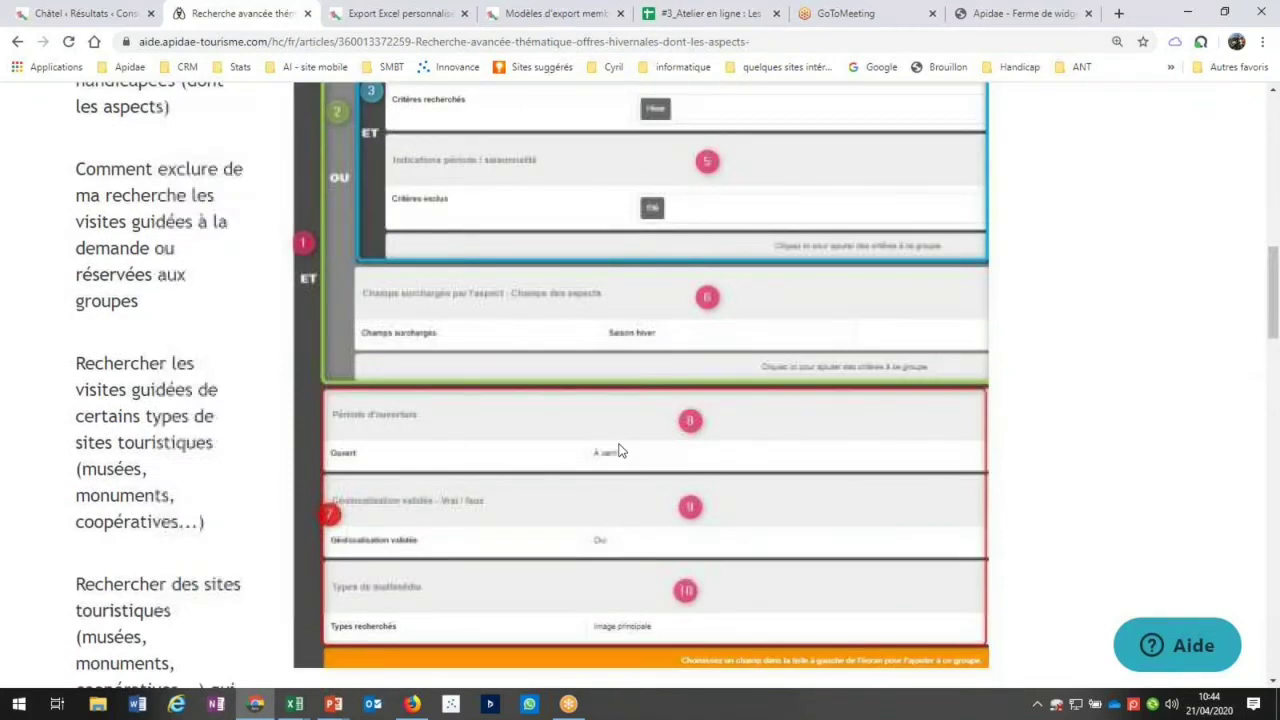
pyautogui.scroll(-1, 618, 450)
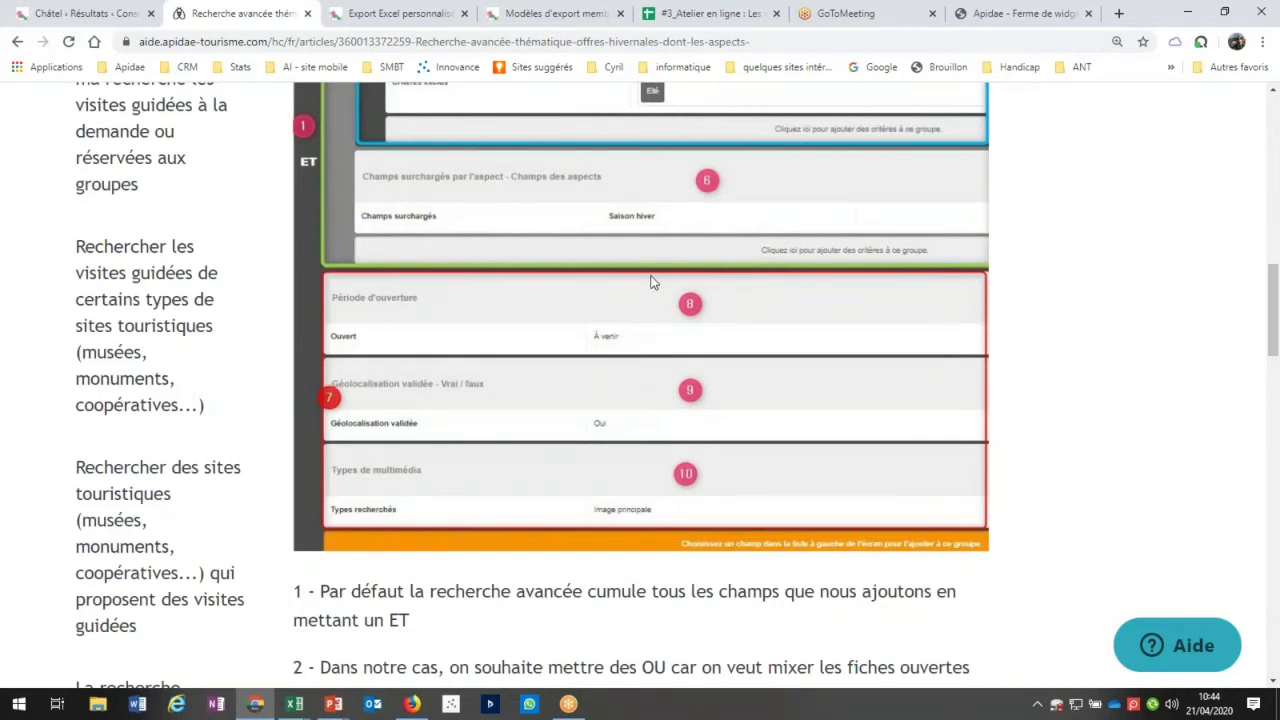
pyautogui.scroll(2, 594, 277)
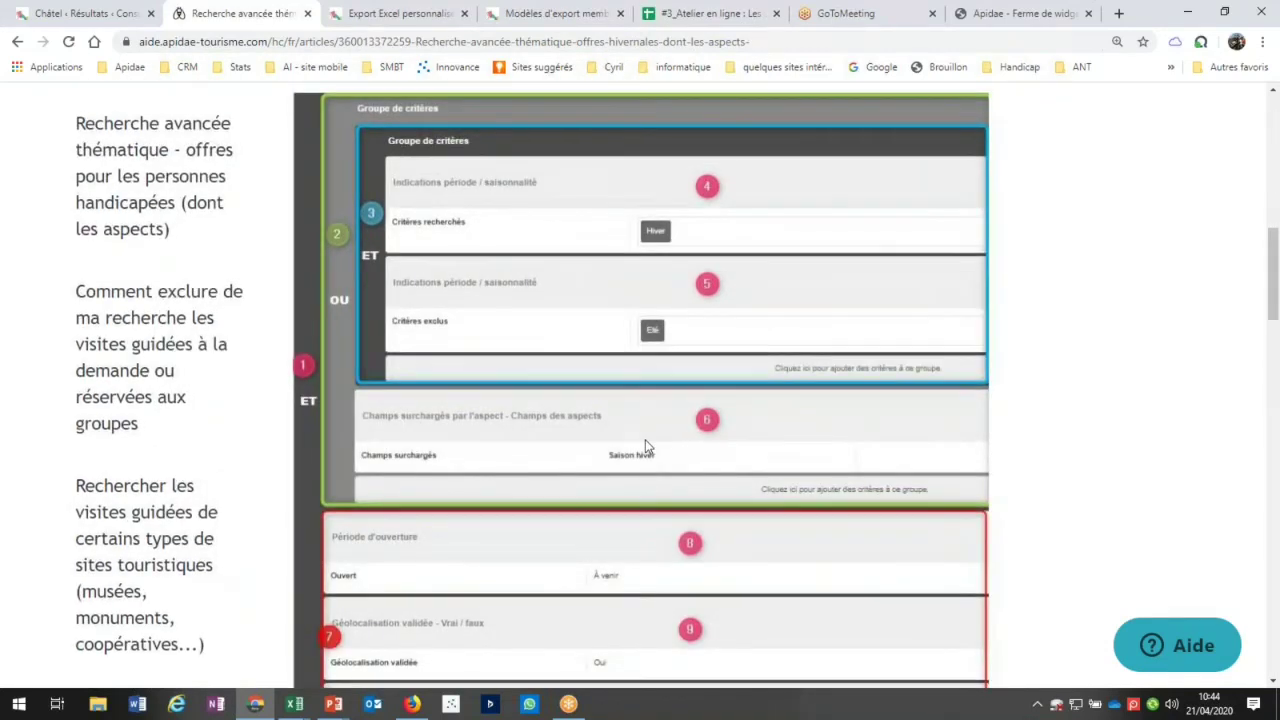
# Finish reviewing the winter-offers example and open the tutorial "Recherche avancée thématique - offres tourisme d'affaires et locations de salles (dont les aspects)"
pyautogui.scroll(-1, 645, 440)
pyautogui.scroll(-1, 645, 441)
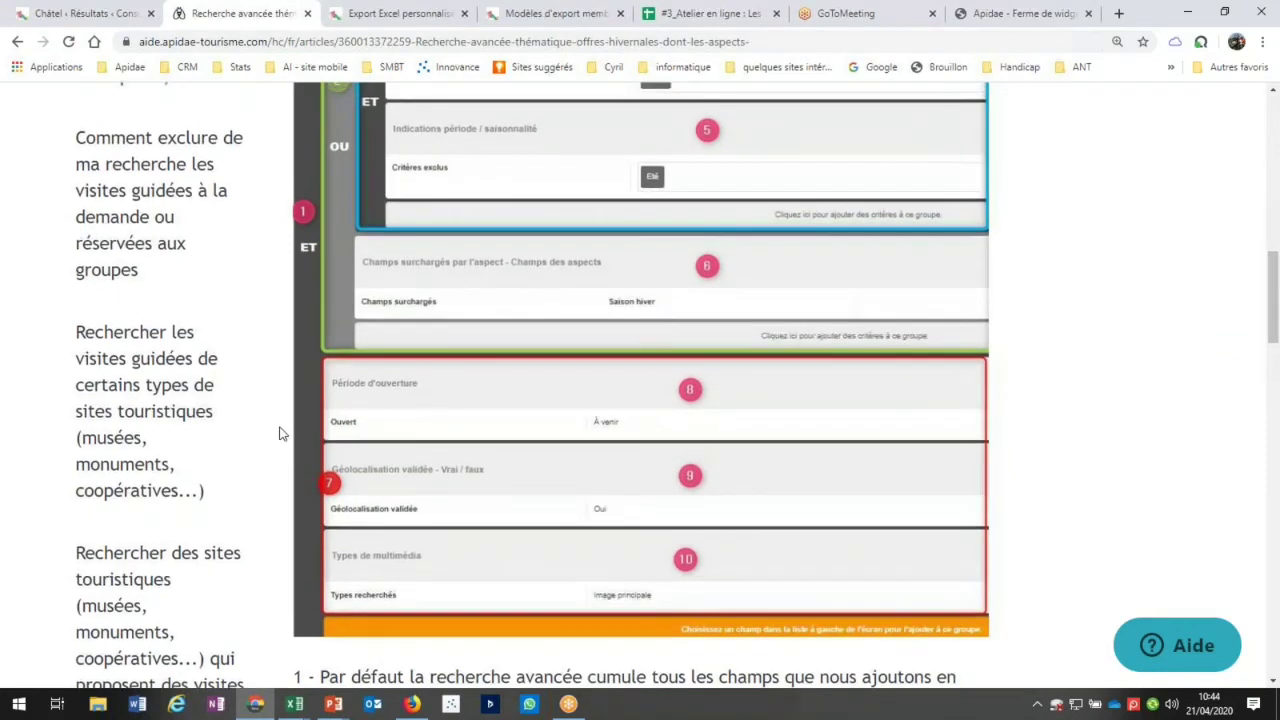
pyautogui.scroll(5, 280, 433)
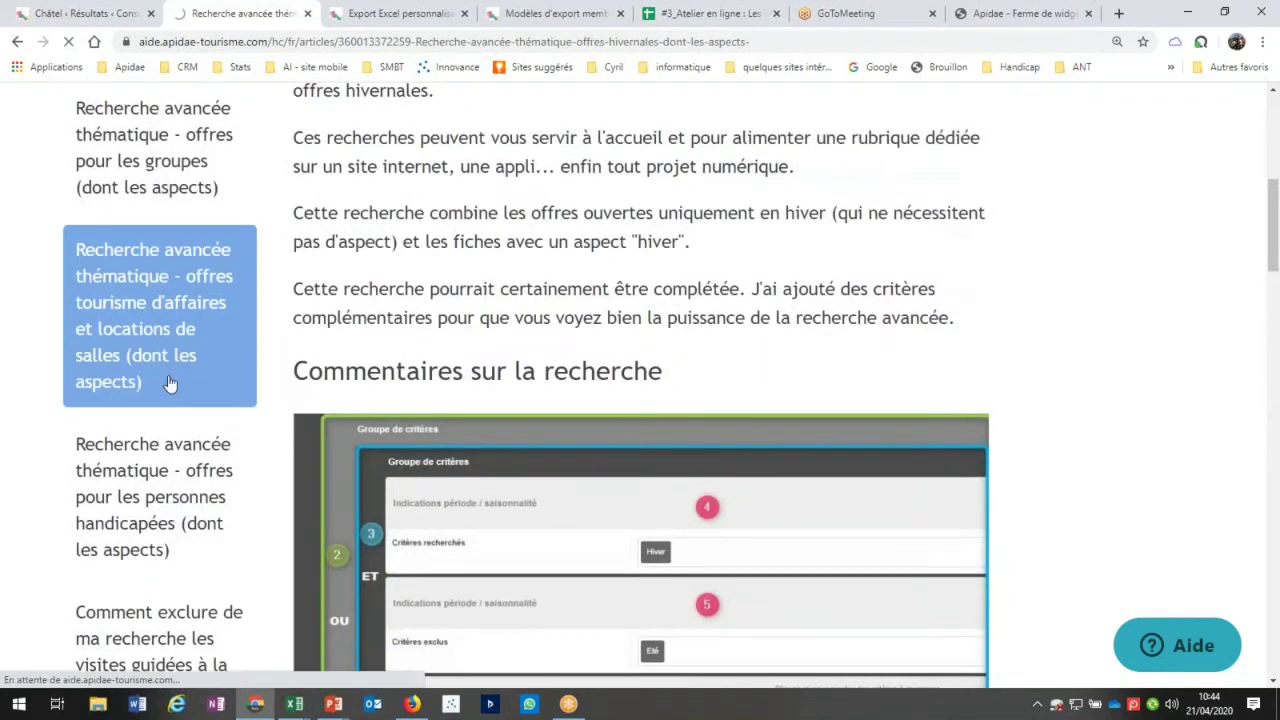
pyautogui.click(178, 380)
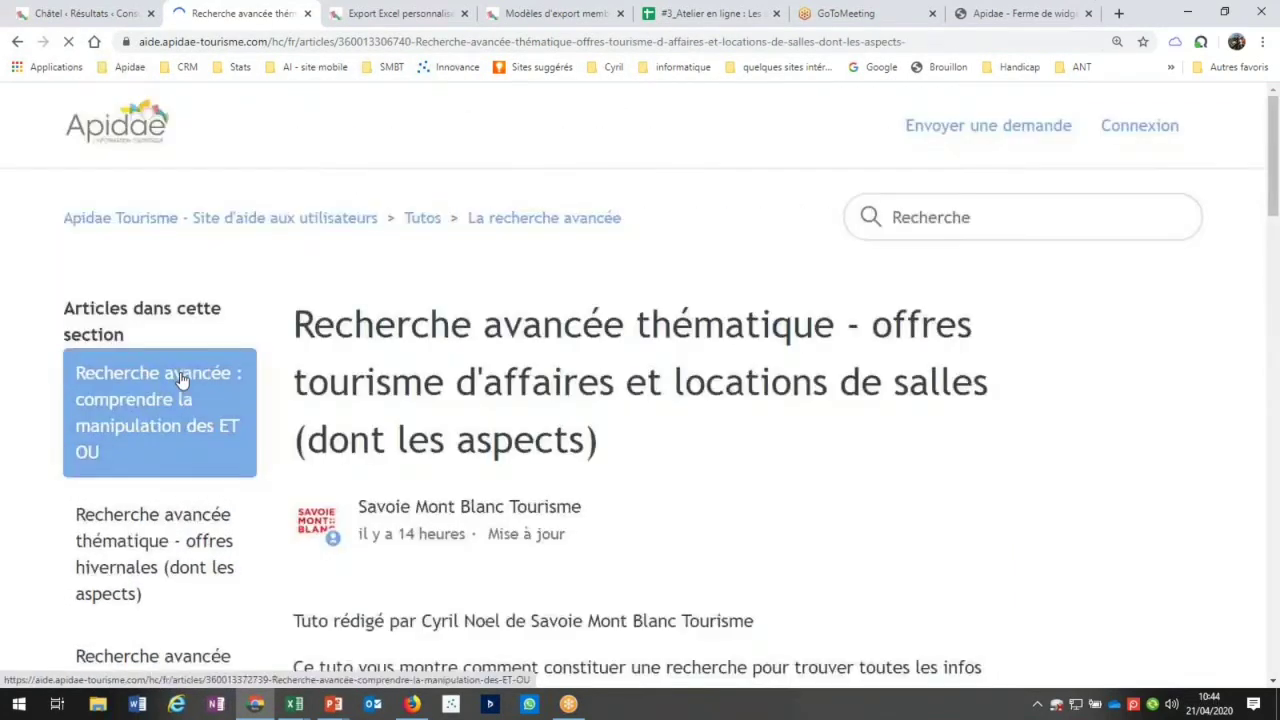
# Examine the enlarged business-tourism example, from the Territoires criterion through the Commerce et service and Équipement groups to Capacité max d'accueil
pyautogui.scroll(-8, 647, 377)
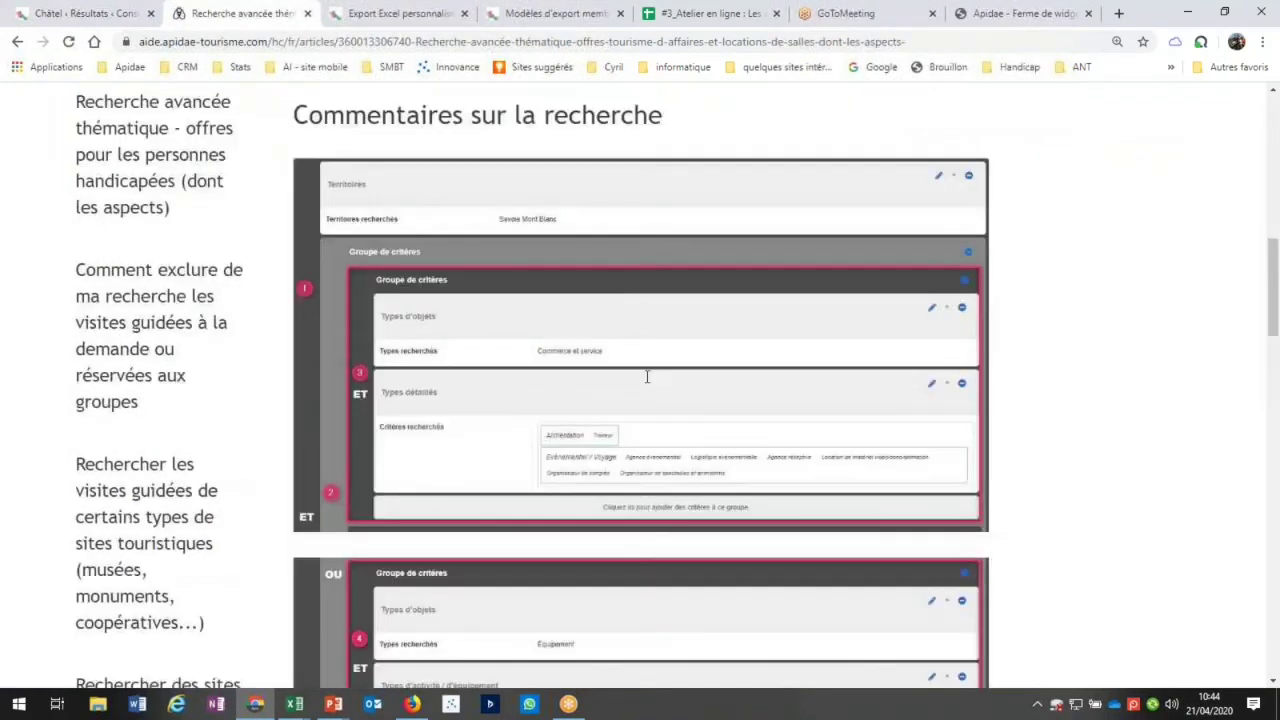
pyautogui.scroll(-2, 647, 377)
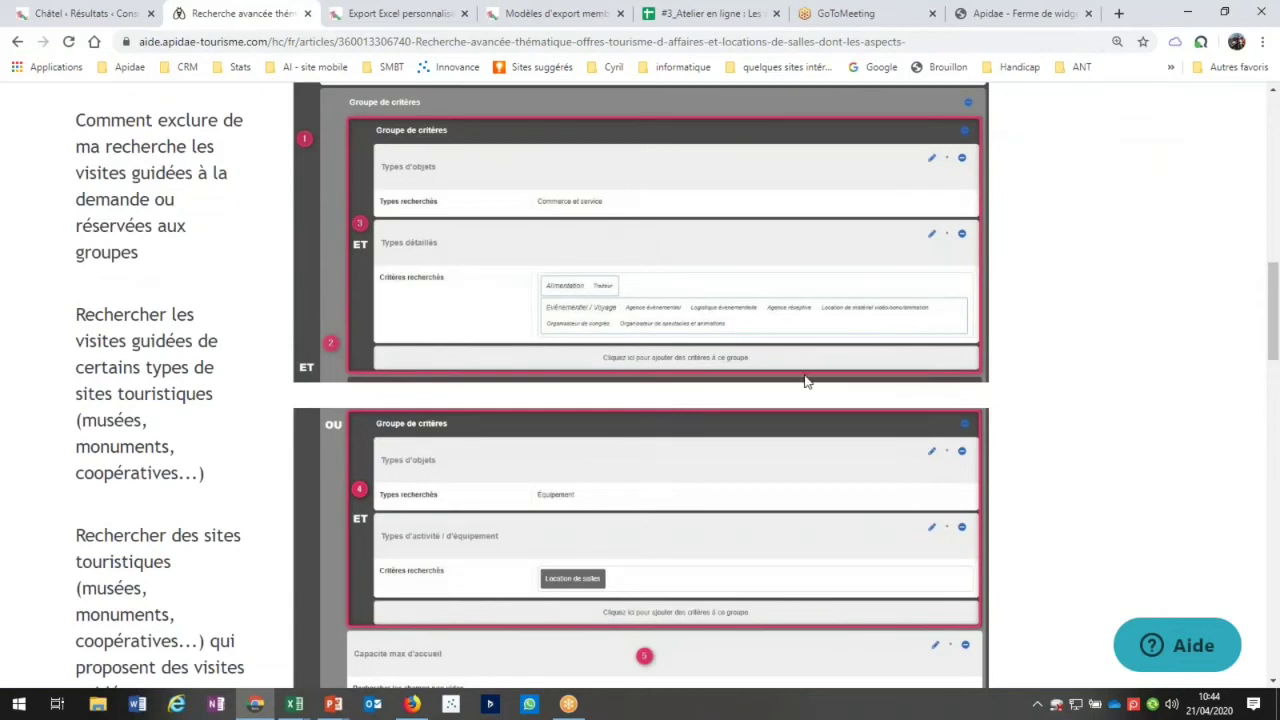
pyautogui.hotkey('ctrl', '+')
pyautogui.hotkey('ctrl', '+')
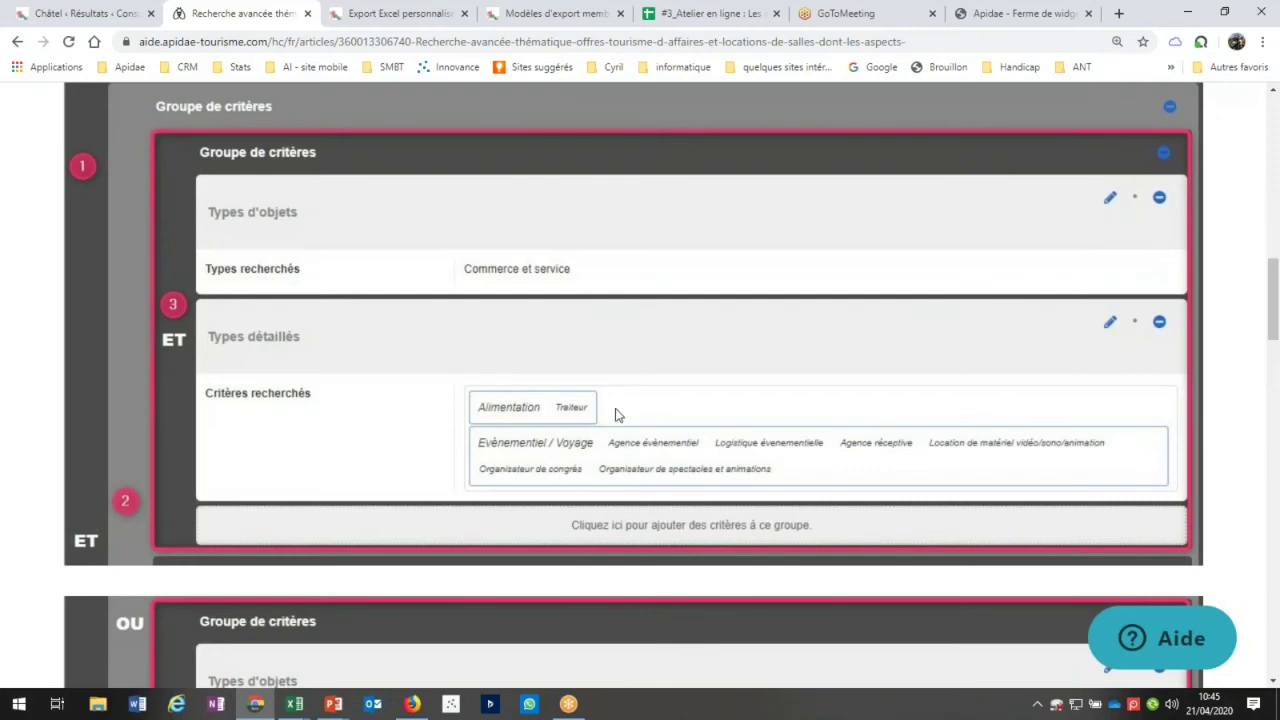
pyautogui.scroll(-1, 617, 415)
pyautogui.scroll(-5, 617, 415)
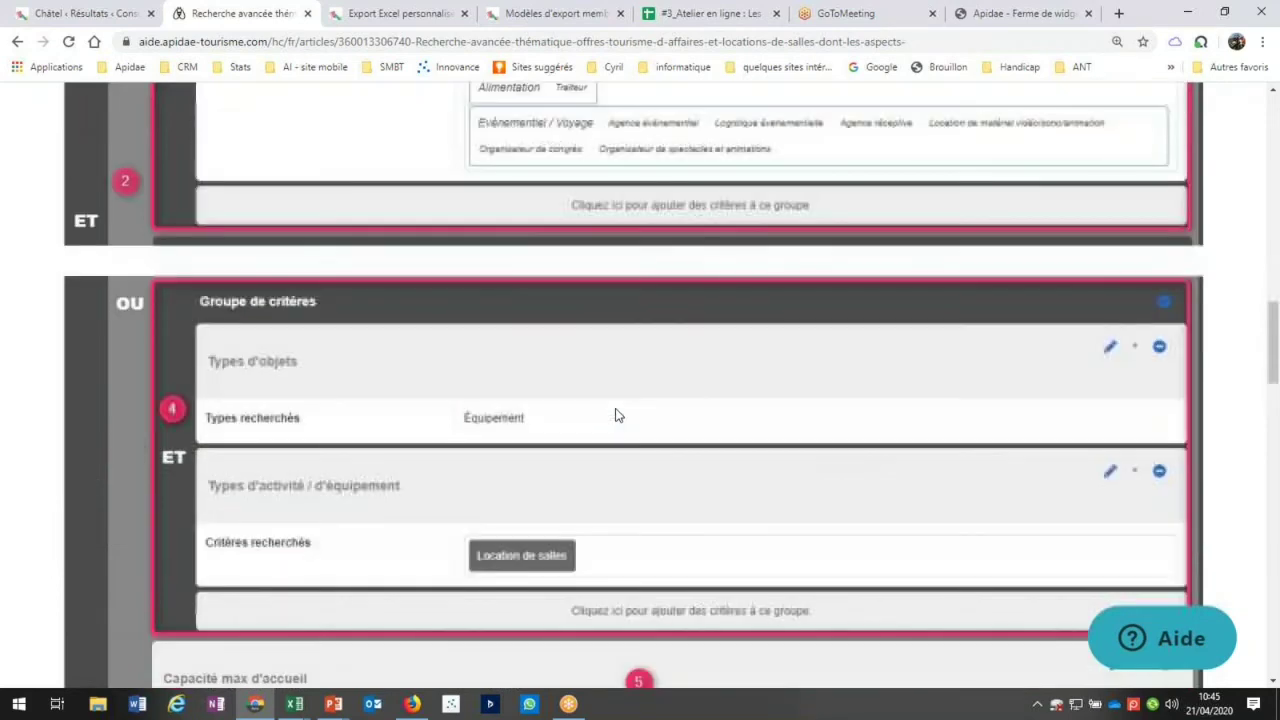
pyautogui.scroll(-2, 620, 425)
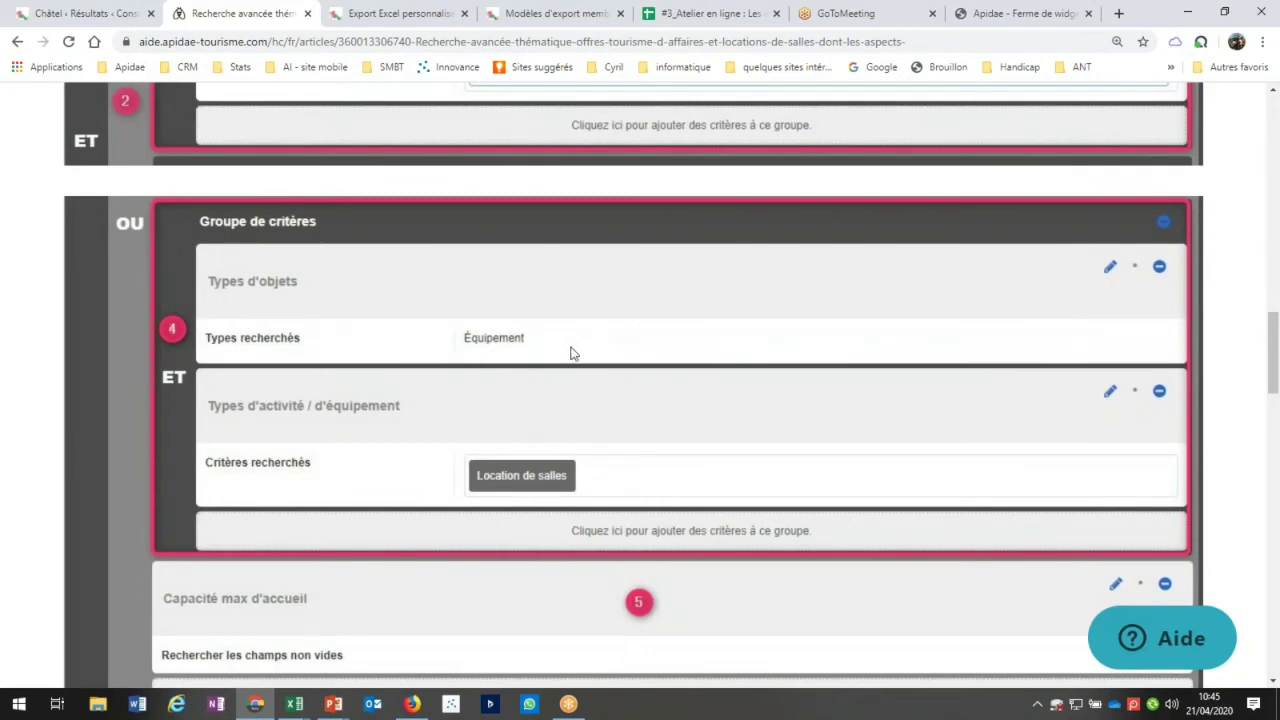
pyautogui.scroll(-1, 573, 353)
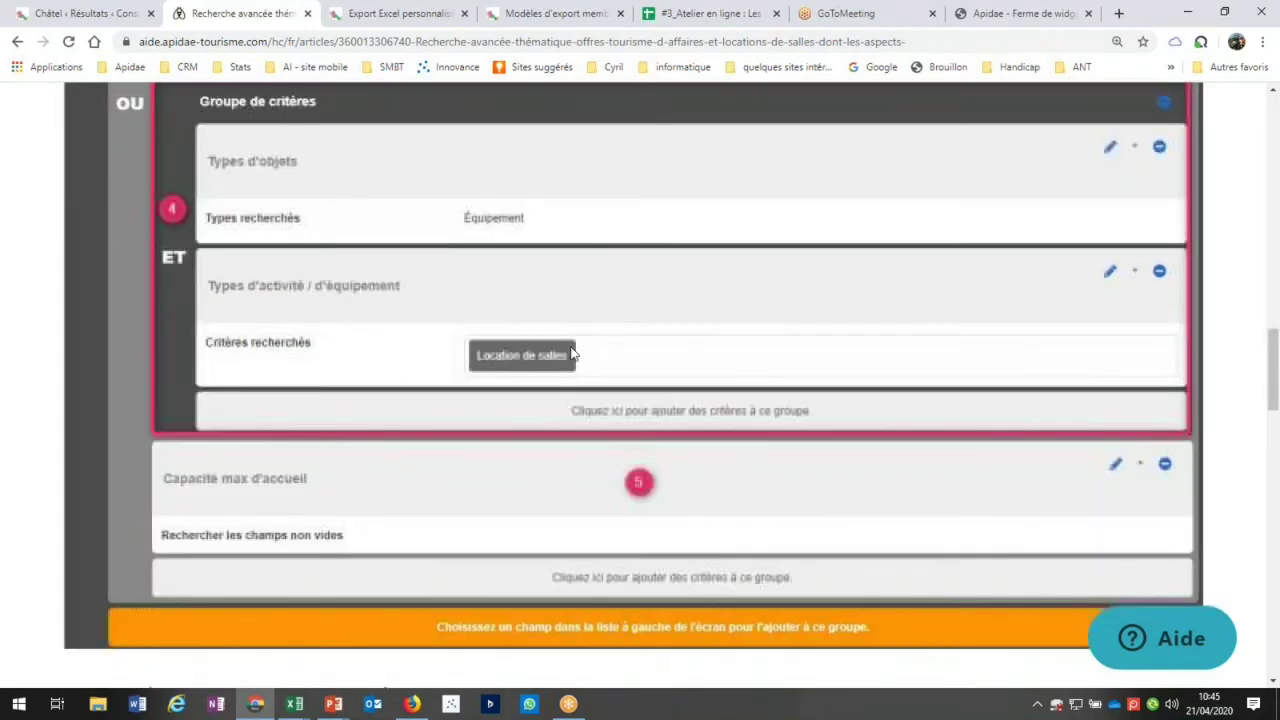
pyautogui.scroll(-1, 573, 353)
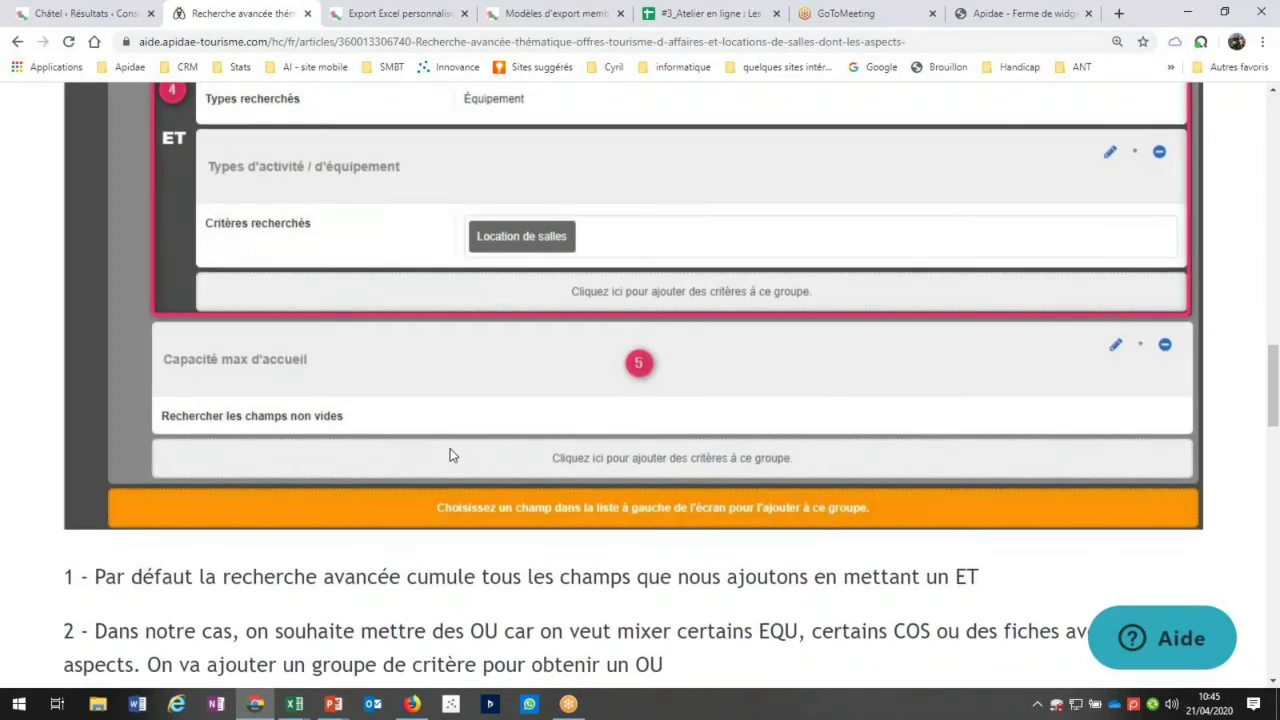
pyautogui.scroll(2, 450, 455)
pyautogui.scroll(5, 450, 455)
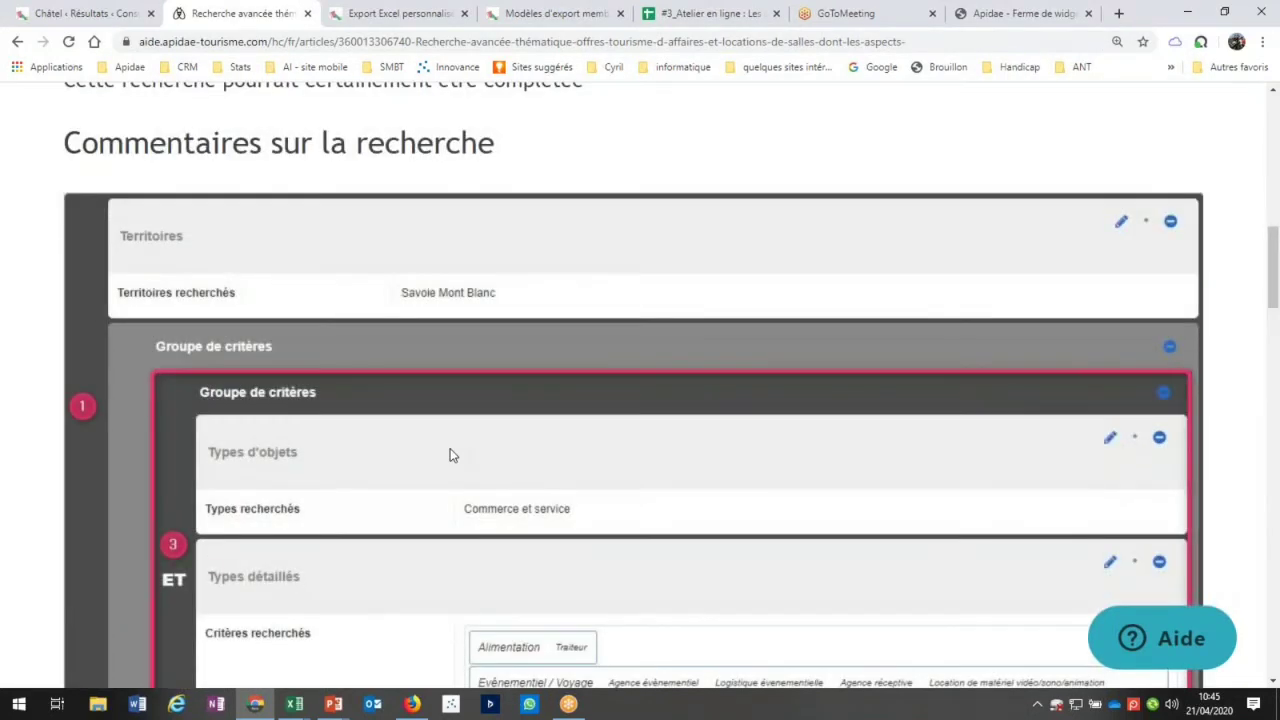
pyautogui.scroll(-5, 450, 455)
pyautogui.scroll(-2, 450, 455)
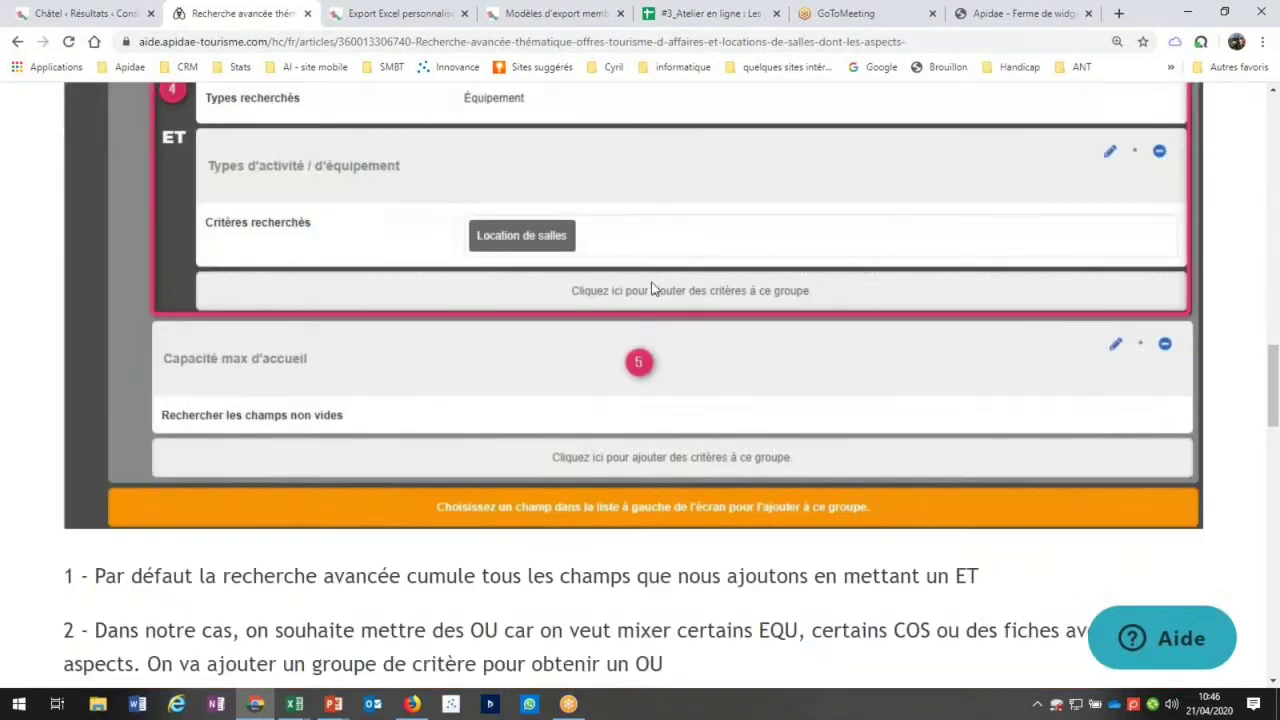
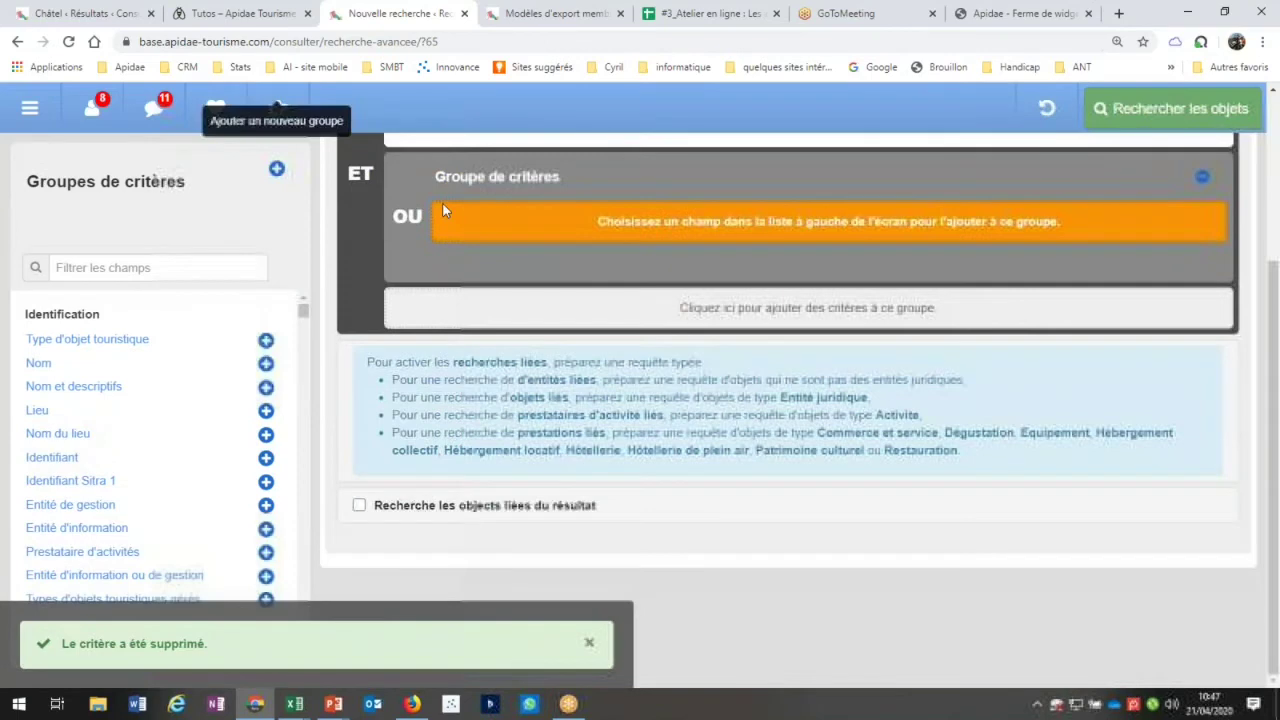
# Nest a new criteria group inside the OU group and add a Types d'objets criterion set to Activité beside it
pyautogui.click(276, 169)
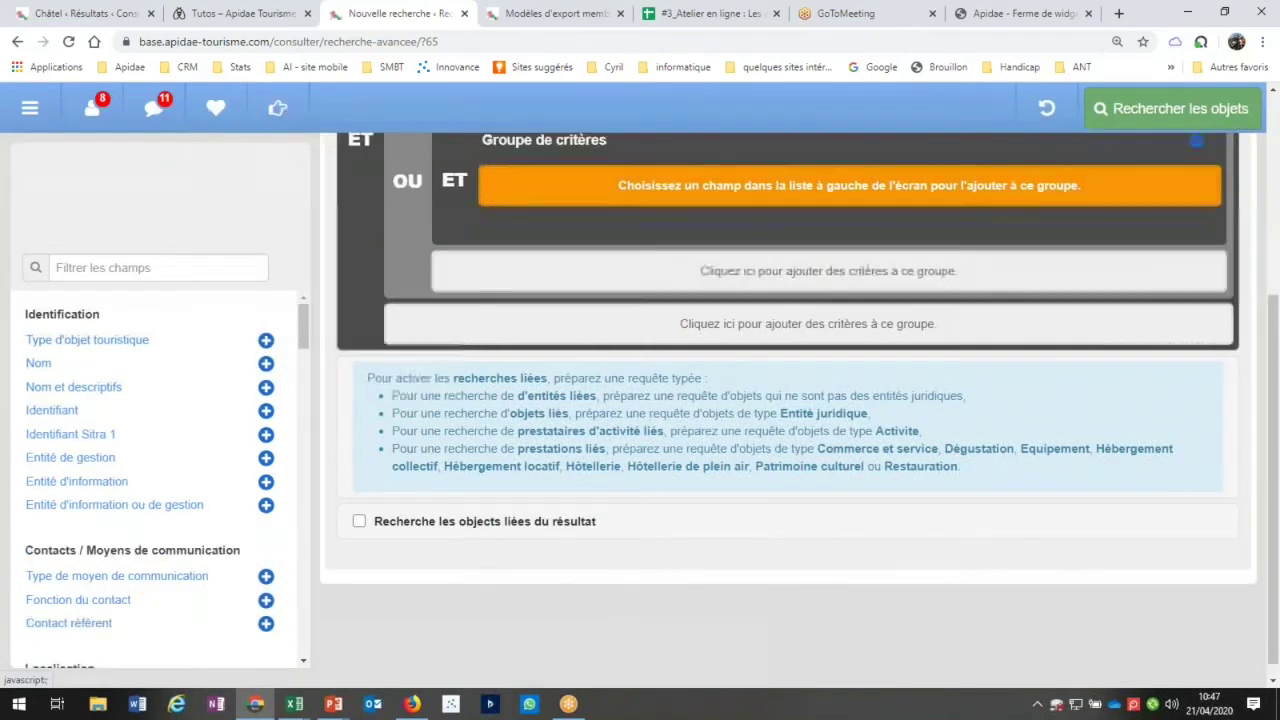
pyautogui.scroll(1, 572, 201)
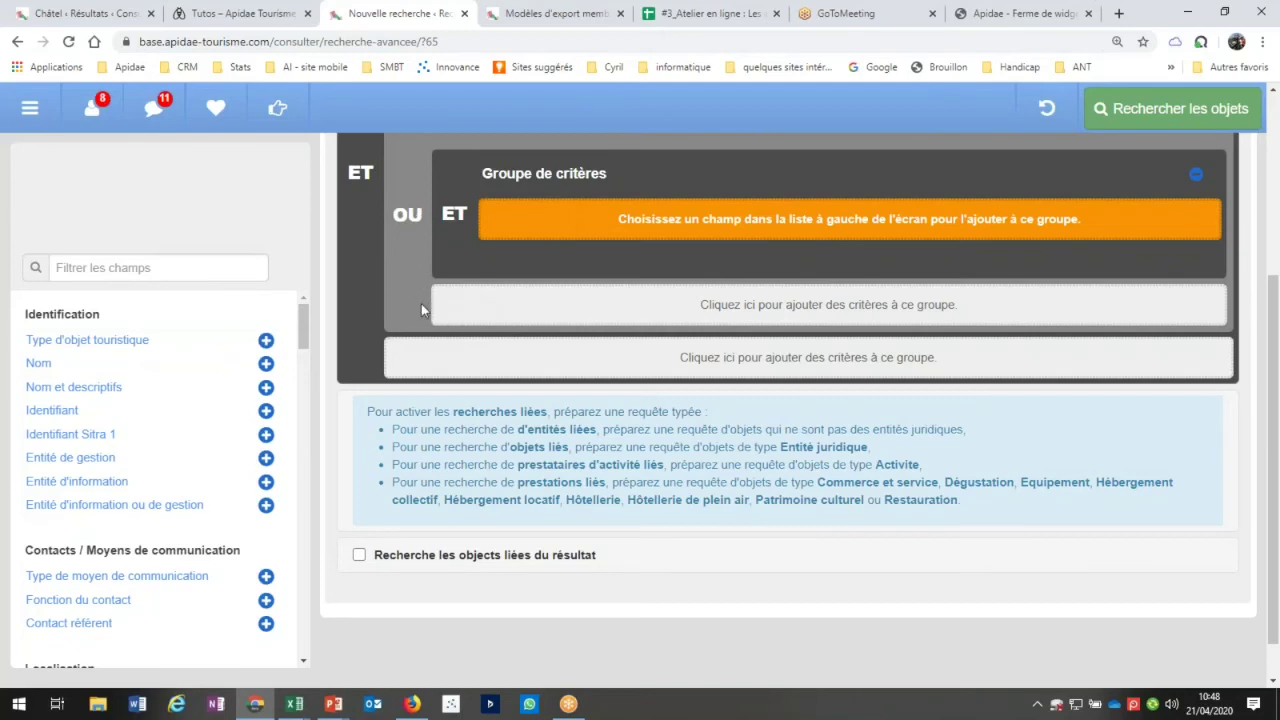
pyautogui.click(558, 316)
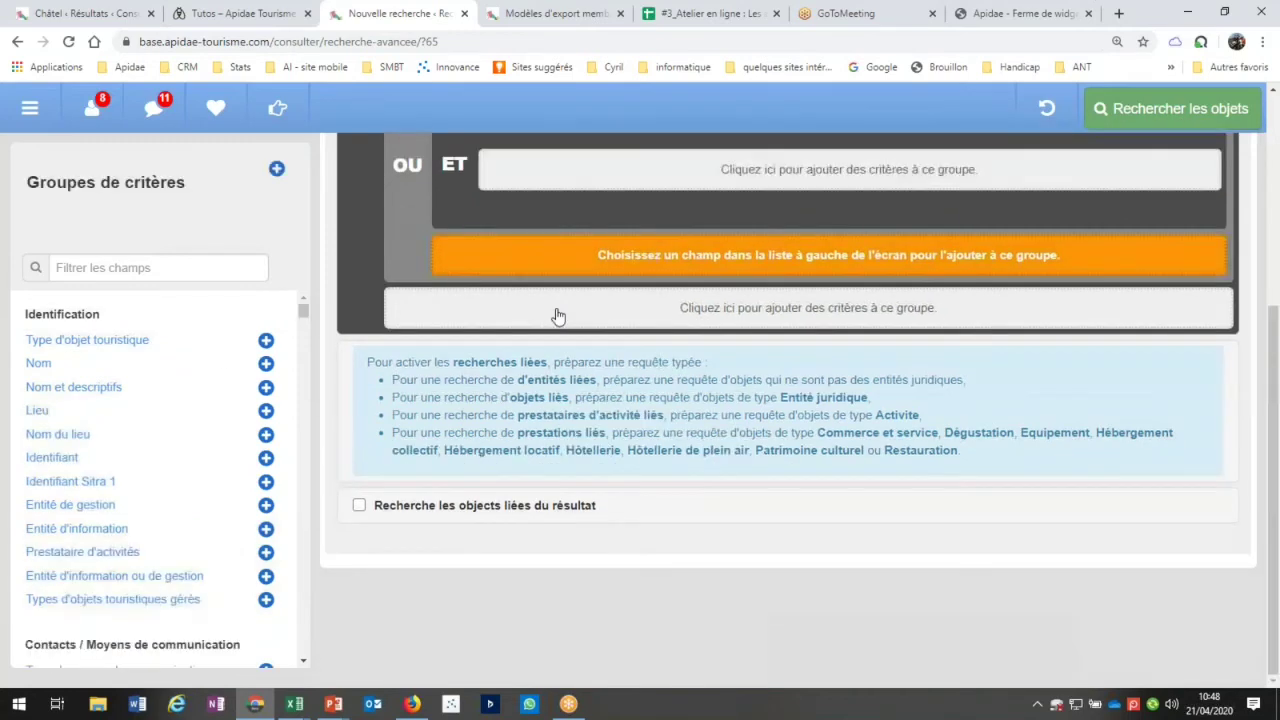
pyautogui.click(265, 340)
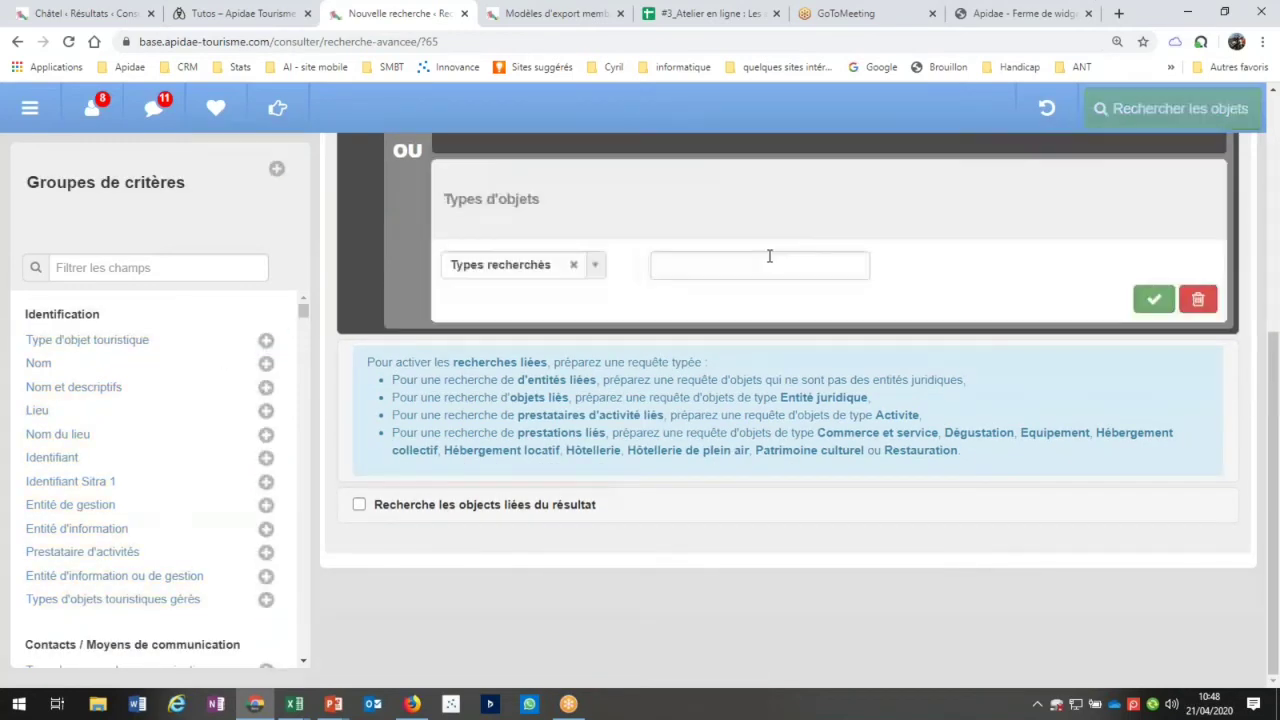
pyautogui.click(788, 268)
pyautogui.click(737, 297)
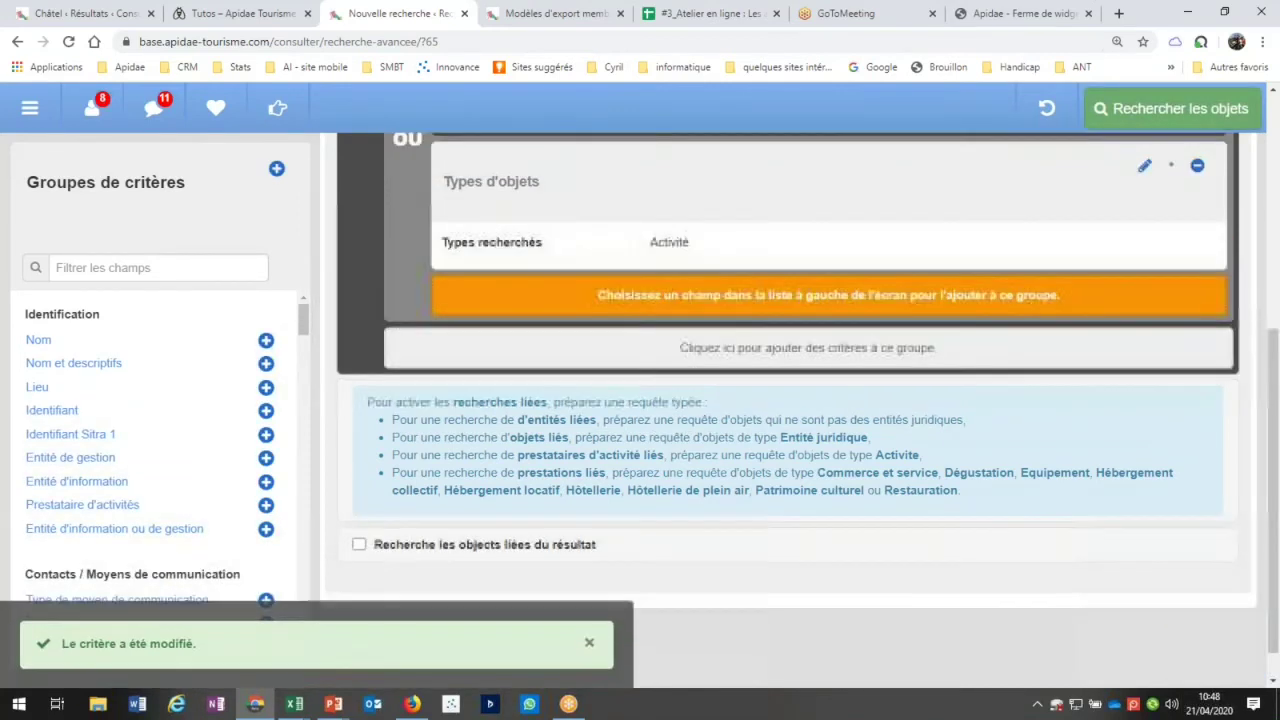
pyautogui.scroll(3, 614, 274)
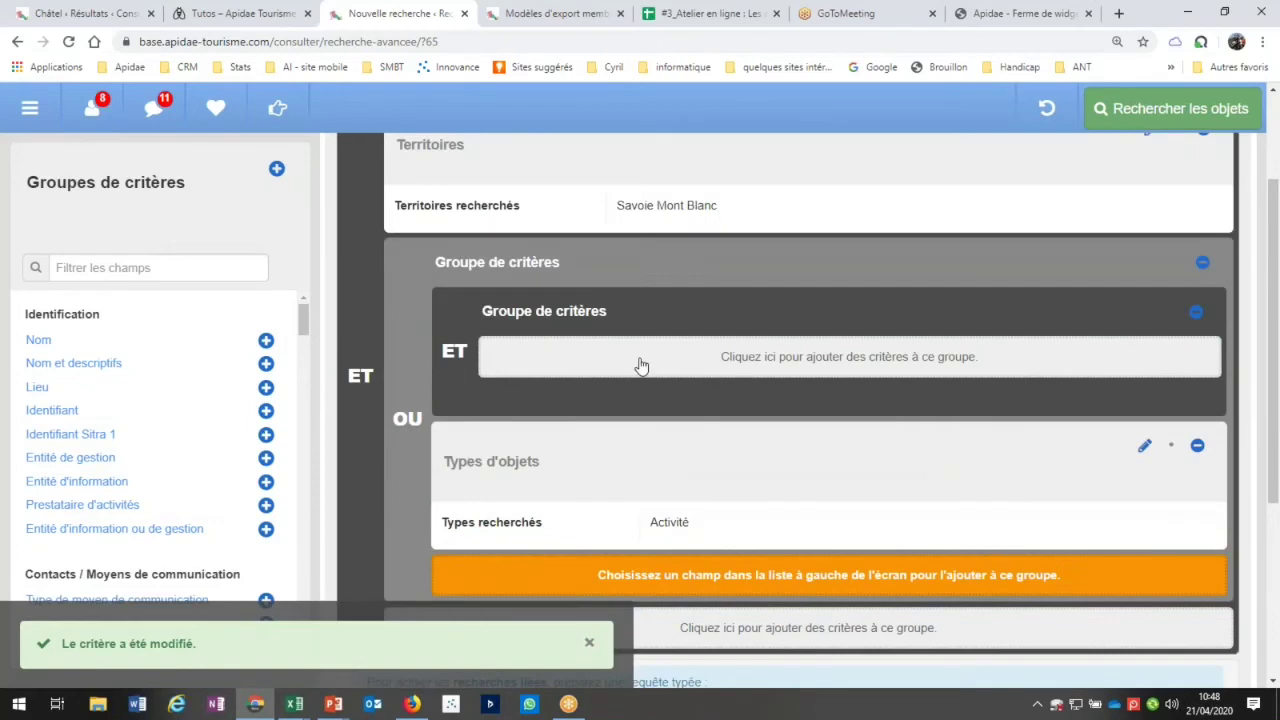
pyautogui.click(641, 366)
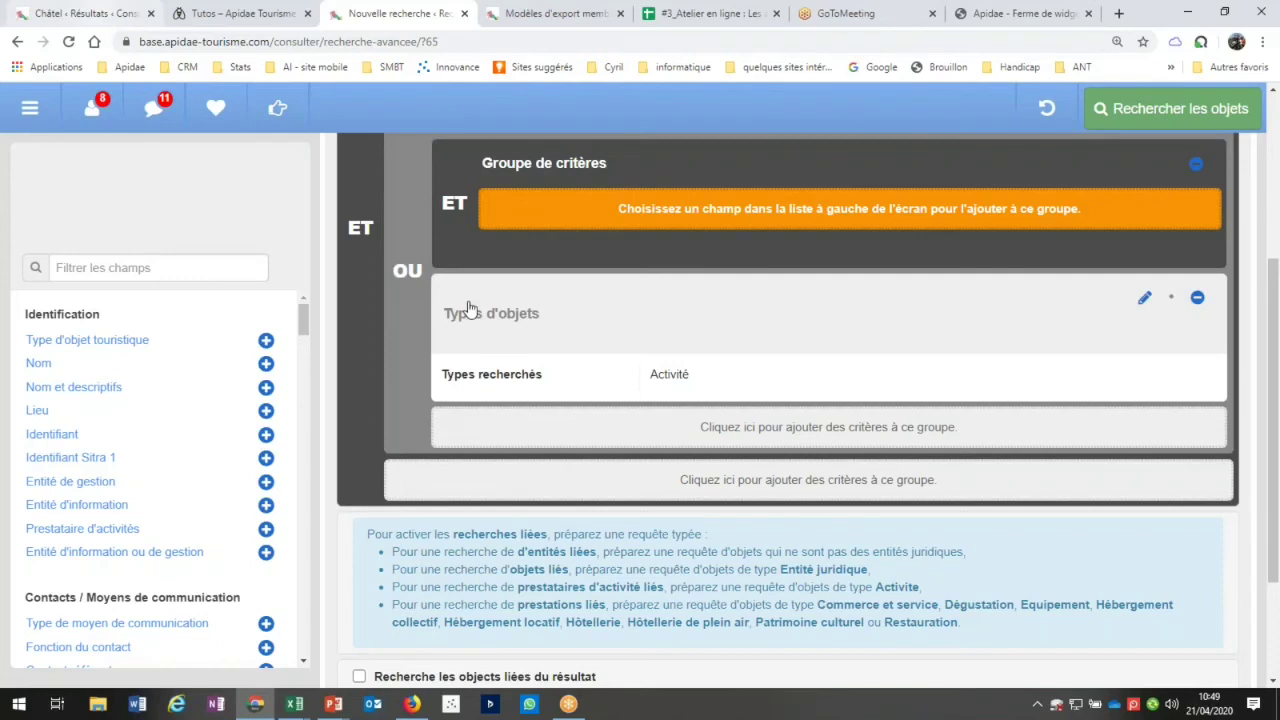
# Switch to the Recherche intuitive, replace the Savoie Mont Blanc location with Châtel and search the Dormir category
pyautogui.hotkey('ctrl', '1')
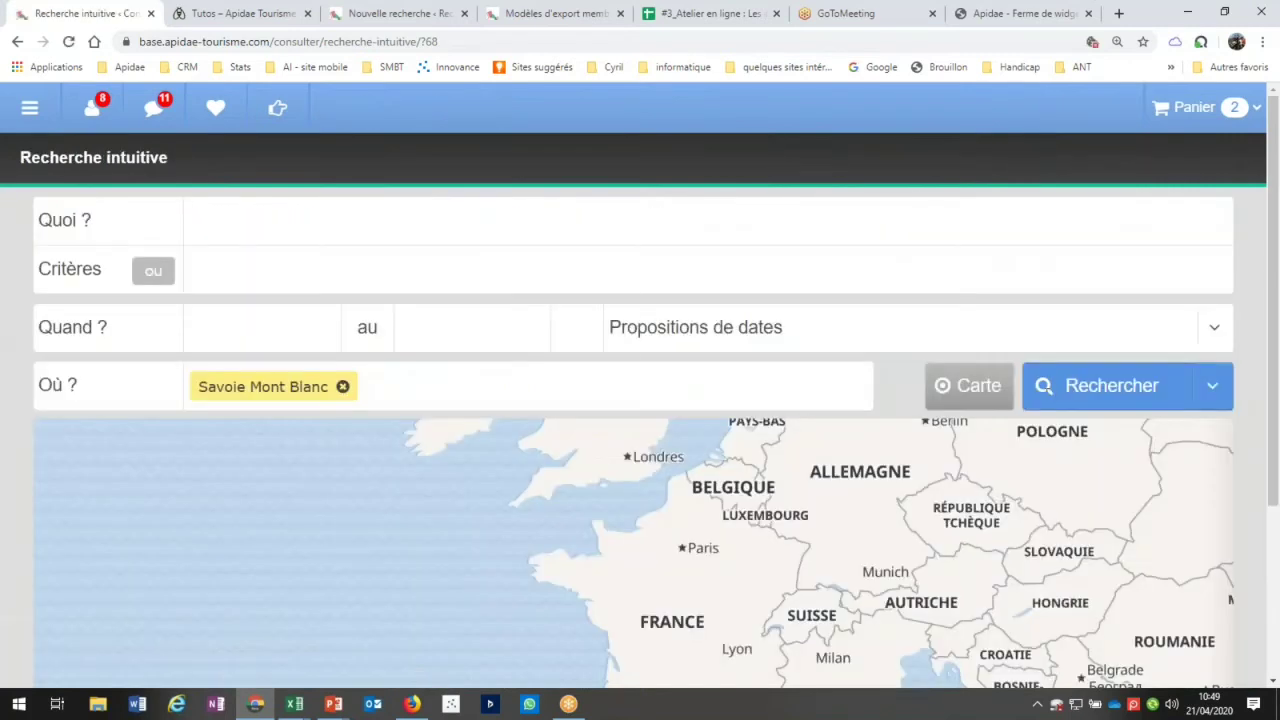
pyautogui.click(342, 389)
pyautogui.write('chatel')
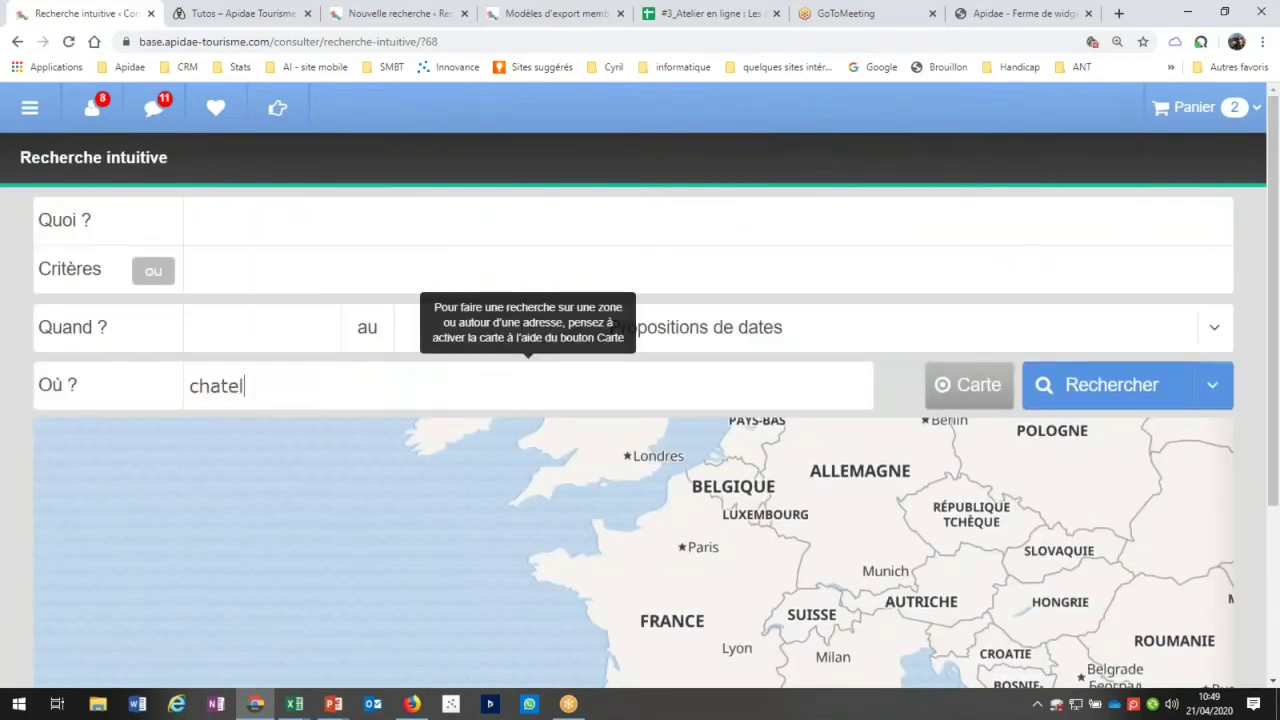
pyautogui.click(257, 458)
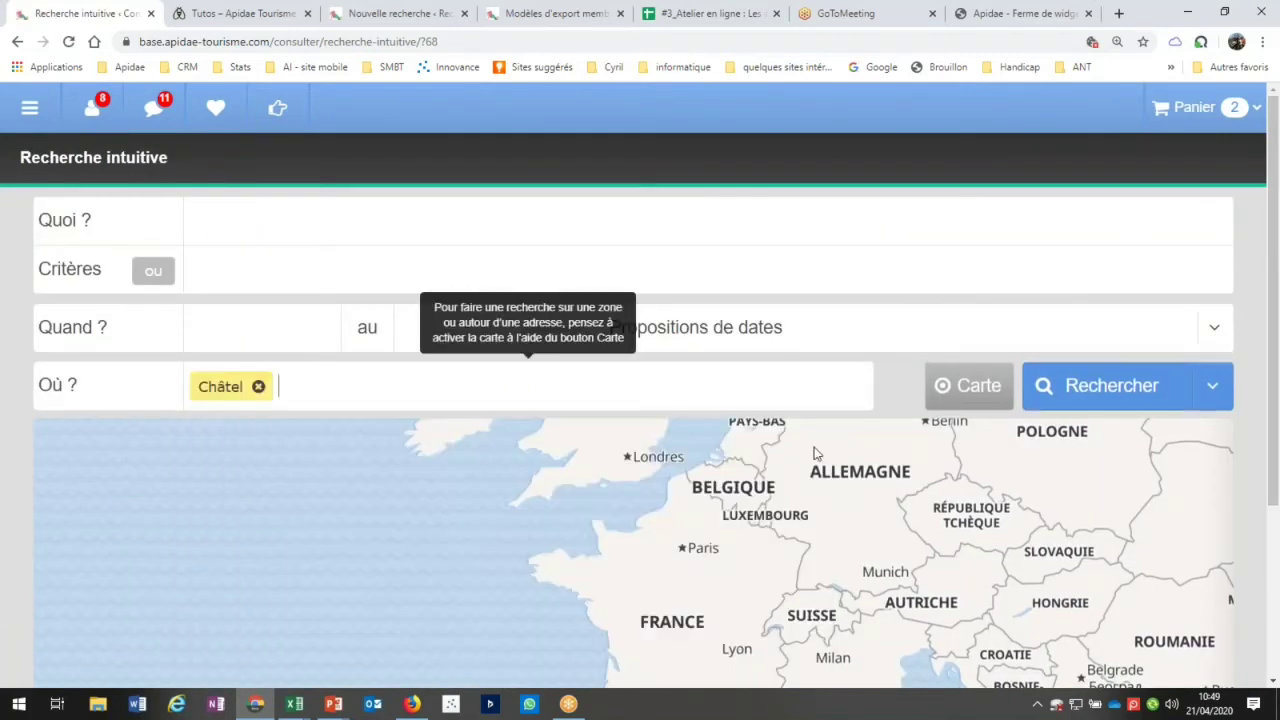
pyautogui.click(1220, 398)
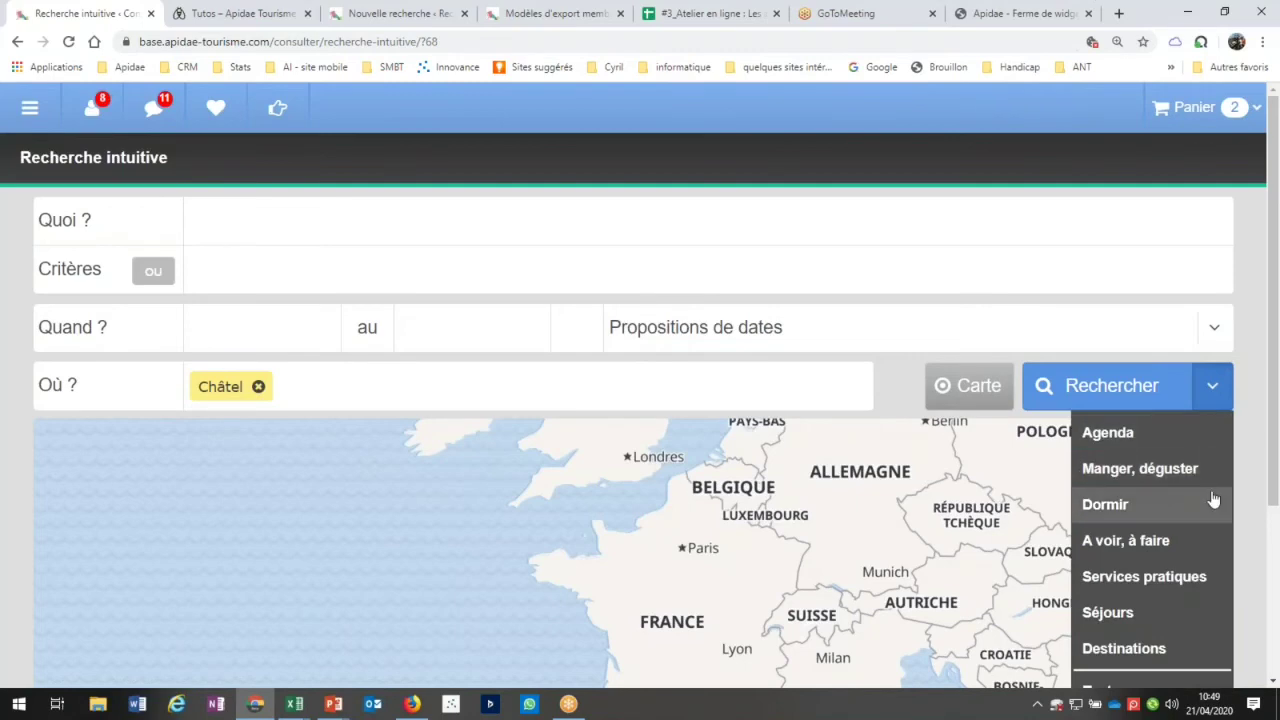
pyautogui.click(1213, 501)
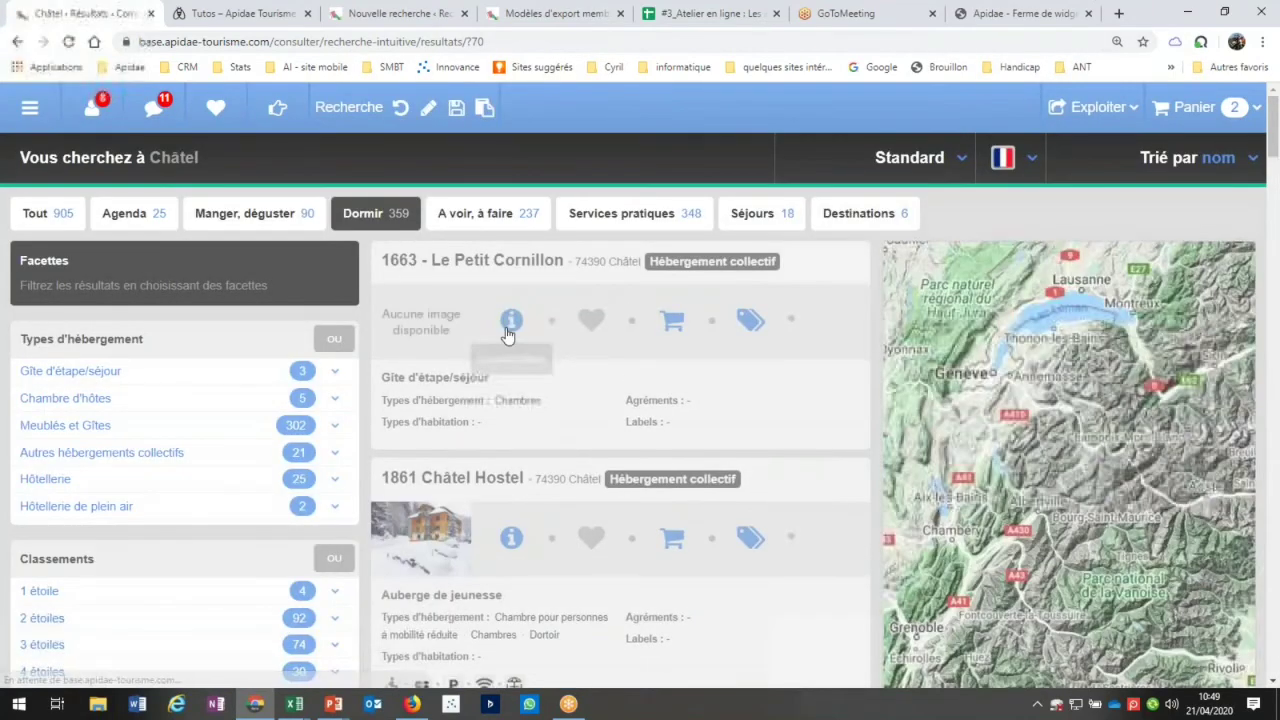
# Open the management view of the record "1663 - Le Petit Cornillon" and look at its Location de salles section
pyautogui.click(507, 330)
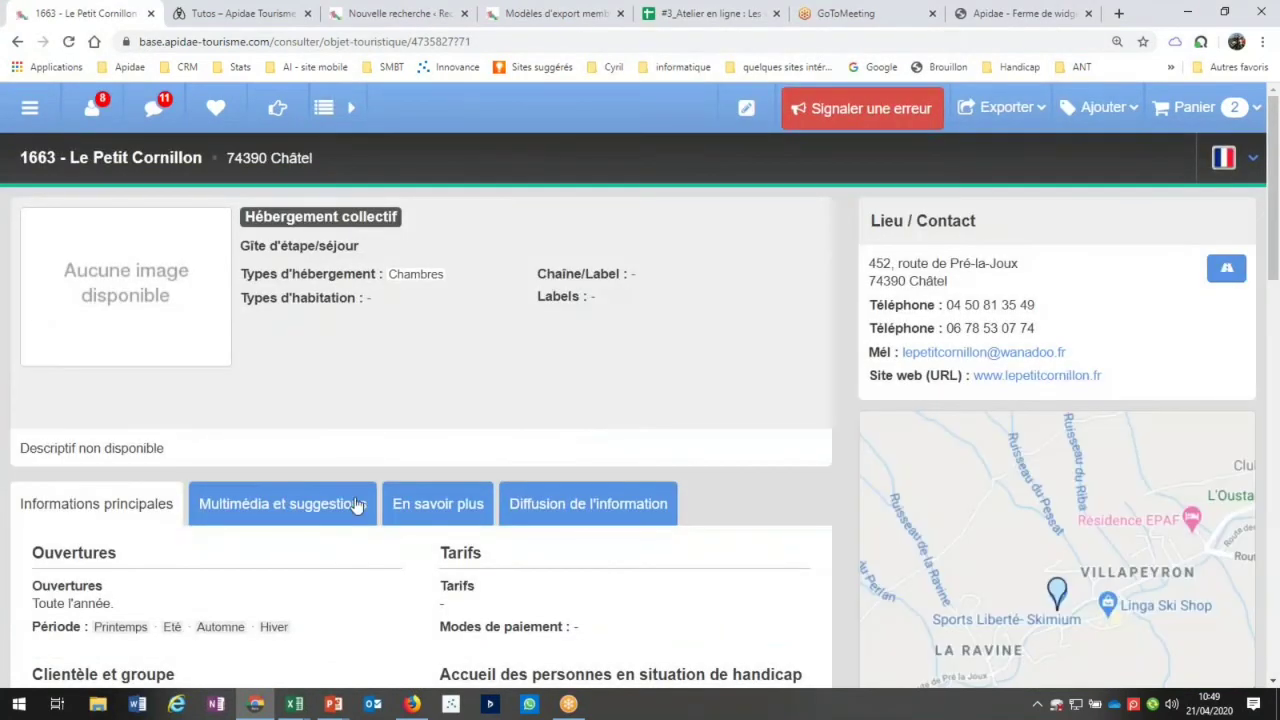
pyautogui.click(746, 107)
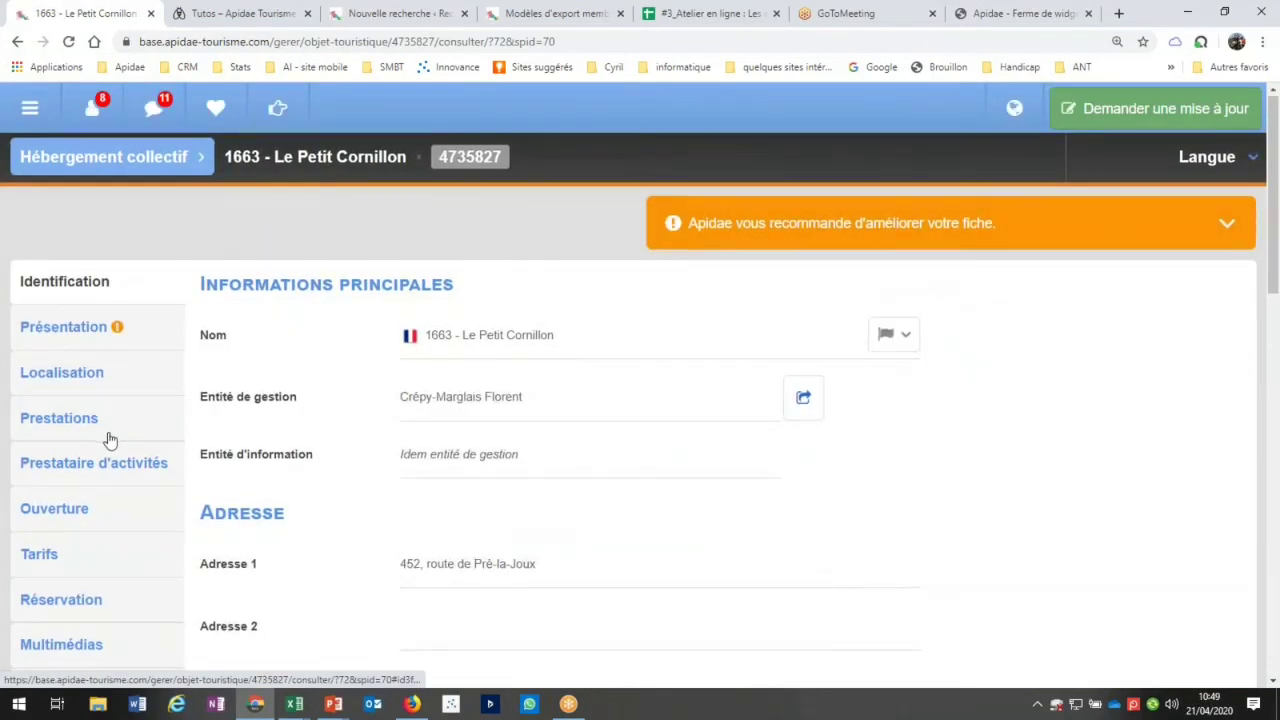
pyautogui.scroll(-1, 110, 440)
pyautogui.scroll(-2, 110, 440)
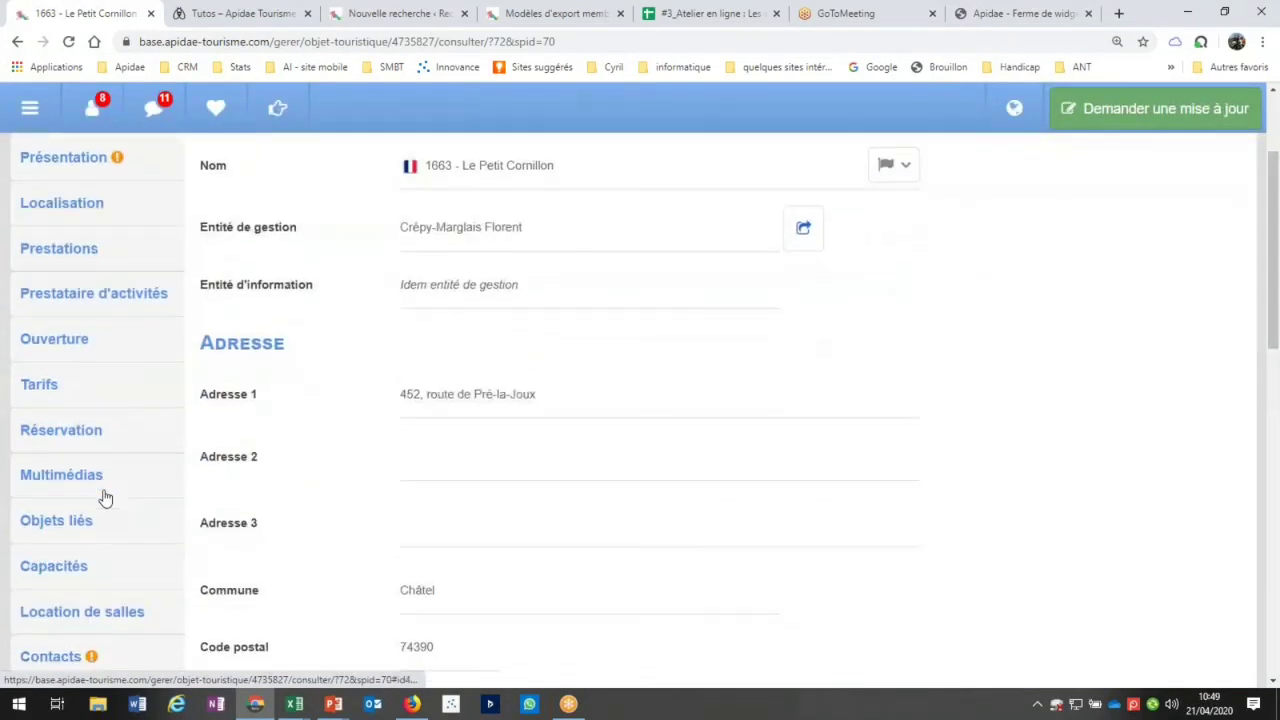
pyautogui.click(112, 549)
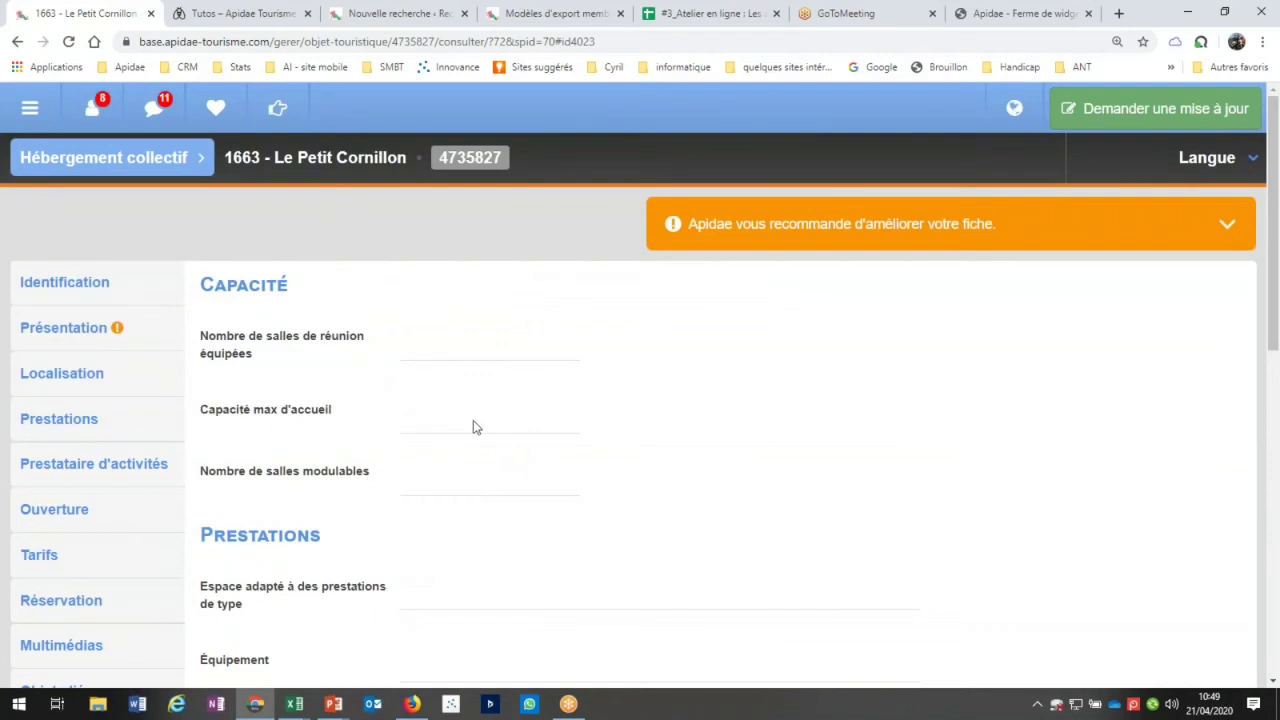
pyautogui.scroll(-3, 213, 494)
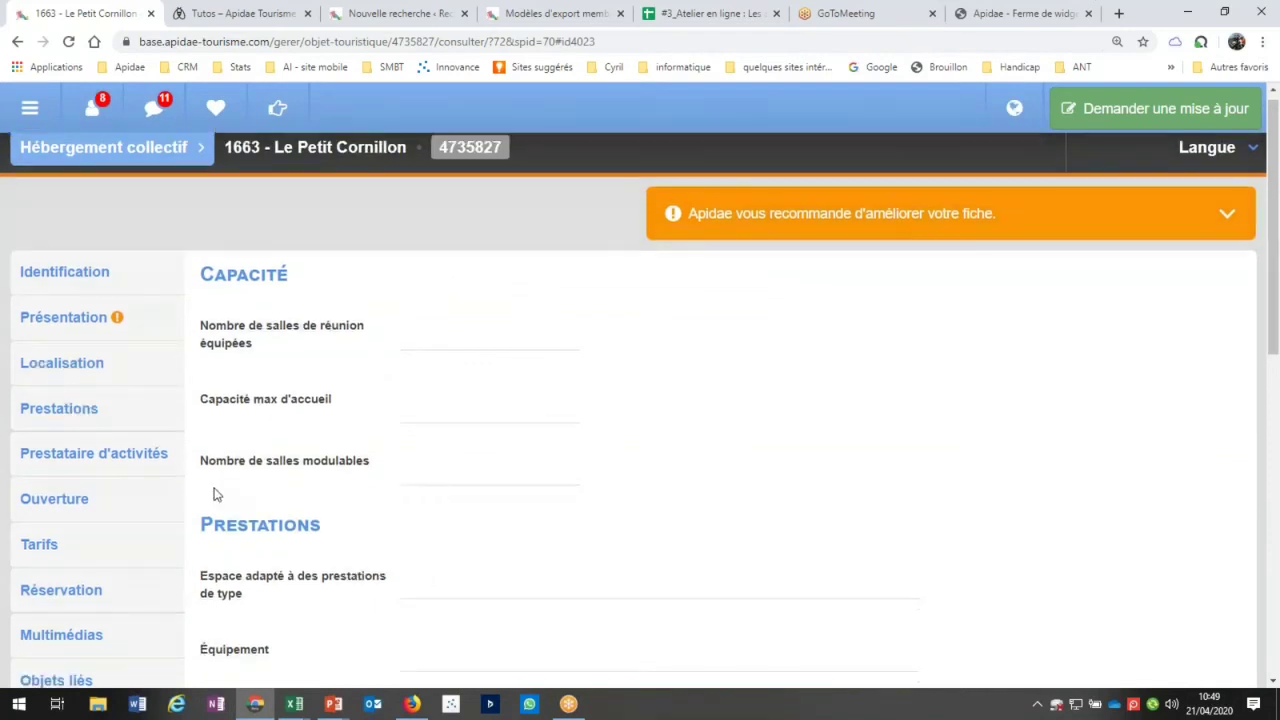
# Examine the record's Prestations section down to the disability fields, and revisit its Location de salles and Présentation sections
pyautogui.click(83, 188)
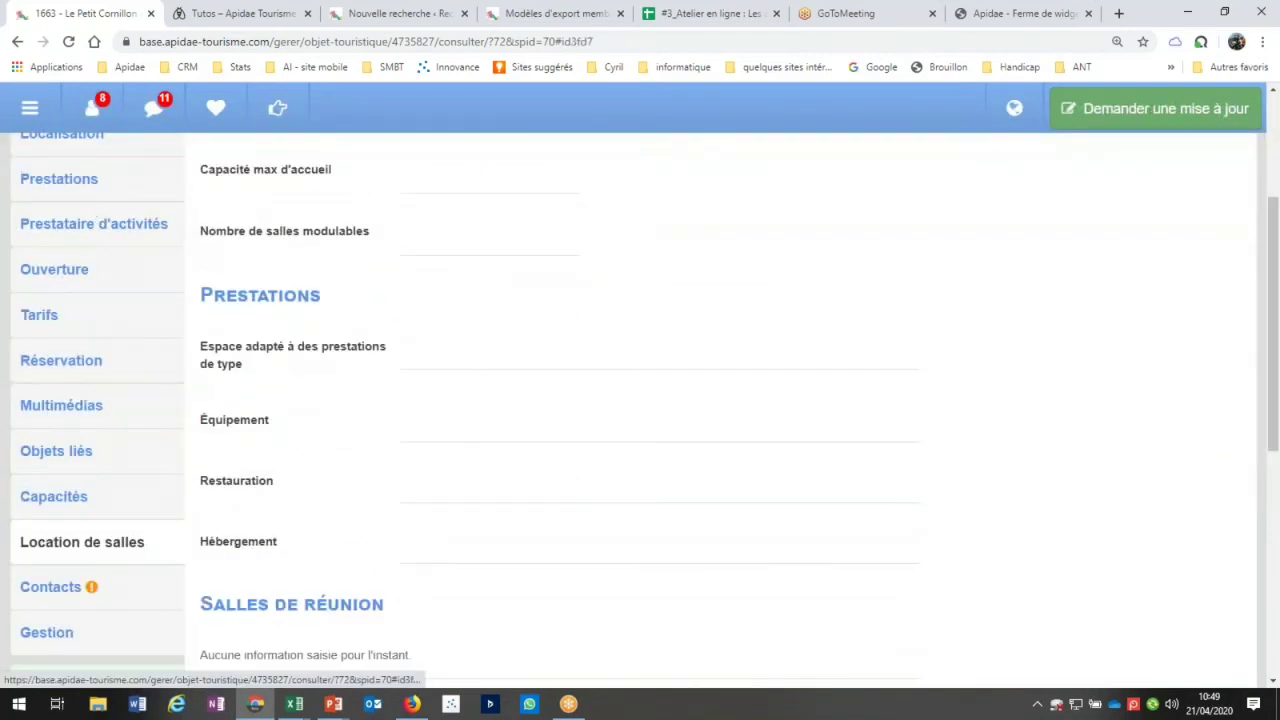
pyautogui.scroll(-4, 469, 494)
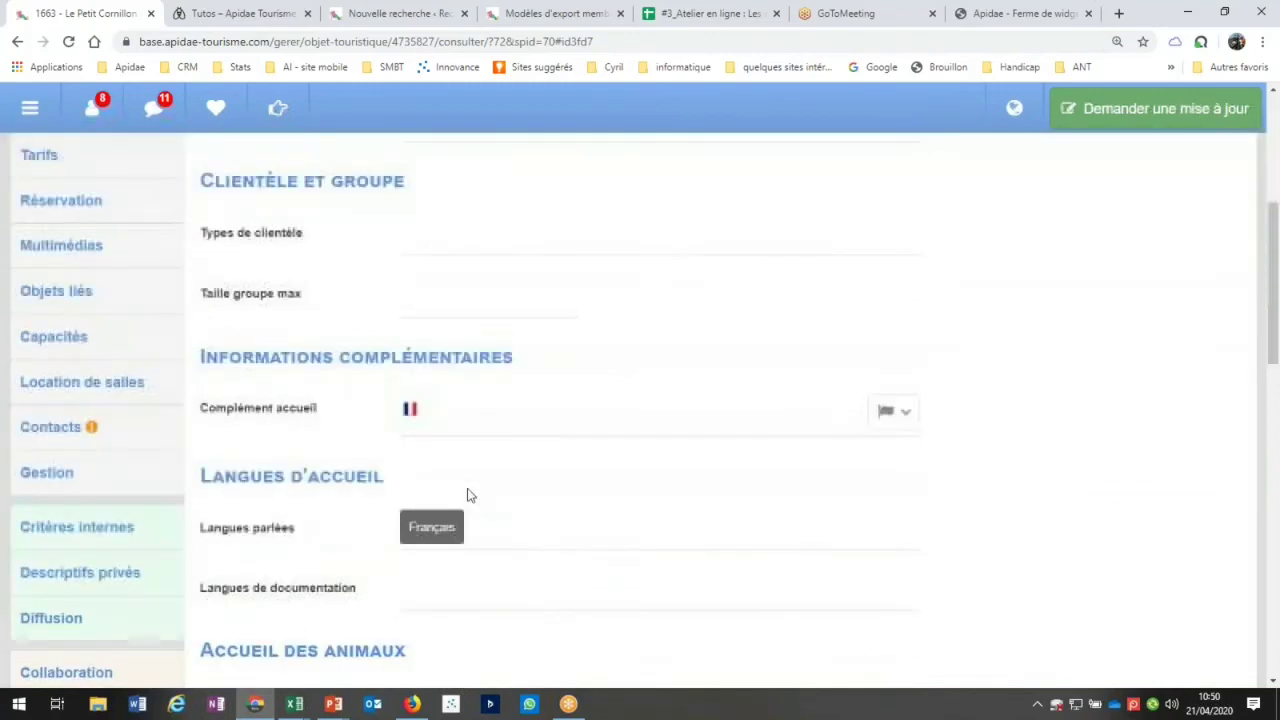
pyautogui.scroll(-6, 457, 459)
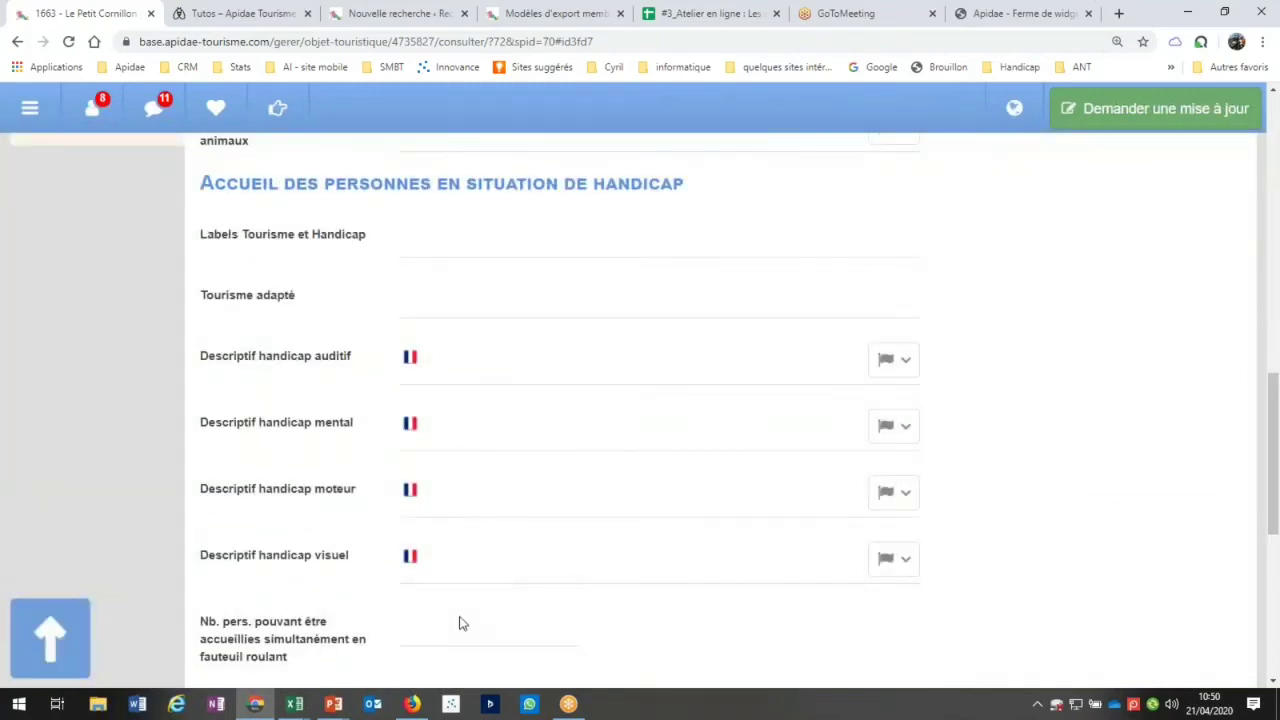
pyautogui.scroll(10, 460, 620)
pyautogui.click(124, 557)
pyautogui.scroll(3, 594, 431)
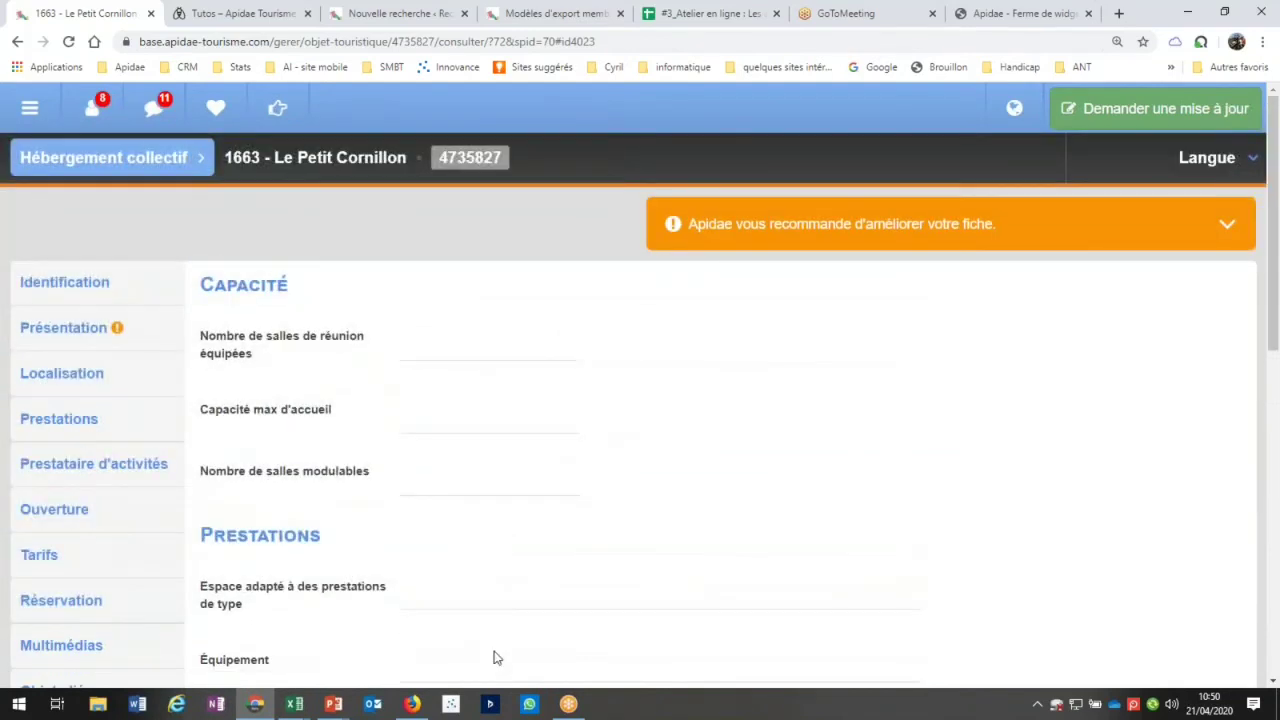
pyautogui.click(72, 338)
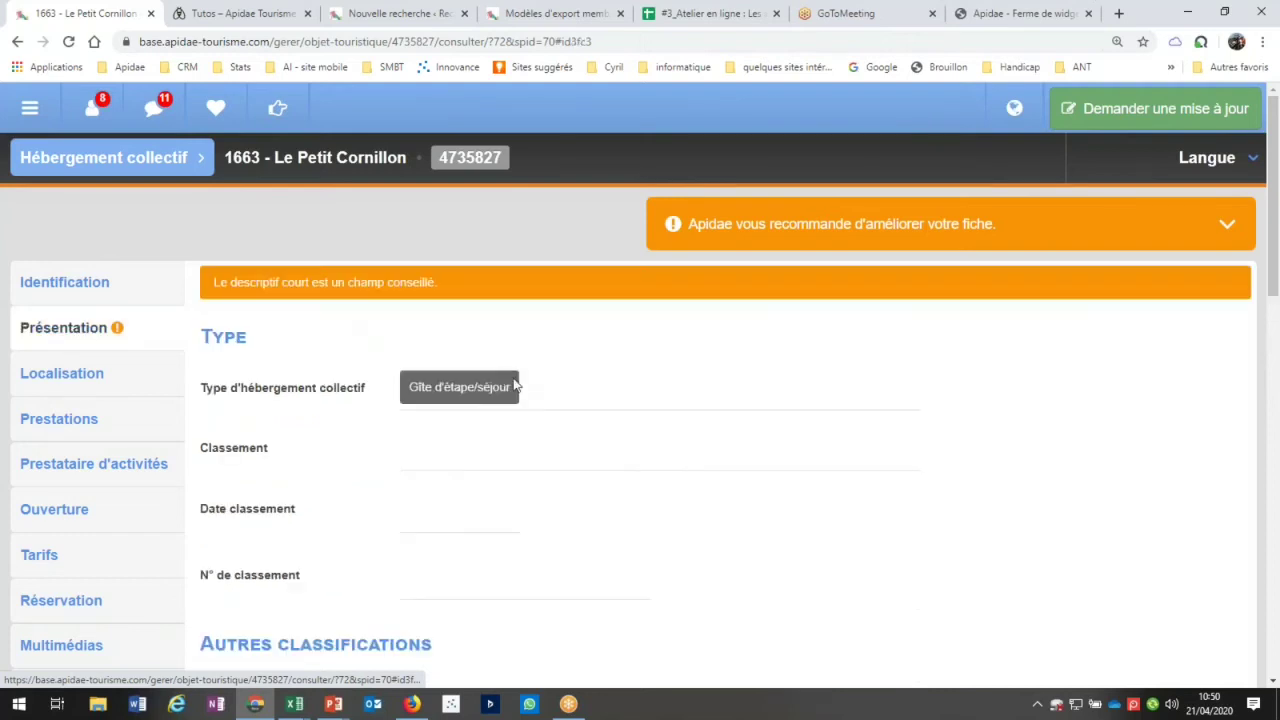
# Examine the record's Présentation section from the type and classification fields down through the descriptions
pyautogui.scroll(-4, 517, 387)
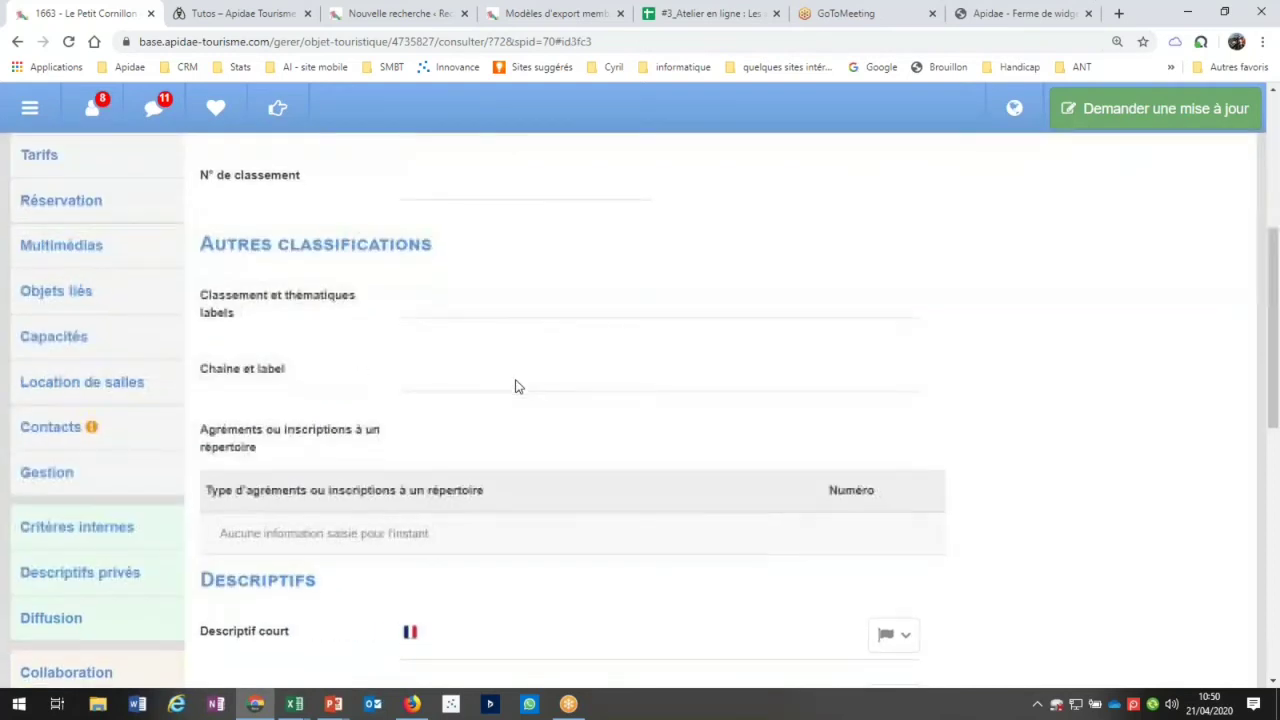
pyautogui.scroll(-5, 517, 387)
pyautogui.scroll(2, 517, 387)
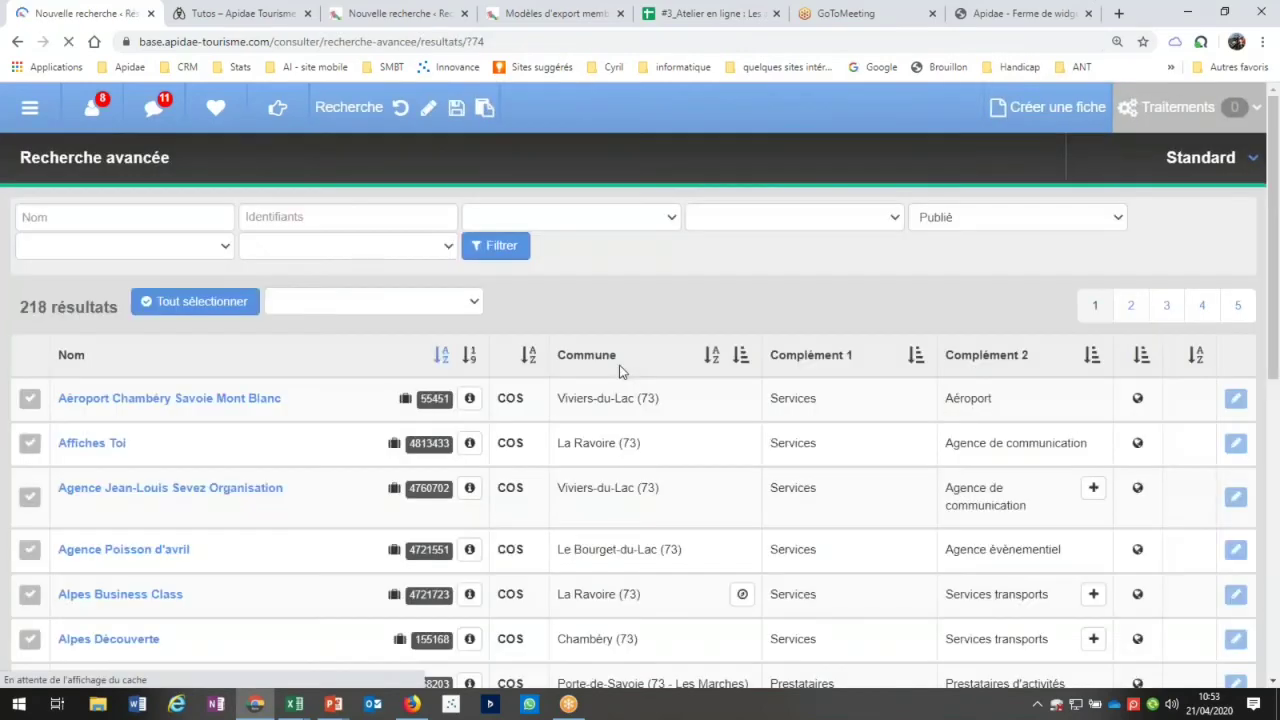
# Copy the identifier of Alpina Eclectic Hôtel from the search results and open the developer tool for API JSON serialisation
pyautogui.scroll(-5, 466, 416)
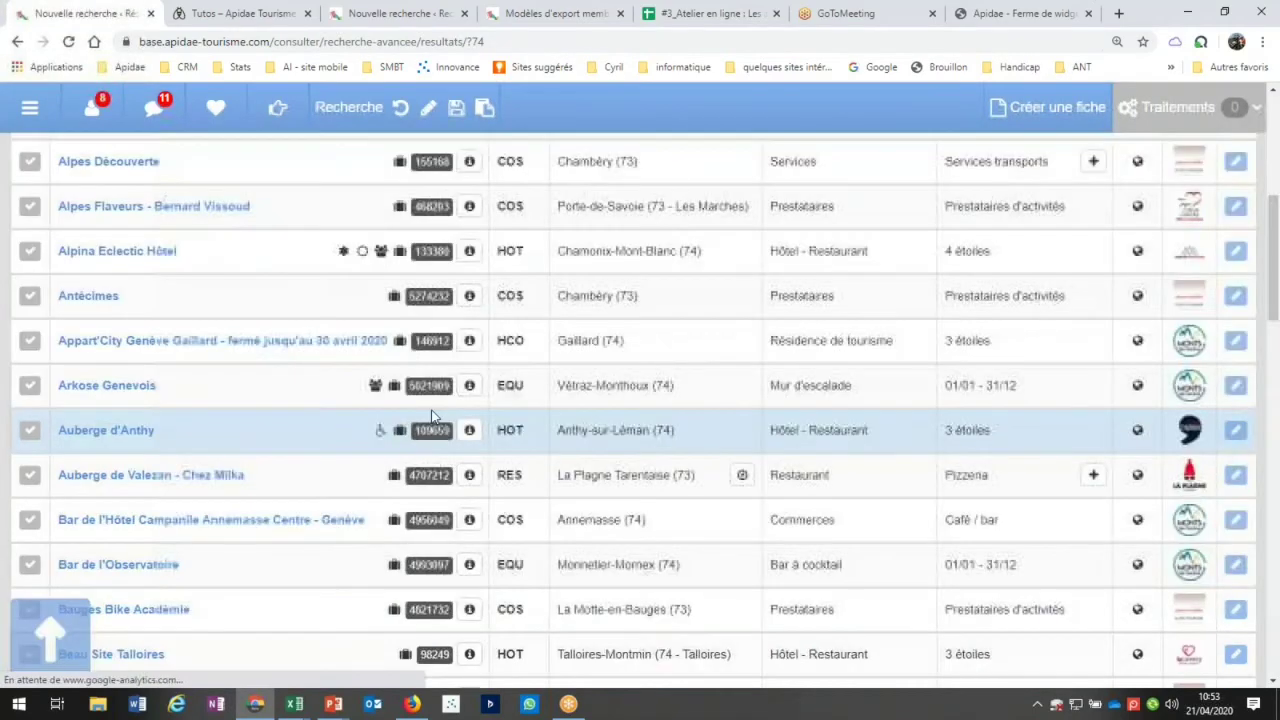
pyautogui.doubleClick(76, 251)
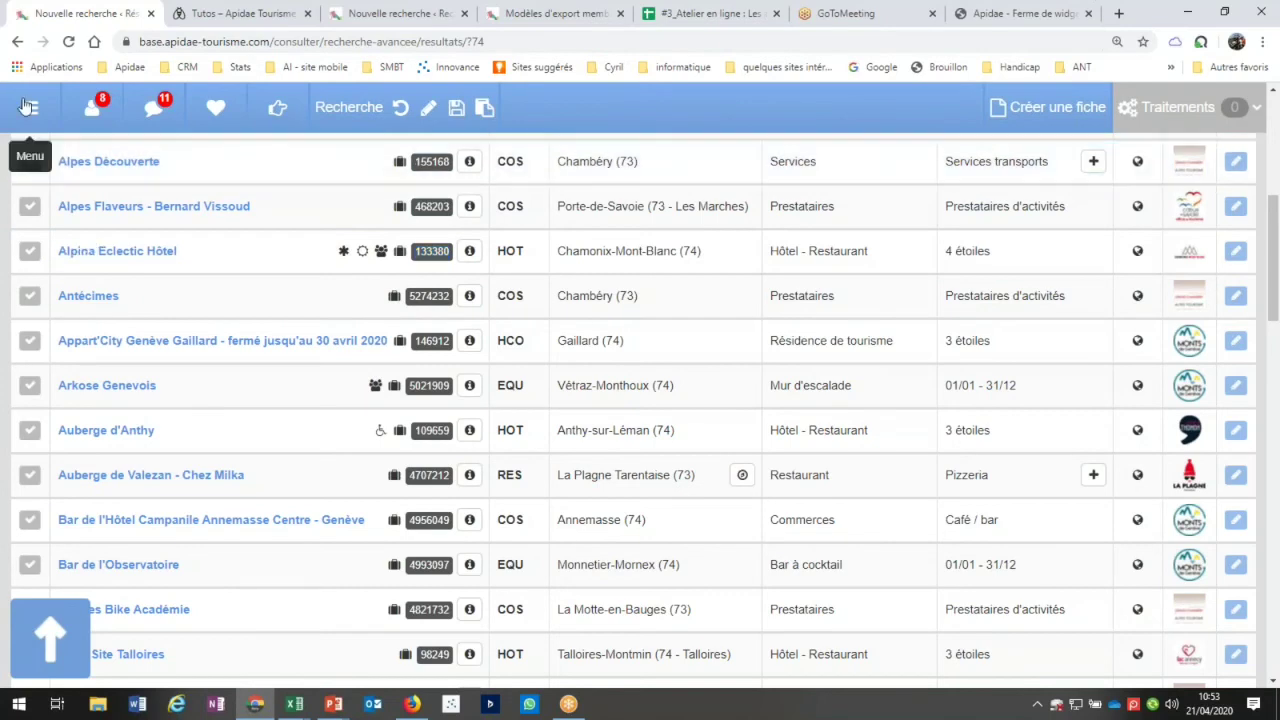
pyautogui.click(30, 107)
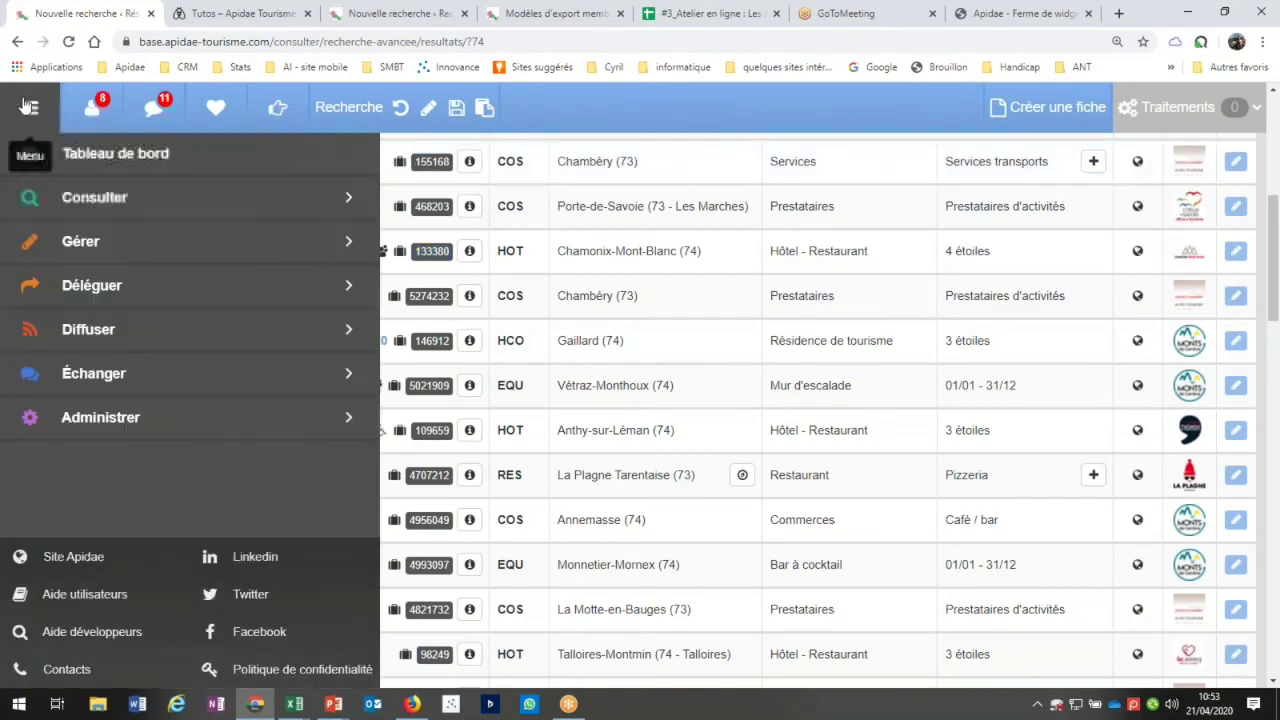
pyautogui.click(76, 335)
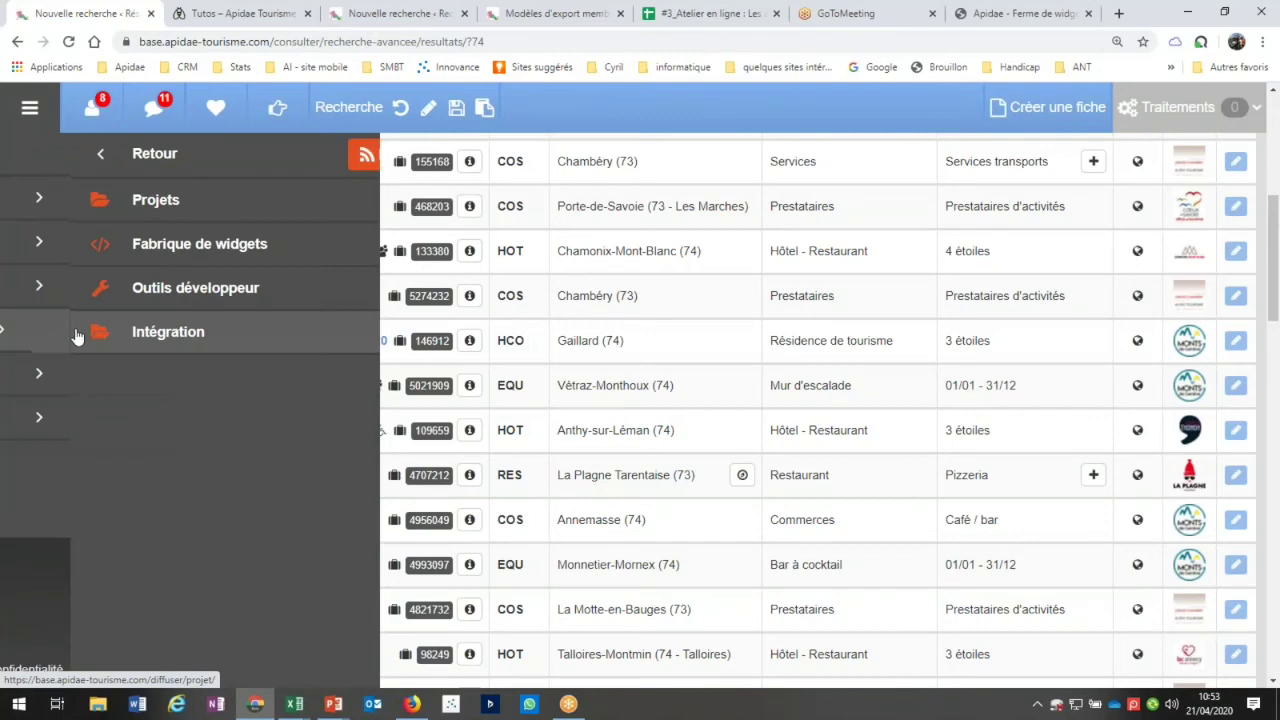
pyautogui.click(148, 293)
pyautogui.click(168, 250)
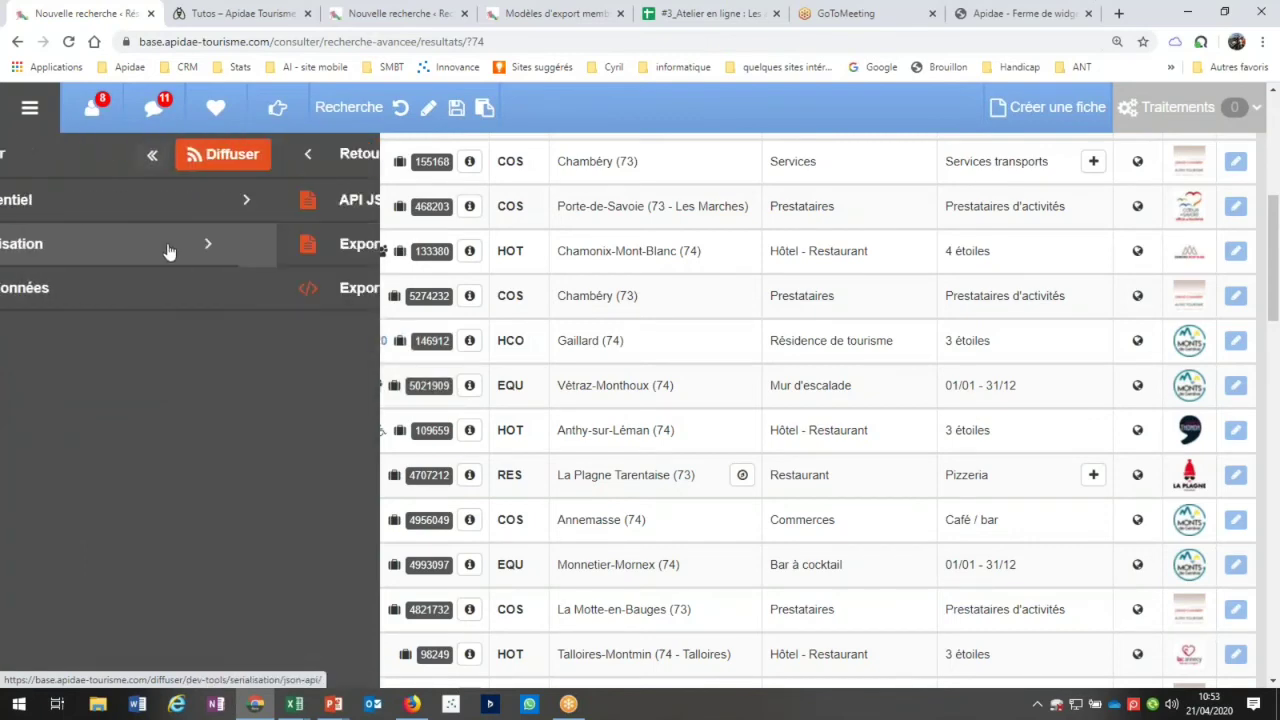
pyautogui.click(153, 203)
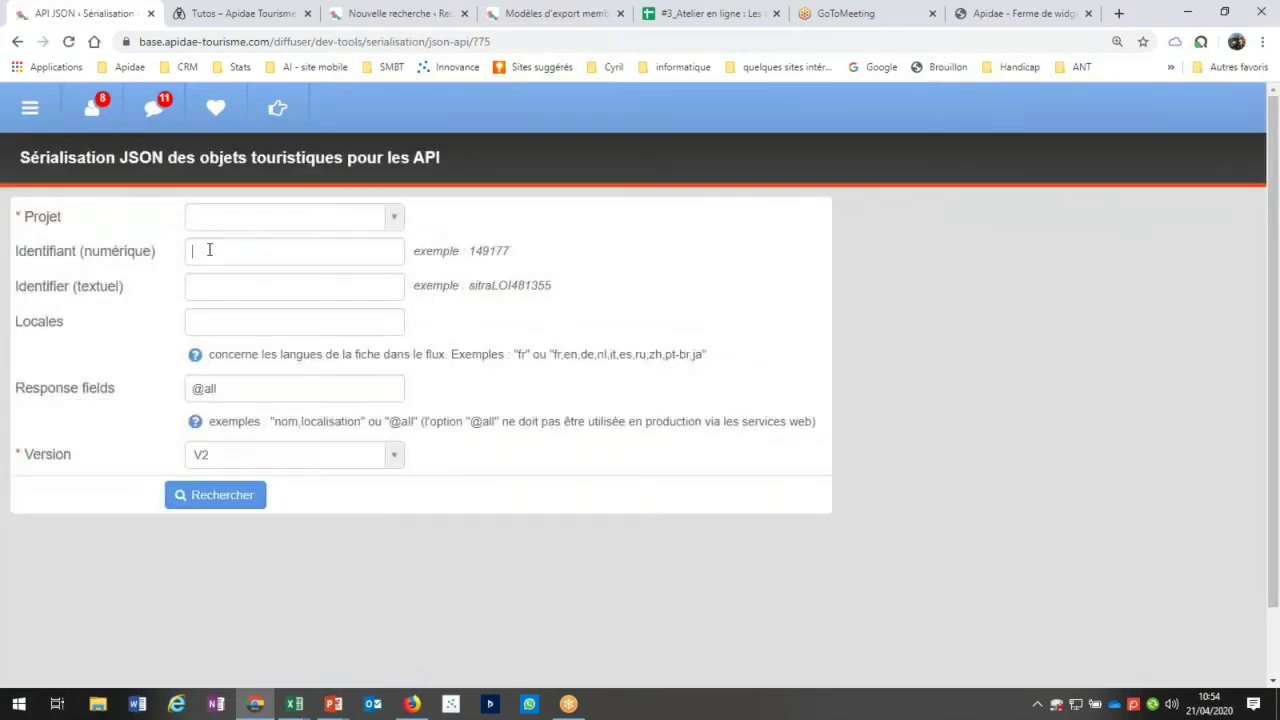
pyautogui.click(209, 251)
pyautogui.write('133380Alpina')
pyautogui.press('BackSpace')
pyautogui.press('BackSpace')
pyautogui.press('BackSpace')
pyautogui.press('BackSpace')
pyautogui.press('BackSpace')
pyautogui.press('BackSpace')
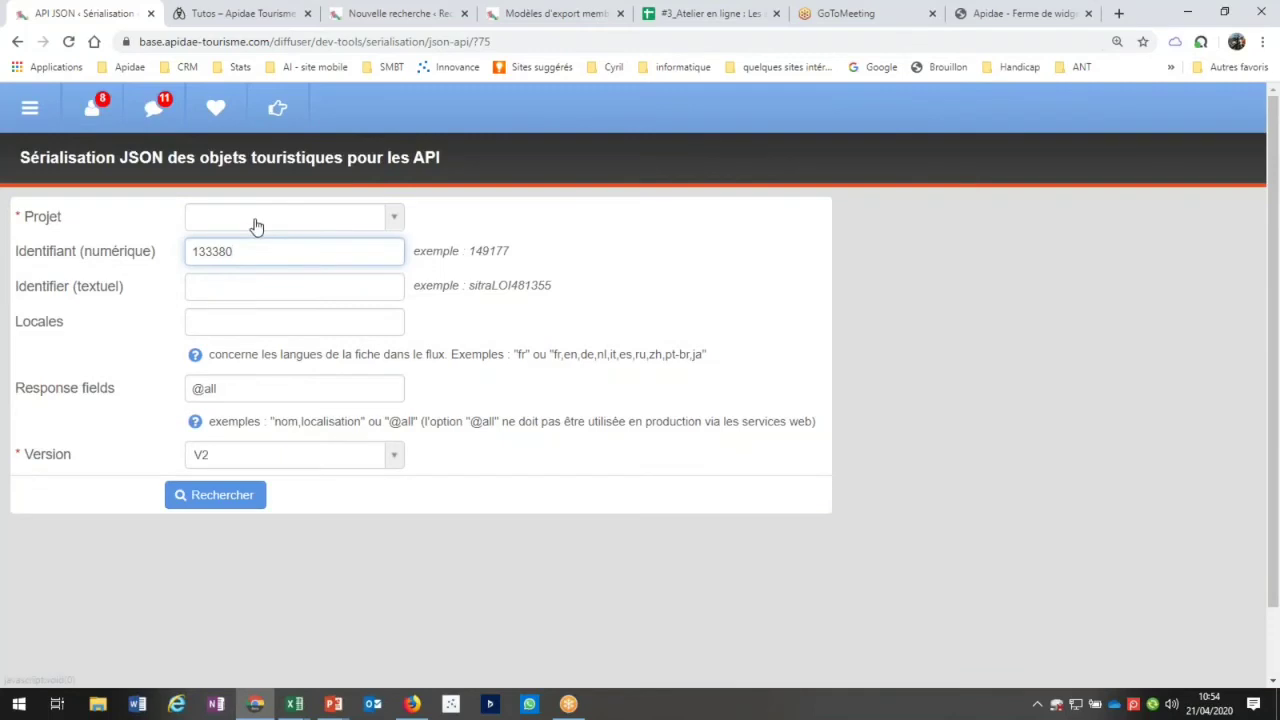
pyautogui.click(255, 225)
pyautogui.click(285, 277)
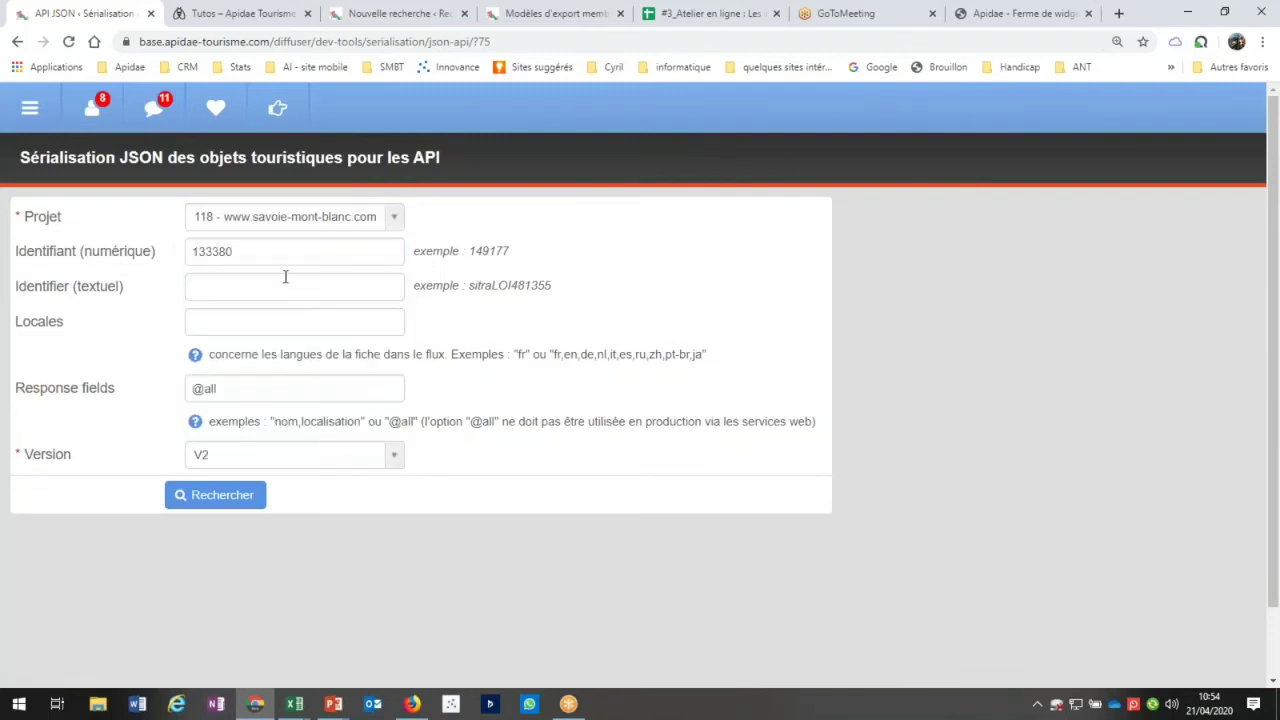
pyautogui.click(235, 497)
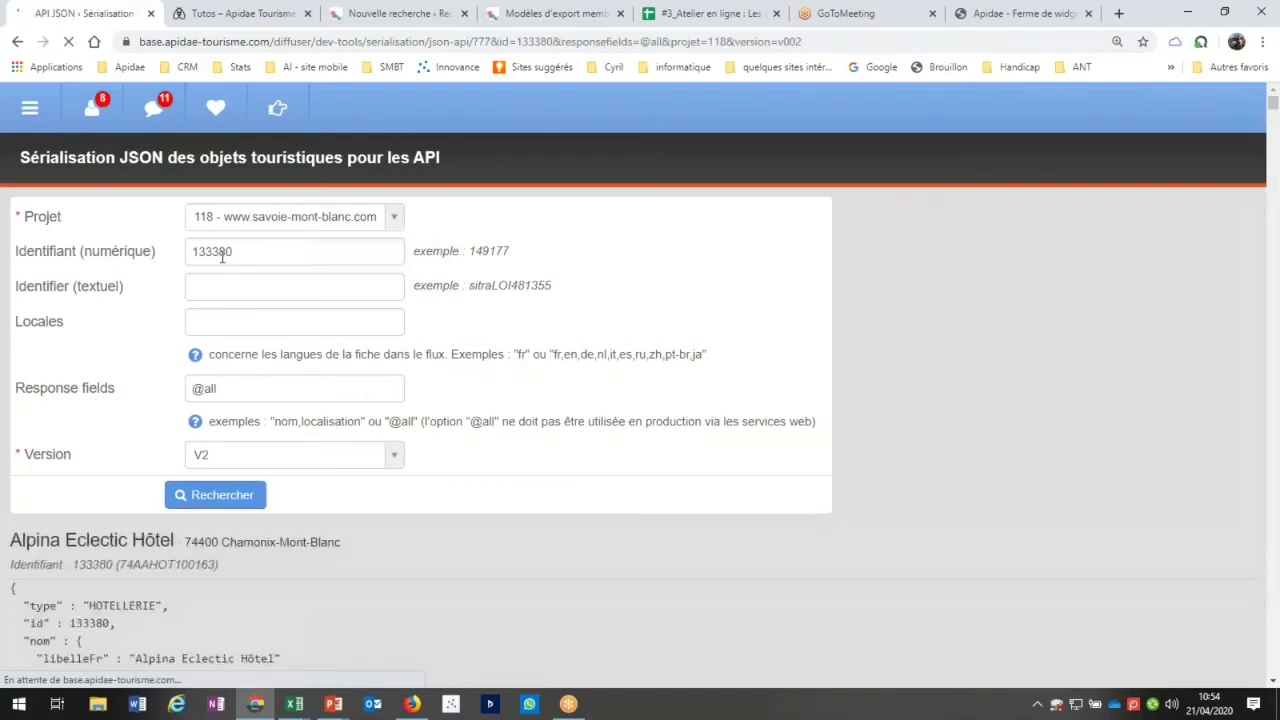
# Find "aspects" in the generated JSON and highlight the HIVER aspect and its multimedias and illustrations fields
pyautogui.scroll(-3, 325, 423)
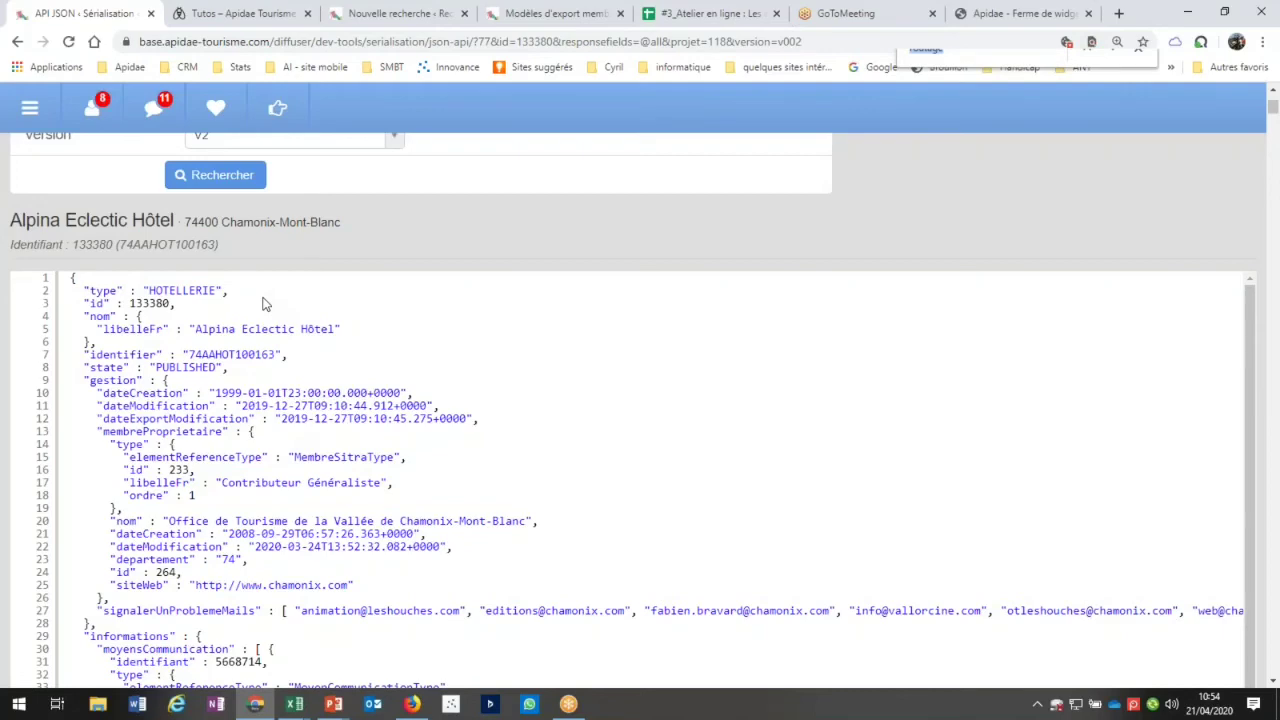
pyautogui.write('aspects')
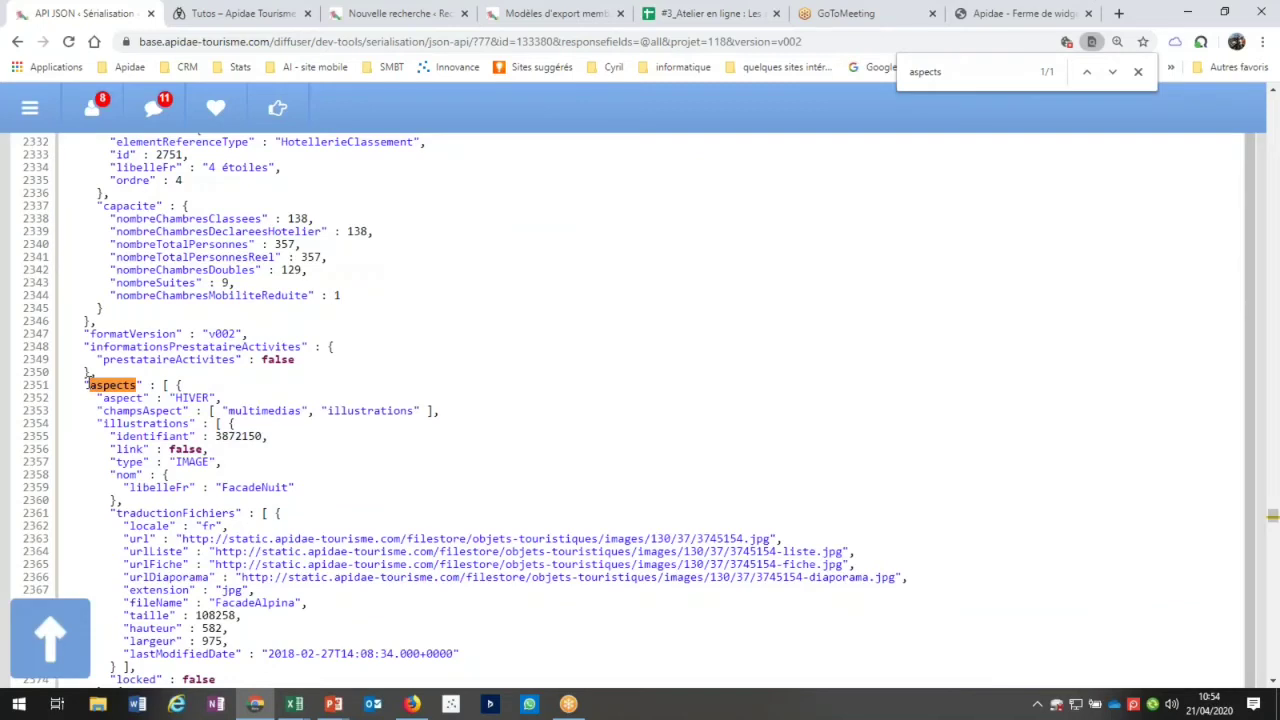
pyautogui.moveTo(83, 384); pyautogui.dragTo(156, 385)
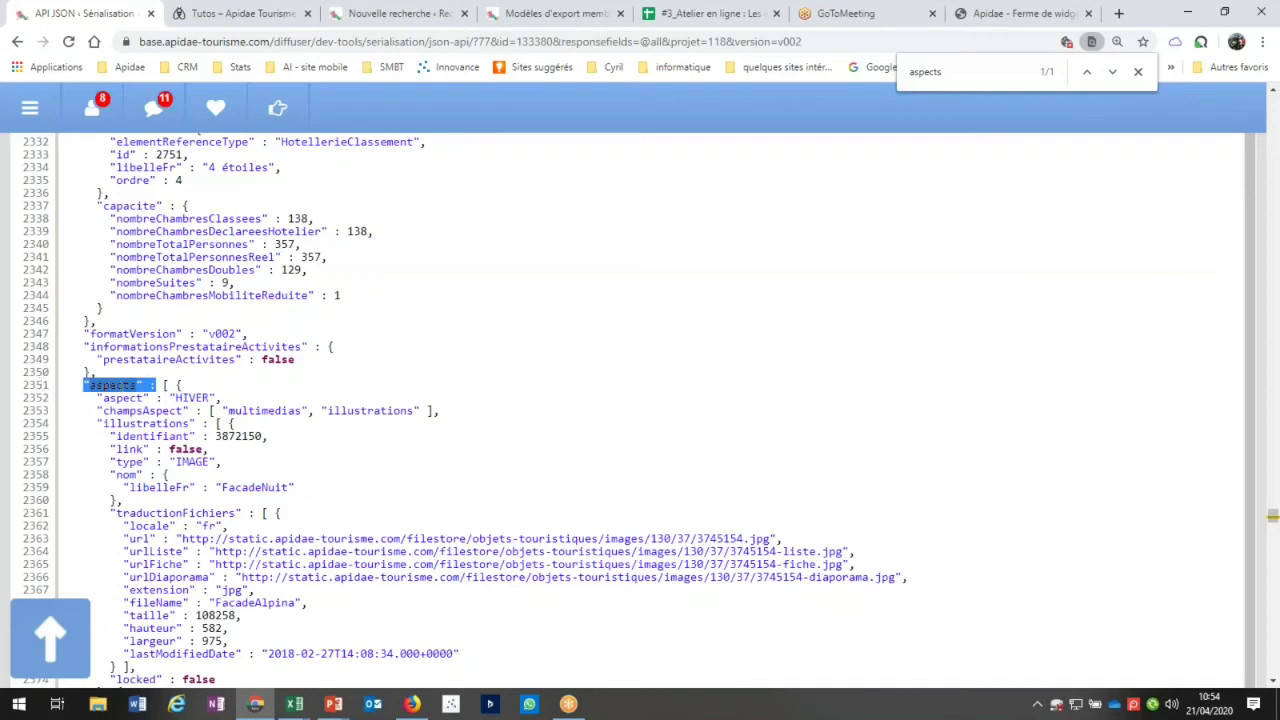
pyautogui.click(134, 396)
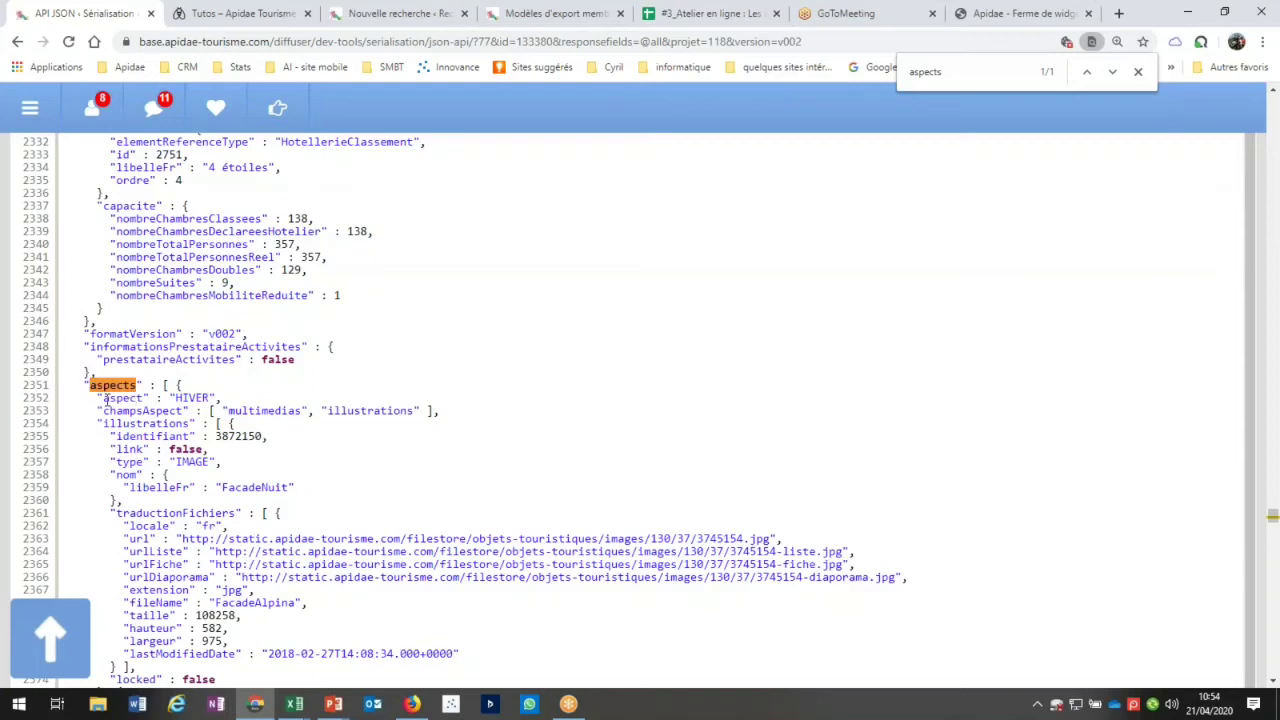
pyautogui.moveTo(104, 398); pyautogui.dragTo(213, 398)
pyautogui.click(110, 407)
pyautogui.moveTo(228, 410); pyautogui.dragTo(422, 410)
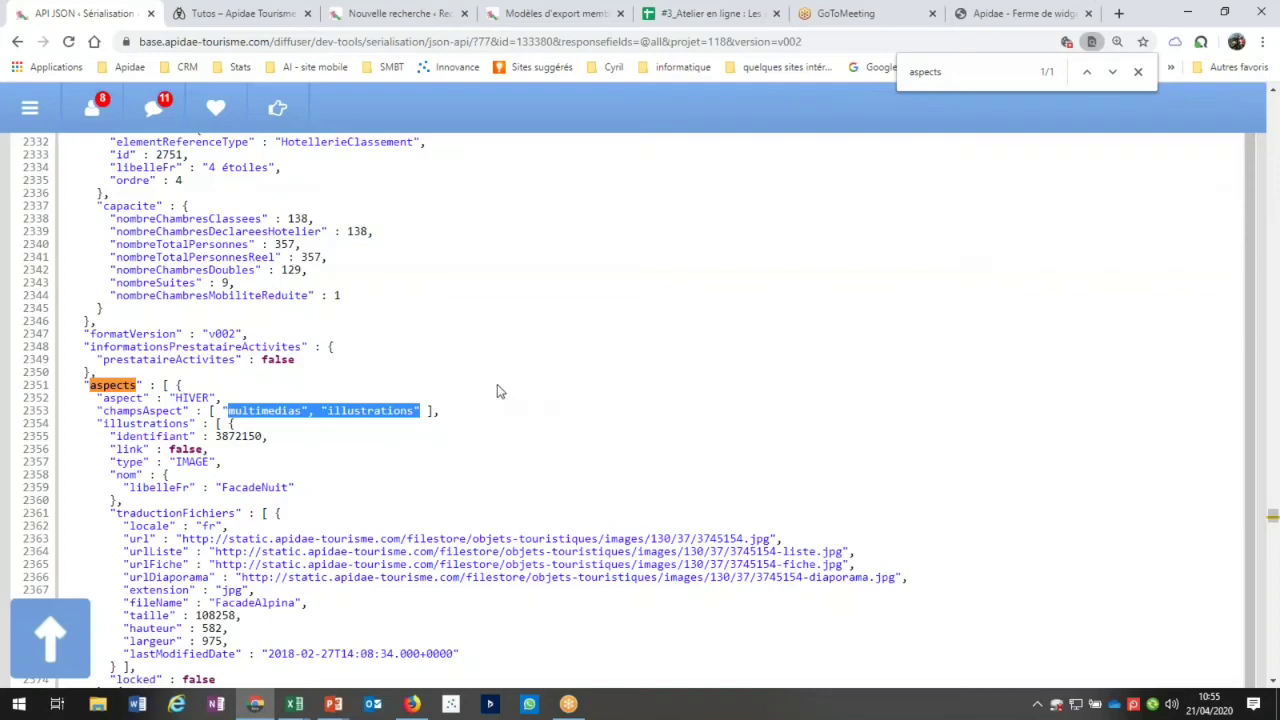
# Examine the illustrations listed under the HIVER aspect
pyautogui.click(284, 443)
pyautogui.scroll(-5, 284, 443)
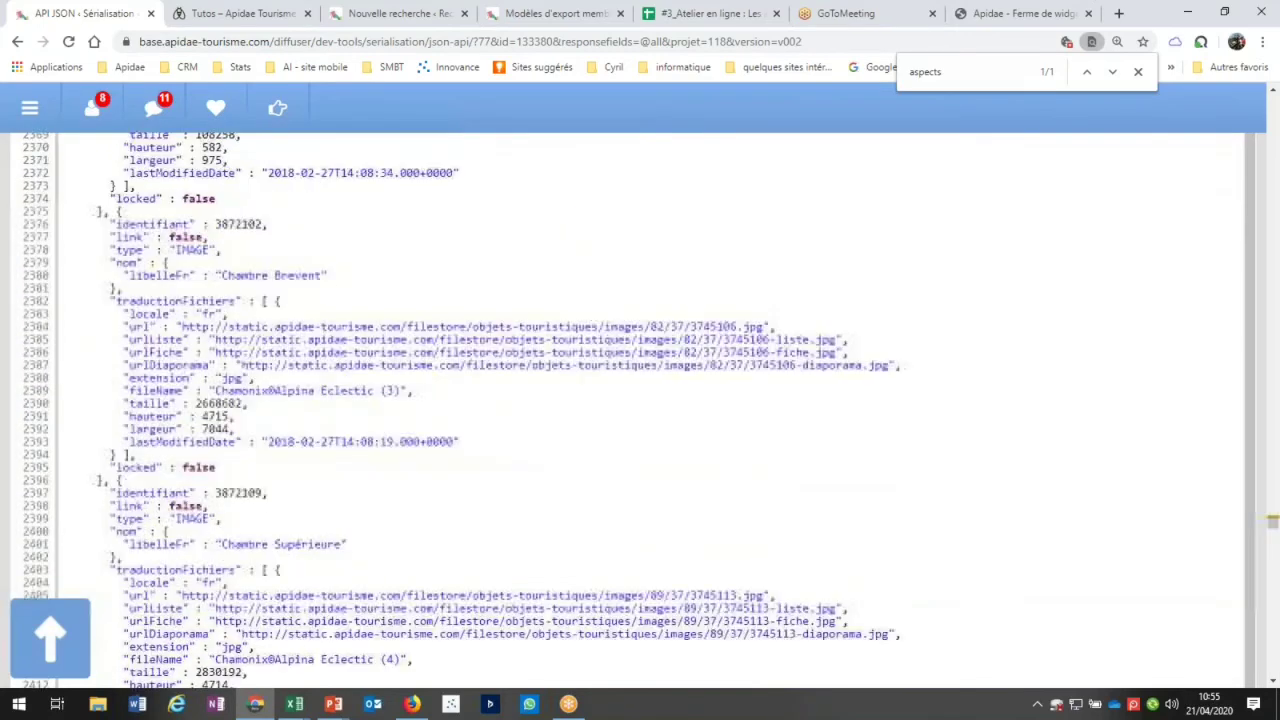
pyautogui.scroll(-2, 640, 400)
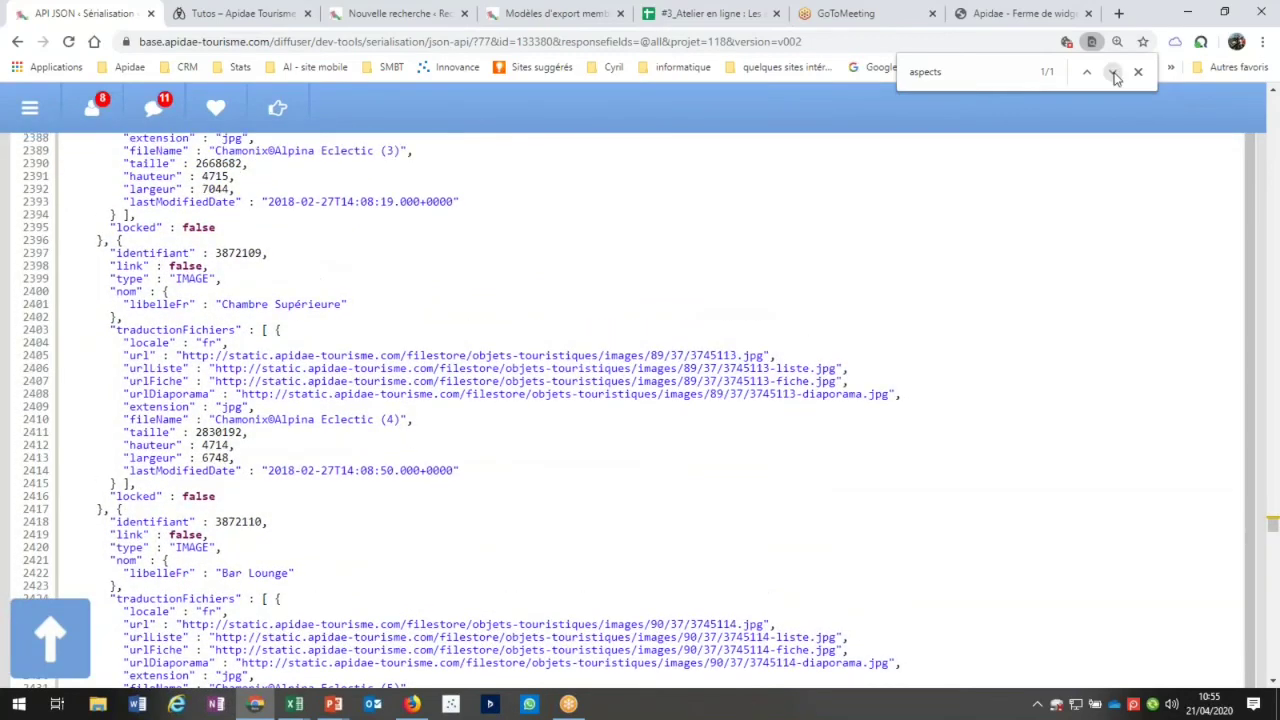
# Change the page search to "aspect" and go through the matches to the ETE aspect
pyautogui.click(1113, 72)
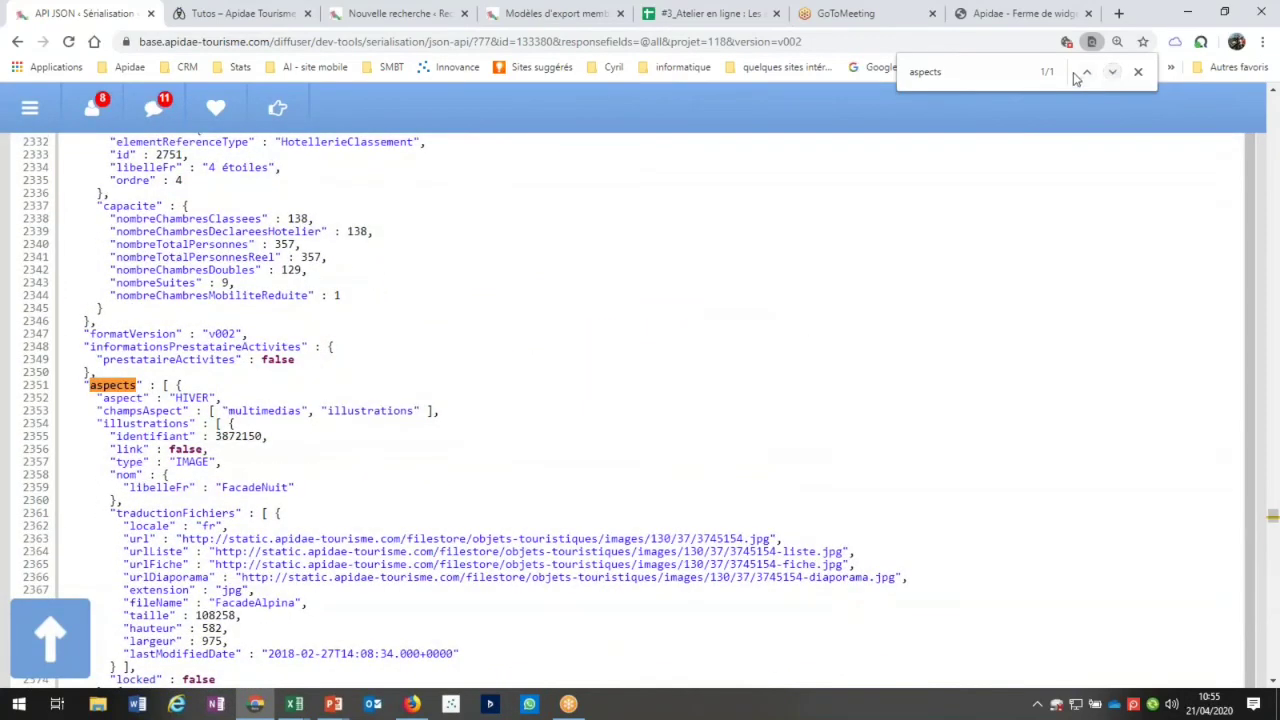
pyautogui.click(970, 70)
pyautogui.press('BackSpace')
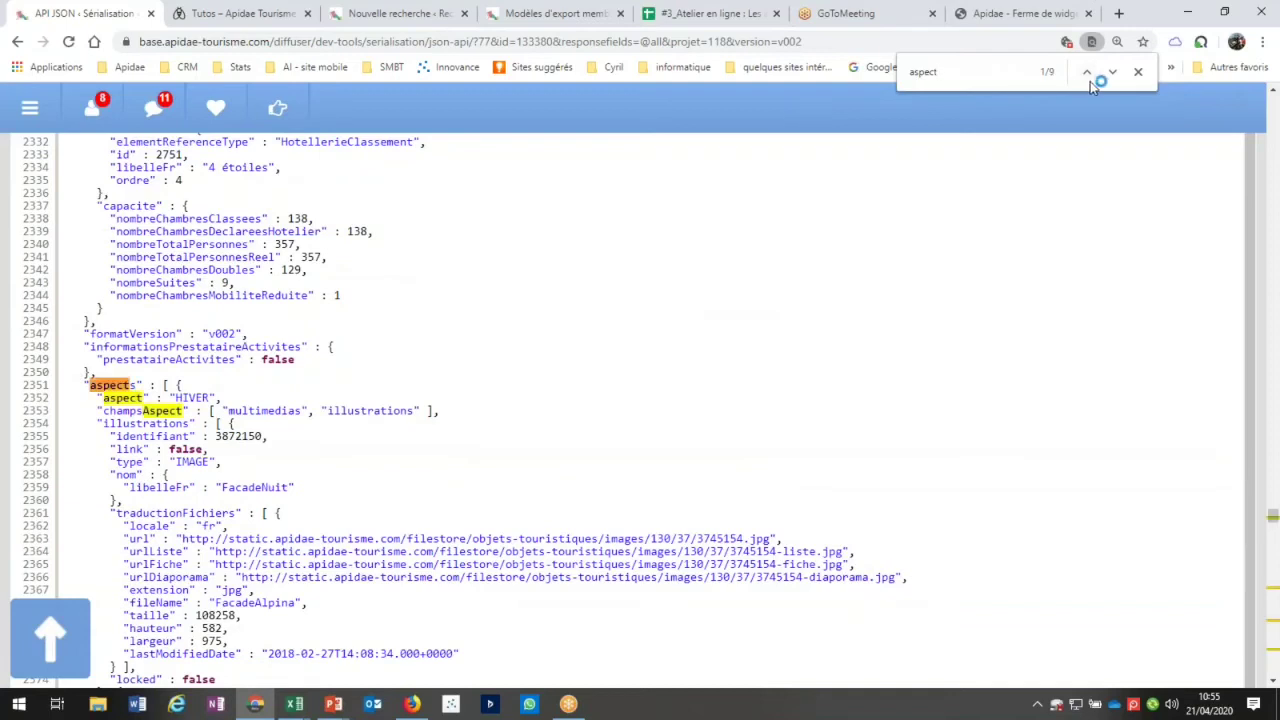
pyautogui.click(1111, 72)
pyautogui.click(1111, 72)
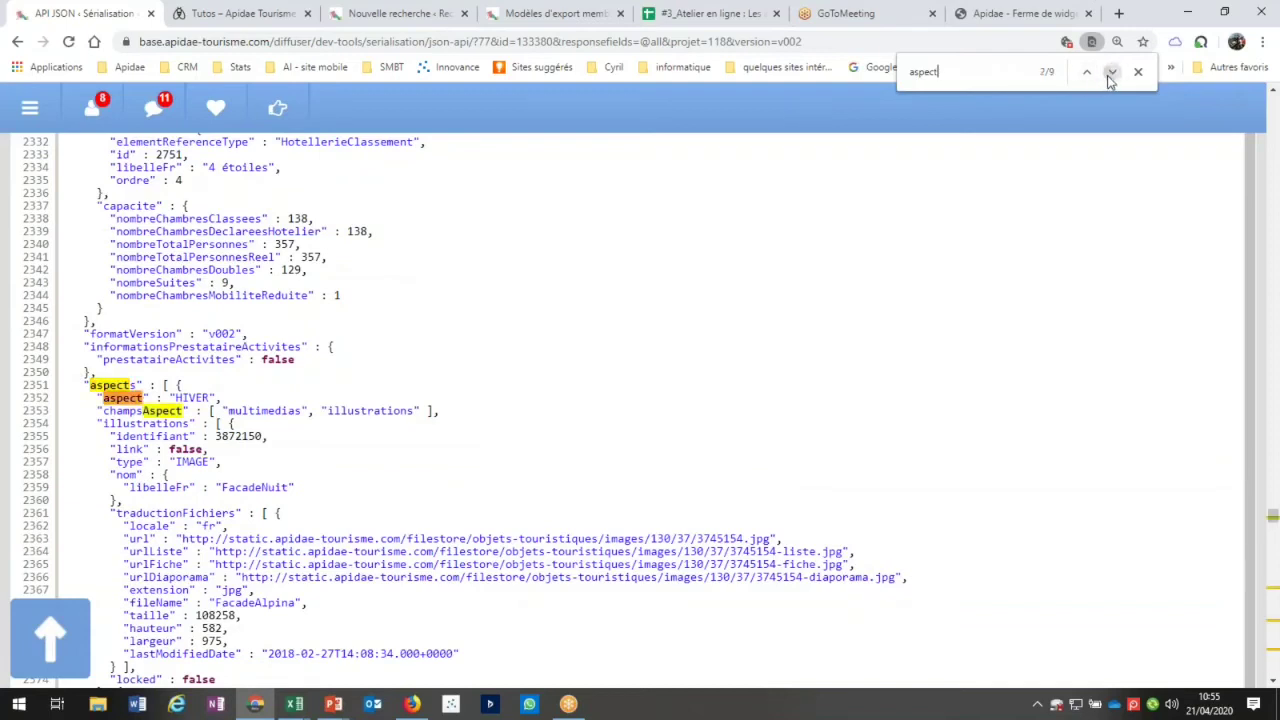
pyautogui.click(1111, 72)
pyautogui.click(1111, 72)
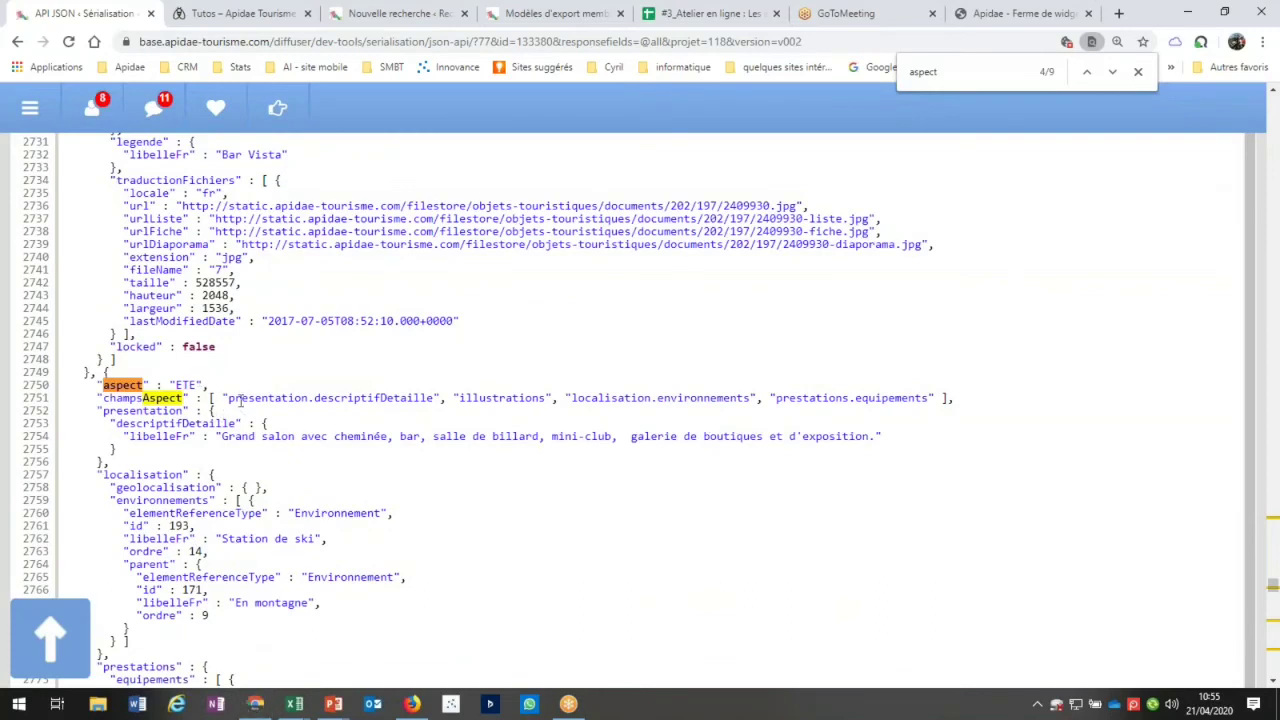
# Highlight presentation.descriptifDetaille and localisation.environnements among the ETE aspect's champsAspect values
pyautogui.moveTo(234, 398); pyautogui.dragTo(431, 399)
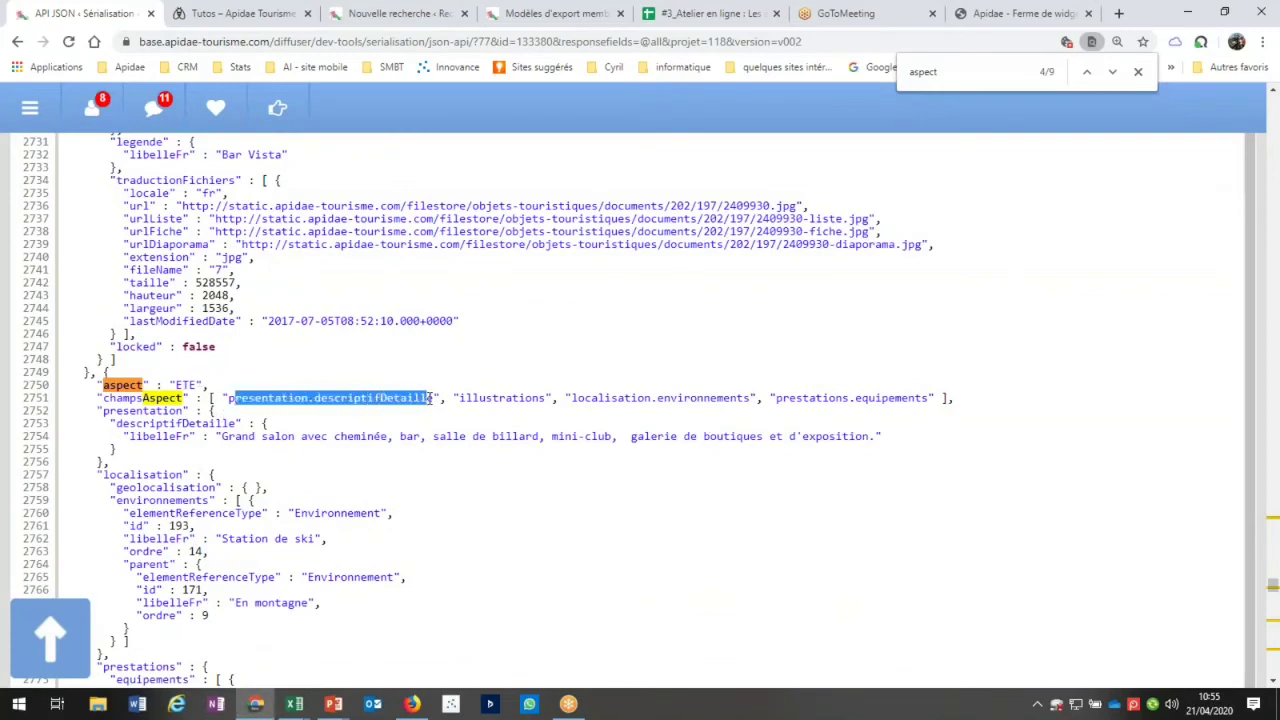
pyautogui.click(508, 400)
pyautogui.doubleClick(686, 396)
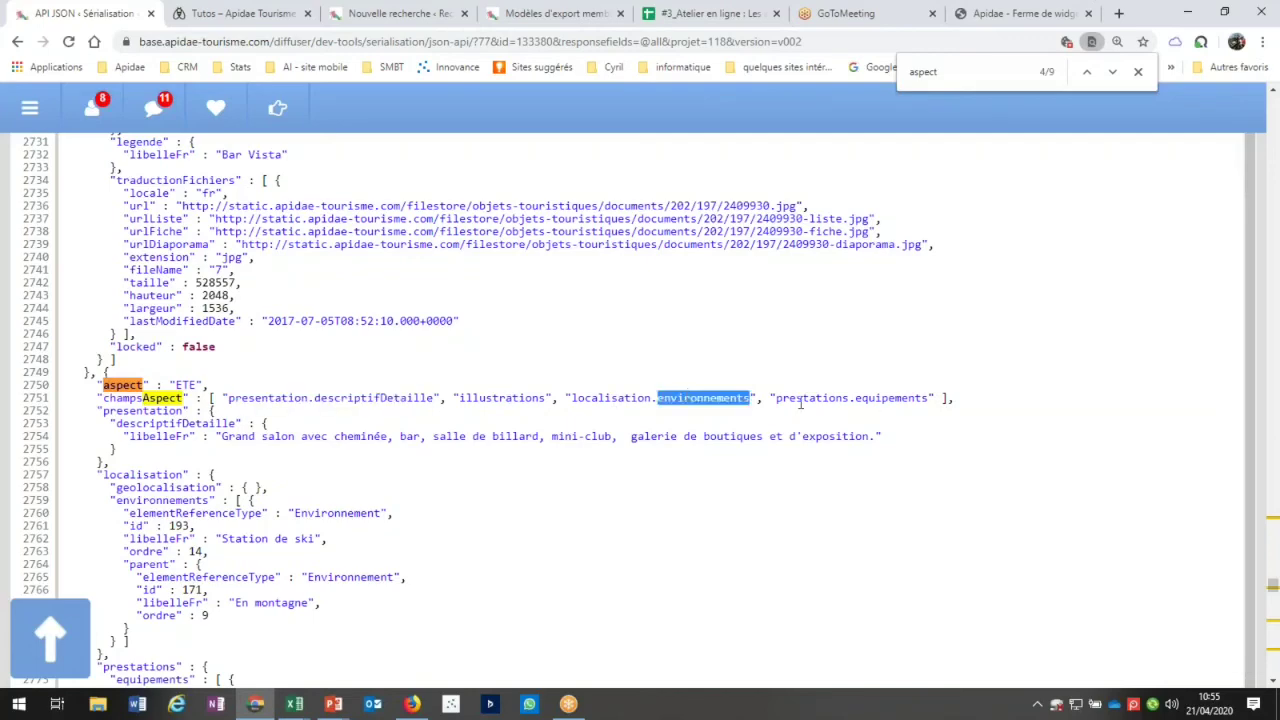
pyautogui.hotkey('ctrl', 'shift', 'Home')
pyautogui.click(837, 411)
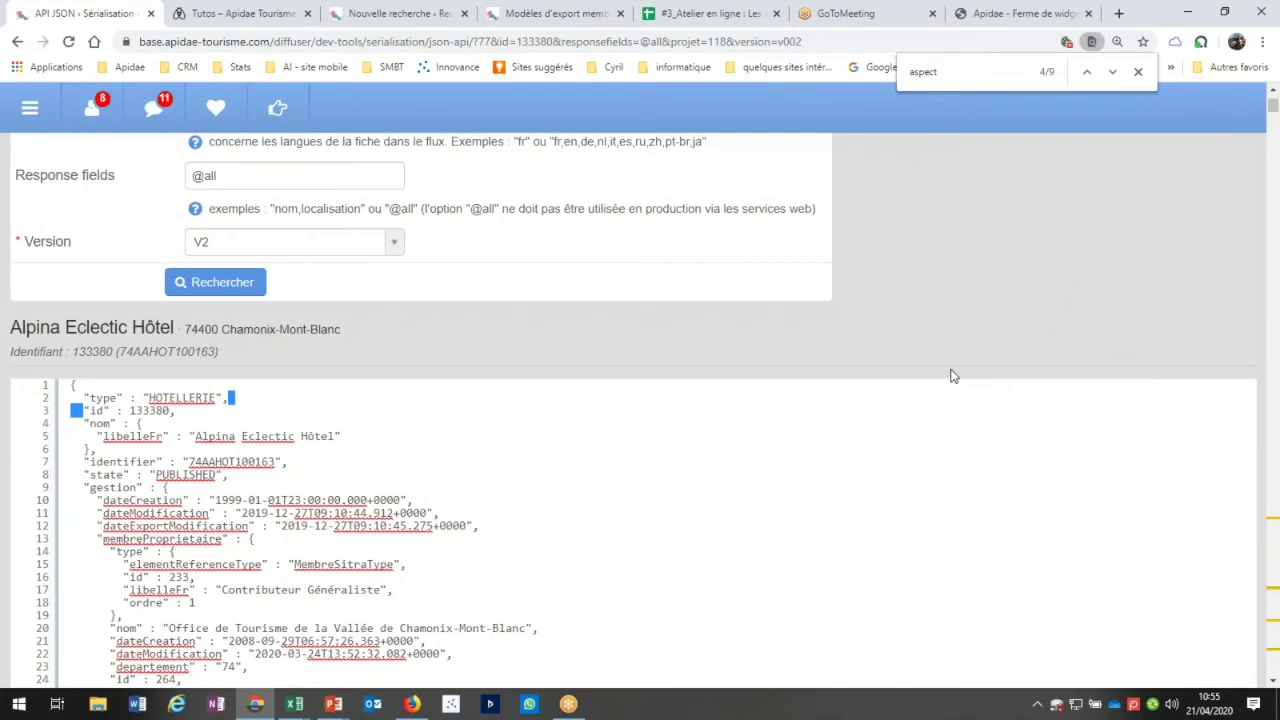
# Cycle through the "aspect" matches back to the ETE aspect
pyautogui.click(1113, 74)
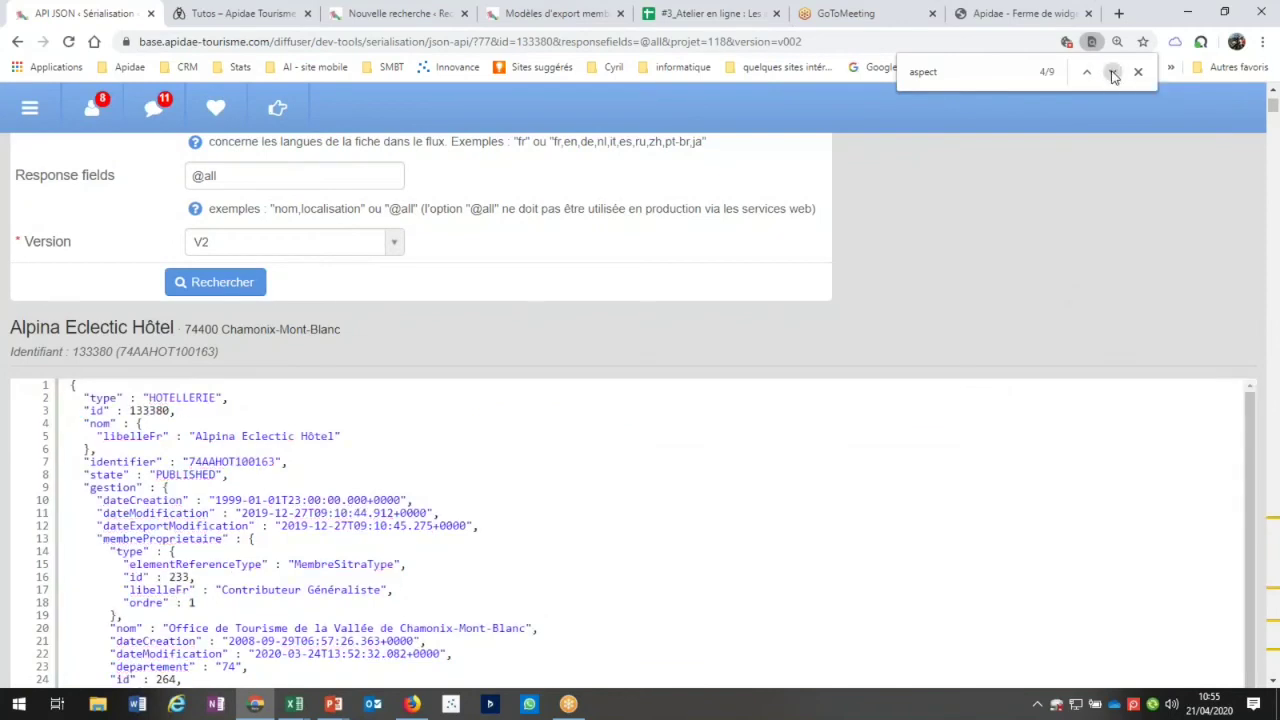
pyautogui.click(1113, 76)
pyautogui.click(1113, 76)
pyautogui.click(1113, 76)
pyautogui.click(1113, 76)
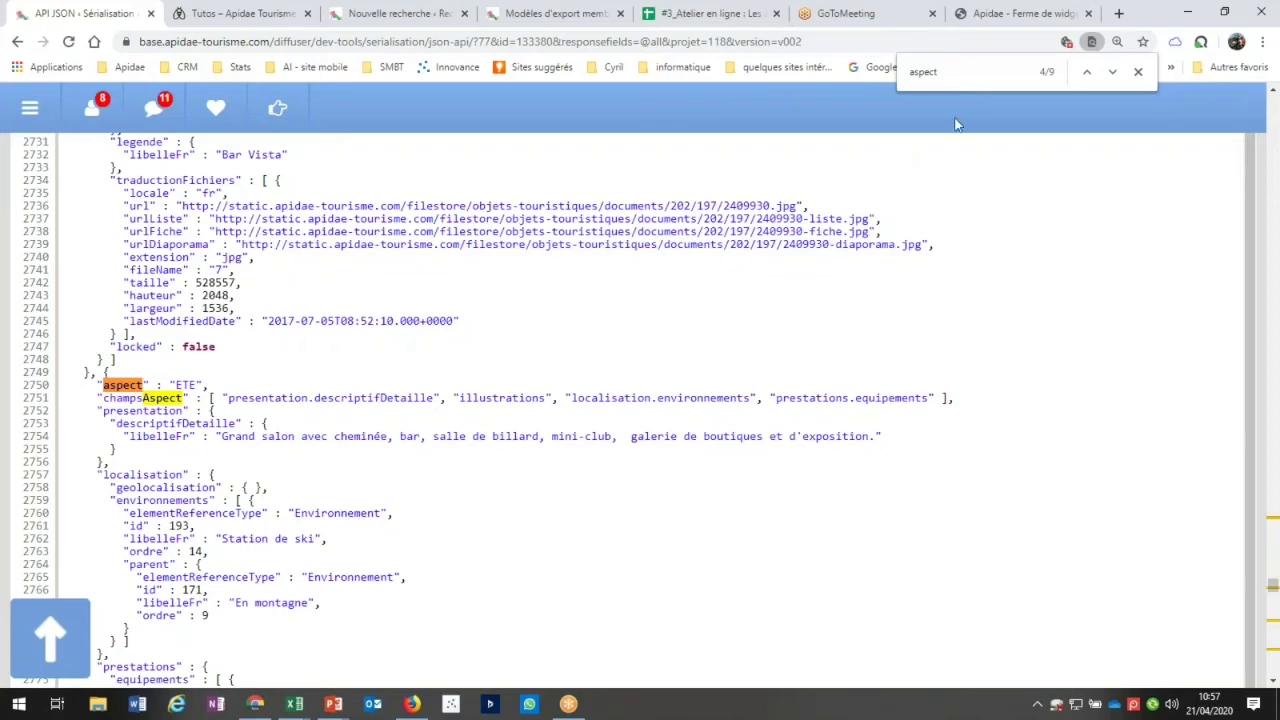
# Open the jimdofree site's Itinéraires rando page in a new tab and view its hiking widget with the filters
pyautogui.click(1119, 13)
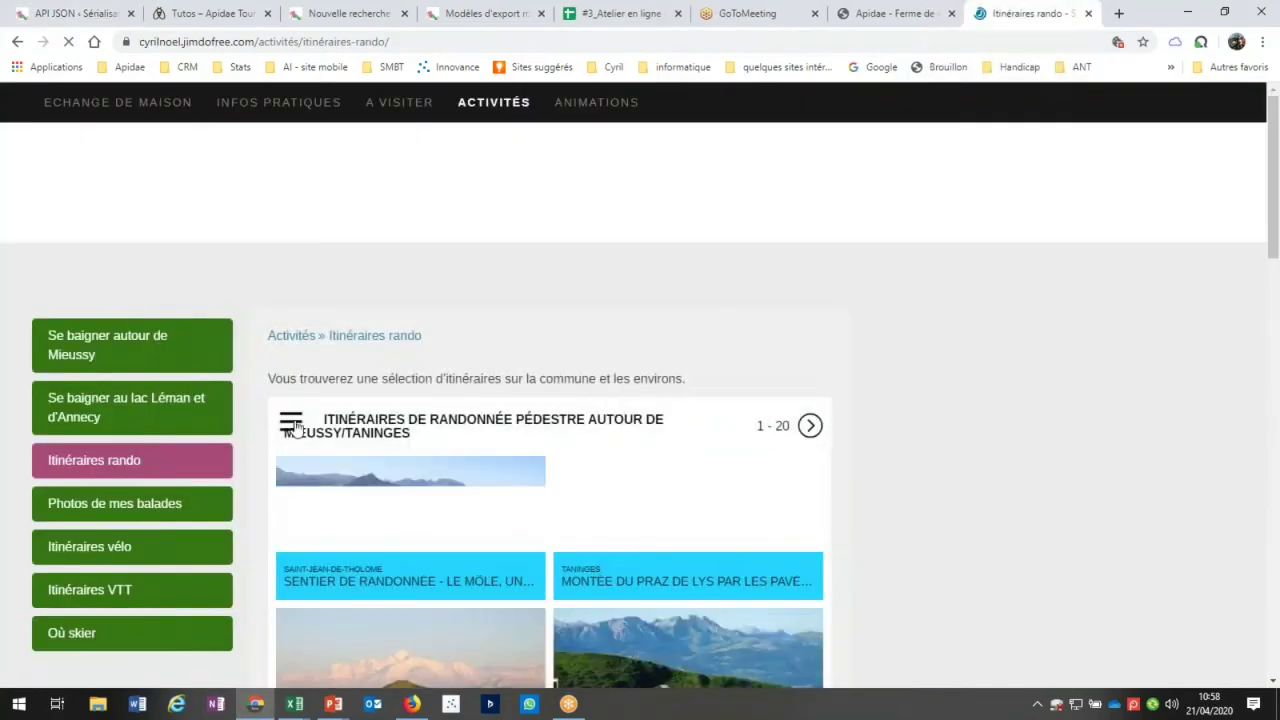
pyautogui.scroll(-2, 847, 365)
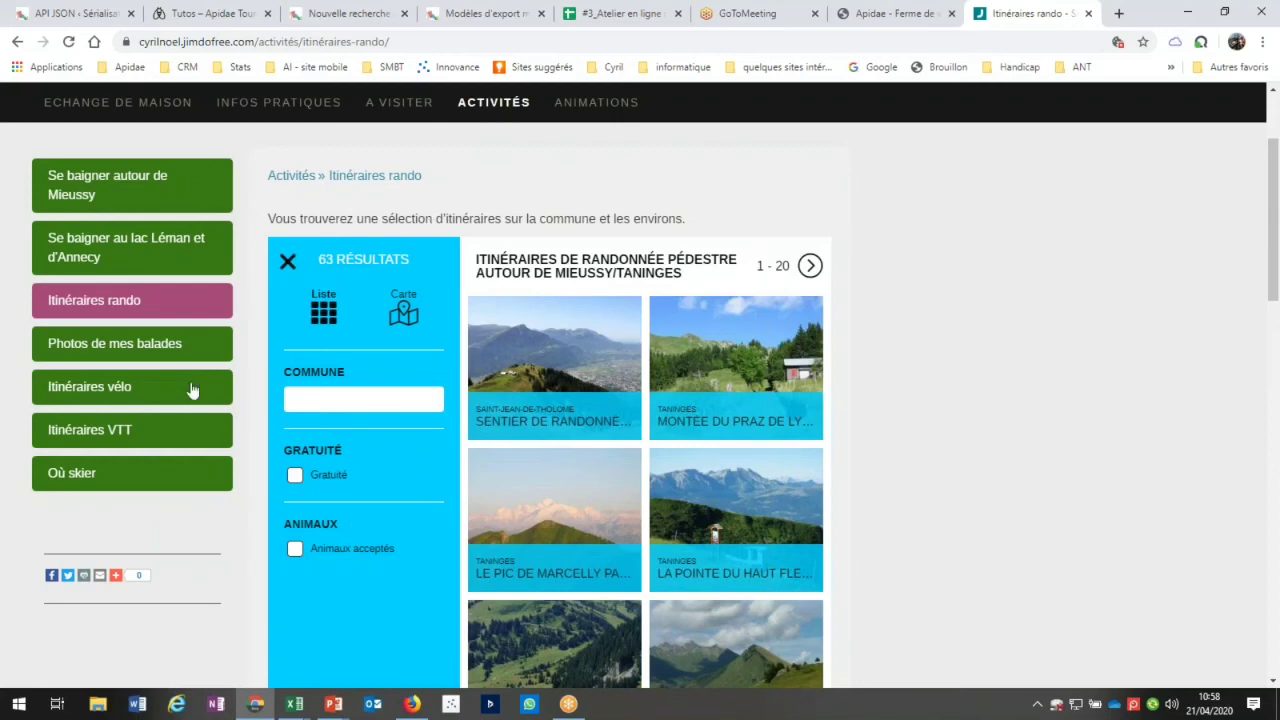
# Open the page Se baigner au lac Léman et d'Annecy and view its beaches and pools widget as a map
pyautogui.click(104, 250)
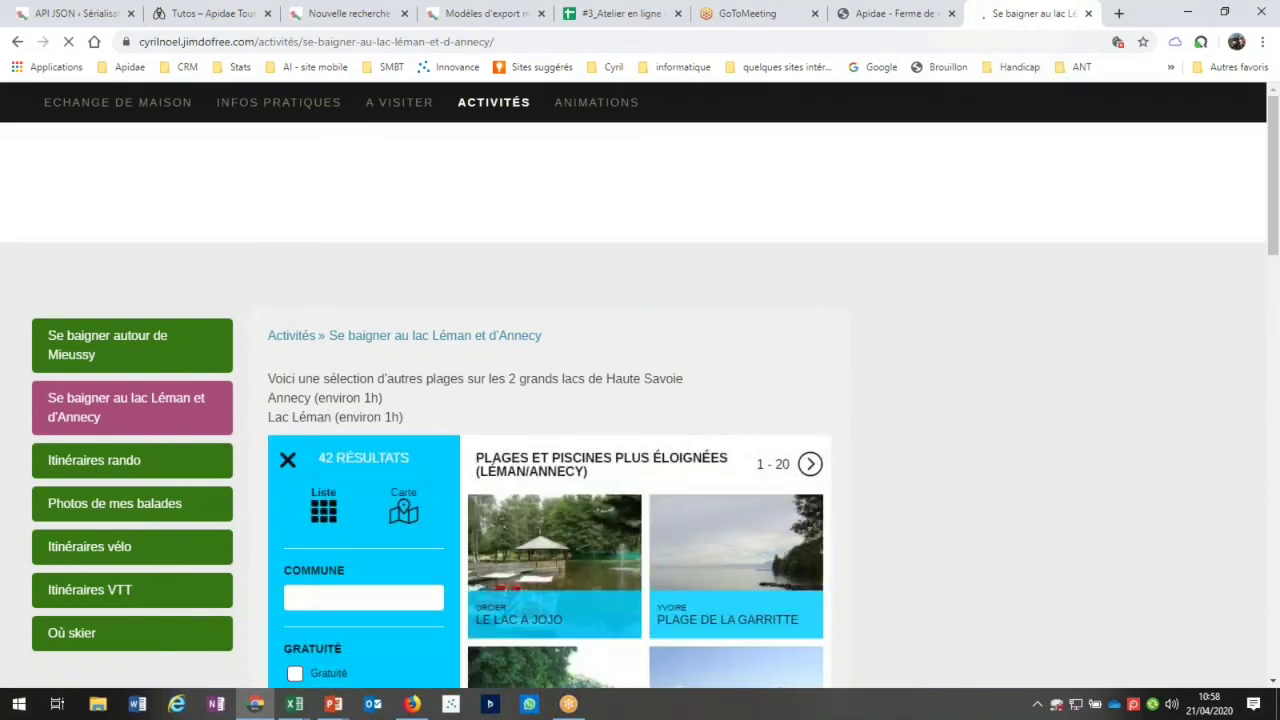
pyautogui.scroll(-8, 710, 472)
pyautogui.scroll(2, 710, 472)
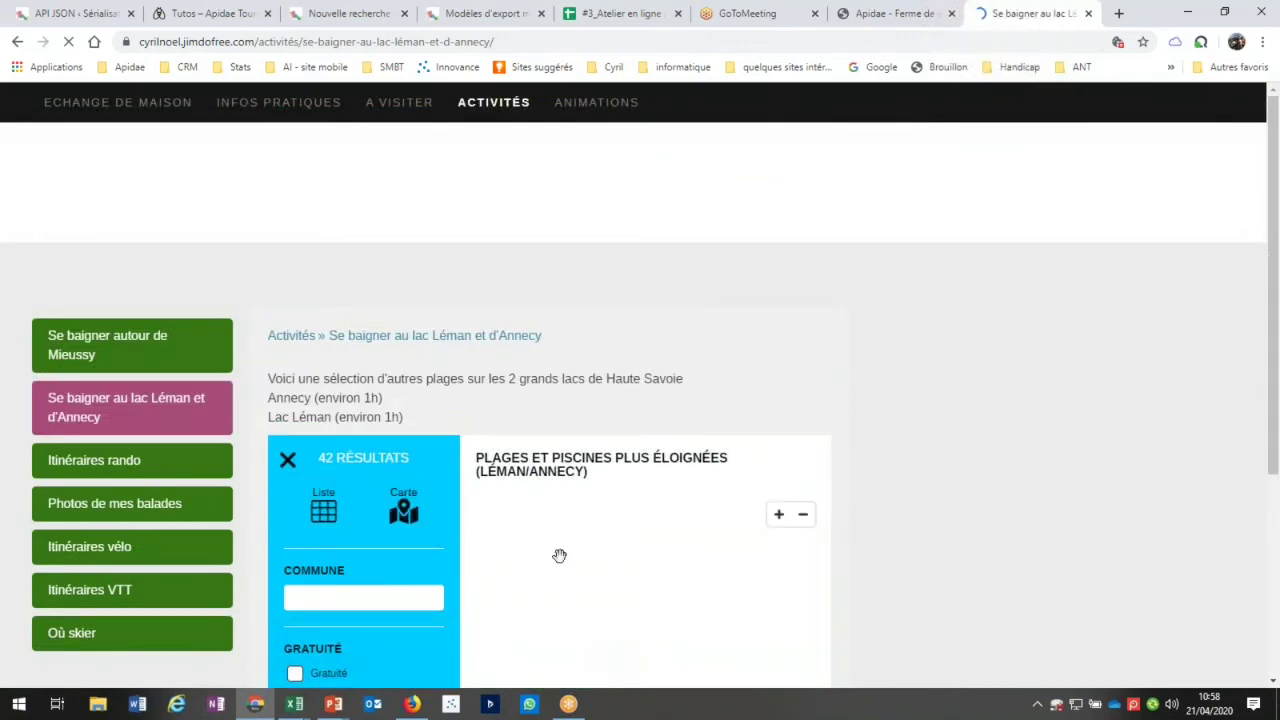
pyautogui.scroll(-1, 822, 428)
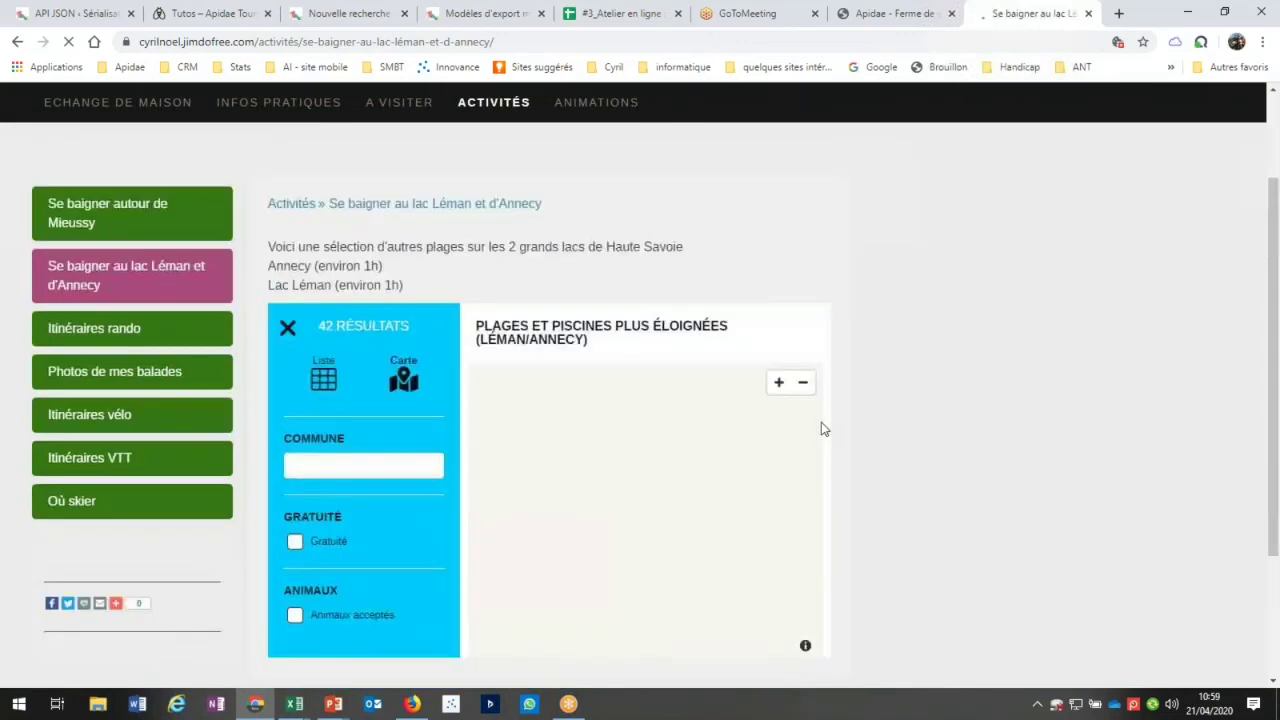
pyautogui.scroll(-1, 822, 428)
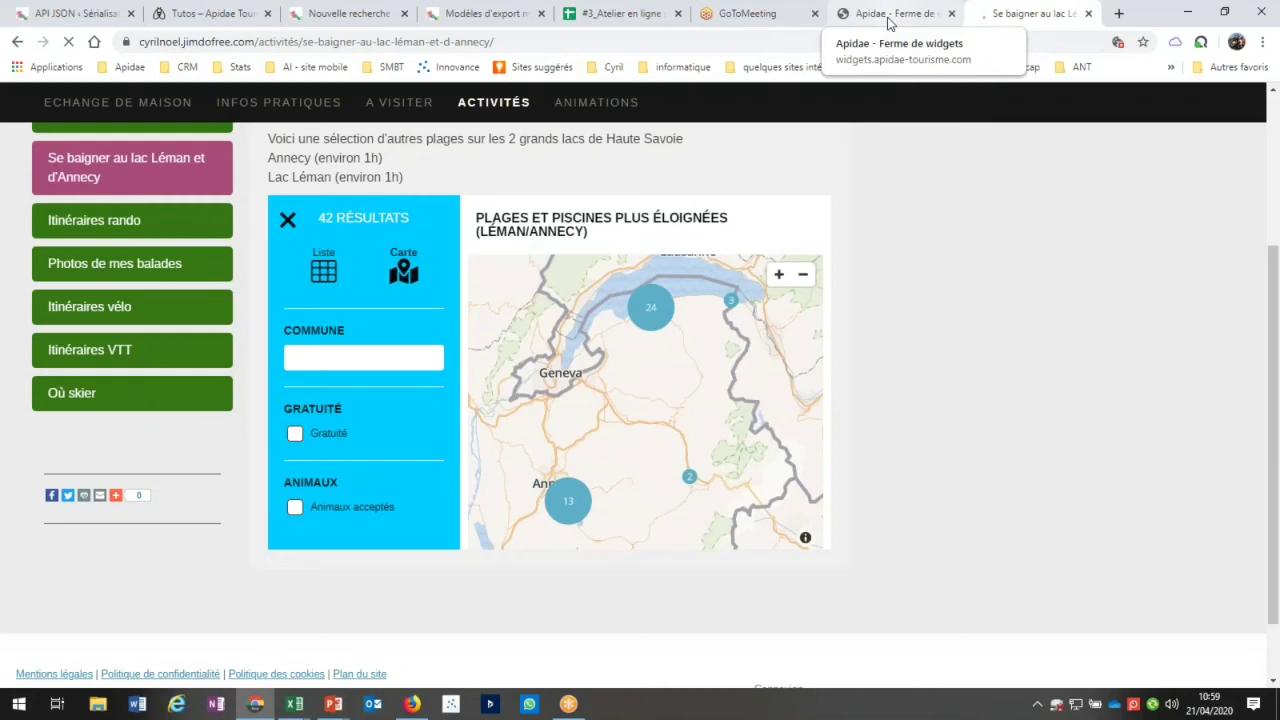
# Switch to the Apidae Ferme de widgets and open the Refuges widget for editing
pyautogui.click(888, 14)
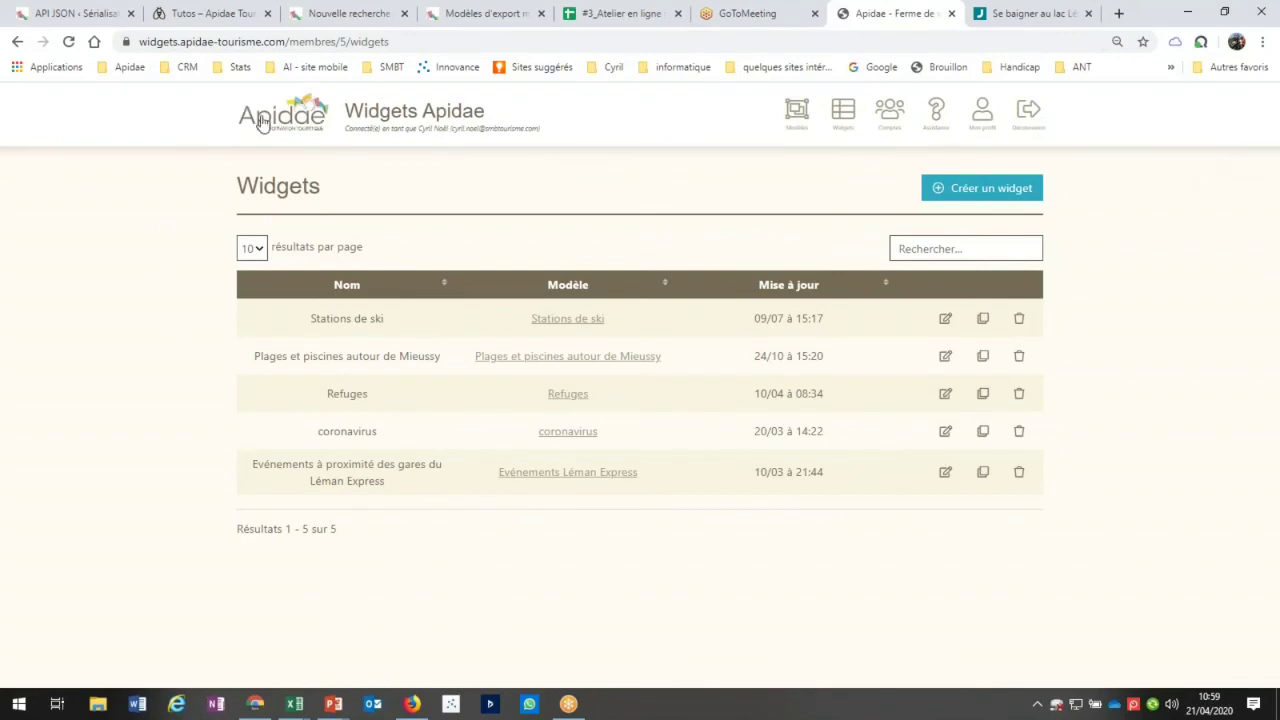
pyautogui.click(945, 400)
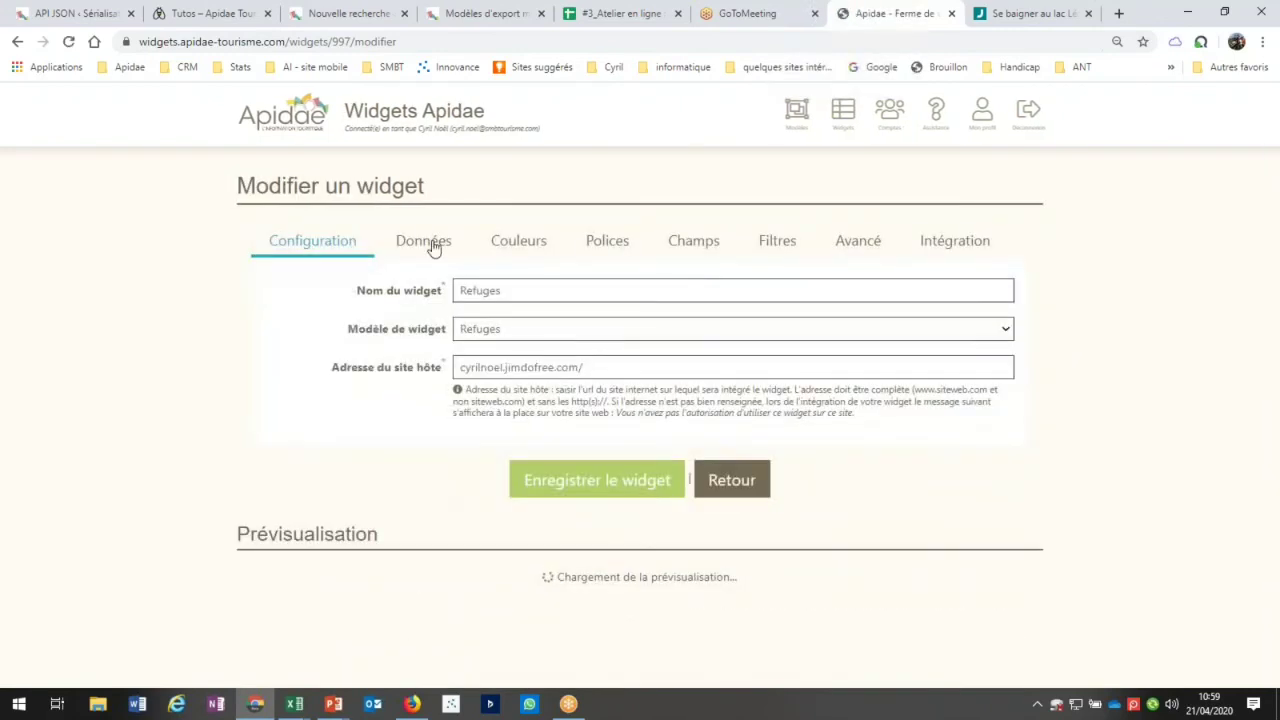
# Examine the Refuges widget's data settings, including the Langue and Aspect options, and its preview with the Hiver aspect
pyautogui.click(432, 246)
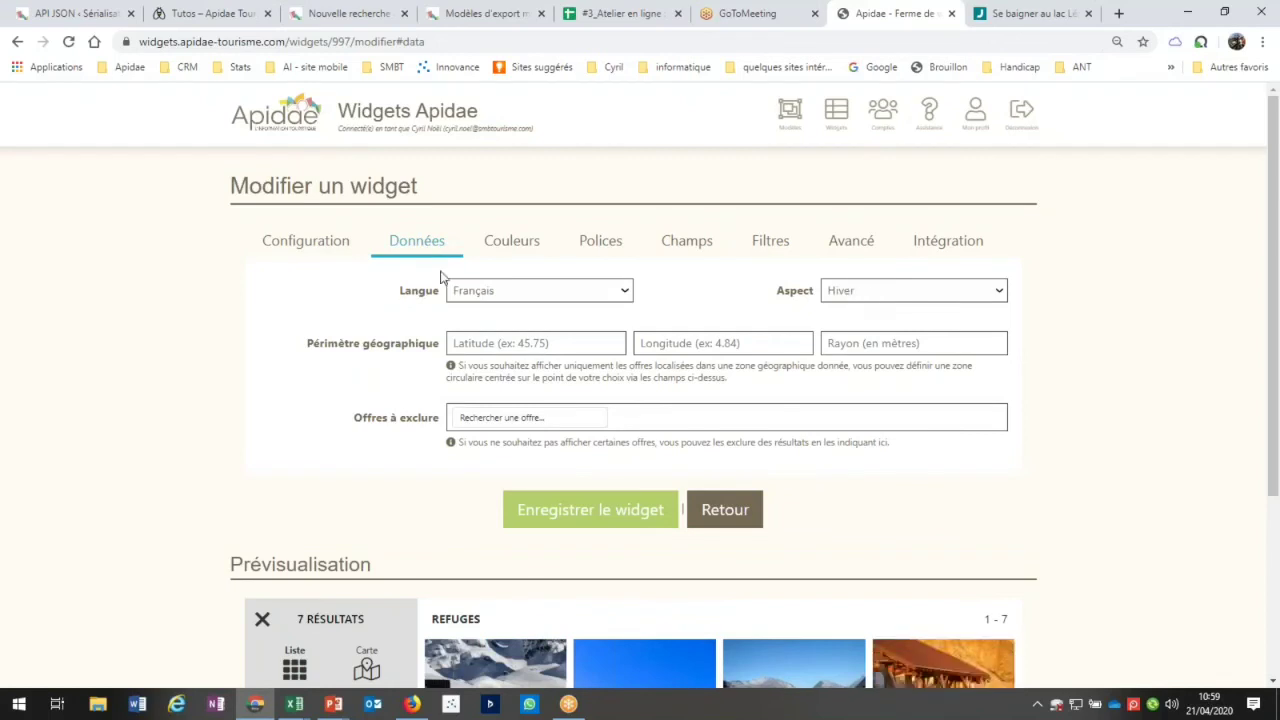
pyautogui.click(548, 292)
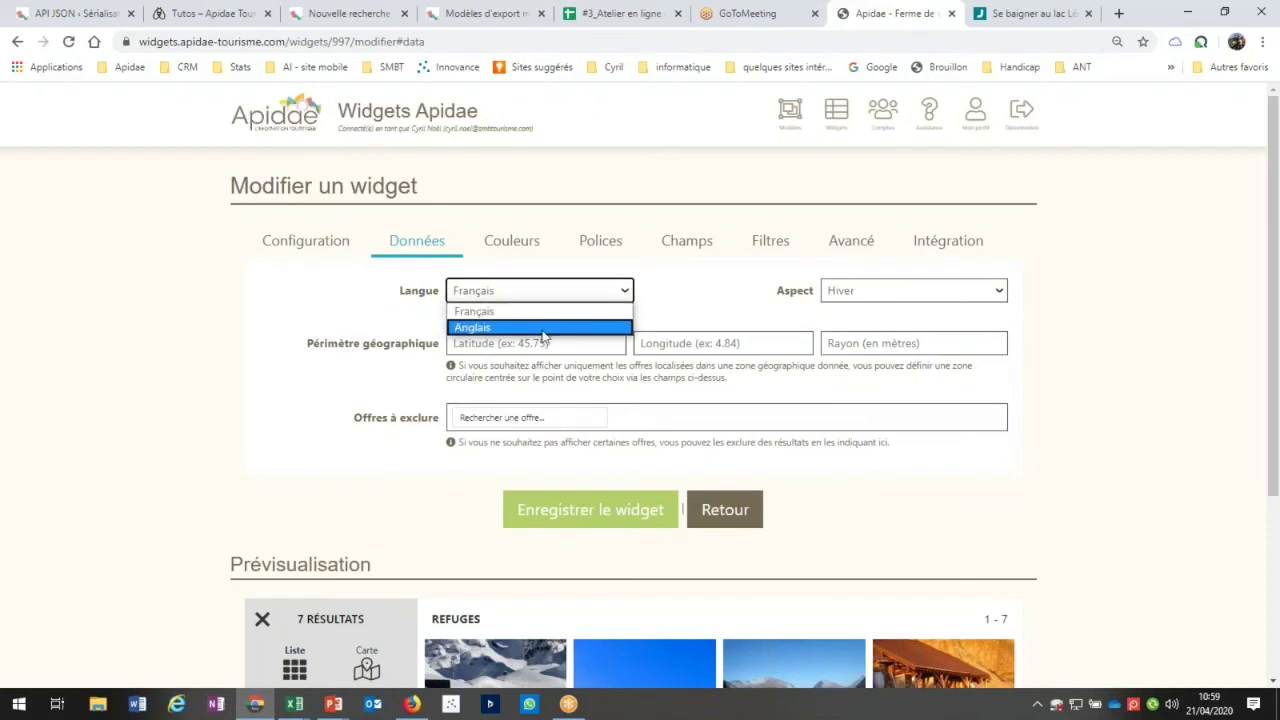
pyautogui.click(862, 298)
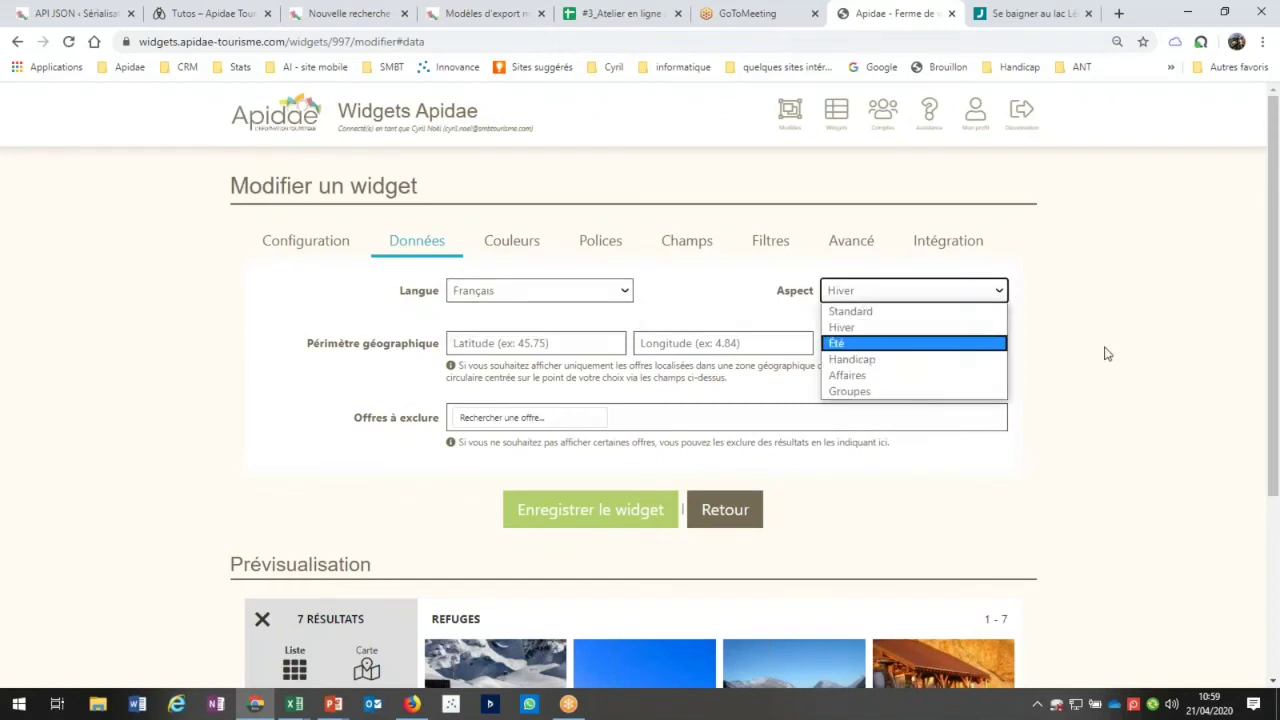
pyautogui.scroll(-1, 1104, 355)
pyautogui.scroll(-1, 1100, 357)
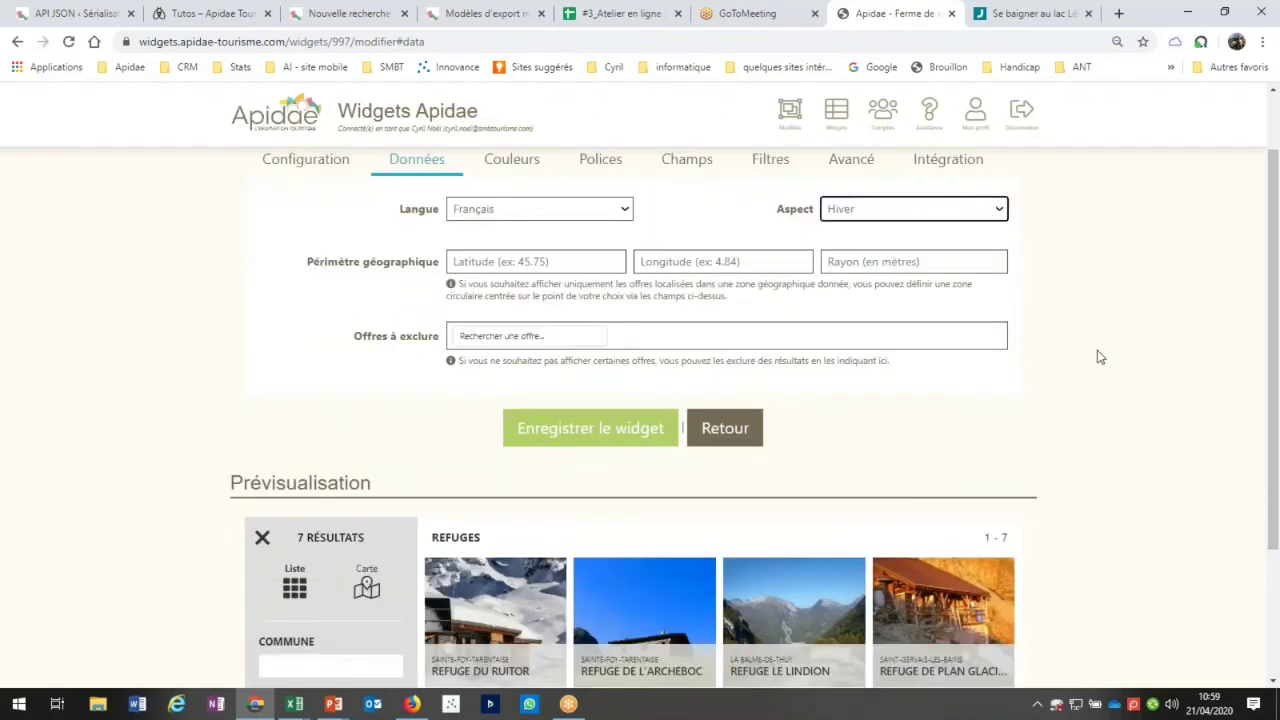
pyautogui.scroll(-3, 1100, 357)
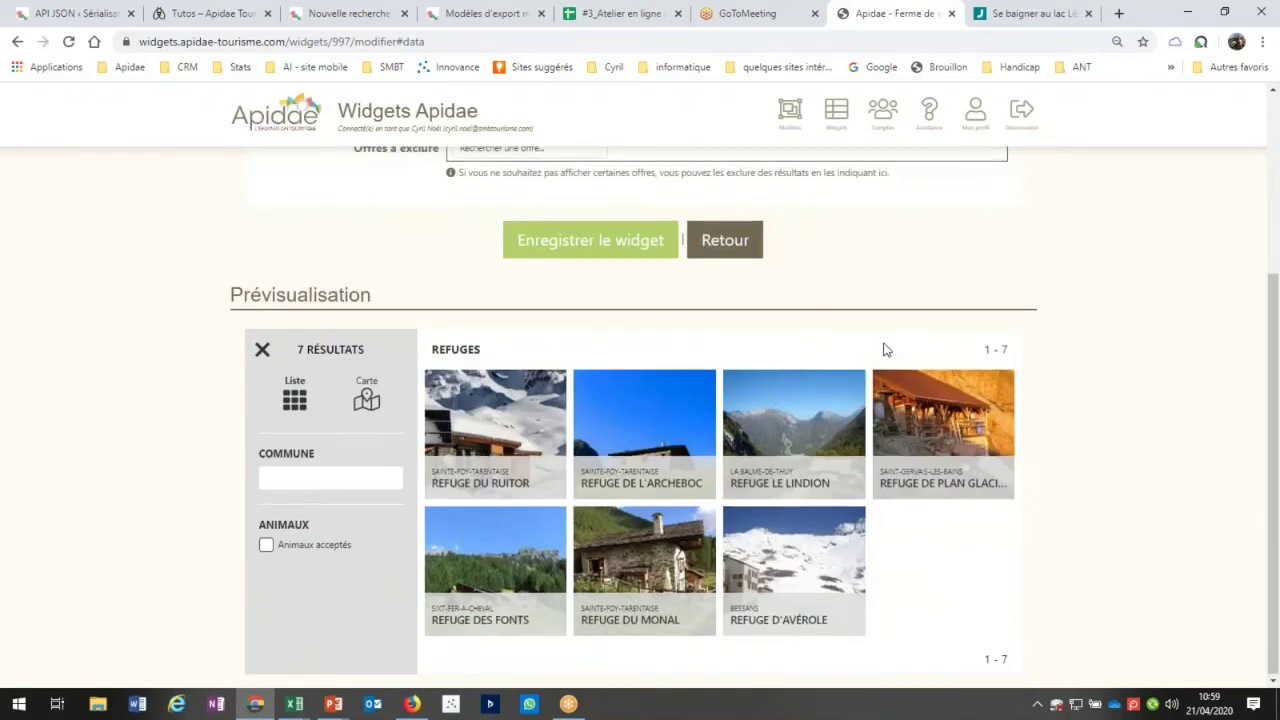
# Set the Refuges widget's aspect to Standard and view the refuge photos in the preview
pyautogui.scroll(4, 883, 349)
pyautogui.press('Up')
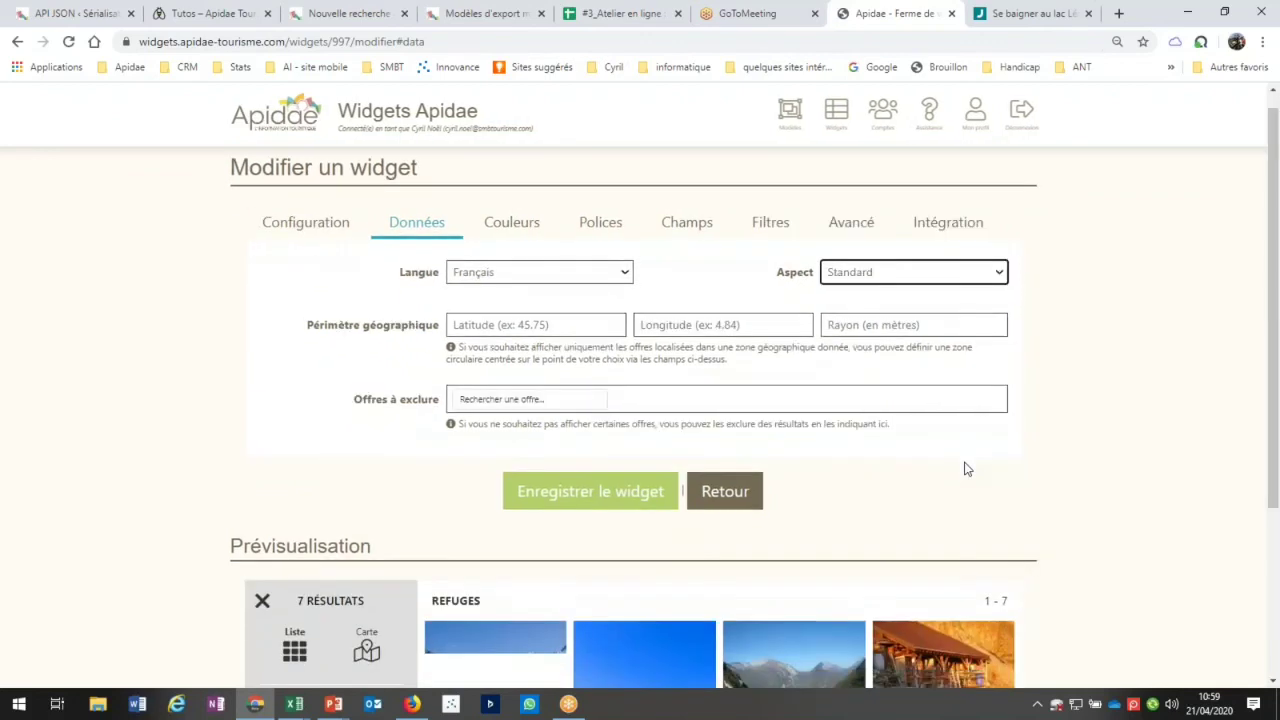
pyautogui.scroll(-3, 966, 468)
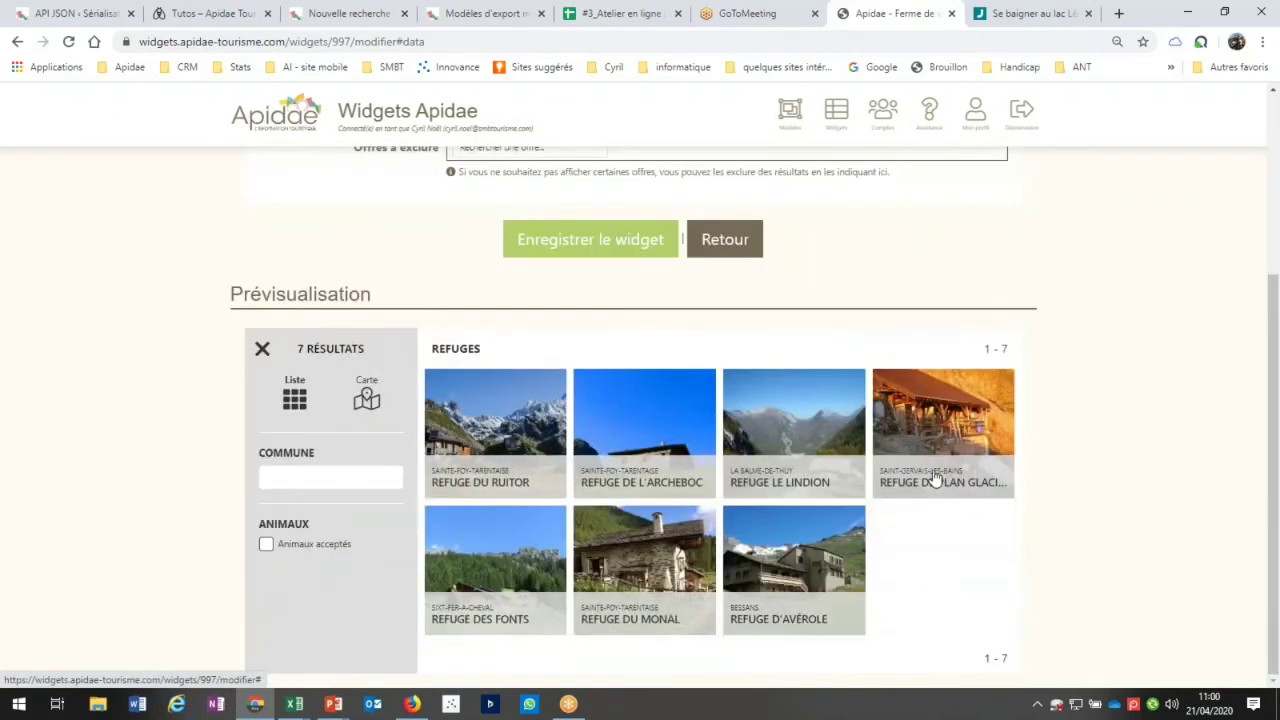
# Read through the Refuge de Plan Glacier offer in the preview, including its opening and rates, and close it
pyautogui.click(933, 478)
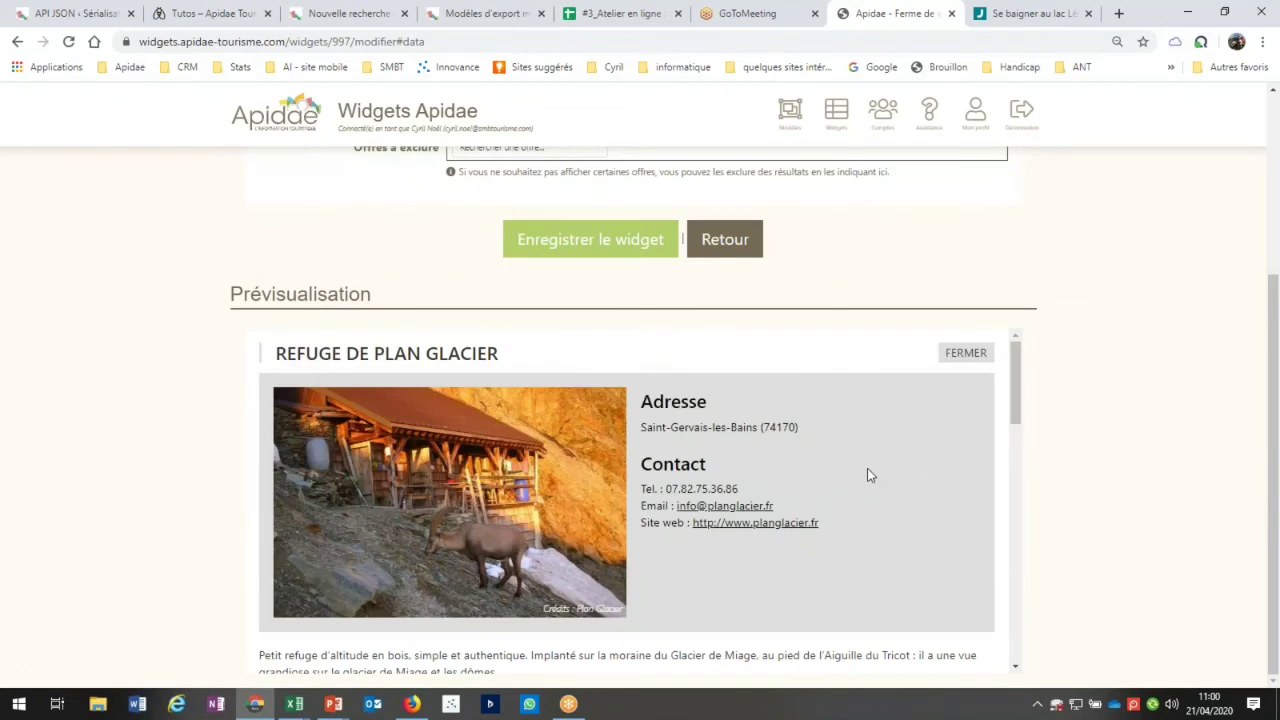
pyautogui.scroll(-10, 867, 475)
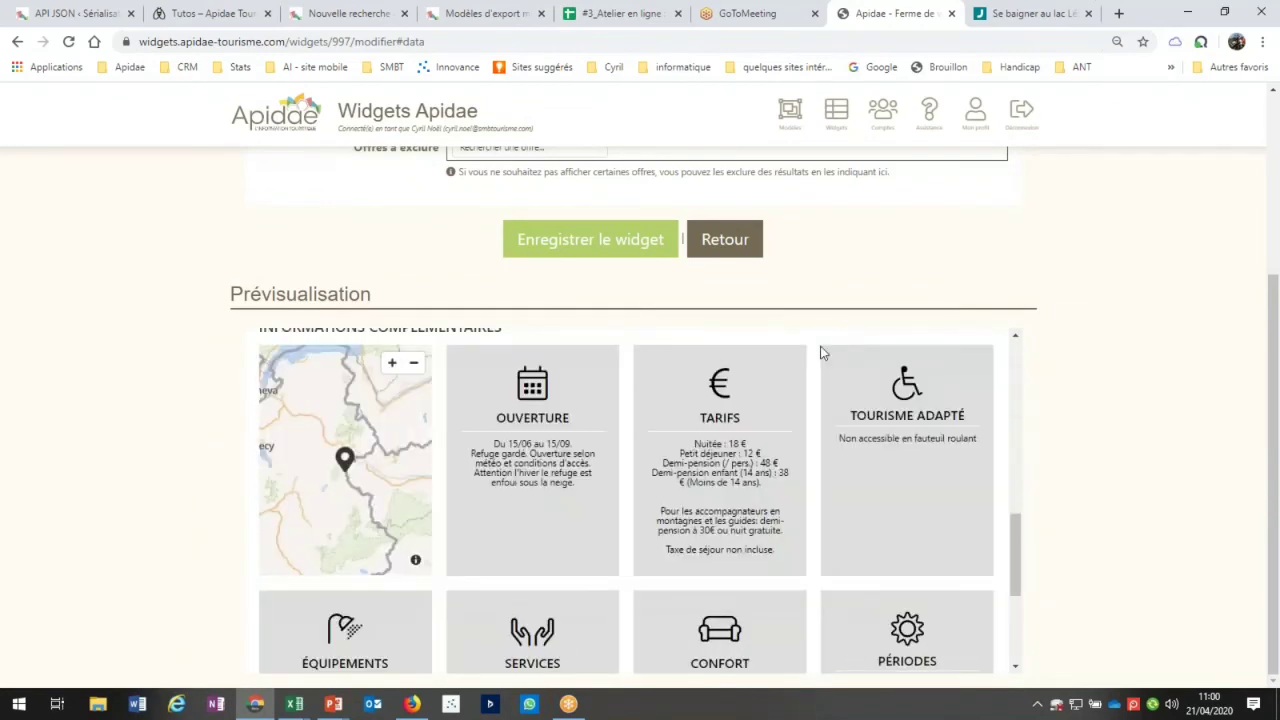
pyautogui.scroll(5, 820, 352)
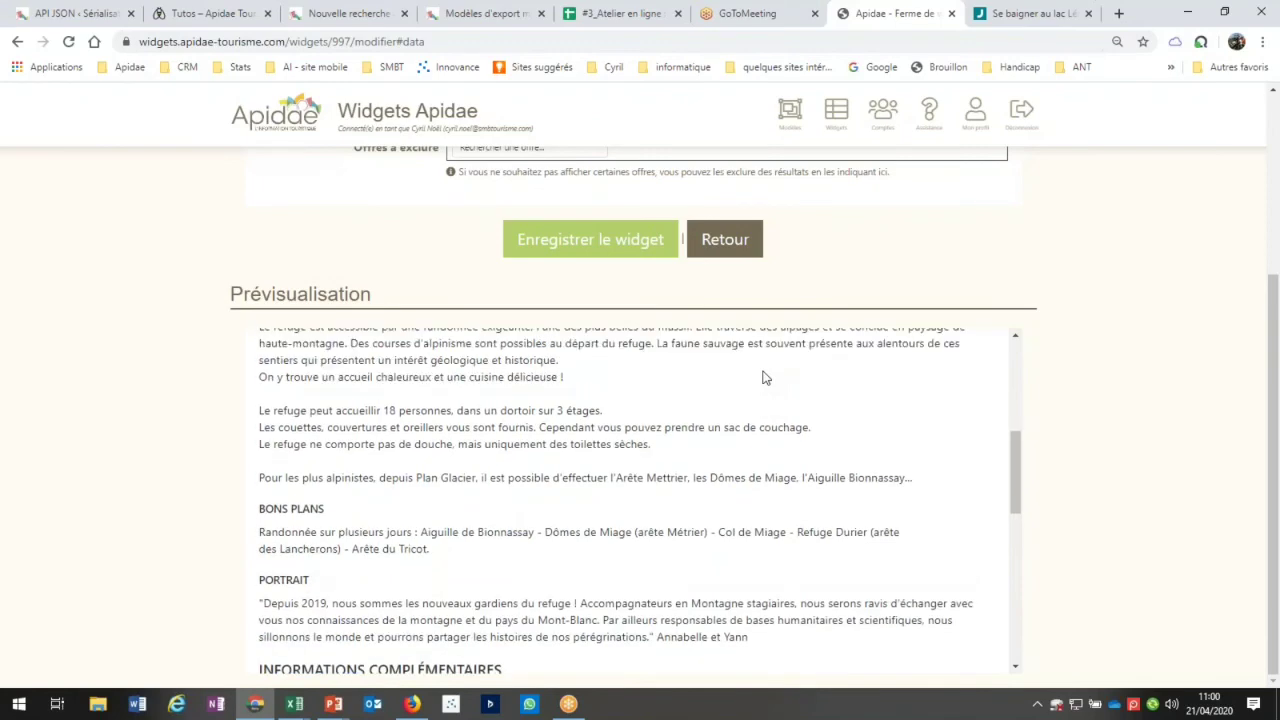
pyautogui.scroll(5, 762, 380)
pyautogui.click(966, 362)
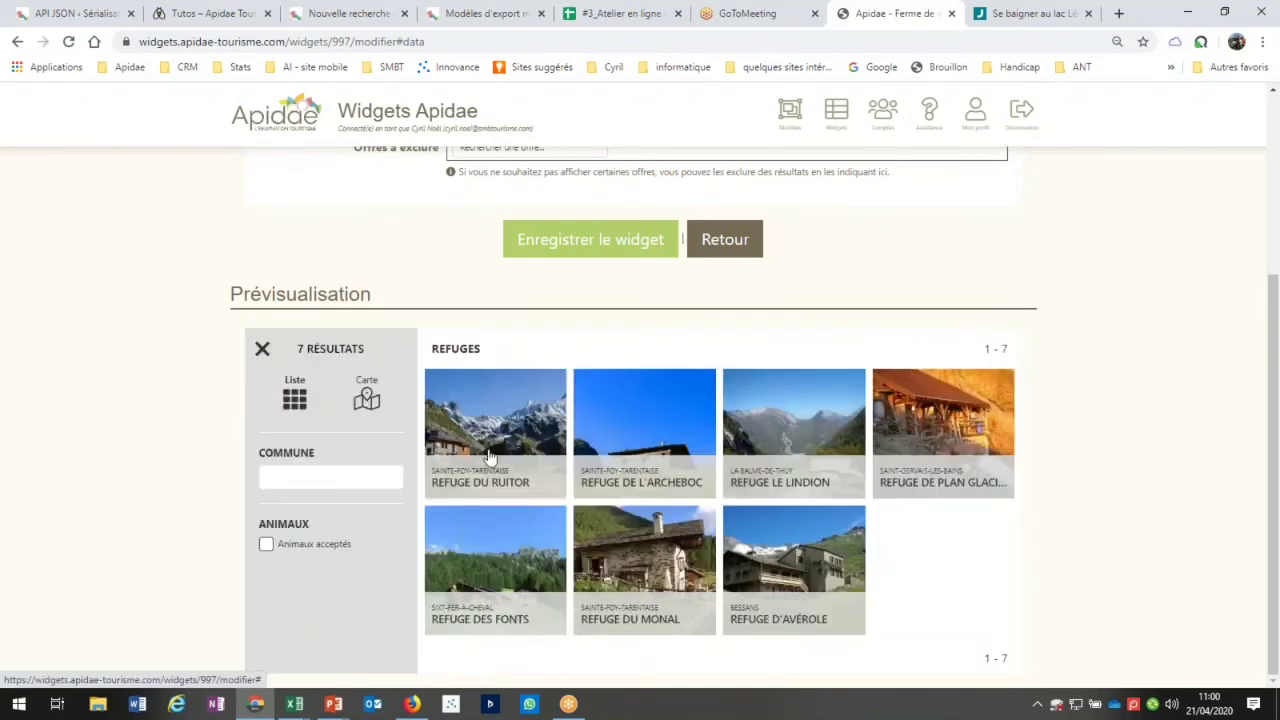
# Read the Refuge du Ruitor offer's Standard version in the preview, down to its opening periods and rates, and close it
pyautogui.click(489, 456)
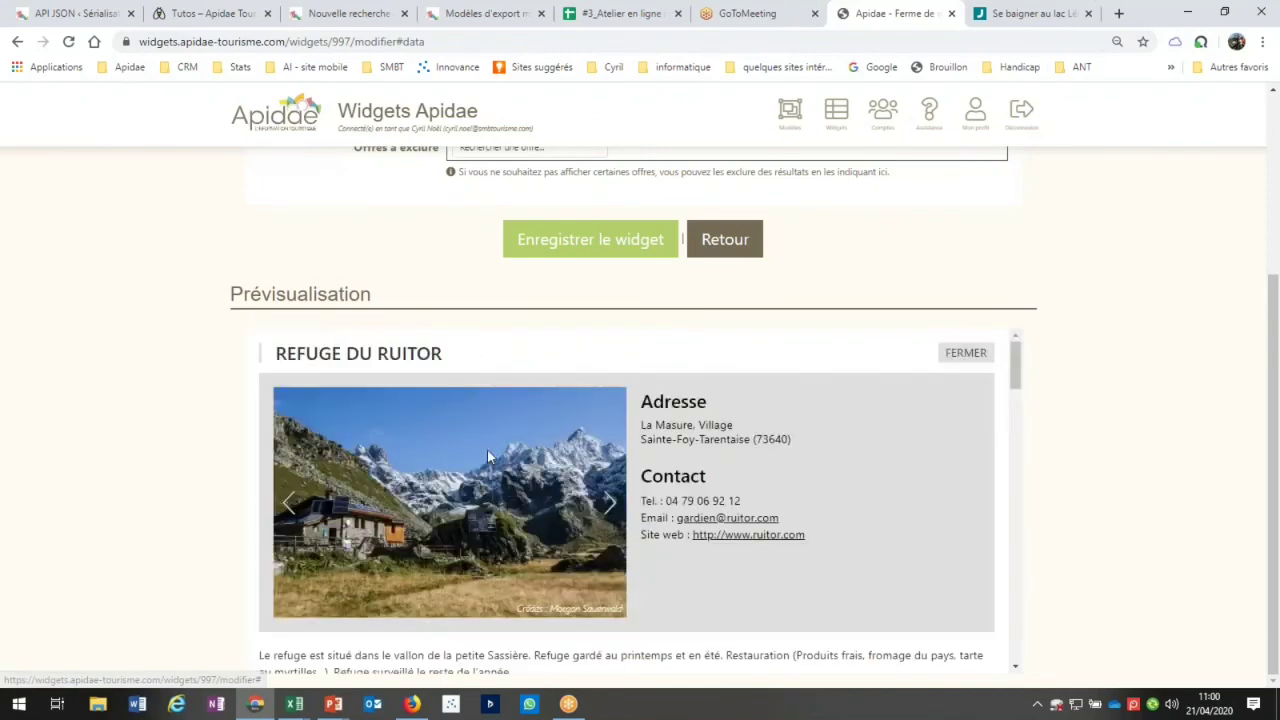
pyautogui.scroll(-3, 862, 462)
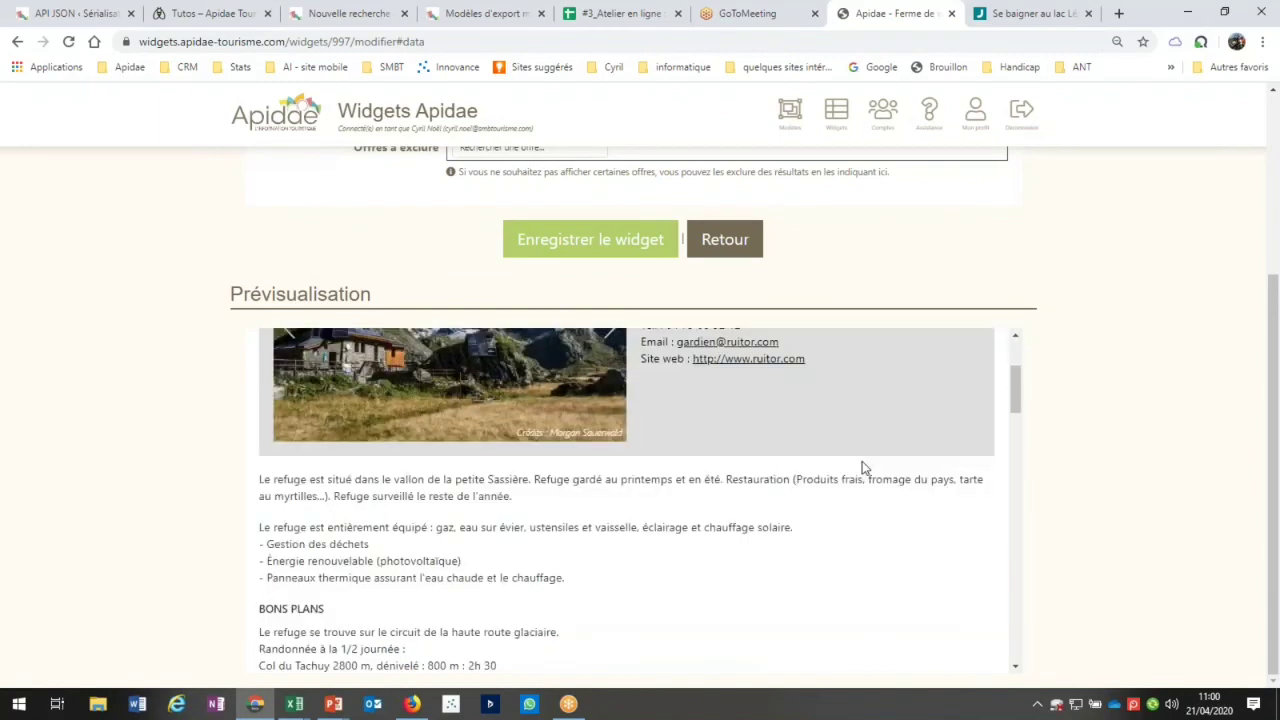
pyautogui.scroll(-8, 864, 468)
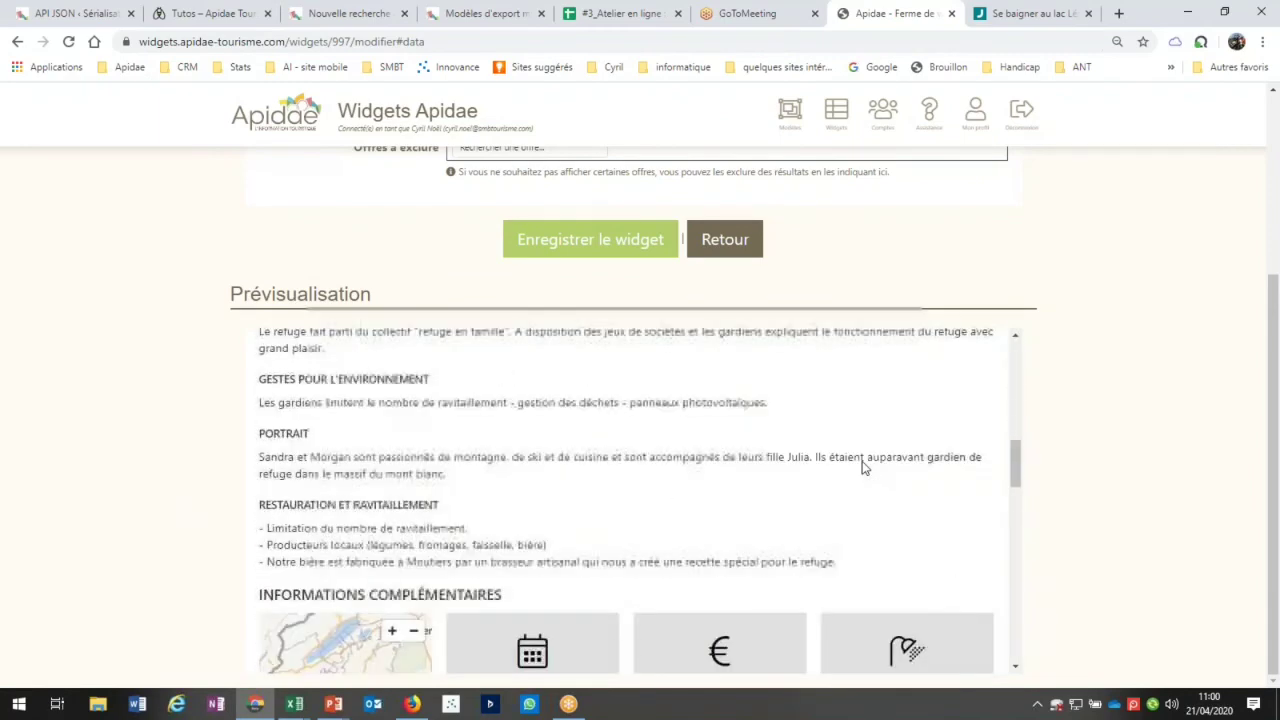
pyautogui.scroll(-1, 862, 461)
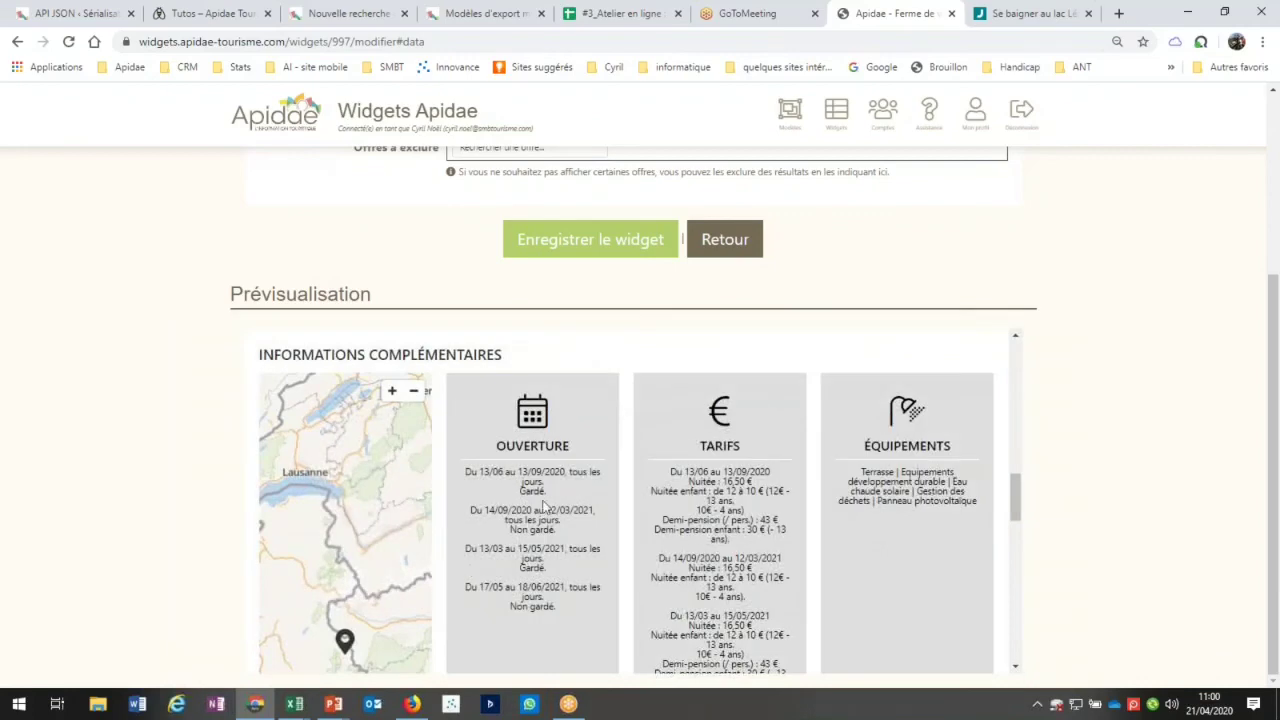
pyautogui.scroll(8, 543, 508)
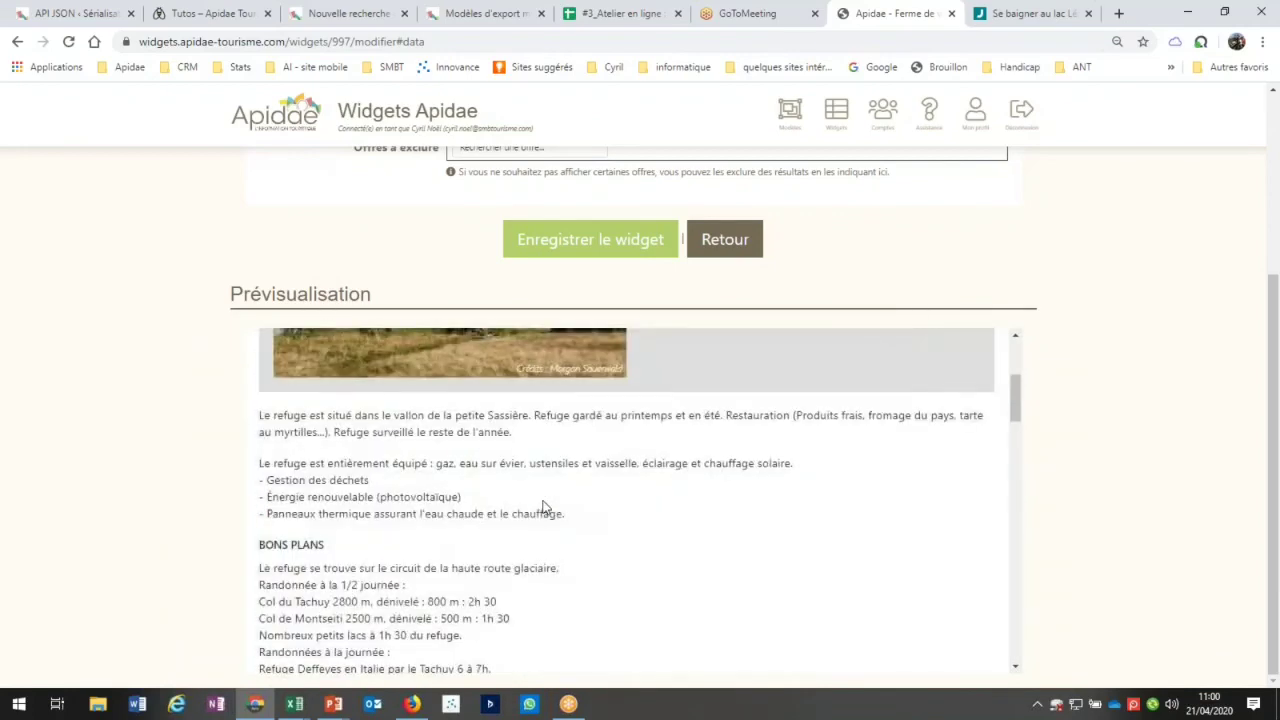
pyautogui.scroll(3, 543, 508)
pyautogui.click(966, 354)
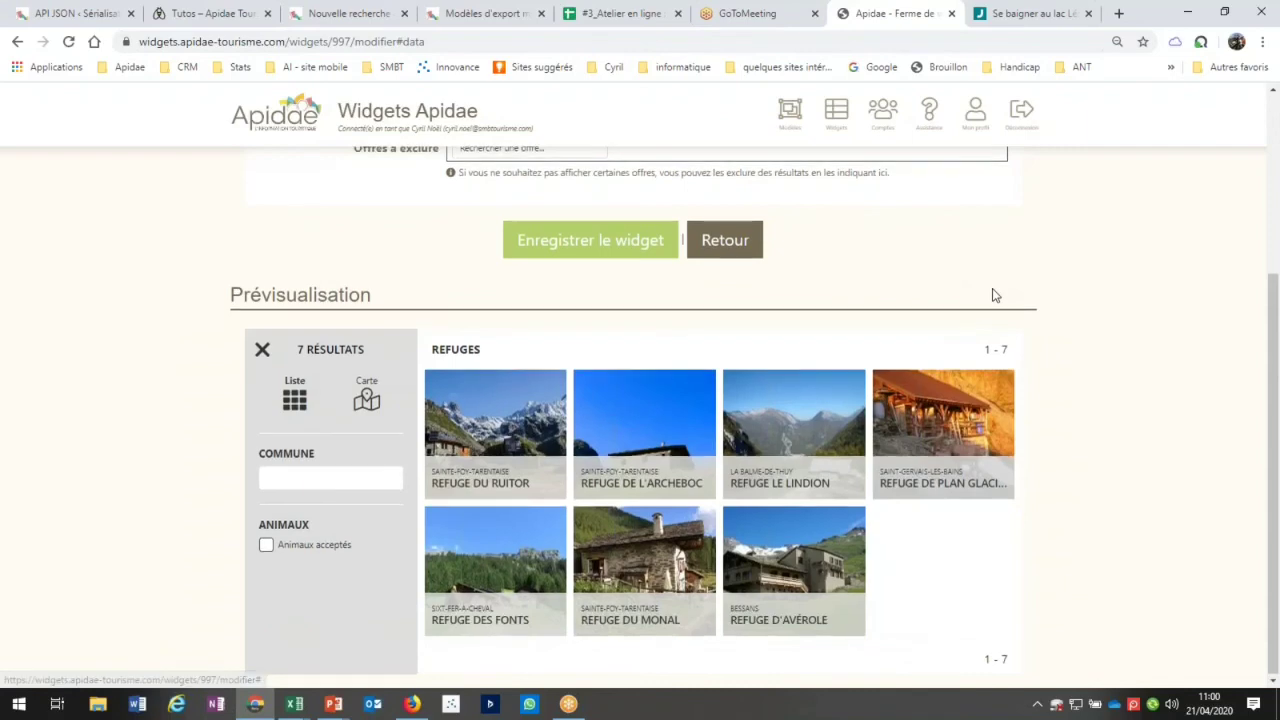
# Set the Refuges widget's aspect to Hiver and view the refuge list in the preview
pyautogui.scroll(1, 995, 295)
pyautogui.scroll(3, 995, 295)
pyautogui.click(880, 257)
pyautogui.click(843, 300)
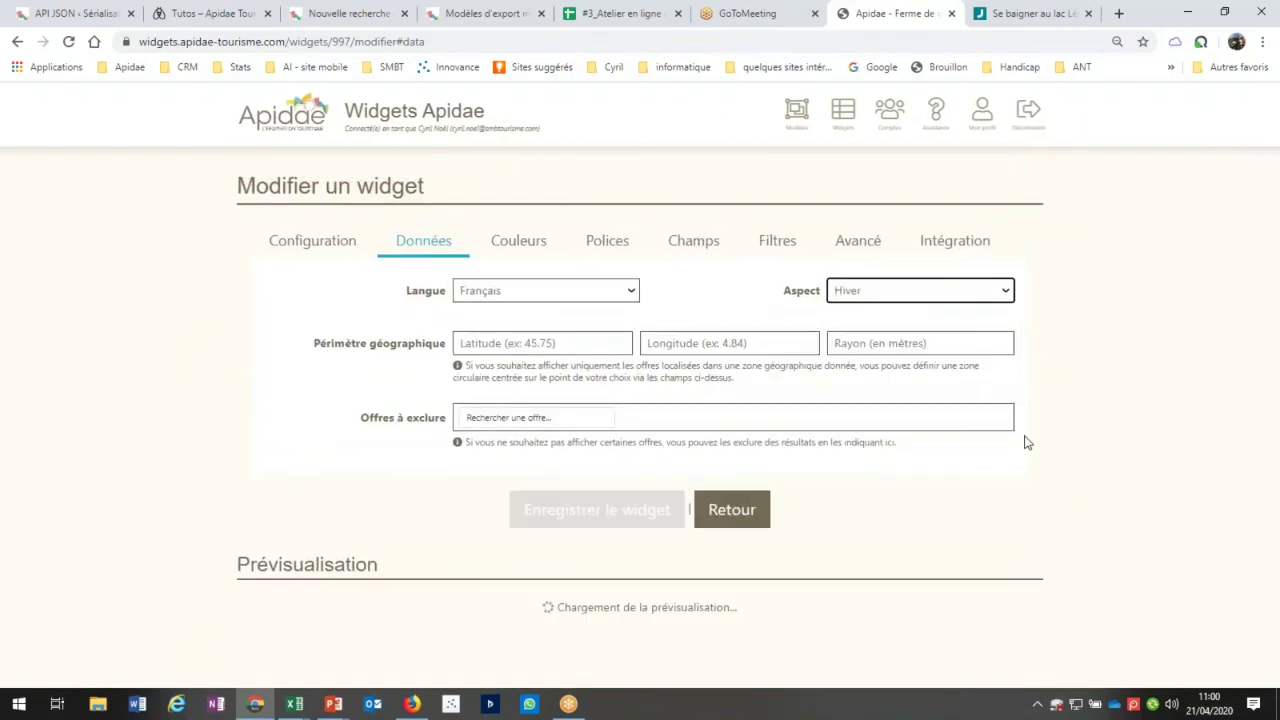
pyautogui.scroll(-1, 1025, 441)
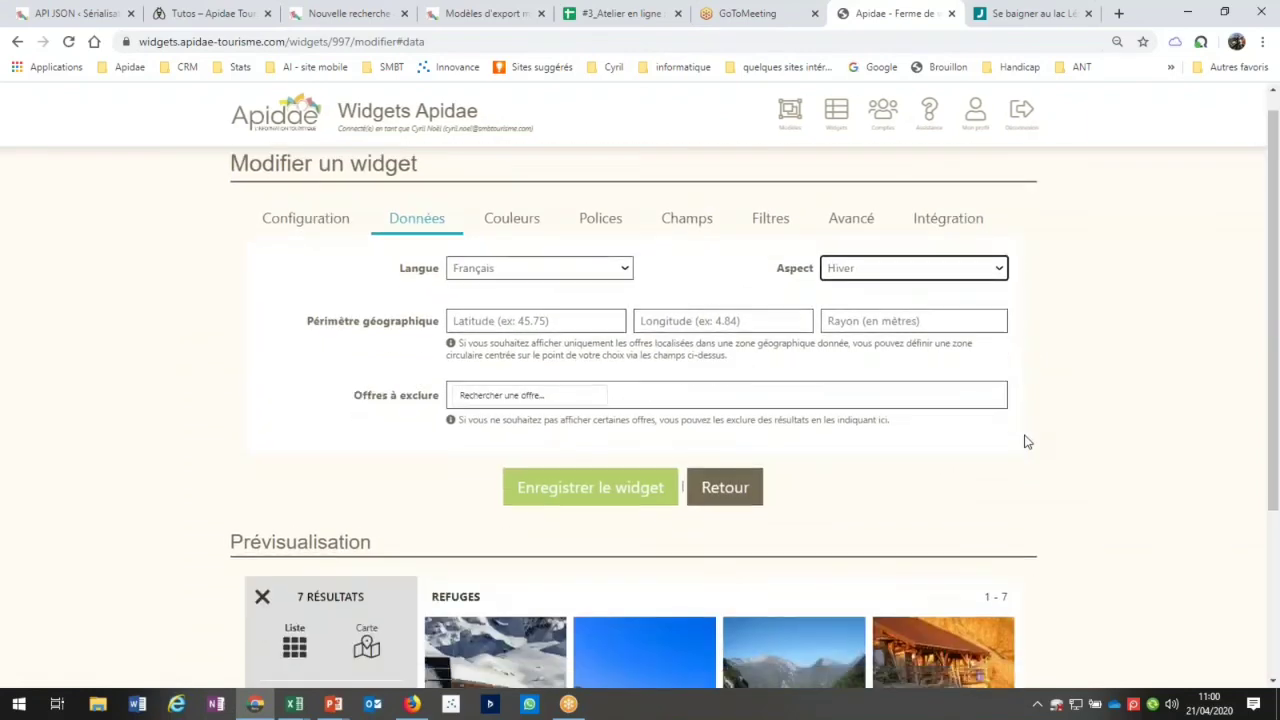
pyautogui.scroll(-1, 1025, 441)
pyautogui.scroll(-2, 1025, 441)
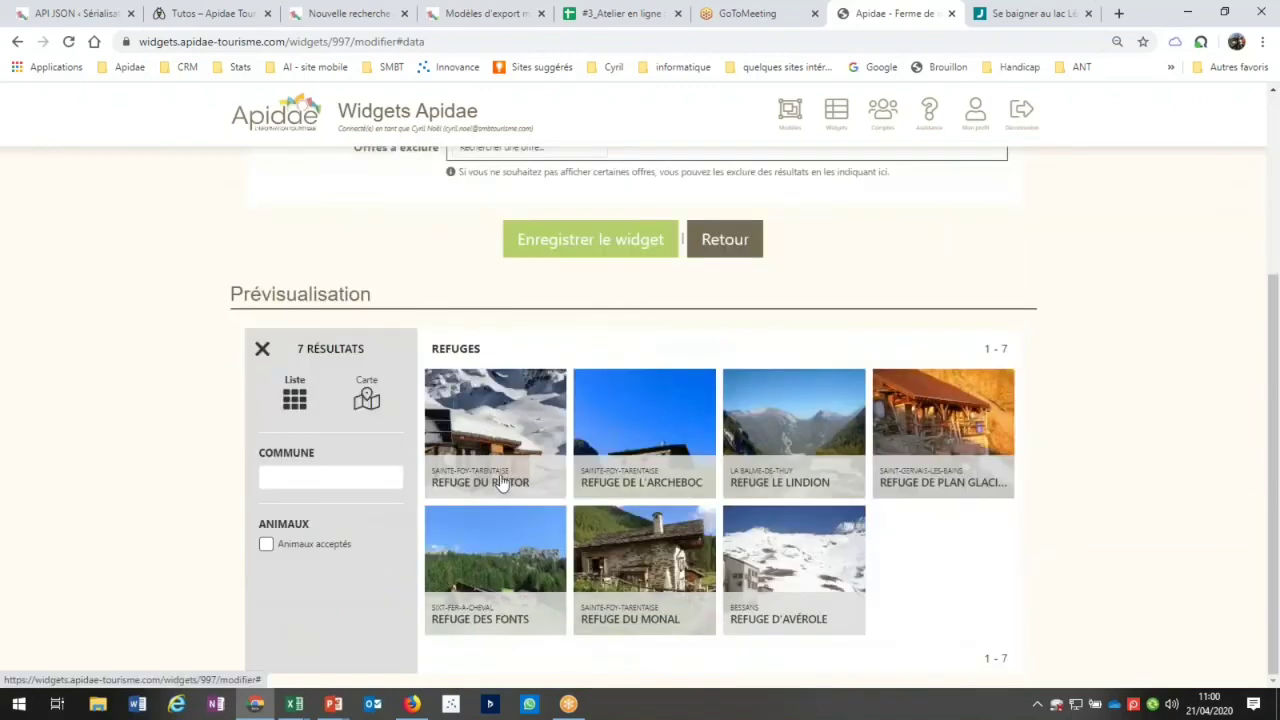
# Open the Refuge du Ruitor offer's Hiver version and examine its description, opening period and rates, especially the summer rates text
pyautogui.click(503, 483)
pyautogui.scroll(-3, 818, 434)
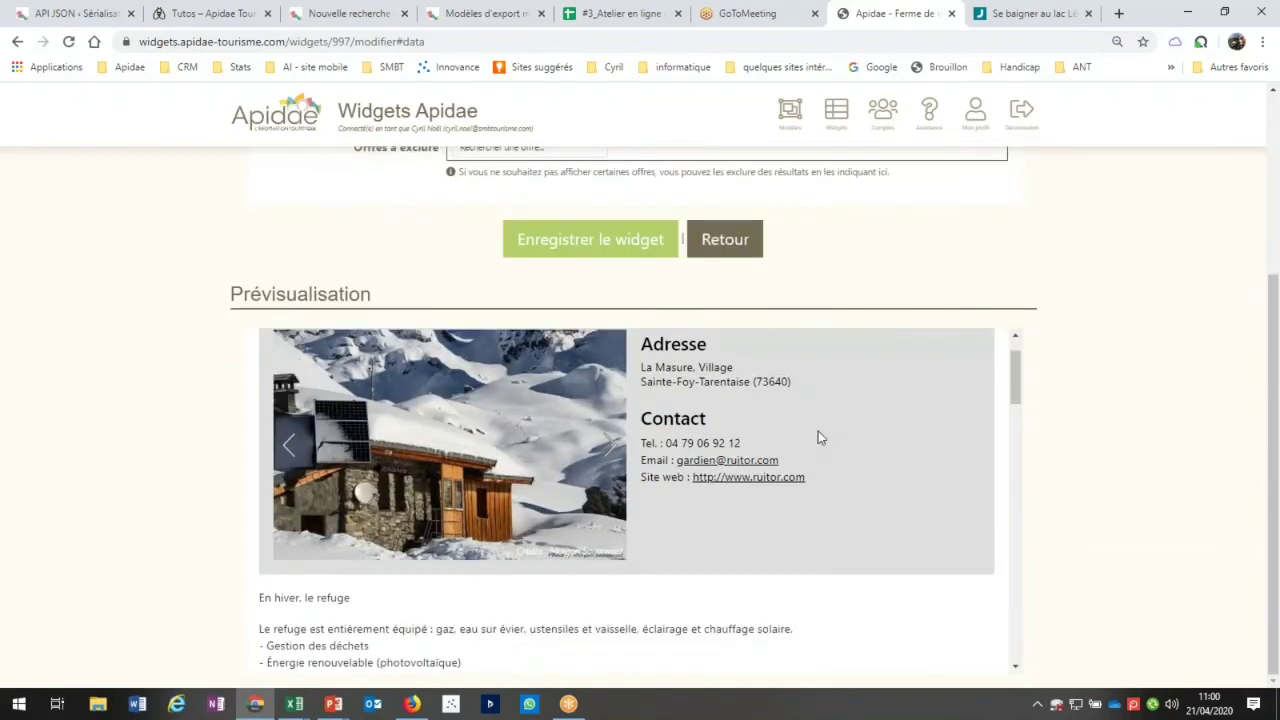
pyautogui.scroll(-6, 818, 437)
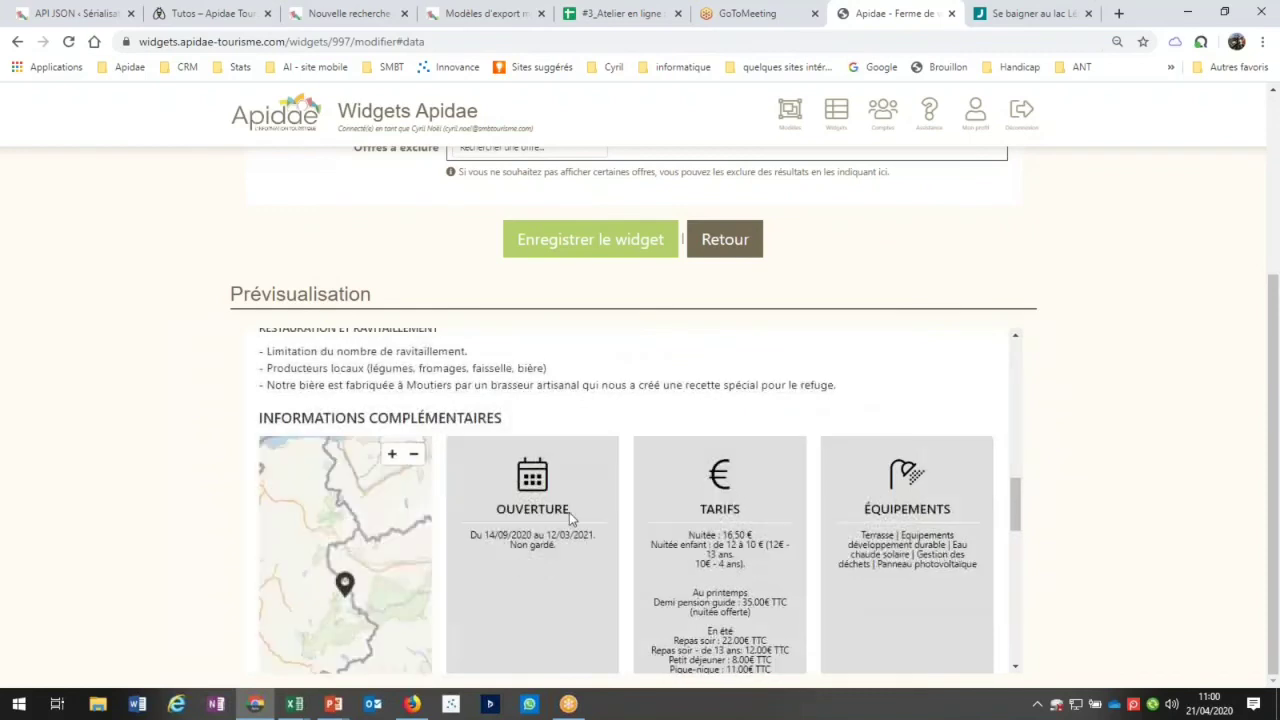
pyautogui.scroll(-1, 569, 512)
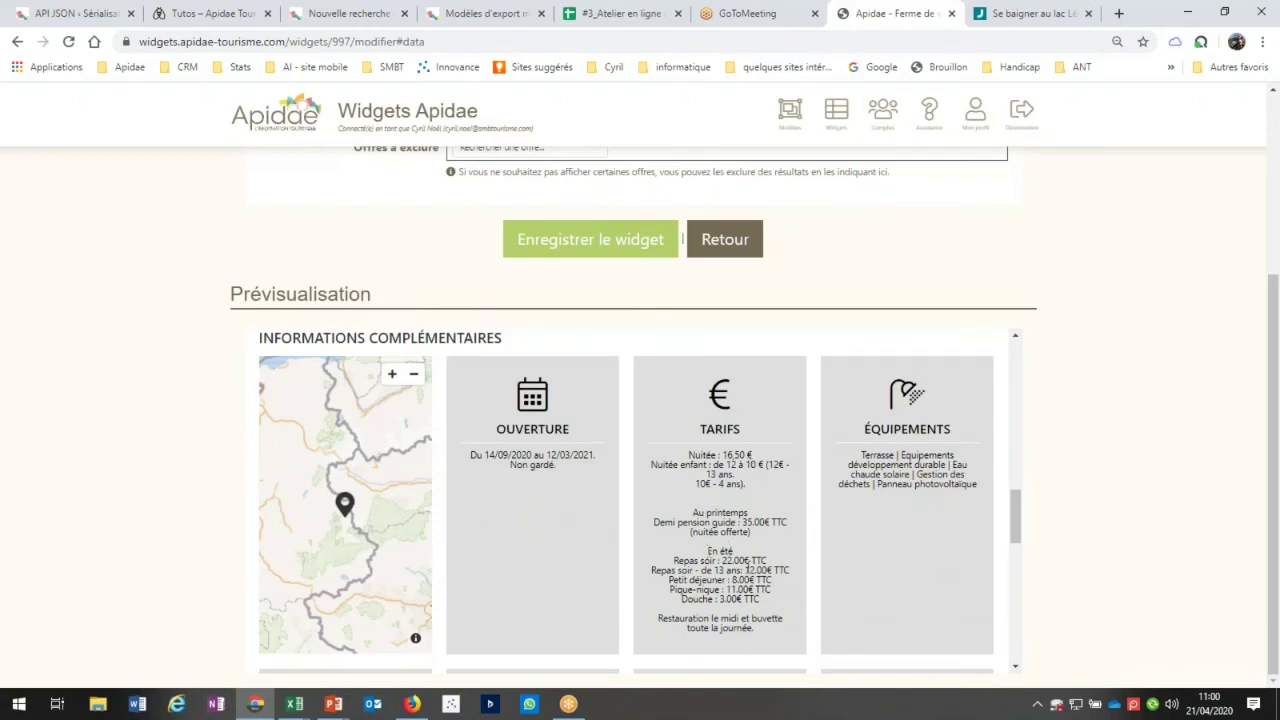
pyautogui.moveTo(708, 551); pyautogui.dragTo(760, 600)
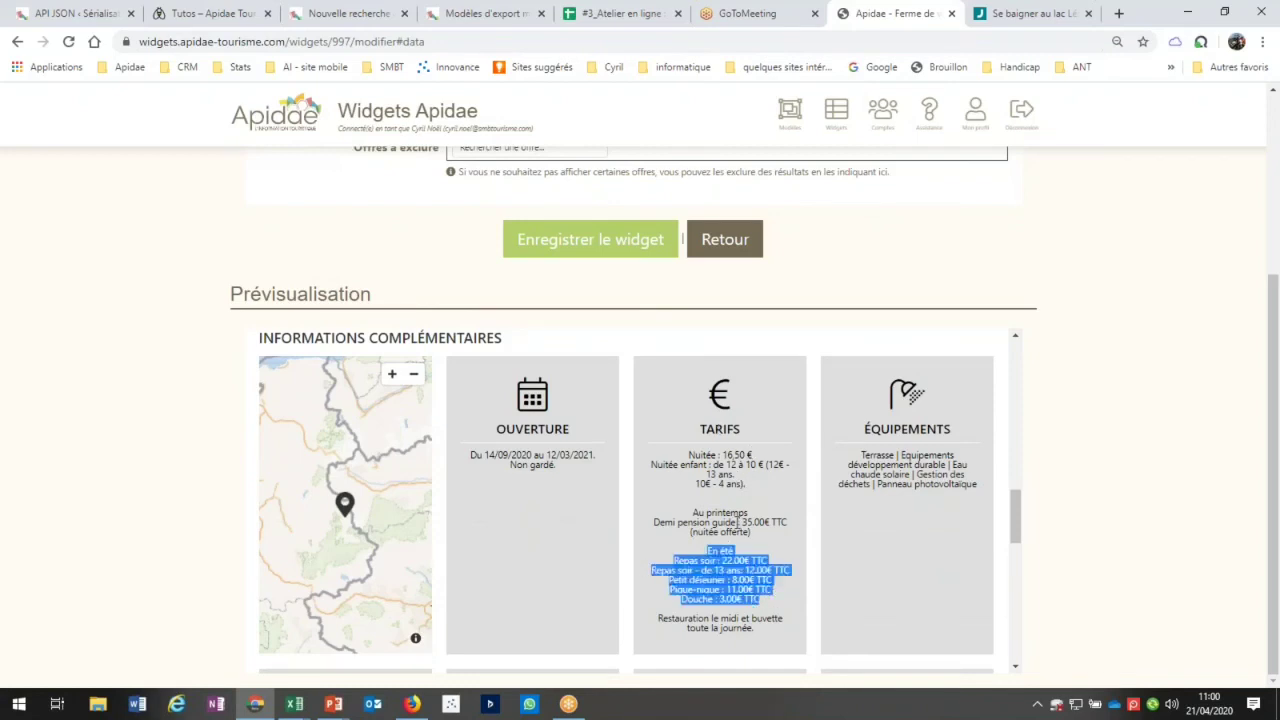
pyautogui.scroll(4, 737, 520)
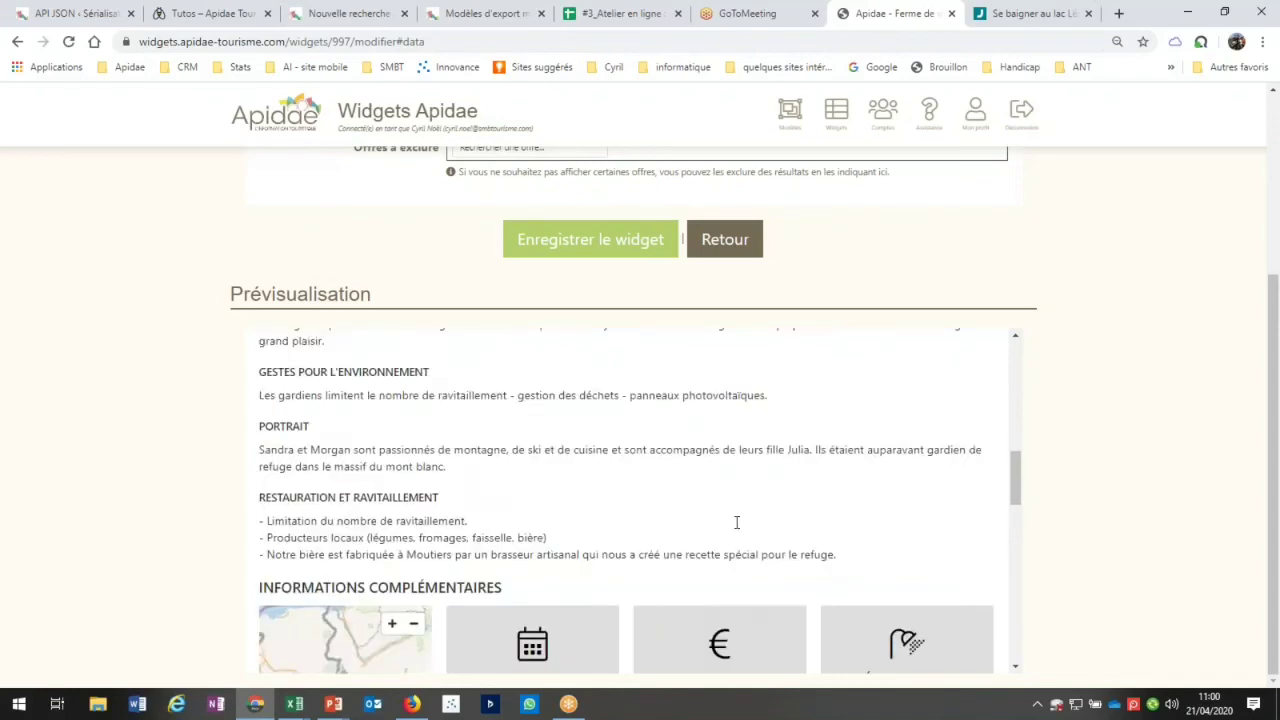
pyautogui.scroll(3, 736, 522)
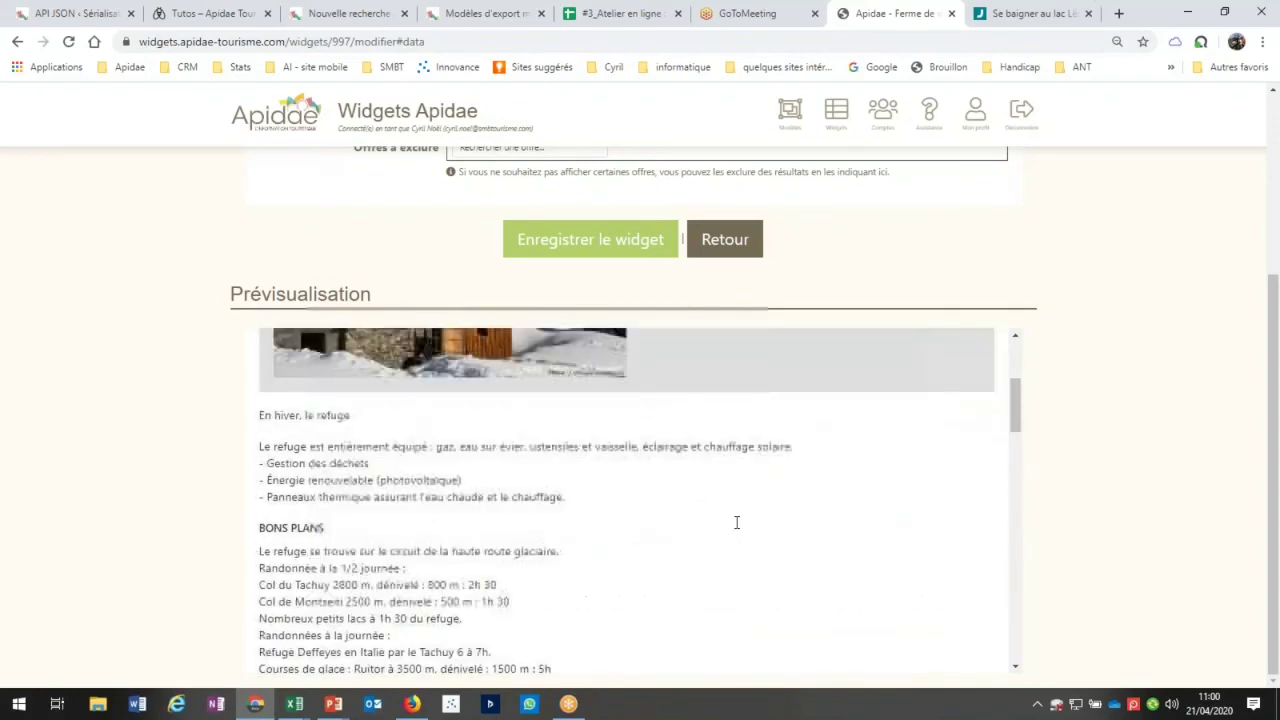
pyautogui.scroll(3, 736, 522)
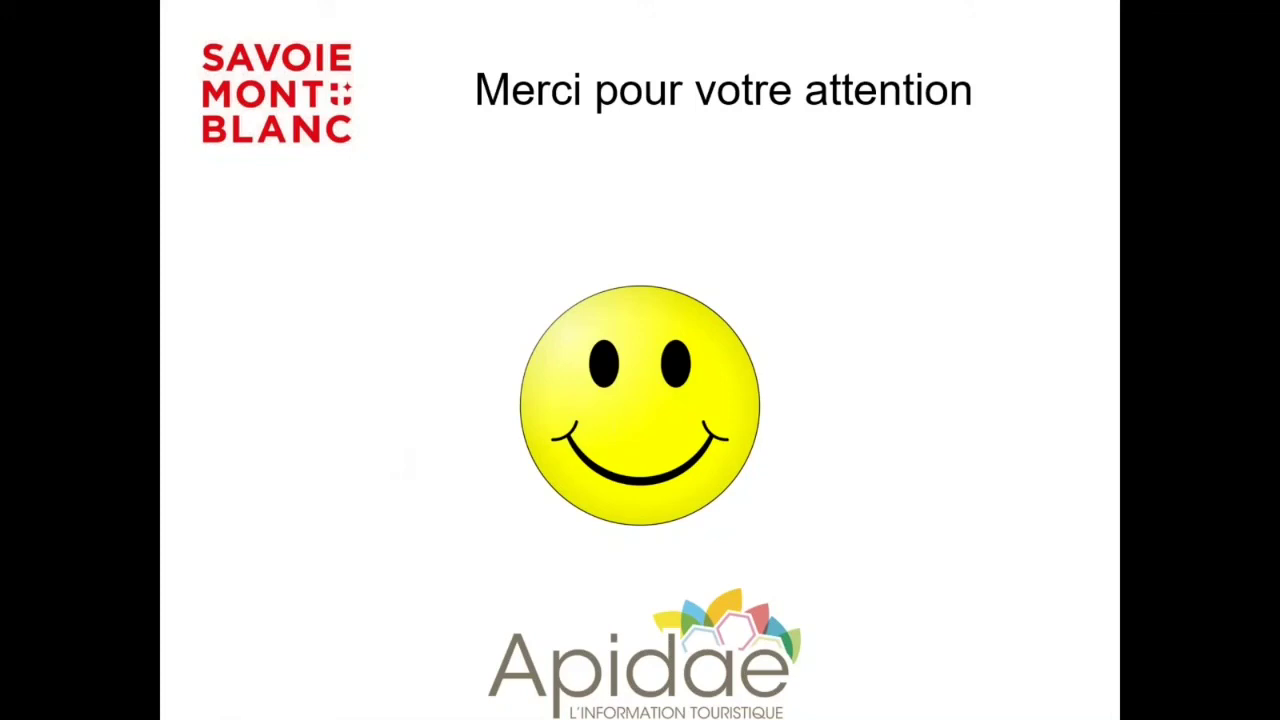
# Switch from the slideshow to the browser, open fr.edit-yourself.com in a new tab and log in with the prefilled credentials
pyautogui.hotkey('alt', 'Tab')
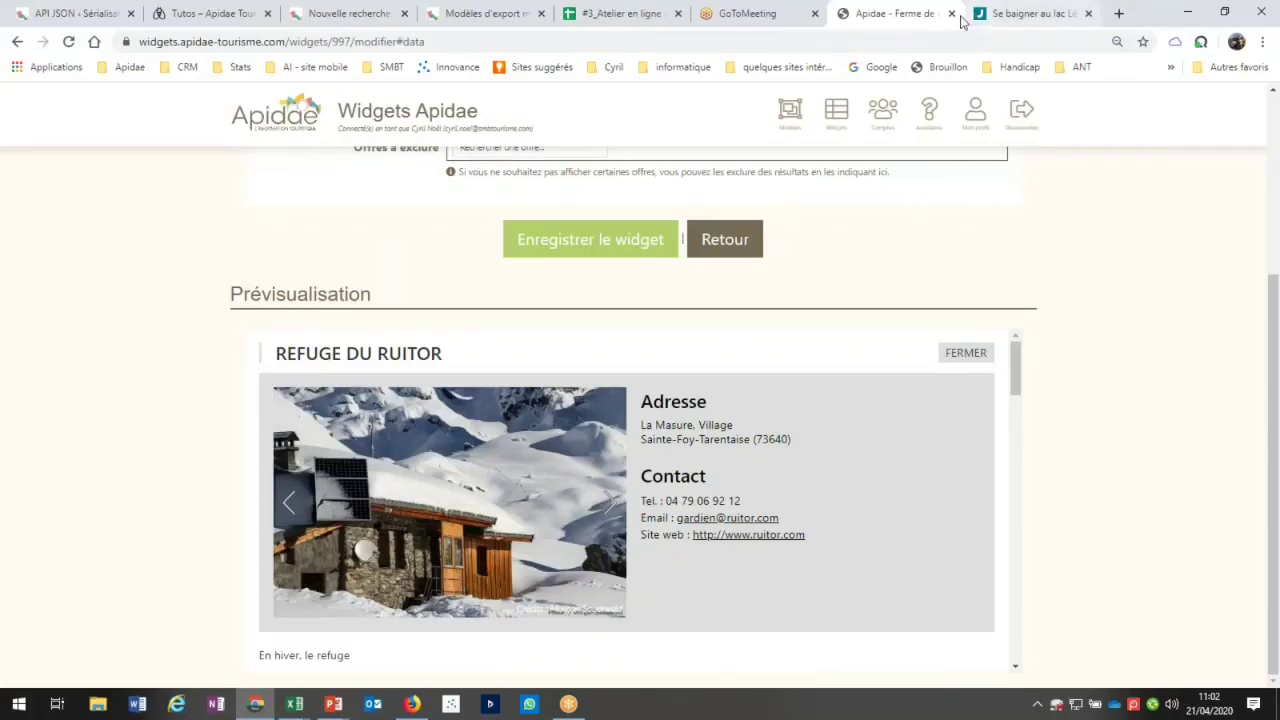
pyautogui.hotkey('ctrl', 't')
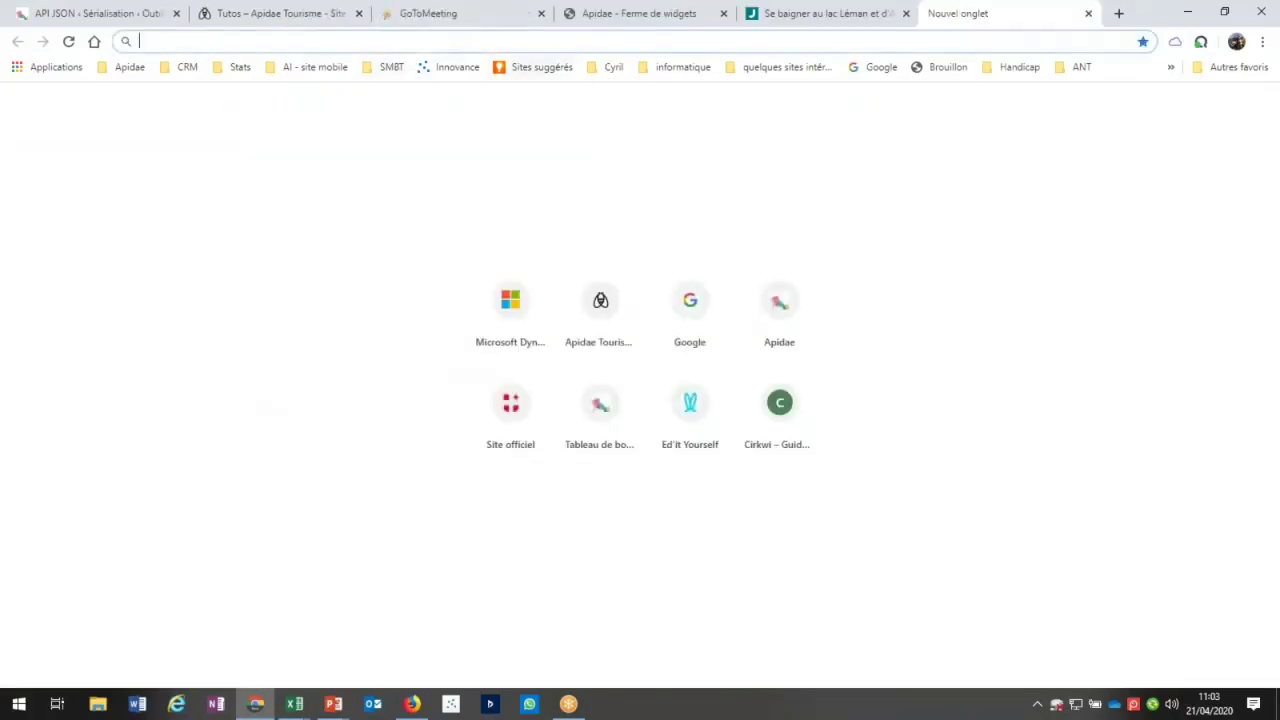
pyautogui.write('f')
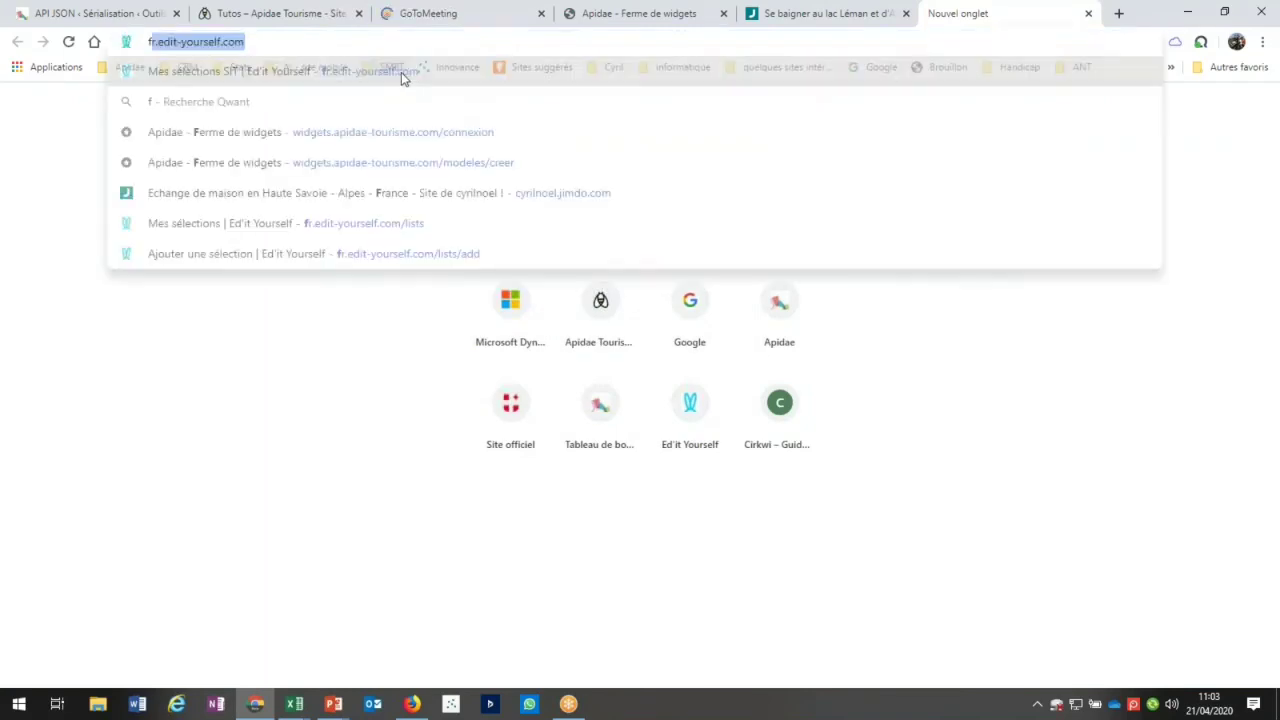
pyautogui.write('r.edi')
pyautogui.press('Return')
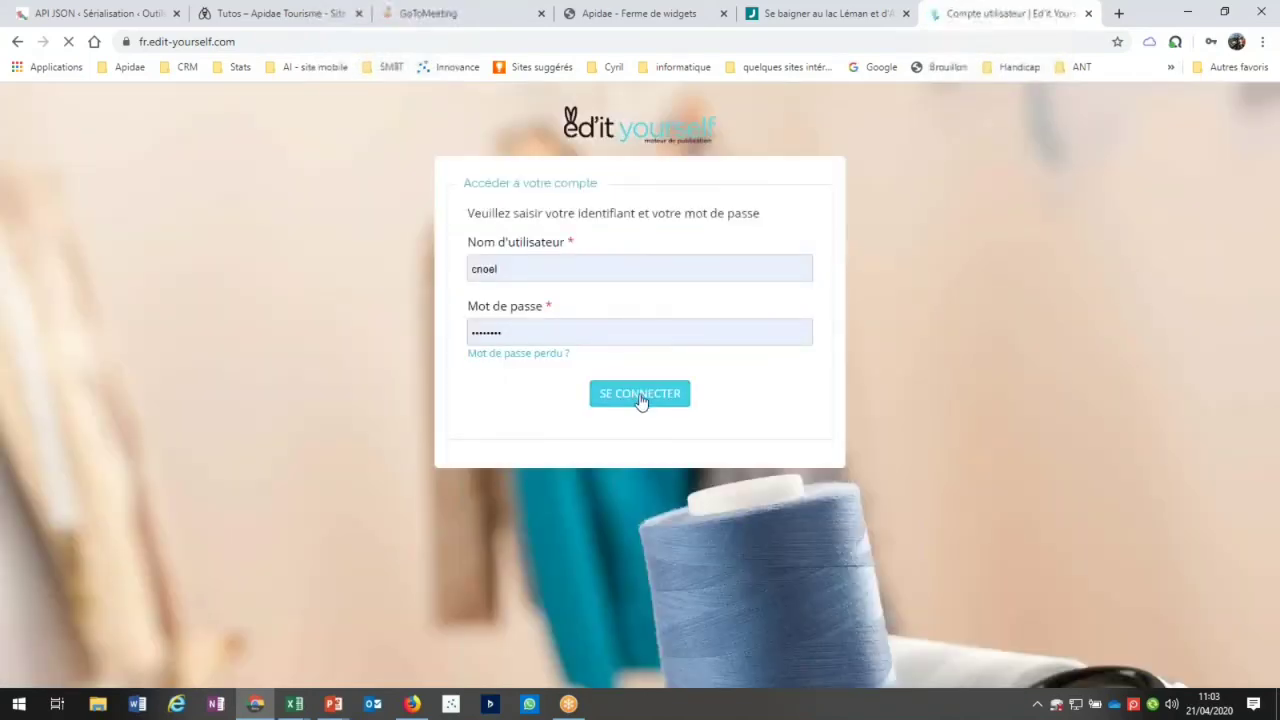
pyautogui.click(638, 396)
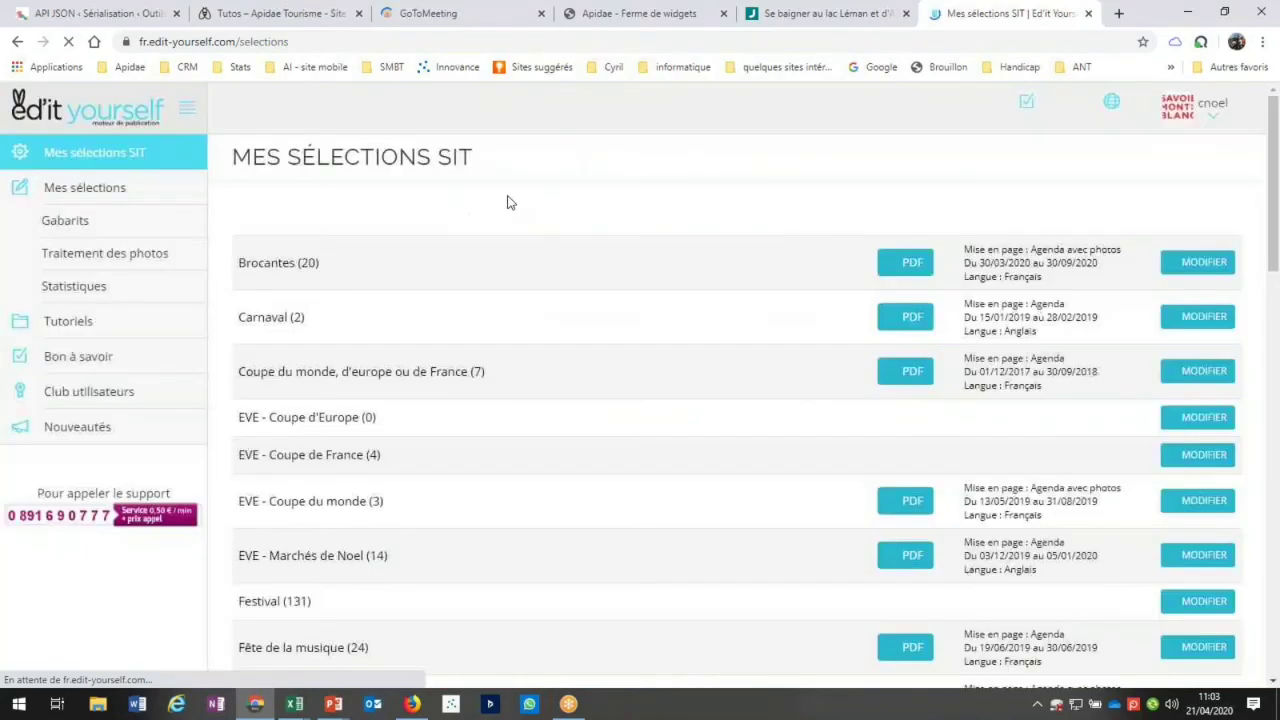
# Create a new selection under Mes sélections and add the tourist object with ID 133380 to it
pyautogui.click(120, 192)
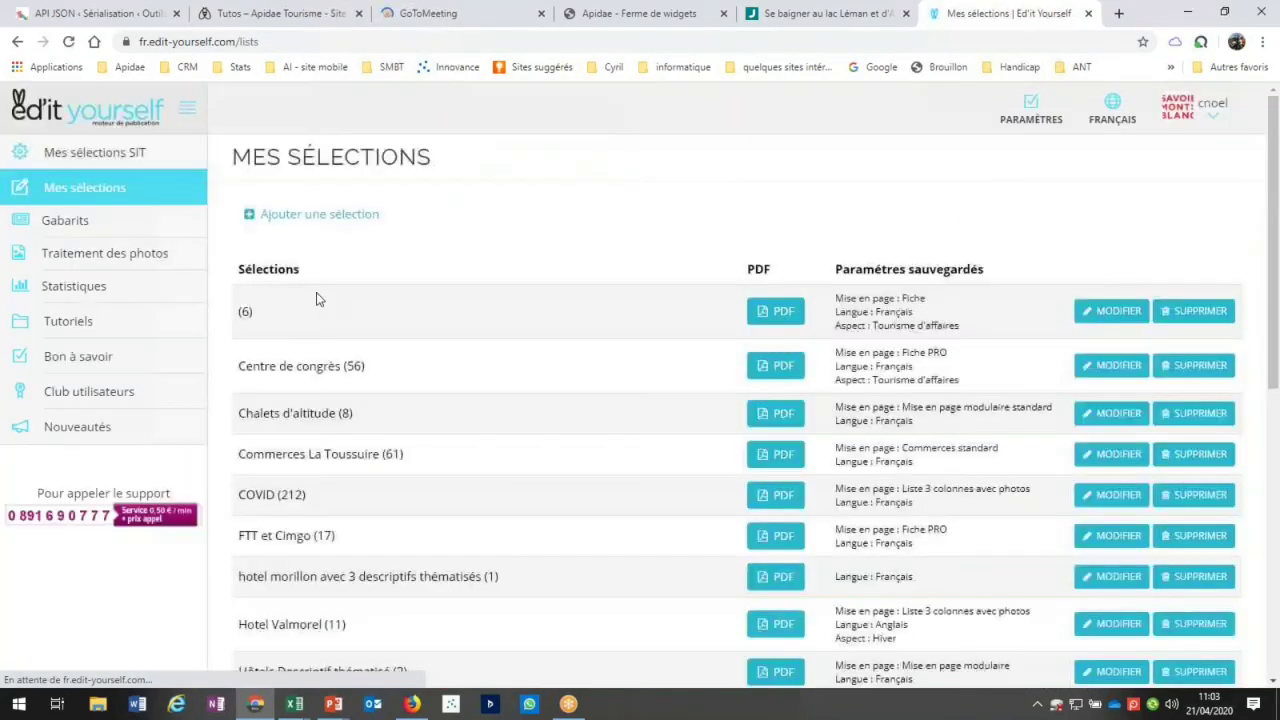
pyautogui.click(372, 216)
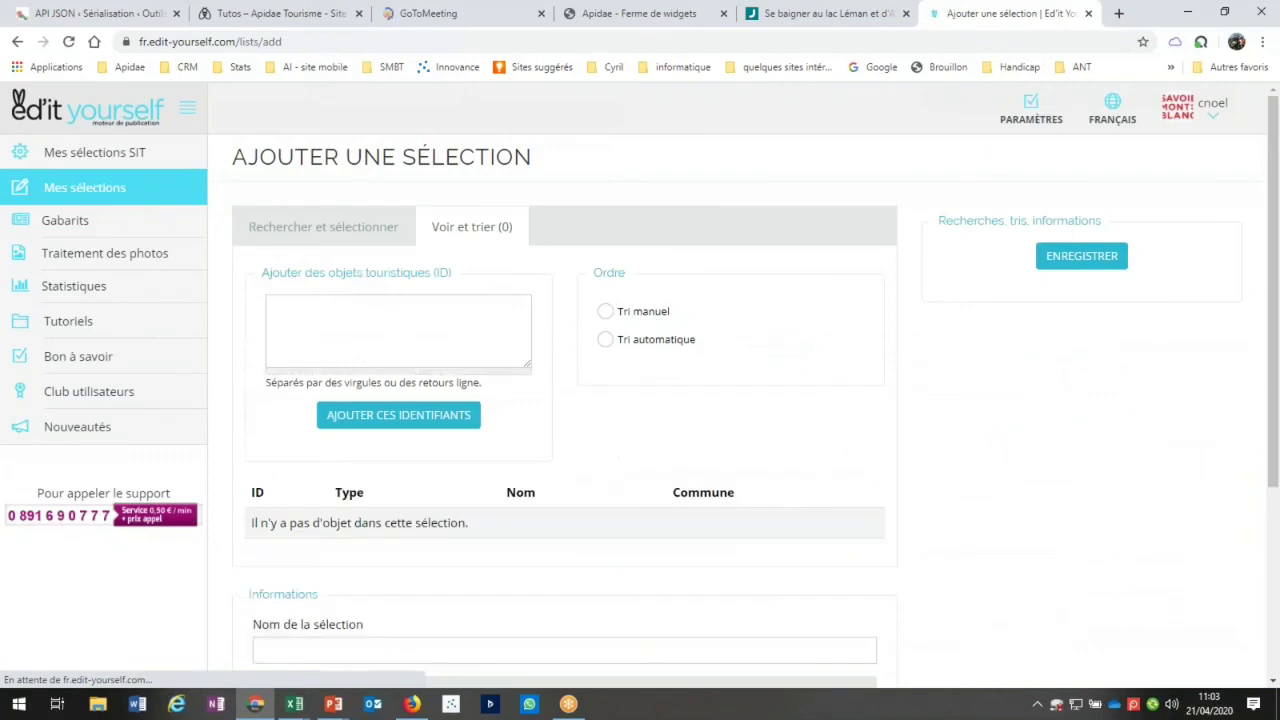
pyautogui.click(360, 317)
pyautogui.write('133380')
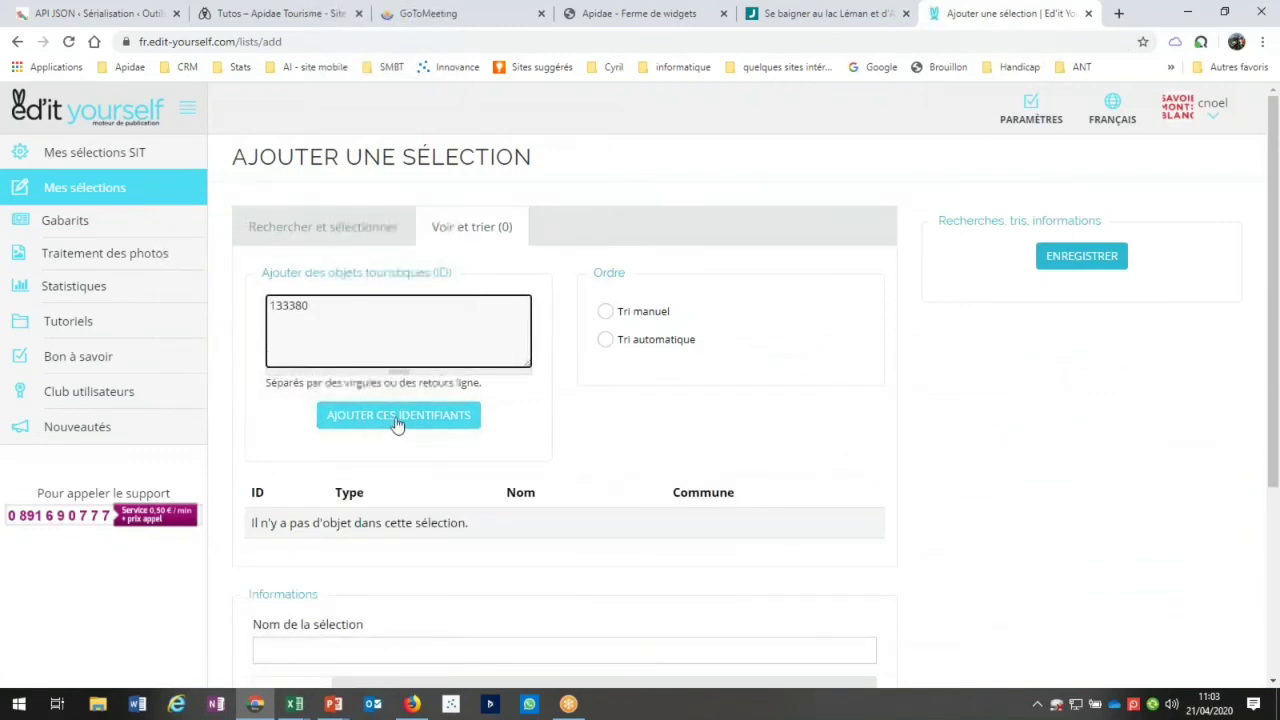
pyautogui.click(398, 418)
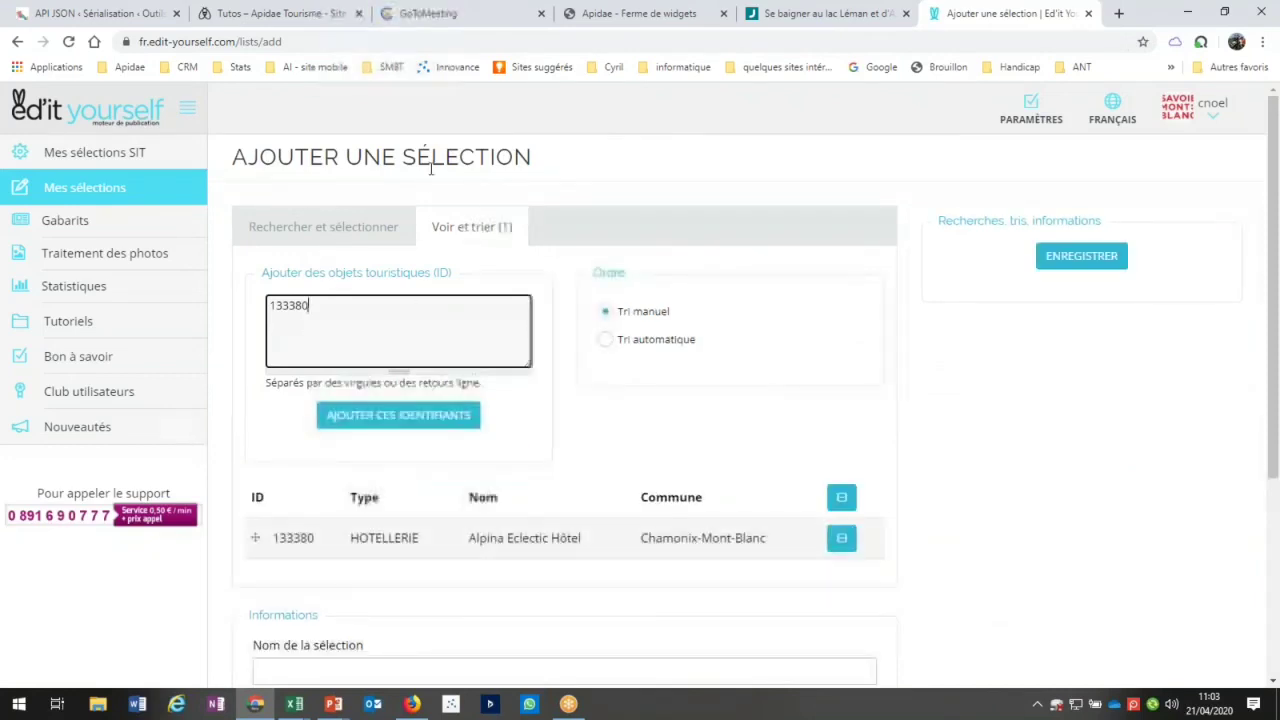
# Save the selection and generate its PDF with the Ed'it-Select application and the Collecte layout
pyautogui.click(1081, 256)
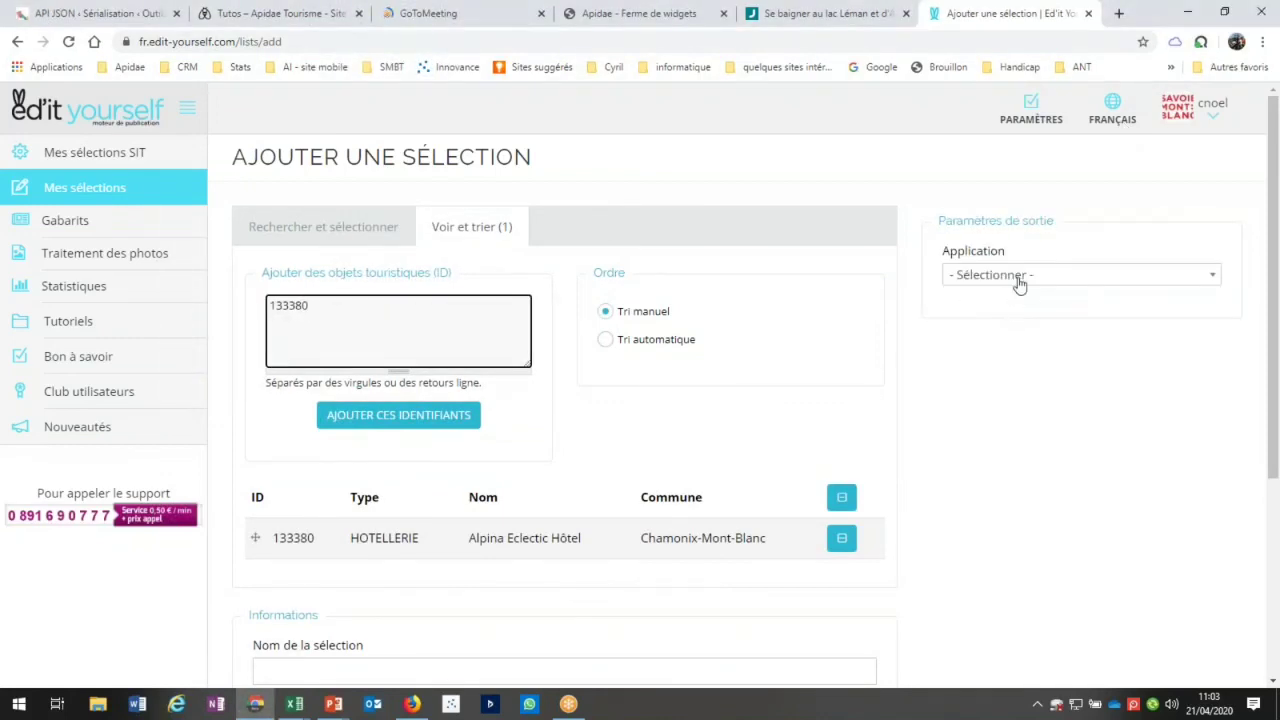
pyautogui.click(1018, 276)
pyautogui.click(994, 324)
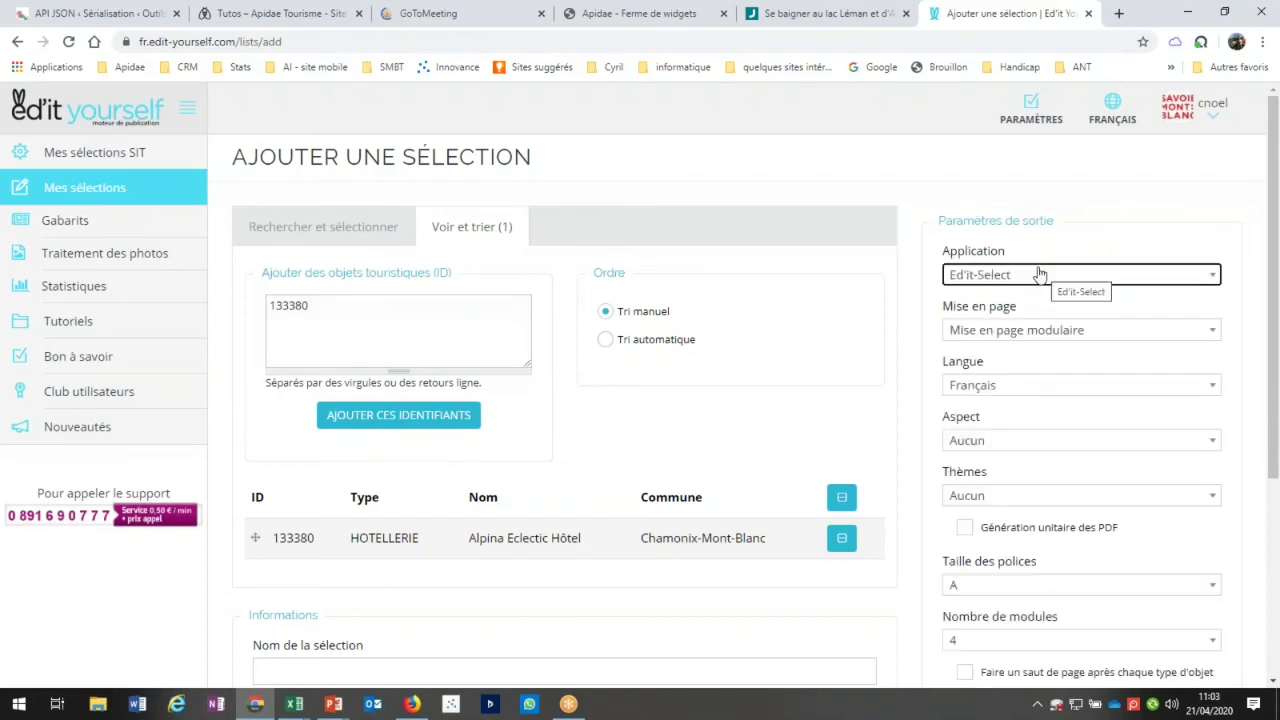
pyautogui.click(1067, 332)
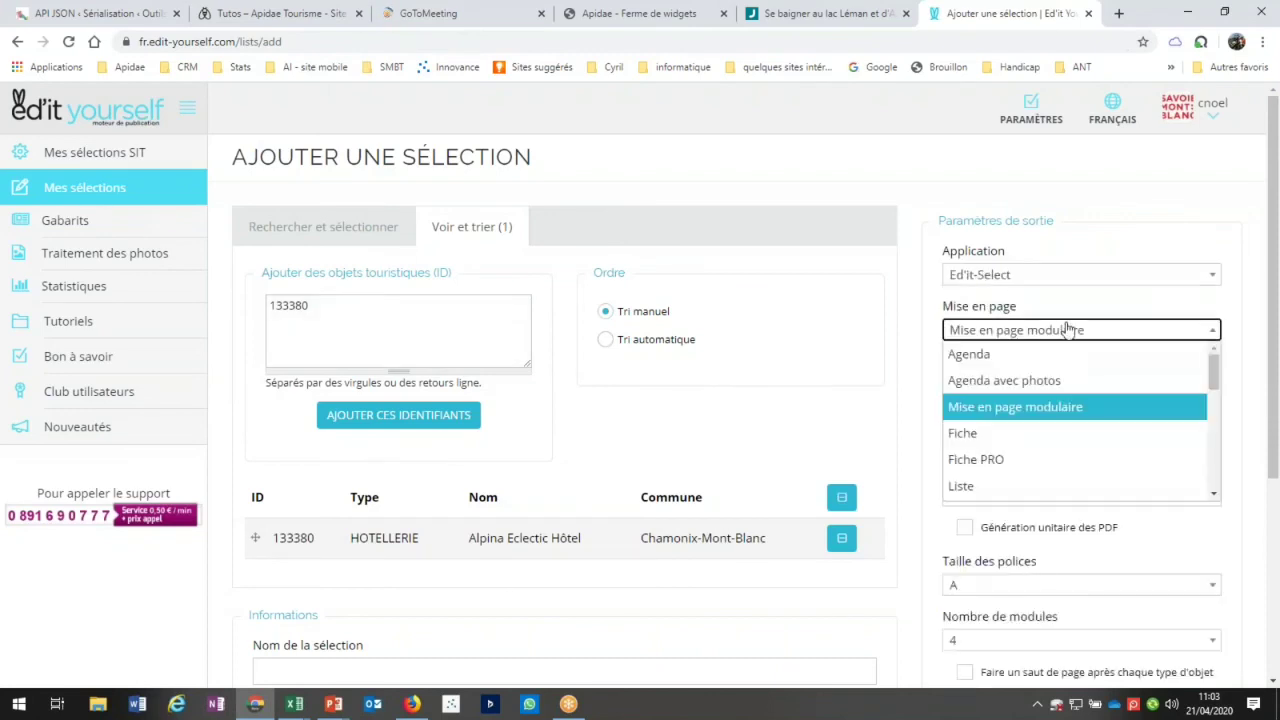
pyautogui.scroll(-4, 1067, 384)
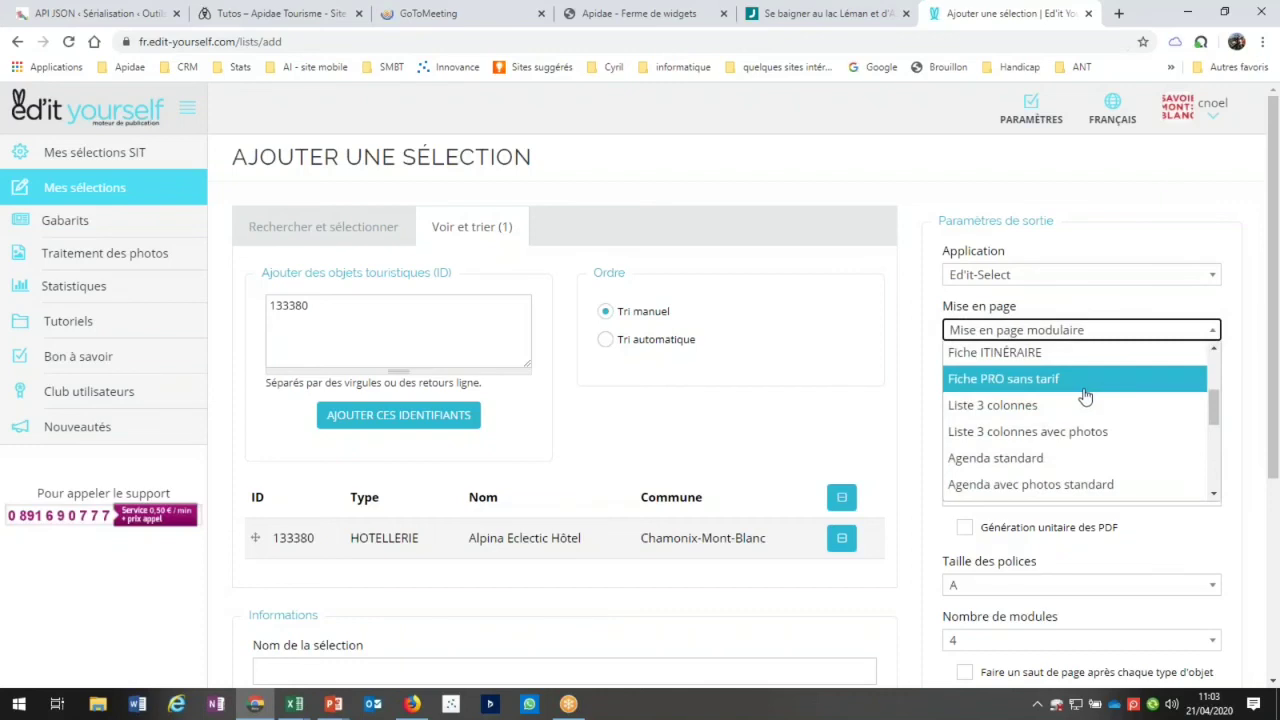
pyautogui.scroll(-1, 1086, 396)
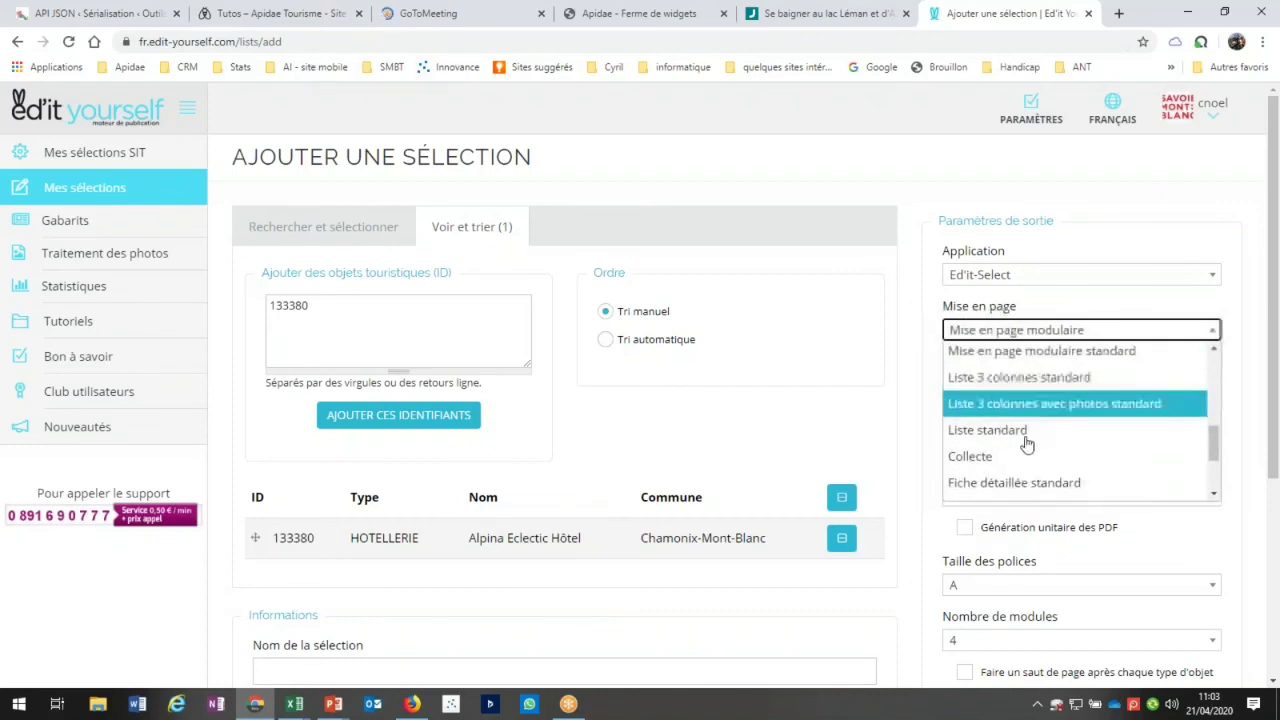
pyautogui.click(985, 457)
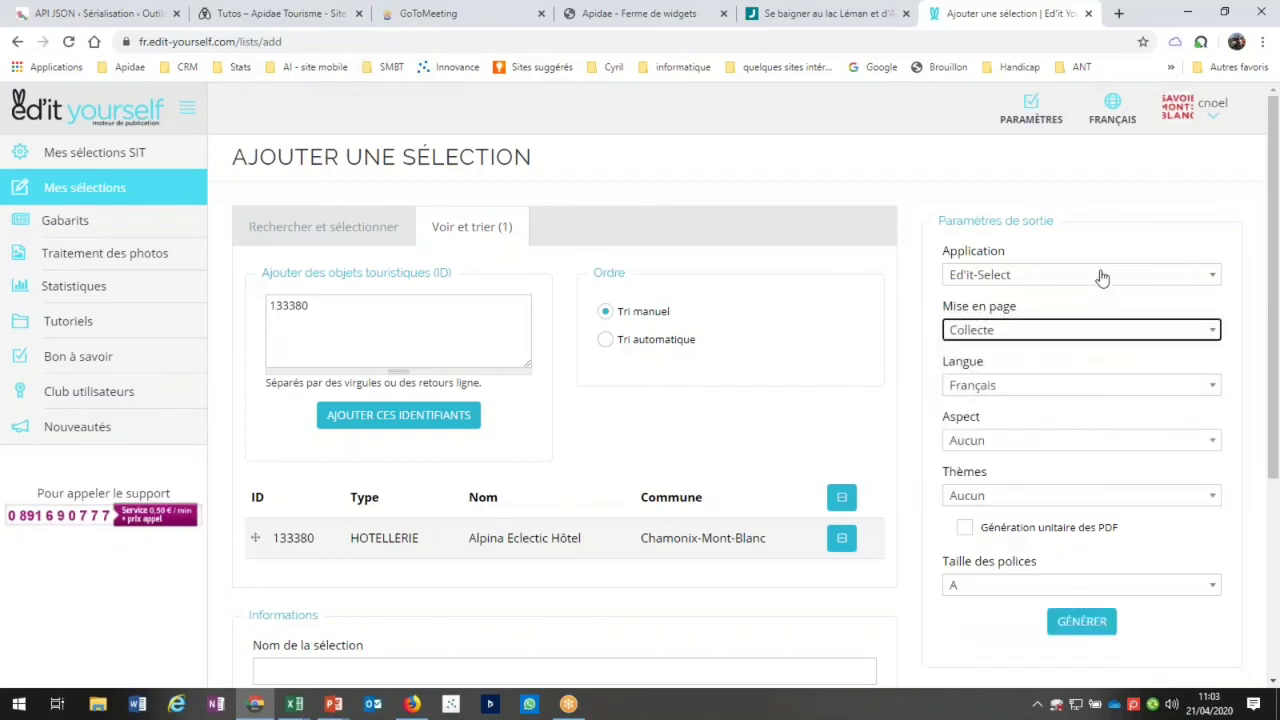
pyautogui.scroll(-2, 1100, 272)
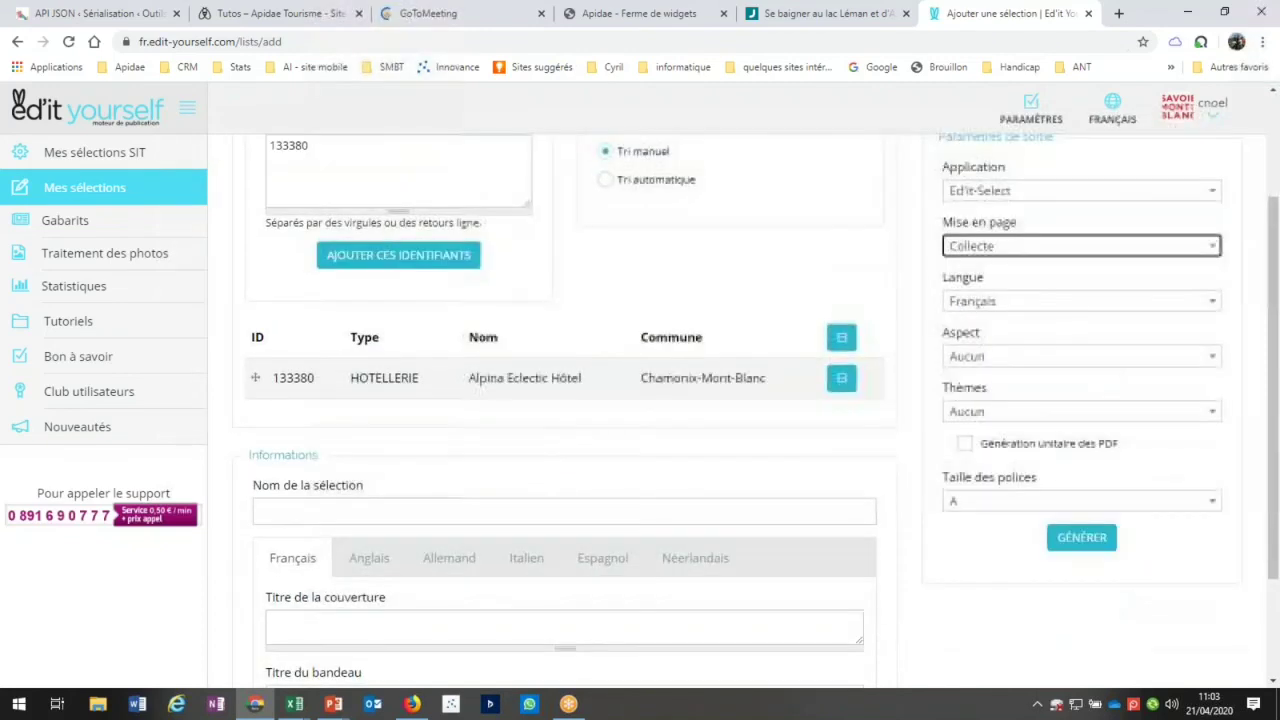
pyautogui.scroll(-2, 986, 486)
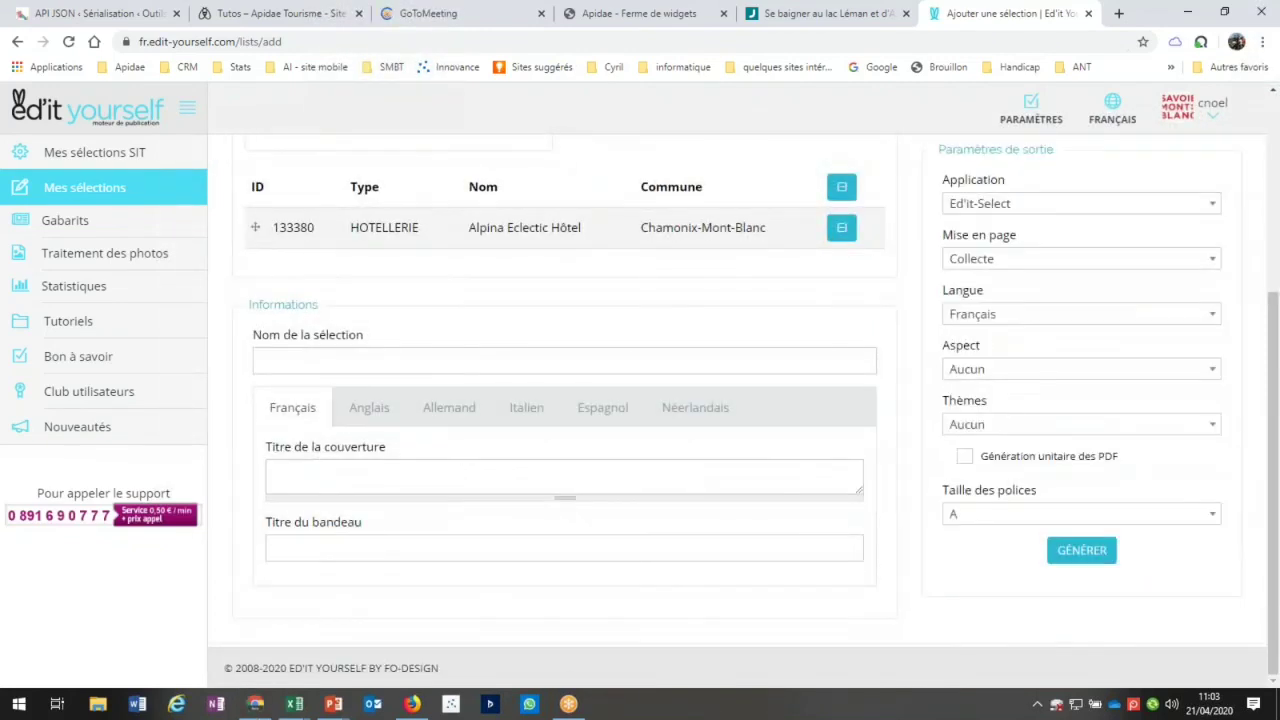
pyautogui.click(1090, 553)
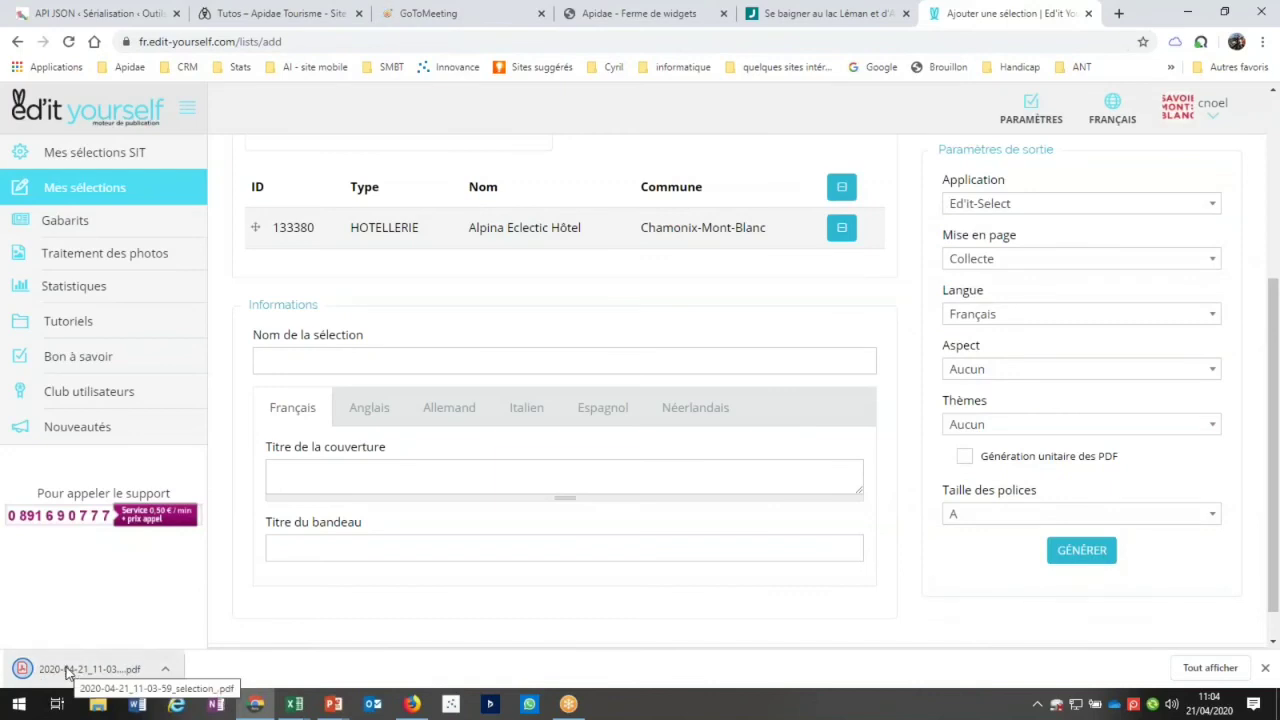
# Open the generated Alpina Eclectic Hôtel PDF and read its details, photo pages and detailed description
pyautogui.click(67, 670)
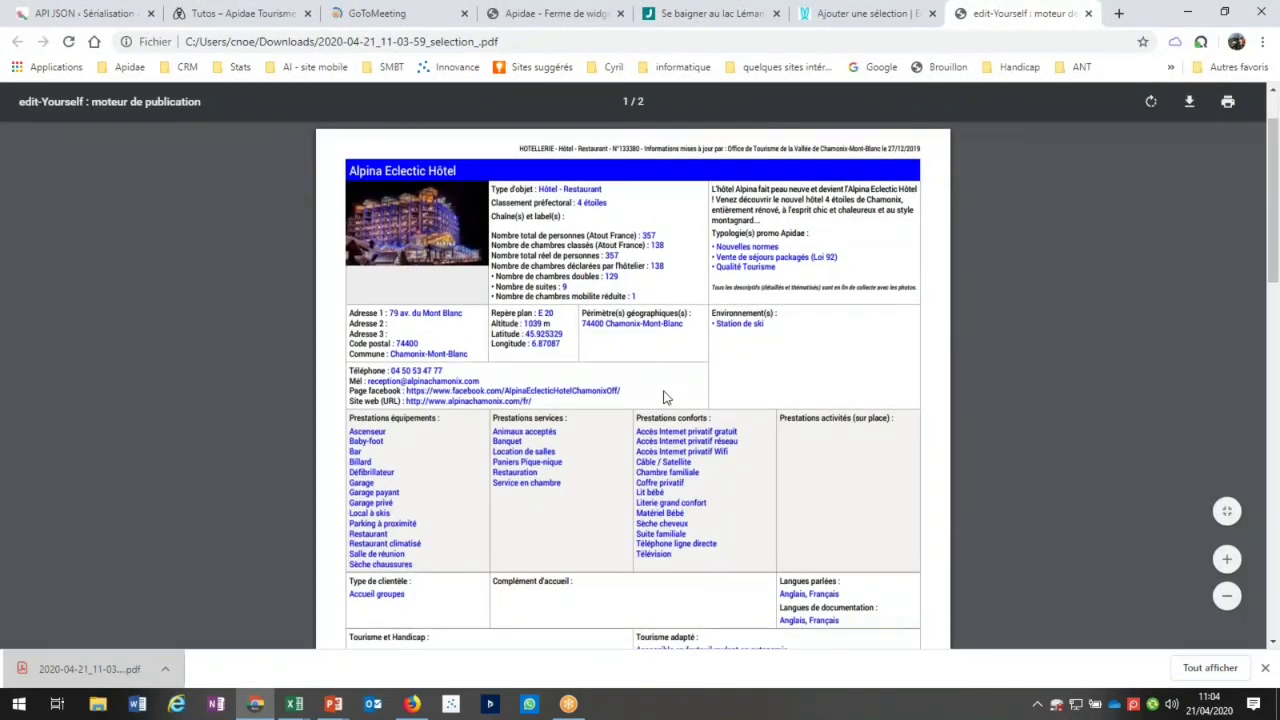
pyautogui.scroll(-5, 663, 397)
pyautogui.scroll(-2, 663, 397)
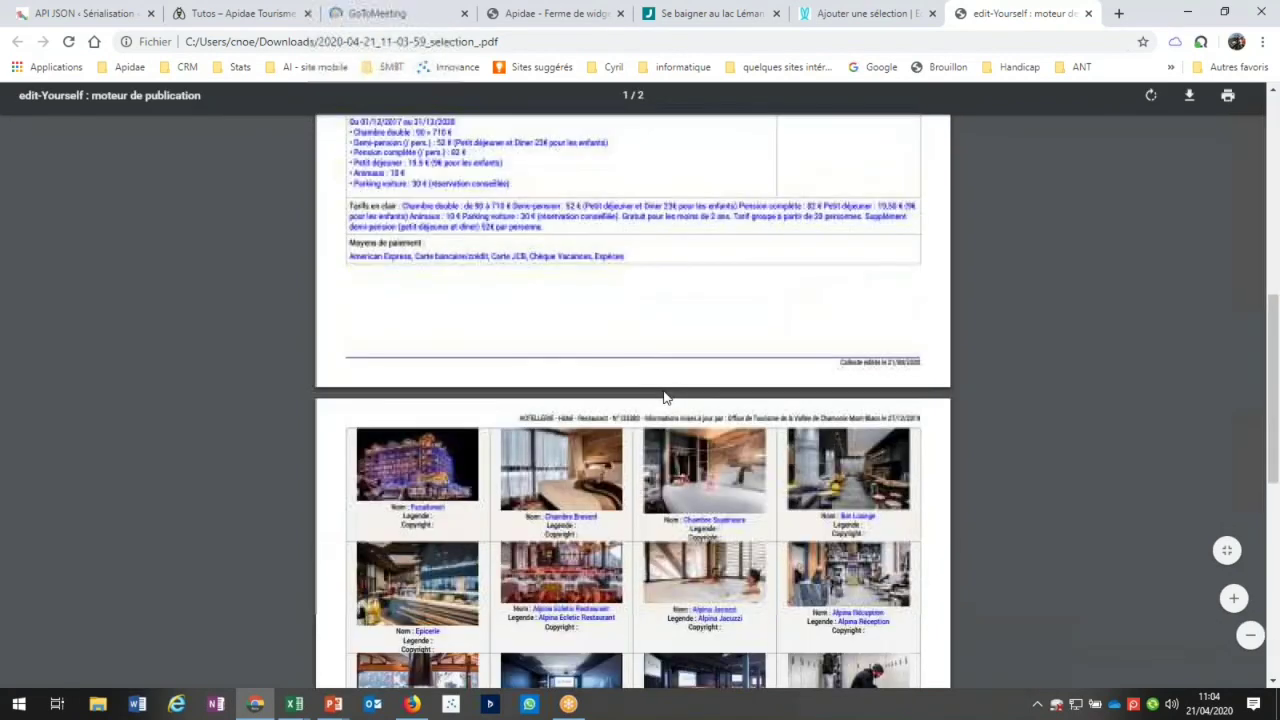
pyautogui.scroll(-3, 686, 357)
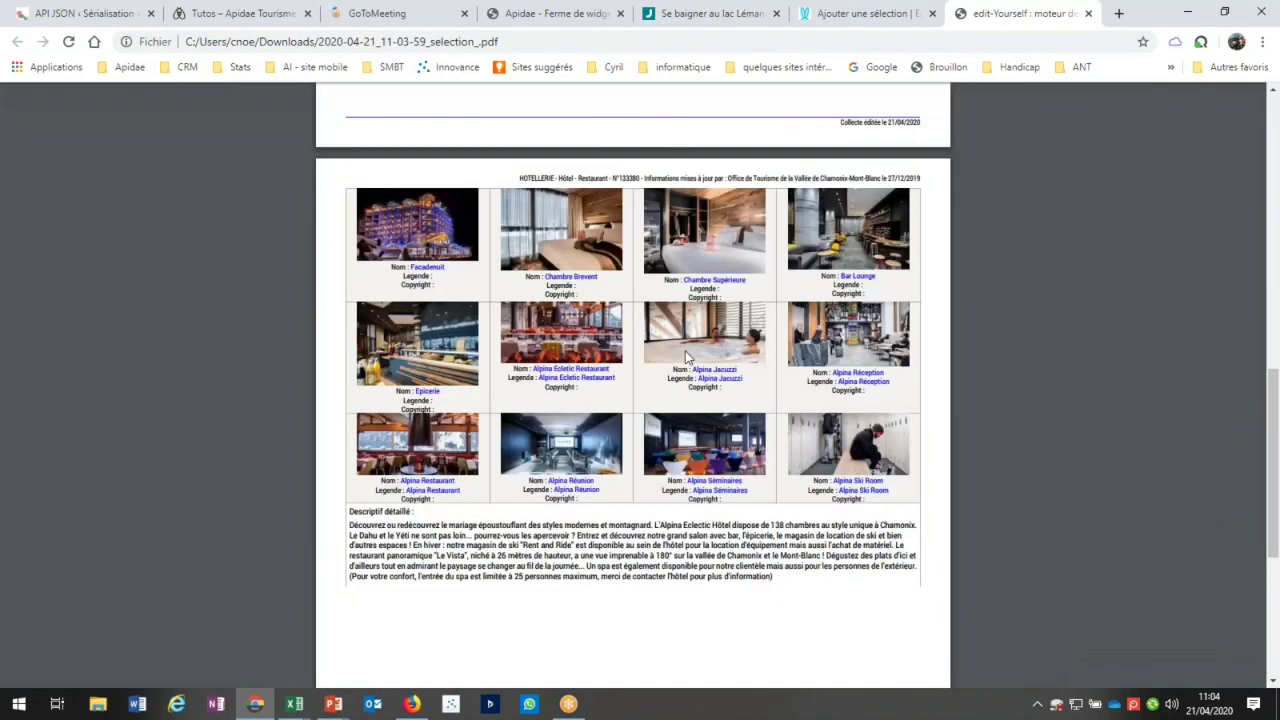
pyautogui.scroll(5, 686, 357)
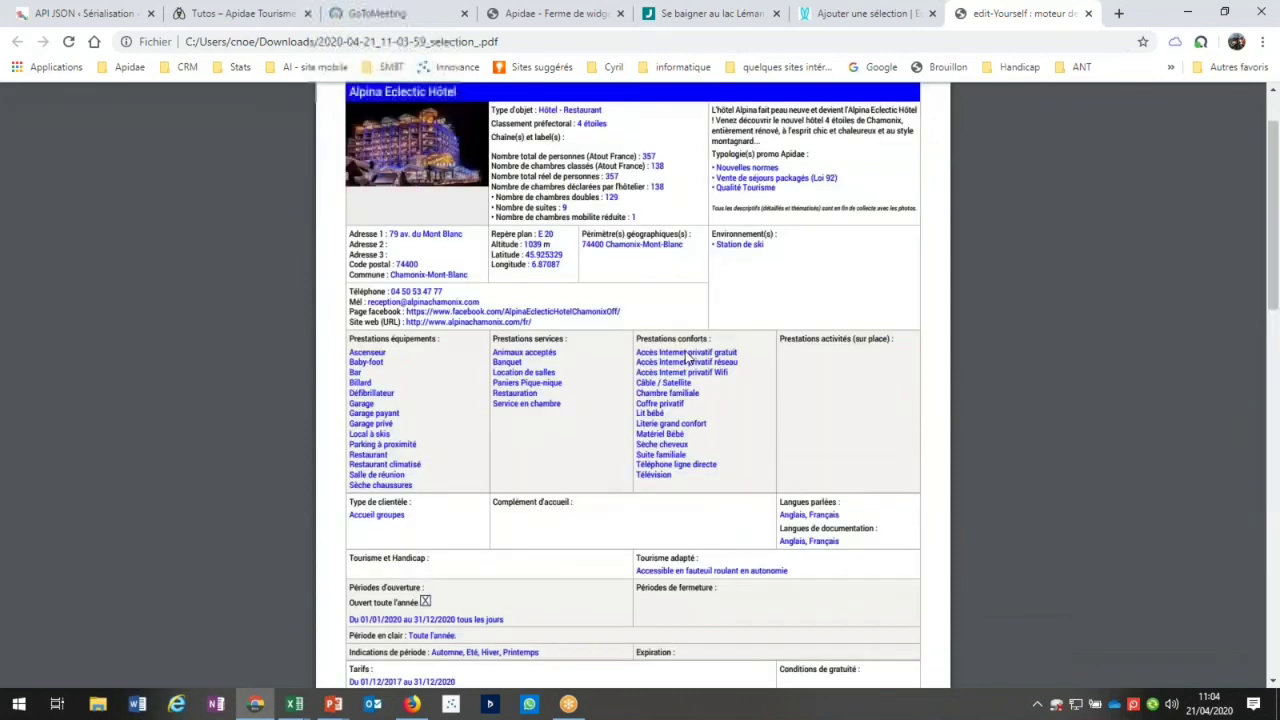
# Set the selection's aspect to Hiver and generate the Collecte PDF again
pyautogui.click(857, 14)
pyautogui.click(991, 369)
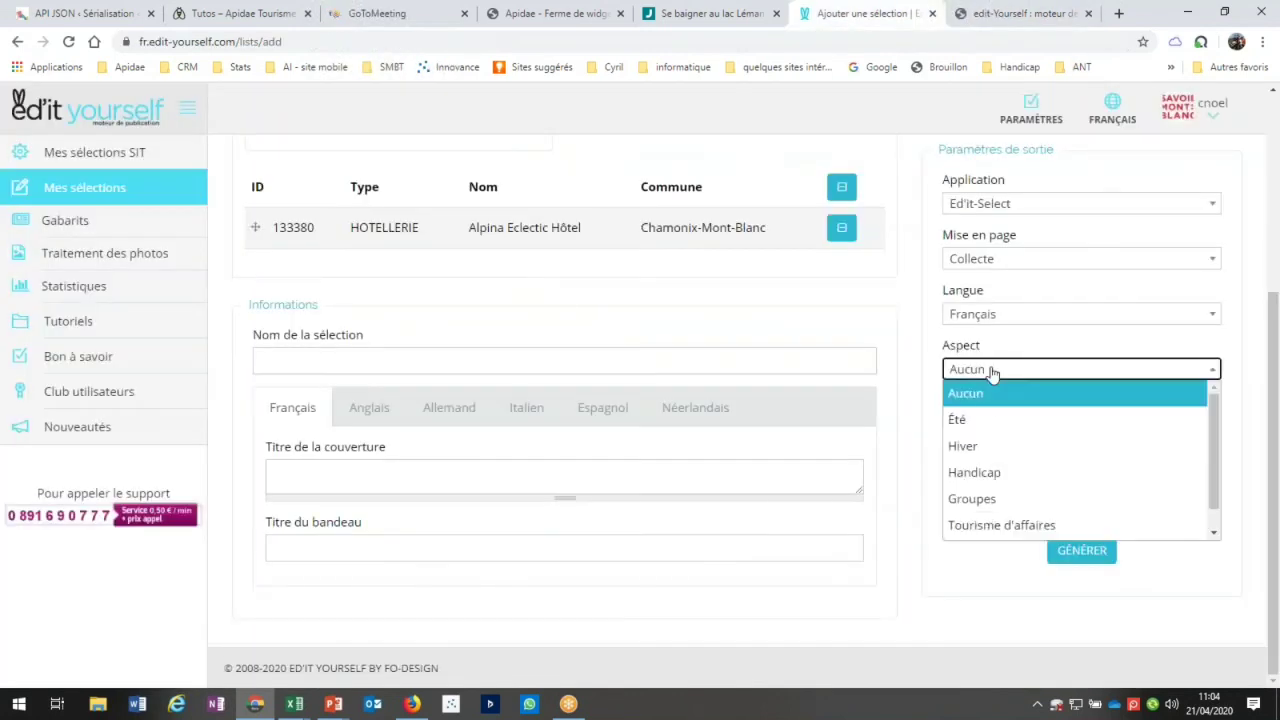
pyautogui.click(978, 447)
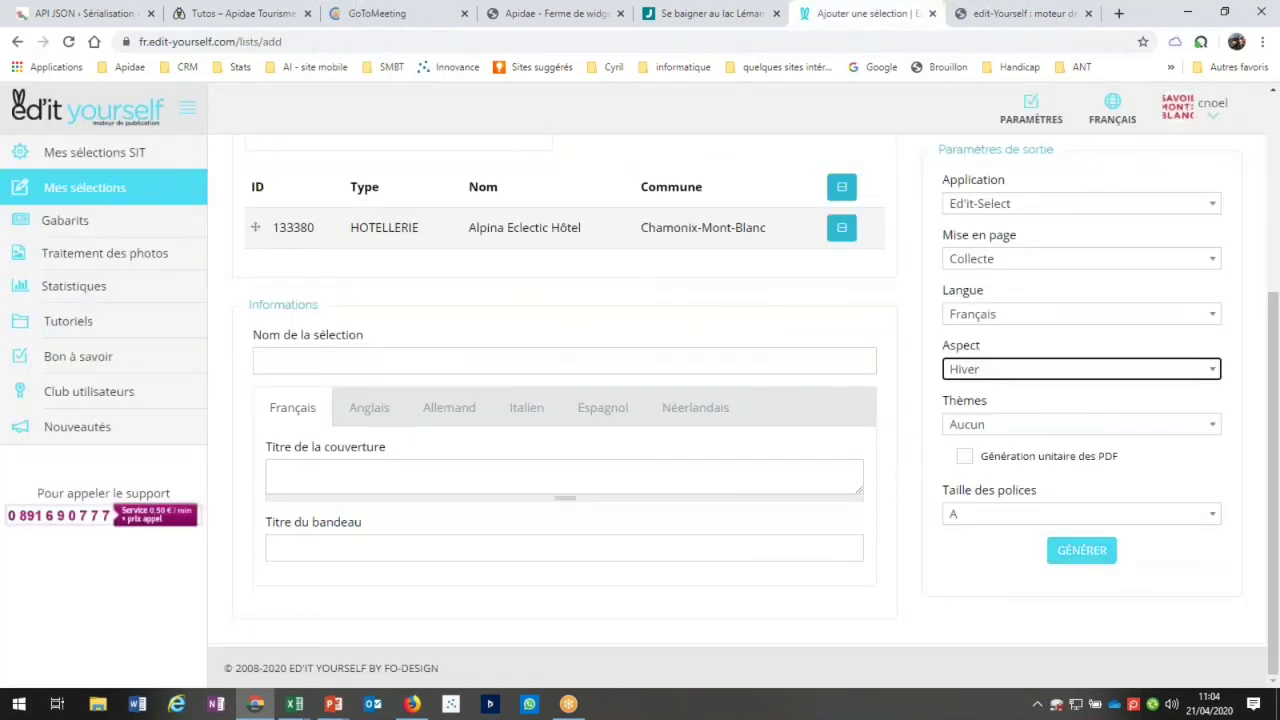
pyautogui.click(1081, 550)
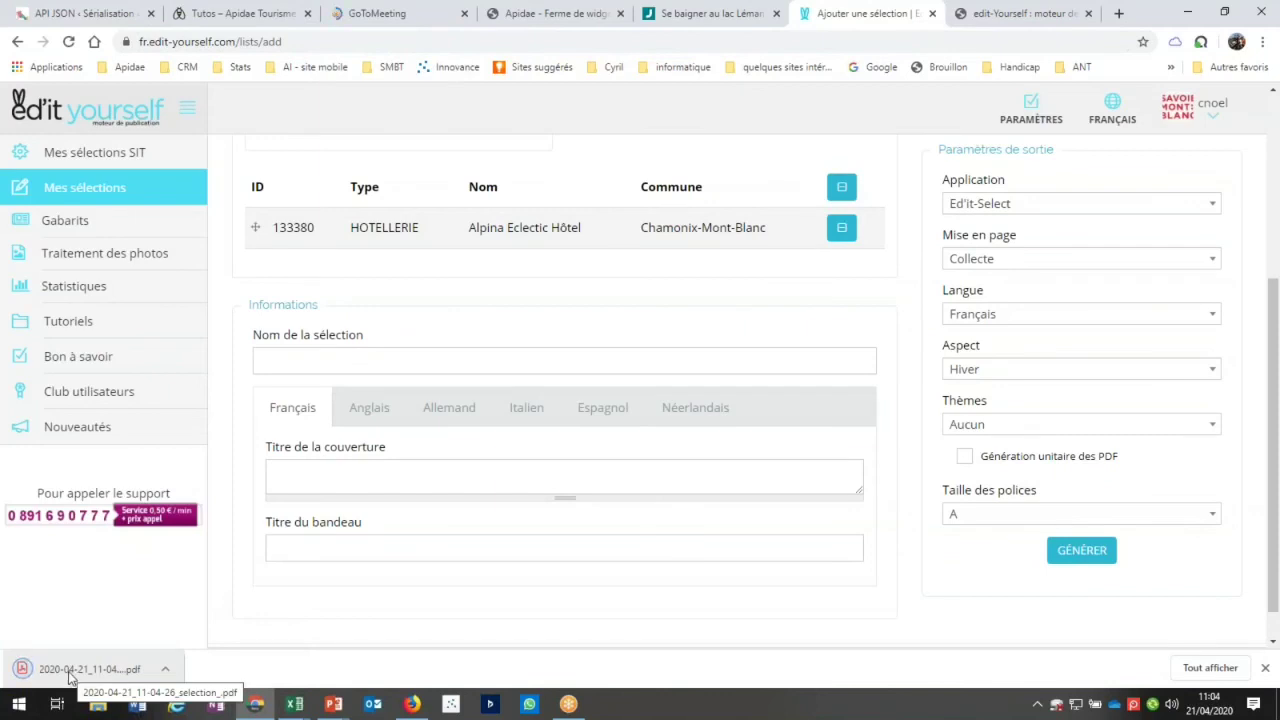
# Open the Hiver PDF and compare its photos and detailed description with those in the PDF without an aspect
pyautogui.click(70, 677)
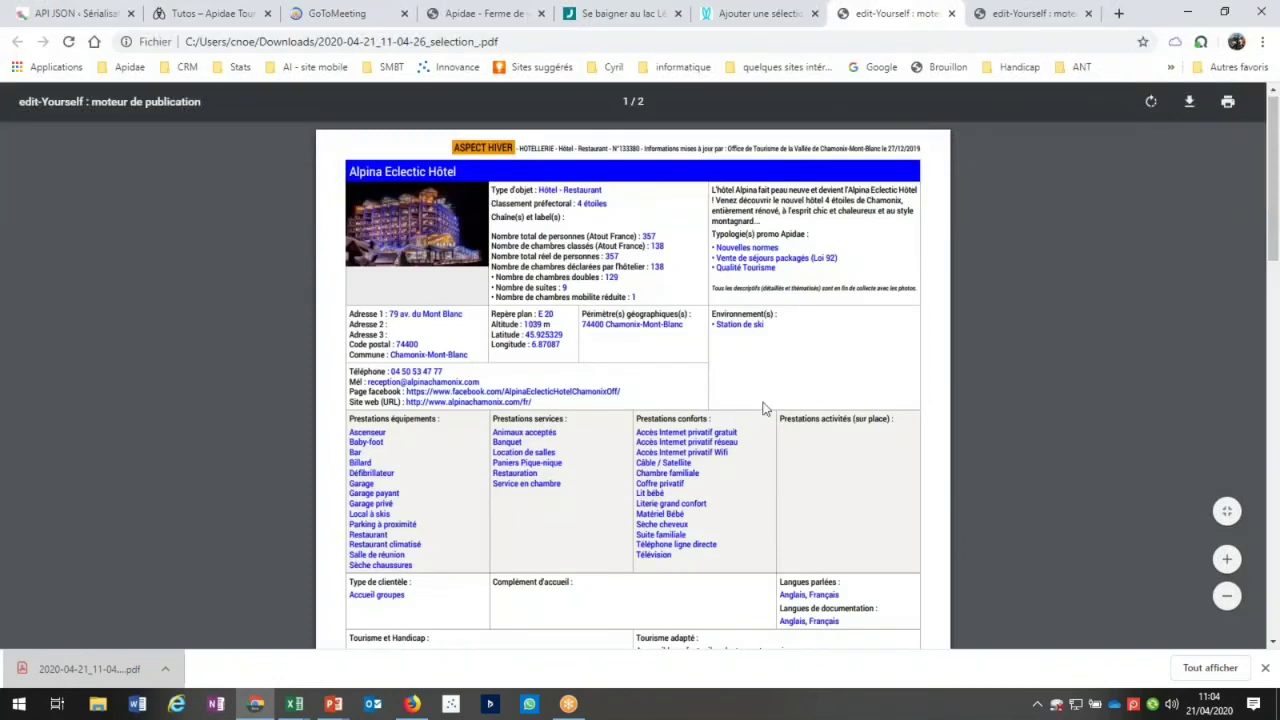
pyautogui.scroll(-1, 745, 408)
pyautogui.scroll(-8, 727, 408)
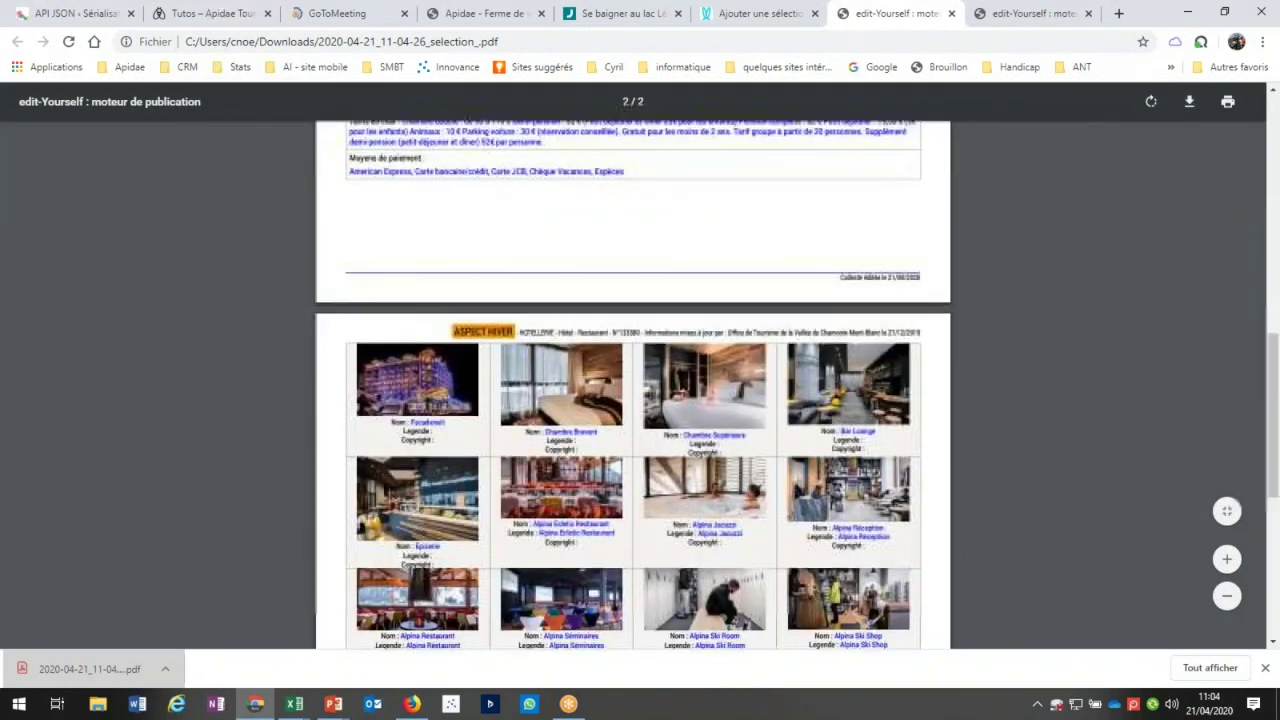
pyautogui.scroll(-3, 715, 455)
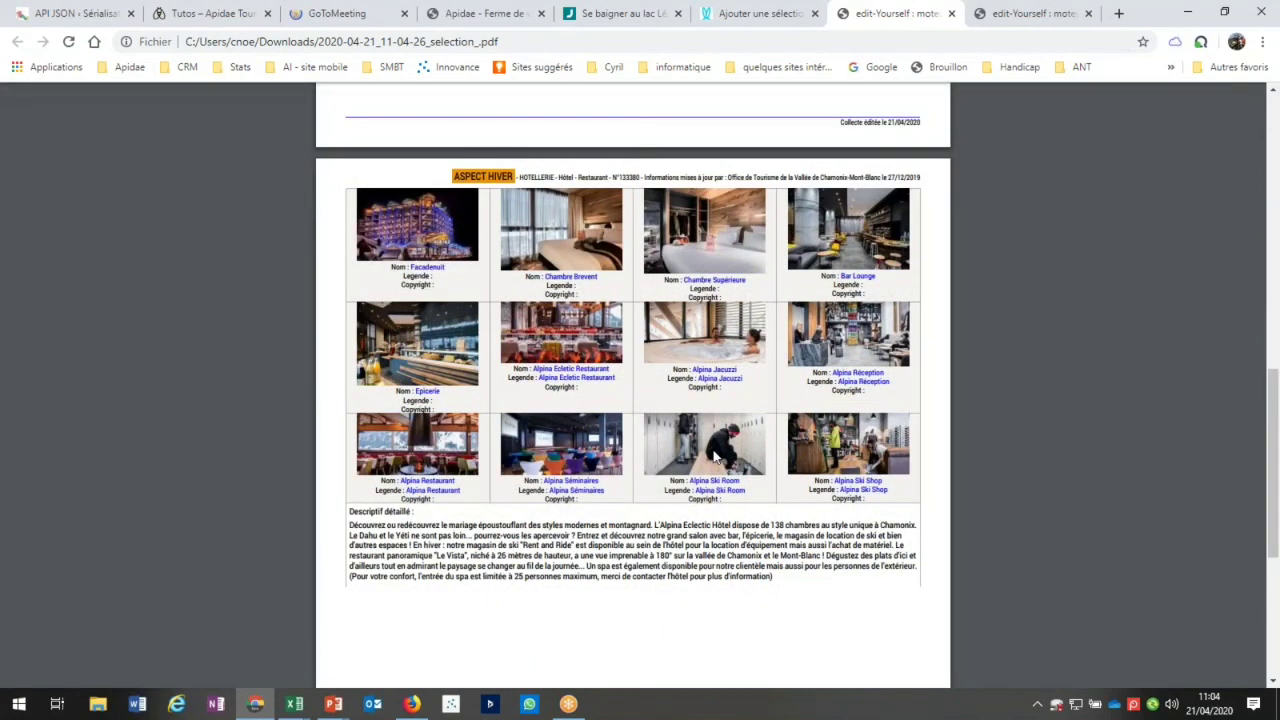
pyautogui.click(1030, 13)
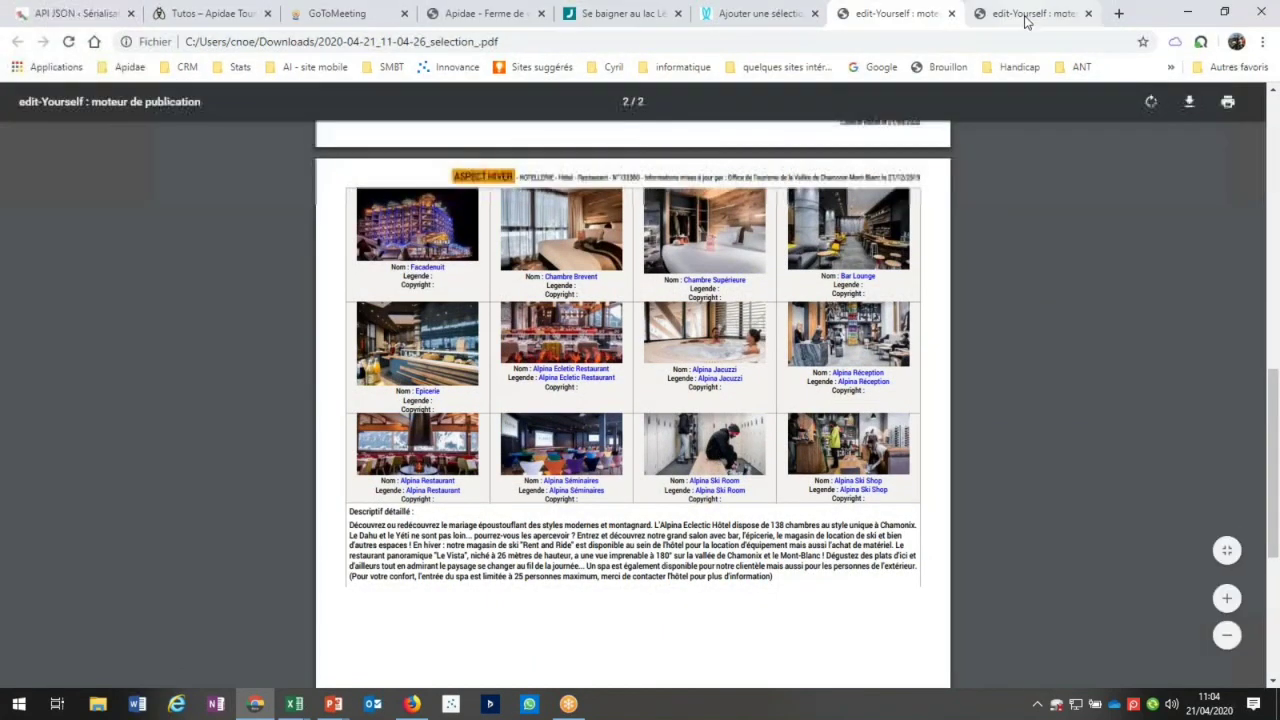
pyautogui.scroll(-15, 808, 355)
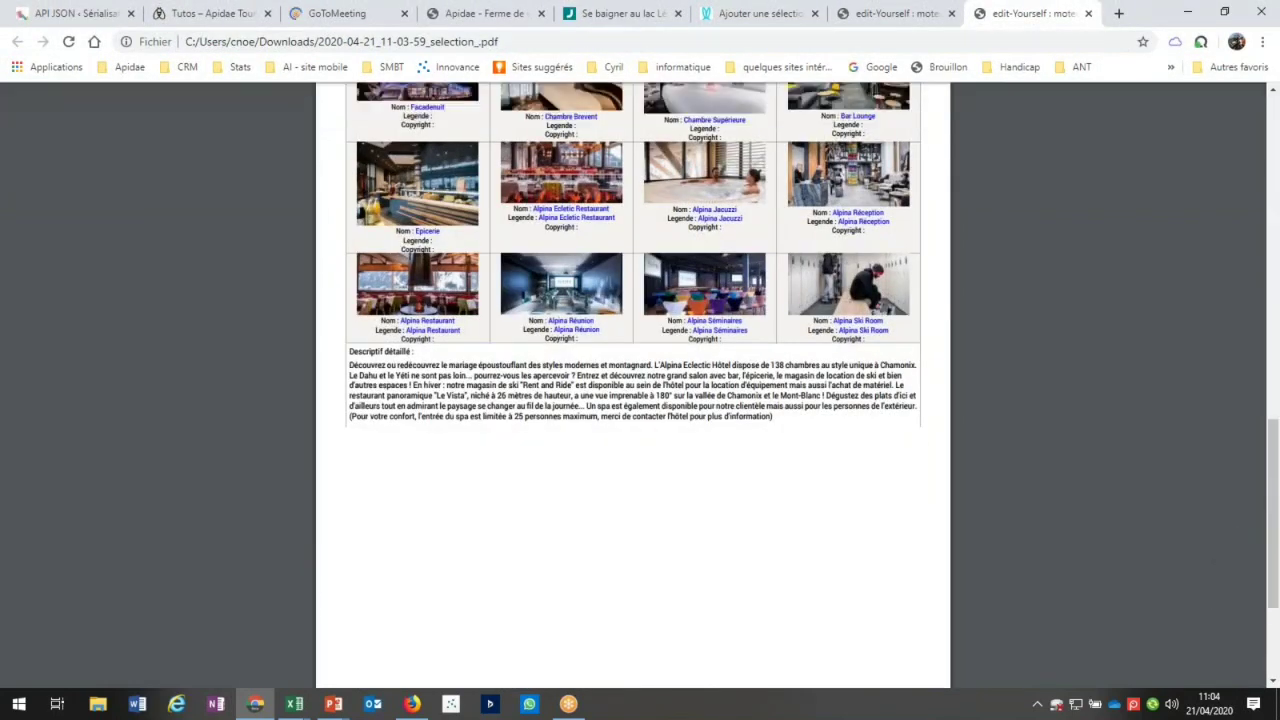
pyautogui.scroll(1, 826, 377)
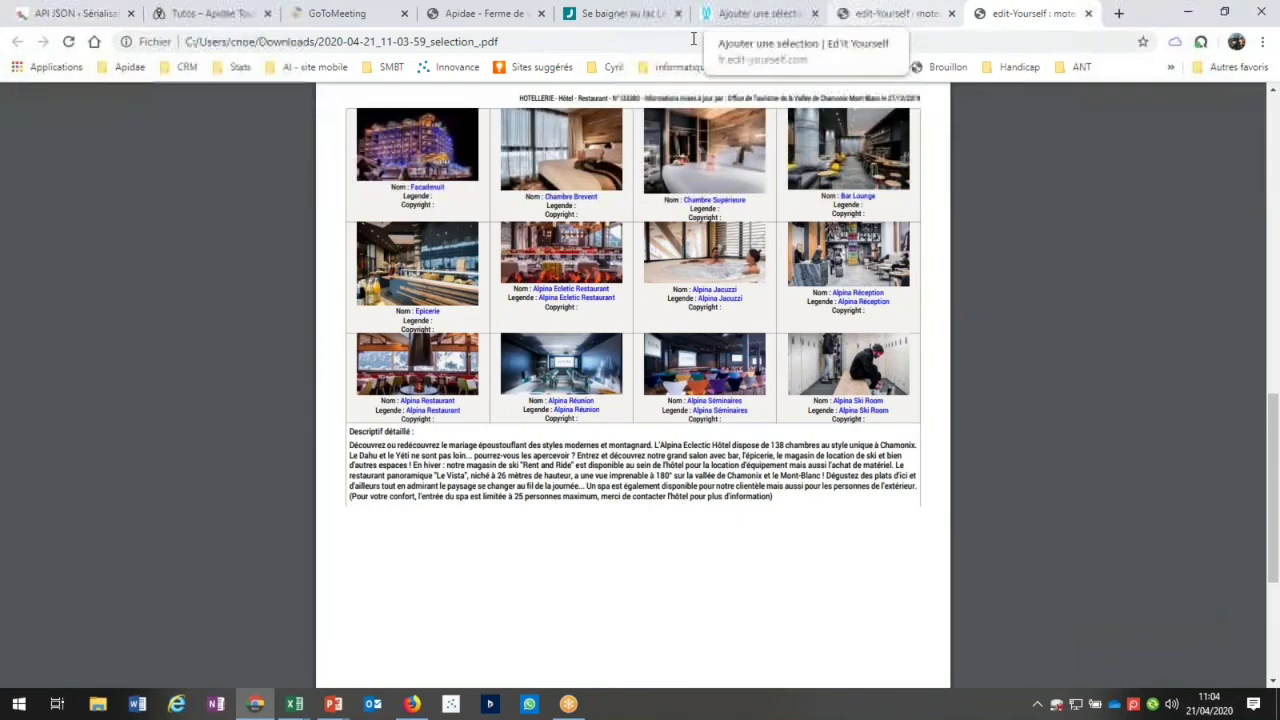
# Return to the selection, set its aspect to Été and generate the Collecte PDF
pyautogui.click(750, 13)
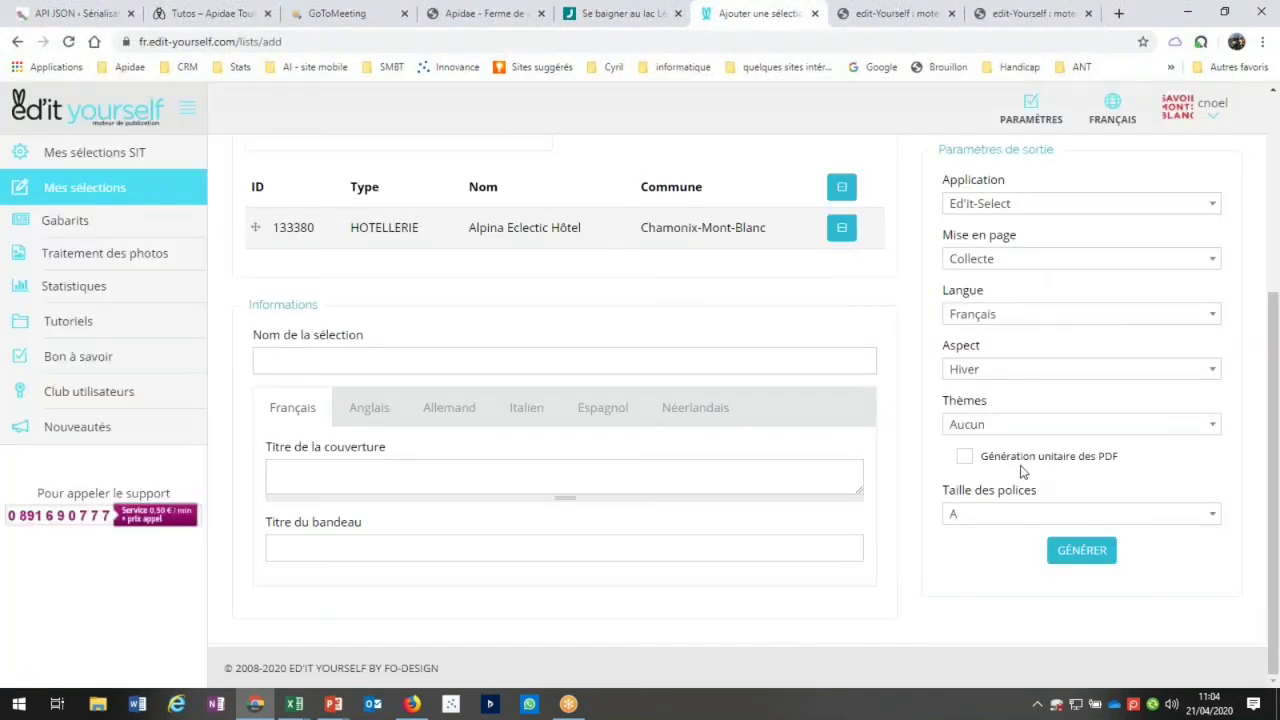
pyautogui.click(1025, 370)
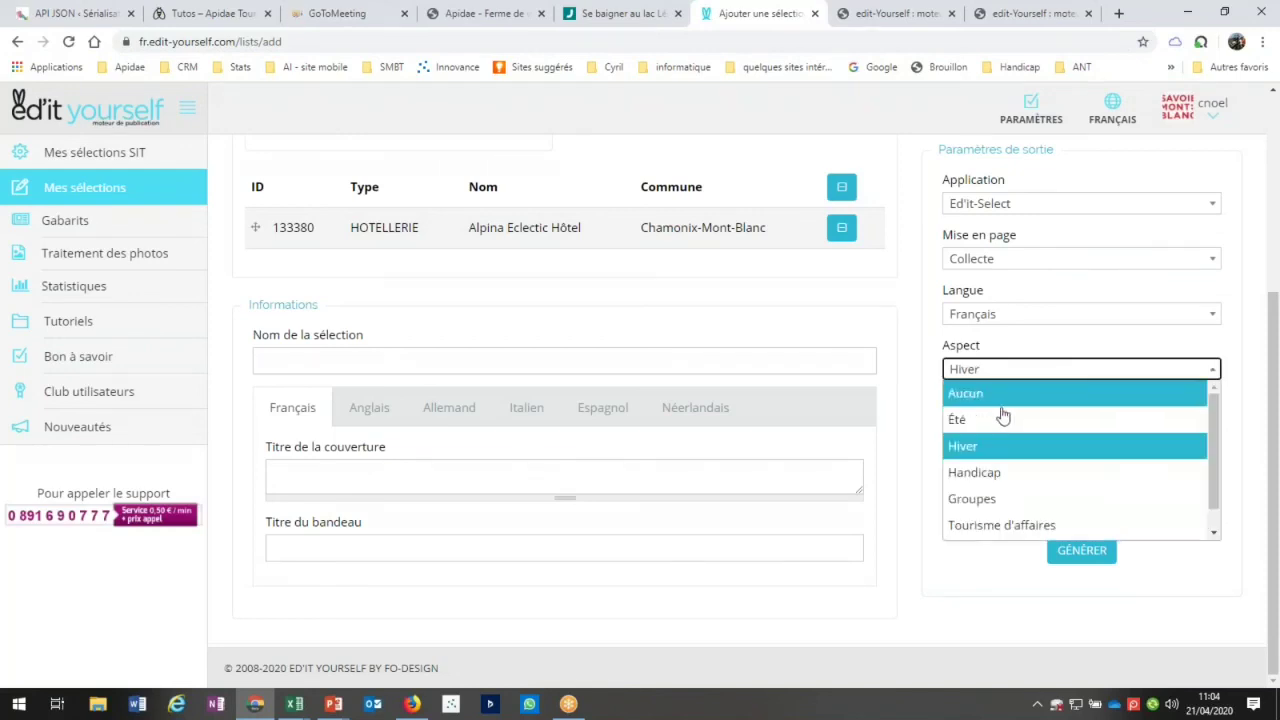
pyautogui.click(995, 415)
pyautogui.click(1080, 552)
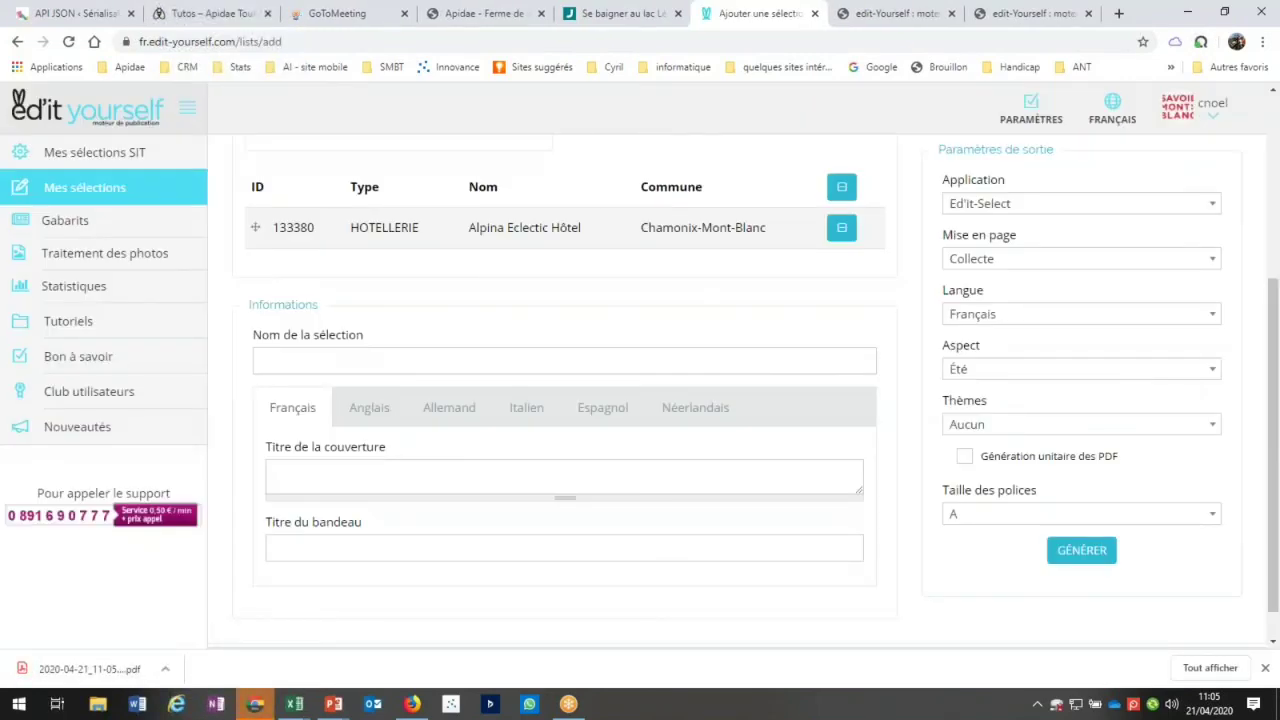
# Set the selection's page layout to Fiche and its aspect to Tourisme d'affaires, and generate the PDF
pyautogui.click(989, 268)
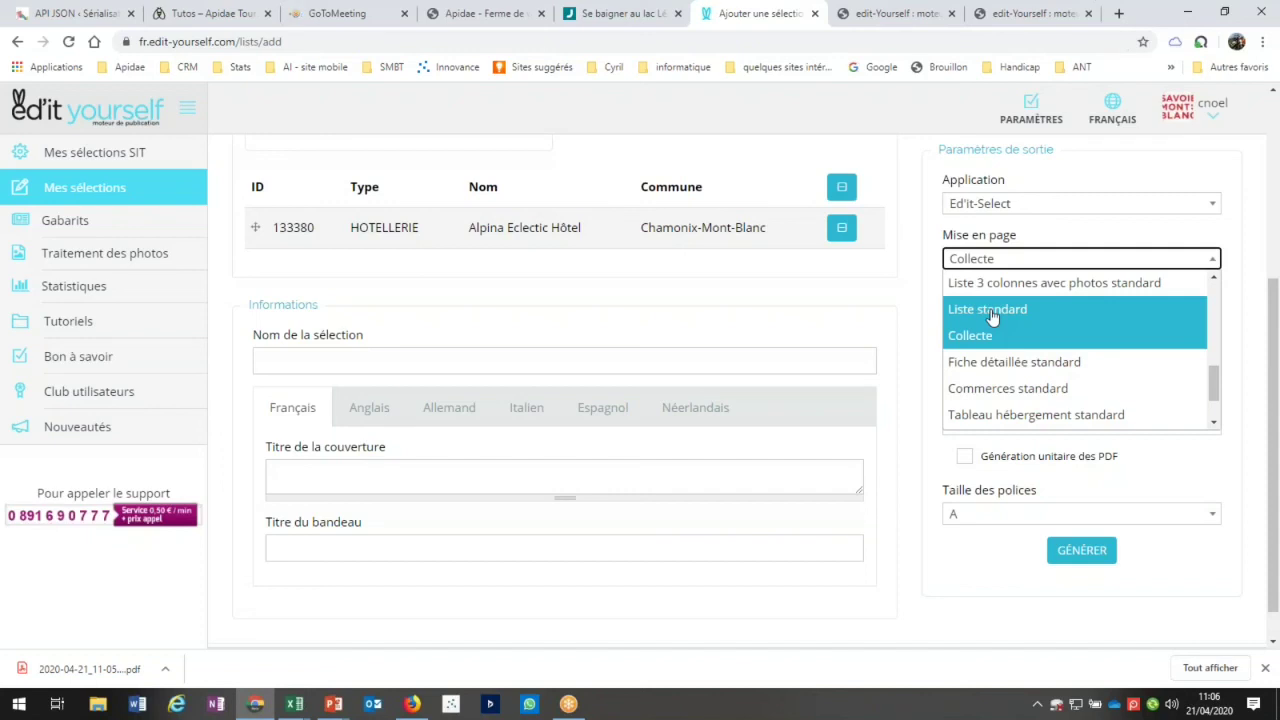
pyautogui.scroll(2, 990, 316)
pyautogui.scroll(3, 988, 309)
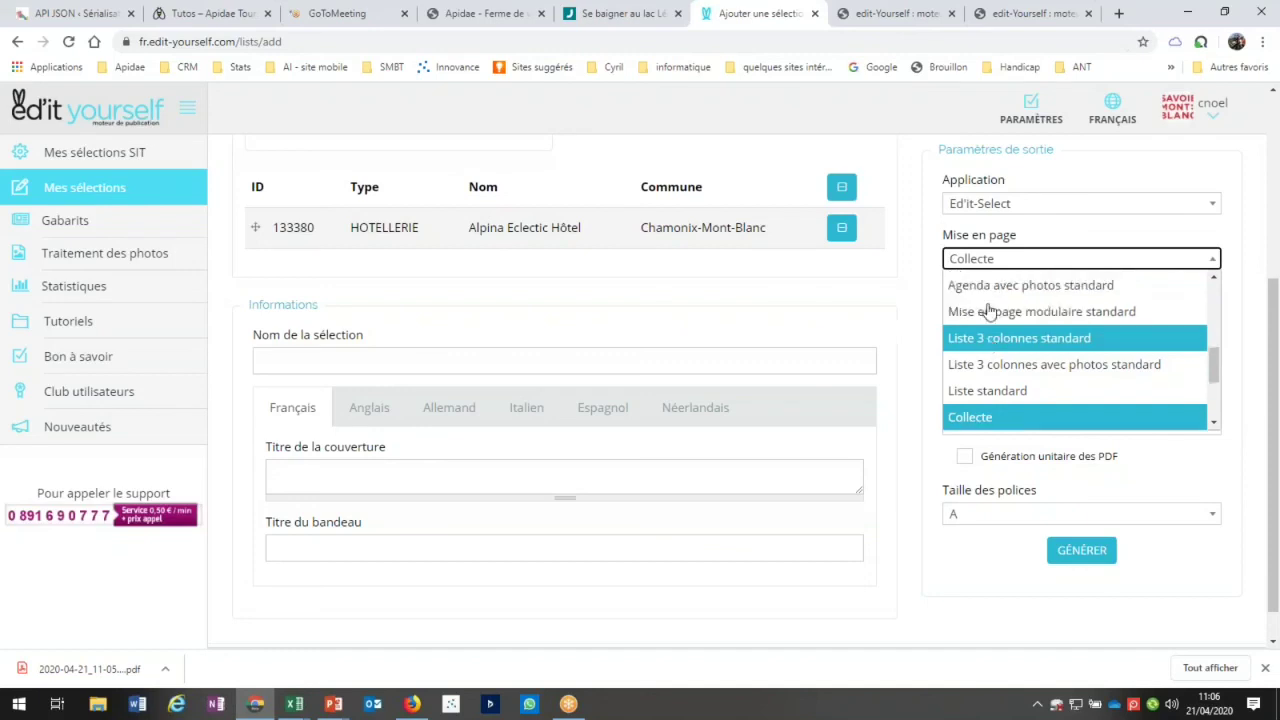
pyautogui.scroll(-3, 991, 329)
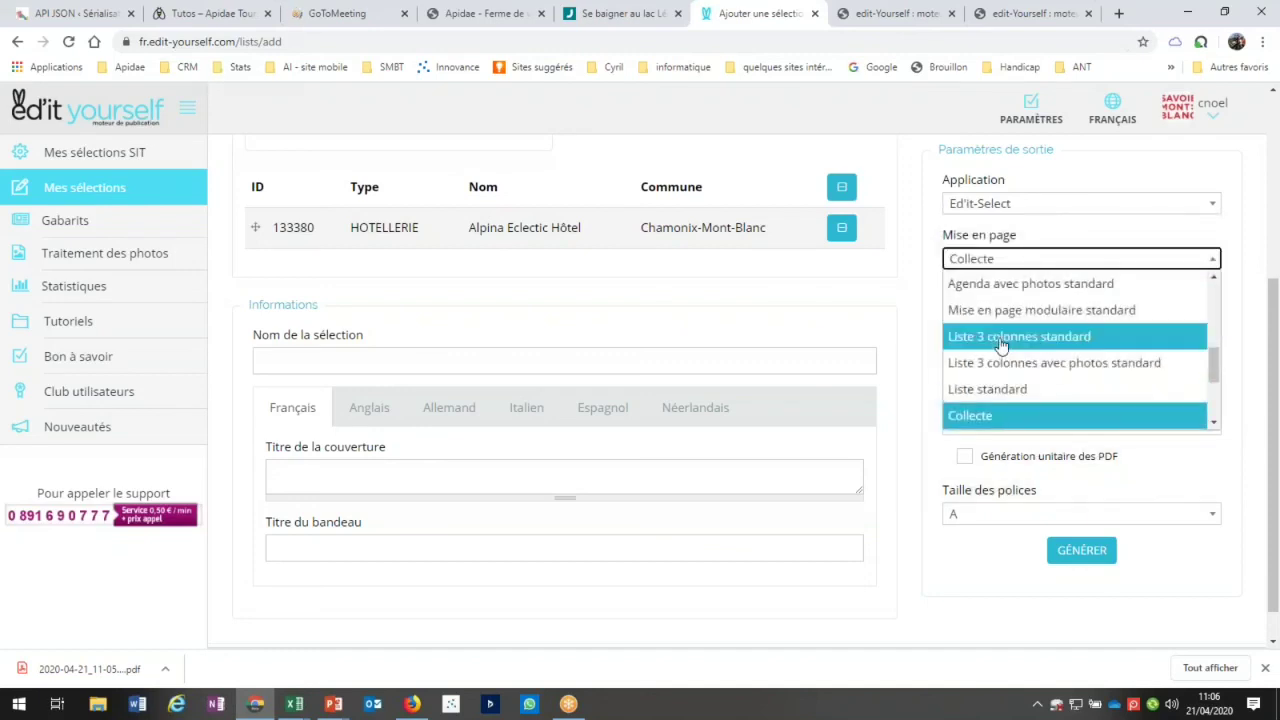
pyautogui.scroll(-3, 1000, 345)
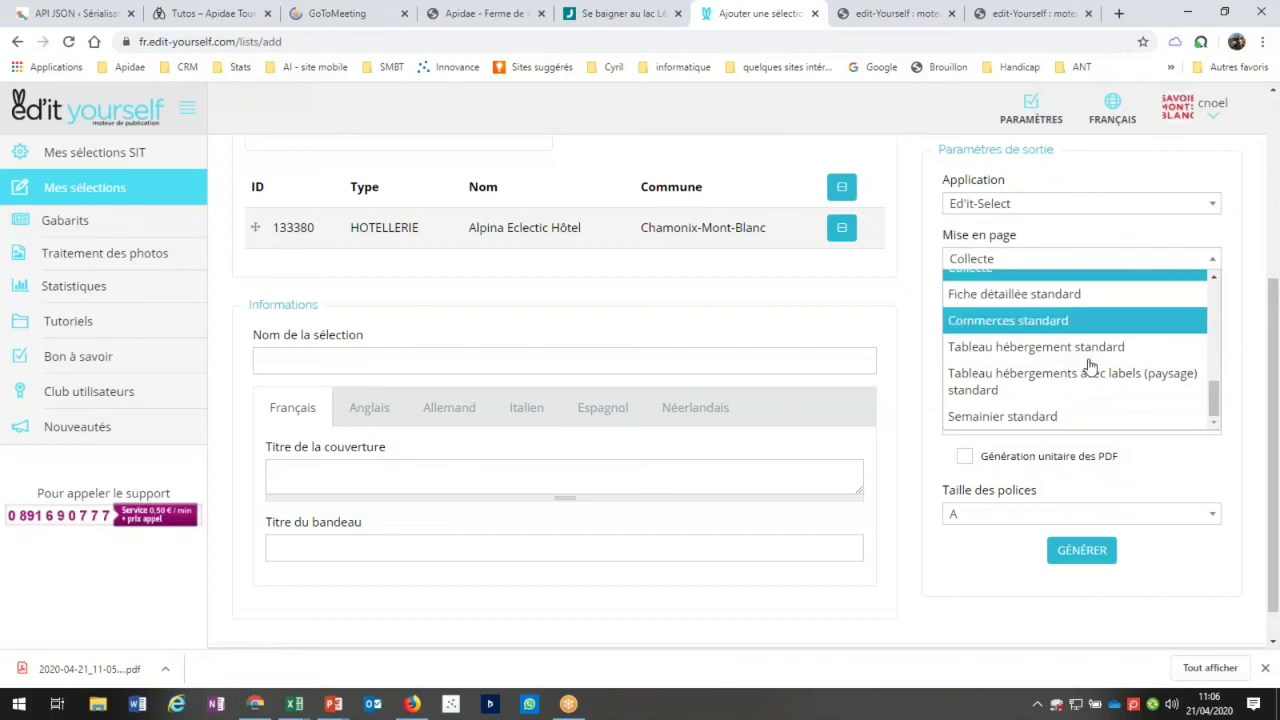
pyautogui.scroll(-1, 1076, 358)
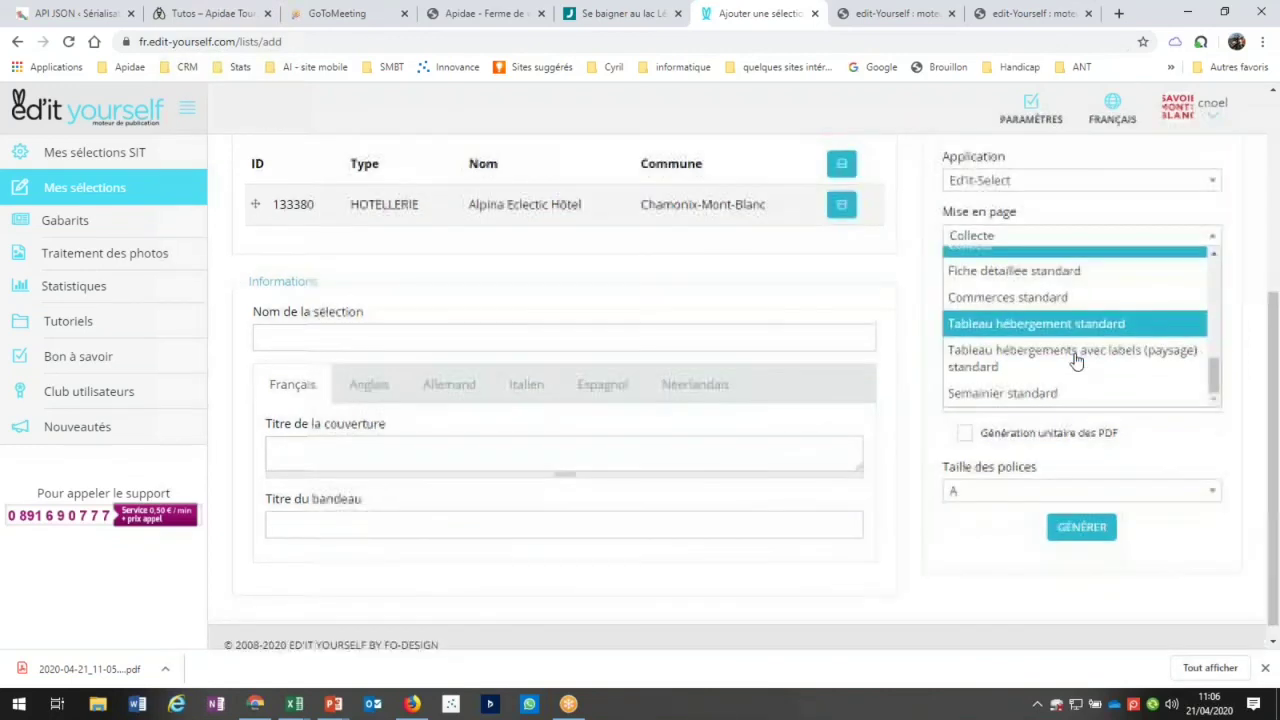
pyautogui.scroll(2, 1078, 338)
pyautogui.scroll(5, 1078, 338)
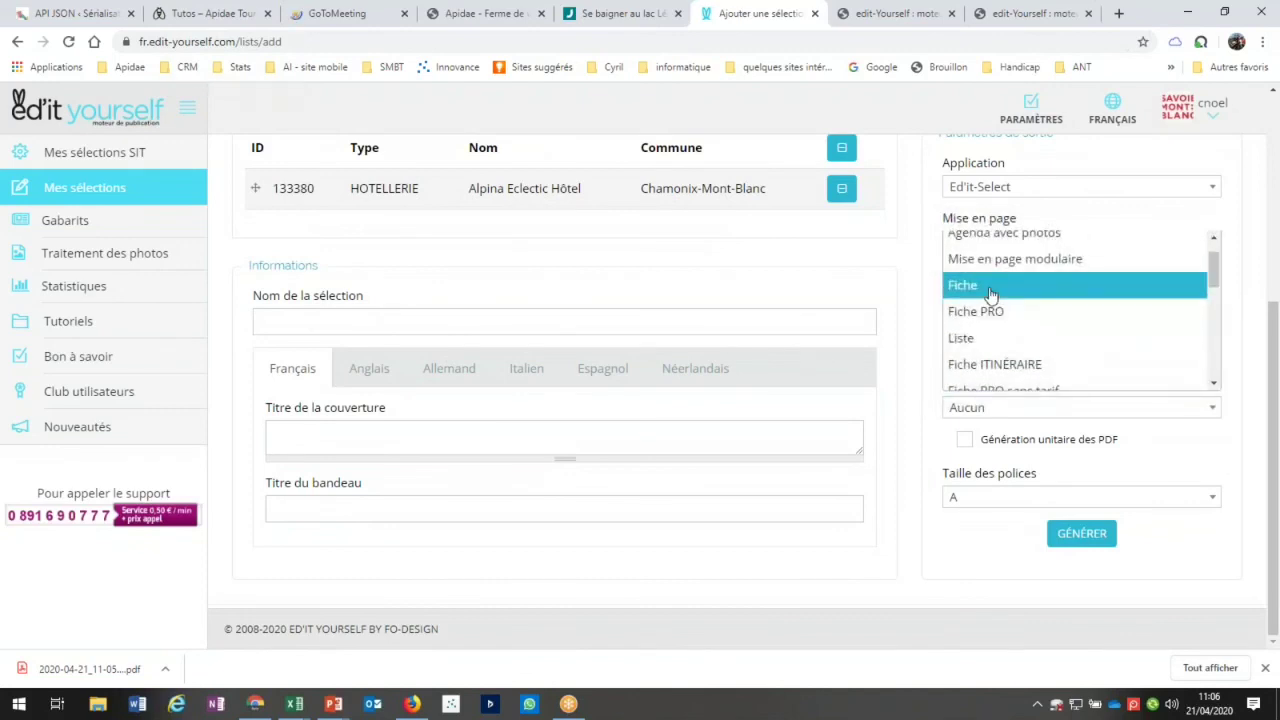
pyautogui.click(990, 287)
pyautogui.click(1004, 352)
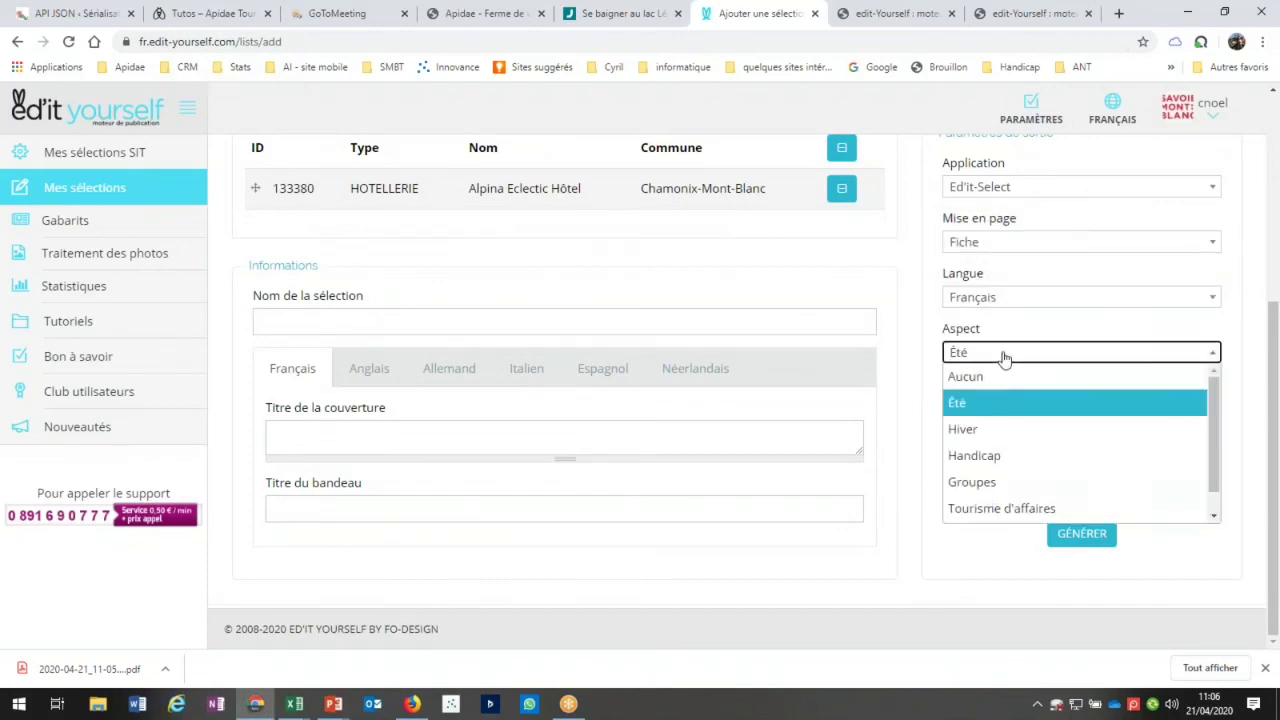
pyautogui.click(1001, 509)
pyautogui.click(1080, 538)
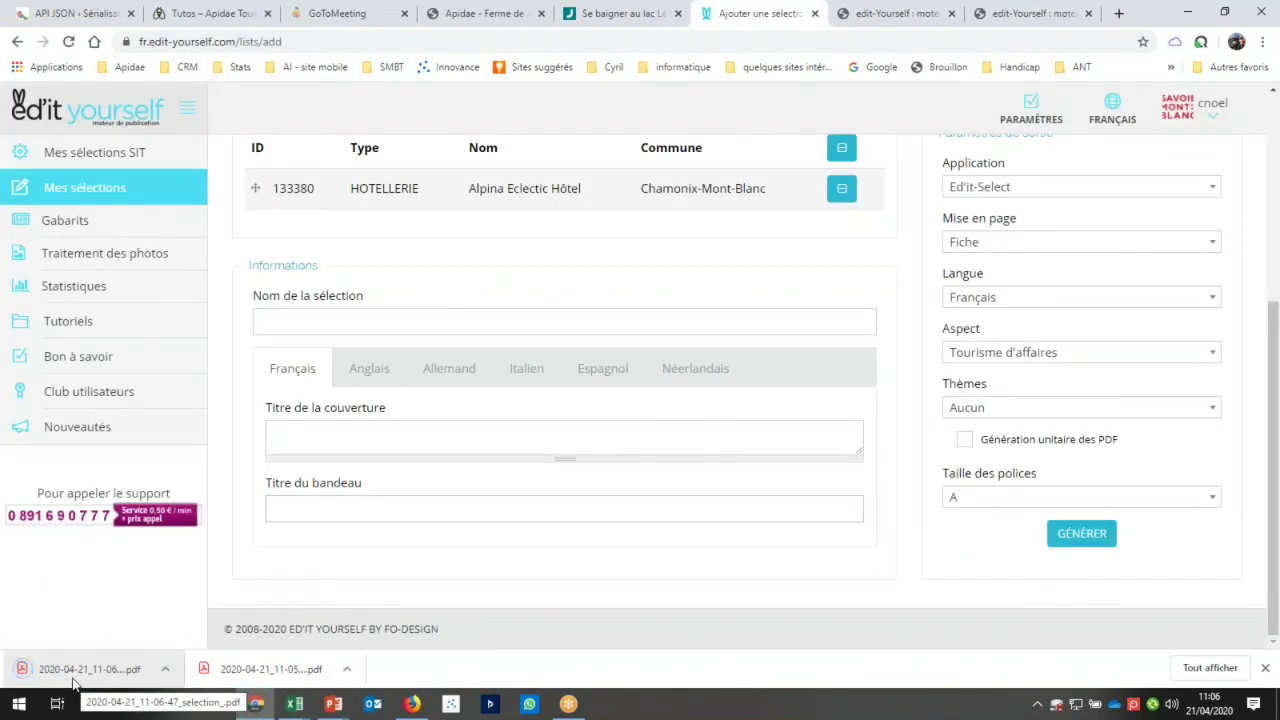
# Open the generated Tourisme d'affaires PDF and review its photos, descriptions and meeting room table
pyautogui.click(72, 683)
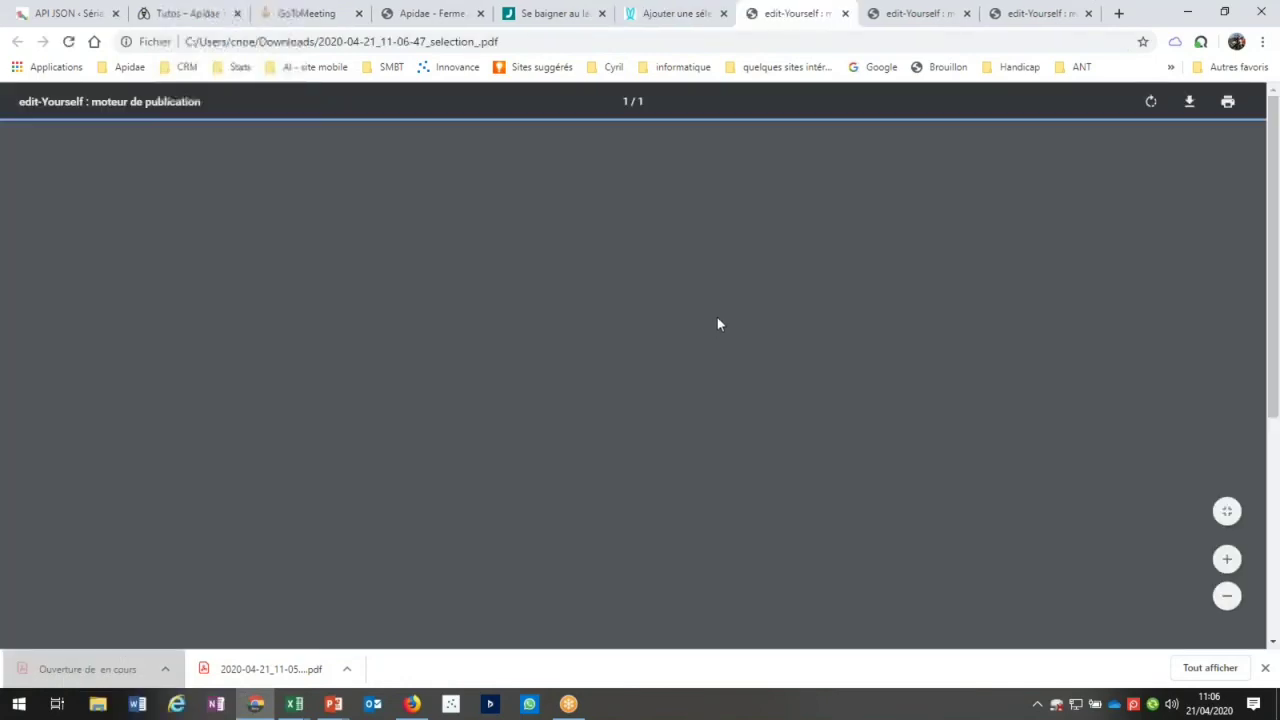
pyautogui.scroll(-2, 855, 336)
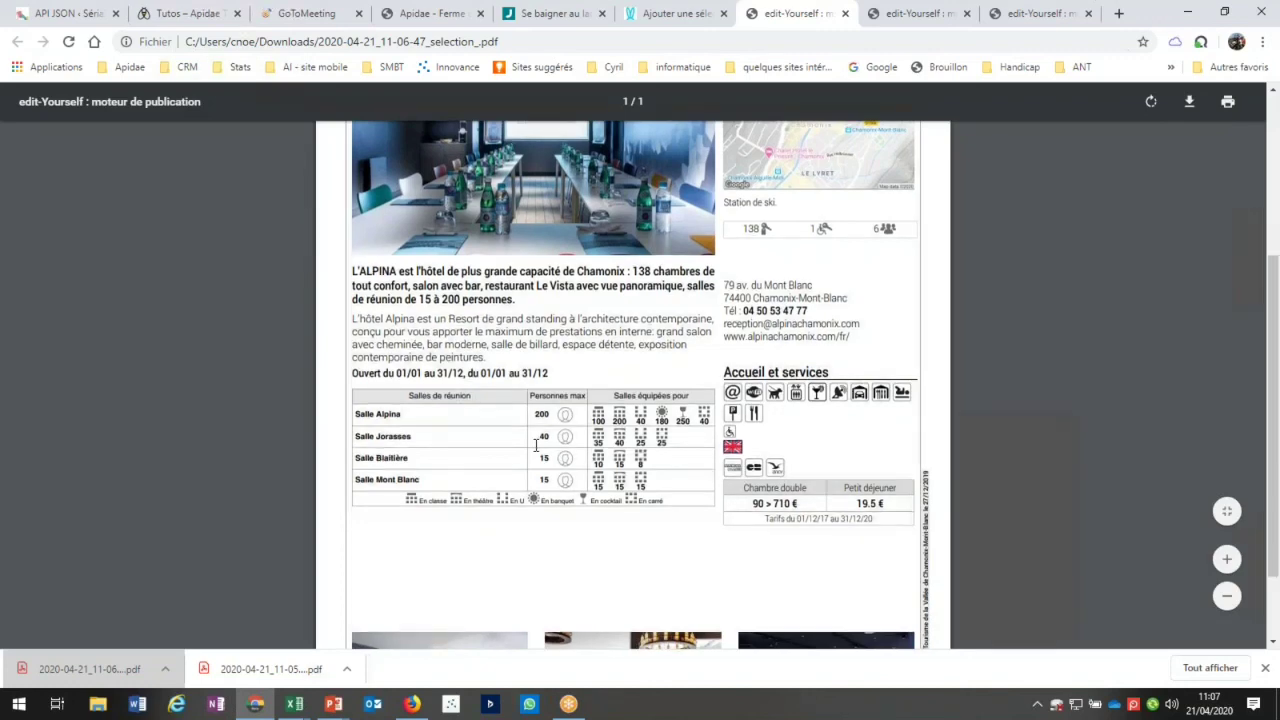
pyautogui.scroll(-3, 535, 445)
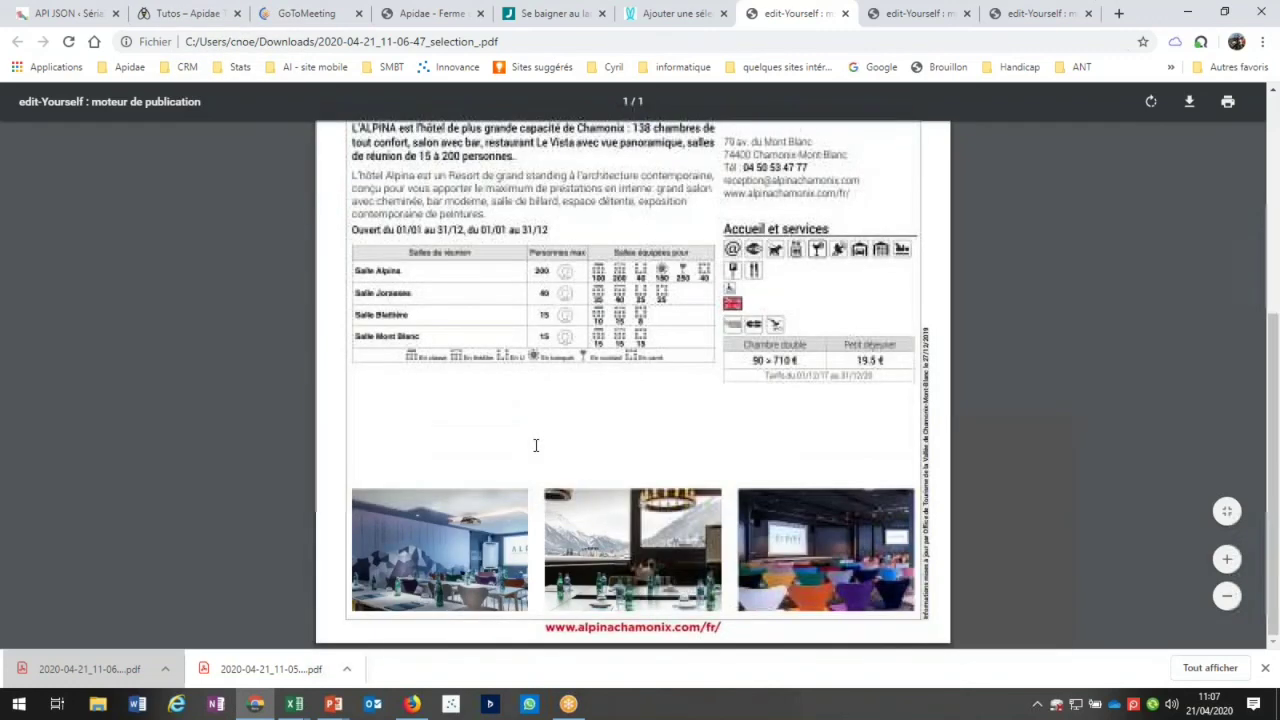
pyautogui.scroll(8, 957, 155)
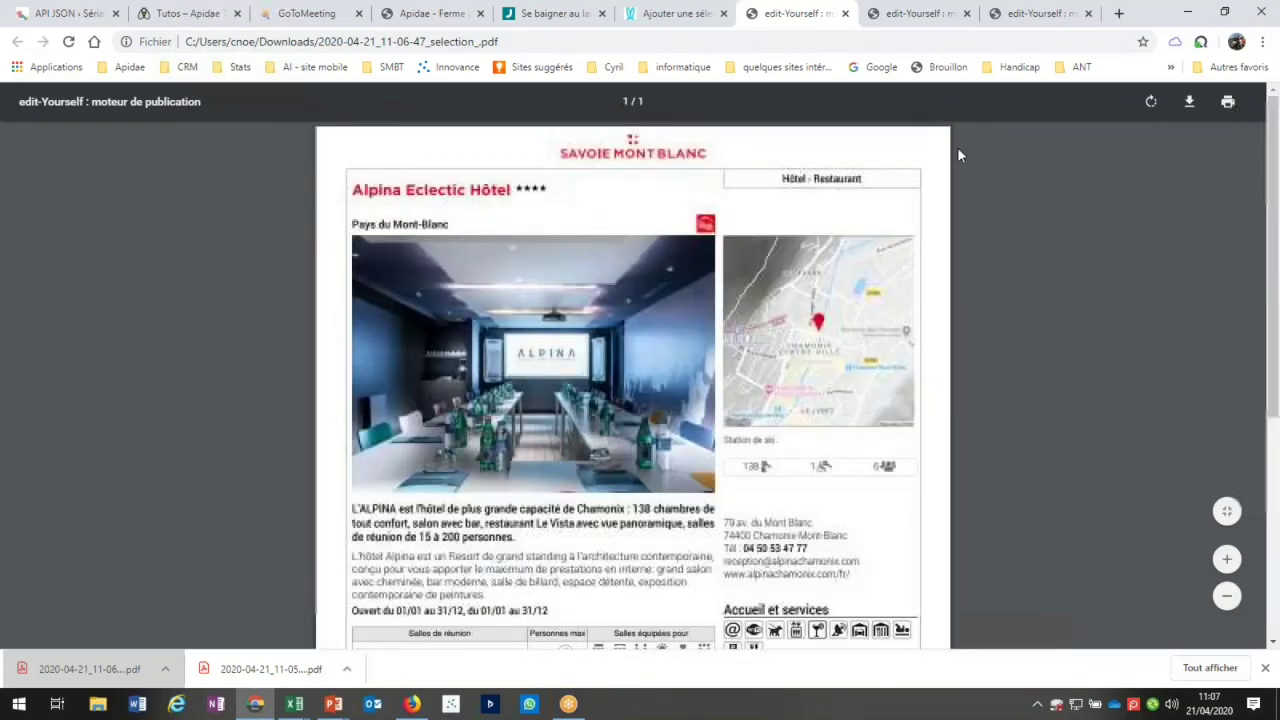
# Return to the selection, set its aspect to Hiver and generate the Fiche PDF
pyautogui.hotkey('ctrl', 'shift', 'Tab')
pyautogui.click(1040, 352)
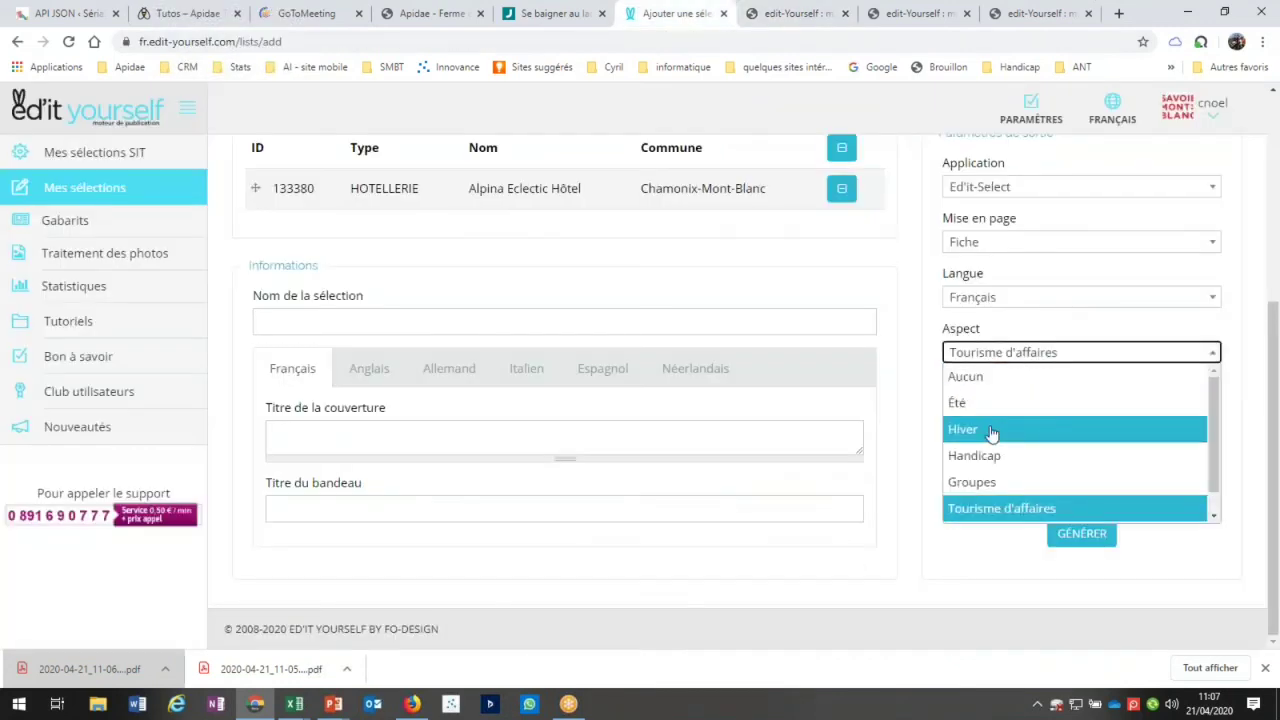
pyautogui.click(991, 432)
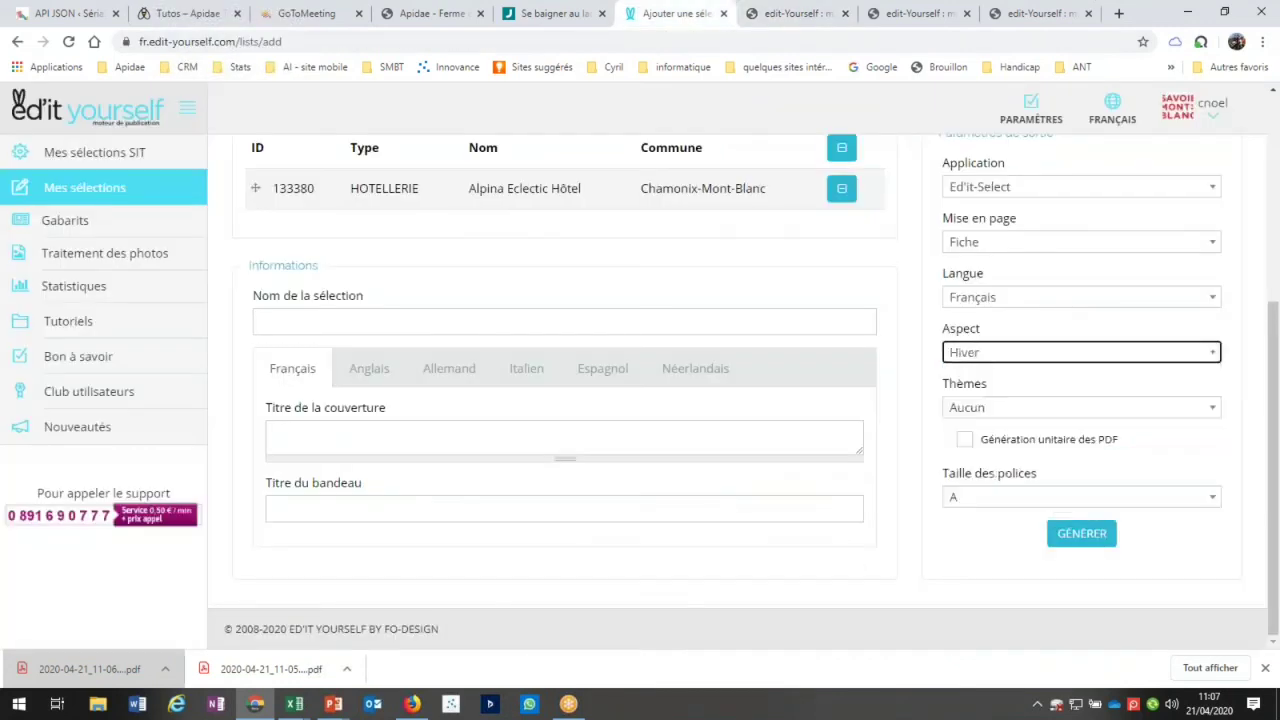
pyautogui.click(1070, 533)
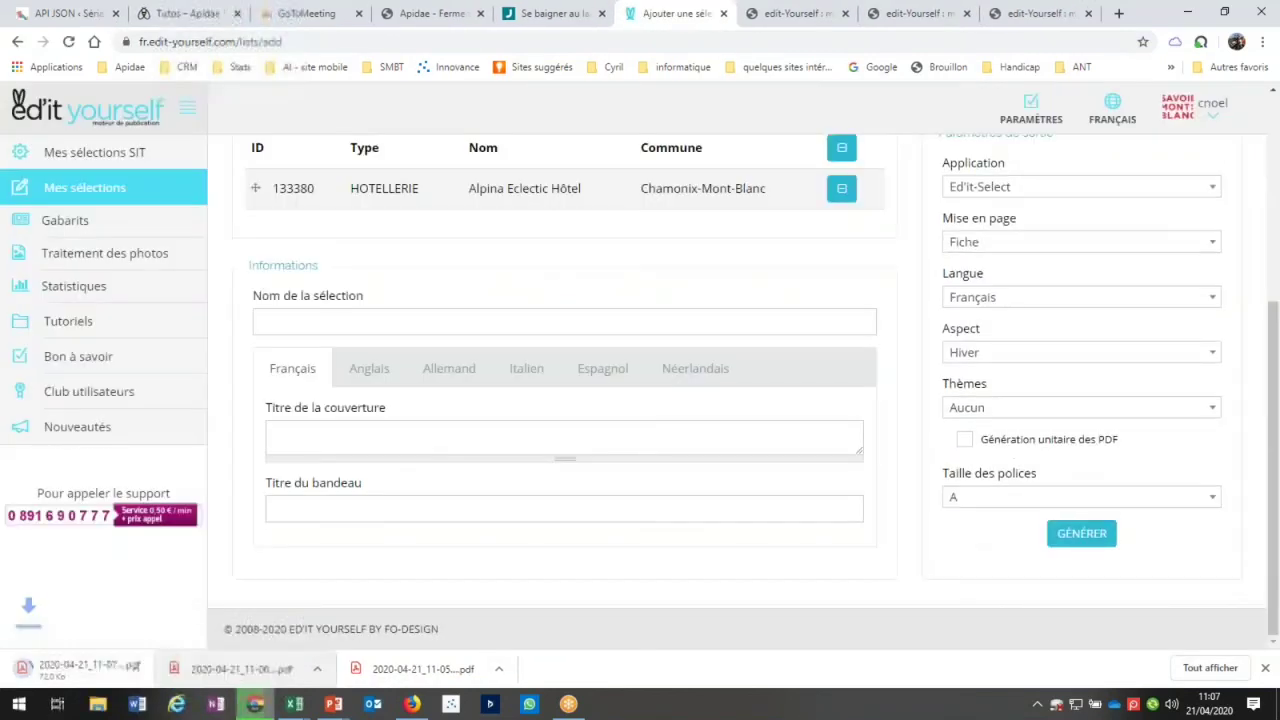
# Open the Hiver version of the Fiche PDF and examine its descriptions, services and photos
pyautogui.click(90, 670)
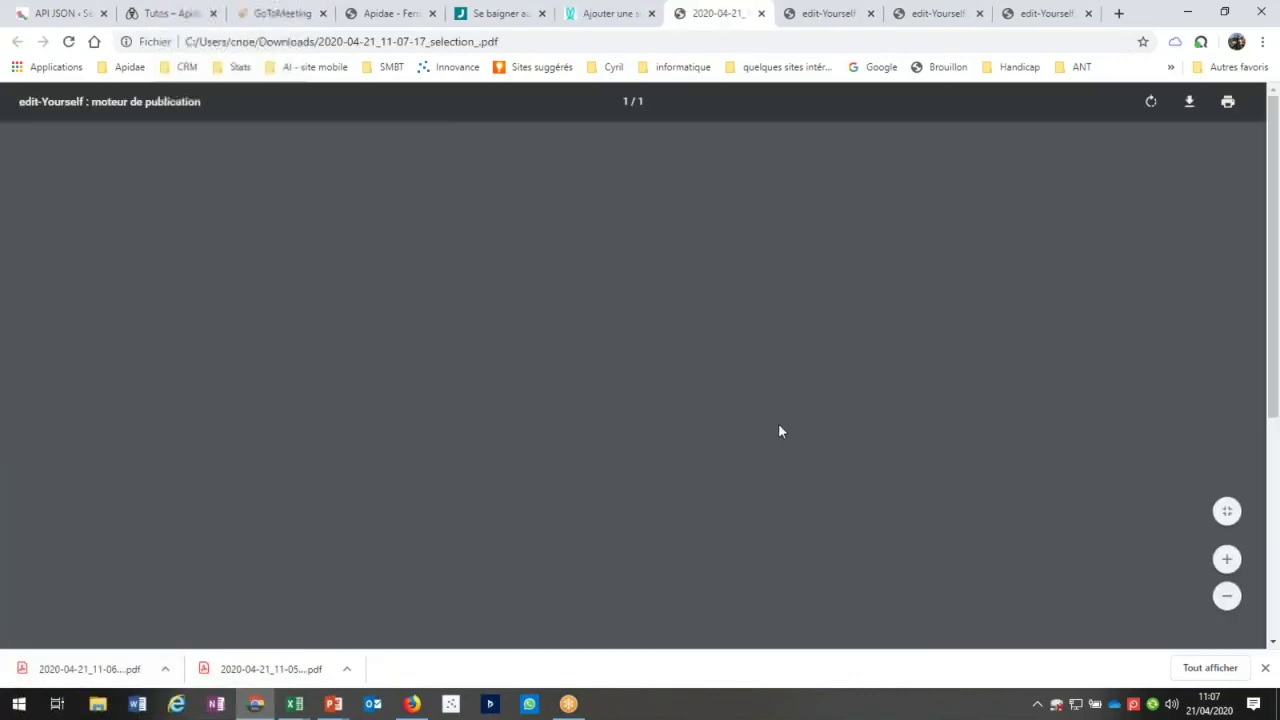
pyautogui.scroll(-3, 713, 488)
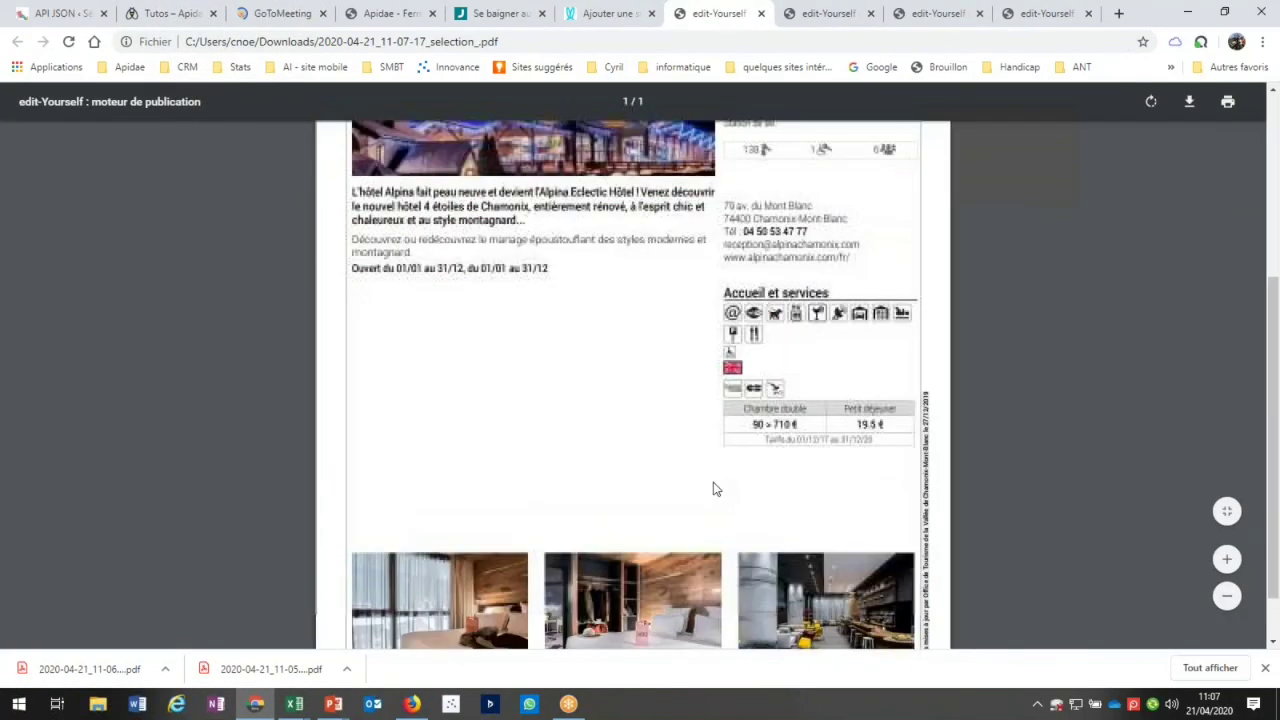
pyautogui.scroll(-1, 713, 488)
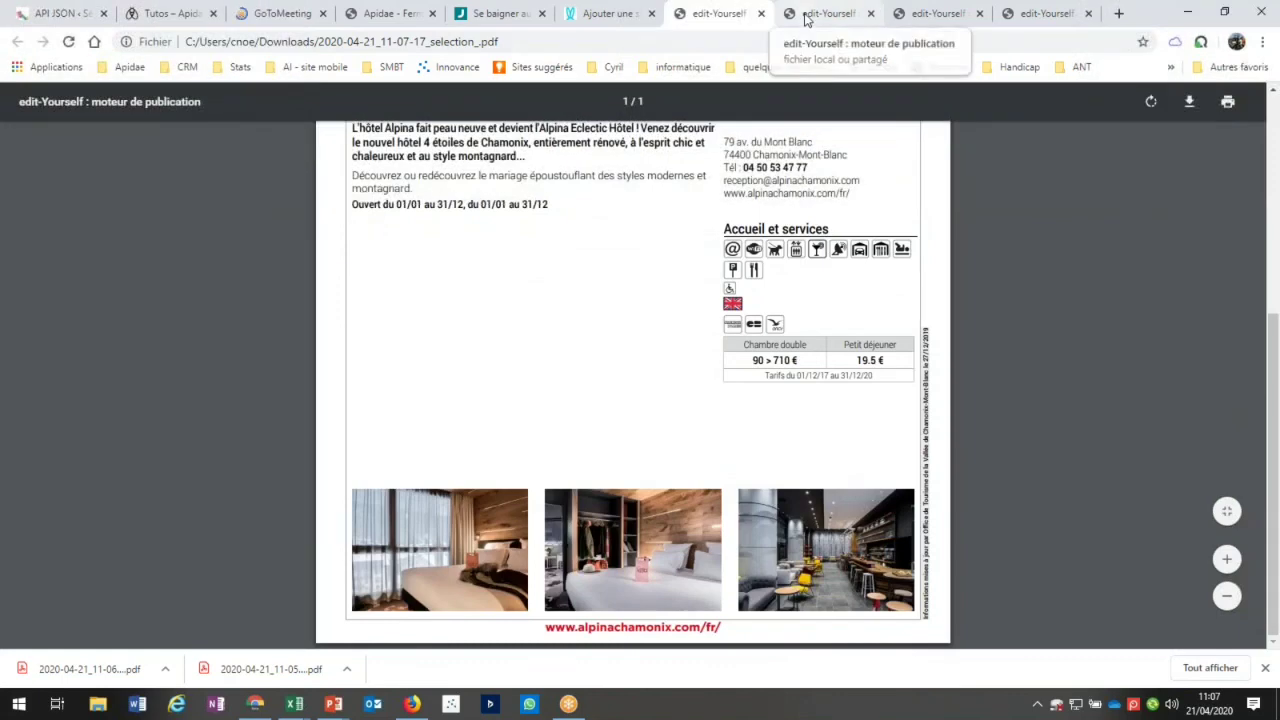
# Return to the selection, set the output language to Anglais and generate the Hiver Fiche PDF
pyautogui.click(614, 14)
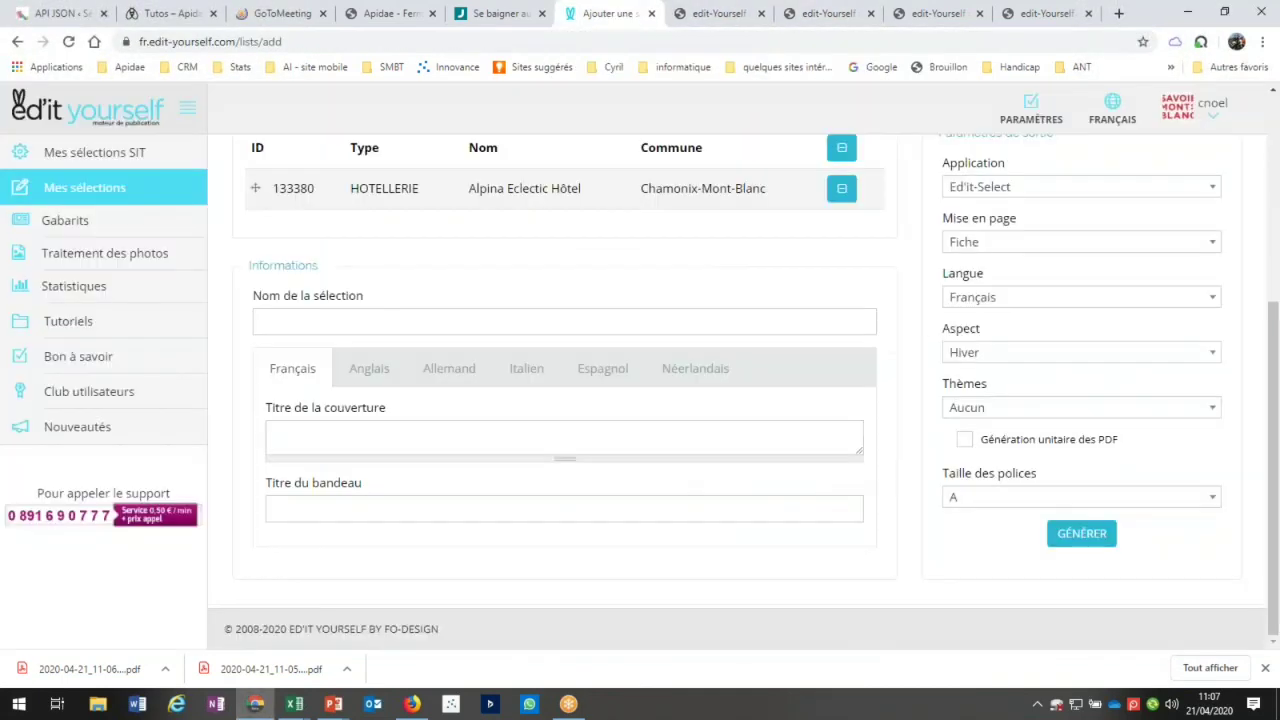
pyautogui.click(1014, 297)
pyautogui.click(992, 347)
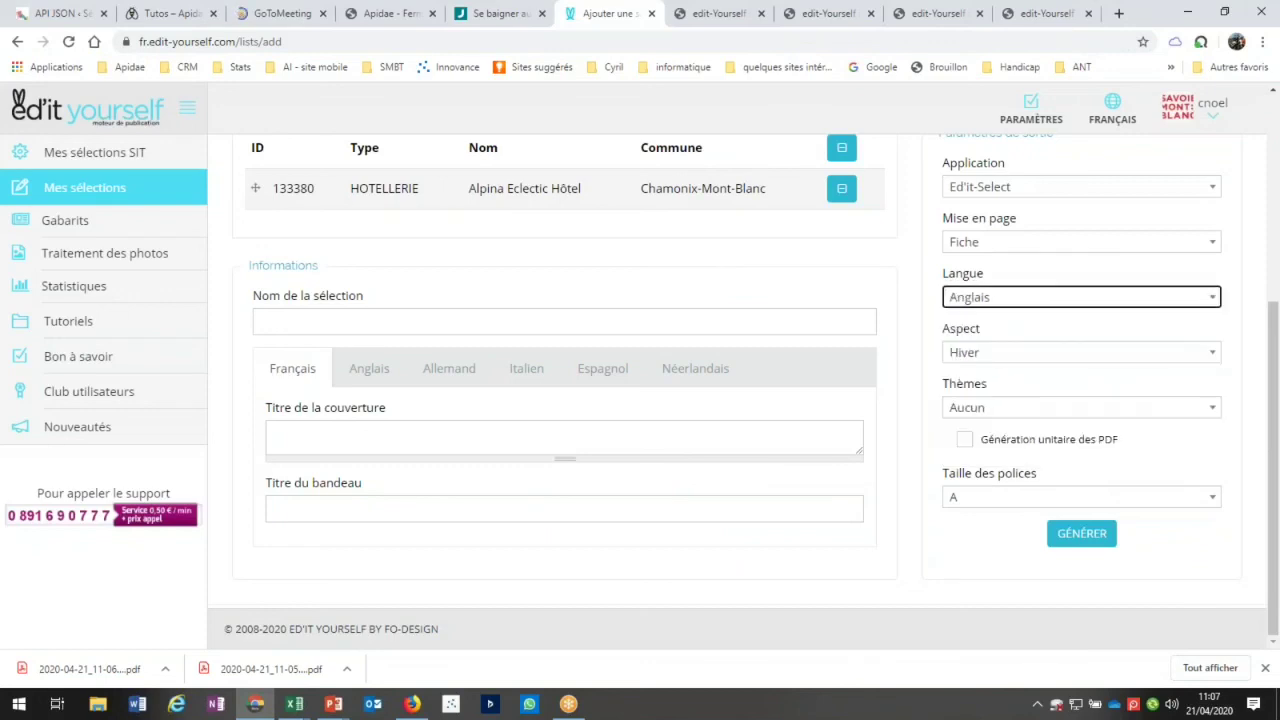
pyautogui.click(1082, 533)
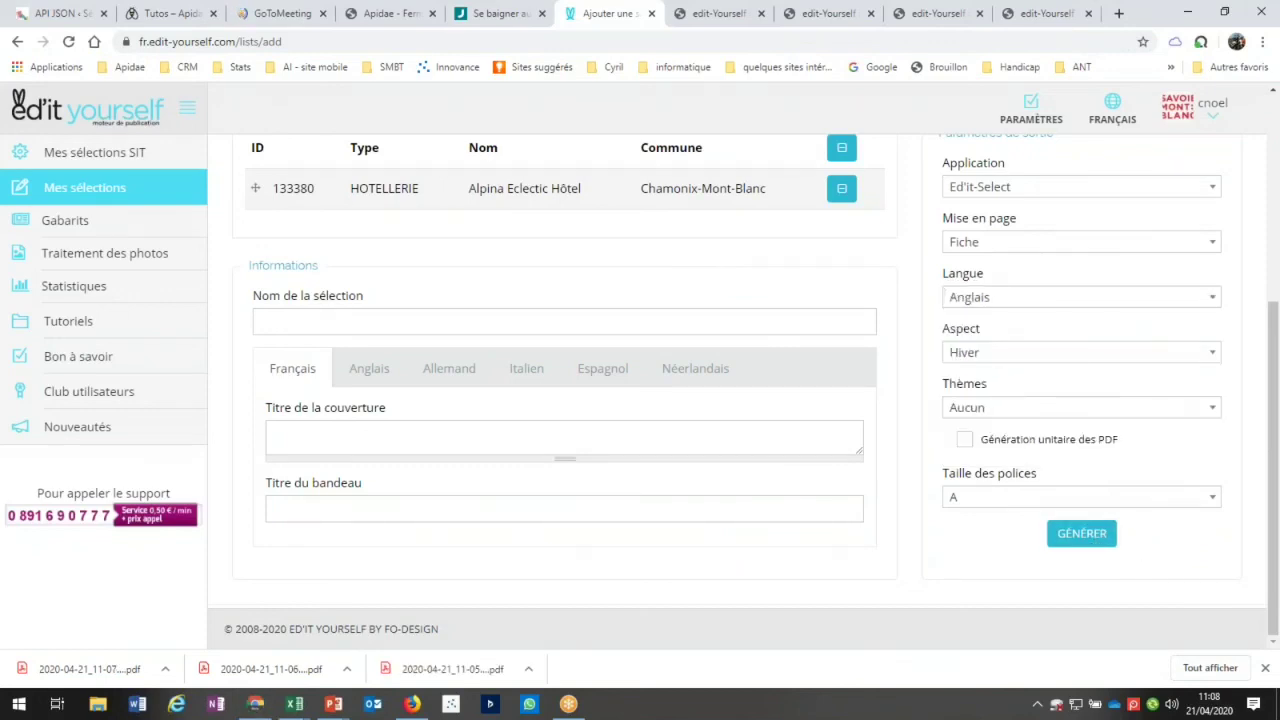